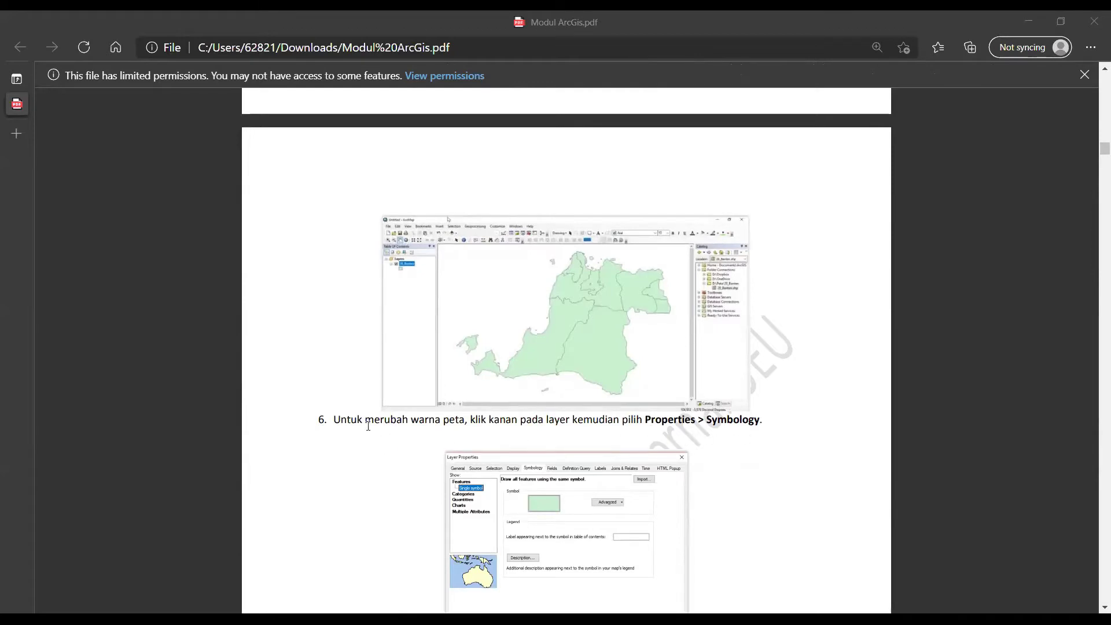
Read the ArcGIS module's sections on changing map colour through symbology, checking attribute data and using the map navigation tools
{"action": "scroll", "coordinate": [581, 385], "scroll_direction": "down", "scroll_amount": 3}
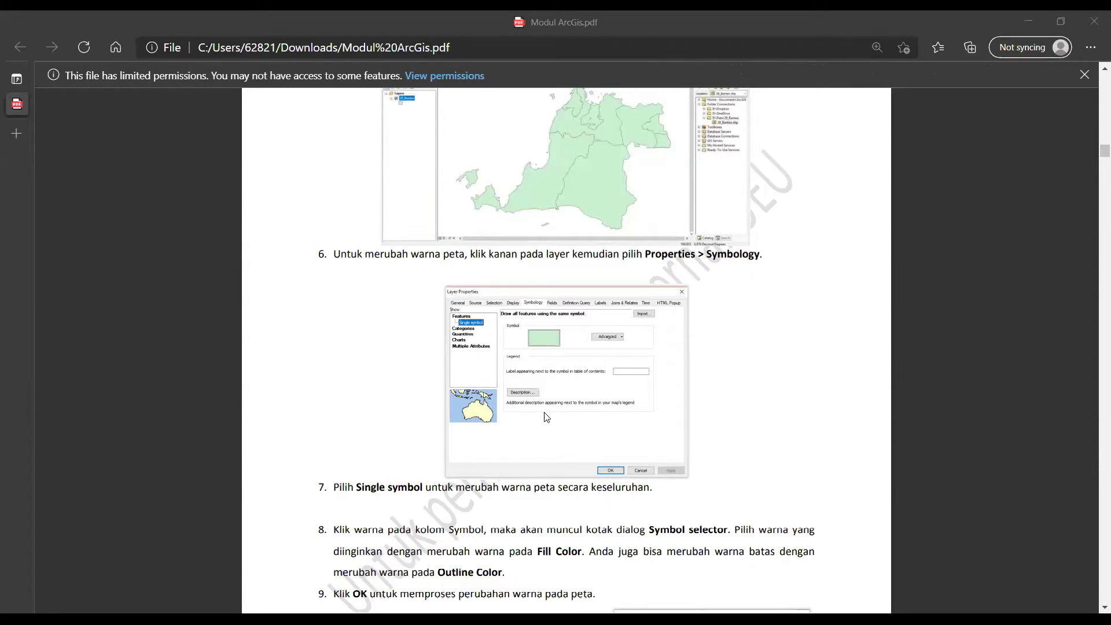
{"action": "scroll", "coordinate": [547, 417], "scroll_direction": "down", "scroll_amount": 3}
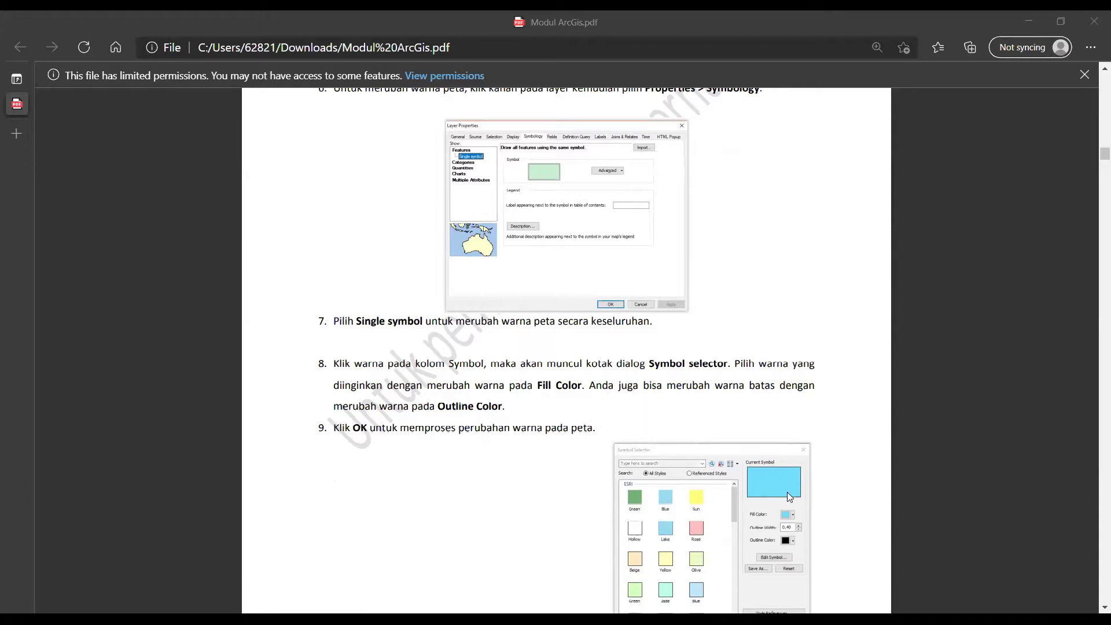
{"action": "scroll", "coordinate": [690, 411], "scroll_direction": "down", "scroll_amount": 1}
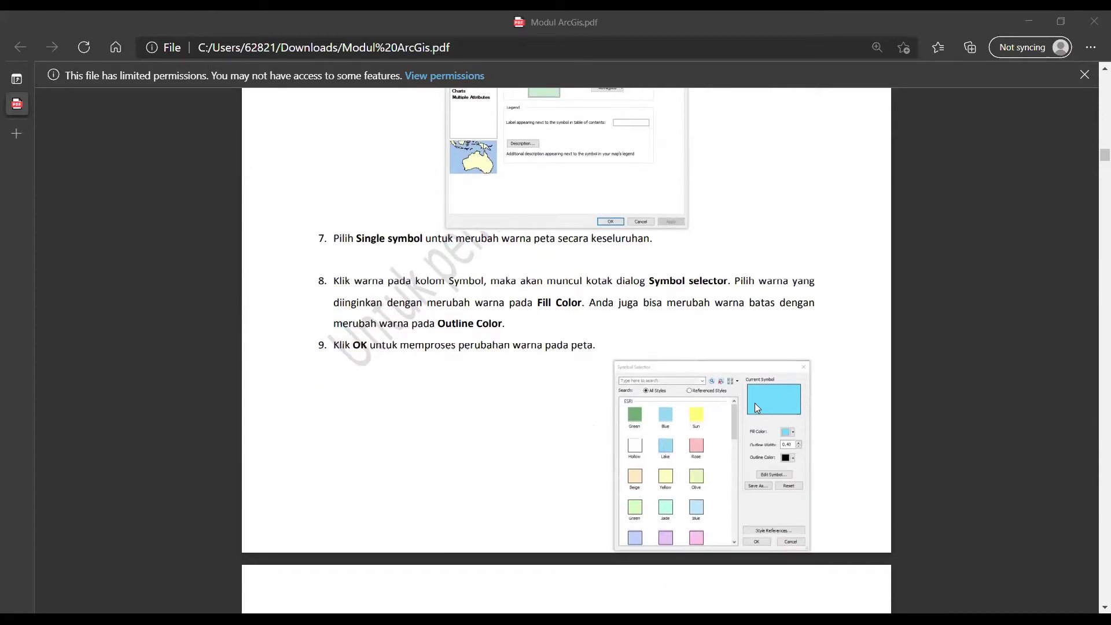
{"action": "scroll", "coordinate": [653, 378], "scroll_direction": "down", "scroll_amount": 5}
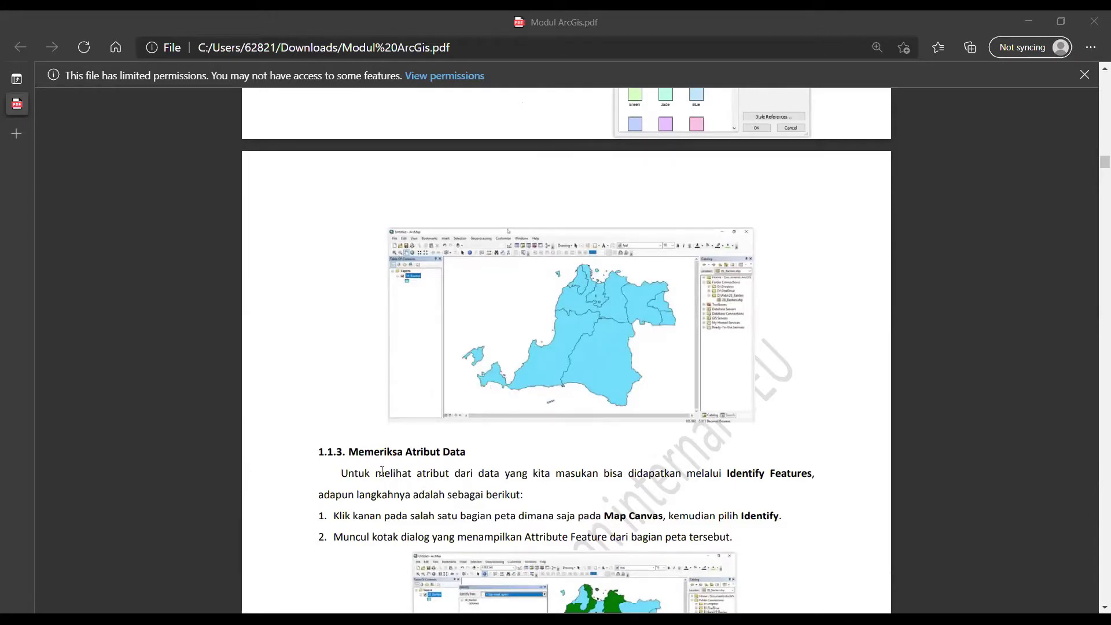
{"action": "scroll", "coordinate": [481, 474], "scroll_direction": "down", "scroll_amount": 3}
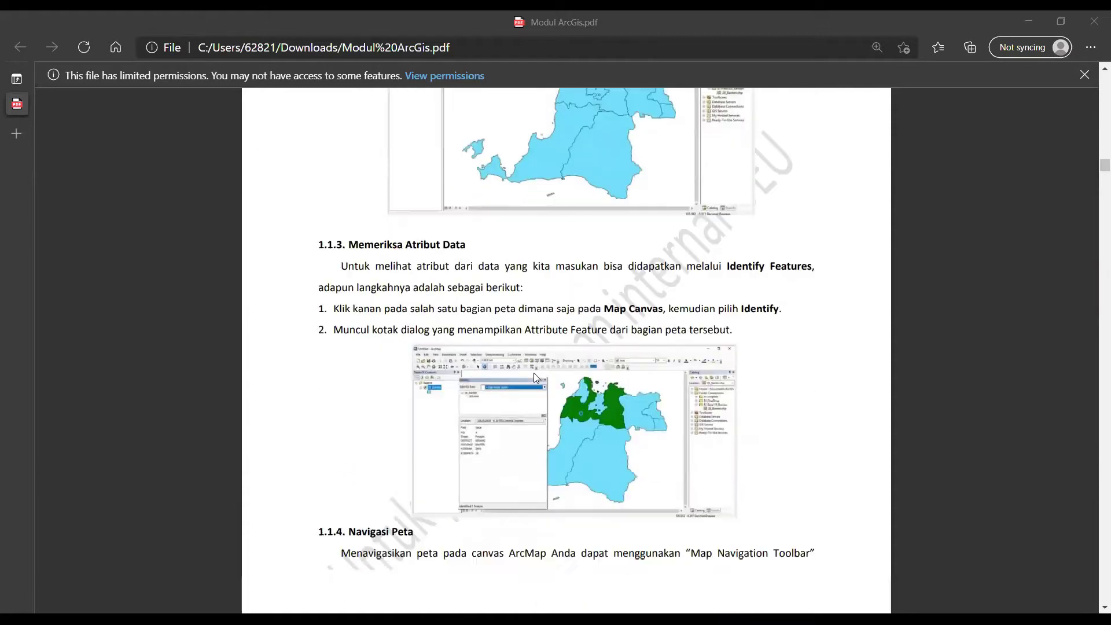
{"action": "scroll", "coordinate": [533, 376], "scroll_direction": "down", "scroll_amount": 1}
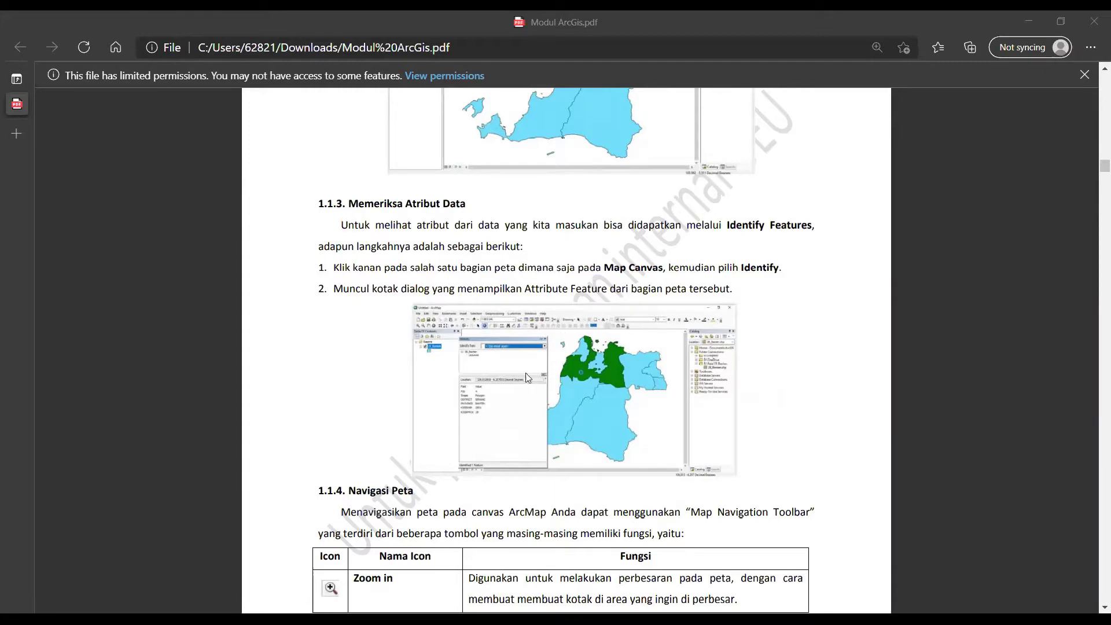
{"action": "scroll", "coordinate": [480, 377], "scroll_direction": "down", "scroll_amount": 3}
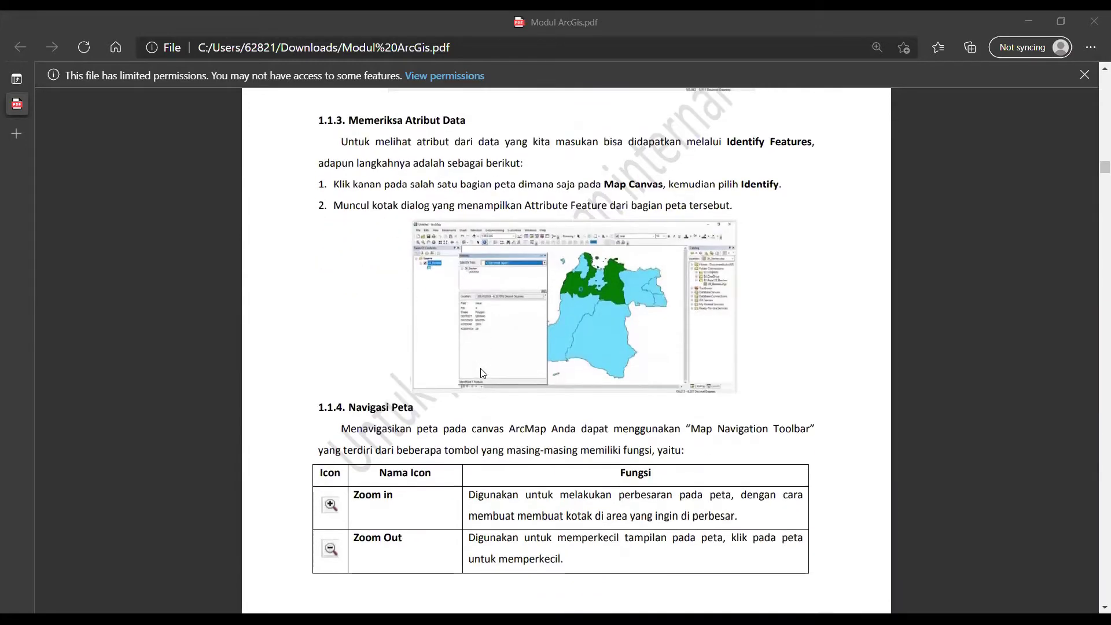
{"action": "scroll", "coordinate": [385, 340], "scroll_direction": "down", "scroll_amount": 2}
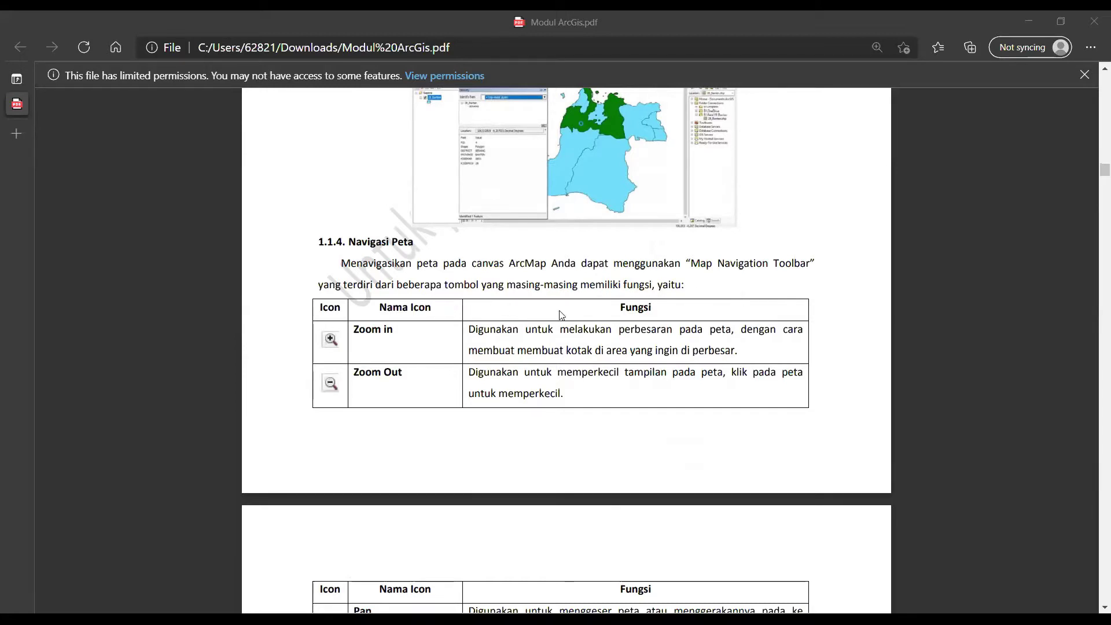
{"action": "scroll", "coordinate": [422, 330], "scroll_direction": "down", "scroll_amount": 3}
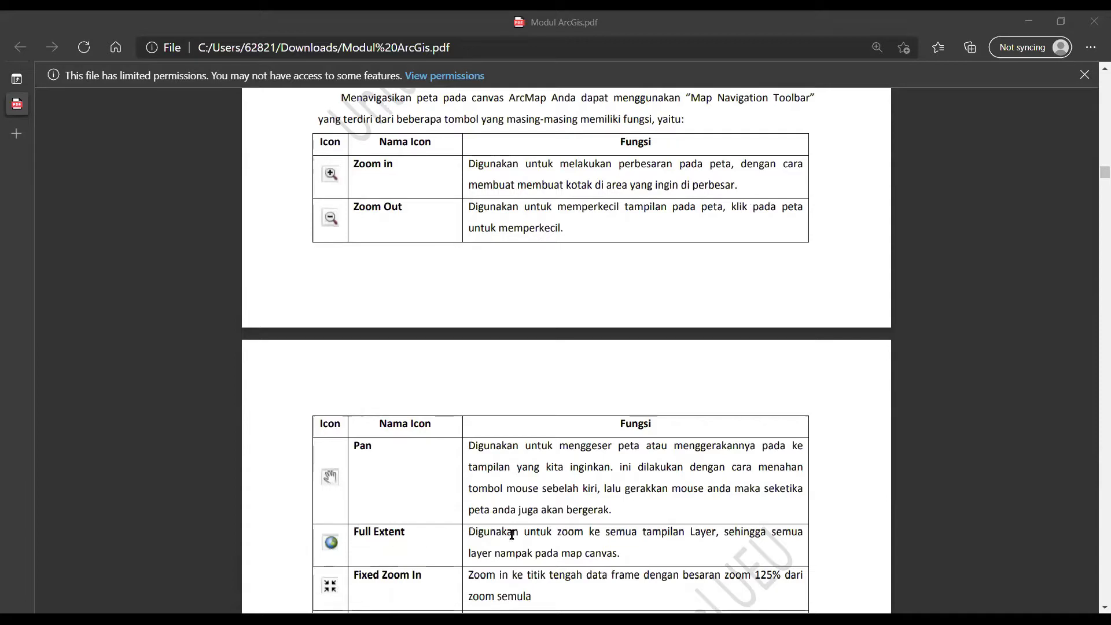
{"action": "scroll", "coordinate": [410, 425], "scroll_direction": "down", "scroll_amount": 3}
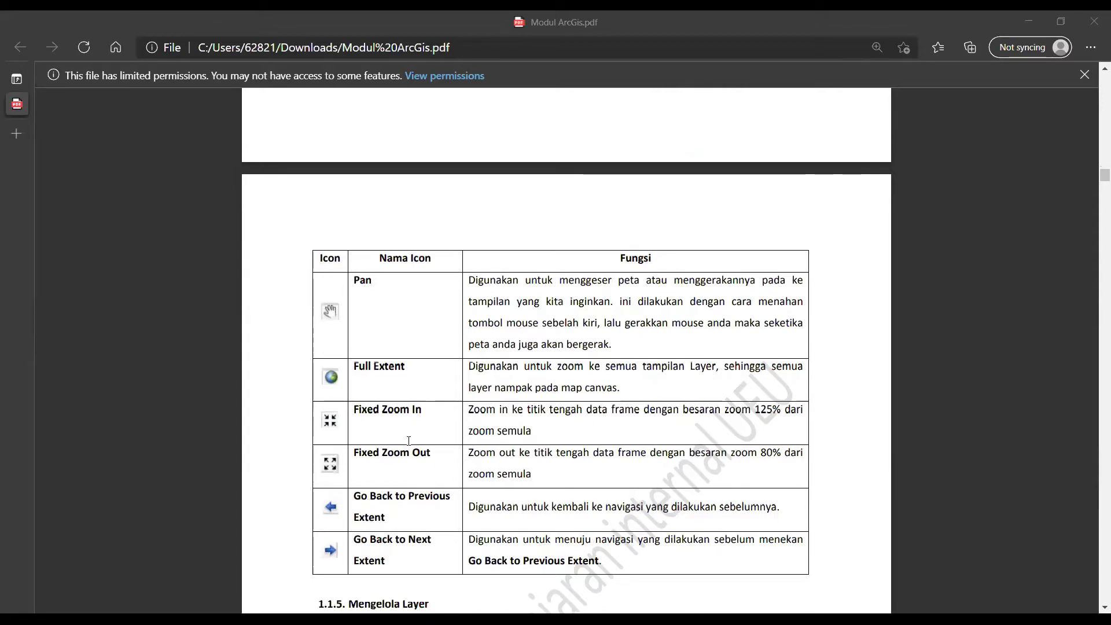
{"action": "scroll", "coordinate": [459, 505], "scroll_direction": "down", "scroll_amount": 2}
{"action": "scroll", "coordinate": [409, 440], "scroll_direction": "down", "scroll_amount": 1}
{"action": "scroll", "coordinate": [410, 440], "scroll_direction": "down", "scroll_amount": 4}
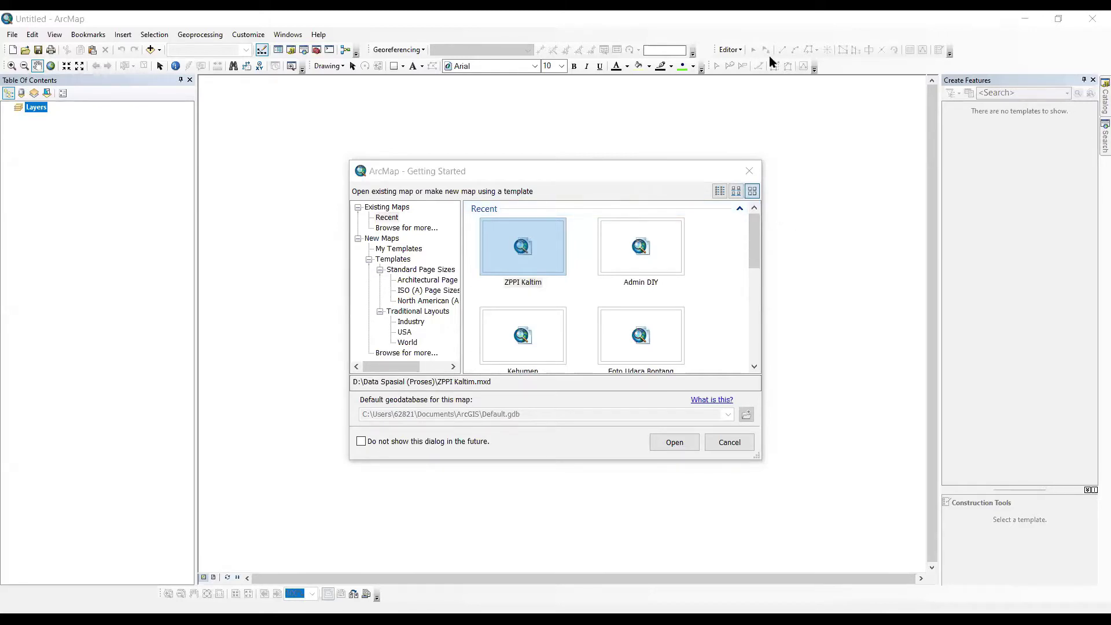
Switch to ArcMap and open the recent map Foto Udara Bontang
{"action": "left_click_drag", "start_coordinate": [610, 177], "coordinate": [632, 178]}
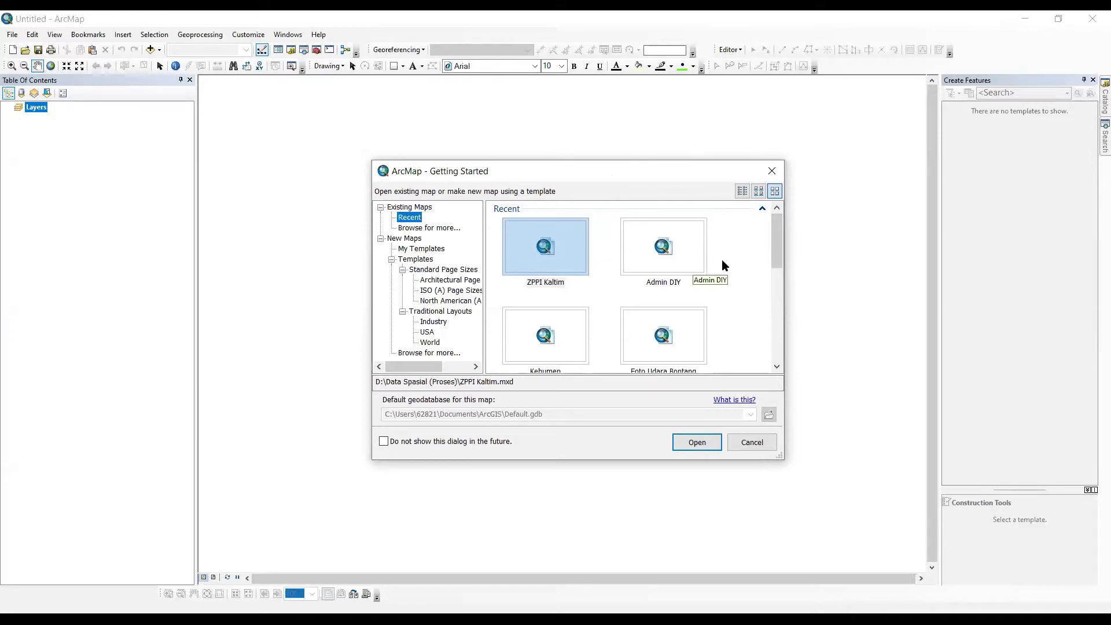
{"action": "scroll", "coordinate": [721, 260], "scroll_direction": "down", "scroll_amount": 4}
{"action": "scroll", "coordinate": [721, 259], "scroll_direction": "up", "scroll_amount": 4}
{"action": "scroll", "coordinate": [744, 289], "scroll_direction": "down", "scroll_amount": 5}
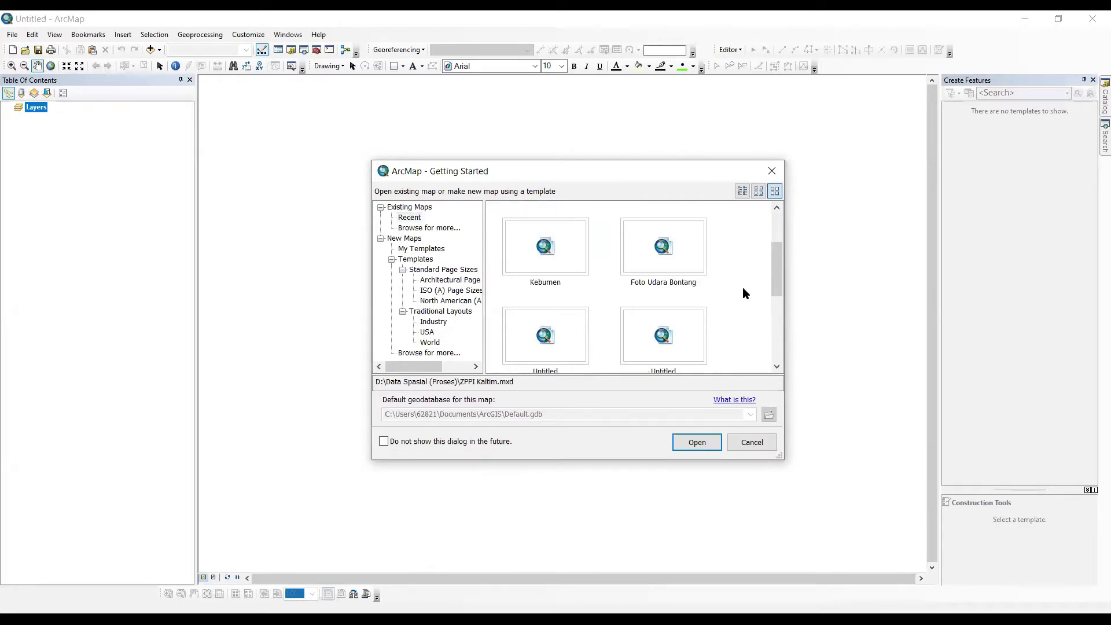
{"action": "scroll", "coordinate": [744, 290], "scroll_direction": "up", "scroll_amount": 2}
{"action": "scroll", "coordinate": [682, 267], "scroll_direction": "down", "scroll_amount": 2}
{"action": "scroll", "coordinate": [682, 264], "scroll_direction": "up", "scroll_amount": 2}
{"action": "left_click", "coordinate": [679, 260]}
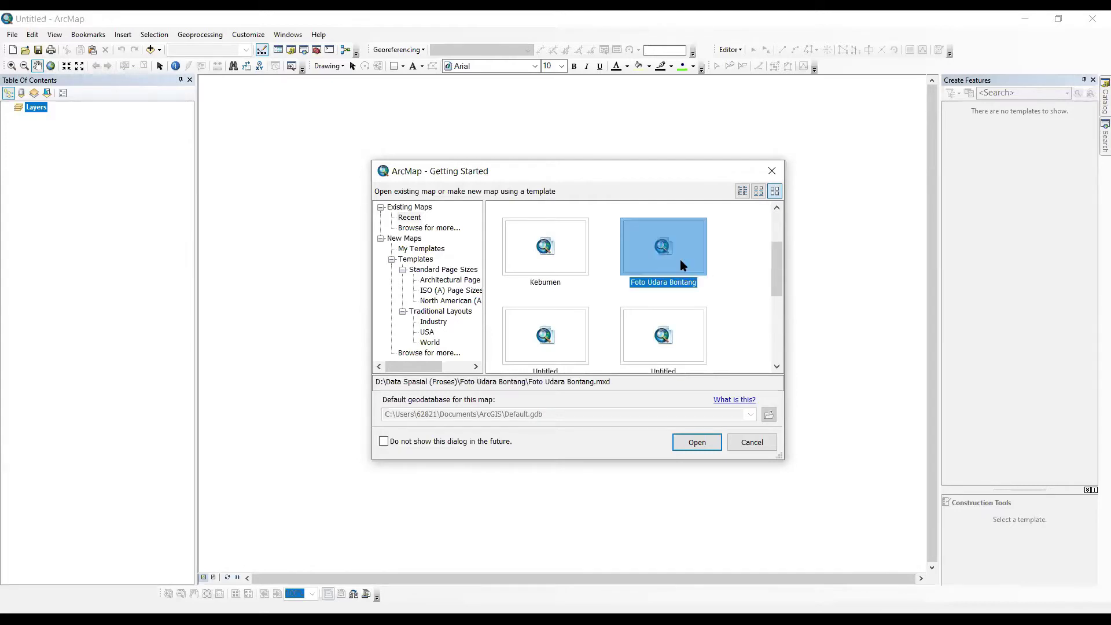
{"action": "left_click", "coordinate": [698, 442]}
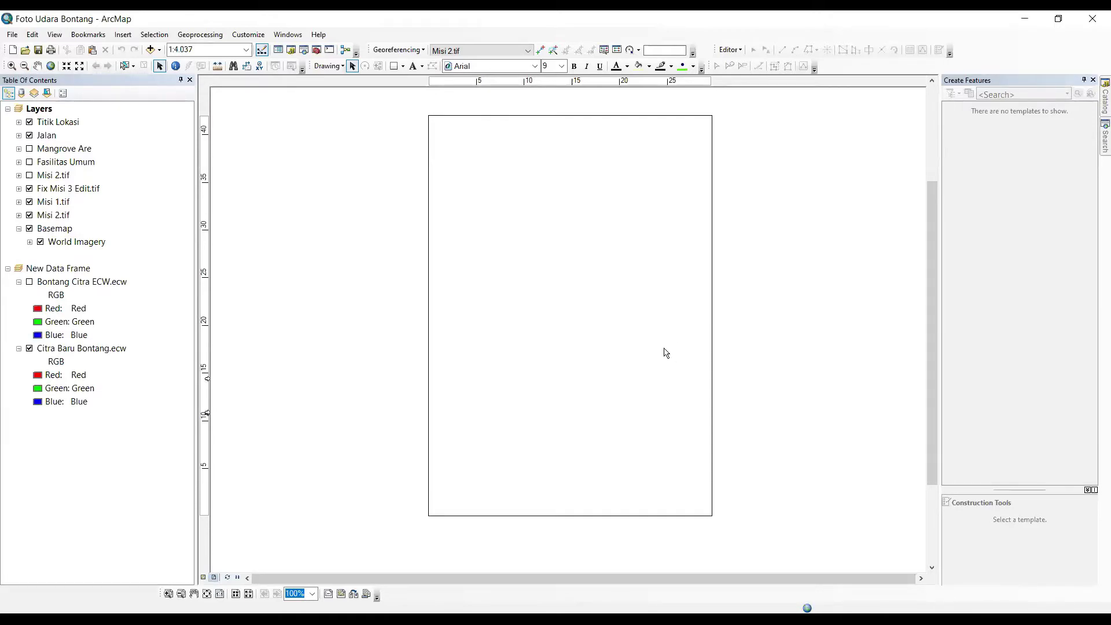
Hide the Basemap group and its World Imagery layer, and display the map in data view
{"action": "left_click", "coordinate": [29, 229]}
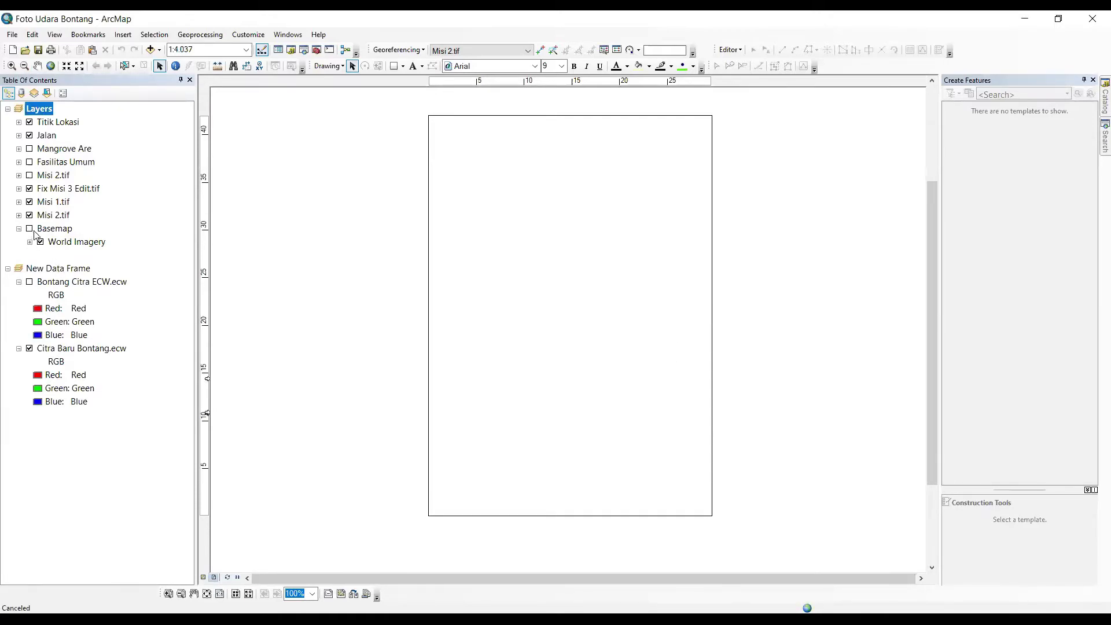
{"action": "left_click", "coordinate": [42, 245]}
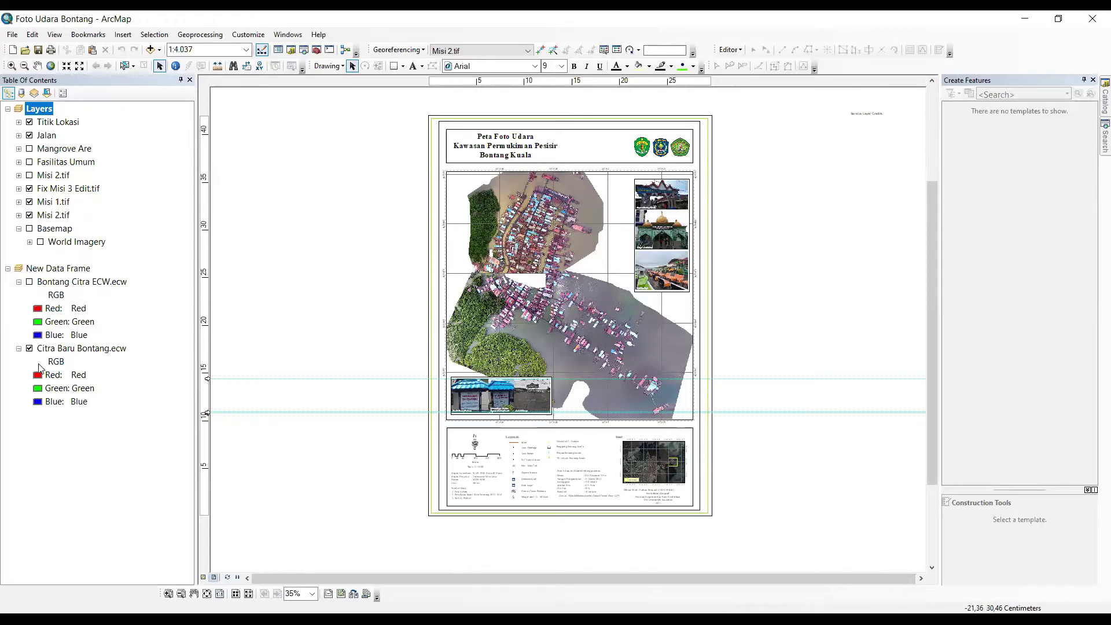
{"action": "left_click", "coordinate": [205, 578]}
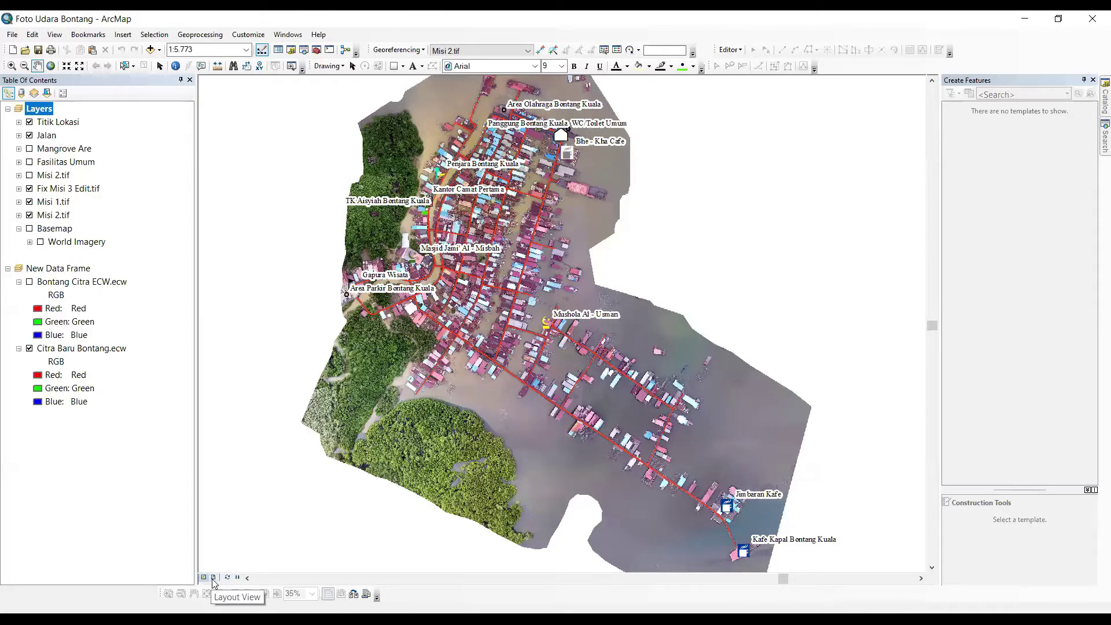
Hide the aerial imagery layers Fix Misi 3 Edit.tif, Misi 1.tif and the Misi 2.tif directly above Basemap
{"action": "left_click", "coordinate": [30, 220]}
{"action": "left_click", "coordinate": [30, 215]}
{"action": "left_click", "coordinate": [30, 202]}
{"action": "left_click", "coordinate": [29, 188]}
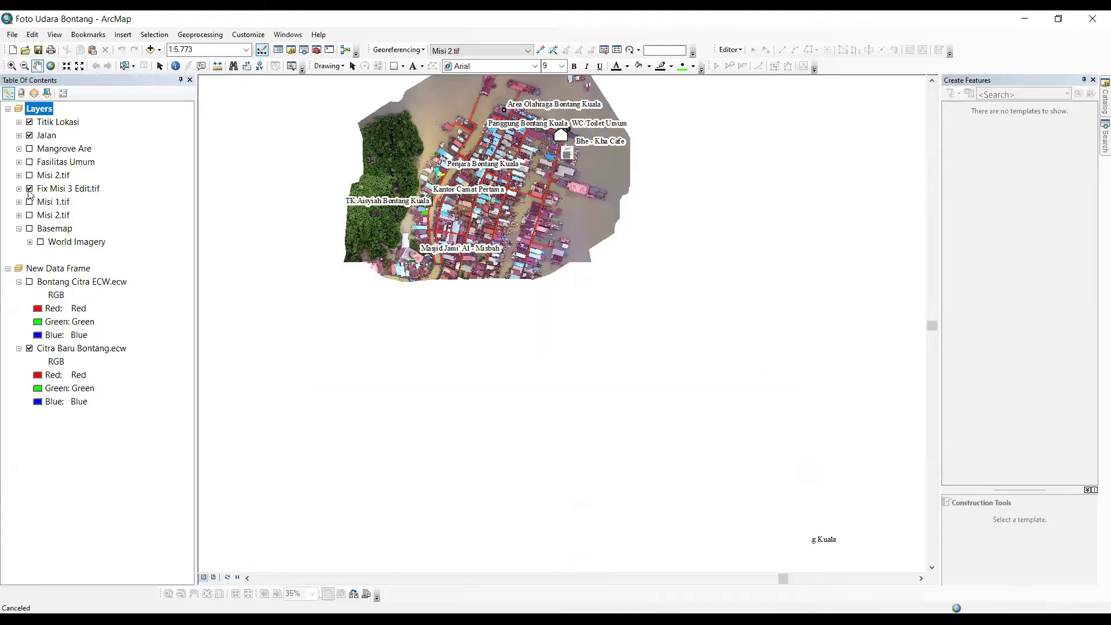
{"action": "left_click", "coordinate": [30, 136]}
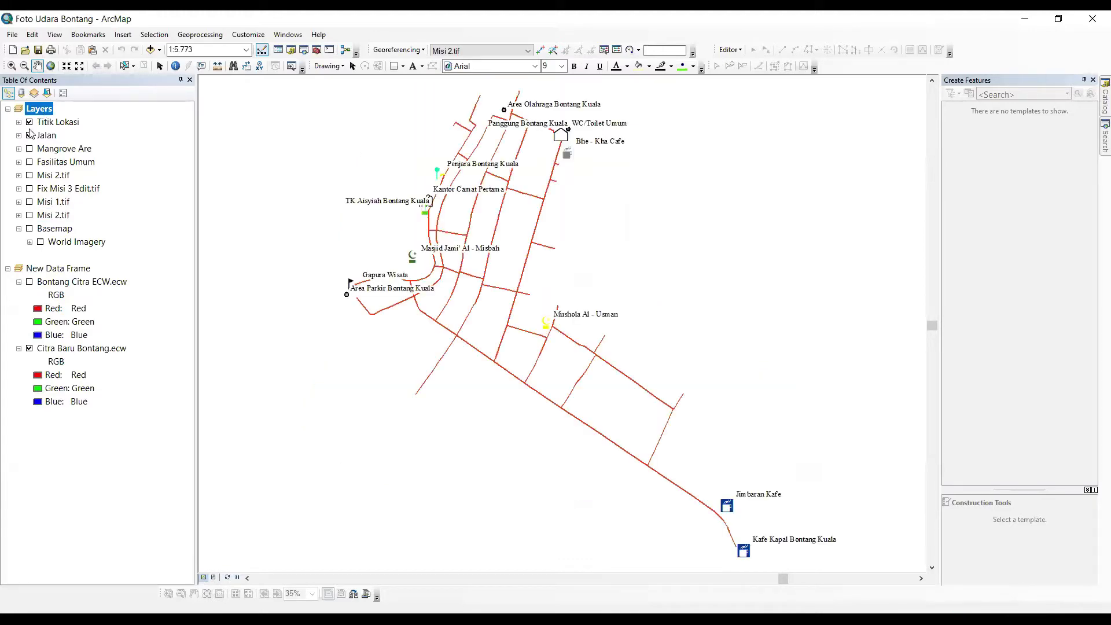
Show Fix Misi 3 Edit.tif, Misi 1.tif and the Misi 2.tif below Fasilitas Umum, and hide the Jalan and Titik Lokasi layers
{"action": "left_click", "coordinate": [29, 189]}
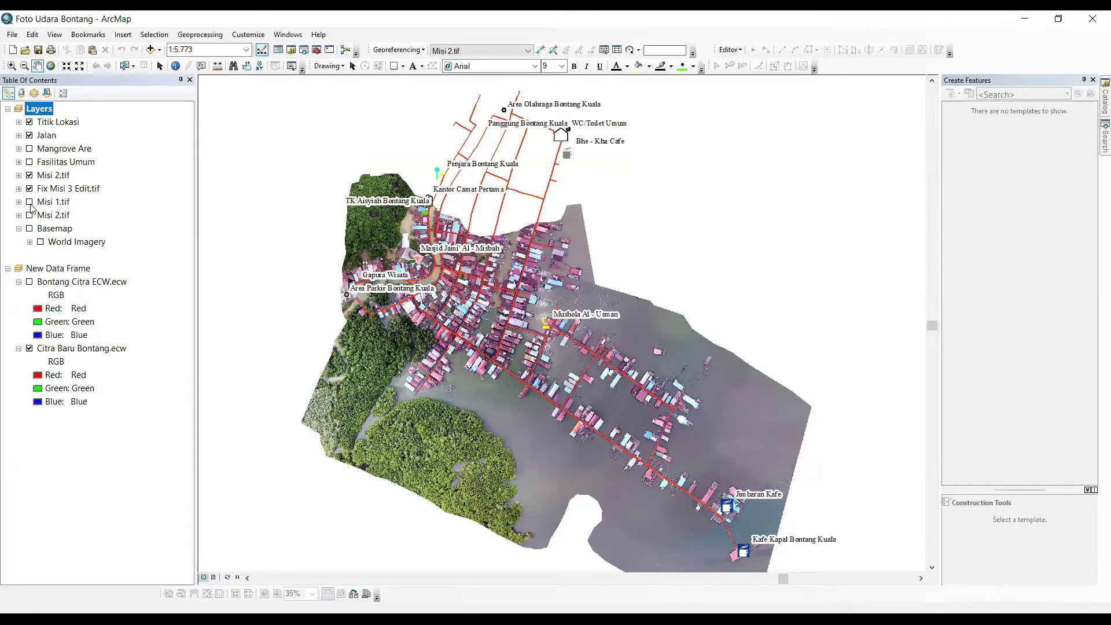
{"action": "left_click", "coordinate": [28, 202]}
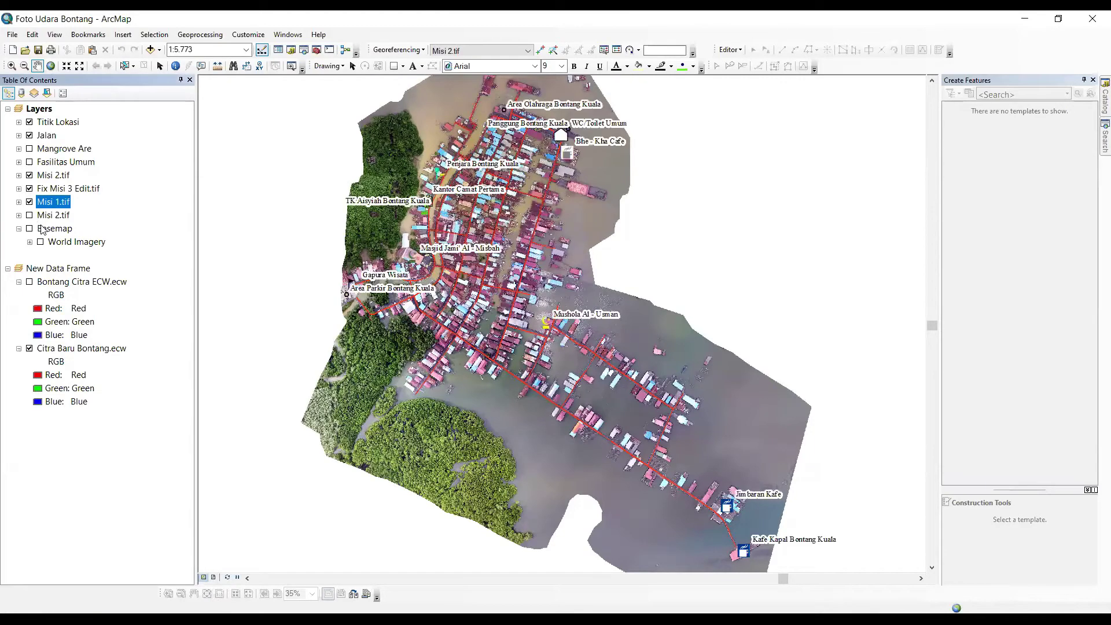
{"action": "left_click", "coordinate": [29, 136]}
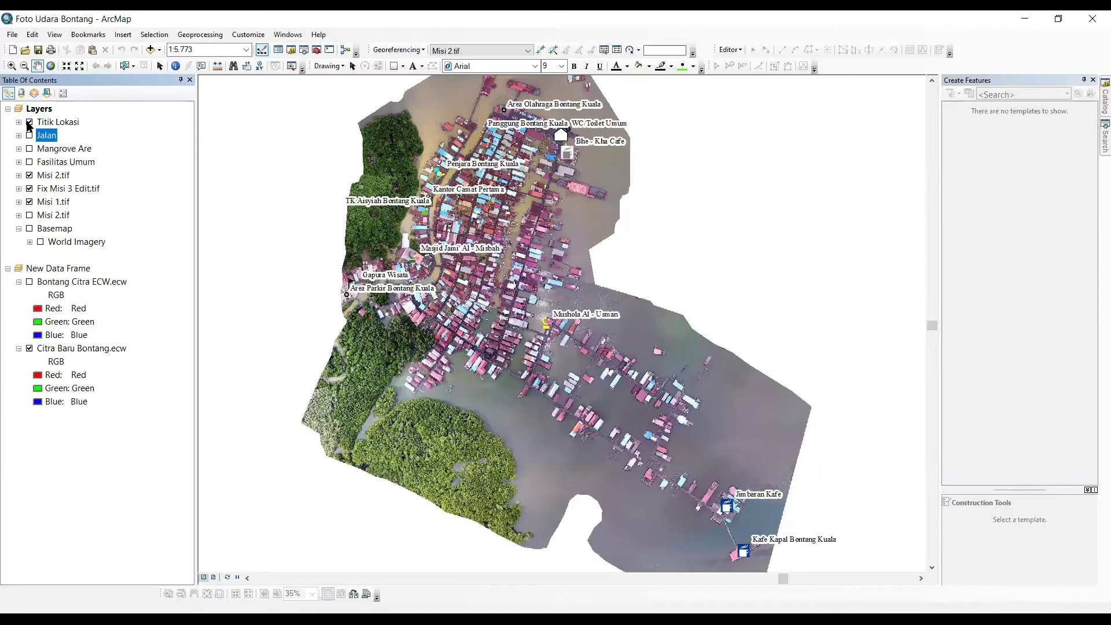
{"action": "left_click", "coordinate": [29, 122]}
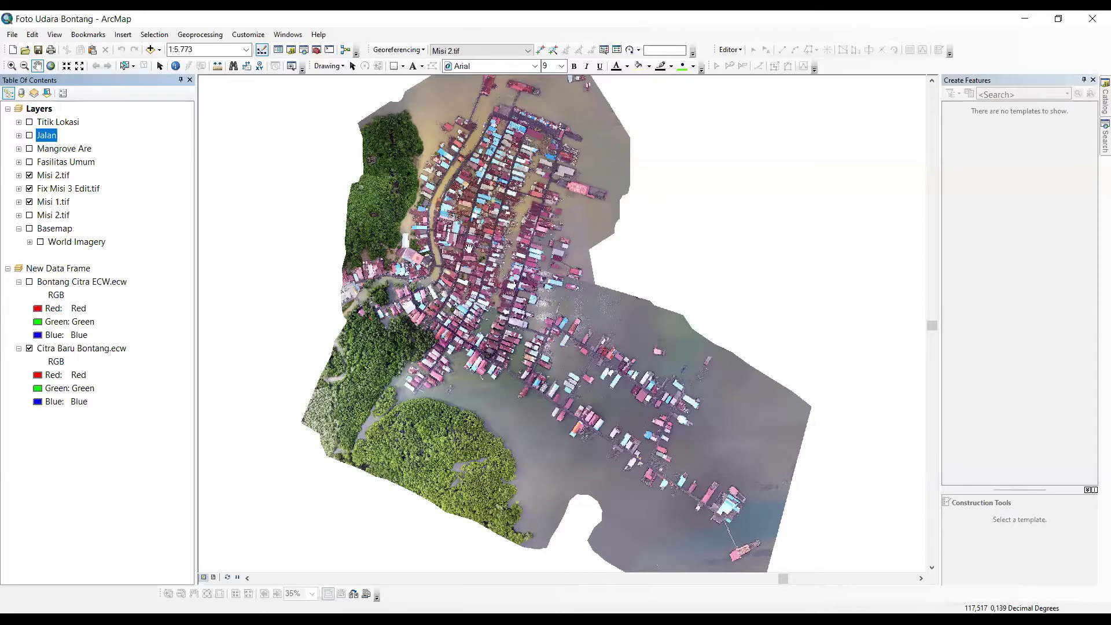
{"action": "left_click_drag", "start_coordinate": [468, 248], "coordinate": [466, 252]}
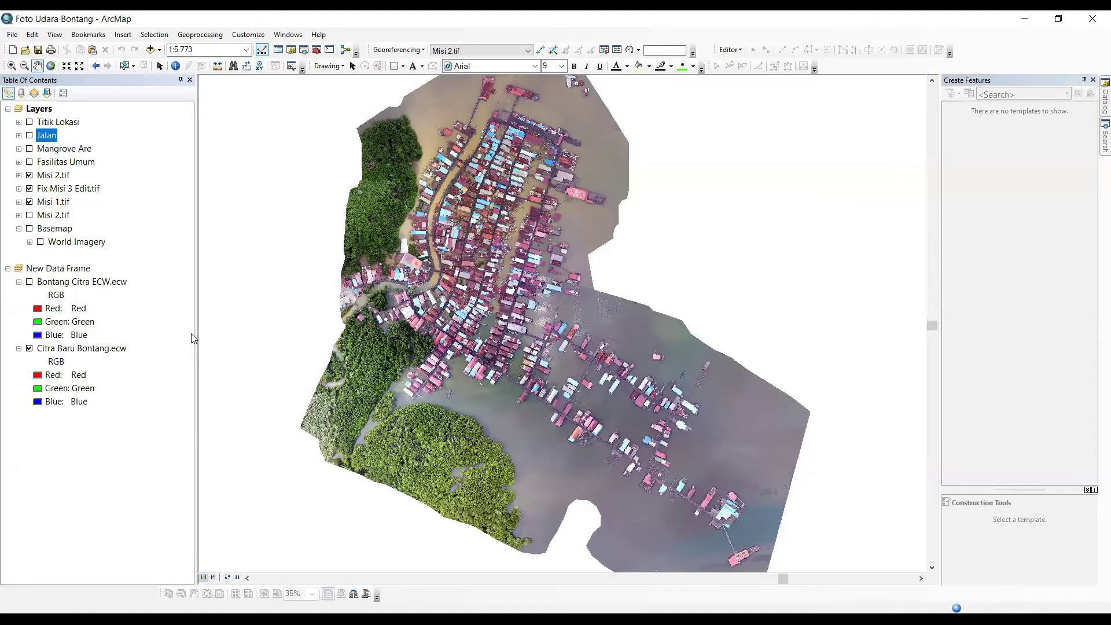
View the Customize Mode settings and close them
{"action": "left_click", "coordinate": [248, 34]}
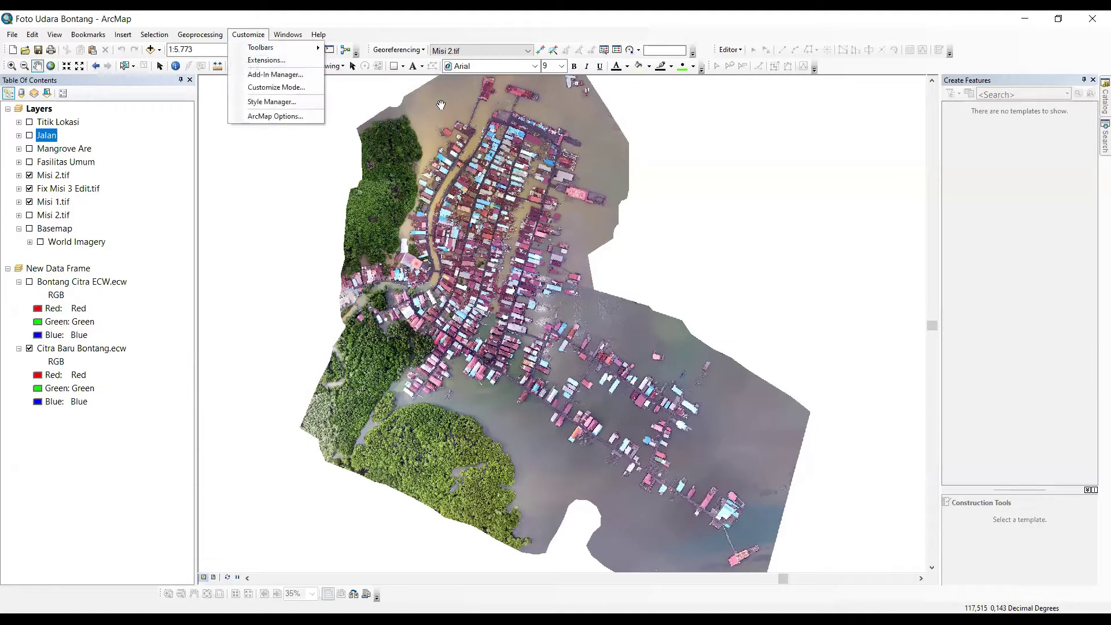
{"action": "left_click", "coordinate": [277, 87]}
{"action": "left_click", "coordinate": [663, 429]}
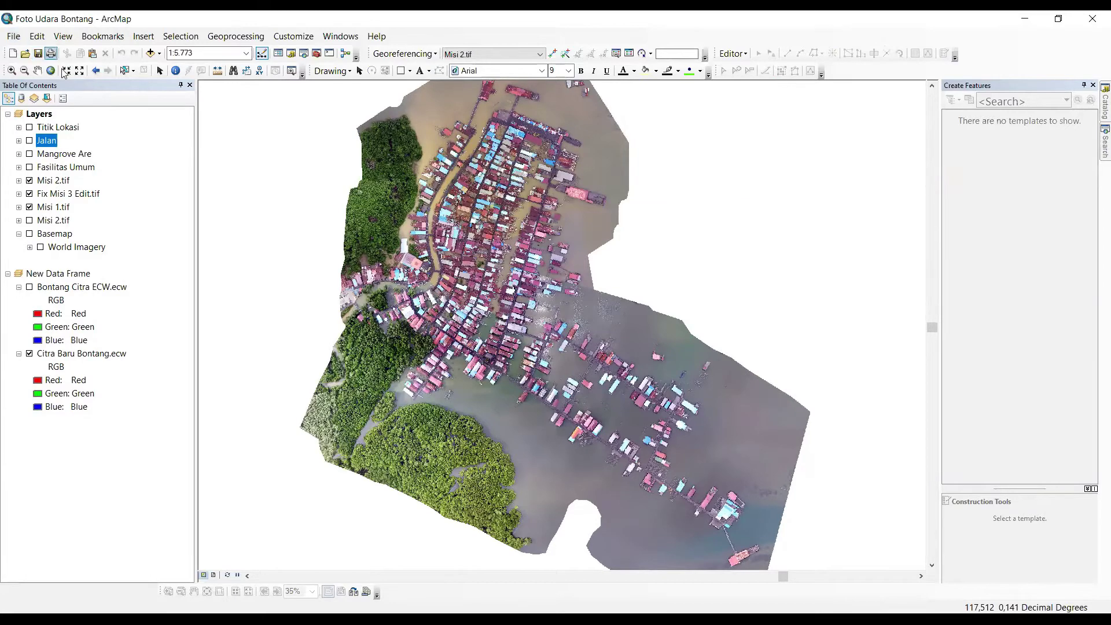
Create a new map document from the Blank Map template, discarding the changes to Foto Udara Bontang
{"action": "left_click", "coordinate": [13, 38]}
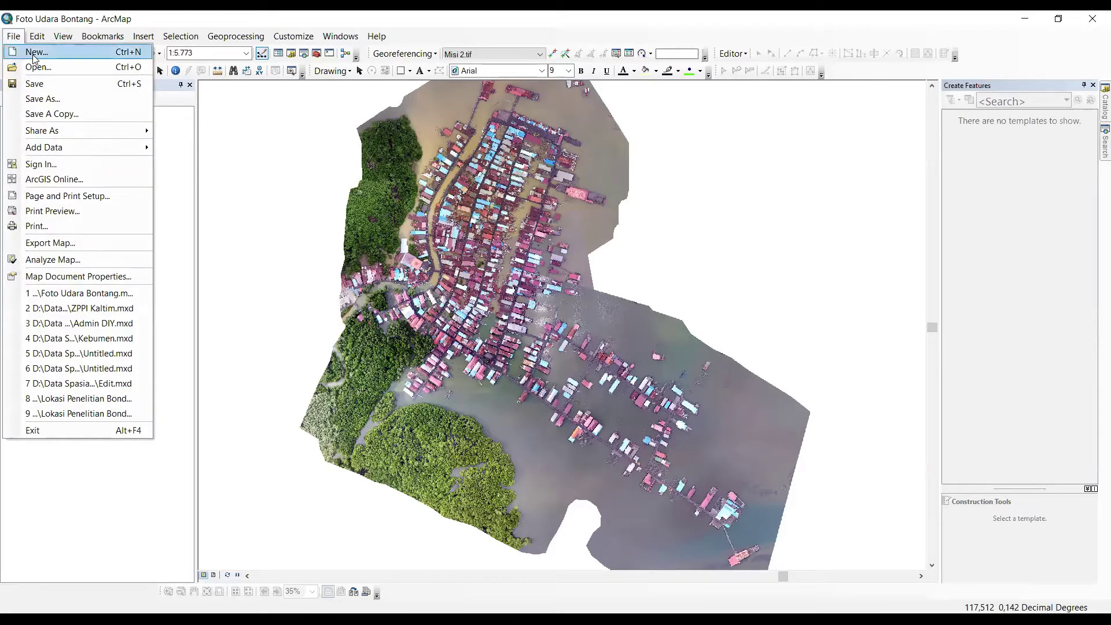
{"action": "left_click", "coordinate": [138, 53]}
{"action": "left_click", "coordinate": [534, 256]}
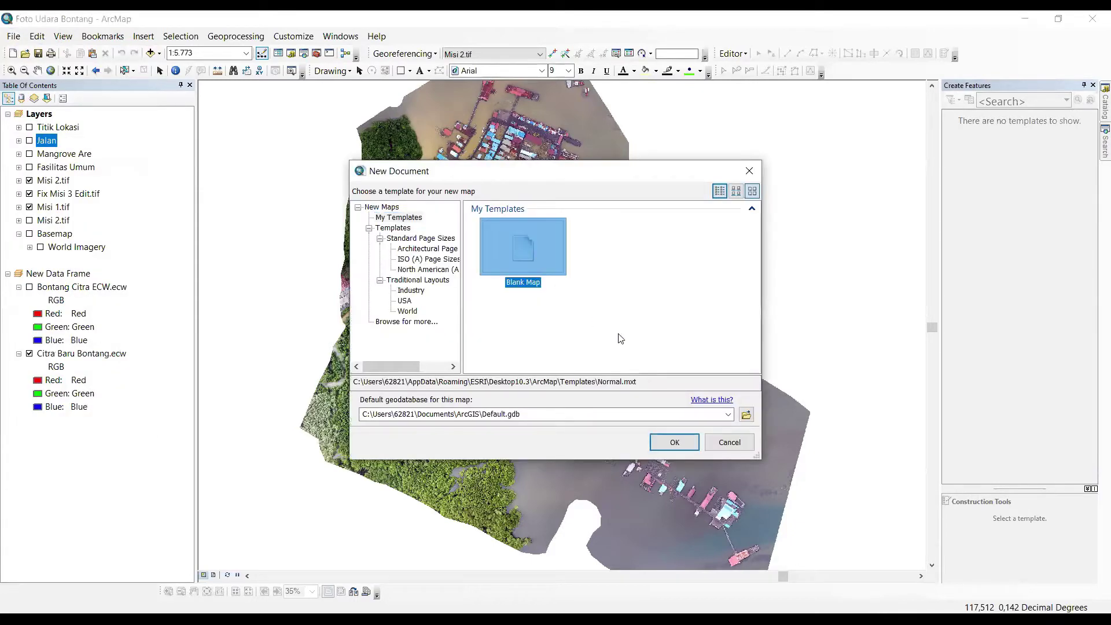
{"action": "left_click", "coordinate": [681, 447]}
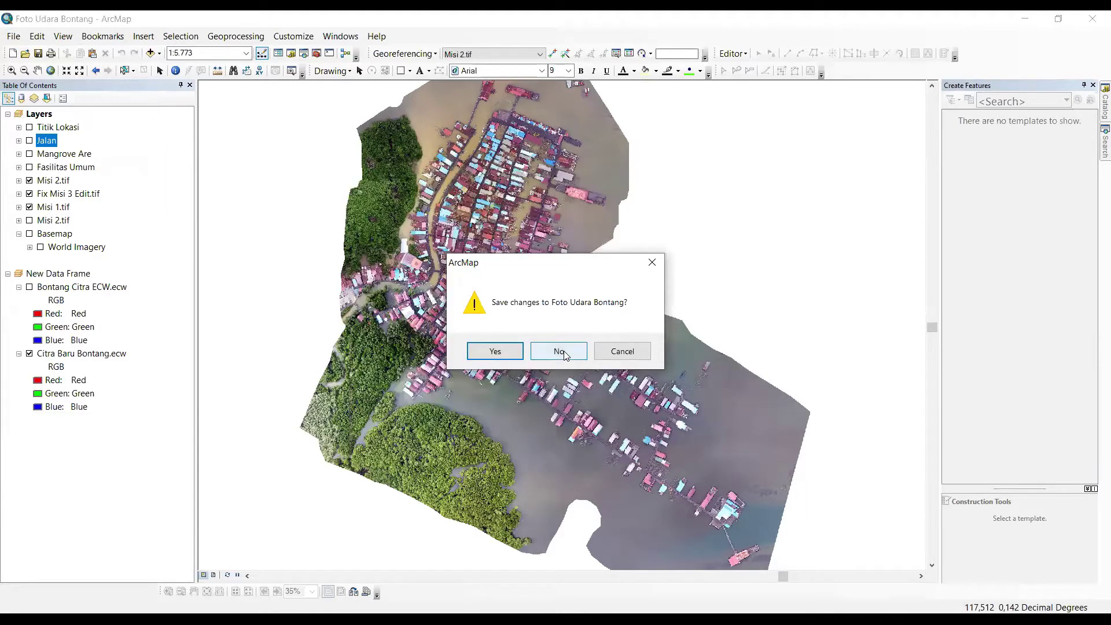
{"action": "left_click", "coordinate": [559, 352]}
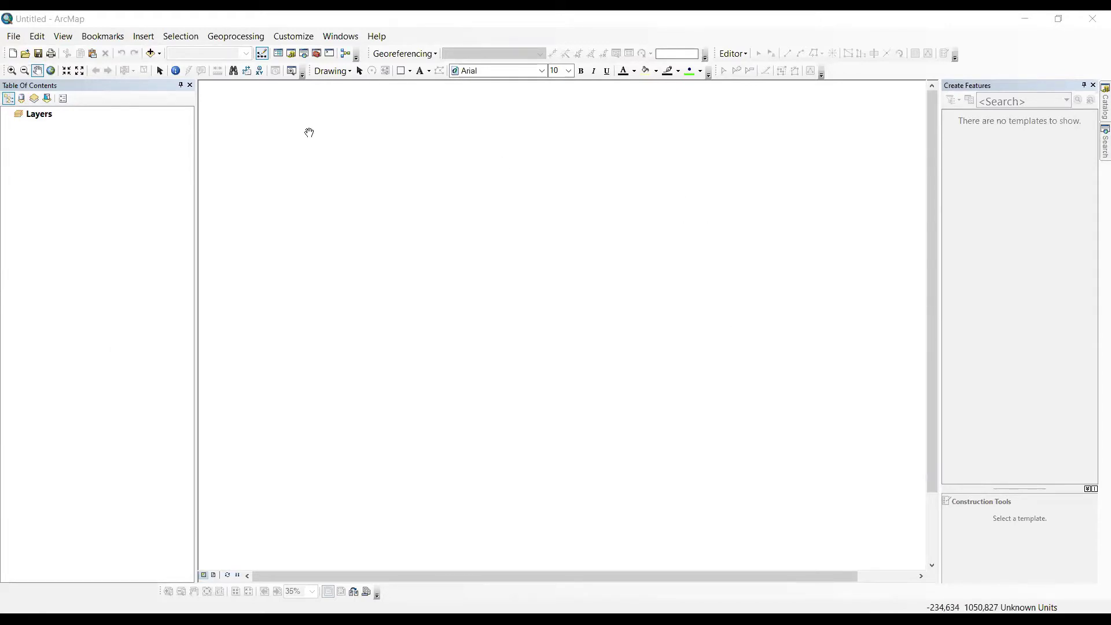
{"action": "left_click_drag", "start_coordinate": [364, 255], "coordinate": [433, 171]}
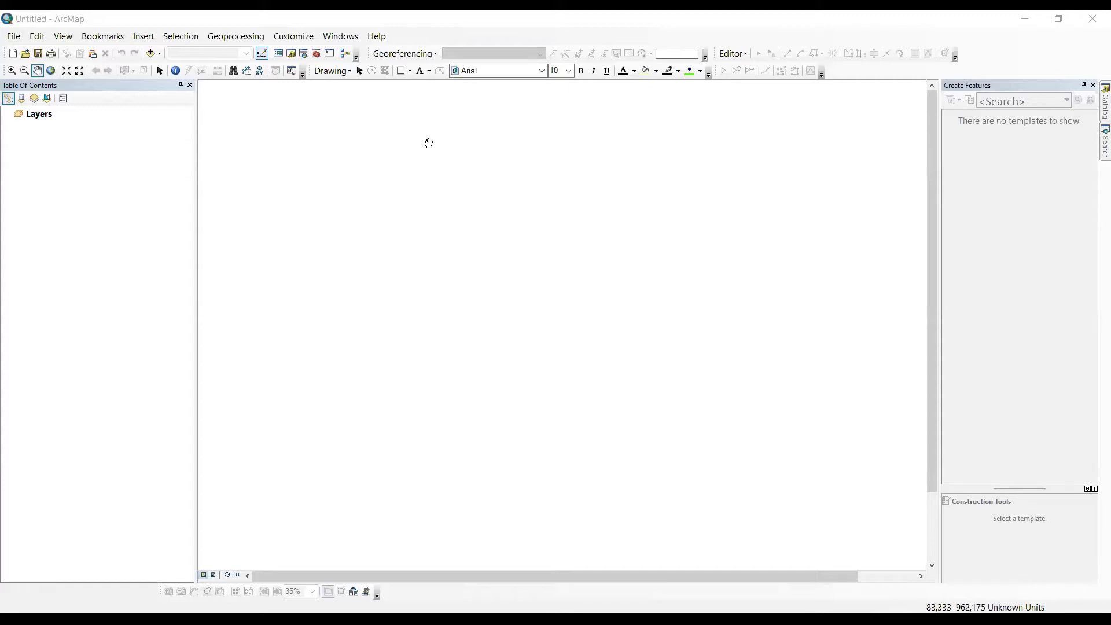
{"action": "scroll", "coordinate": [428, 143], "scroll_direction": "down", "scroll_amount": 1}
{"action": "left_click", "coordinate": [14, 37]}
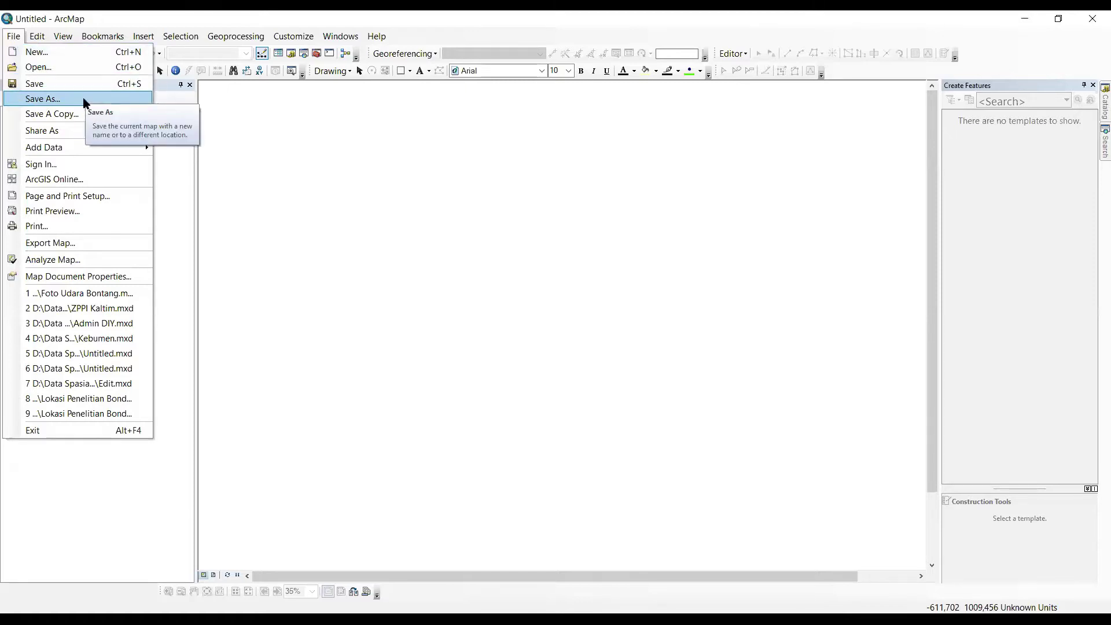
{"action": "mouse_move", "coordinate": [84, 135]}
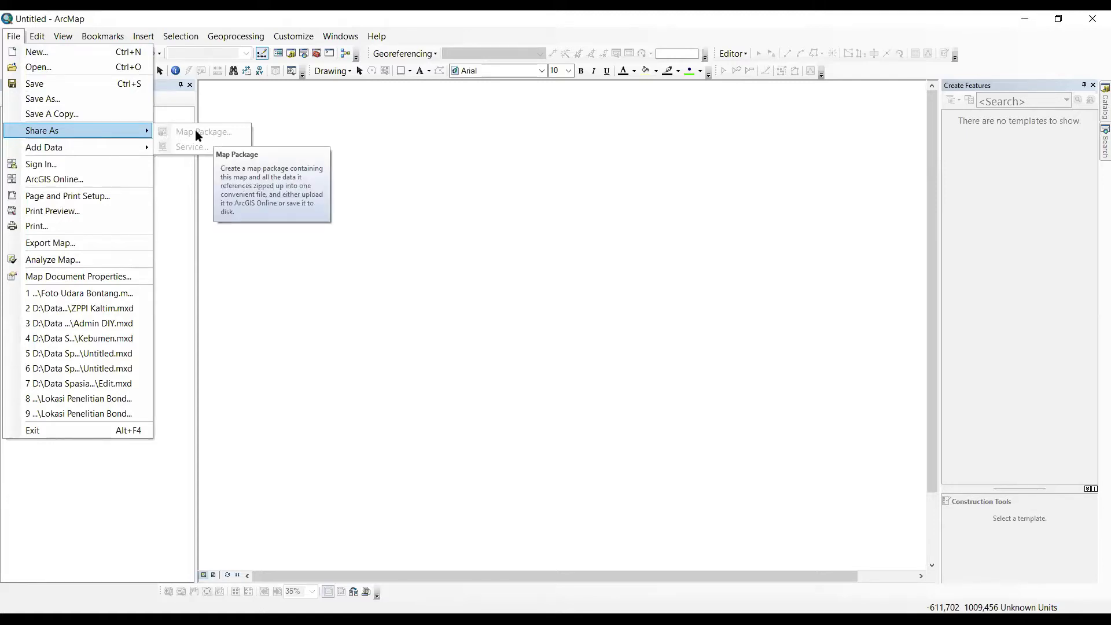
{"action": "mouse_move", "coordinate": [135, 147]}
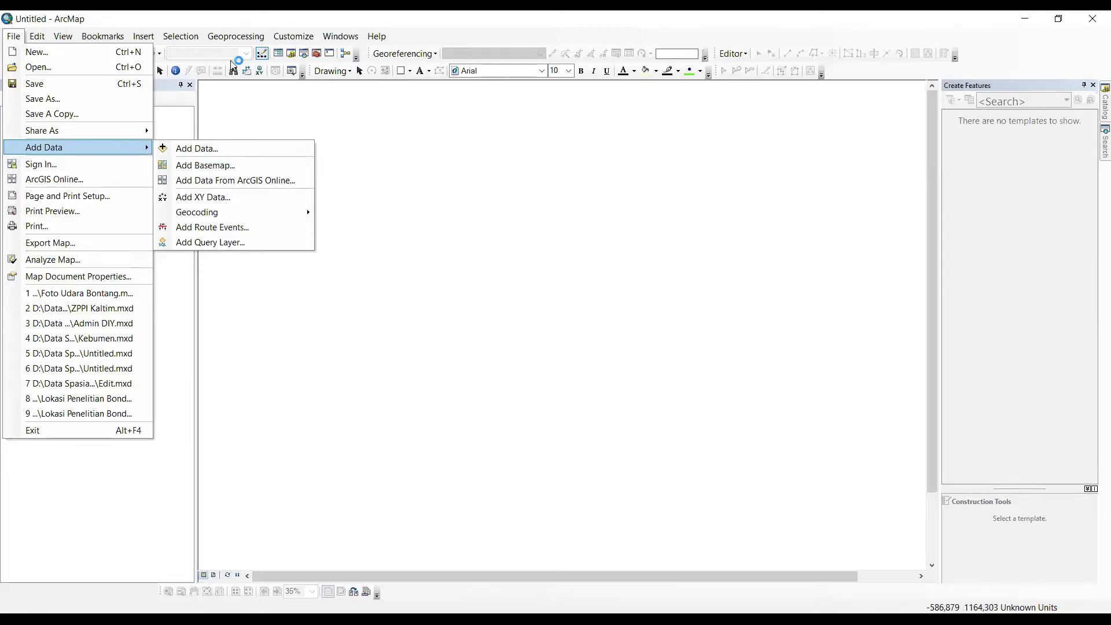
View the available basemaps for the blank map and cancel without adding one
{"action": "left_click", "coordinate": [159, 54]}
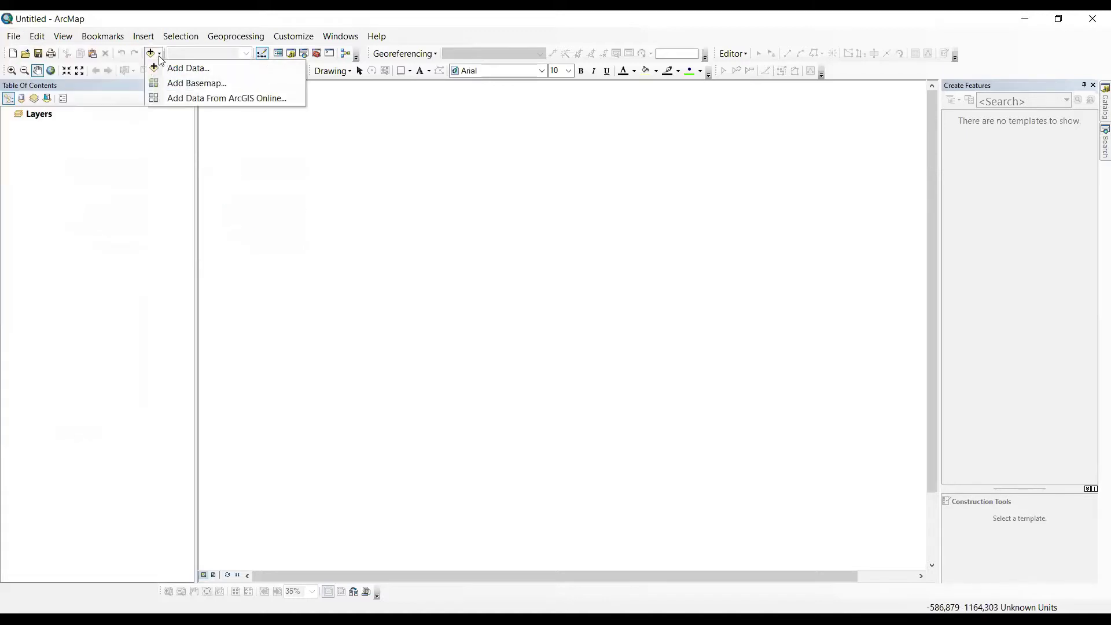
{"action": "left_click", "coordinate": [176, 83]}
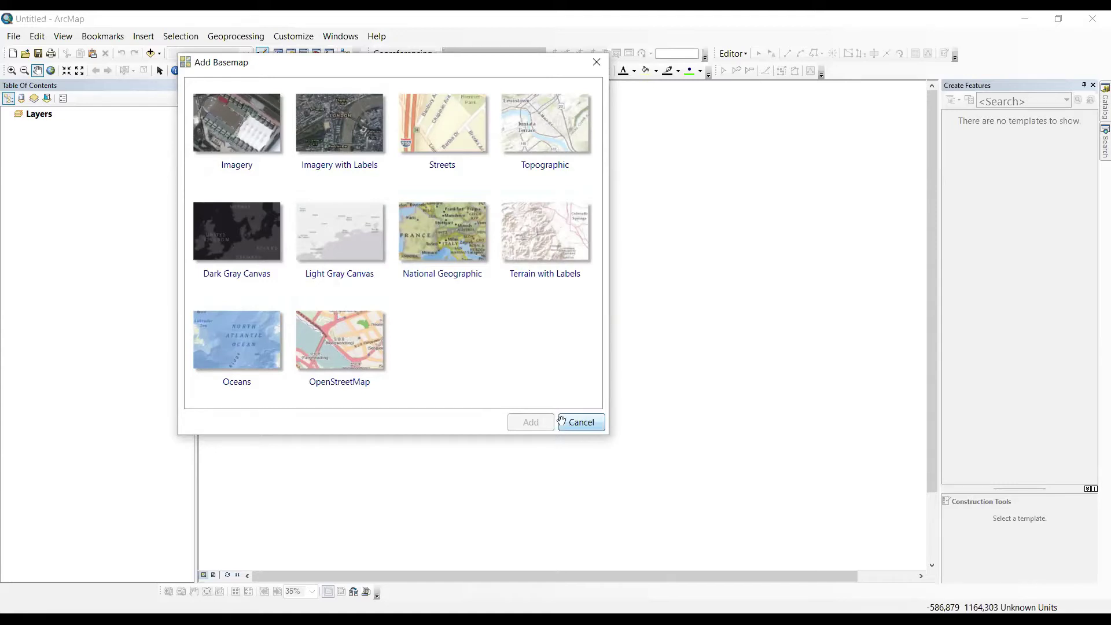
{"action": "left_click", "coordinate": [572, 425]}
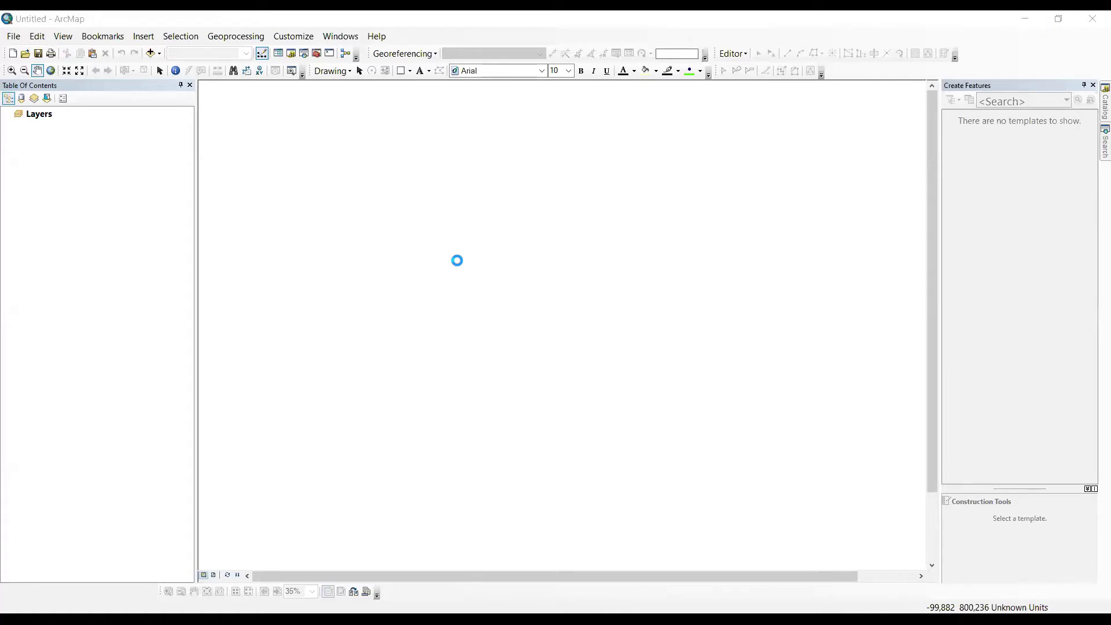
{"action": "left_click_drag", "start_coordinate": [543, 228], "coordinate": [520, 232]}
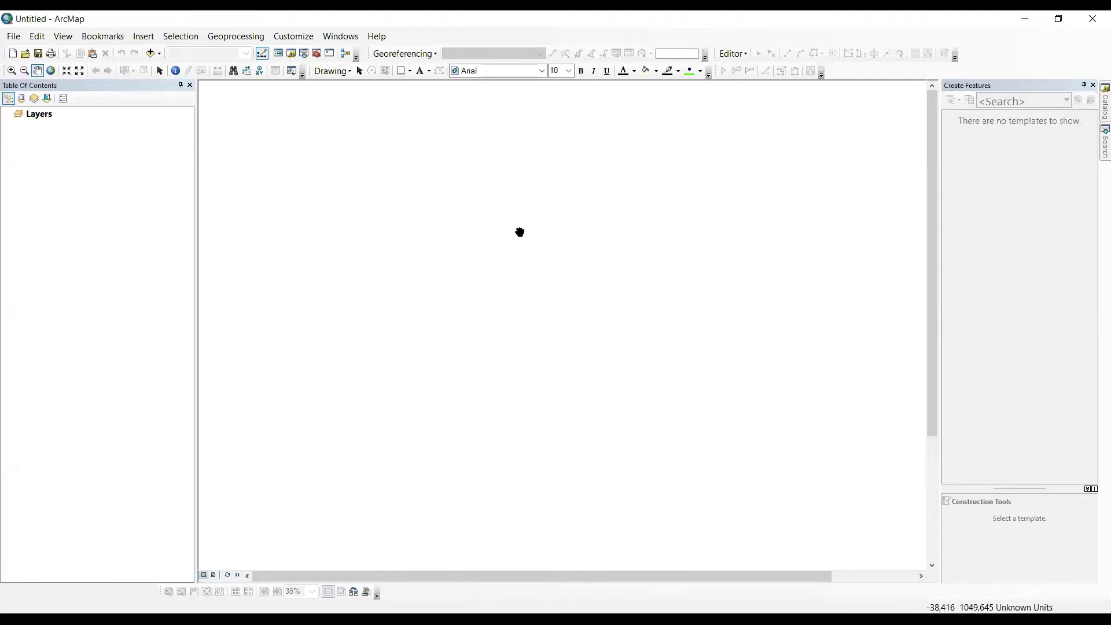
{"action": "left_click", "coordinate": [14, 36]}
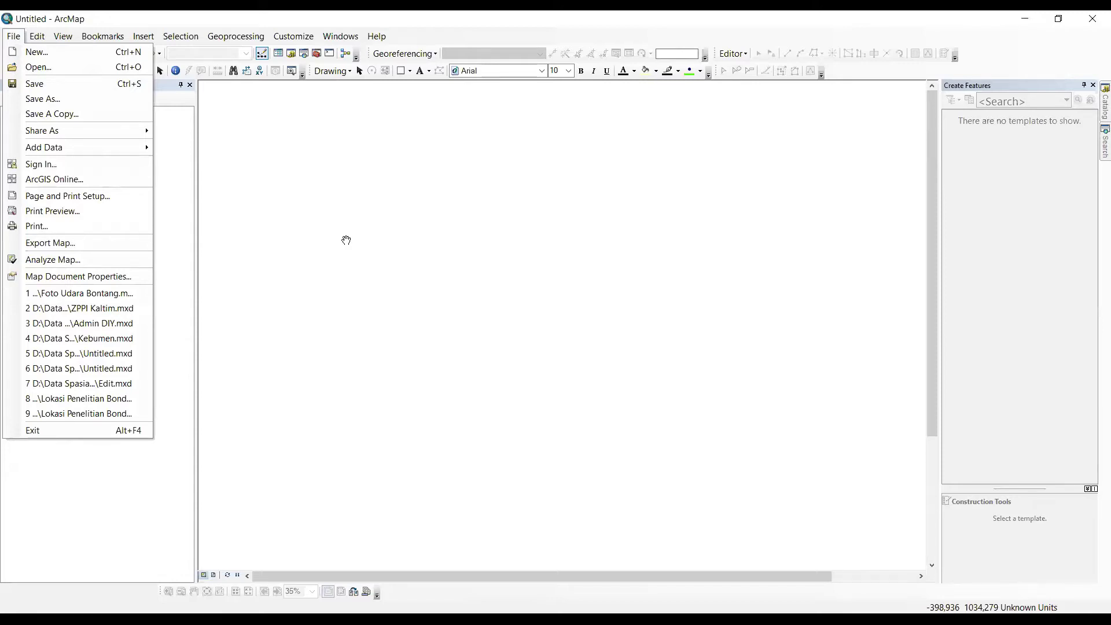
{"action": "left_click", "coordinate": [78, 353]}
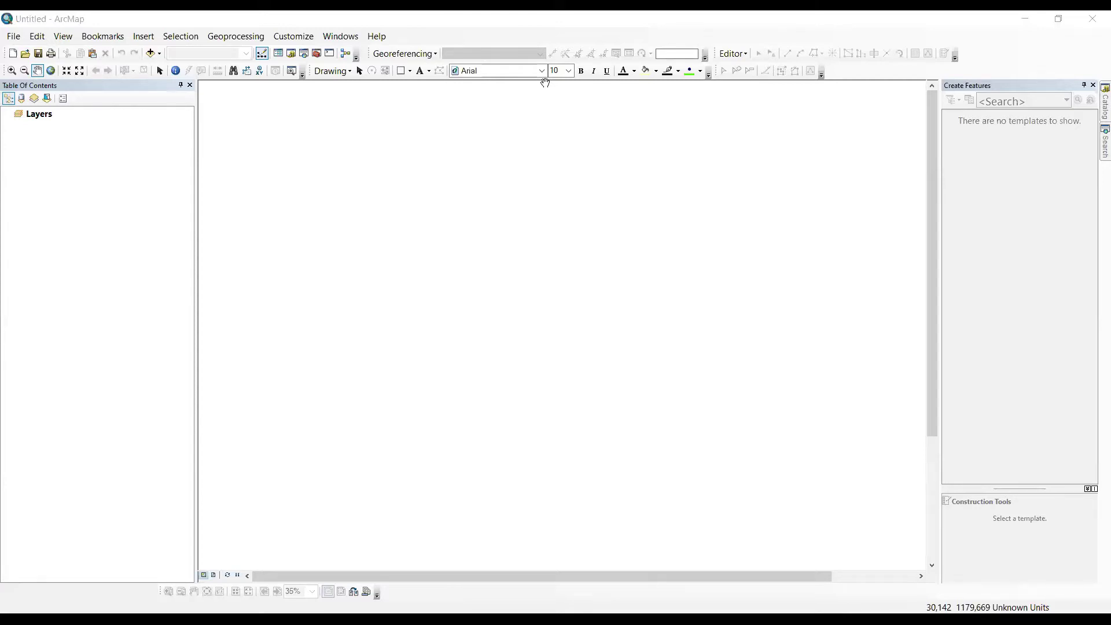
Open the page and print setup and examine the available printer paper sizes
{"action": "left_click", "coordinate": [12, 36]}
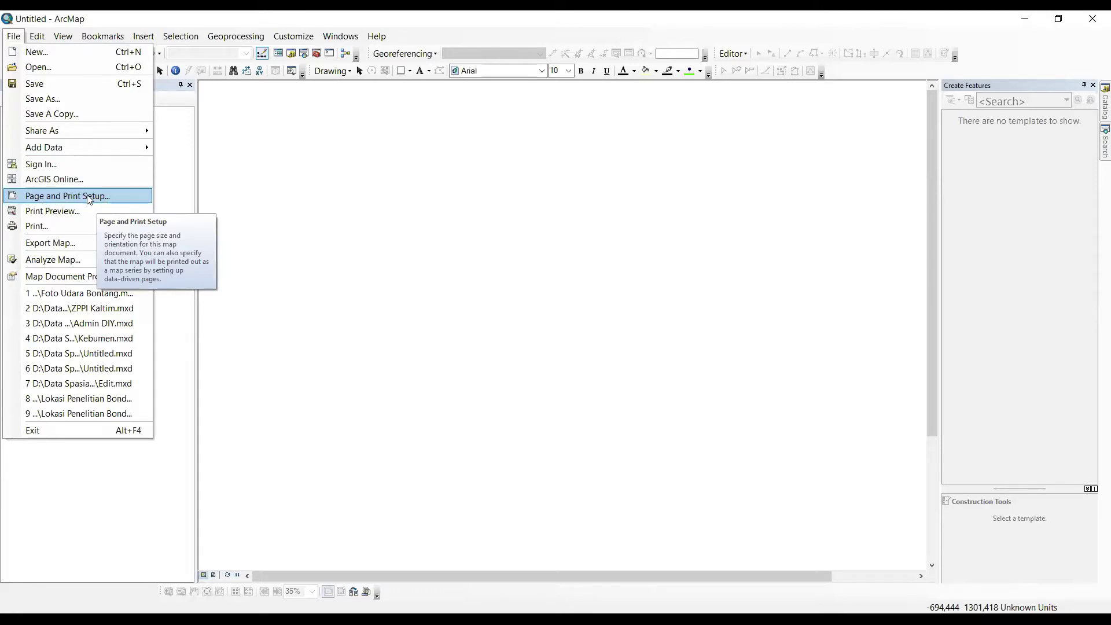
{"action": "left_click", "coordinate": [122, 199]}
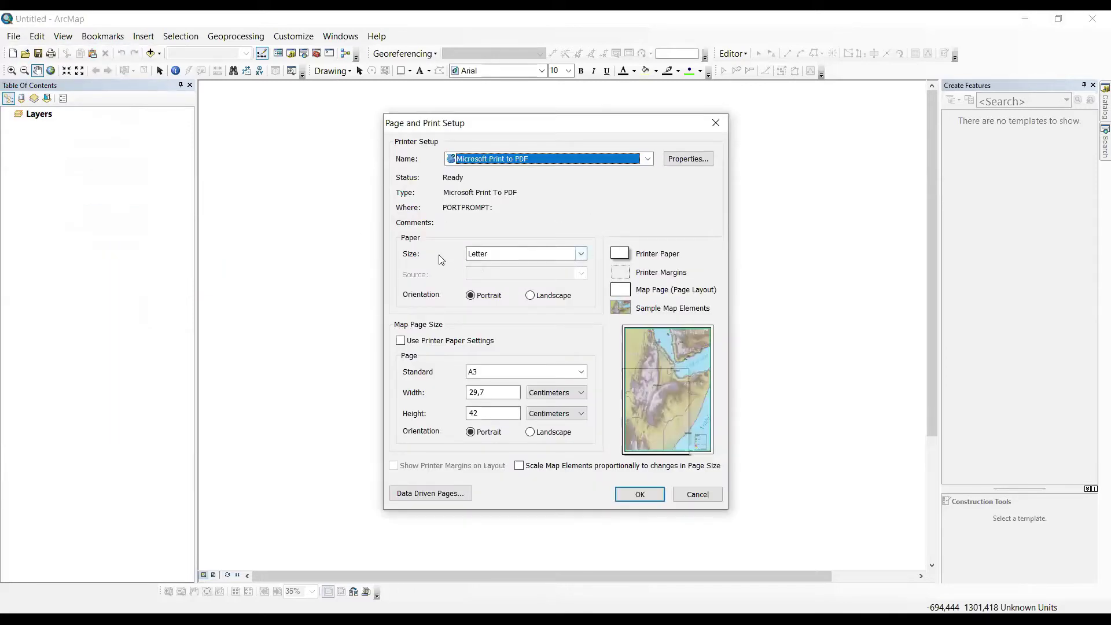
{"action": "left_click", "coordinate": [492, 256]}
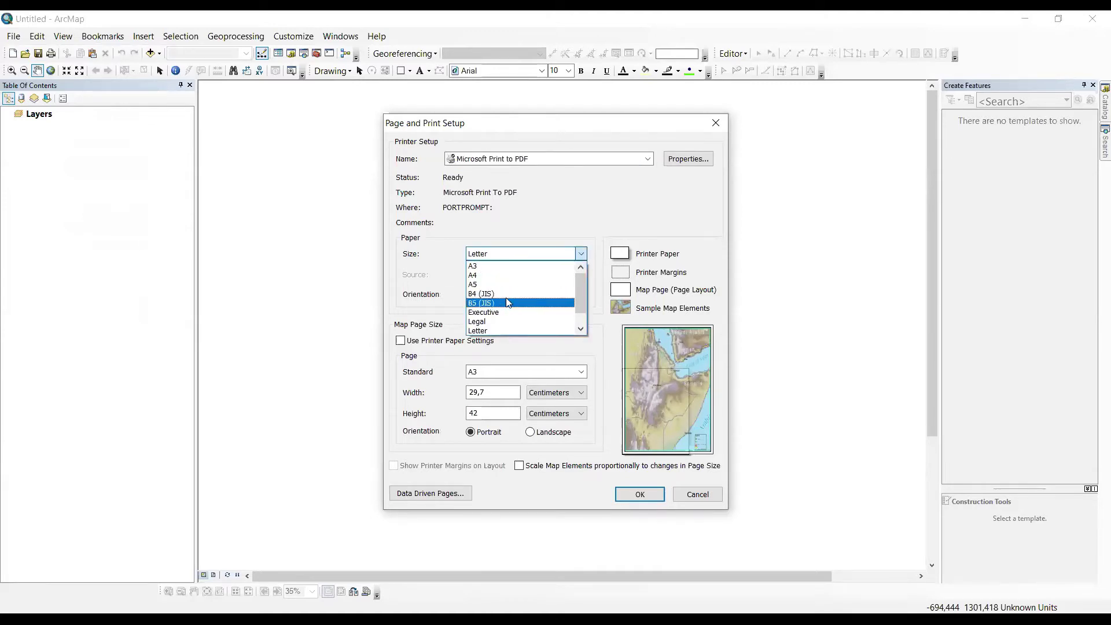
{"action": "left_click", "coordinate": [442, 242]}
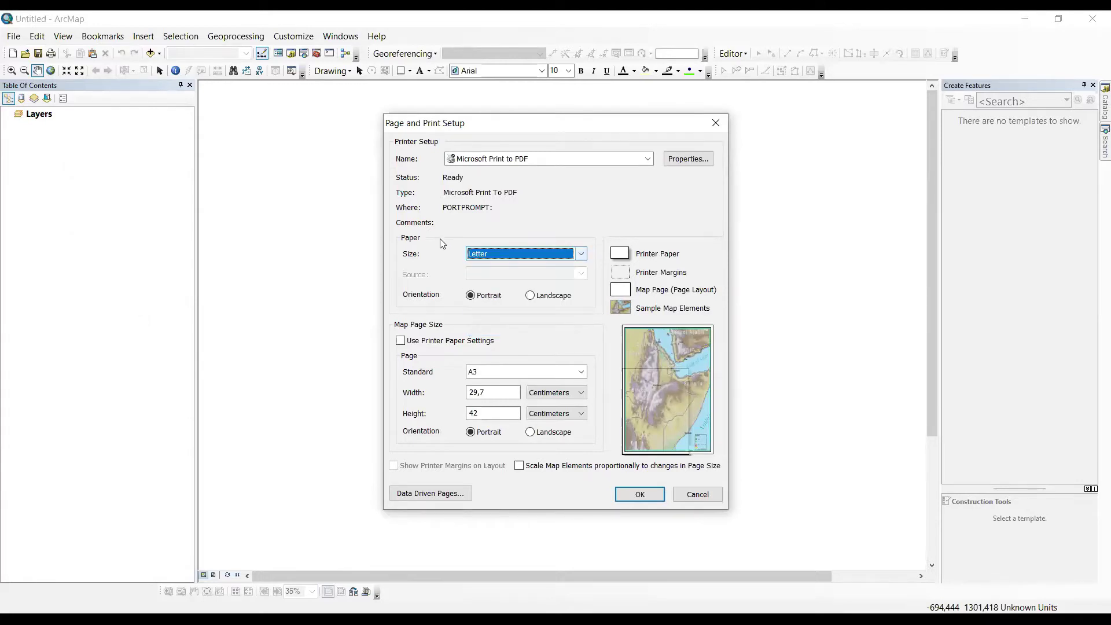
{"action": "left_click", "coordinate": [581, 254]}
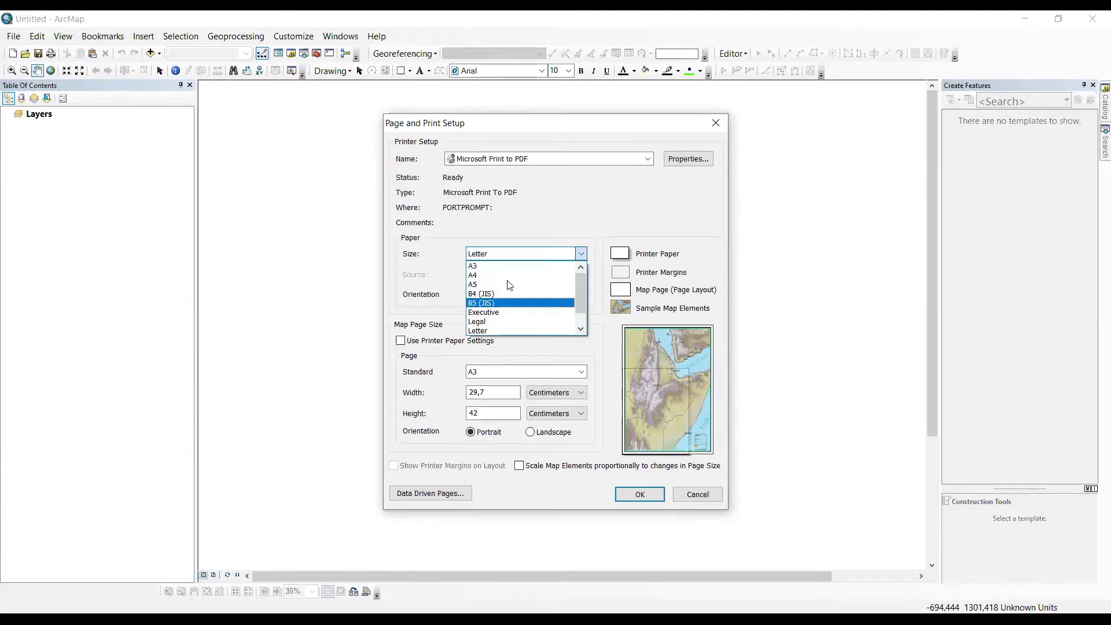
{"action": "left_click", "coordinate": [541, 208]}
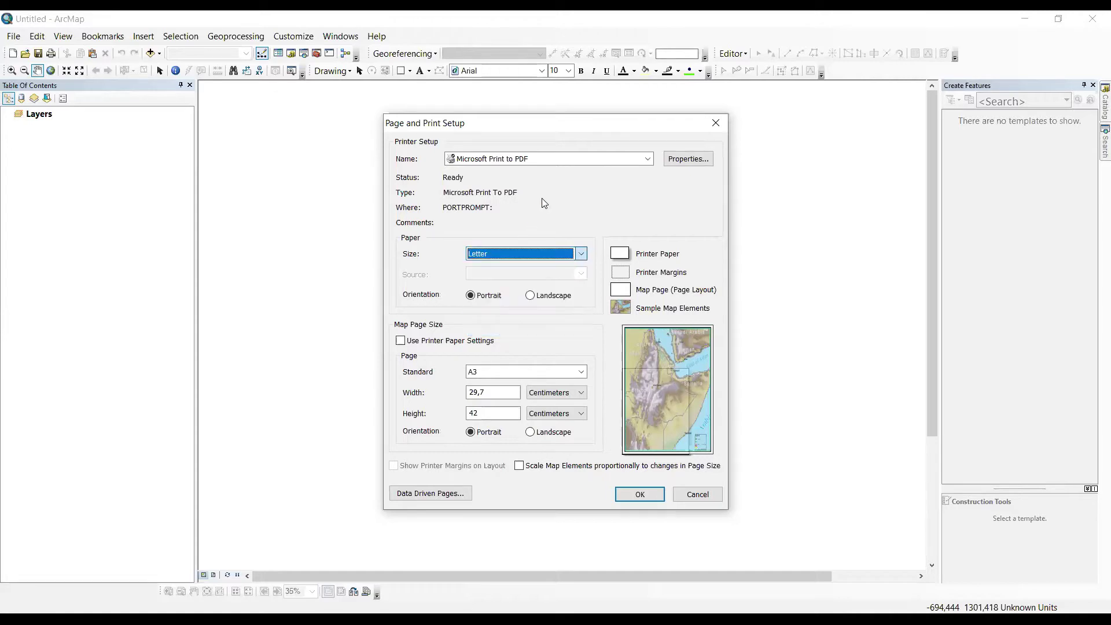
Try Send To OneNote 2016 as the printer in the page setup, and switch to Fax
{"action": "left_click", "coordinate": [520, 162]}
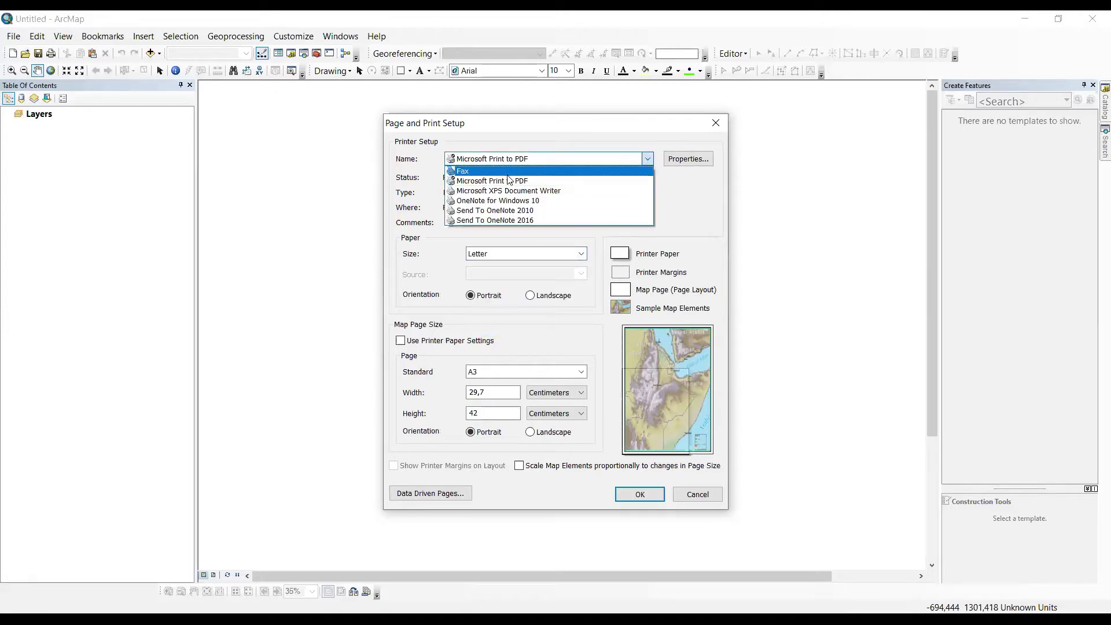
{"action": "left_click", "coordinate": [548, 220]}
{"action": "left_click", "coordinate": [541, 161]}
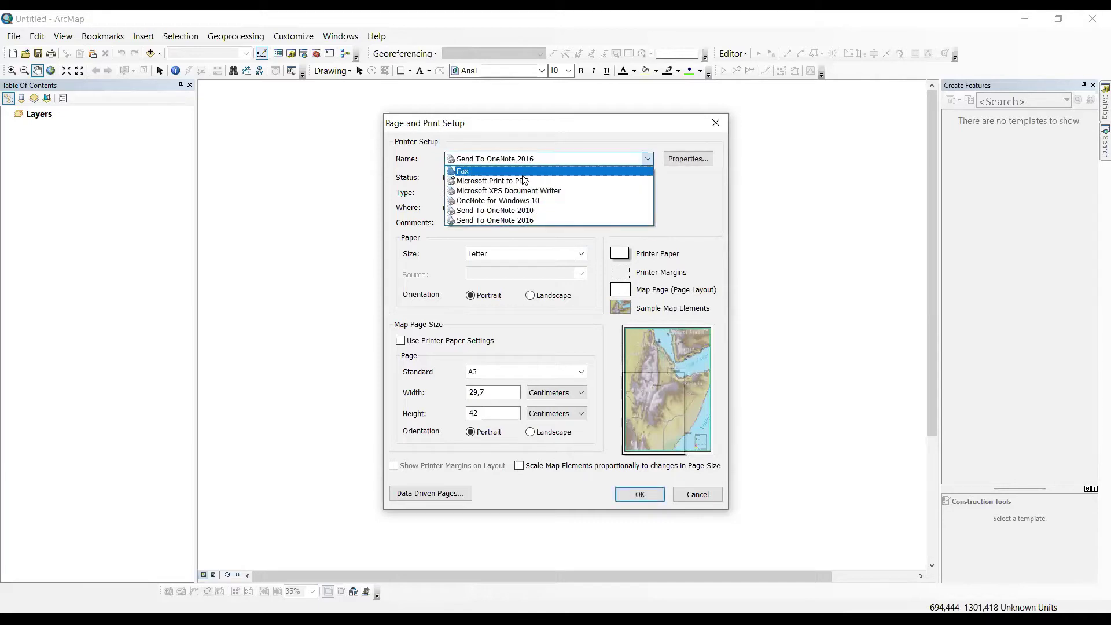
{"action": "left_click", "coordinate": [522, 172]}
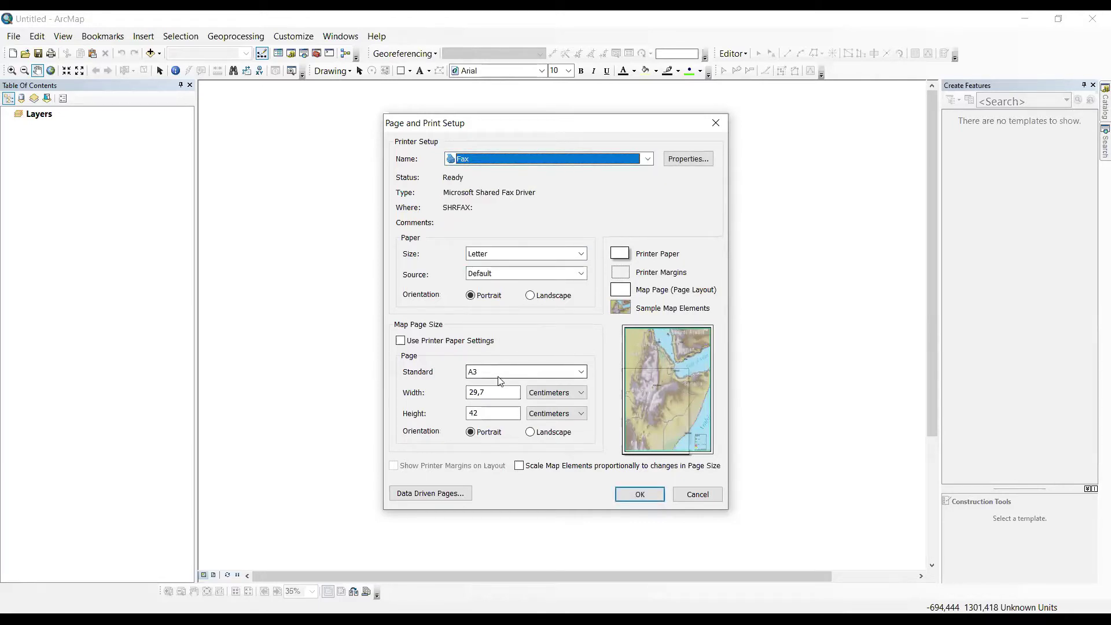
Try matching the map page size to the printer paper settings, and turn the option off again
{"action": "left_click", "coordinate": [401, 341]}
{"action": "left_click", "coordinate": [402, 343]}
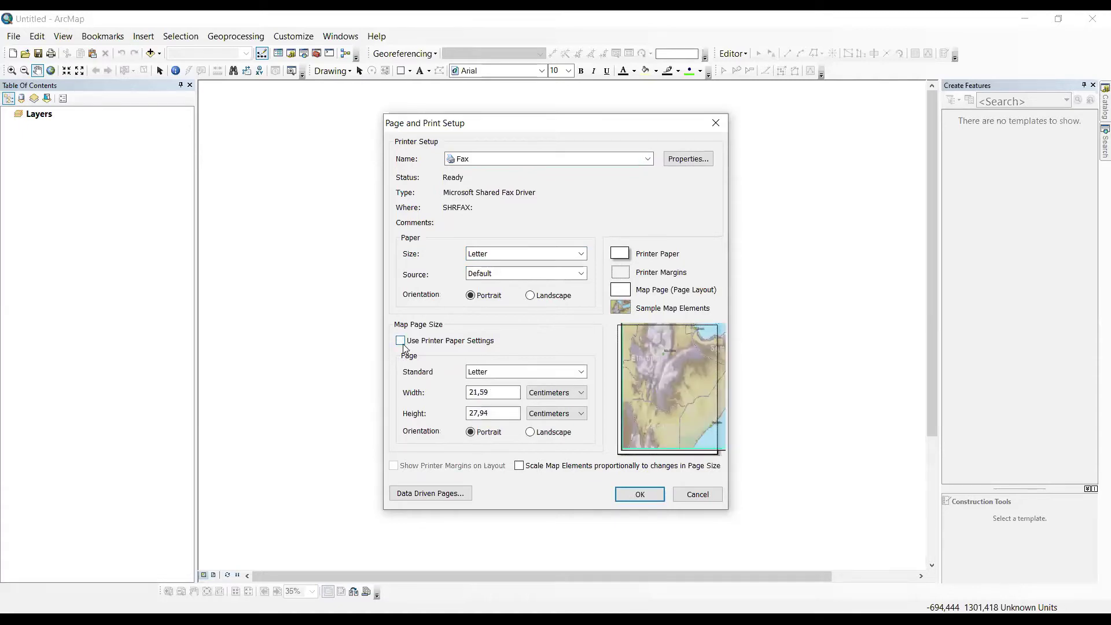
{"action": "left_click", "coordinate": [401, 341]}
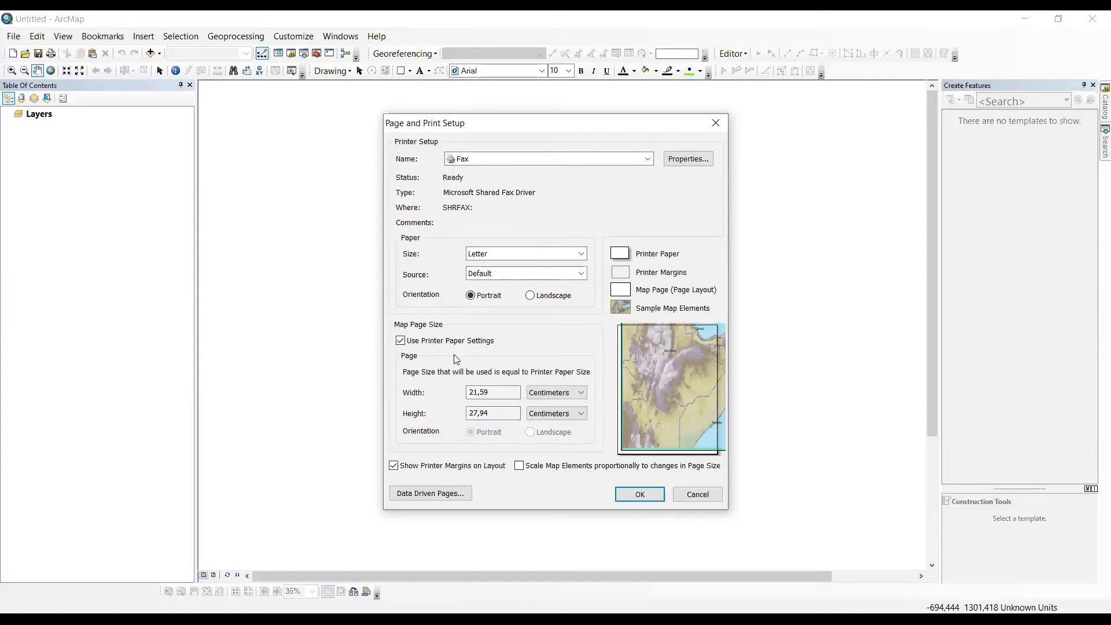
{"action": "left_click", "coordinate": [401, 343]}
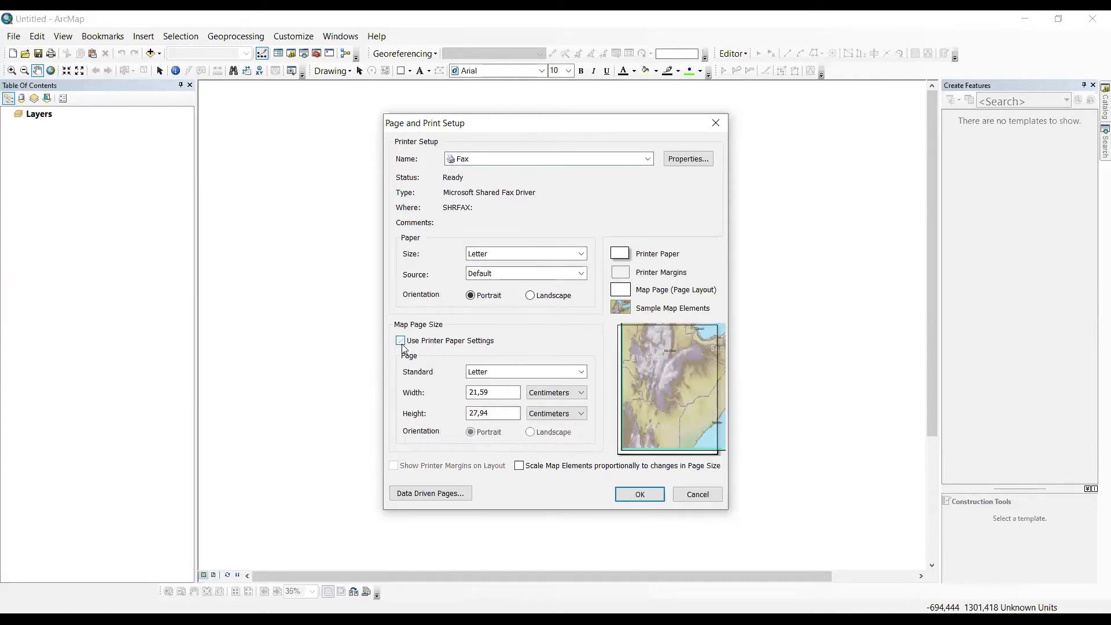
Set the standard map page size to A3
{"action": "left_click", "coordinate": [498, 374]}
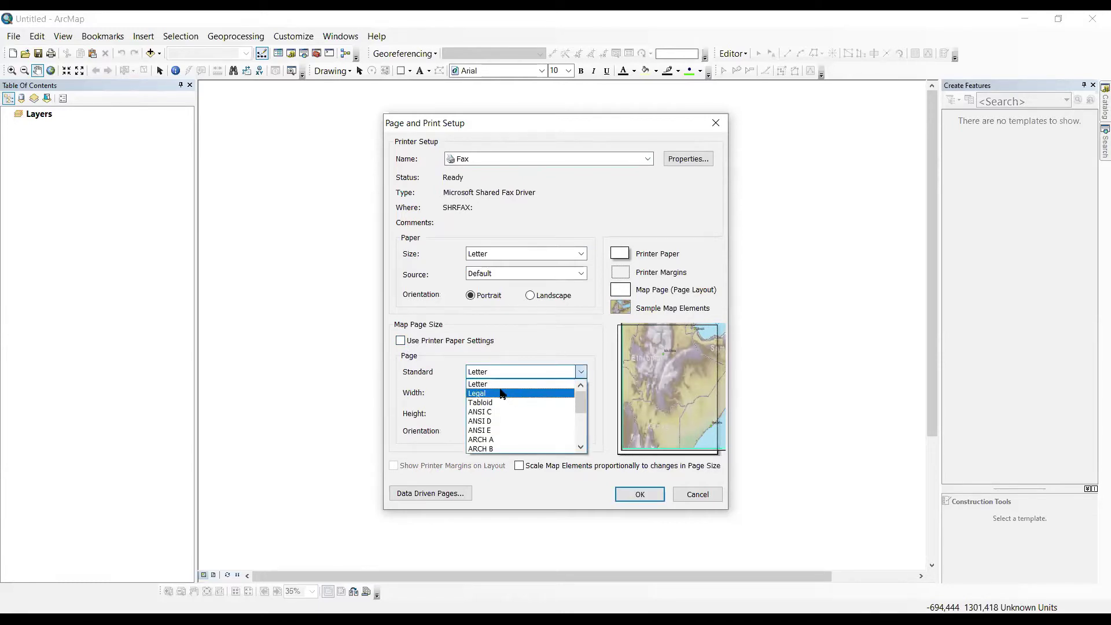
{"action": "scroll", "coordinate": [509, 405], "scroll_direction": "down", "scroll_amount": 4}
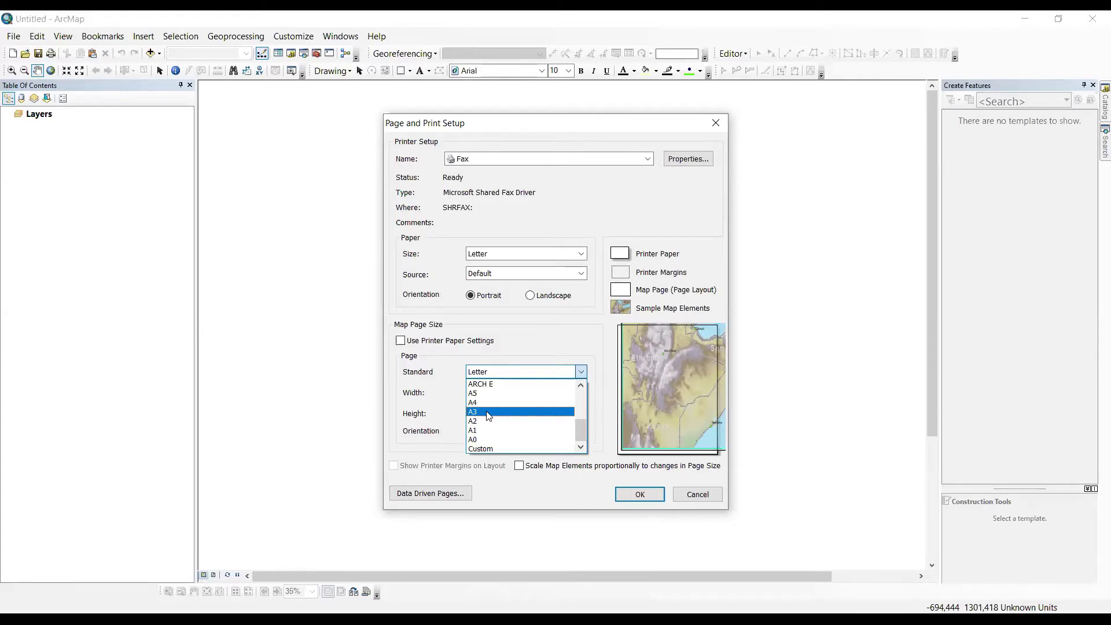
{"action": "left_click", "coordinate": [488, 412]}
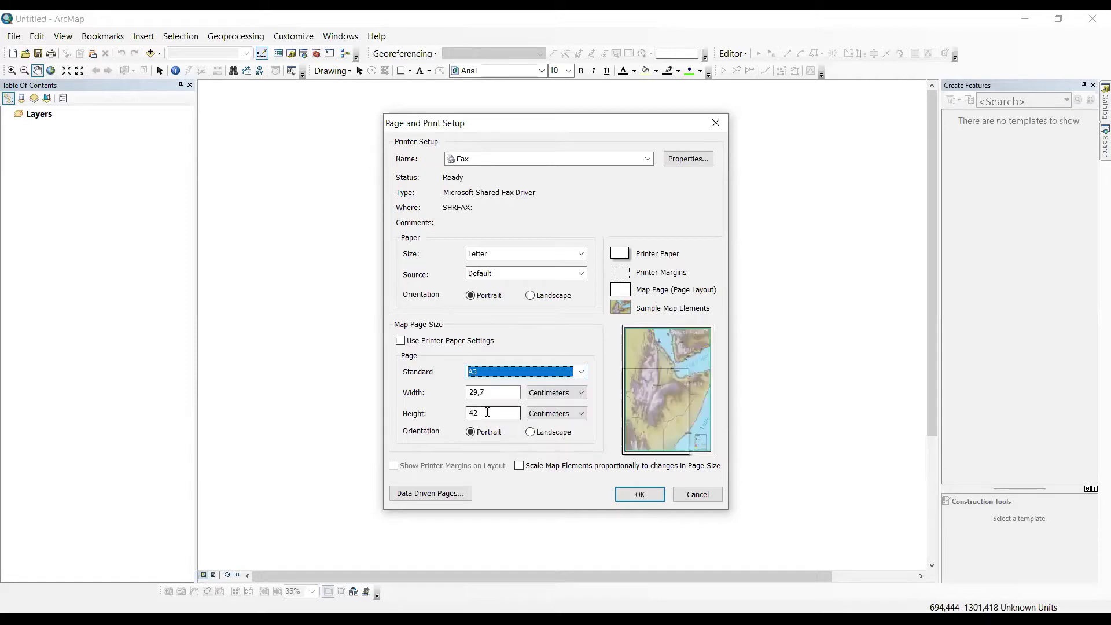
Compare portrait and landscape orientation for the A3 map page, and leave it on landscape
{"action": "left_click", "coordinate": [554, 436]}
{"action": "left_click", "coordinate": [489, 434]}
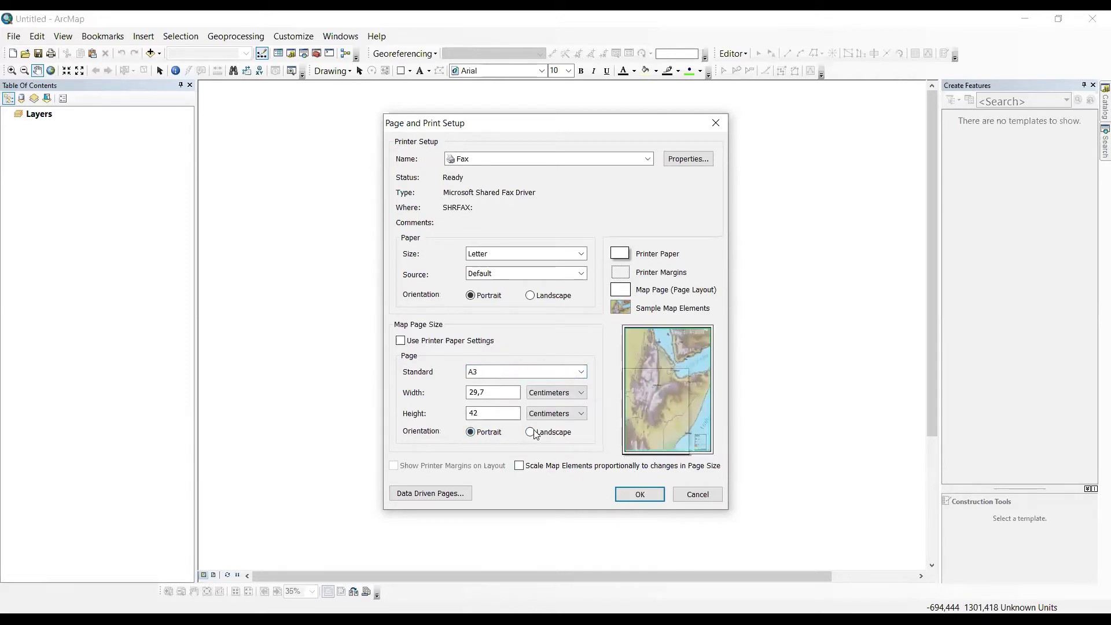
{"action": "left_click", "coordinate": [531, 433]}
{"action": "left_click", "coordinate": [472, 436]}
{"action": "left_click", "coordinate": [551, 436]}
{"action": "left_click", "coordinate": [482, 434]}
{"action": "left_click", "coordinate": [547, 437]}
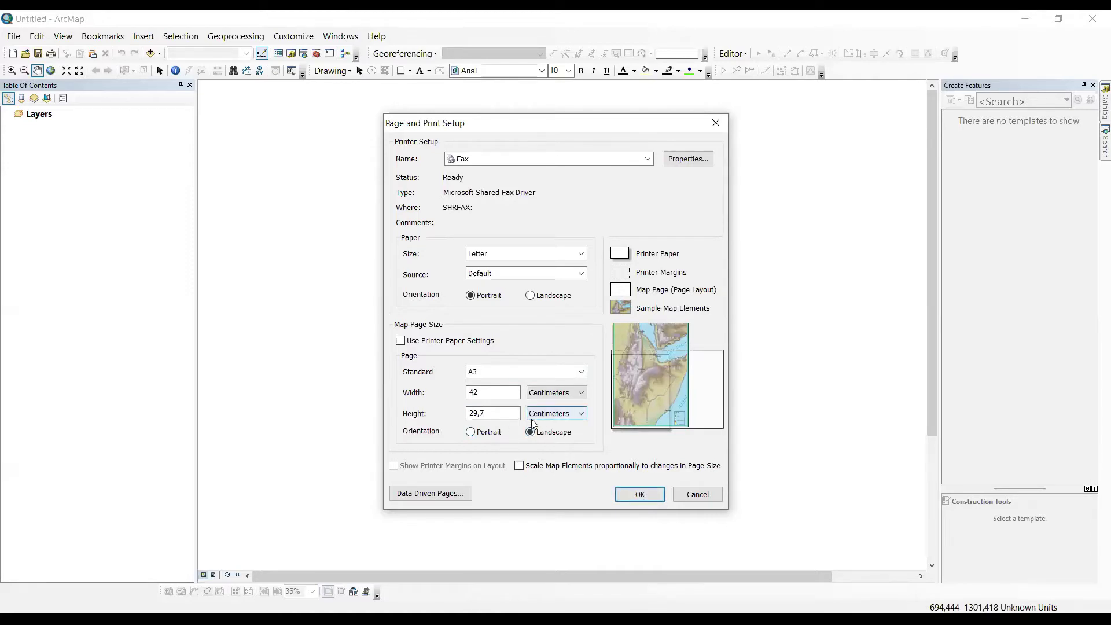
Review the standard map page sizes and keep A3 selected
{"action": "left_click", "coordinate": [510, 372]}
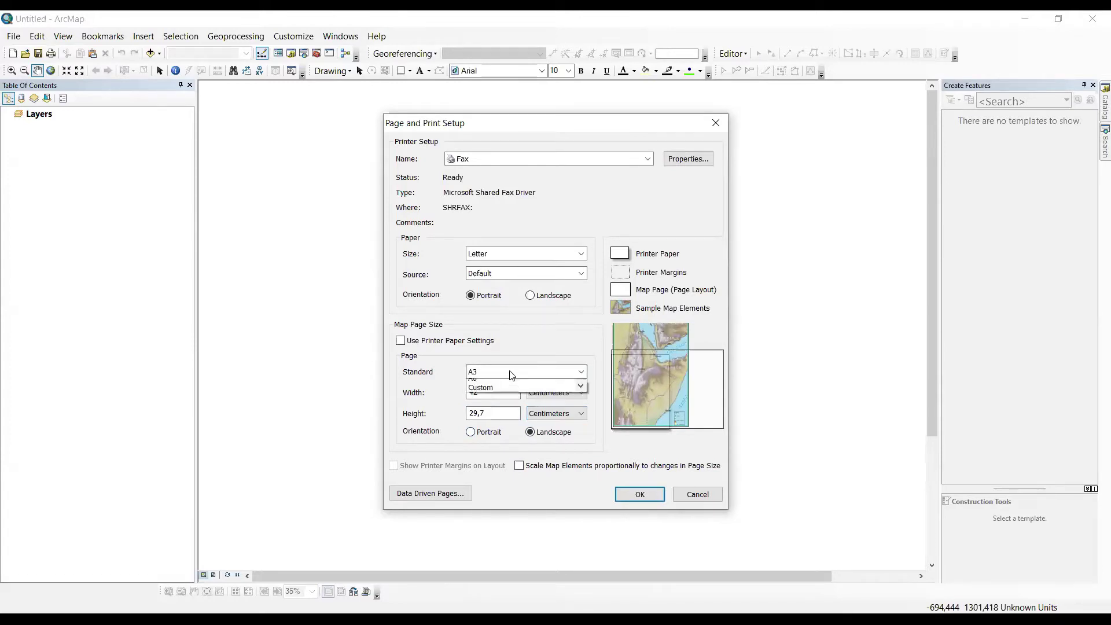
{"action": "left_click", "coordinate": [491, 416]}
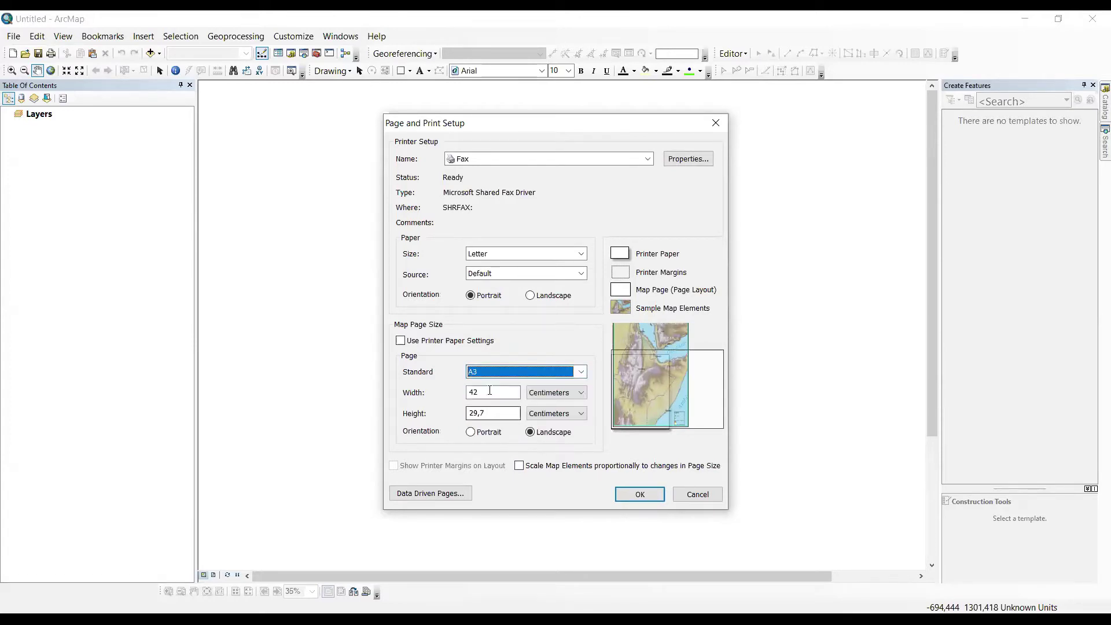
{"action": "left_click", "coordinate": [565, 373]}
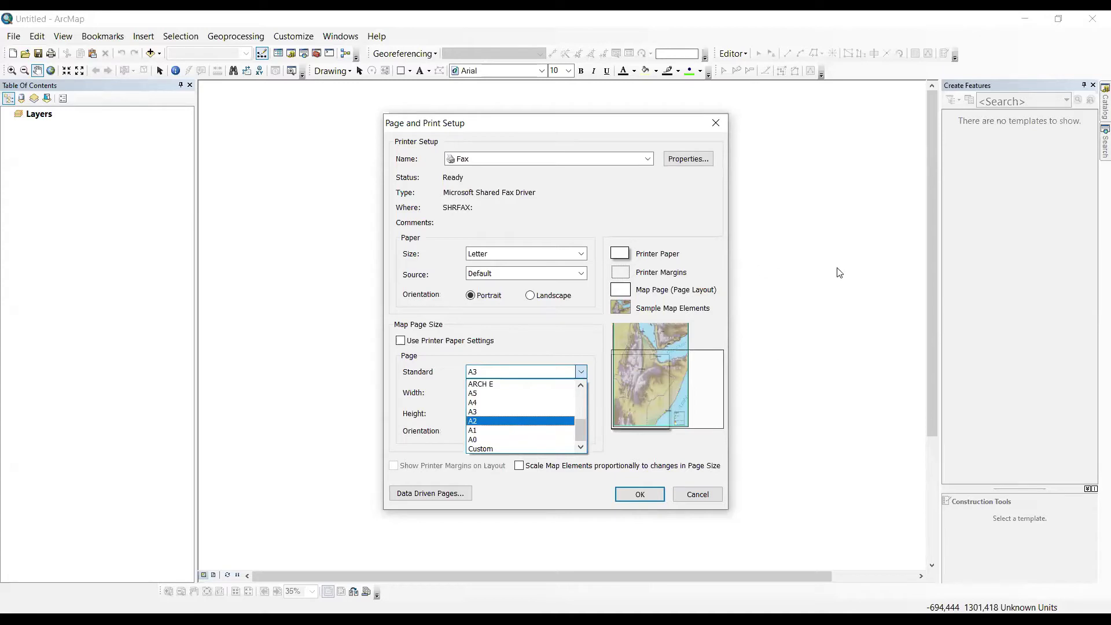
{"action": "left_click", "coordinate": [544, 373]}
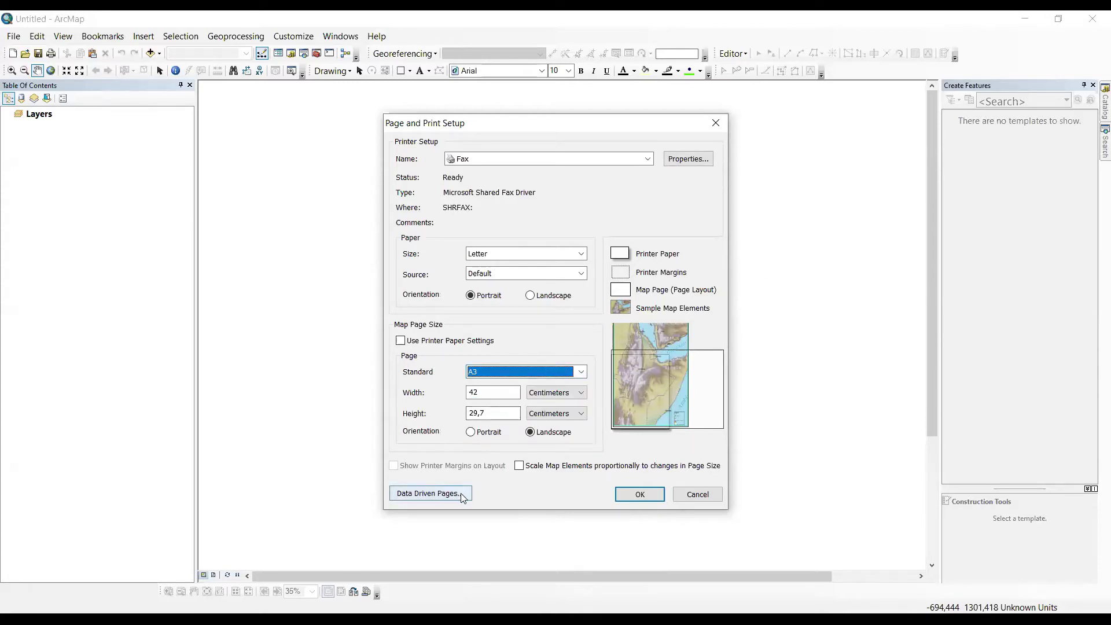
Try an A2 map page with map elements scaled proportionally, and close the setup without applying it
{"action": "left_click", "coordinate": [520, 466]}
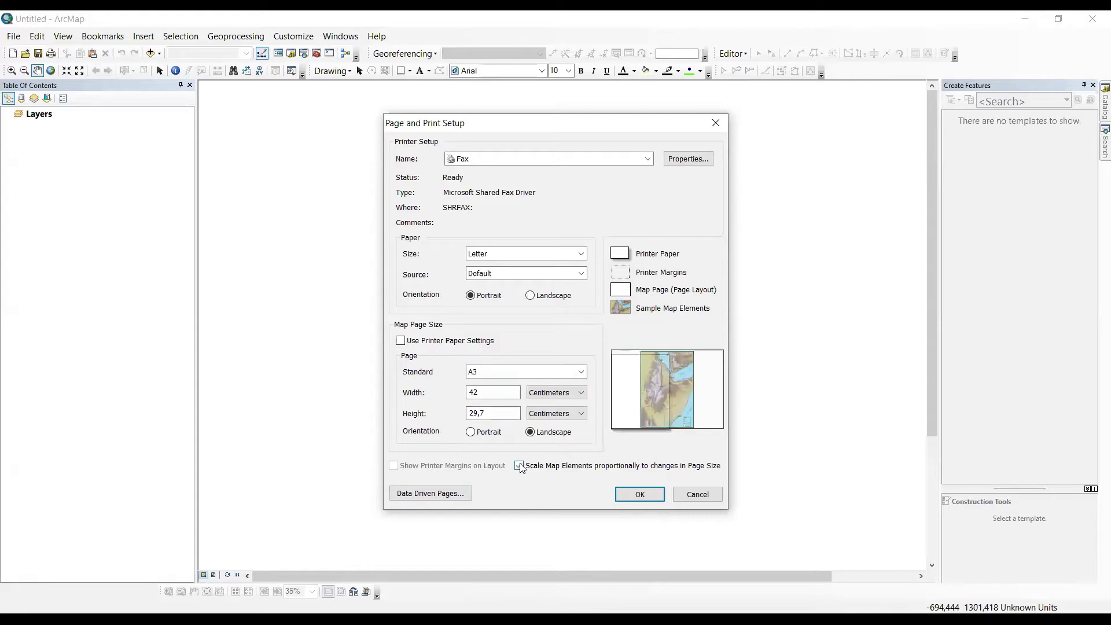
{"action": "left_click", "coordinate": [497, 374]}
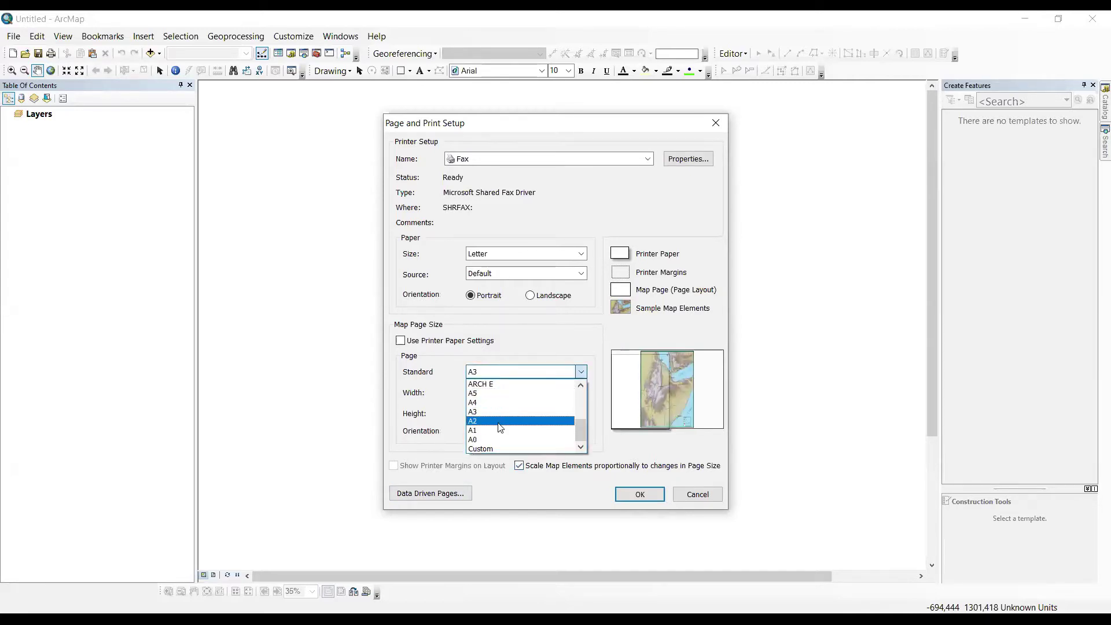
{"action": "left_click", "coordinate": [499, 422]}
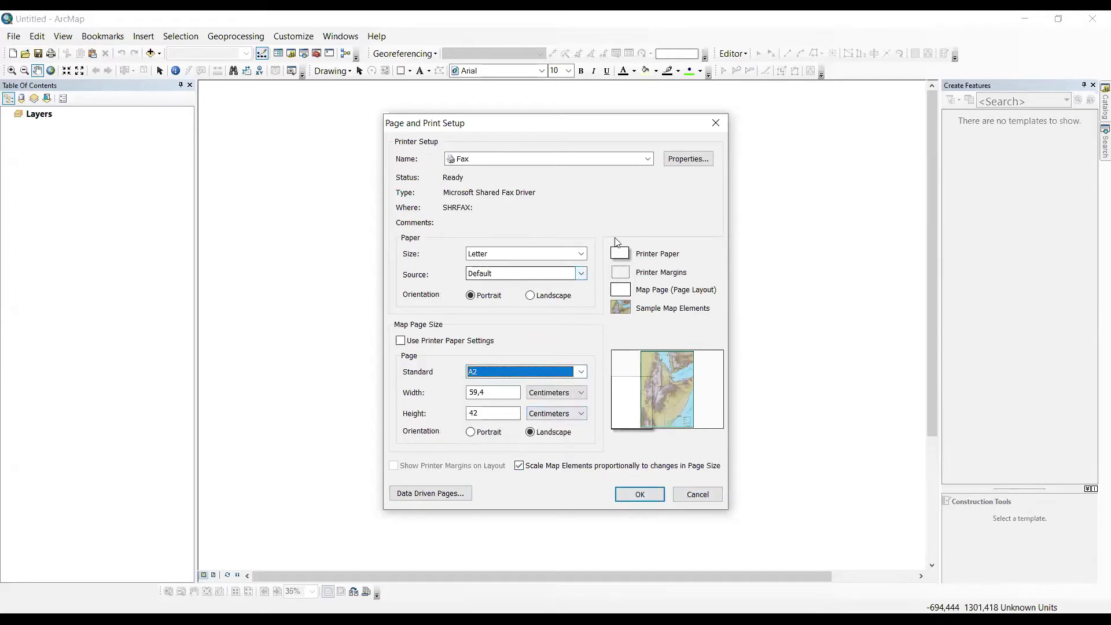
{"action": "left_click", "coordinate": [714, 127]}
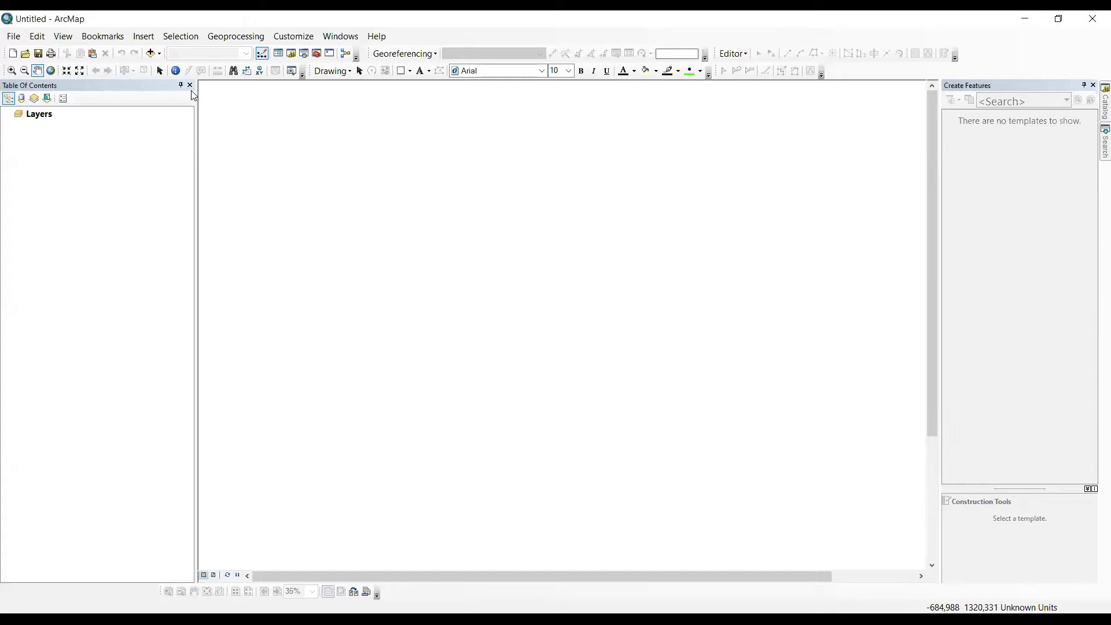
{"action": "left_click", "coordinate": [38, 36]}
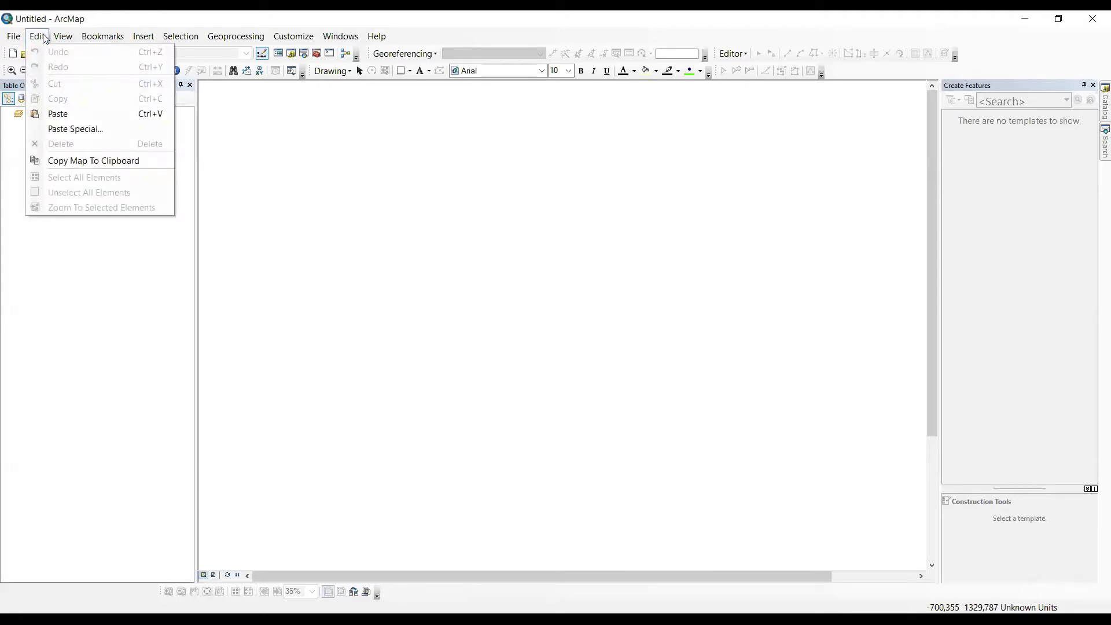
{"action": "left_click", "coordinate": [45, 39]}
{"action": "left_click", "coordinate": [41, 40]}
{"action": "left_click", "coordinate": [270, 149]}
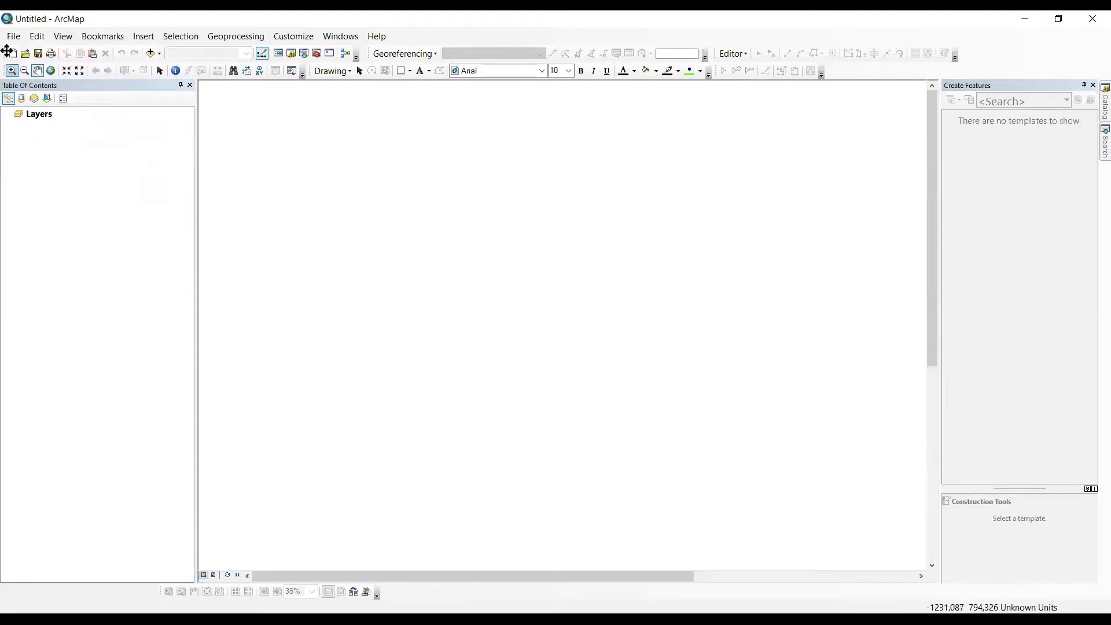
{"action": "left_click", "coordinate": [63, 36]}
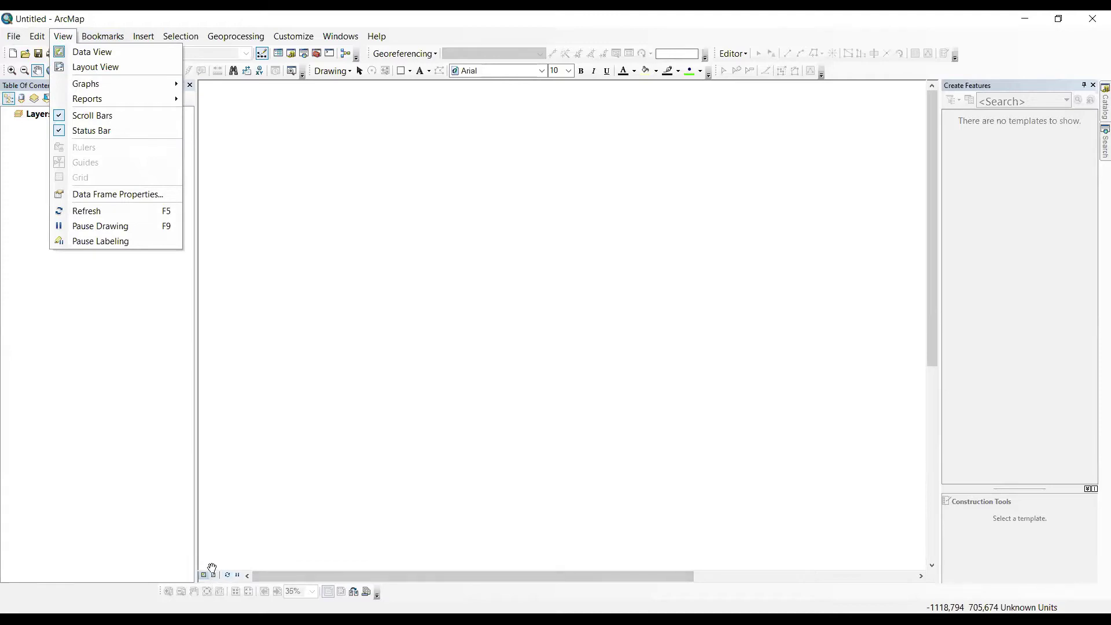
{"action": "mouse_move", "coordinate": [99, 88]}
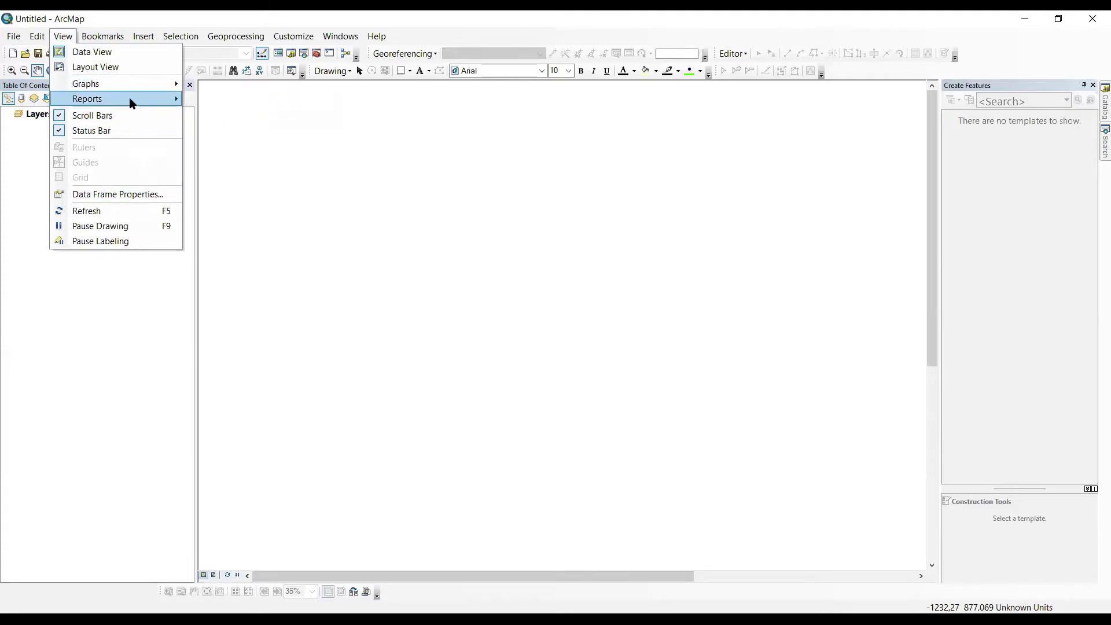
Review the data frame's general, extent, frame, annotation group, size and position, and grid properties
{"action": "mouse_move", "coordinate": [131, 101]}
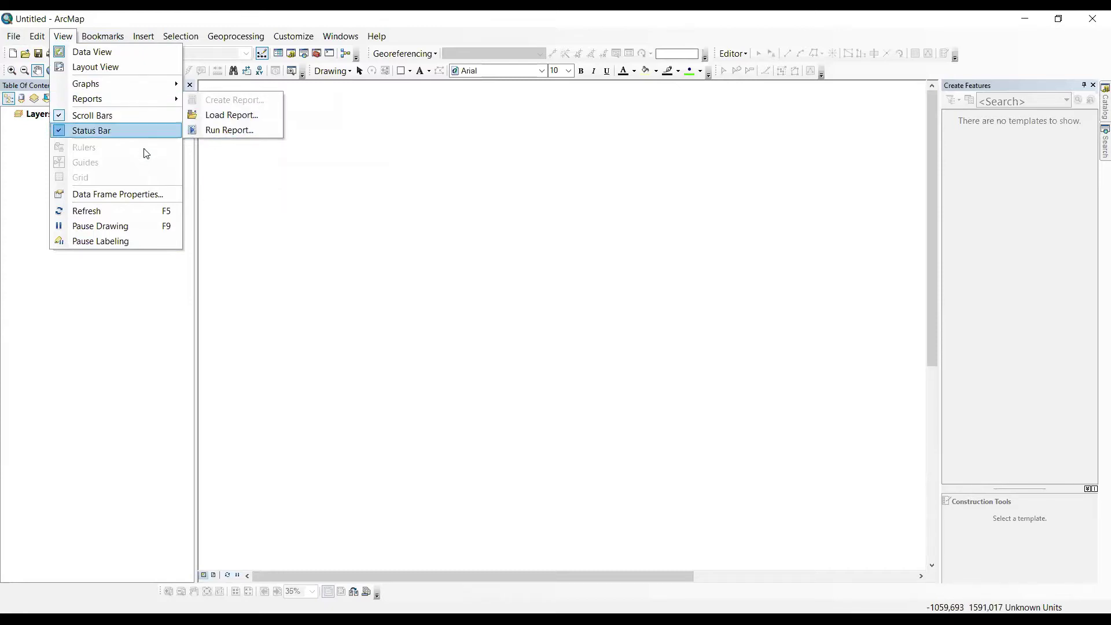
{"action": "left_click", "coordinate": [108, 197]}
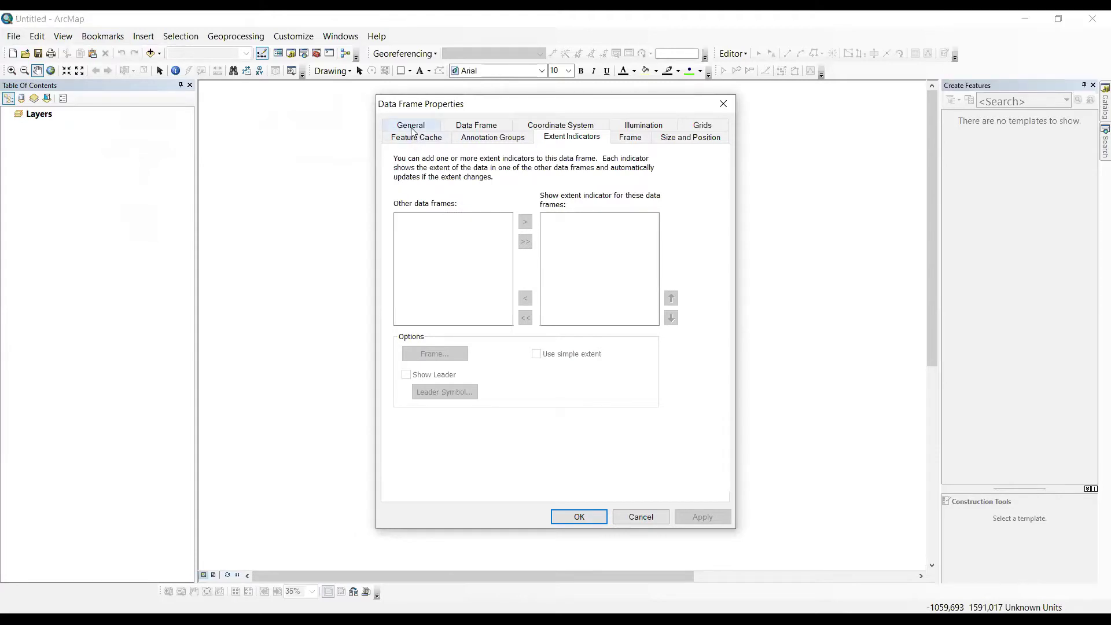
{"action": "left_click", "coordinate": [706, 129]}
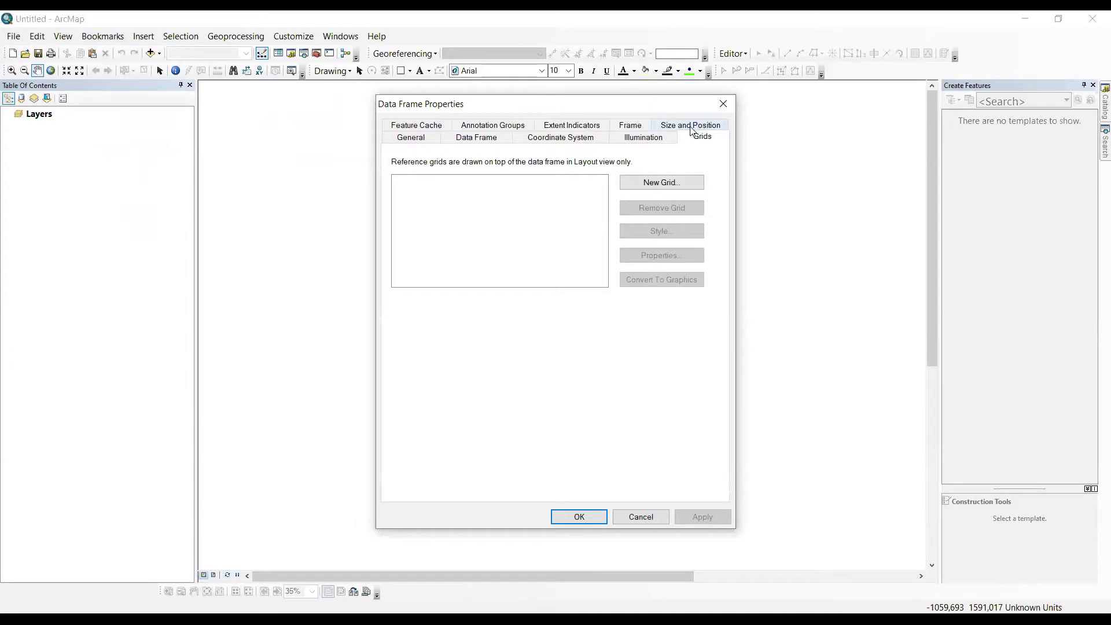
{"action": "left_click", "coordinate": [691, 128]}
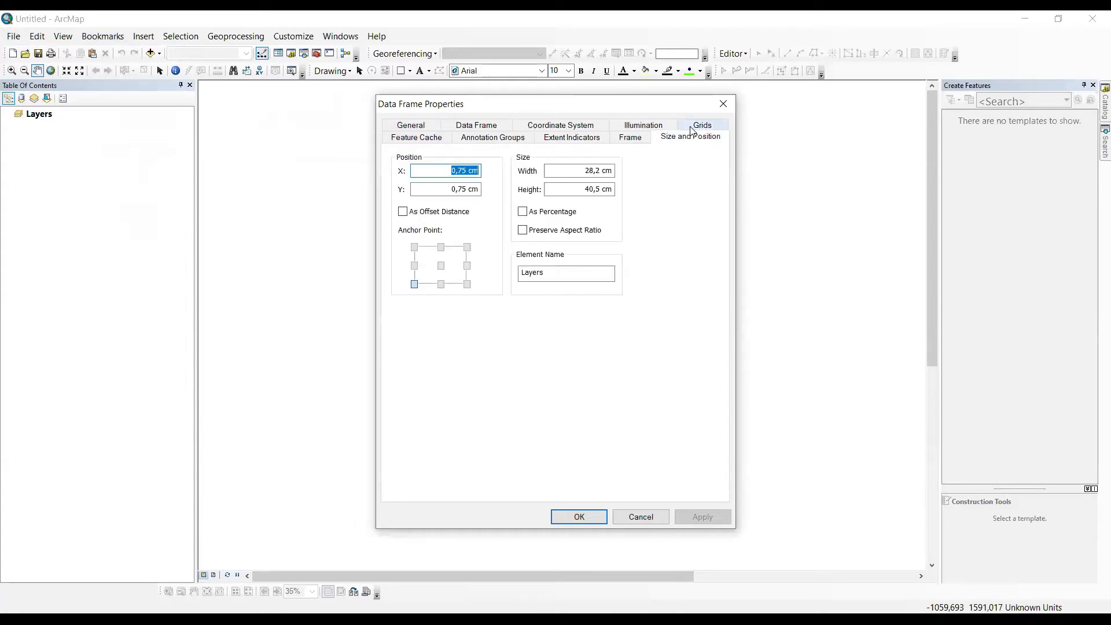
{"action": "left_click", "coordinate": [630, 138]}
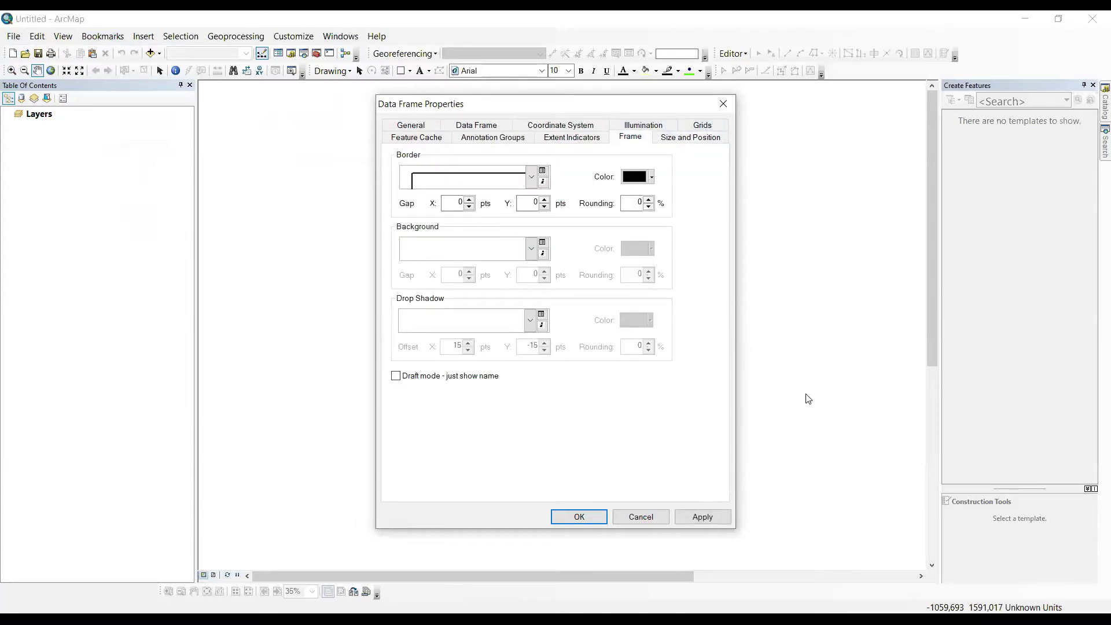
{"action": "left_click", "coordinate": [484, 128]}
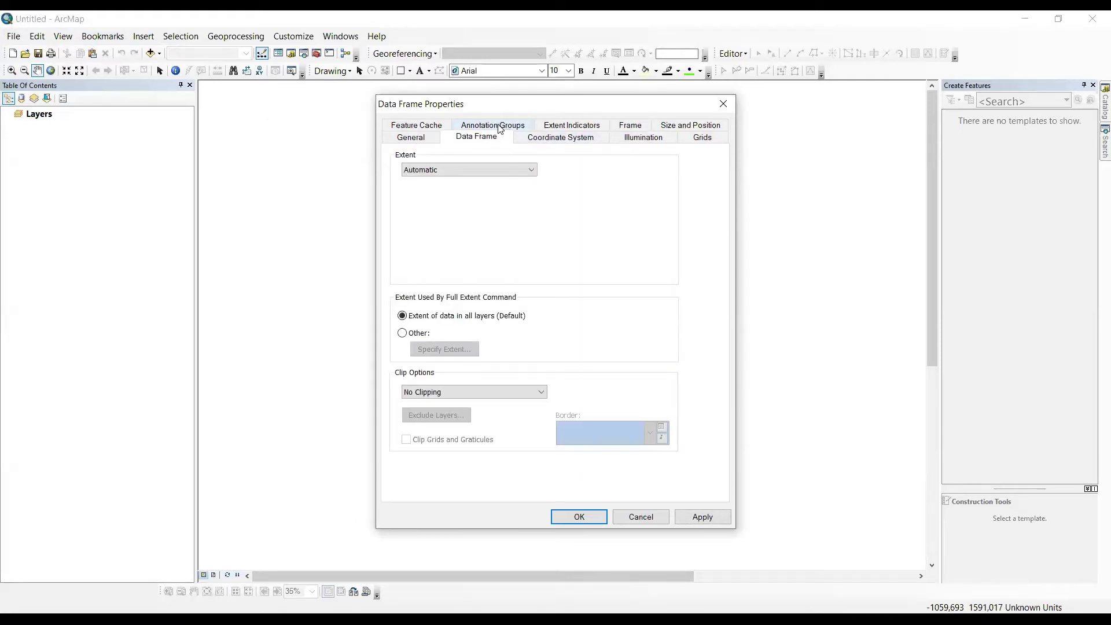
{"action": "left_click", "coordinate": [500, 128]}
{"action": "left_click", "coordinate": [411, 125]}
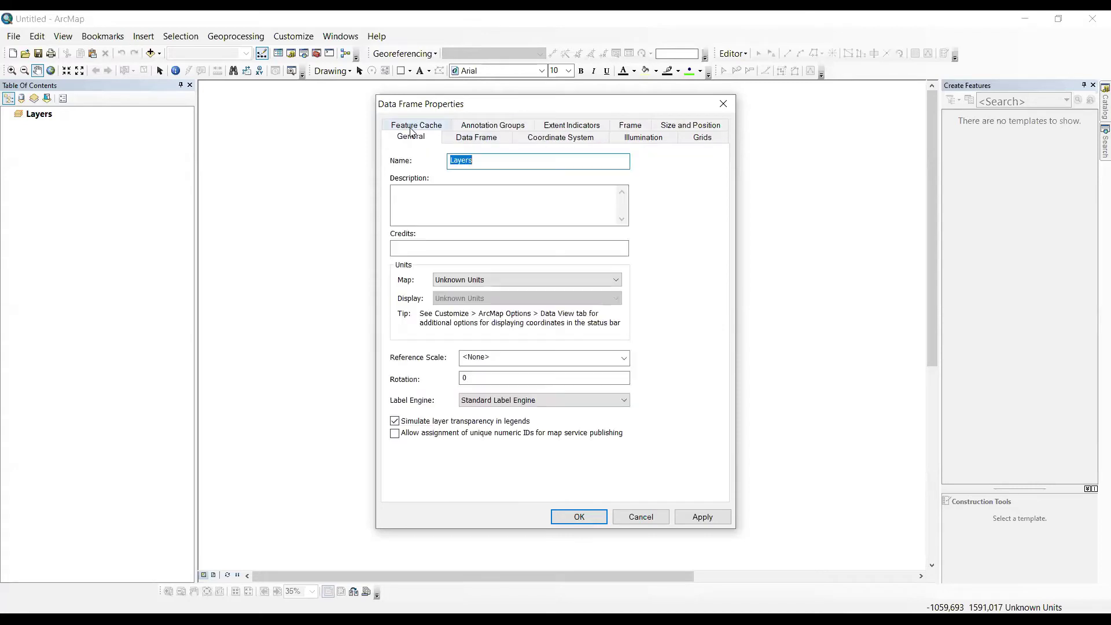
Preview the favorite WGS 1984 UTM Zone 50S coordinate system and browse the World group of geographic coordinate systems
{"action": "left_click", "coordinate": [544, 140]}
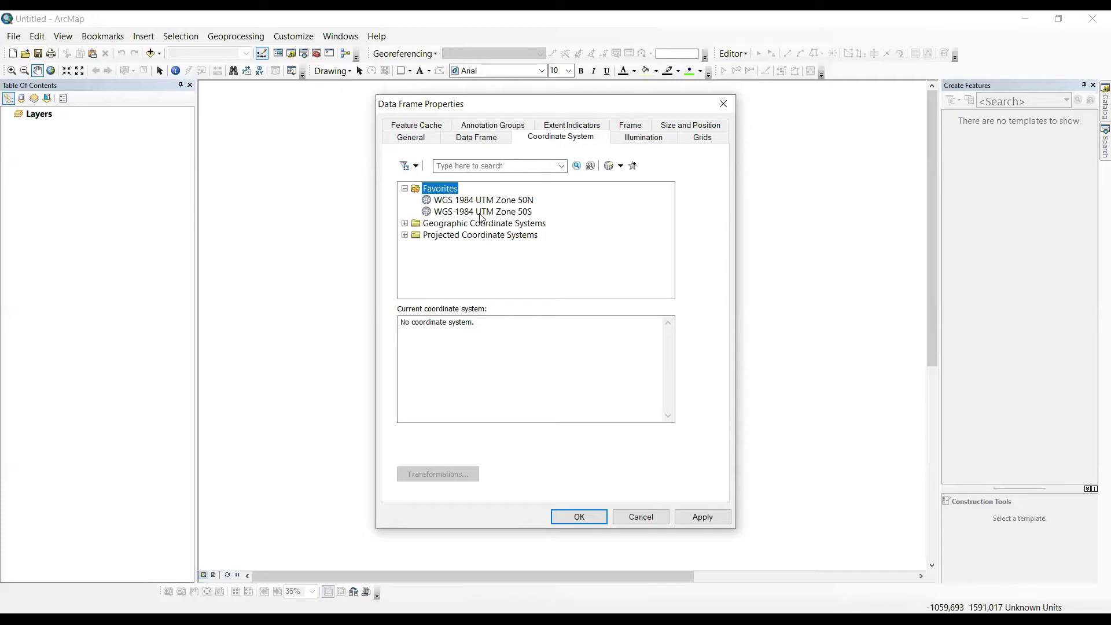
{"action": "left_click", "coordinate": [449, 212]}
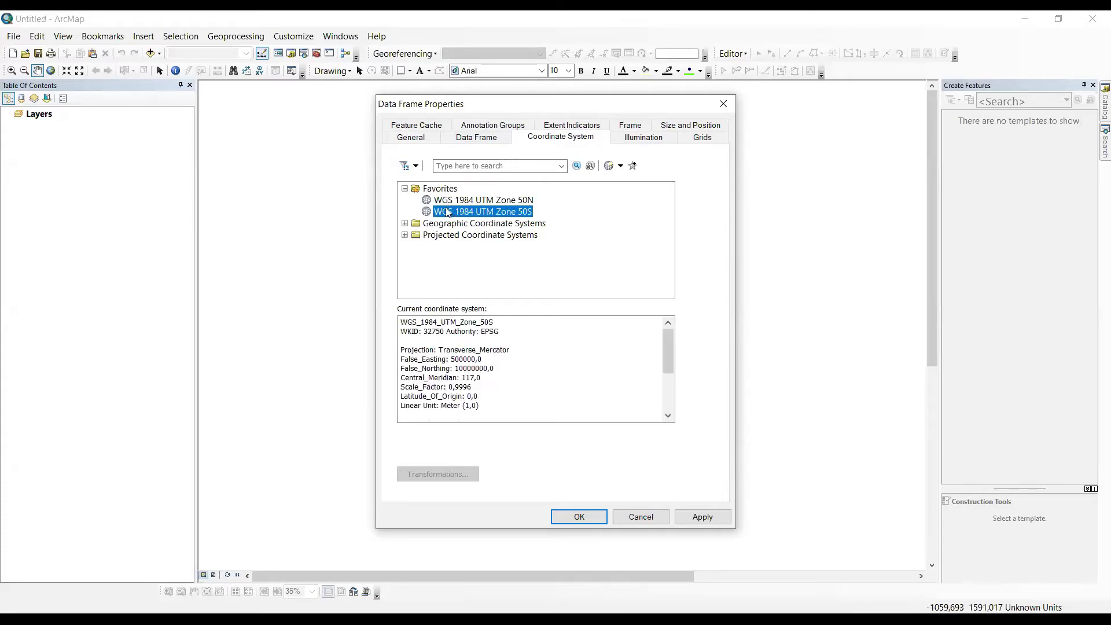
{"action": "left_click", "coordinate": [405, 224]}
{"action": "scroll", "coordinate": [458, 227], "scroll_direction": "down", "scroll_amount": 2}
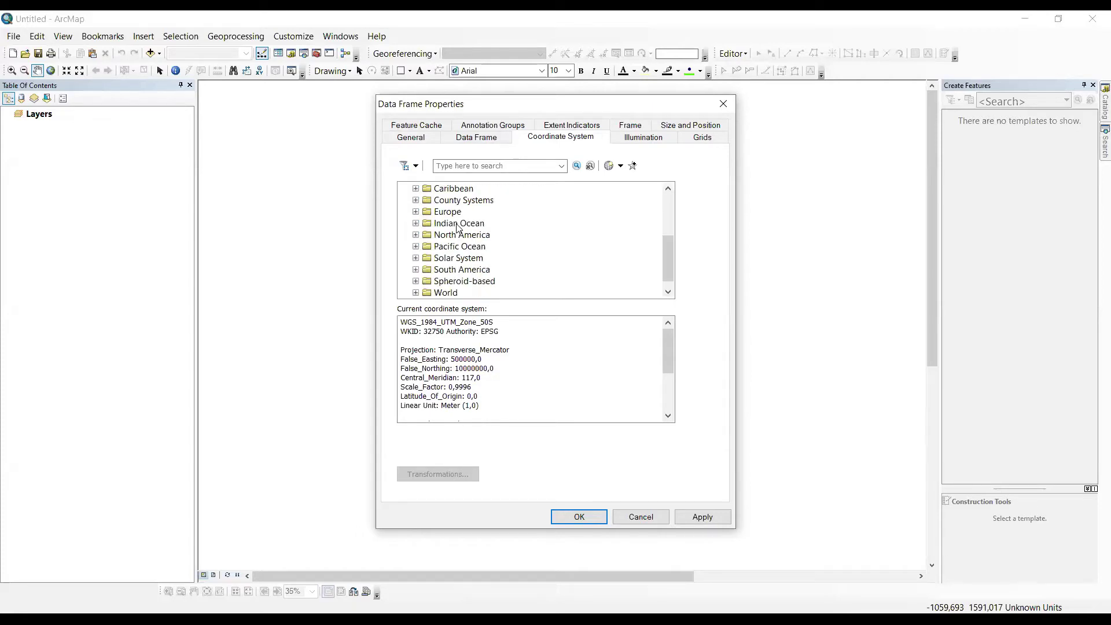
{"action": "scroll", "coordinate": [458, 228], "scroll_direction": "down", "scroll_amount": 1}
{"action": "left_click", "coordinate": [415, 282]}
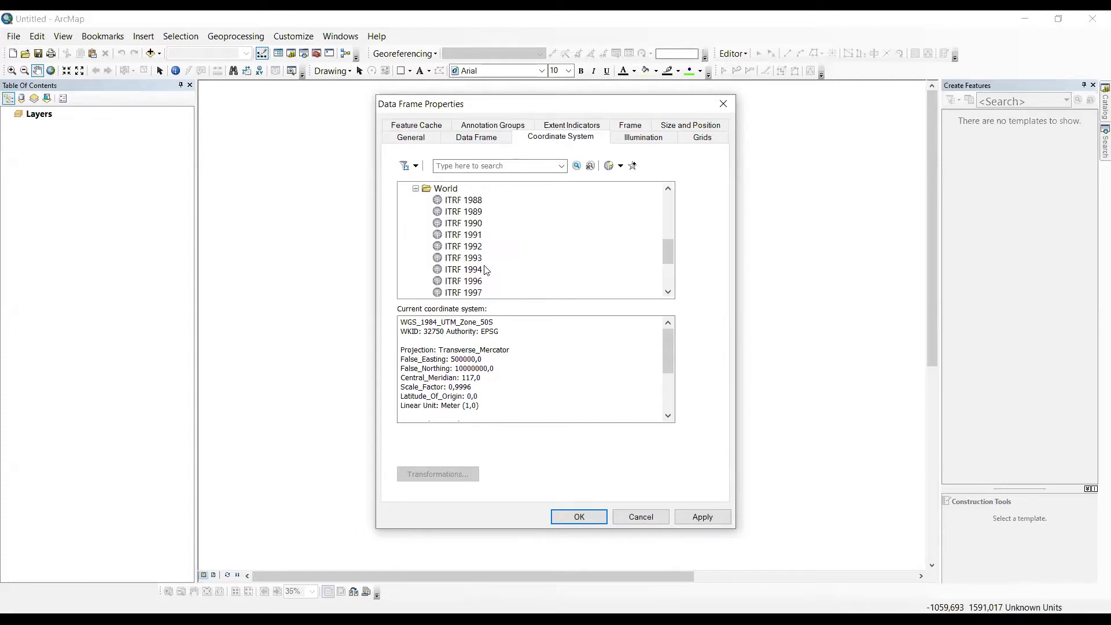
{"action": "scroll", "coordinate": [485, 270], "scroll_direction": "down", "scroll_amount": 3}
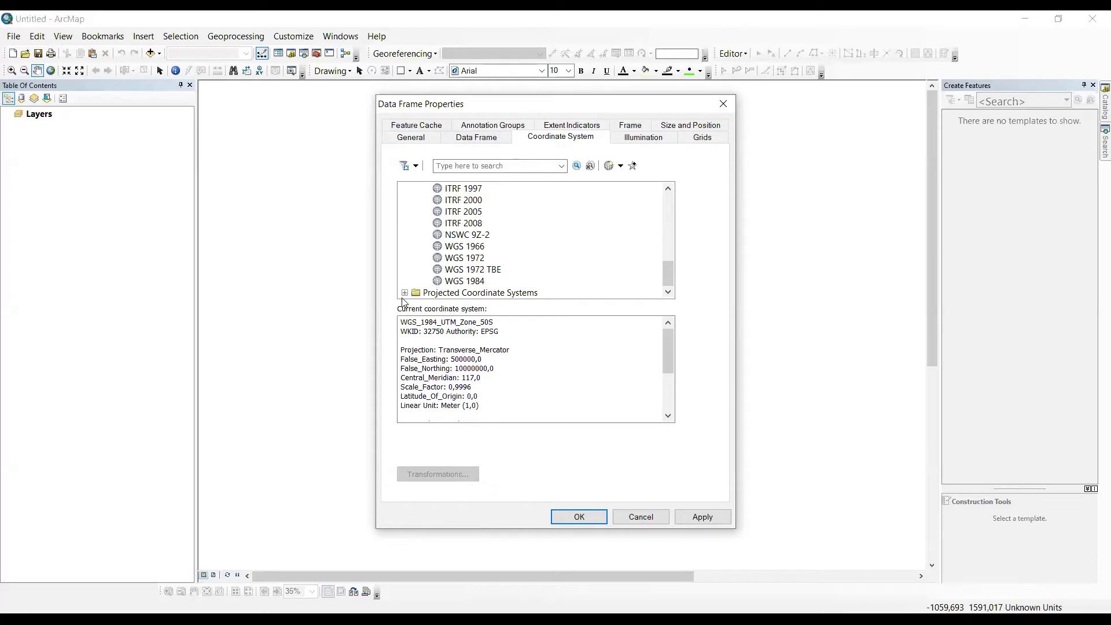
{"action": "scroll", "coordinate": [496, 255], "scroll_direction": "up", "scroll_amount": 6}
{"action": "scroll", "coordinate": [407, 234], "scroll_direction": "up", "scroll_amount": 3}
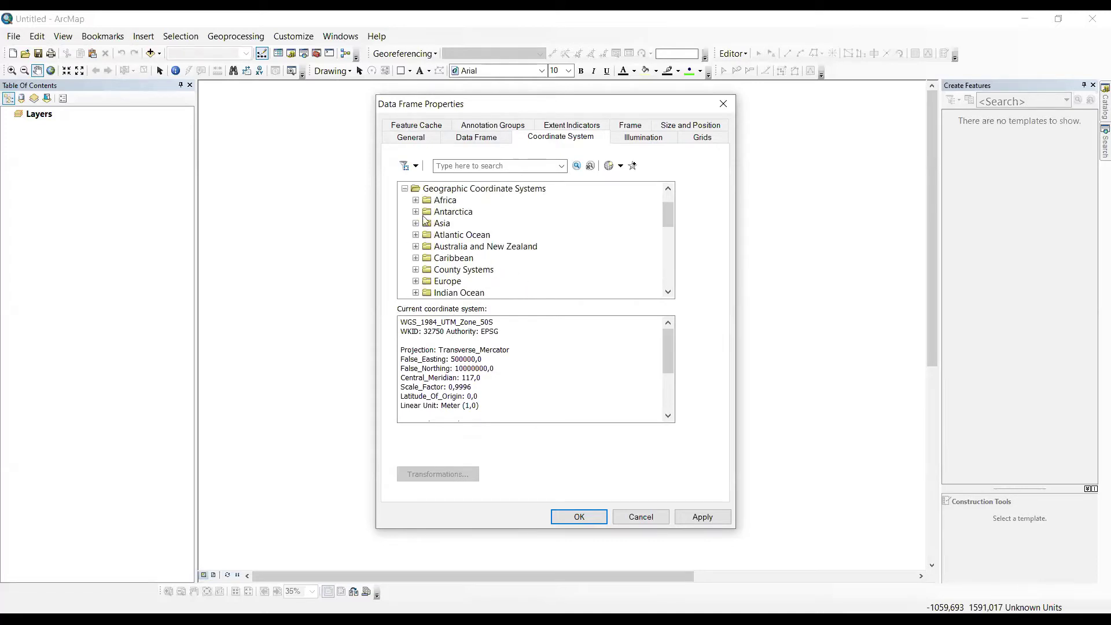
{"action": "left_click", "coordinate": [405, 201]}
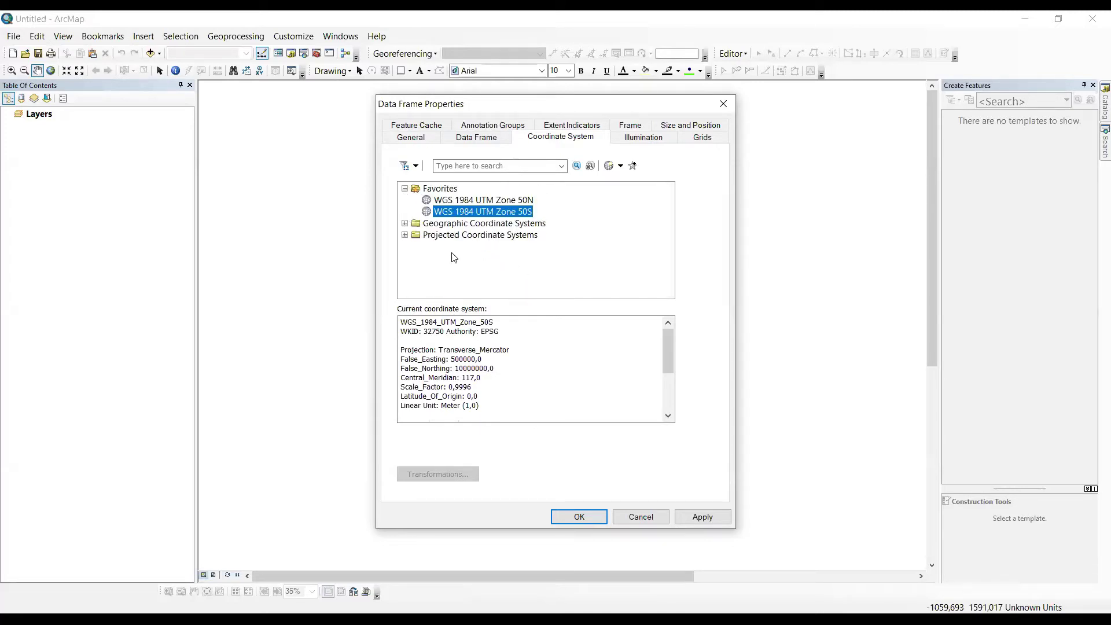
Locate WGS 1984 UTM Zone 50S among the projected Southern Hemisphere UTM systems, and close the data frame properties without applying it
{"action": "left_click", "coordinate": [405, 235]}
{"action": "scroll", "coordinate": [506, 250], "scroll_direction": "down", "scroll_amount": 1}
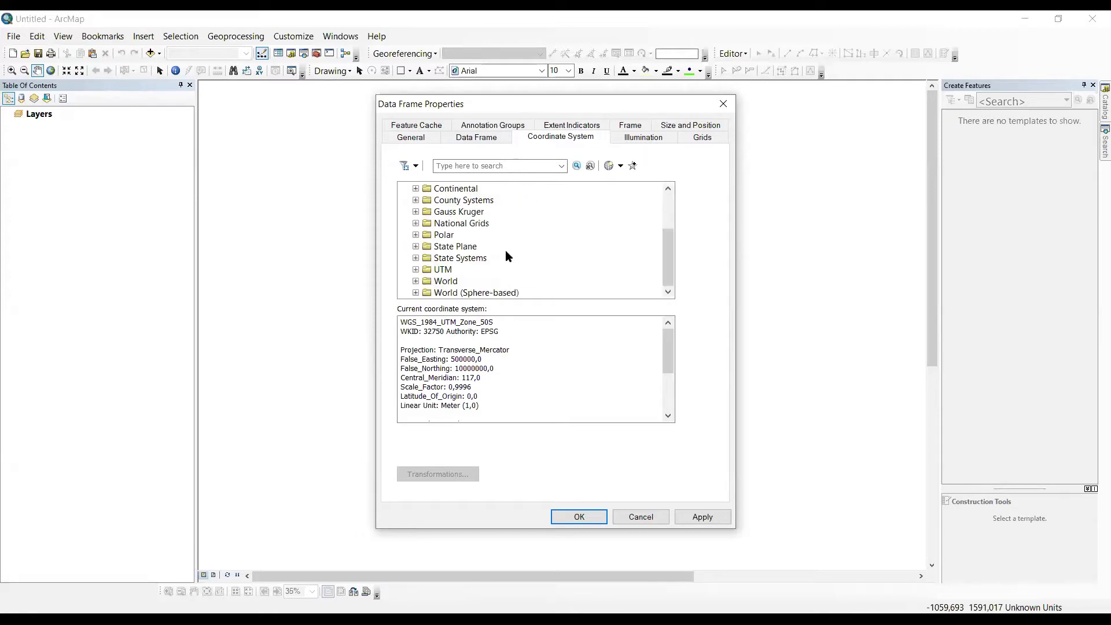
{"action": "left_click", "coordinate": [415, 269]}
{"action": "scroll", "coordinate": [497, 256], "scroll_direction": "down", "scroll_amount": 3}
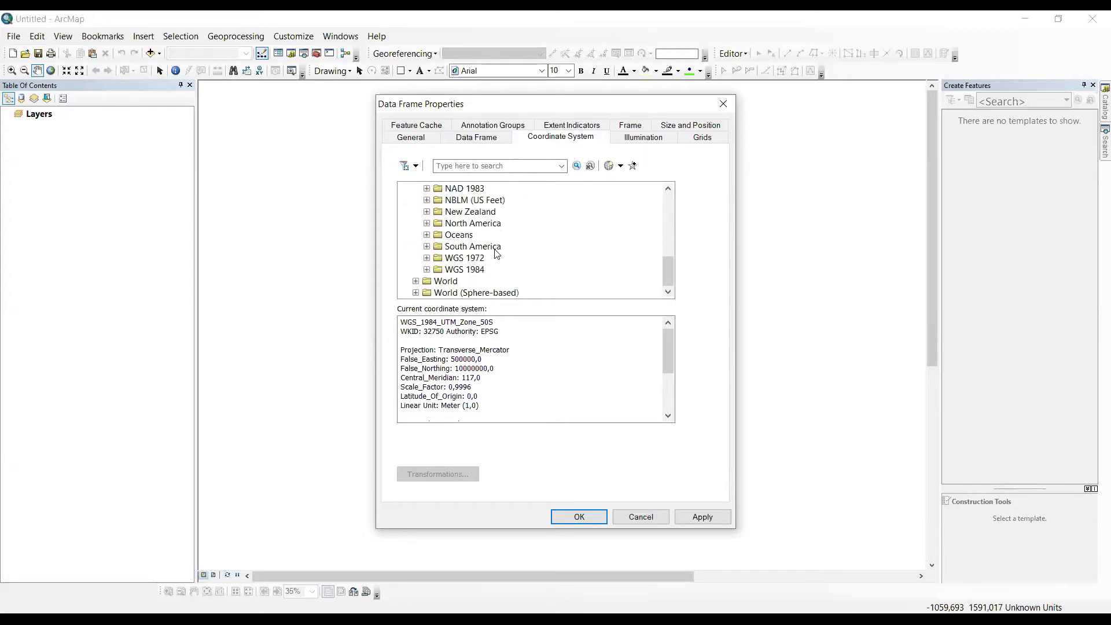
{"action": "left_click", "coordinate": [426, 271]}
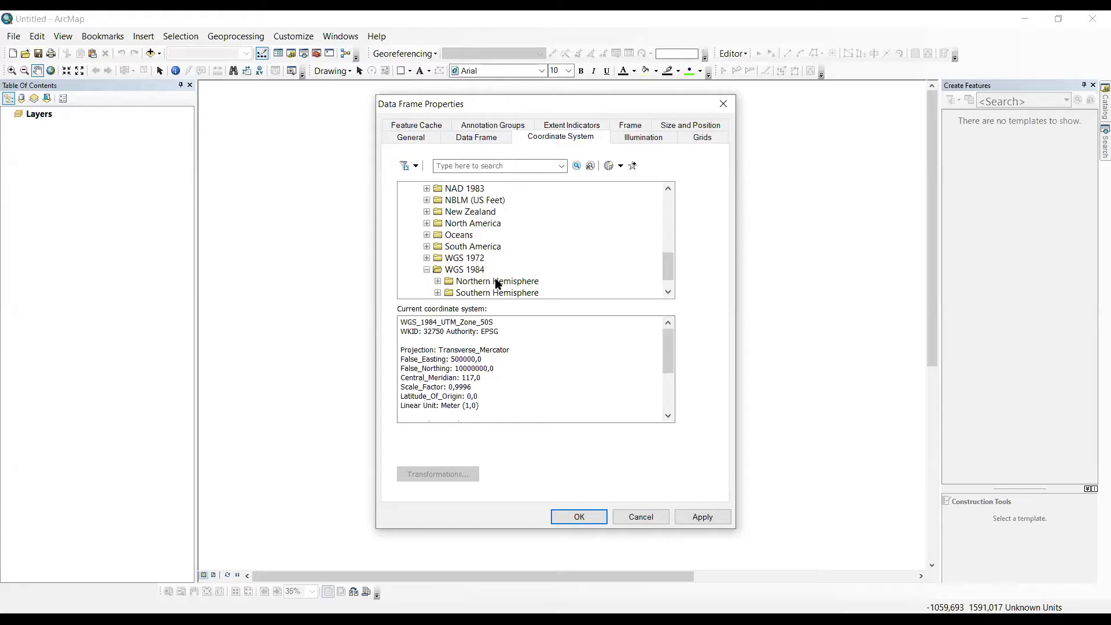
{"action": "scroll", "coordinate": [498, 284], "scroll_direction": "down", "scroll_amount": 1}
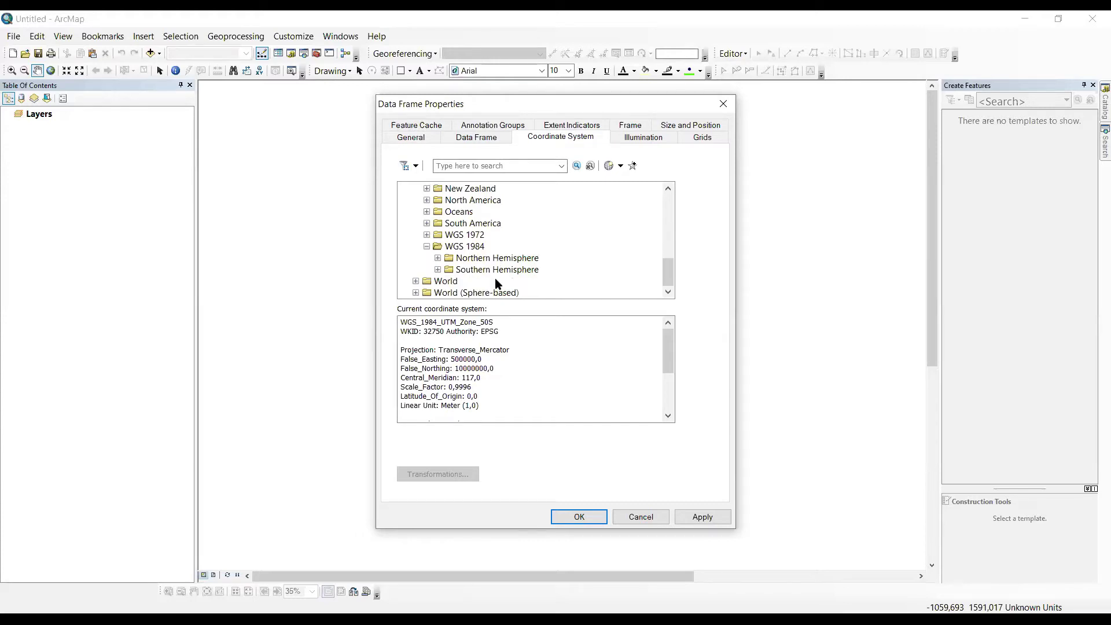
{"action": "left_click", "coordinate": [440, 270]}
{"action": "scroll", "coordinate": [515, 269], "scroll_direction": "down", "scroll_amount": 10}
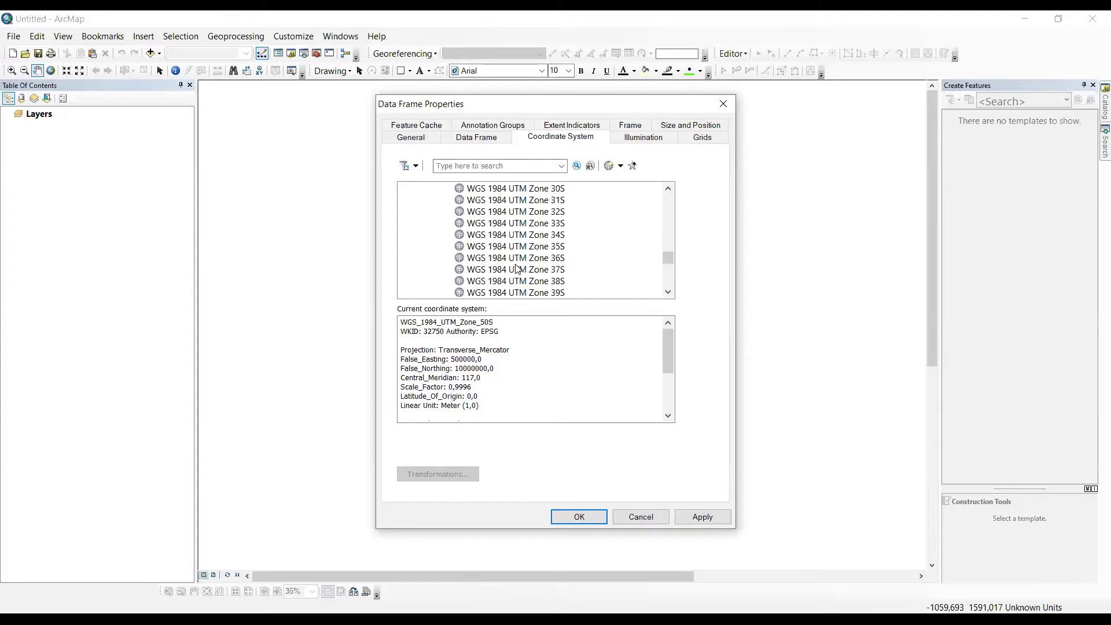
{"action": "scroll", "coordinate": [517, 269], "scroll_direction": "down", "scroll_amount": 5}
{"action": "left_click", "coordinate": [544, 247]}
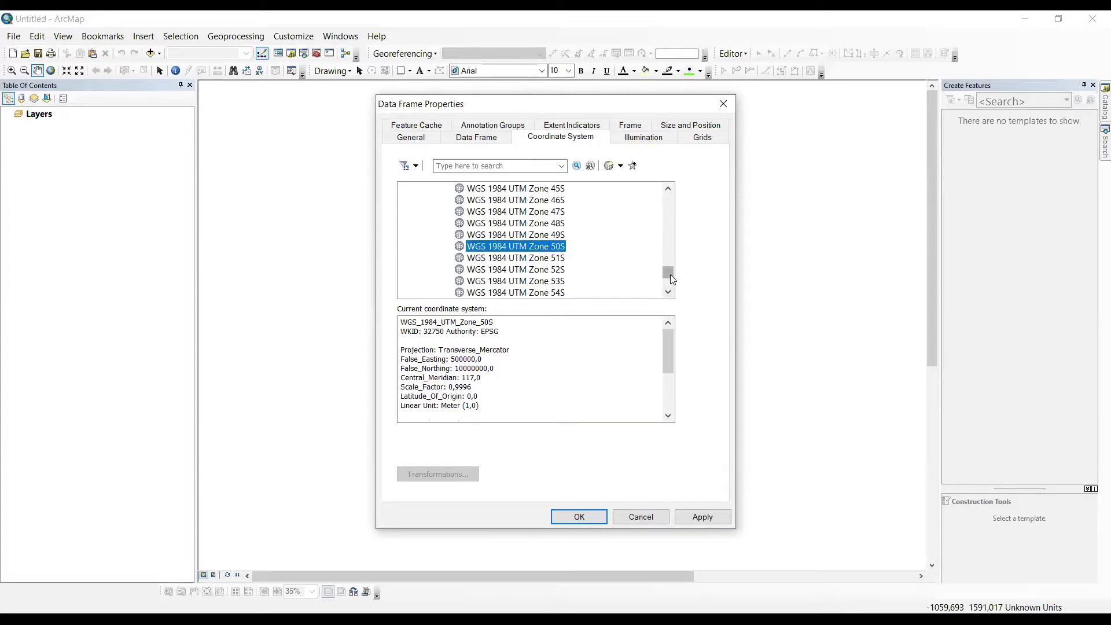
{"action": "scroll", "coordinate": [668, 271], "scroll_direction": "up", "scroll_amount": 2}
{"action": "scroll", "coordinate": [668, 268], "scroll_direction": "down", "scroll_amount": 3}
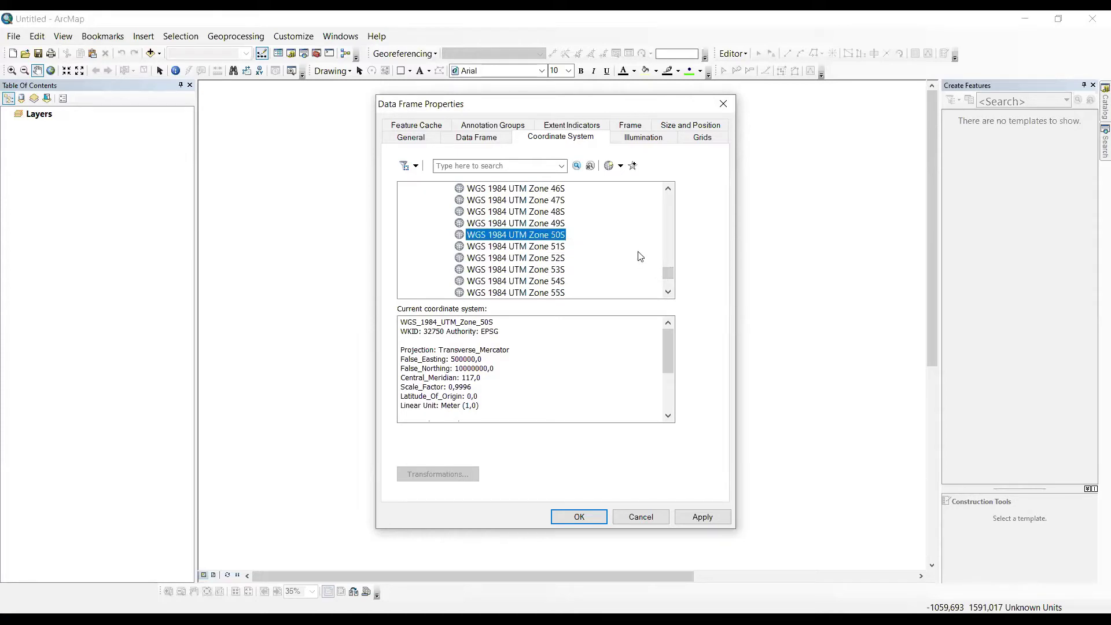
{"action": "left_click", "coordinate": [658, 517]}
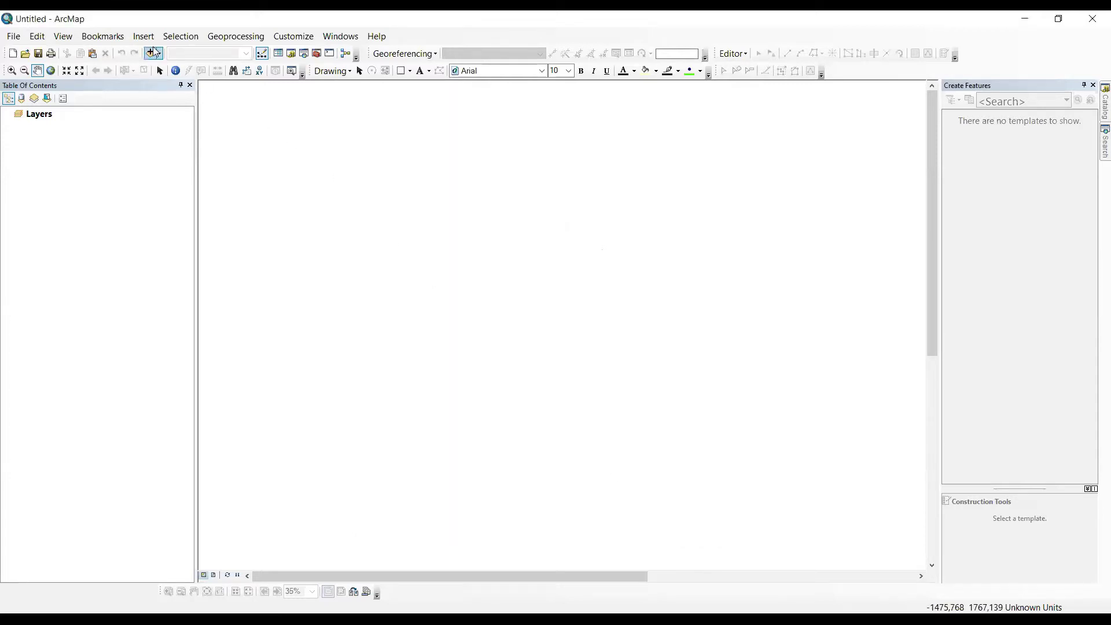
Review the bookmark commands, the insertable map elements including dynamic text, and the options for adding data
{"action": "left_click", "coordinate": [102, 36]}
{"action": "left_click", "coordinate": [142, 42]}
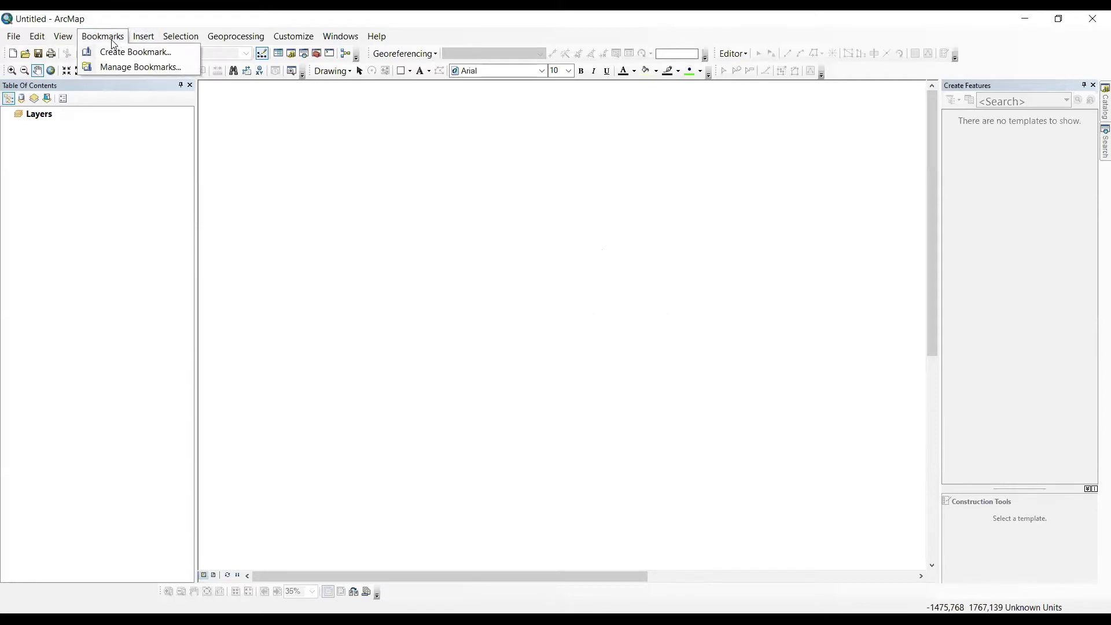
{"action": "mouse_move", "coordinate": [144, 40]}
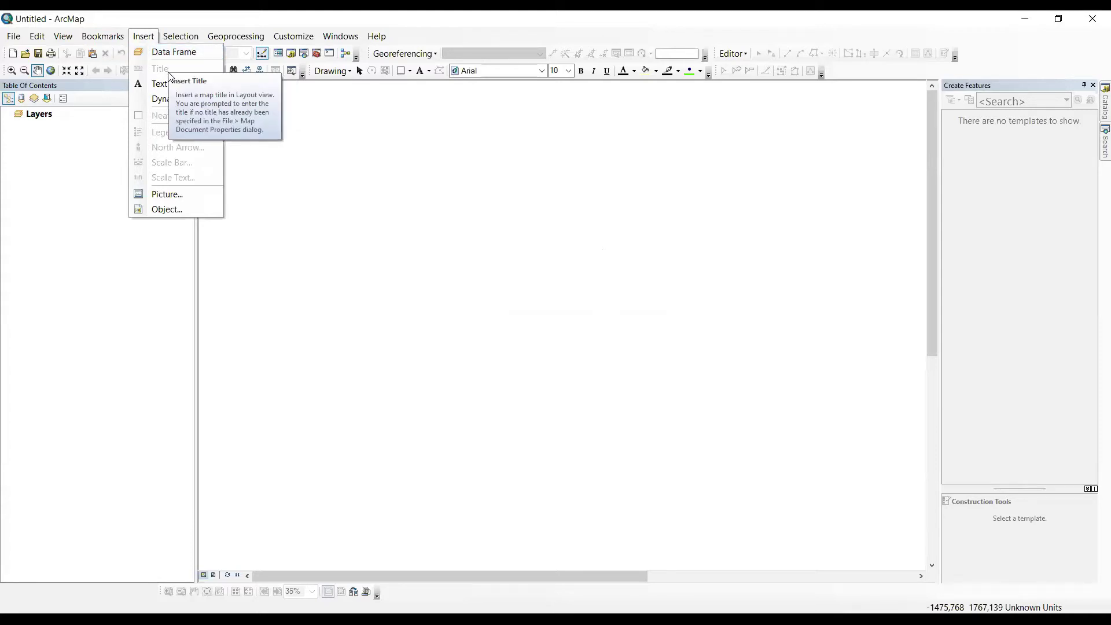
{"action": "mouse_move", "coordinate": [169, 102]}
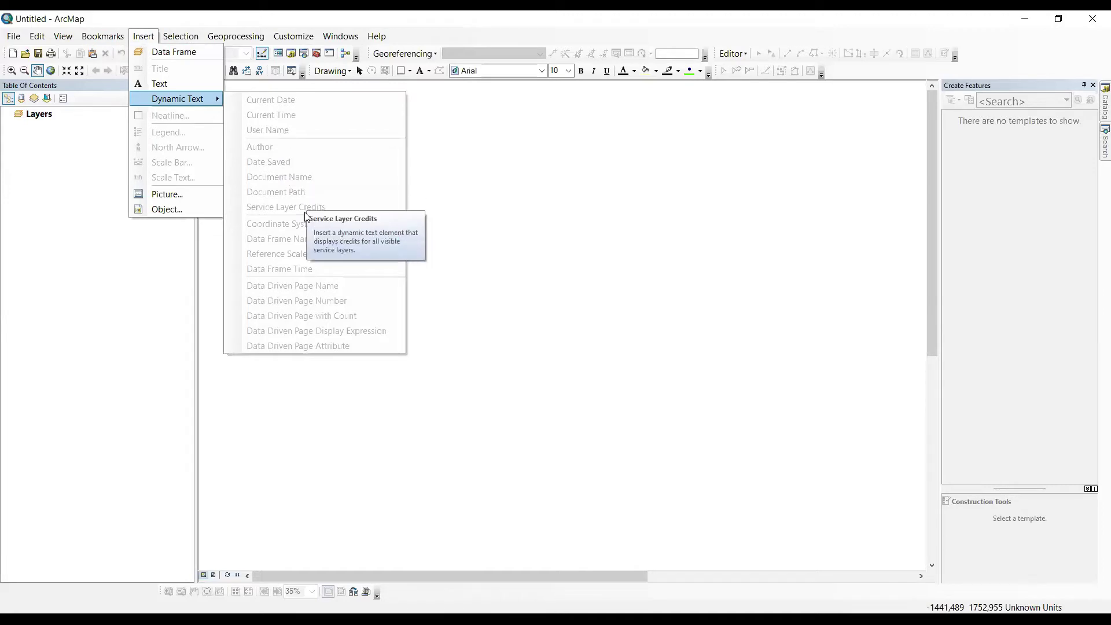
{"action": "left_click", "coordinate": [102, 172]}
{"action": "left_click", "coordinate": [159, 53]}
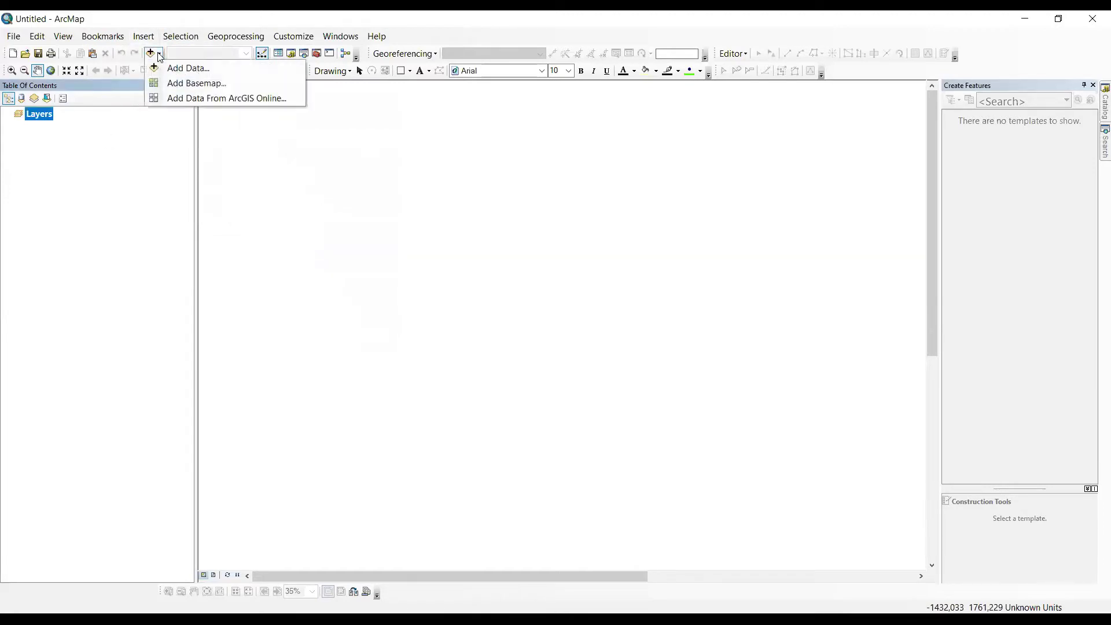
{"action": "left_click", "coordinate": [144, 36]}
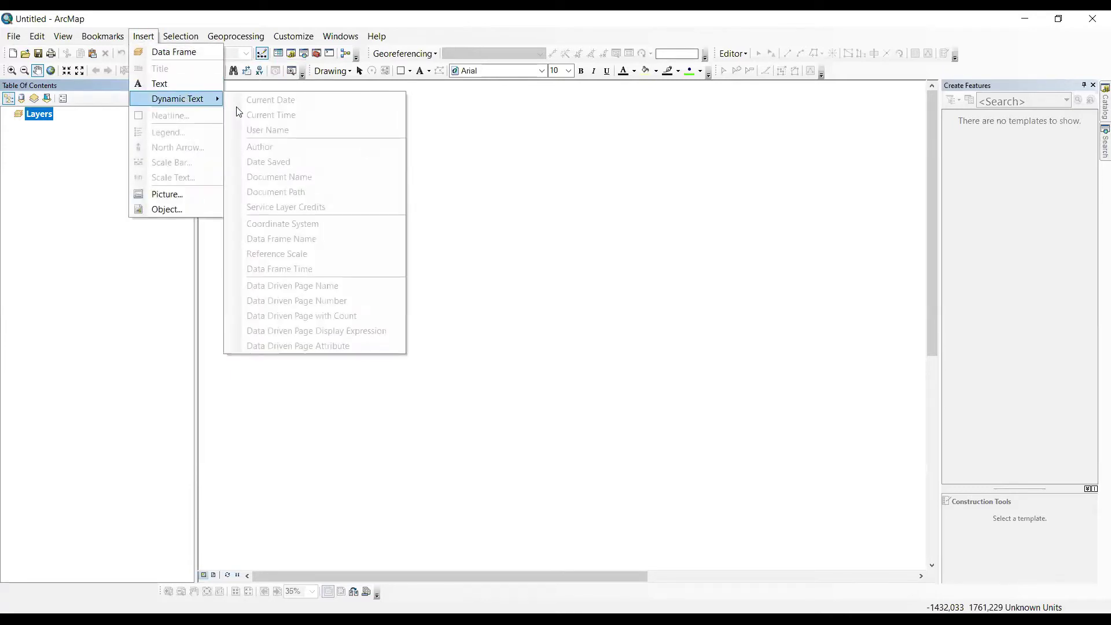
Browse the Screenshots folder for a picture to insert, and close the file browser without choosing one
{"action": "left_click", "coordinate": [169, 199]}
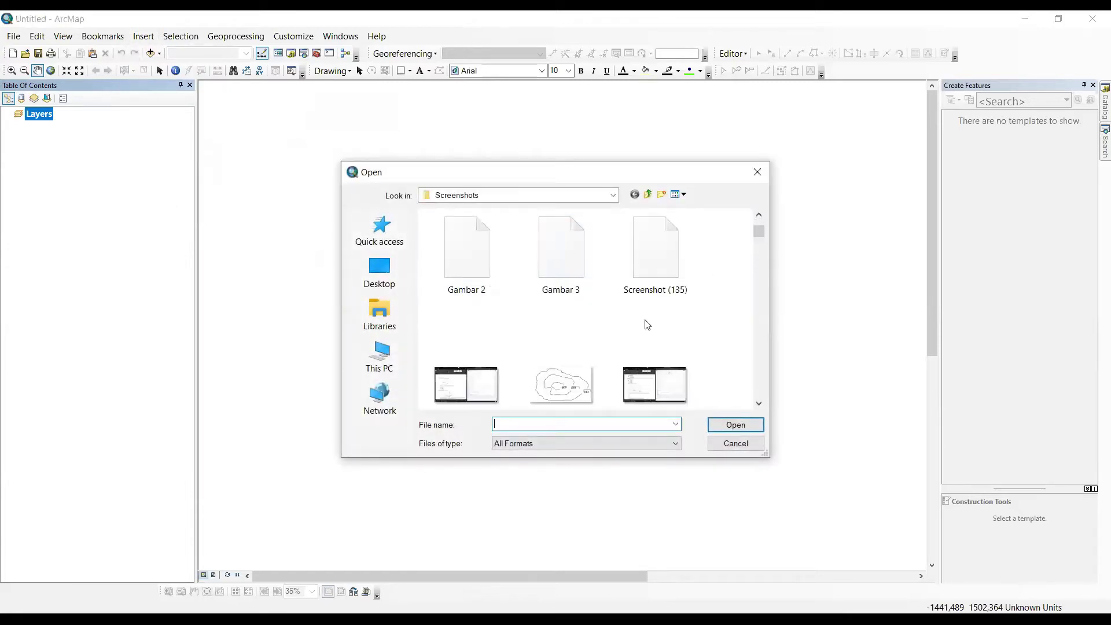
{"action": "scroll", "coordinate": [647, 324], "scroll_direction": "up", "scroll_amount": 1}
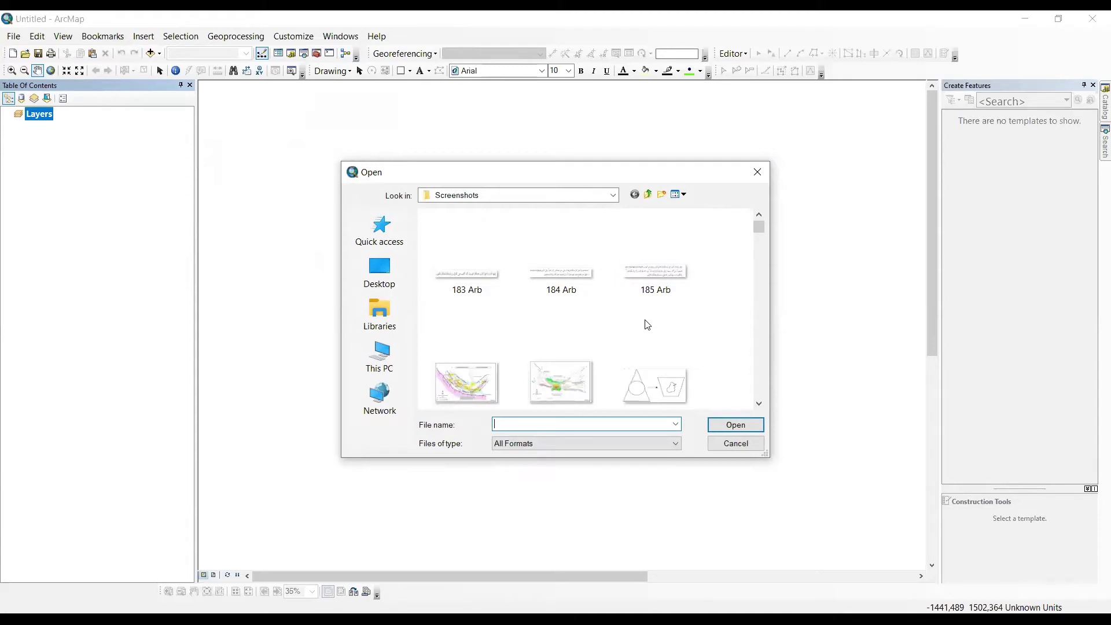
{"action": "left_click", "coordinate": [758, 172]}
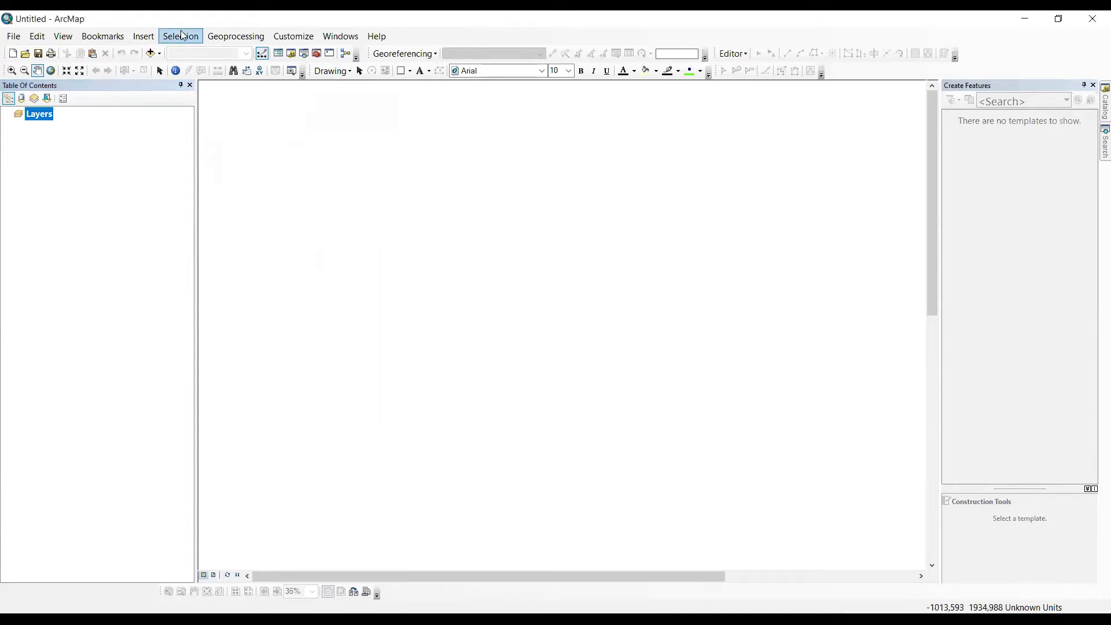
Review the available feature selection and geoprocessing commands
{"action": "left_click", "coordinate": [182, 37]}
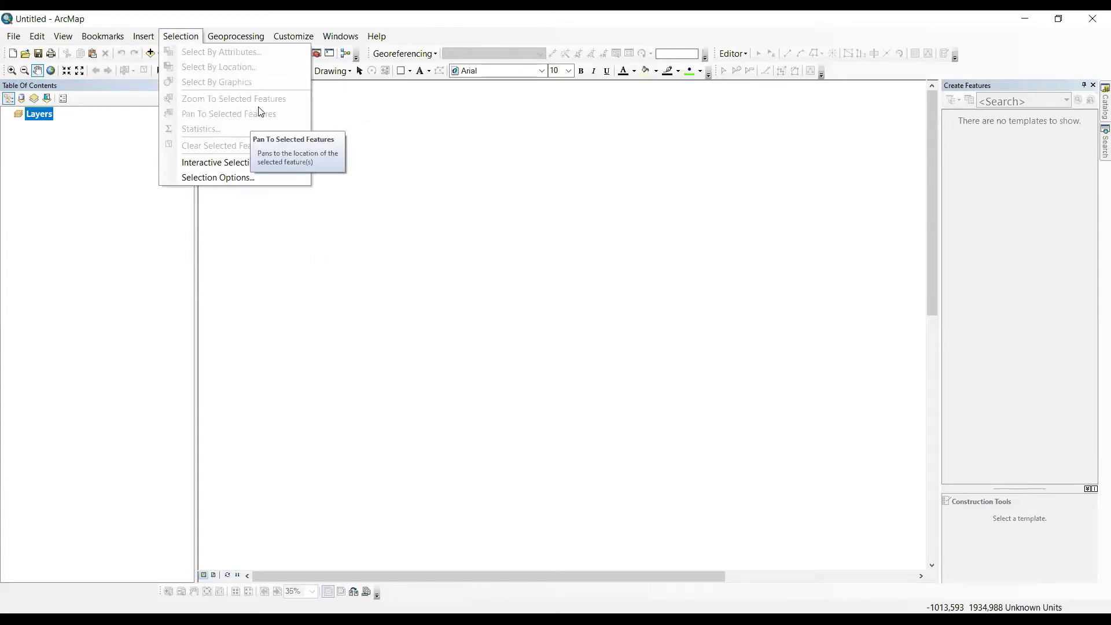
{"action": "left_click", "coordinate": [345, 172]}
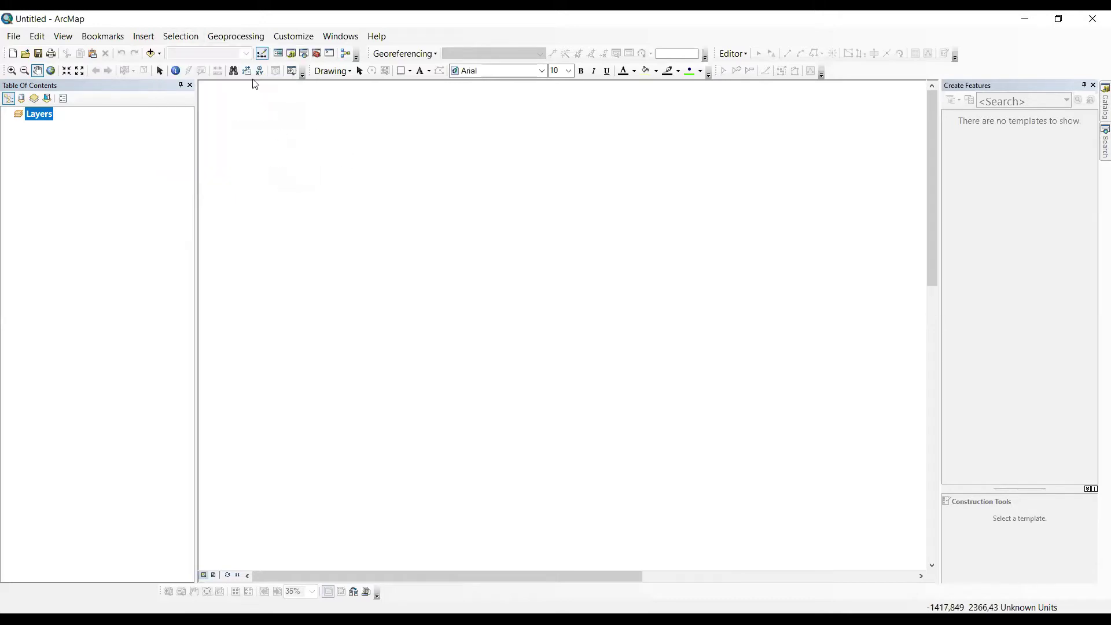
{"action": "left_click", "coordinate": [235, 41]}
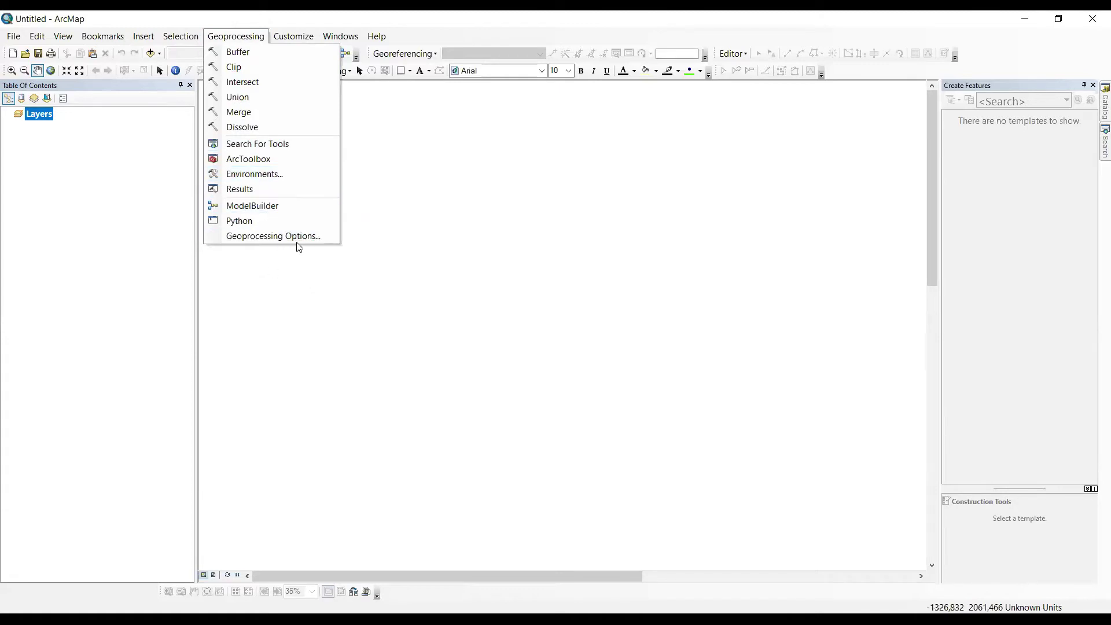
Start a new ModelBuilder model, search the tools for slope, and add the Slope (Spatial Analyst) tool to the model
{"action": "left_click", "coordinate": [272, 209]}
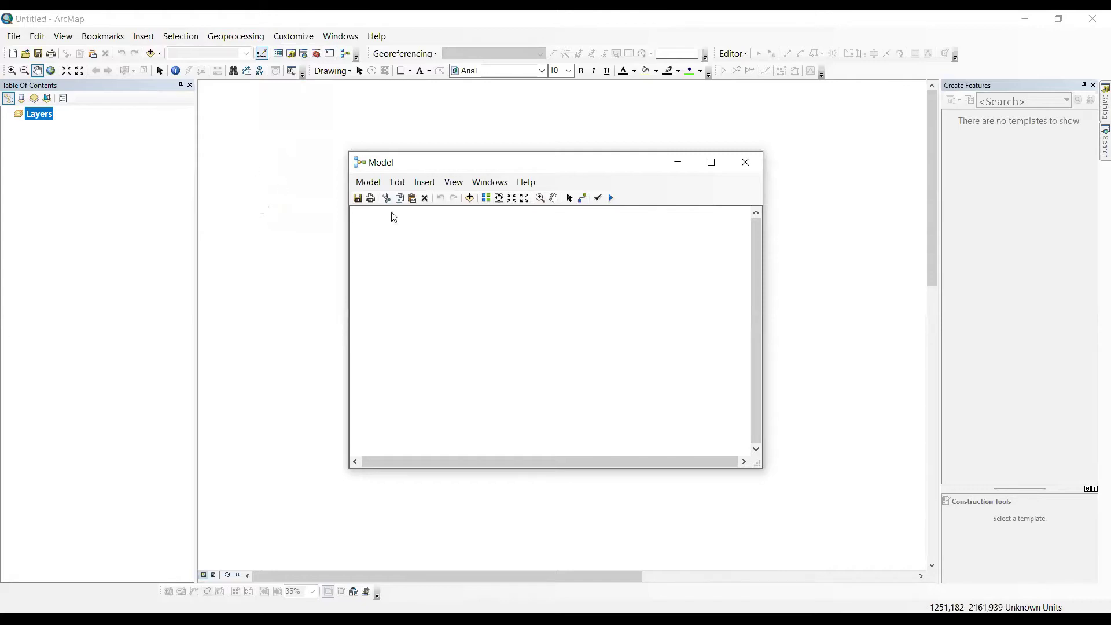
{"action": "left_click", "coordinate": [1096, 149]}
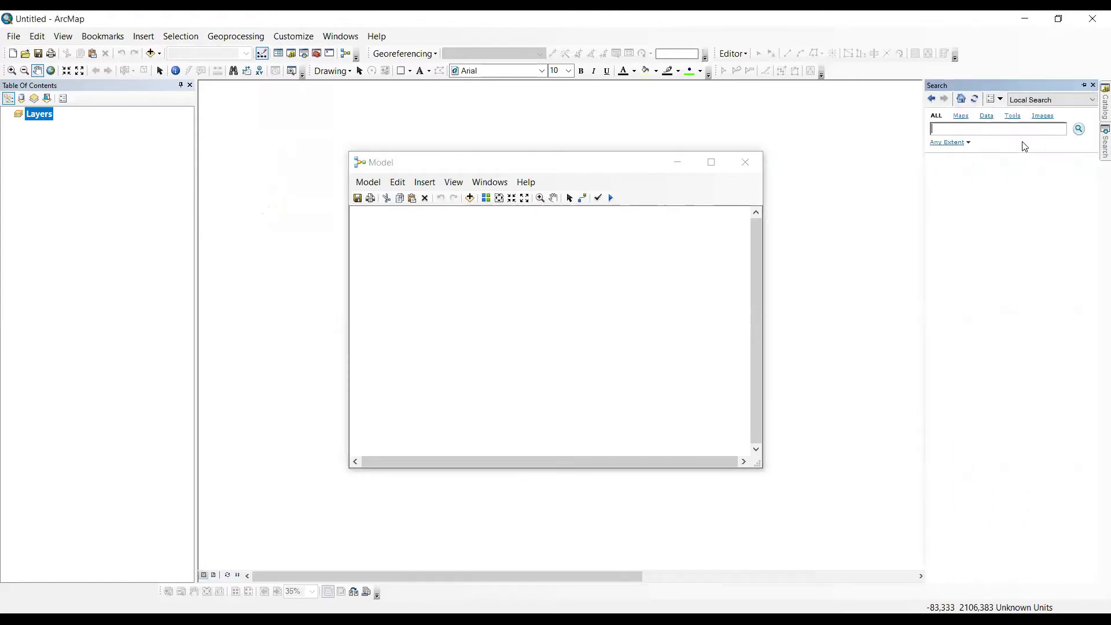
{"action": "left_click", "coordinate": [980, 133]}
{"action": "key", "text": "Return"}
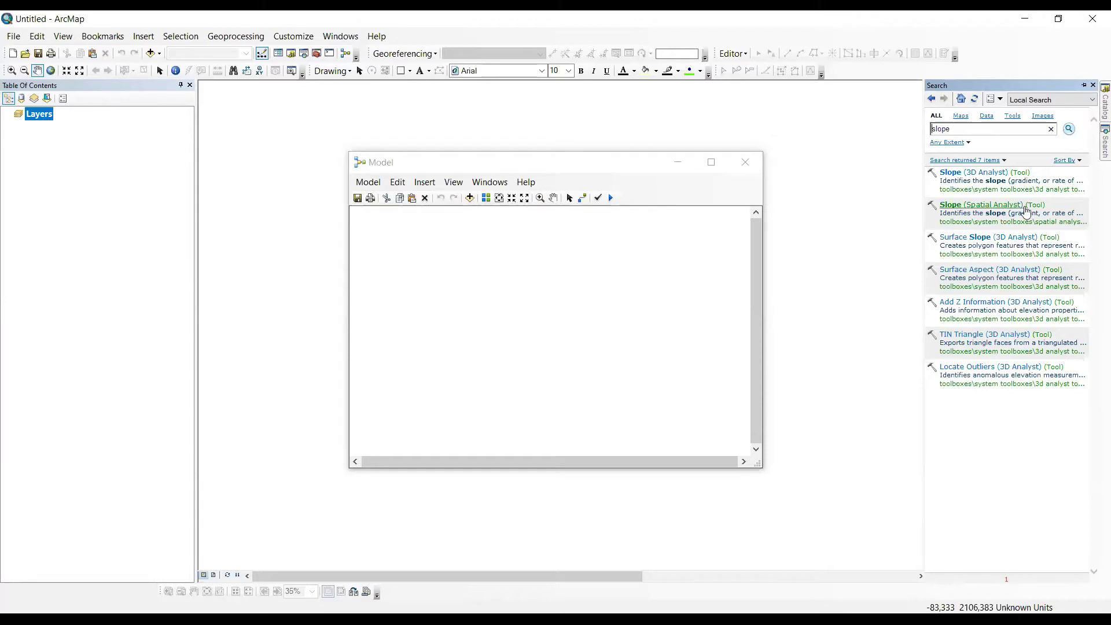
{"action": "left_click_drag", "start_coordinate": [1007, 205], "coordinate": [506, 249]}
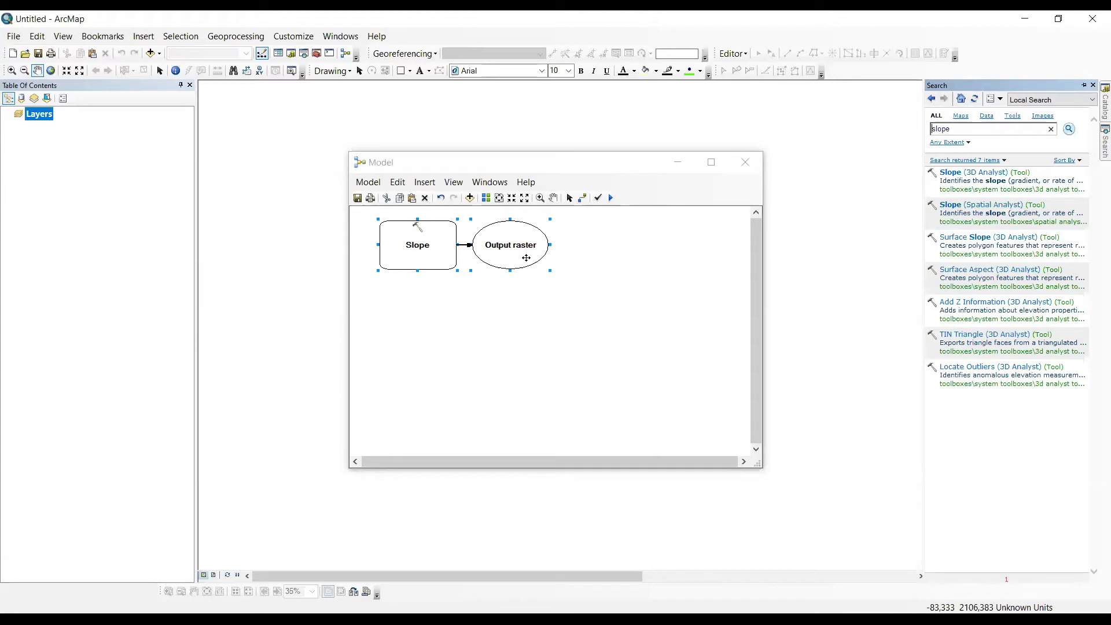
Rearrange the Slope tool and its Output raster element in the model with more space between them, and close the model without saving
{"action": "left_click", "coordinate": [523, 253]}
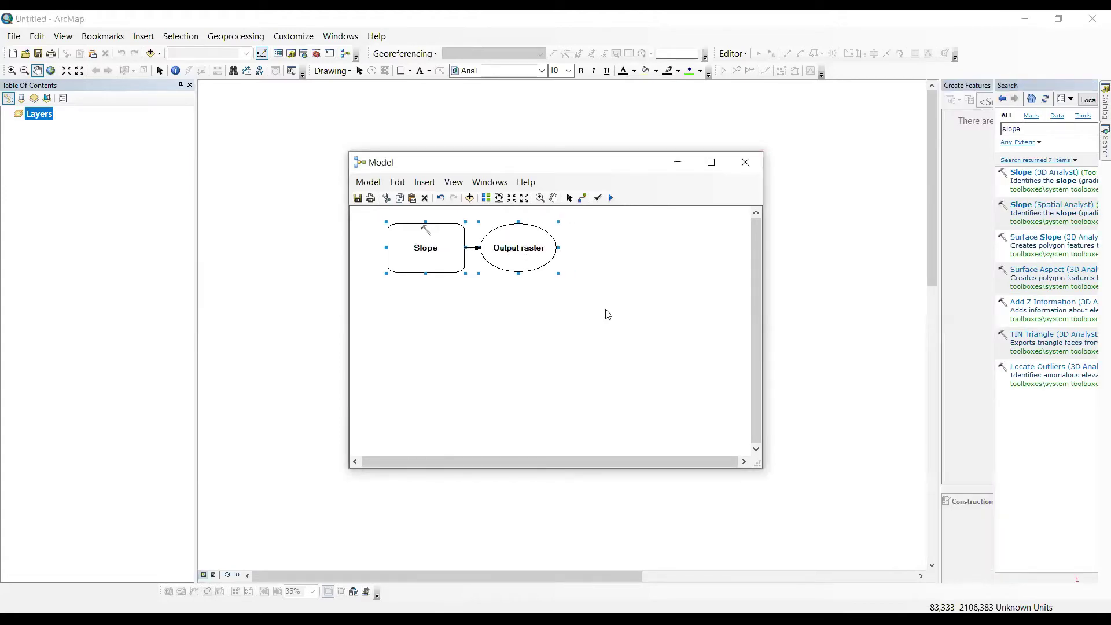
{"action": "left_click_drag", "start_coordinate": [534, 255], "coordinate": [574, 255]}
{"action": "left_click", "coordinate": [681, 287]}
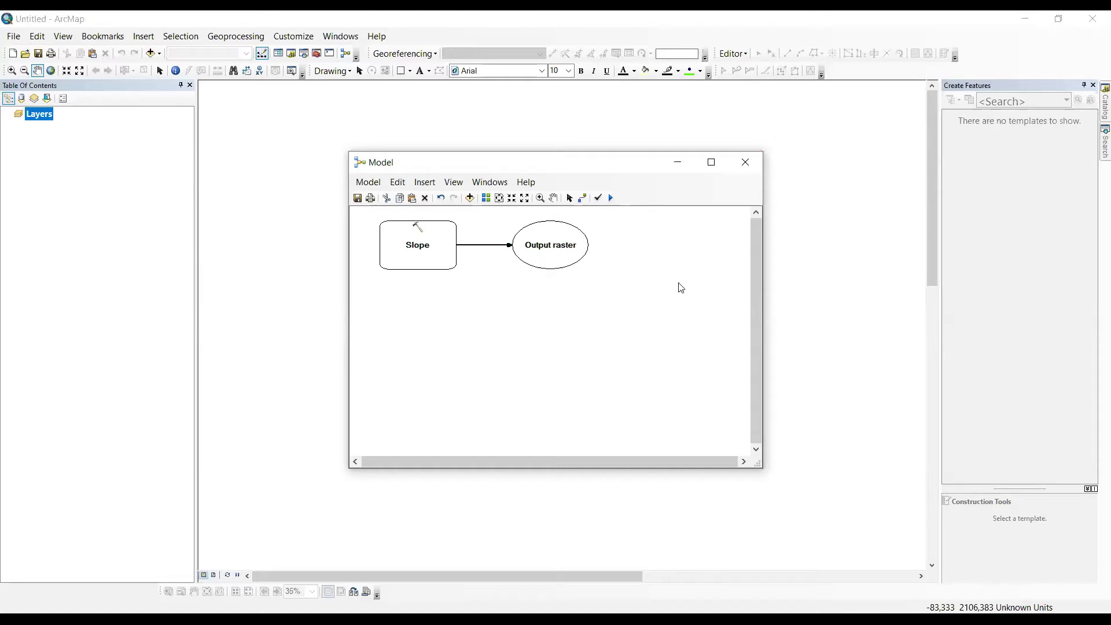
{"action": "left_click", "coordinate": [423, 266]}
{"action": "left_click_drag", "start_coordinate": [423, 265], "coordinate": [461, 288]}
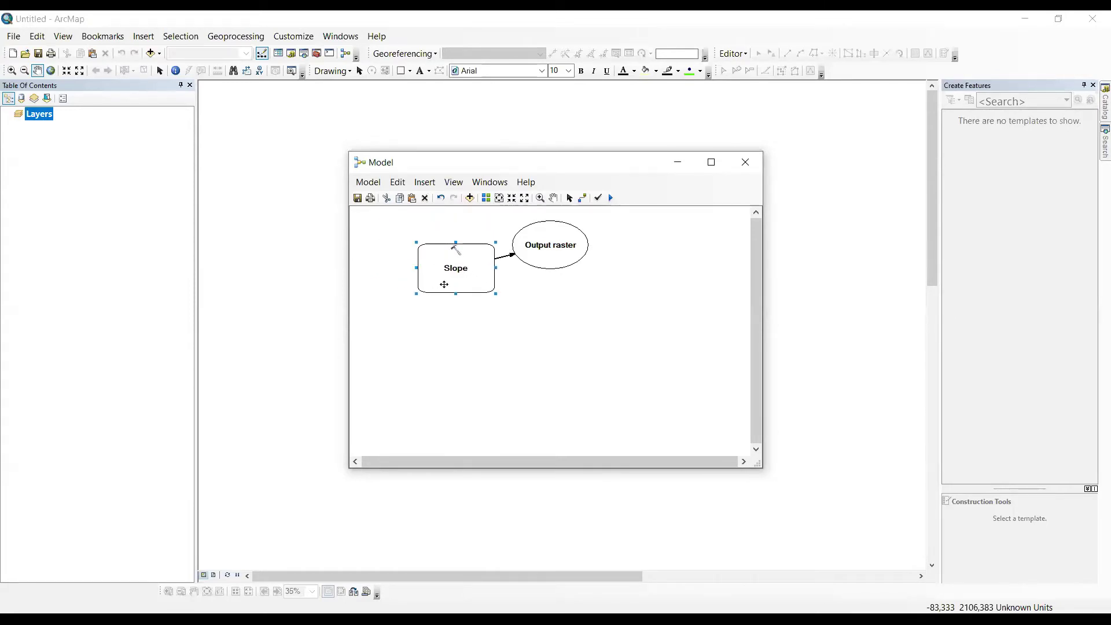
{"action": "left_click_drag", "start_coordinate": [444, 284], "coordinate": [446, 261]}
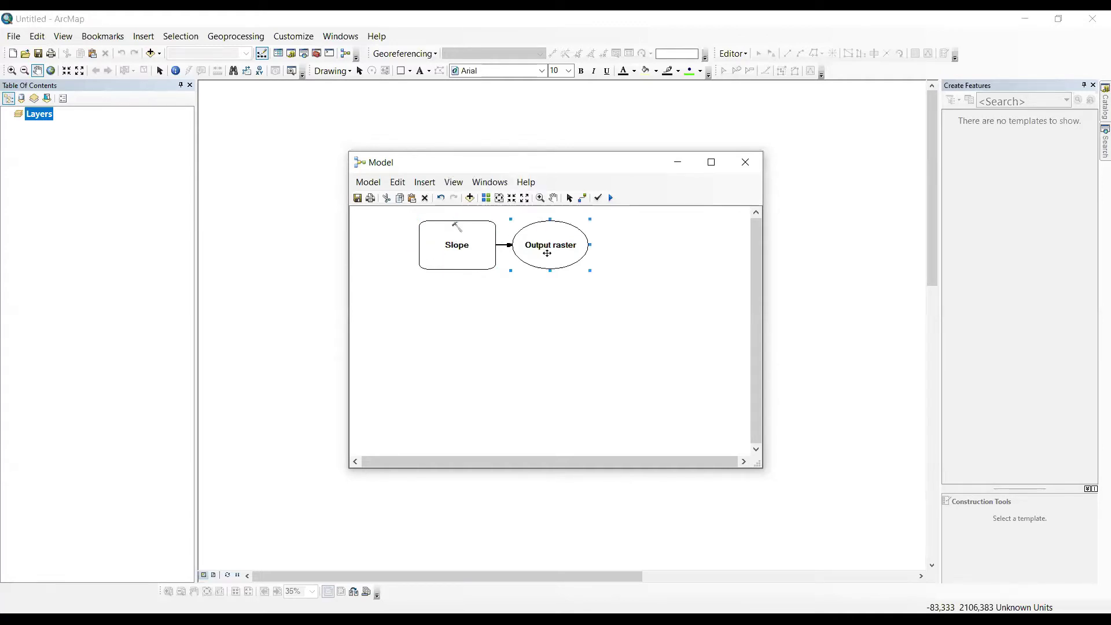
{"action": "left_click_drag", "start_coordinate": [547, 253], "coordinate": [566, 254]}
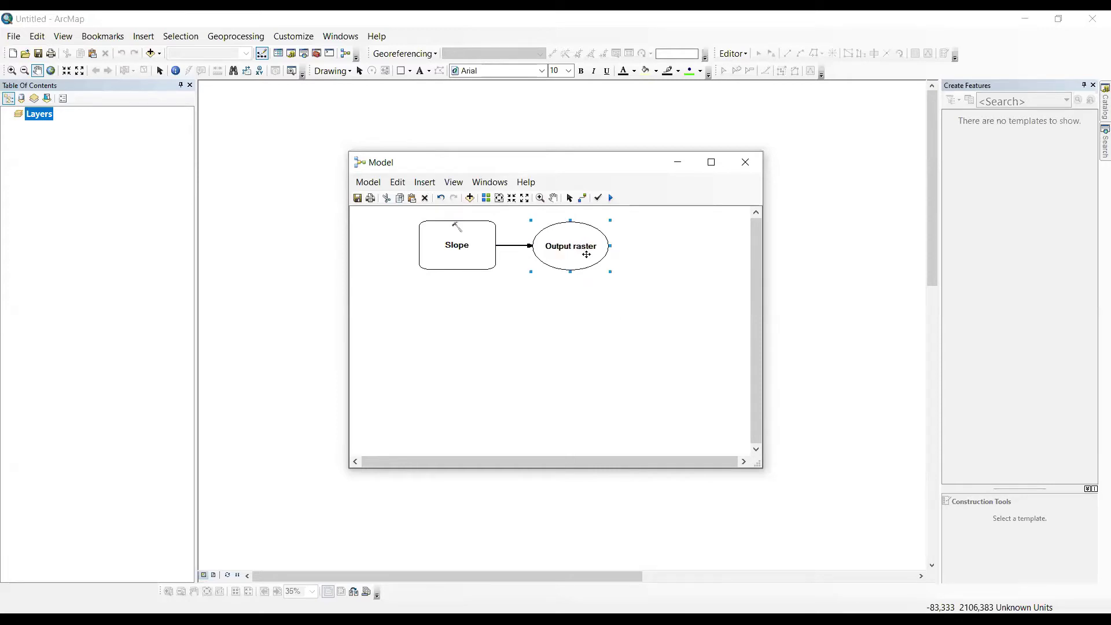
{"action": "left_click", "coordinate": [474, 252]}
{"action": "left_click", "coordinate": [470, 252]}
{"action": "left_click", "coordinate": [549, 254]}
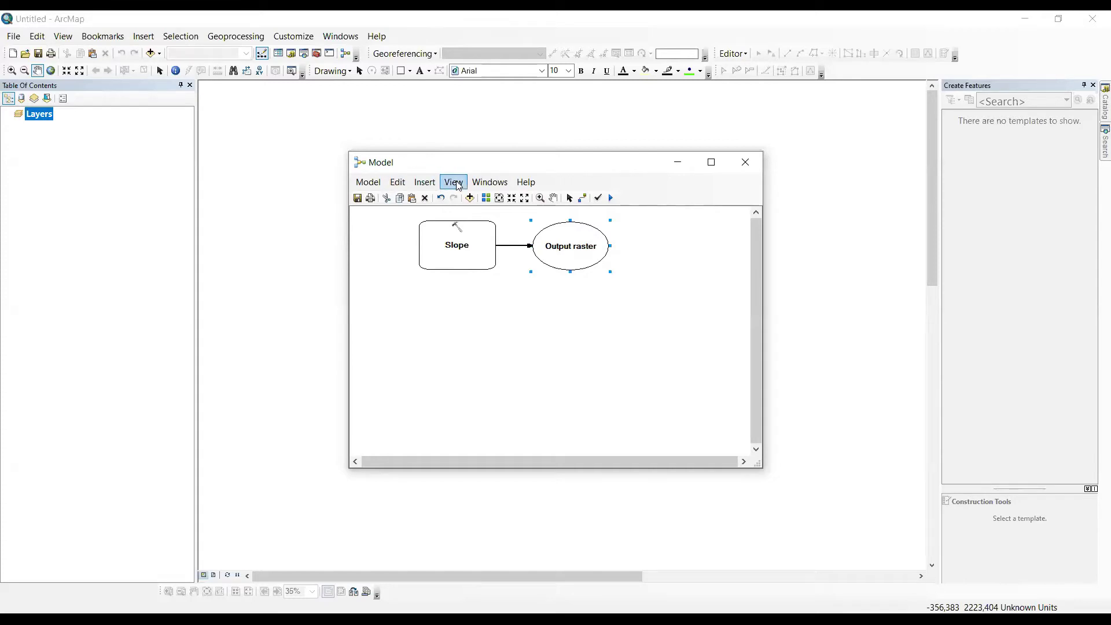
{"action": "left_click", "coordinate": [744, 172]}
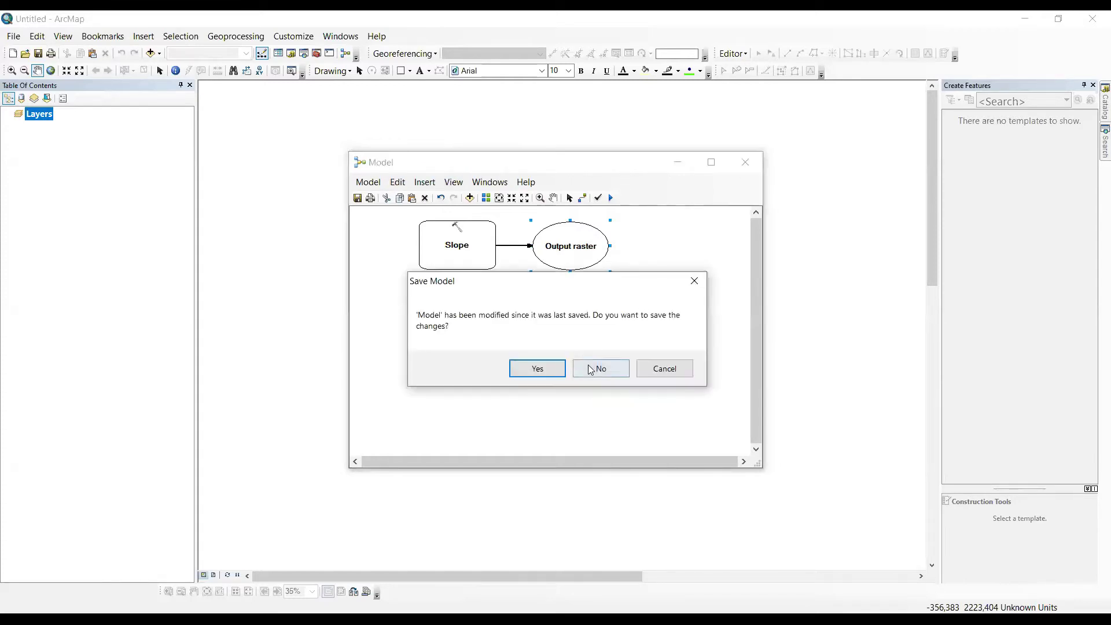
{"action": "left_click", "coordinate": [593, 370]}
Open ArcToolbox and examine the 3D Analyst toolsets, including the tools under CityEngine
{"action": "left_click", "coordinate": [235, 36]}
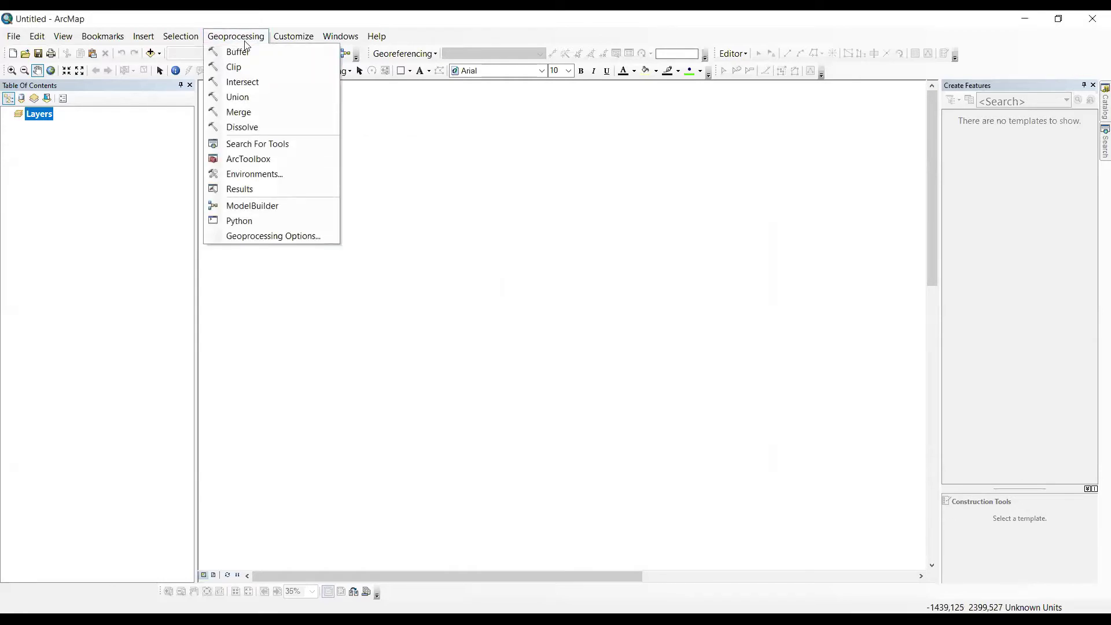
{"action": "left_click", "coordinate": [281, 157]}
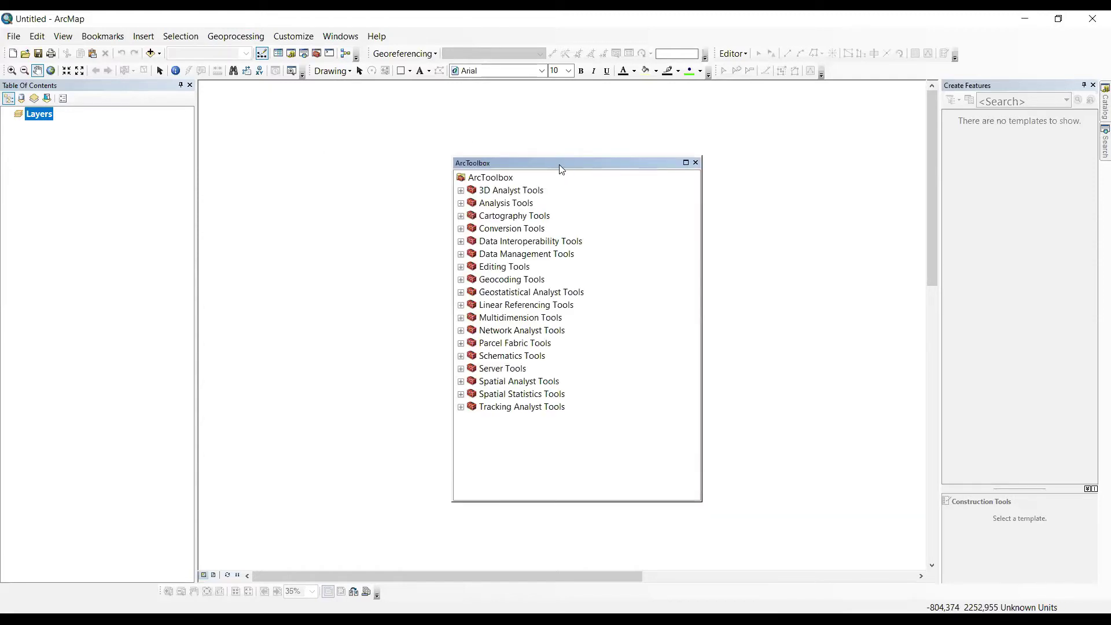
{"action": "left_click_drag", "start_coordinate": [561, 169], "coordinate": [545, 135]}
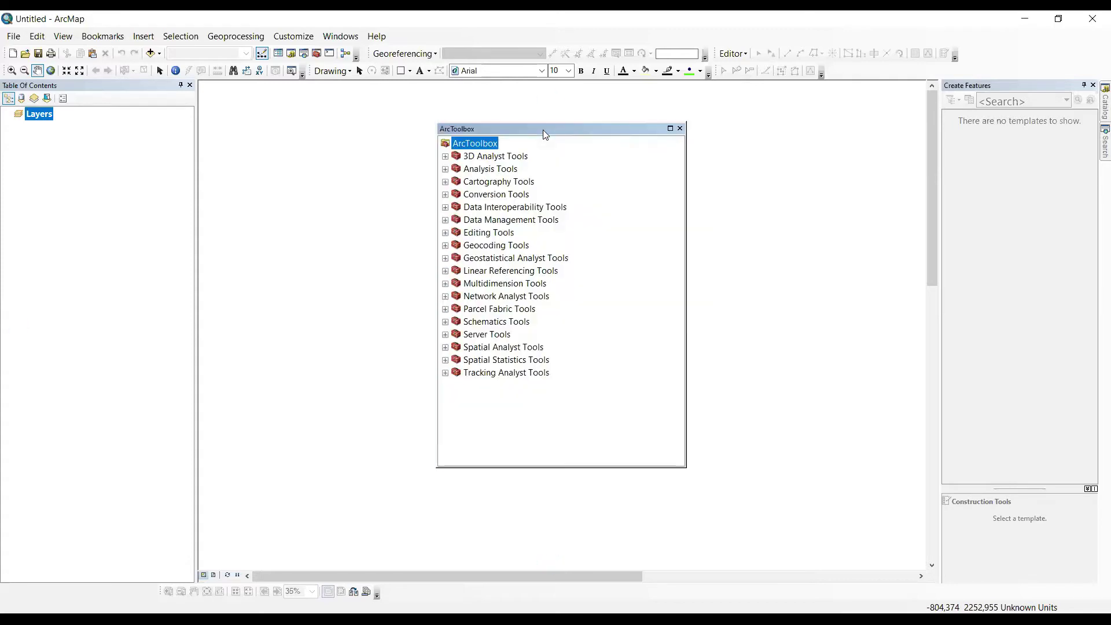
{"action": "left_click", "coordinate": [445, 156]}
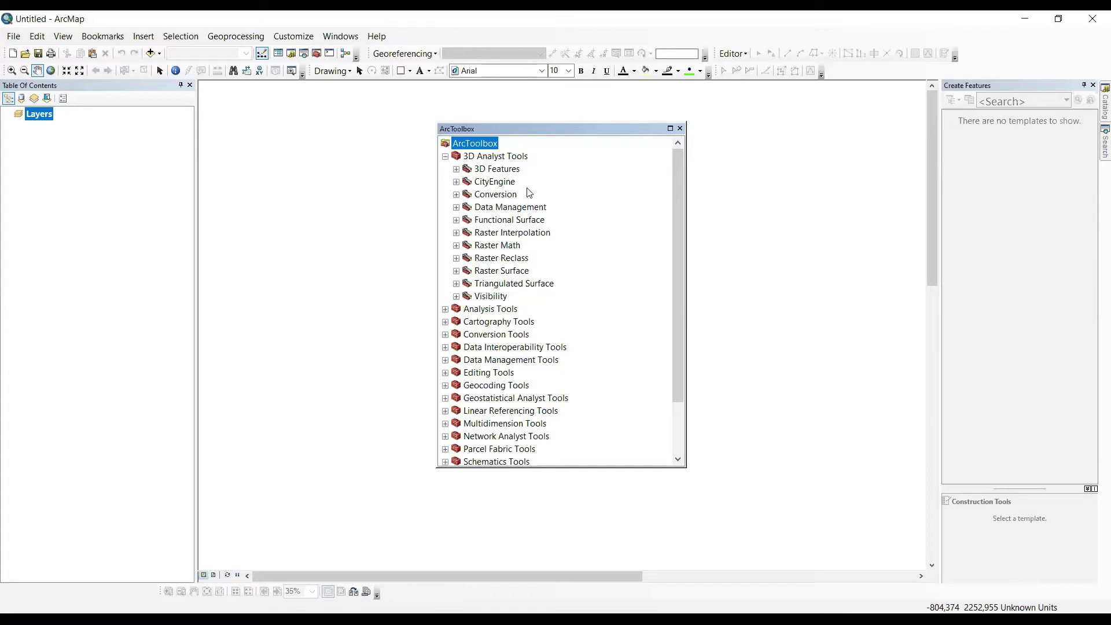
{"action": "left_click", "coordinate": [456, 183]}
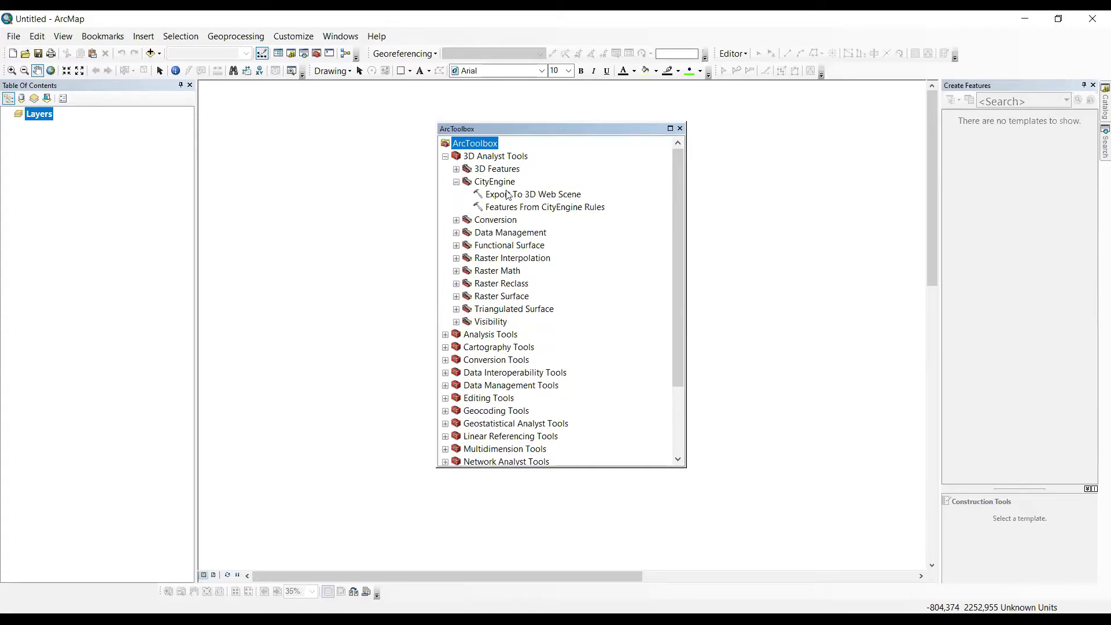
{"action": "left_click", "coordinate": [457, 183]}
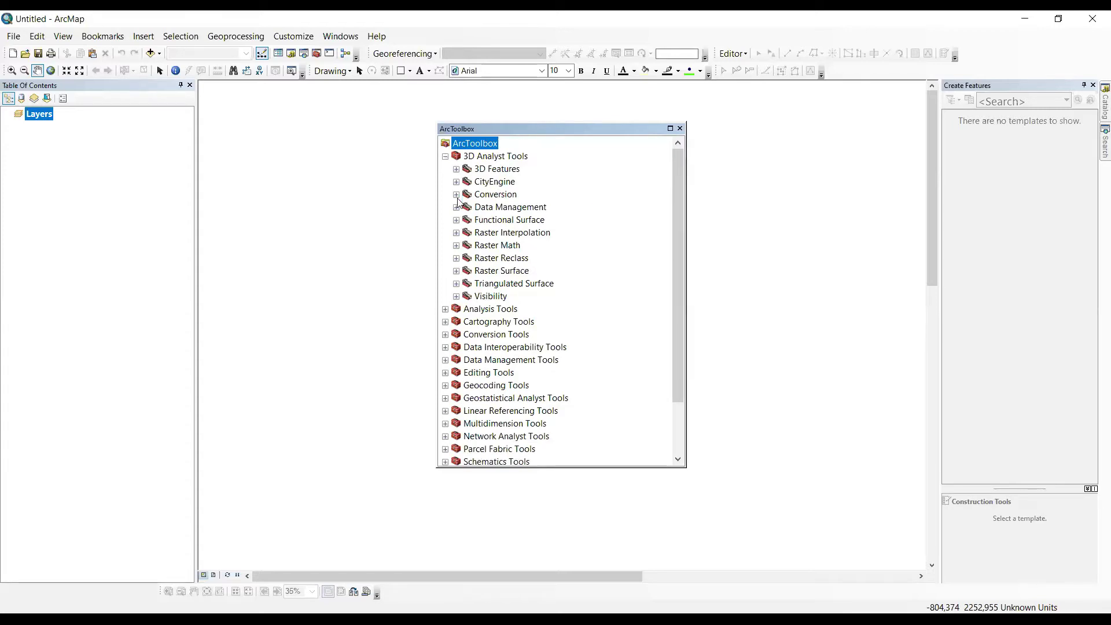
{"action": "left_click", "coordinate": [456, 182]}
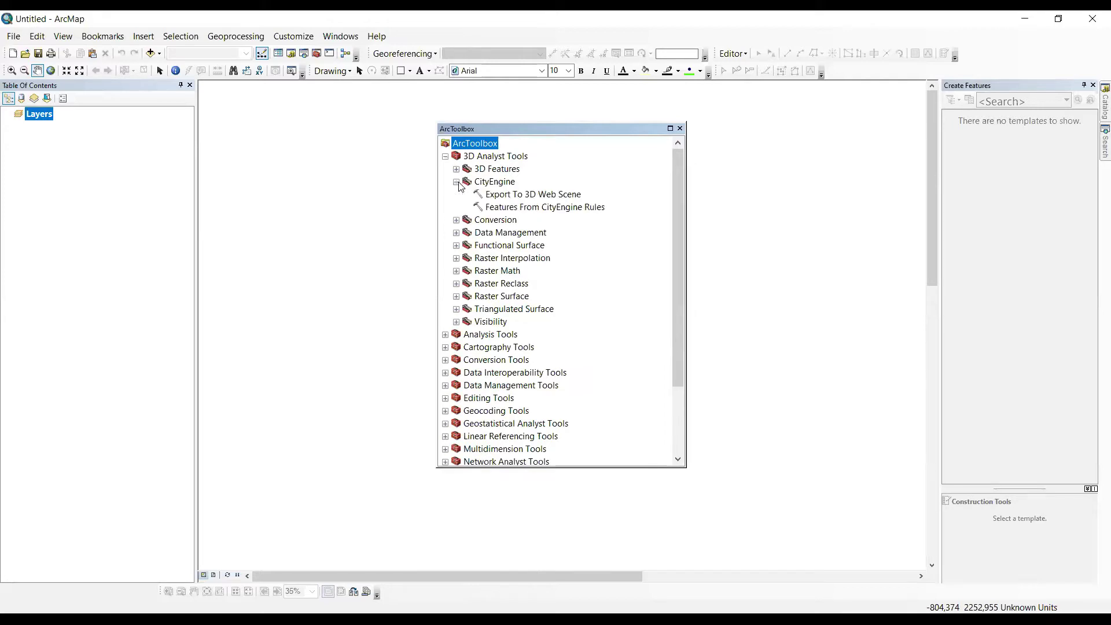
{"action": "left_click", "coordinate": [457, 182]}
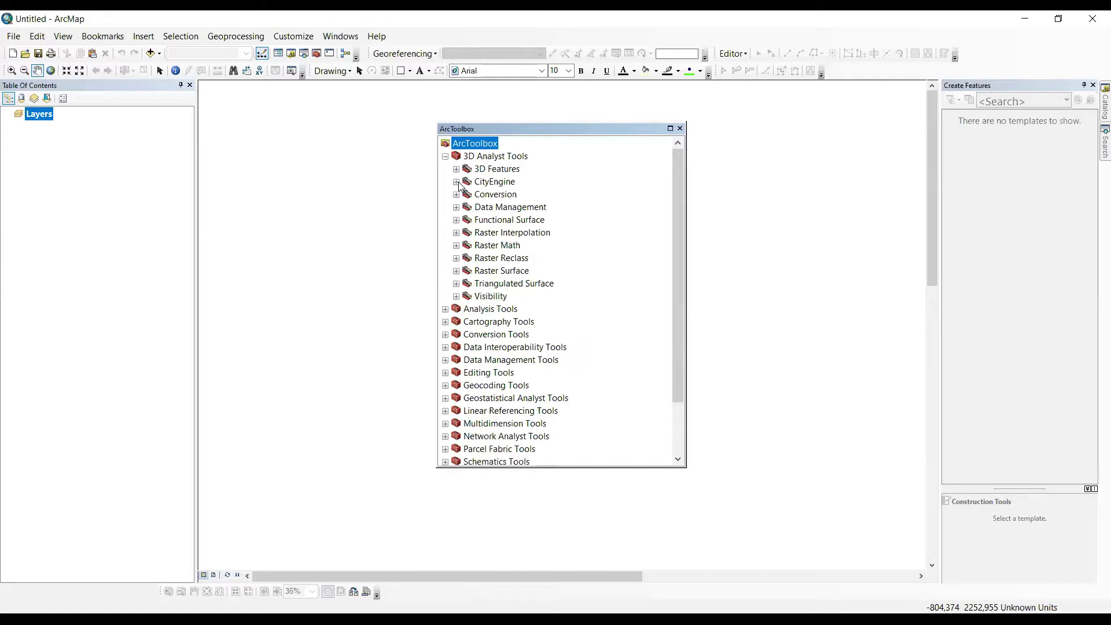
Review the tools in the Raster Reclass and Raster Math toolsets of 3D Analyst, and collapse both toolsets
{"action": "left_click", "coordinate": [456, 258]}
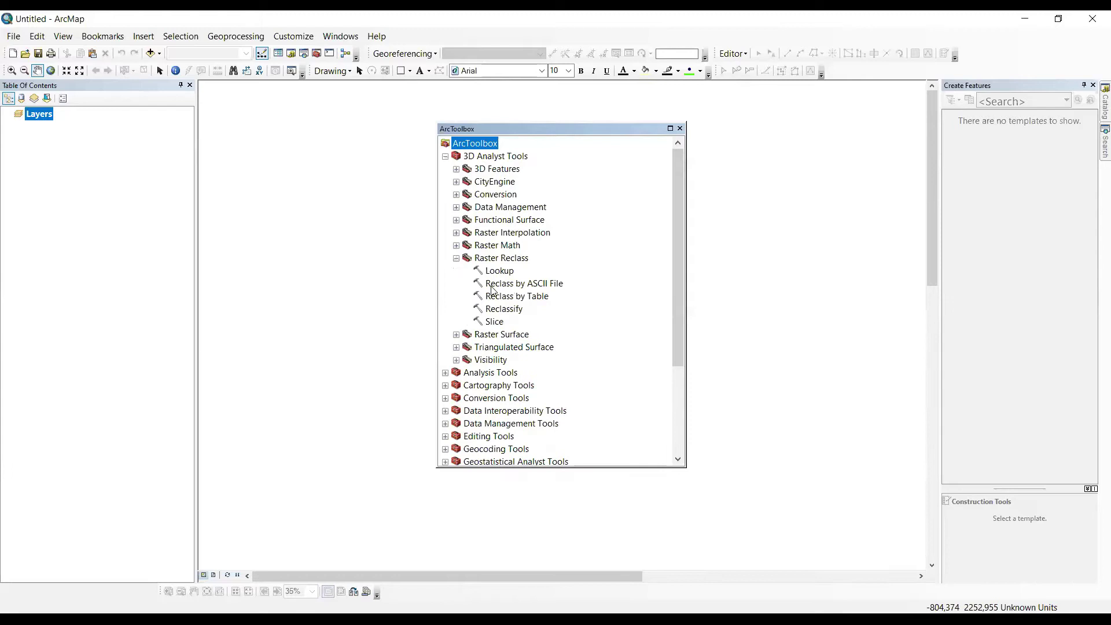
{"action": "left_click", "coordinate": [456, 245]}
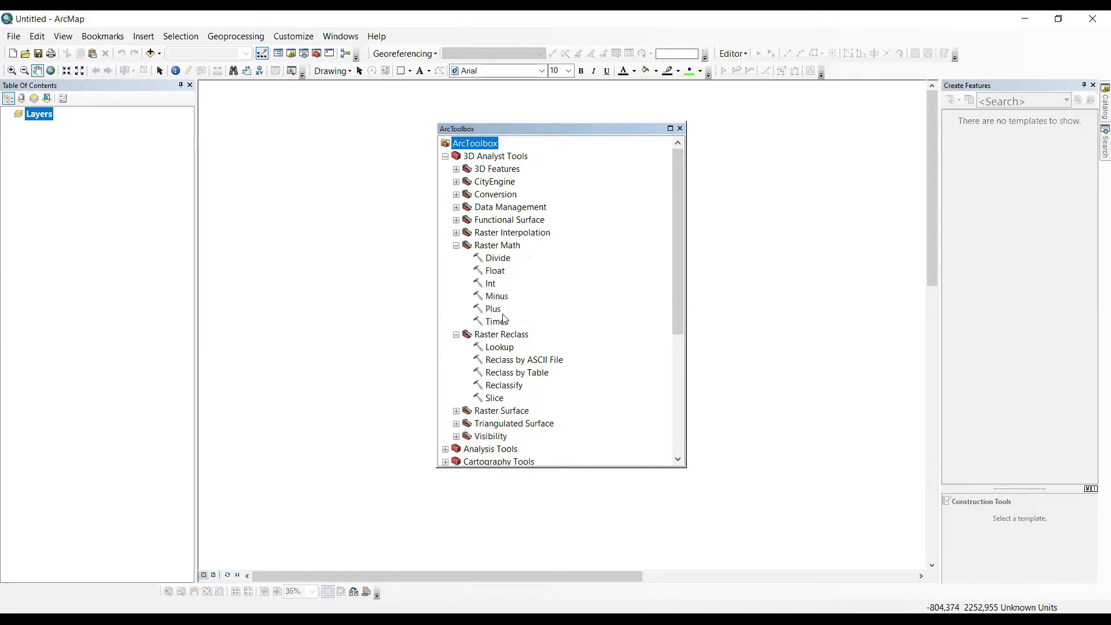
{"action": "left_click", "coordinate": [457, 245]}
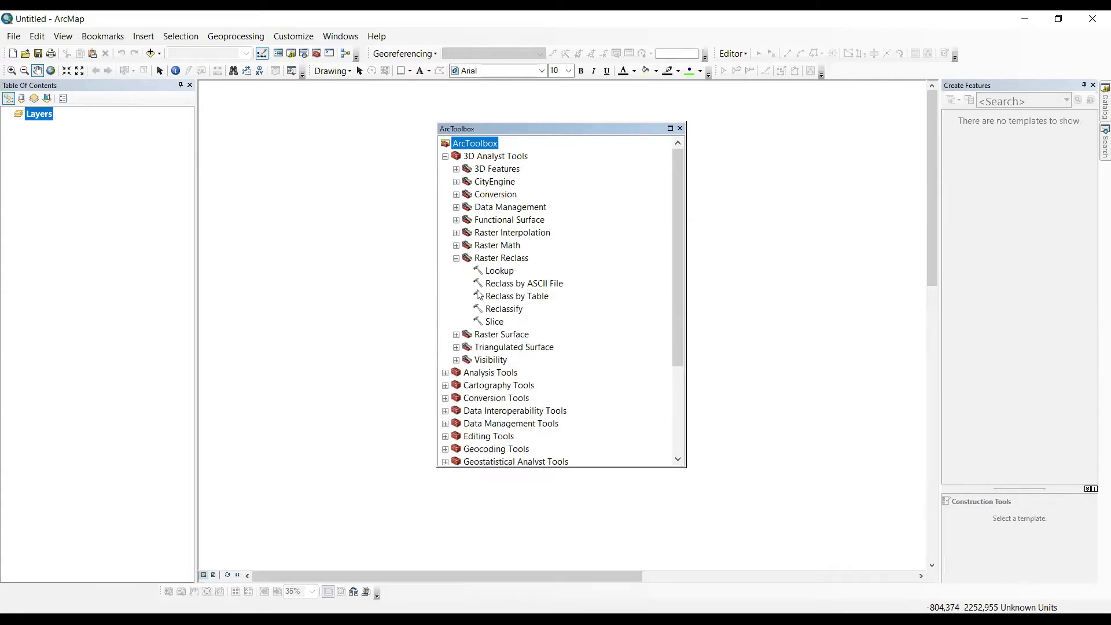
{"action": "left_click", "coordinate": [456, 258]}
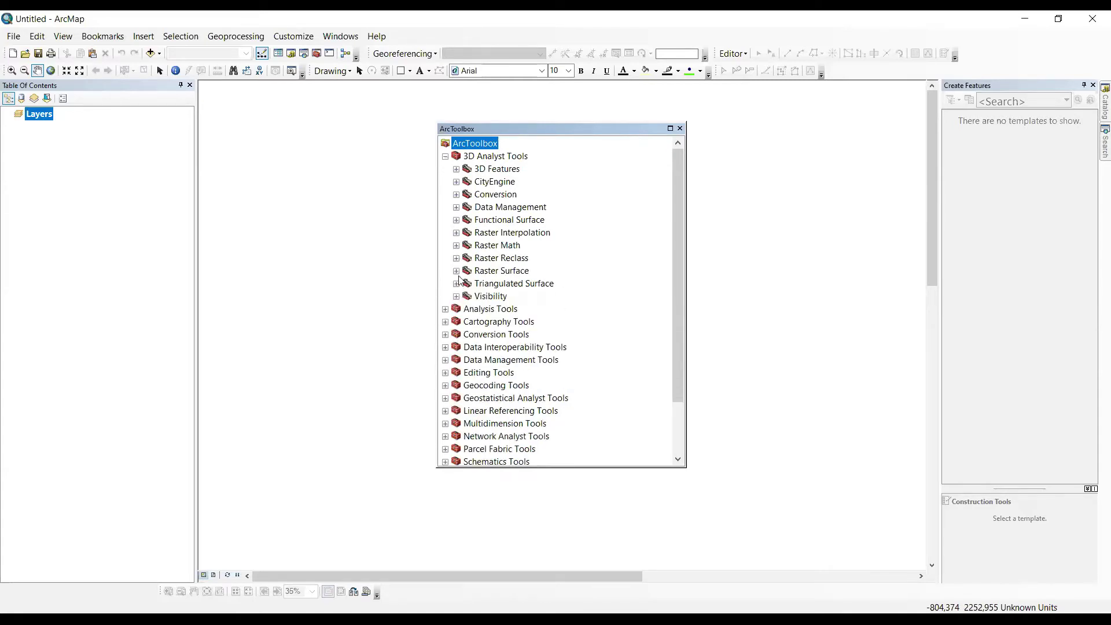
Examine the Raster Surface toolset of 3D Analyst and highlight the Cut Fill tool
{"action": "left_click", "coordinate": [456, 270]}
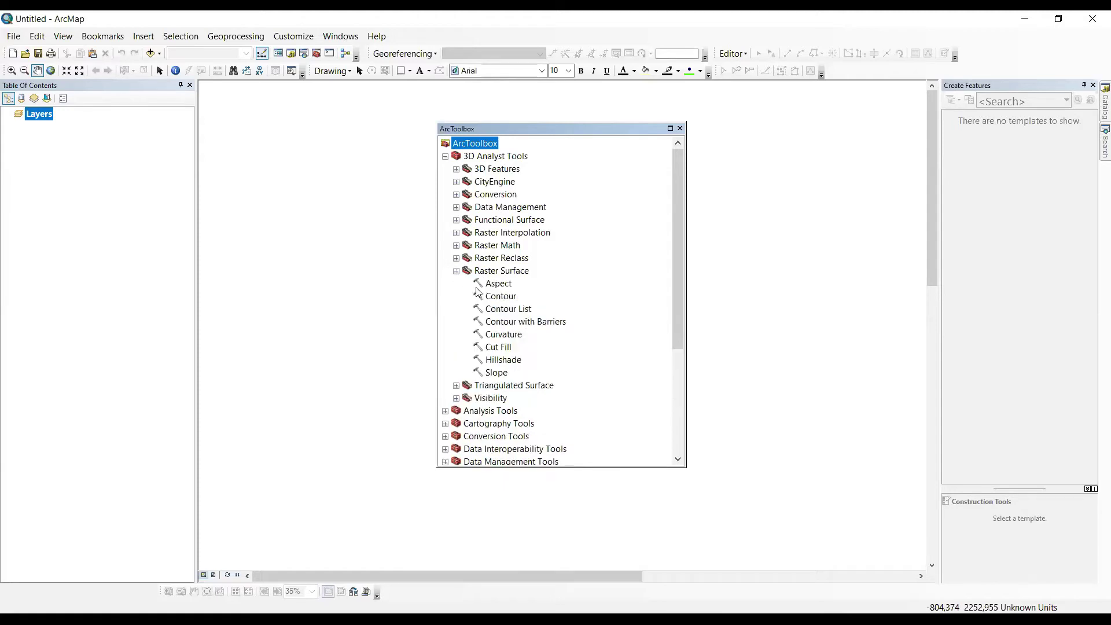
{"action": "left_click", "coordinate": [496, 353]}
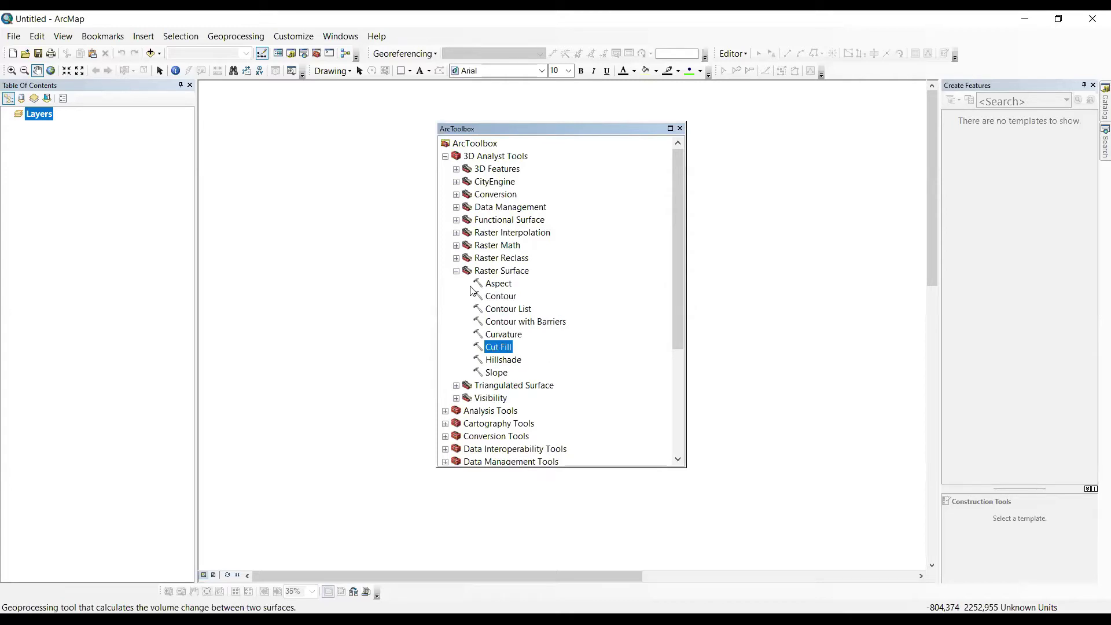
{"action": "left_click", "coordinate": [456, 272]}
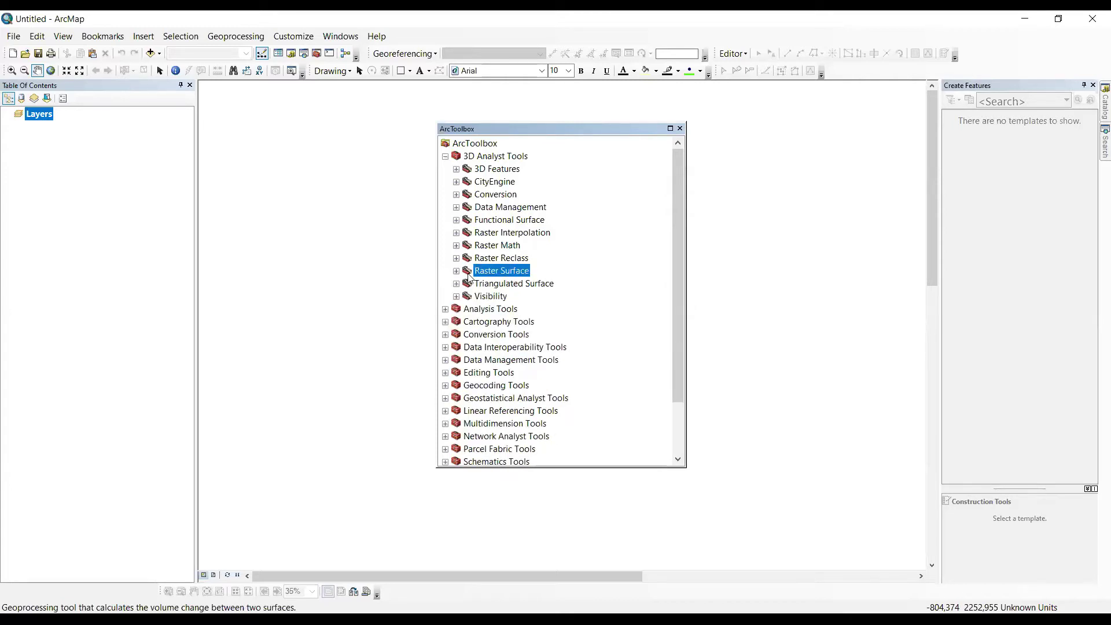
{"action": "left_click", "coordinate": [457, 272]}
{"action": "left_click", "coordinate": [497, 348]}
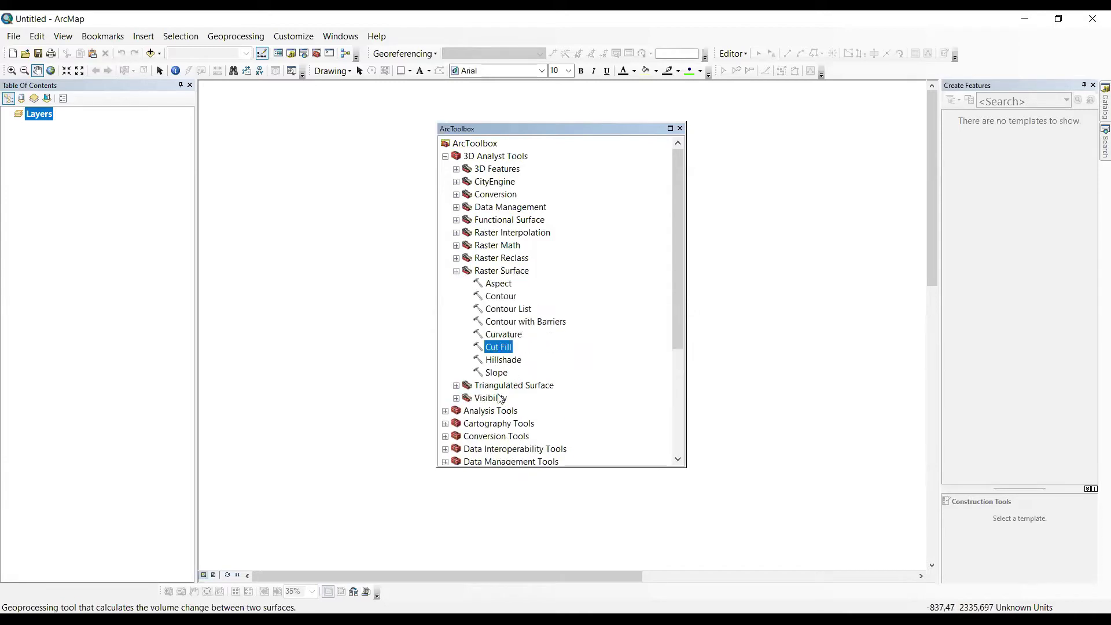
Review the Analysis toolsets and the tools in the Overlay toolset
{"action": "scroll", "coordinate": [494, 389], "scroll_direction": "down", "scroll_amount": 5}
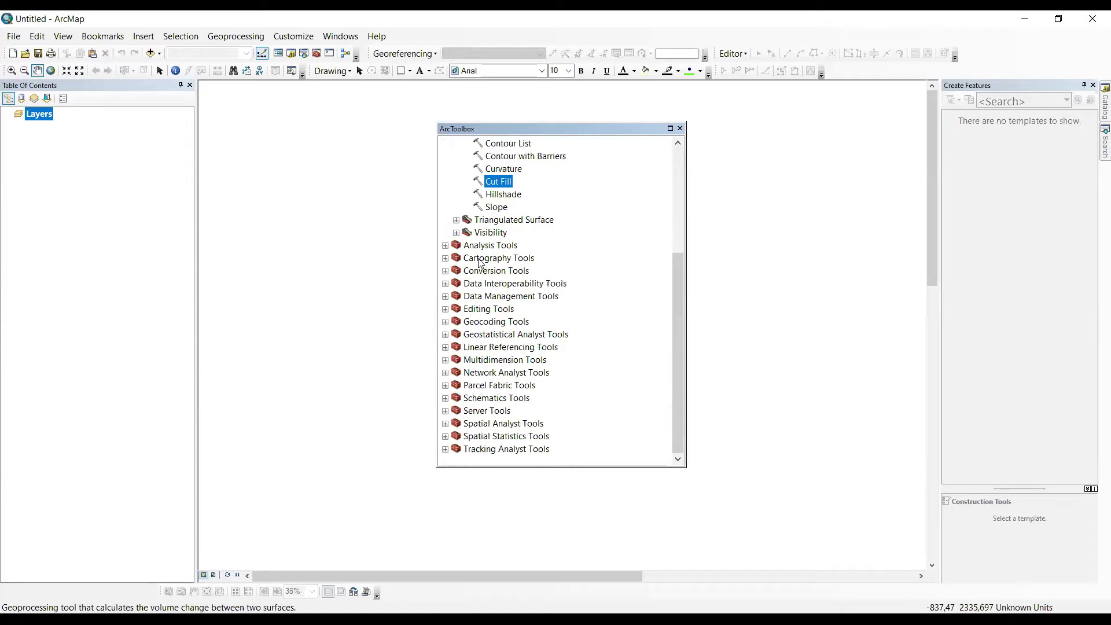
{"action": "left_click", "coordinate": [445, 245]}
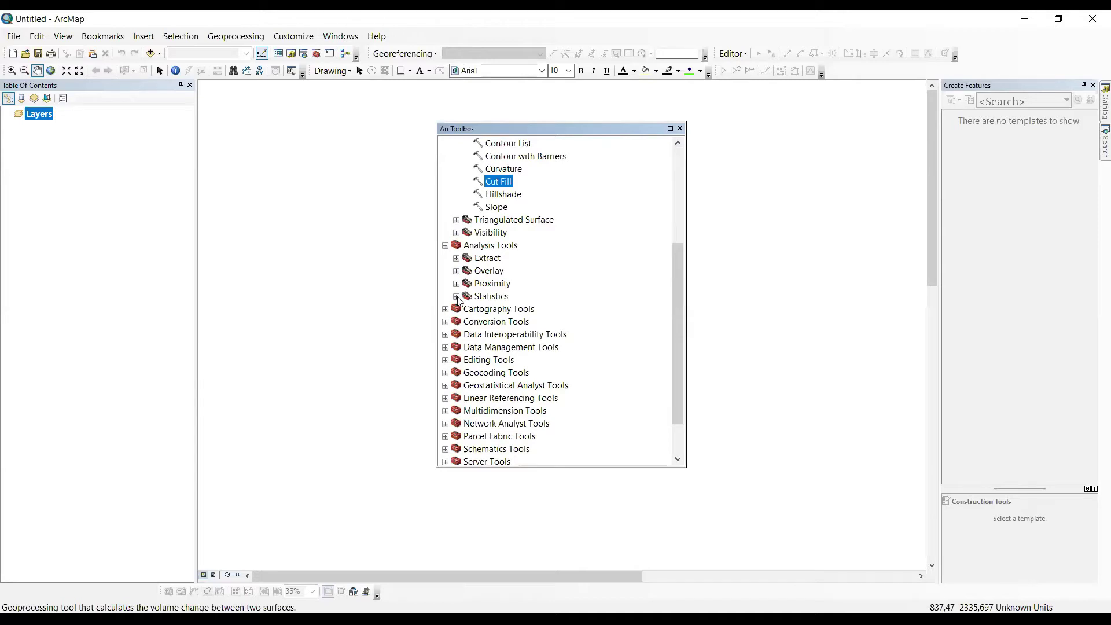
{"action": "left_click", "coordinate": [456, 271]}
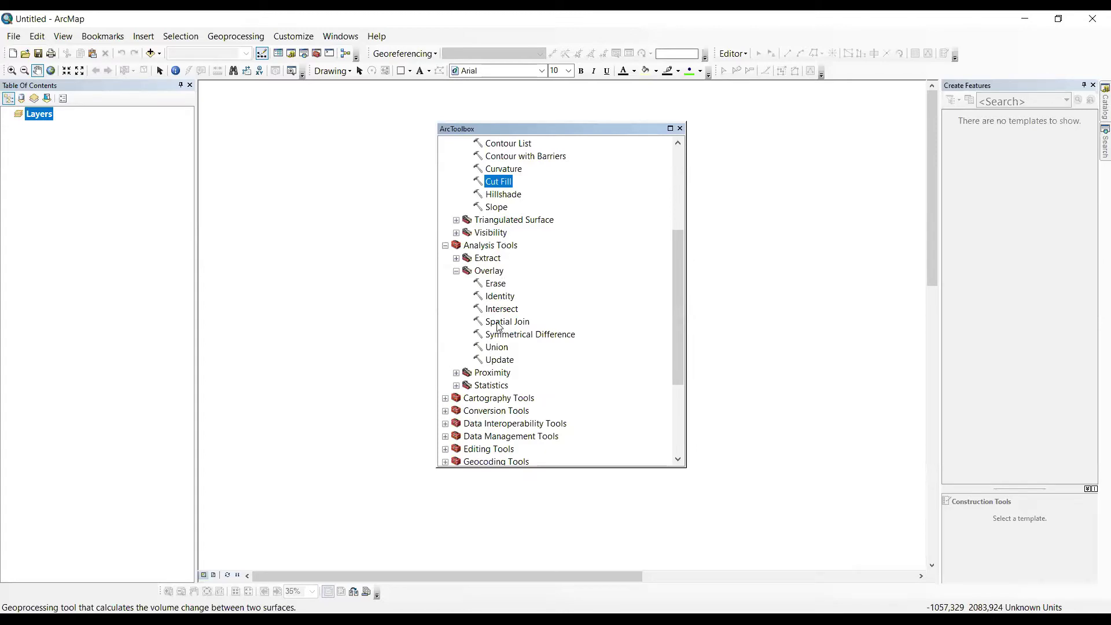
{"action": "left_click", "coordinate": [456, 271]}
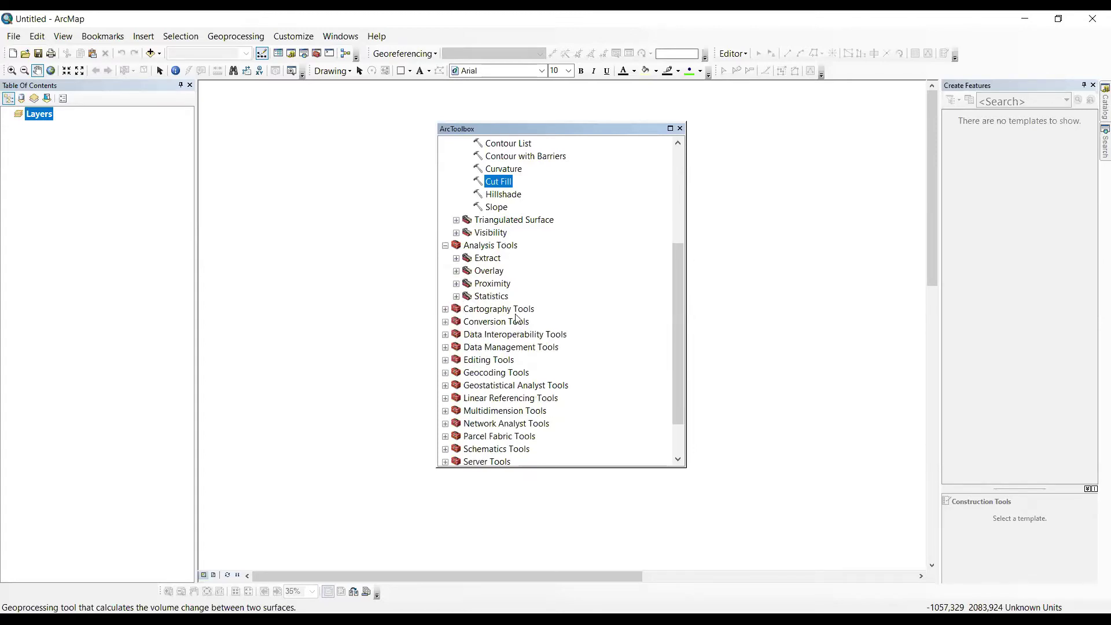
Review the Cartography toolsets and the tools in the Generalization toolset
{"action": "scroll", "coordinate": [517, 317], "scroll_direction": "down", "scroll_amount": 2}
{"action": "left_click", "coordinate": [445, 258]}
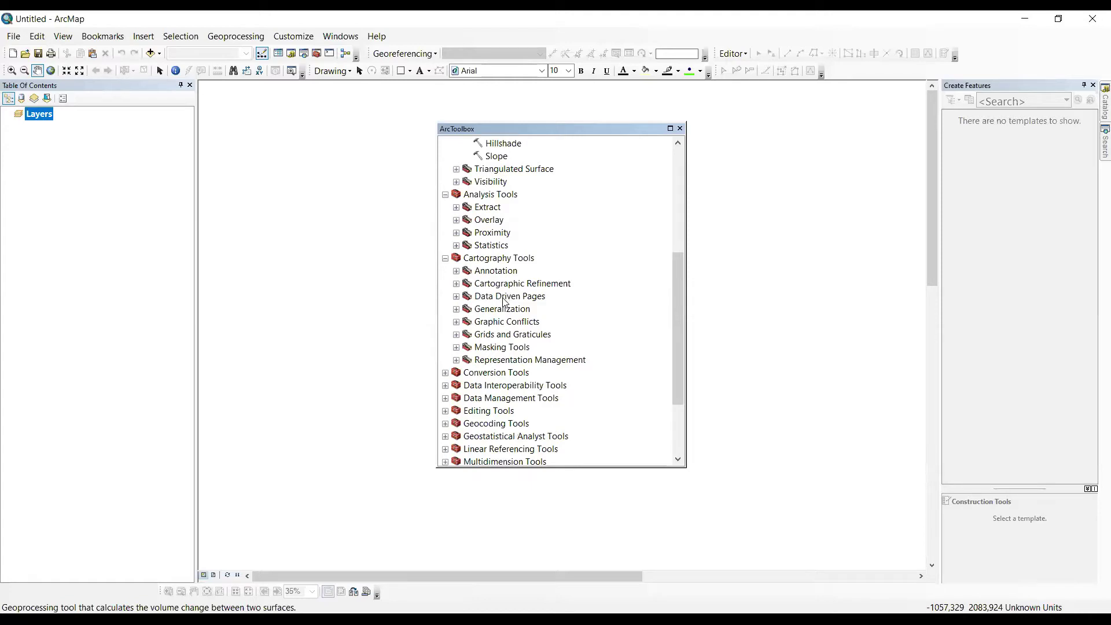
{"action": "left_click", "coordinate": [456, 309]}
{"action": "scroll", "coordinate": [544, 328], "scroll_direction": "down", "scroll_amount": 1}
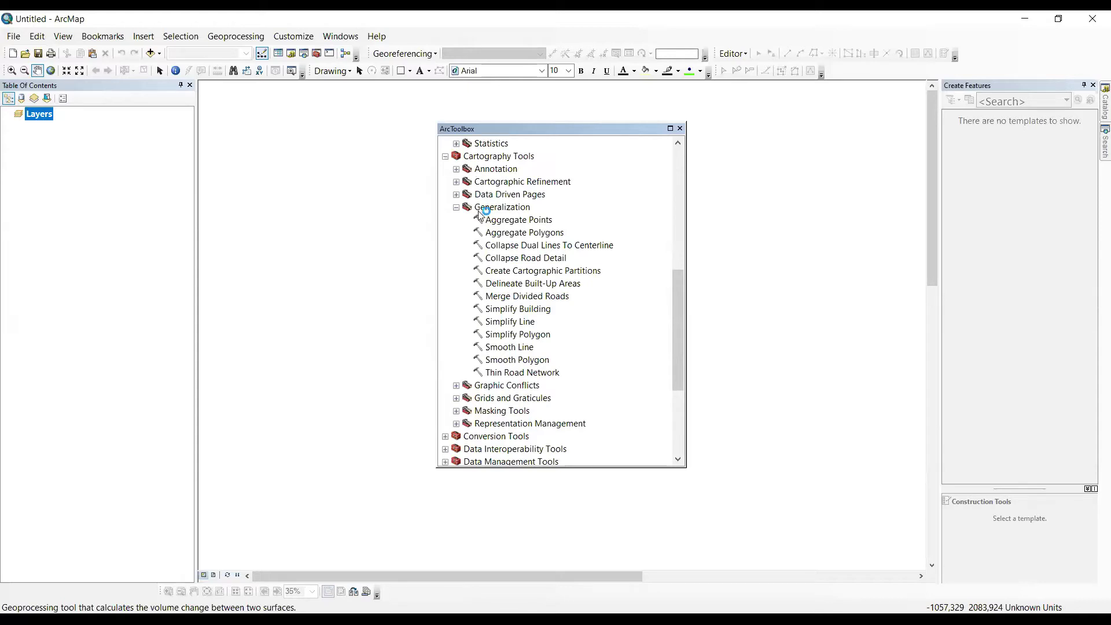
{"action": "left_click", "coordinate": [457, 208]}
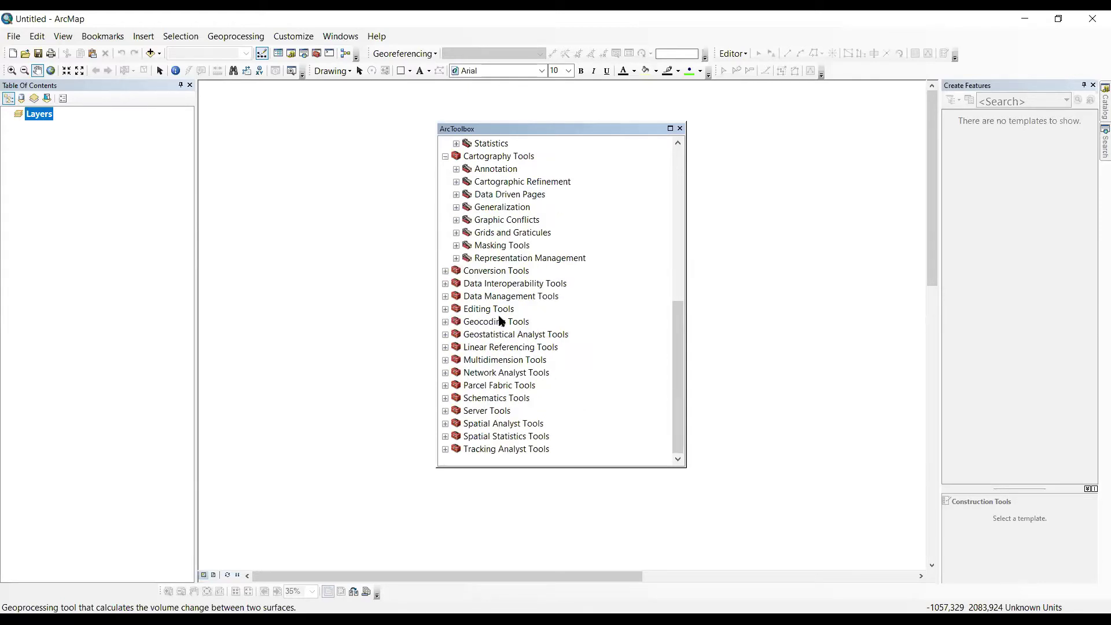
Review the Spatial Analyst toolsets and the tools in the Hydrology and Density toolsets, and collapse both toolsets
{"action": "left_click", "coordinate": [446, 427]}
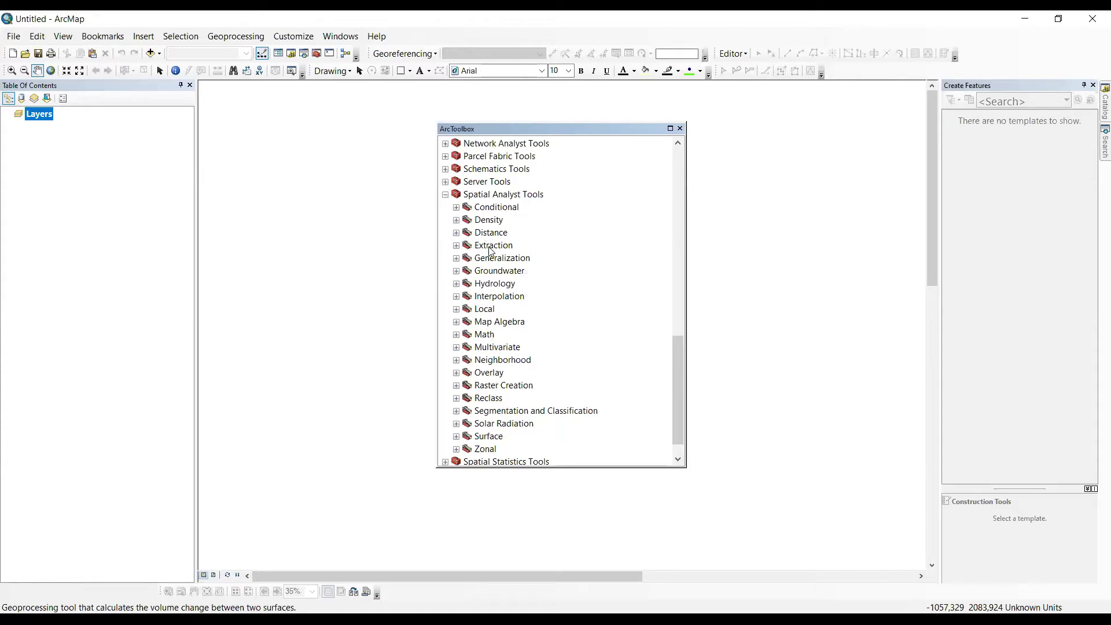
{"action": "left_click", "coordinate": [457, 285]}
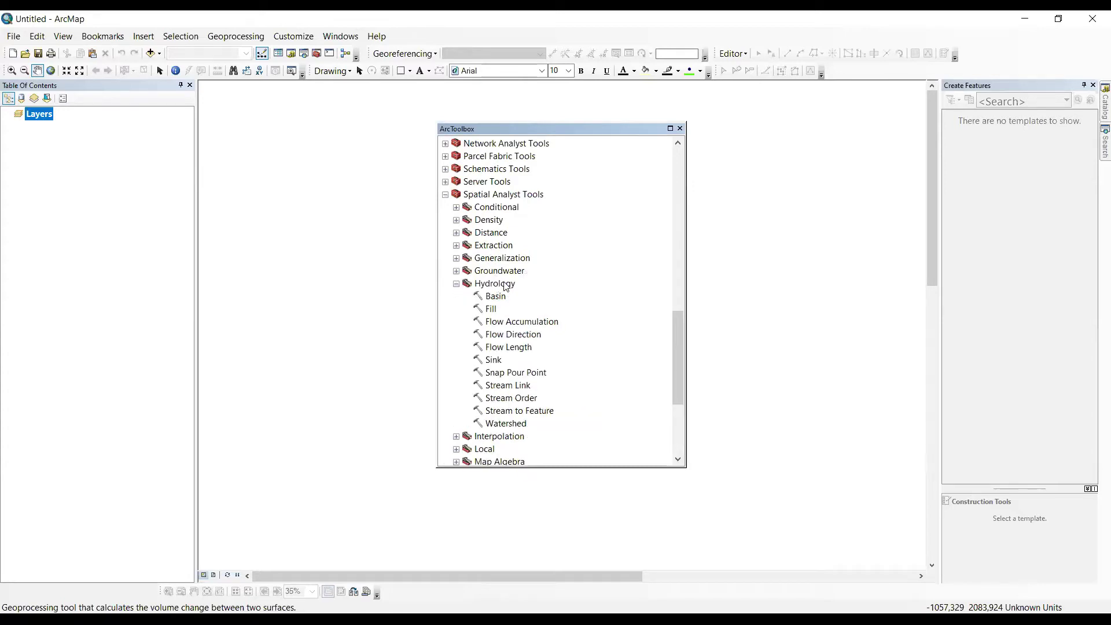
{"action": "scroll", "coordinate": [607, 294], "scroll_direction": "down", "scroll_amount": 1}
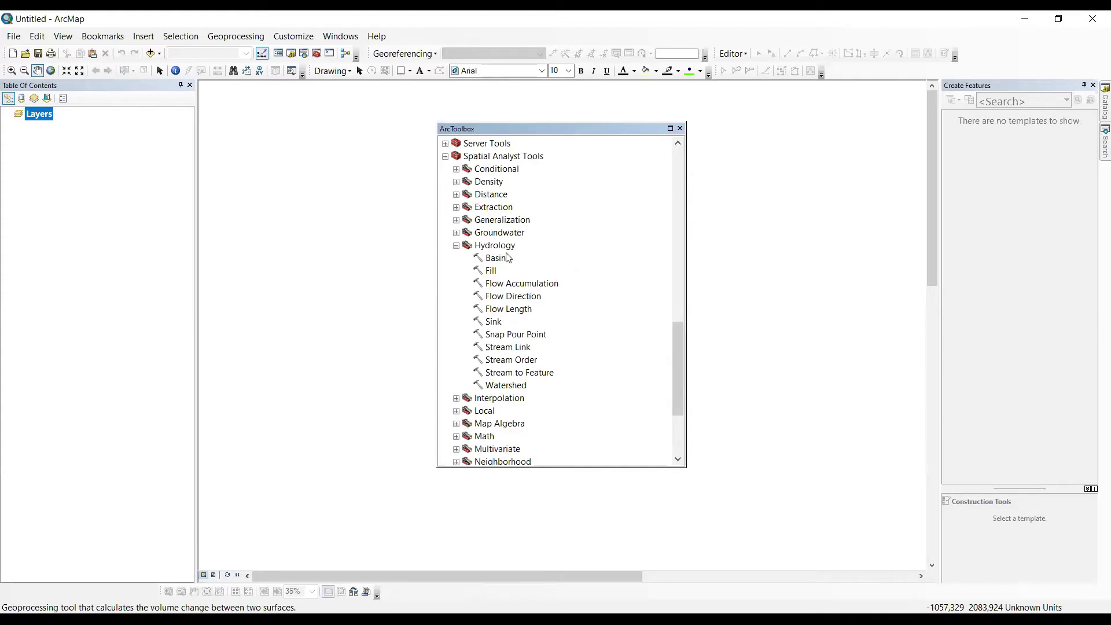
{"action": "left_click", "coordinate": [456, 182]}
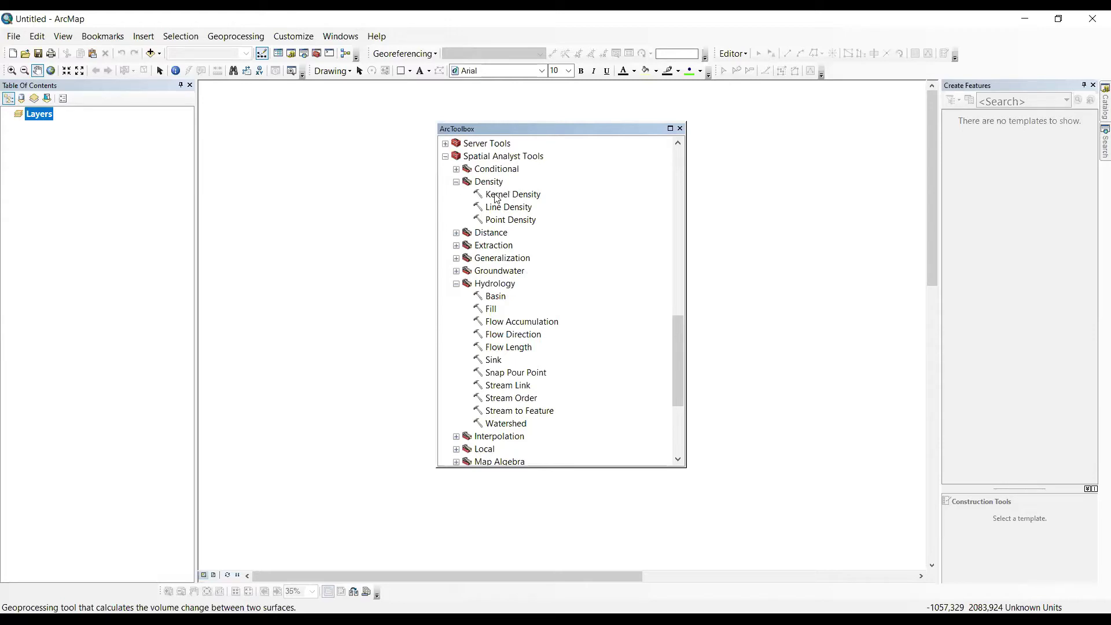
{"action": "left_click", "coordinate": [457, 183]}
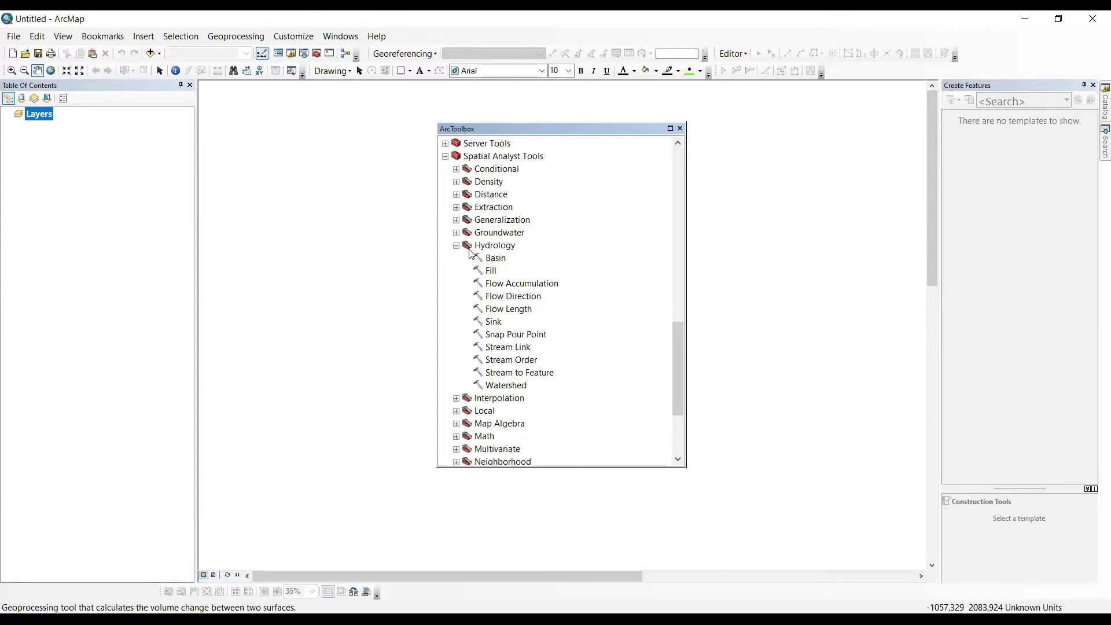
{"action": "left_click", "coordinate": [457, 246]}
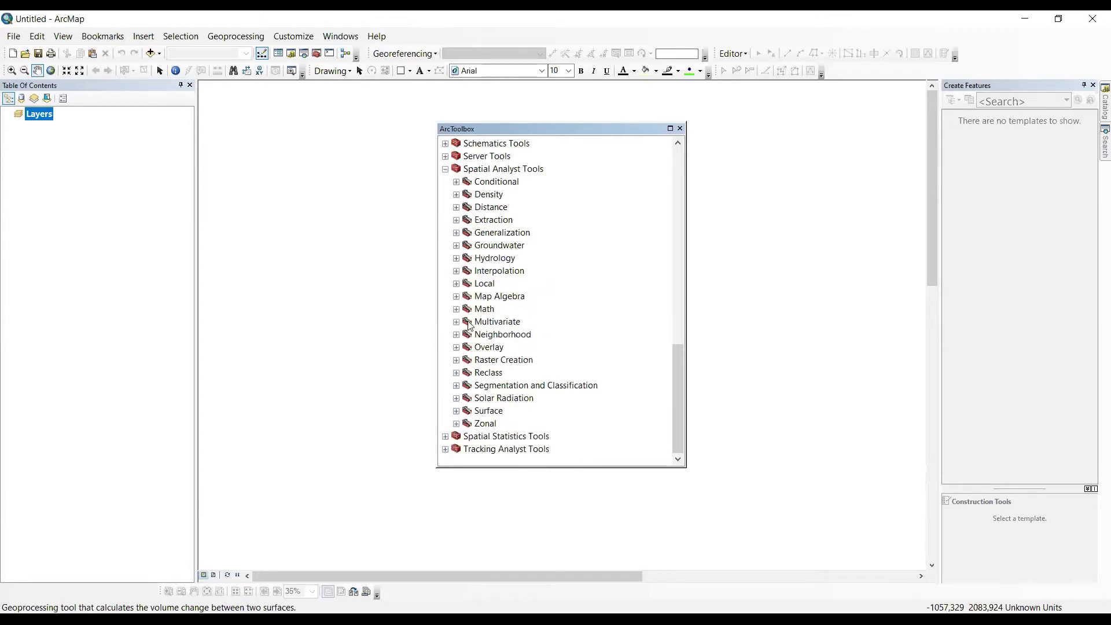
Open the Raster Calculator from the Map Algebra toolset, look over its expression area, and close it without running
{"action": "left_click", "coordinate": [457, 297]}
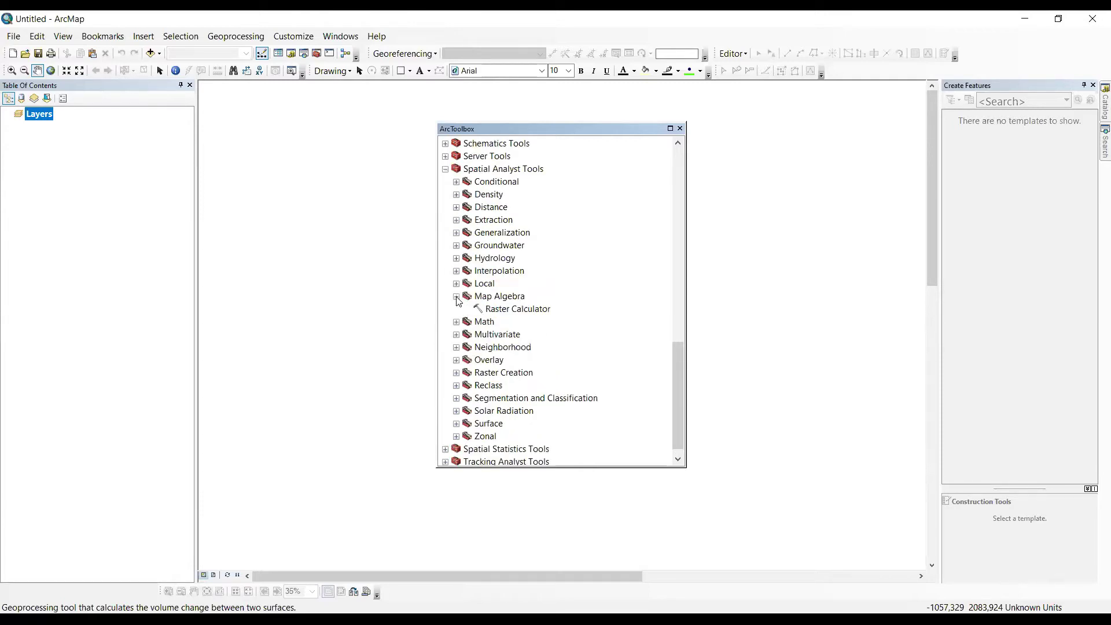
{"action": "left_click", "coordinate": [504, 309]}
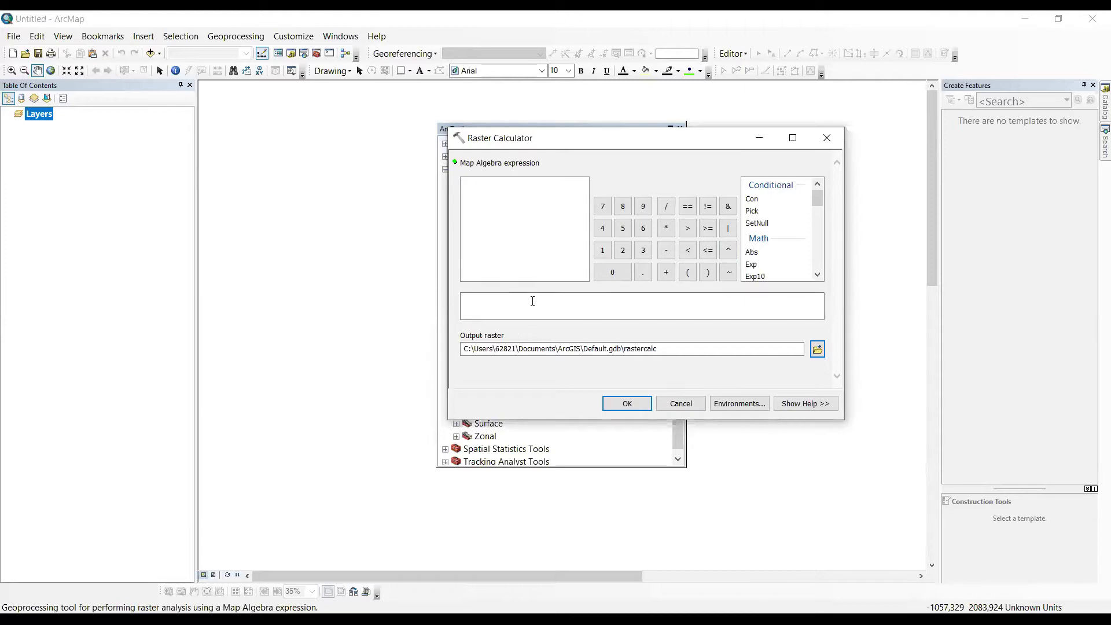
{"action": "left_click", "coordinate": [596, 312]}
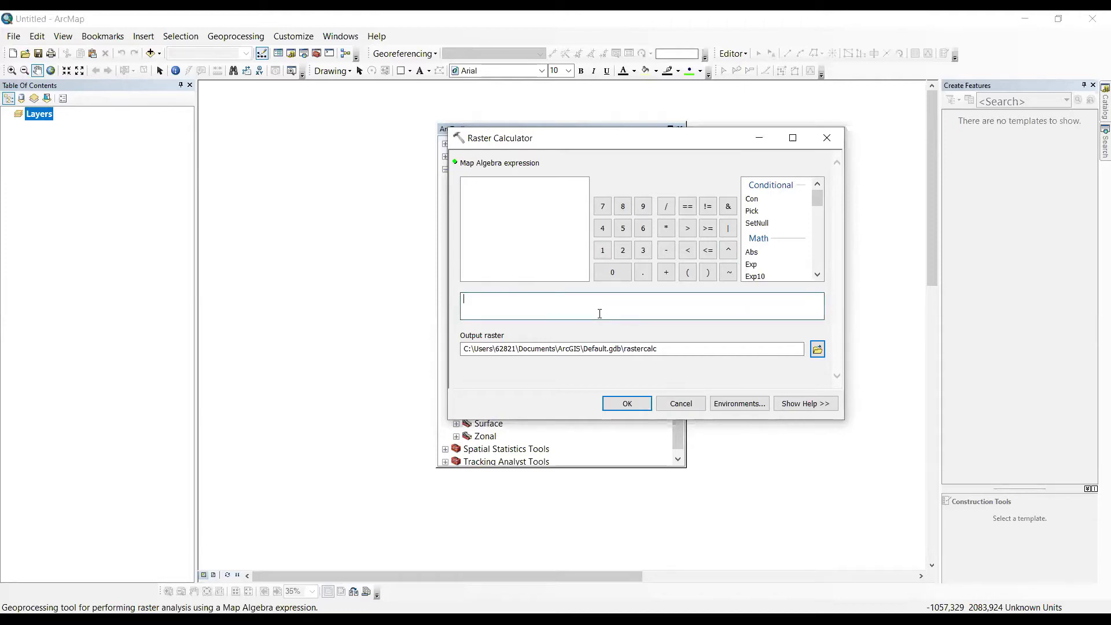
{"action": "left_click", "coordinate": [830, 141]}
{"action": "scroll", "coordinate": [539, 382], "scroll_direction": "down", "scroll_amount": 1}
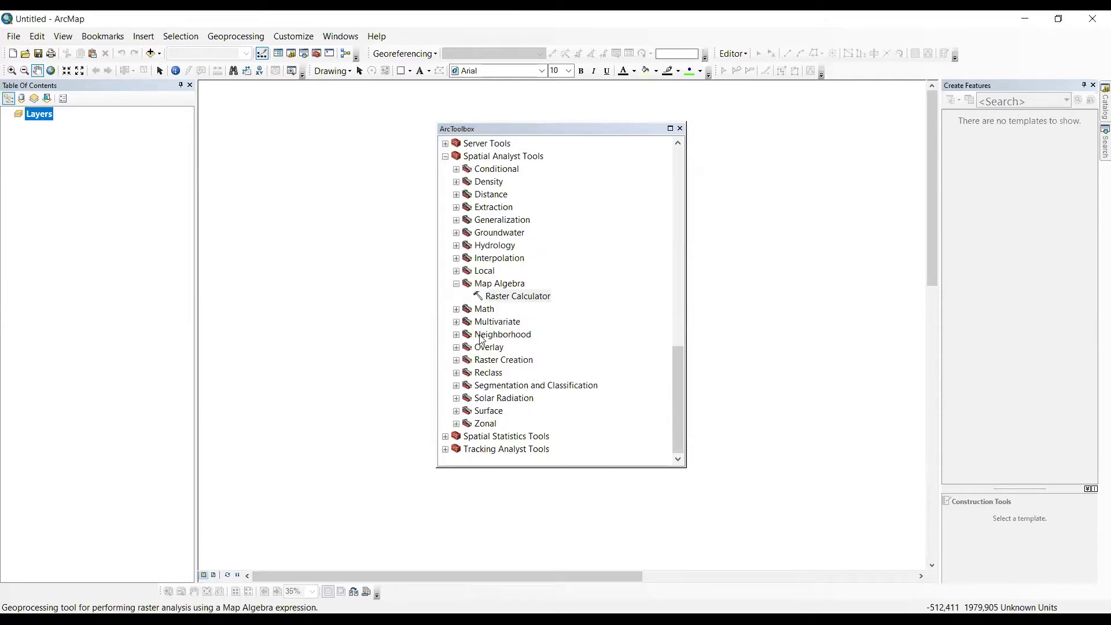
Review the tools in the Math toolset of Spatial Analyst and collapse the toolset
{"action": "left_click", "coordinate": [456, 309]}
{"action": "scroll", "coordinate": [481, 261], "scroll_direction": "down", "scroll_amount": 2}
{"action": "scroll", "coordinate": [478, 265], "scroll_direction": "up", "scroll_amount": 2}
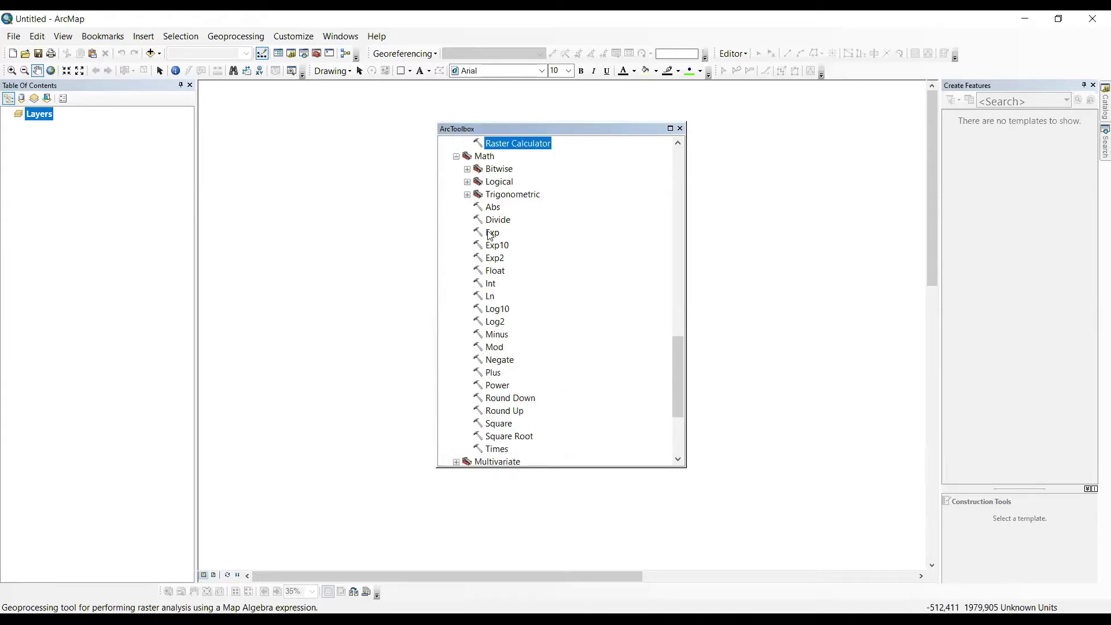
{"action": "left_click", "coordinate": [456, 156]}
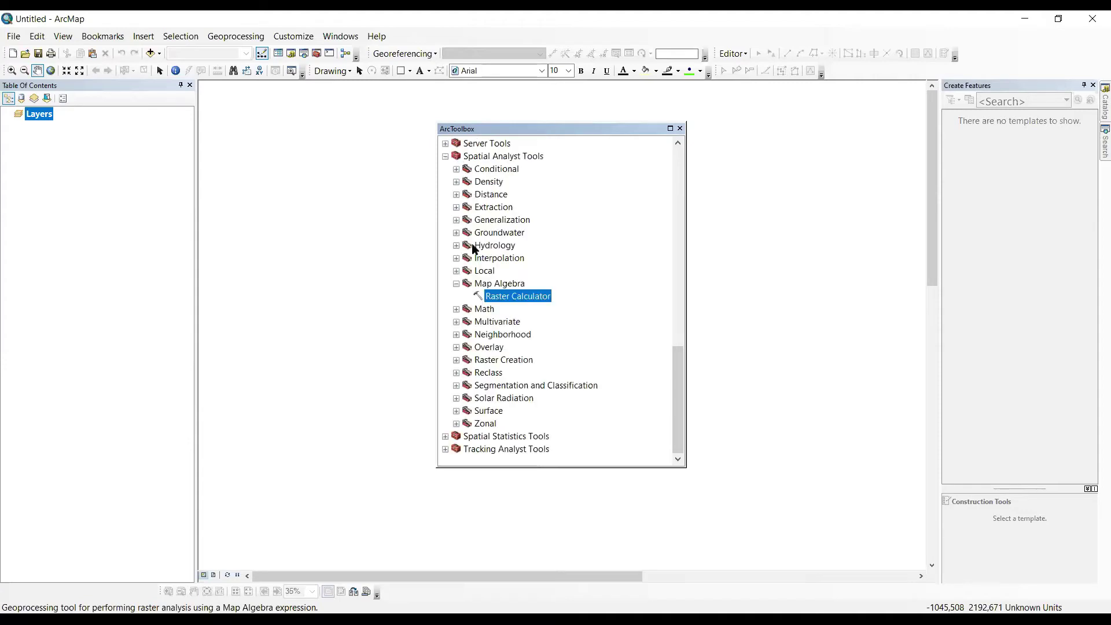
Review the tools in the Raster Creation and Overlay toolsets of Spatial Analyst, and collapse both toolsets
{"action": "left_click", "coordinate": [457, 360]}
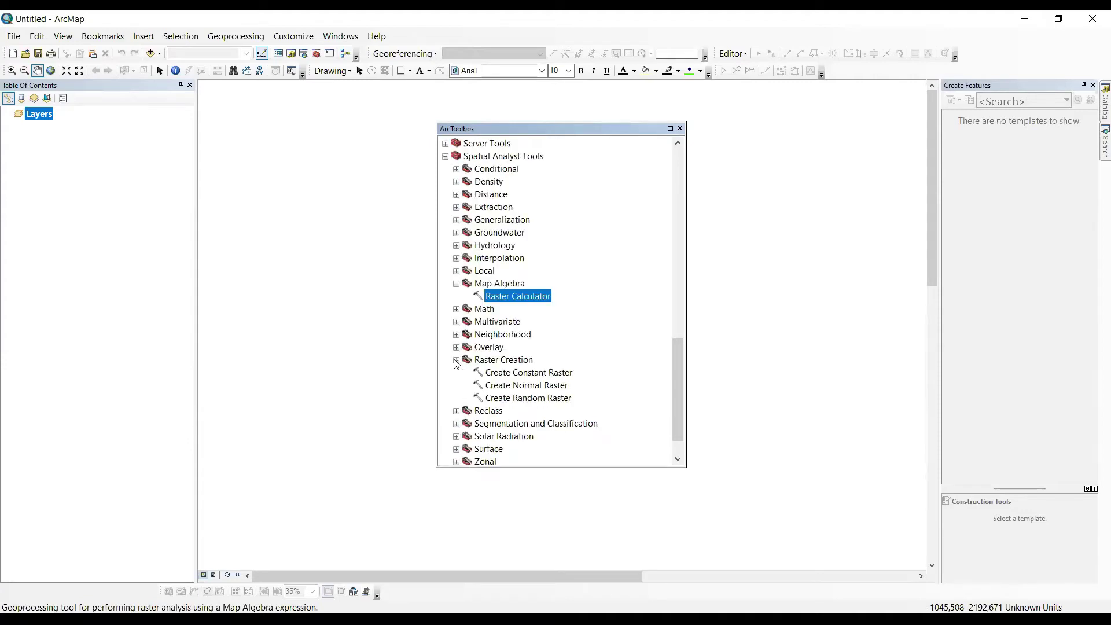
{"action": "left_click", "coordinate": [456, 360]}
{"action": "left_click", "coordinate": [456, 348]}
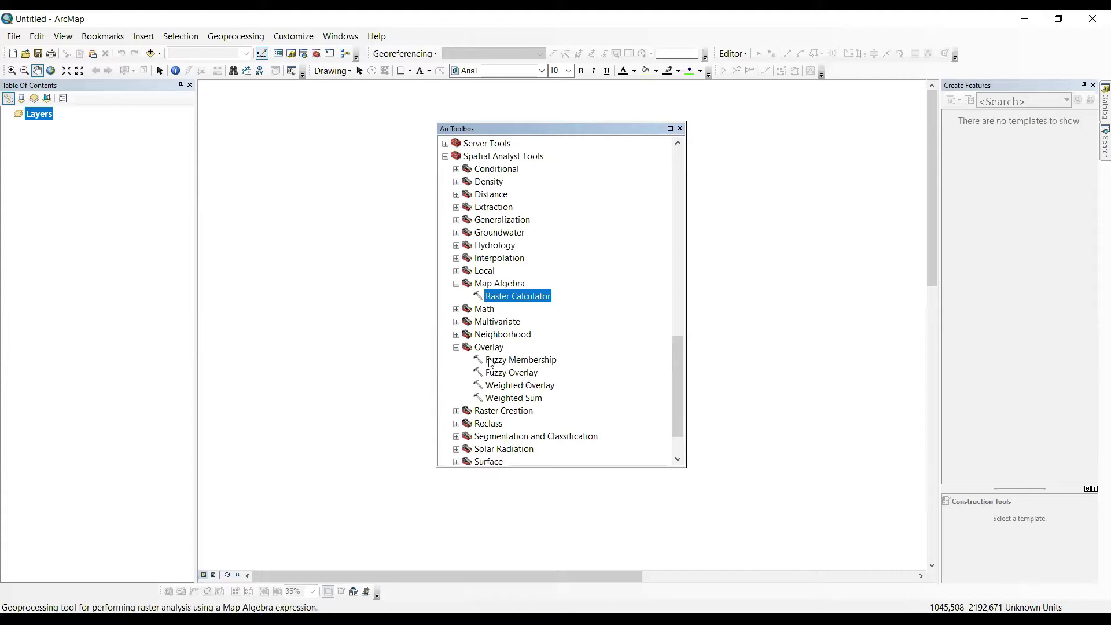
{"action": "left_click", "coordinate": [456, 348]}
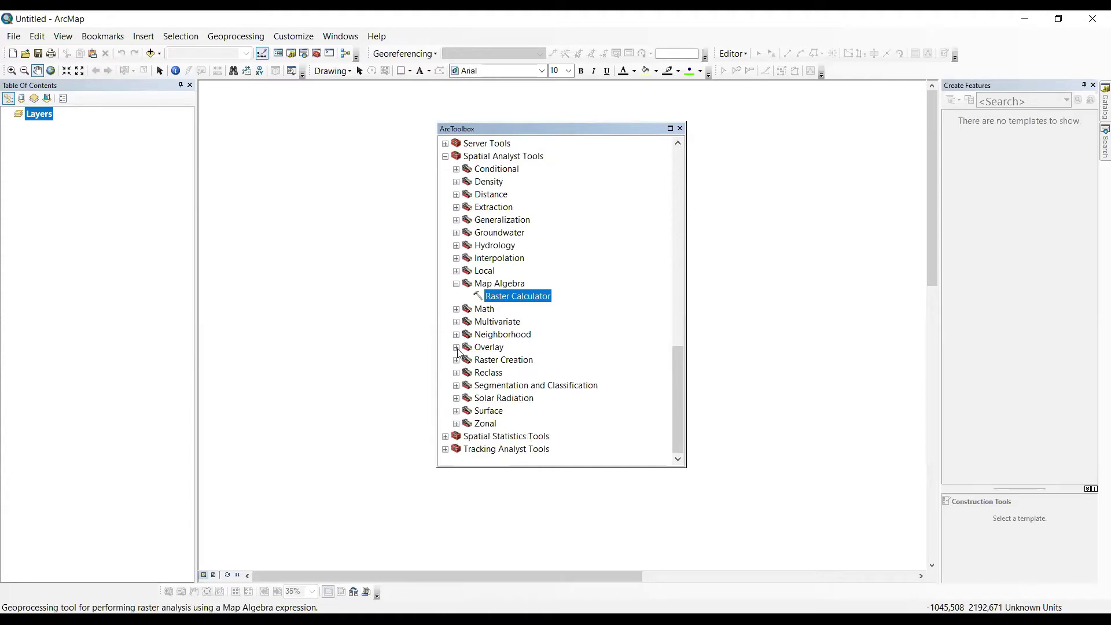
Examine the Surface and Reclass toolsets of Spatial Analyst, including the Rescale by Function and Reclassify tools
{"action": "left_click", "coordinate": [457, 411]}
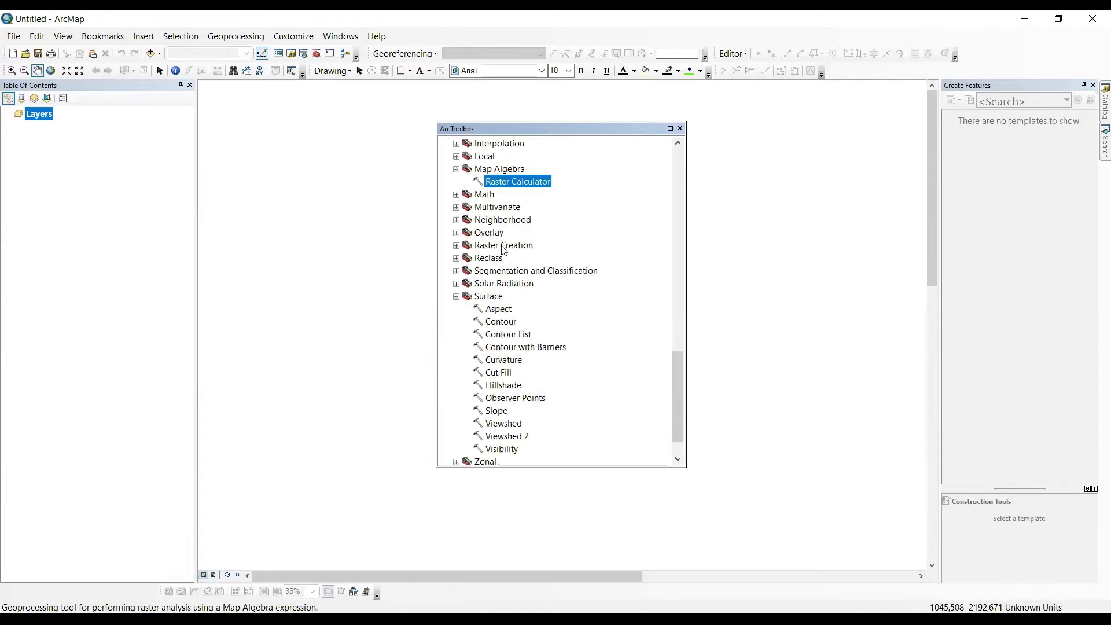
{"action": "left_click", "coordinate": [458, 259]}
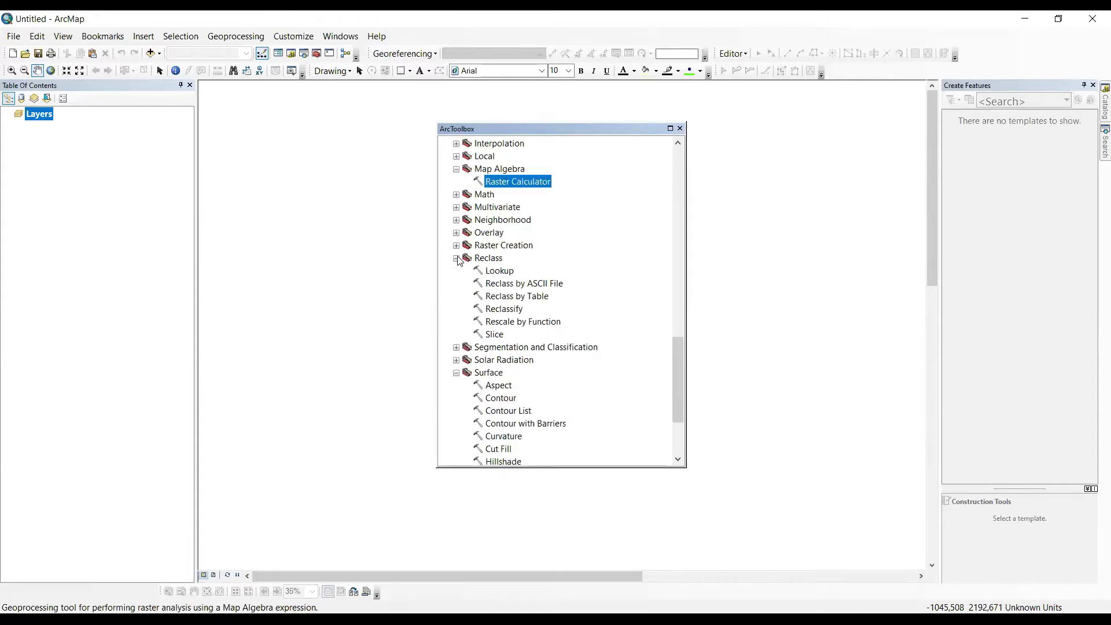
{"action": "left_click", "coordinate": [496, 311]}
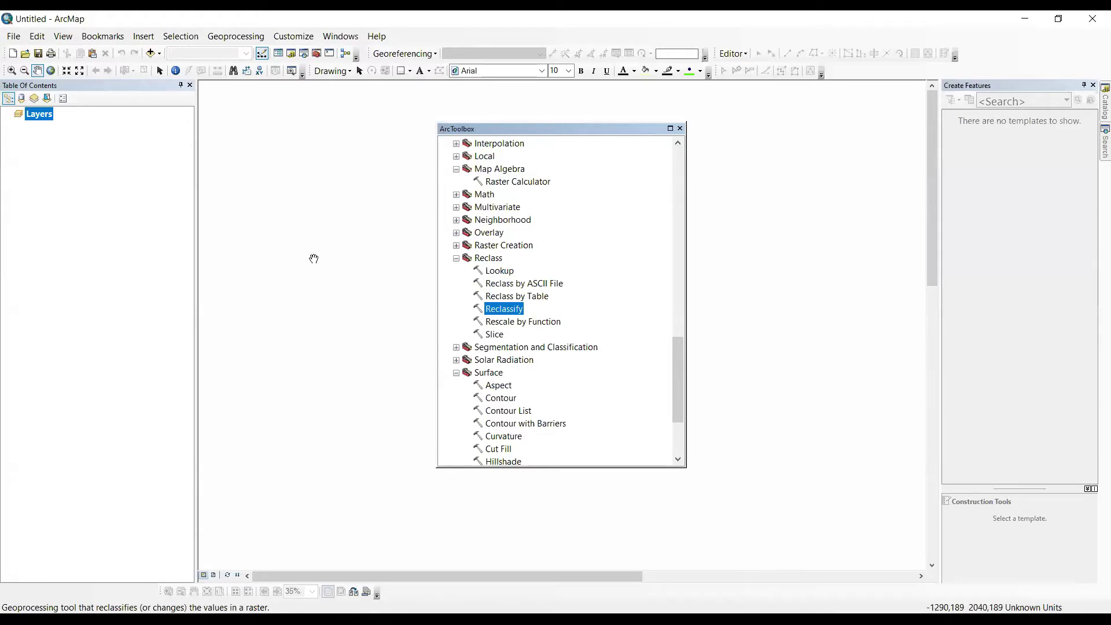
{"action": "left_click", "coordinate": [508, 322]}
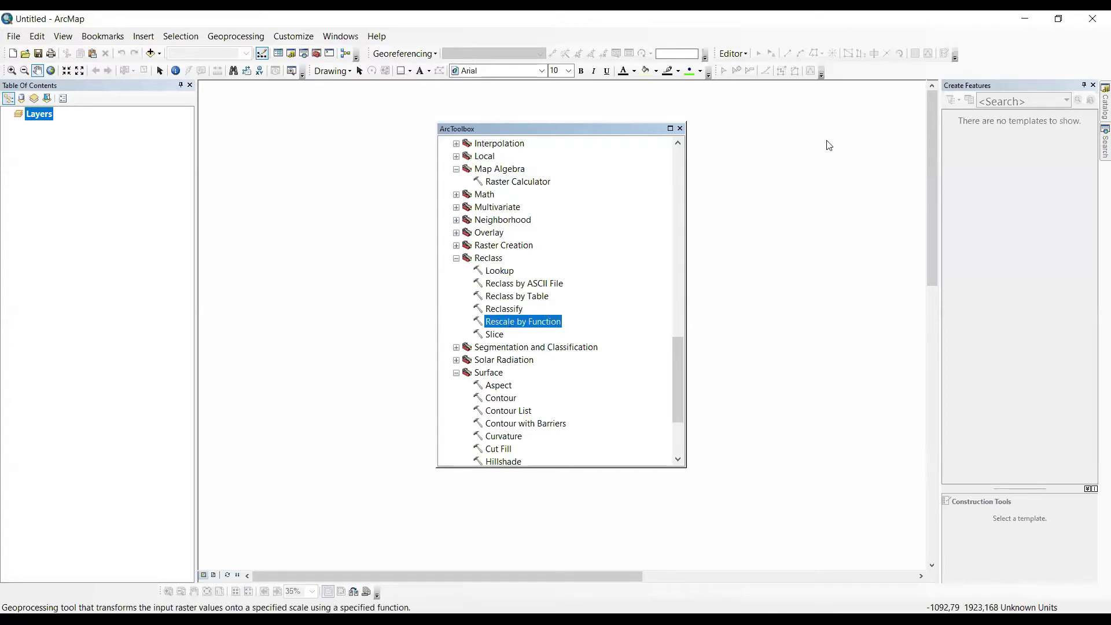
{"action": "left_click", "coordinate": [832, 136]}
{"action": "left_click", "coordinate": [496, 313]}
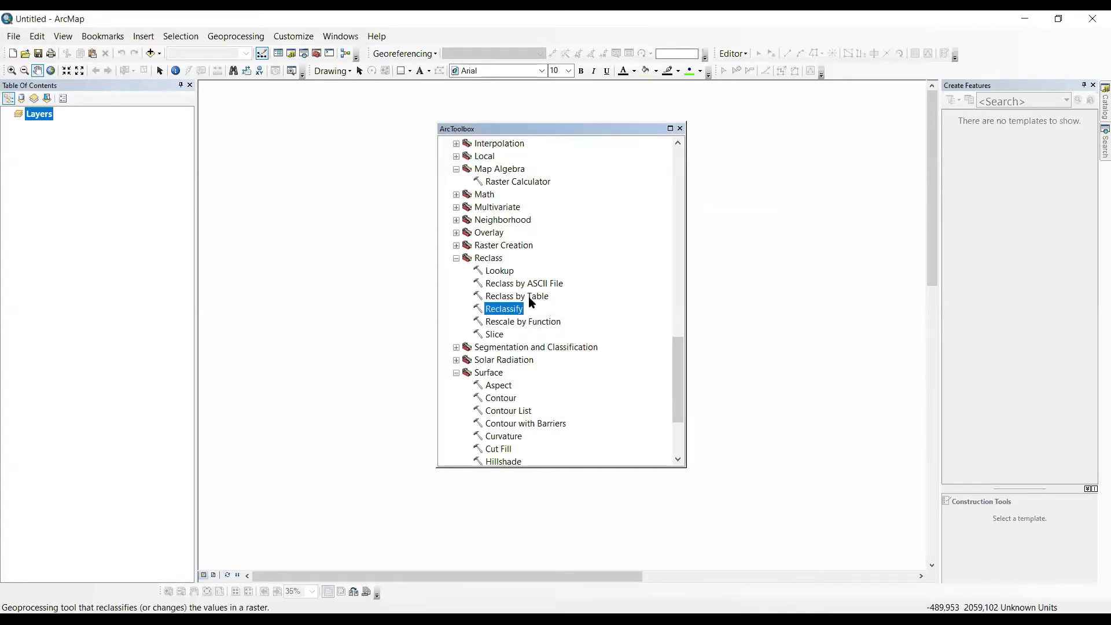
{"action": "scroll", "coordinate": [531, 311], "scroll_direction": "down", "scroll_amount": 3}
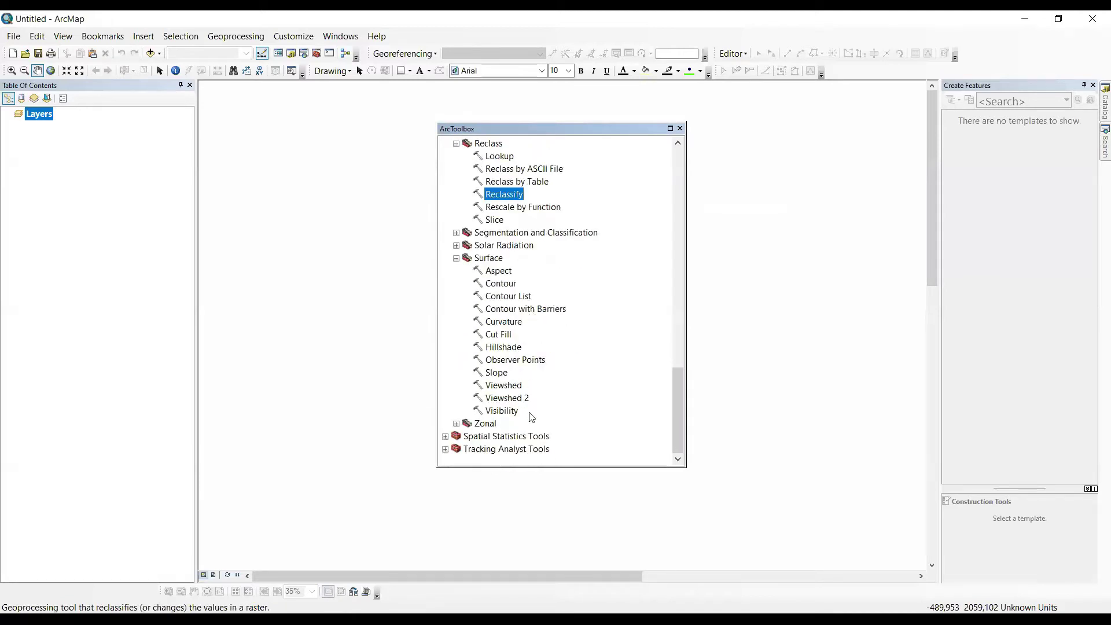
Review the Spatial Statistics toolsets and the tools in the Rendering toolset, and collapse the Spatial Statistics toolbox
{"action": "left_click", "coordinate": [445, 437]}
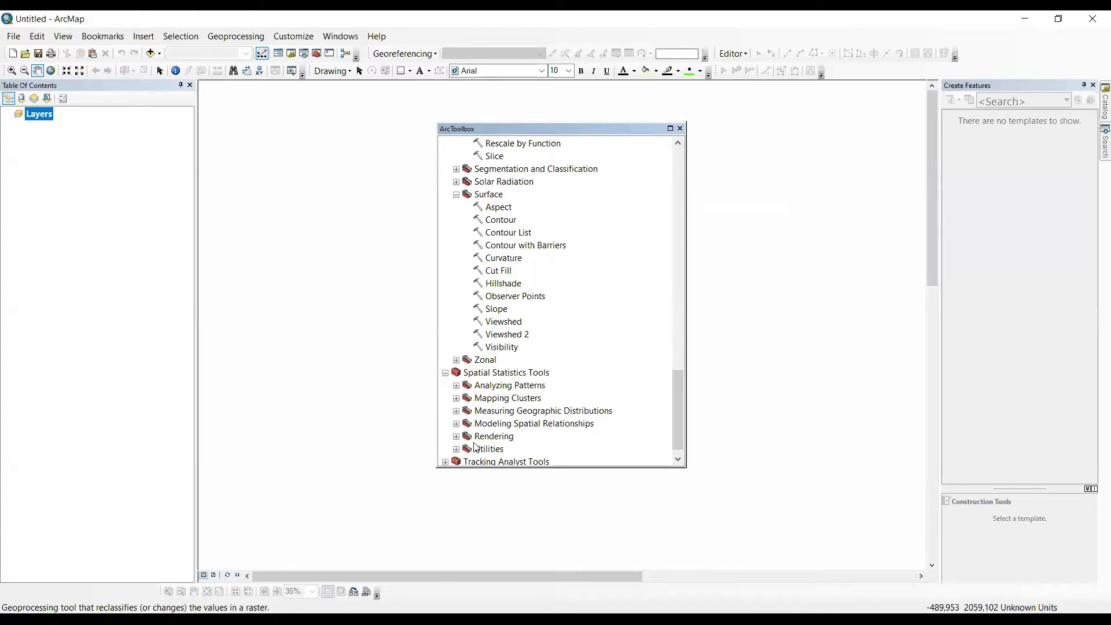
{"action": "left_click", "coordinate": [457, 436]}
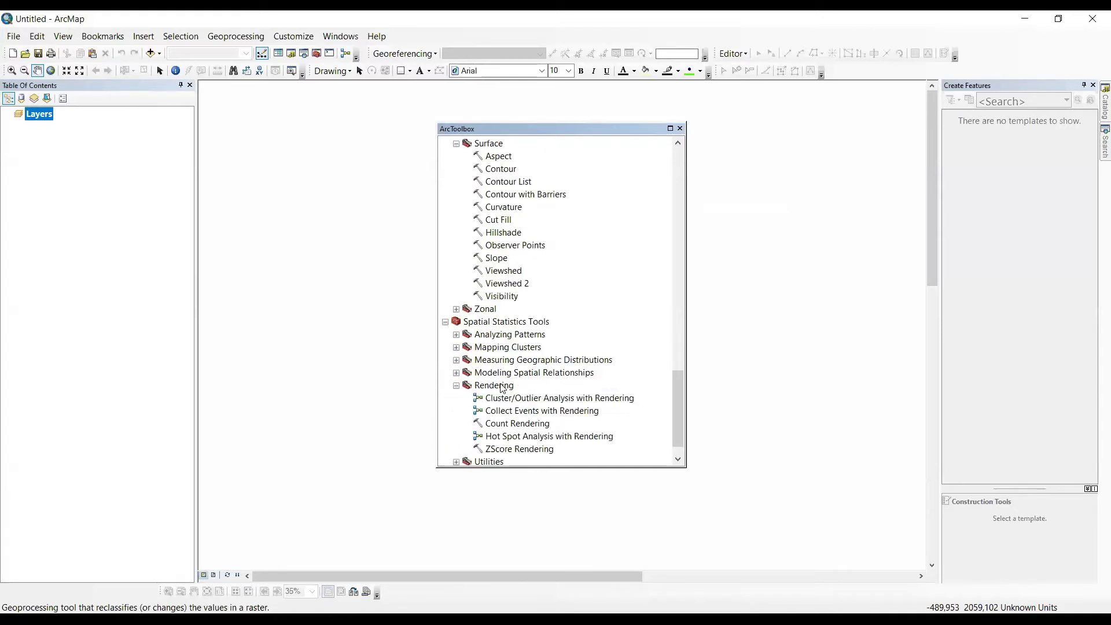
{"action": "scroll", "coordinate": [502, 389], "scroll_direction": "down", "scroll_amount": 1}
{"action": "scroll", "coordinate": [502, 391], "scroll_direction": "up", "scroll_amount": 1}
{"action": "scroll", "coordinate": [500, 385], "scroll_direction": "up", "scroll_amount": 1}
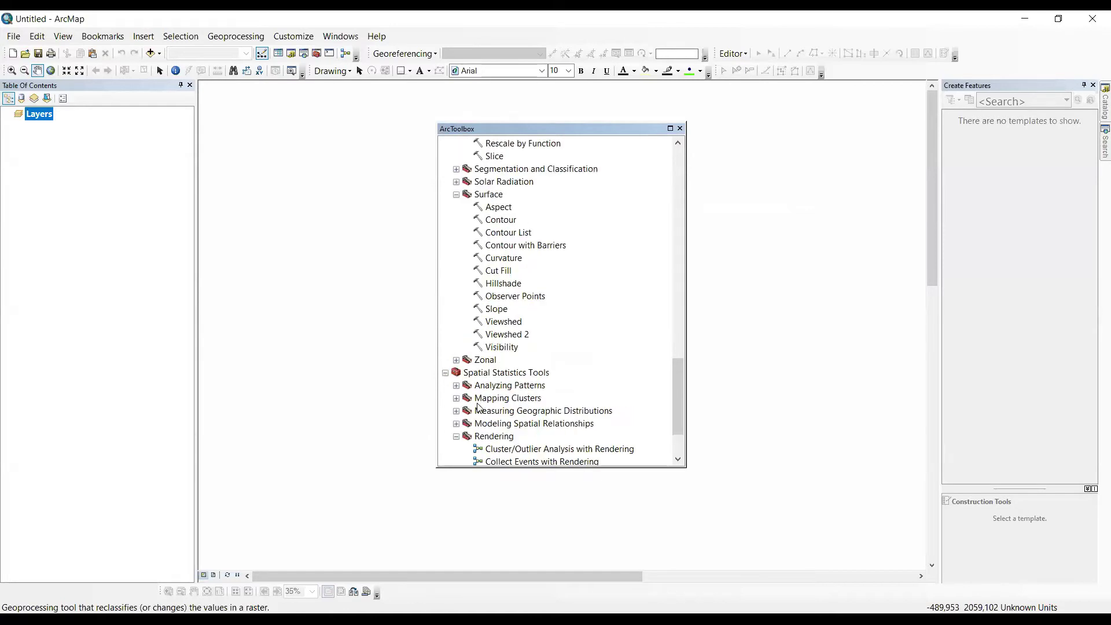
{"action": "left_click", "coordinate": [445, 377]}
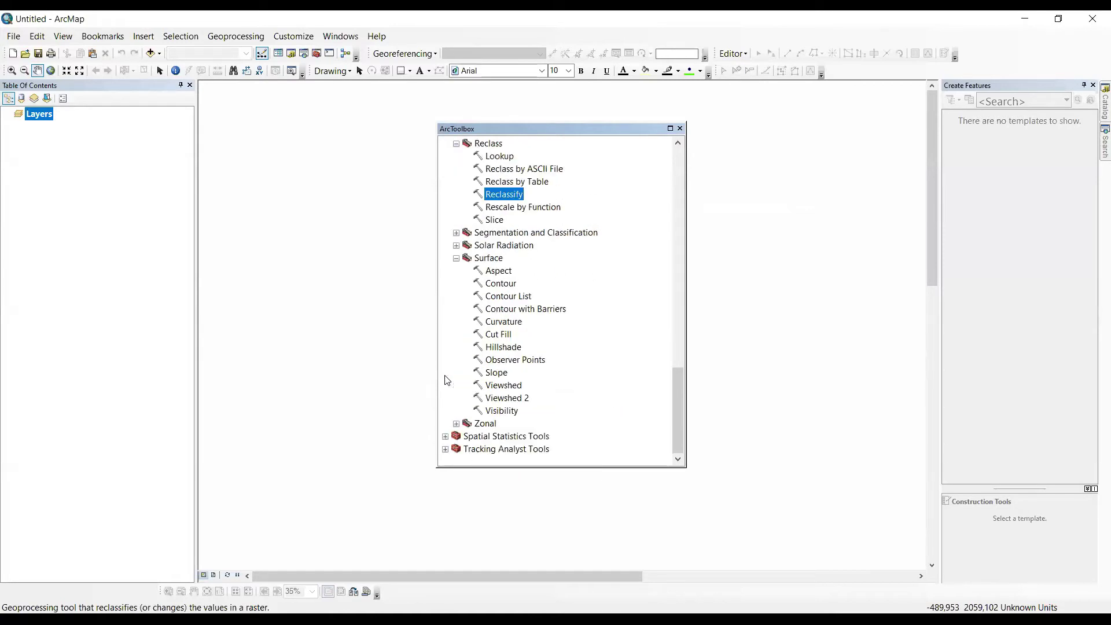
Review the tools in the Tracking Analyst toolbox and close ArcToolbox
{"action": "left_click", "coordinate": [446, 449]}
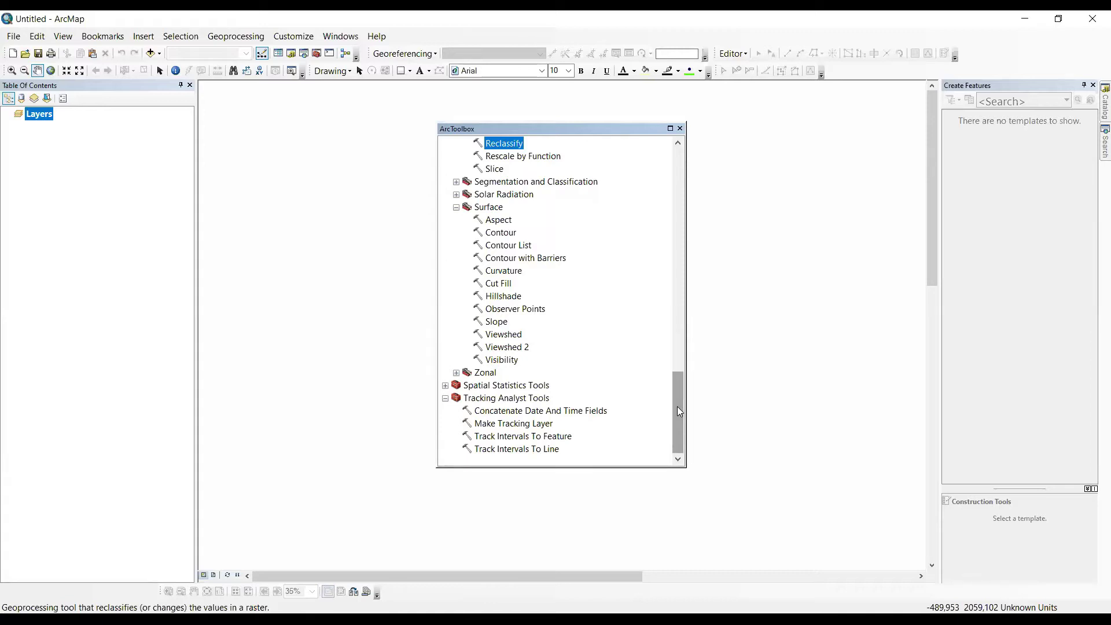
{"action": "scroll", "coordinate": [679, 399], "scroll_direction": "up", "scroll_amount": 1}
{"action": "scroll", "coordinate": [680, 384], "scroll_direction": "down", "scroll_amount": 1}
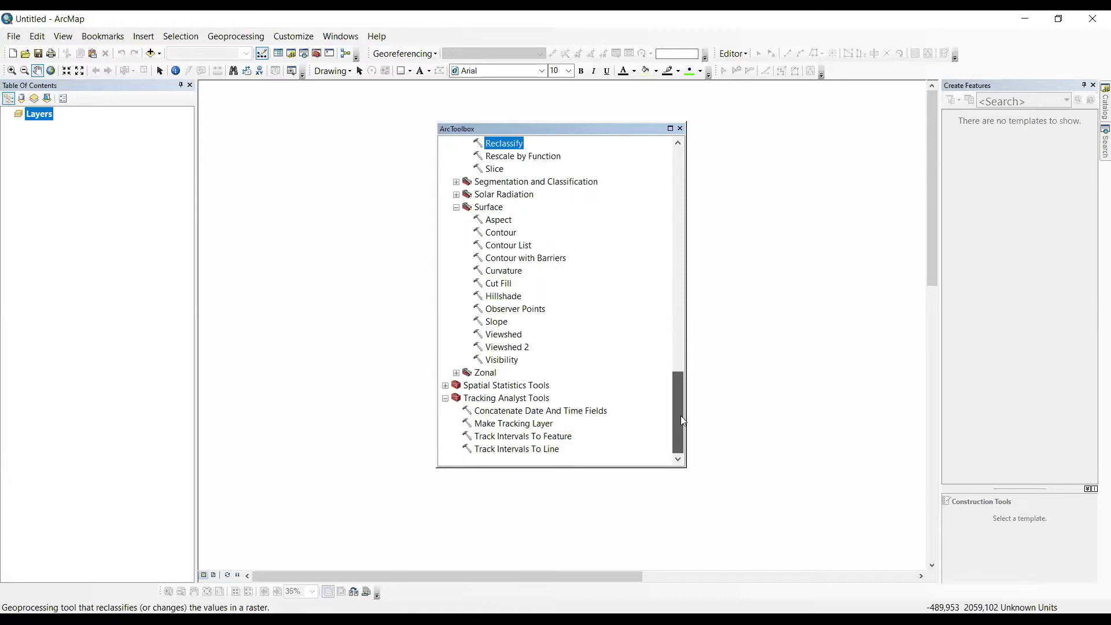
{"action": "left_click", "coordinate": [680, 128]}
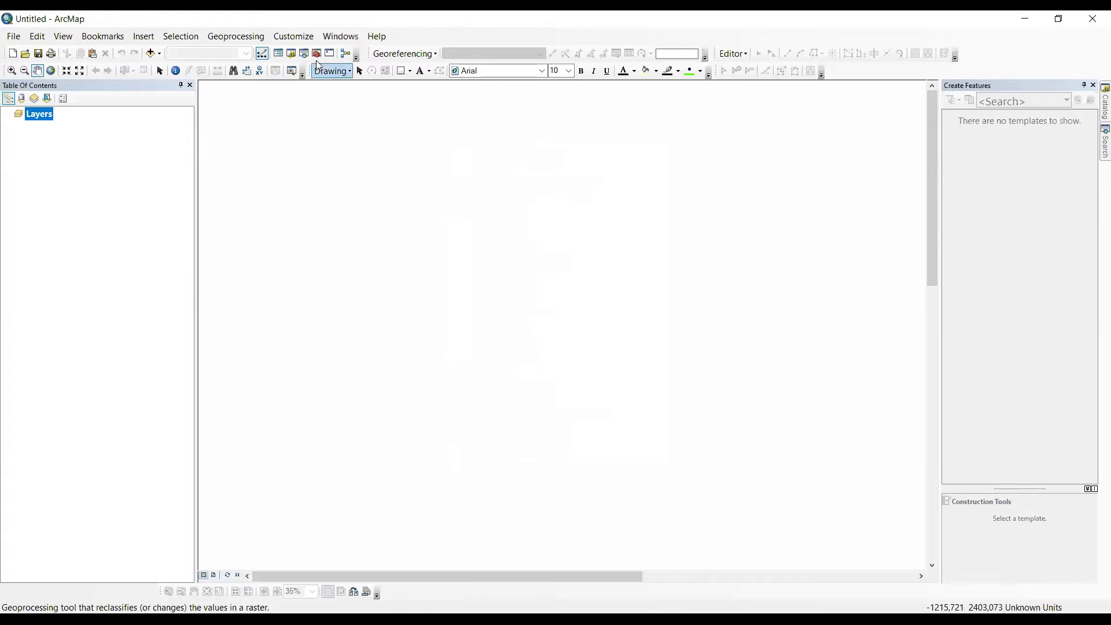
Look over the list of toolbars that can be shown or hidden, without changing any of them
{"action": "left_click", "coordinate": [240, 36]}
{"action": "left_click", "coordinate": [287, 36]}
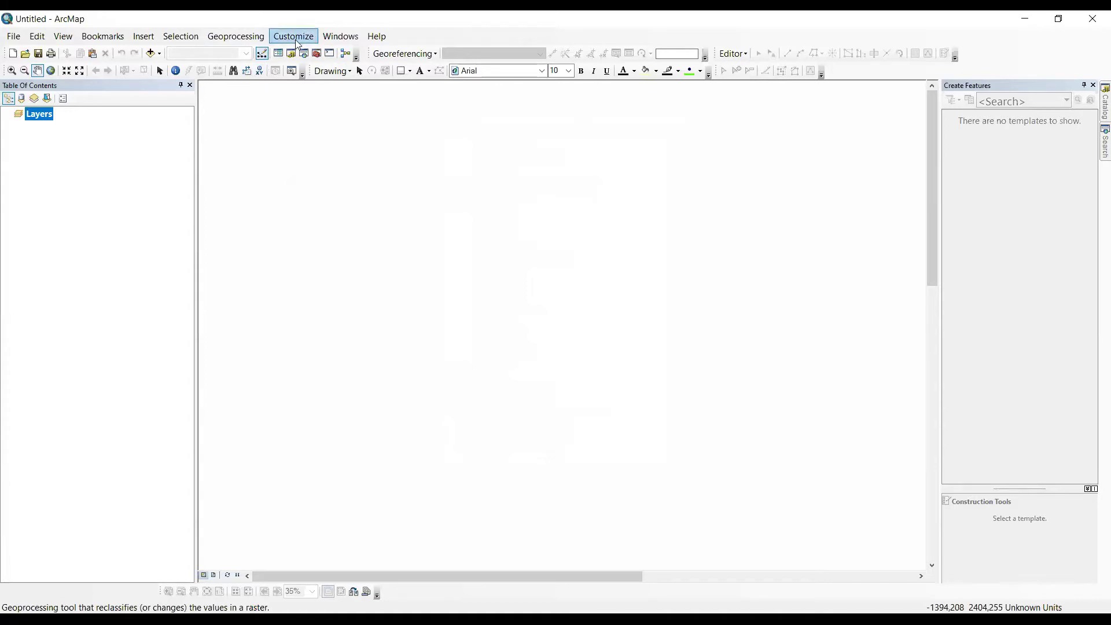
{"action": "left_click", "coordinate": [299, 38]}
{"action": "mouse_move", "coordinate": [316, 56]}
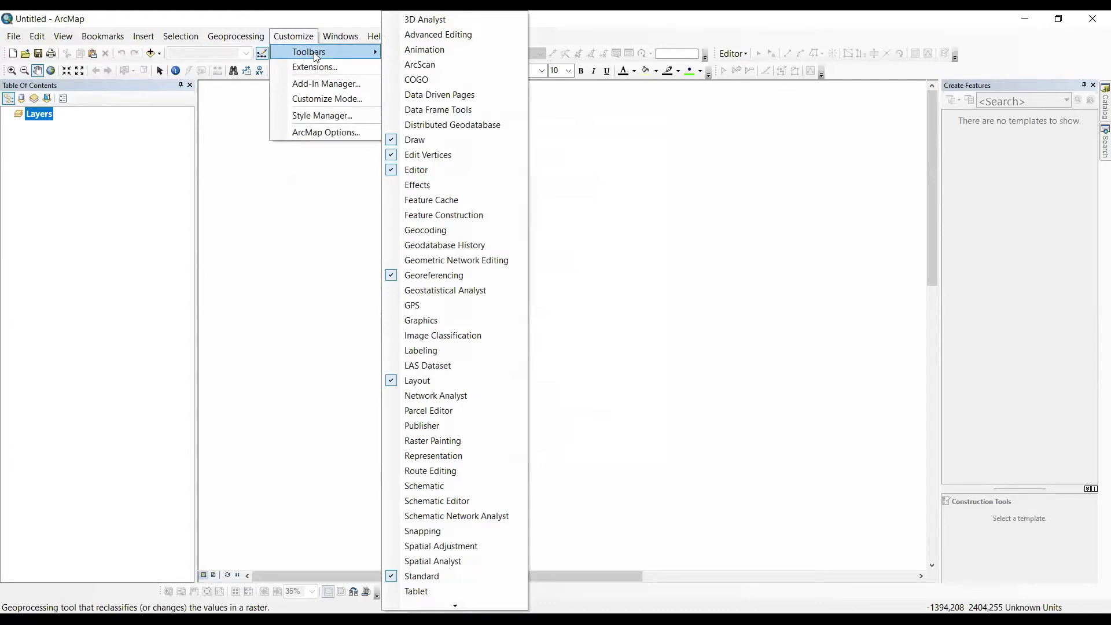
{"action": "left_click", "coordinate": [616, 144]}
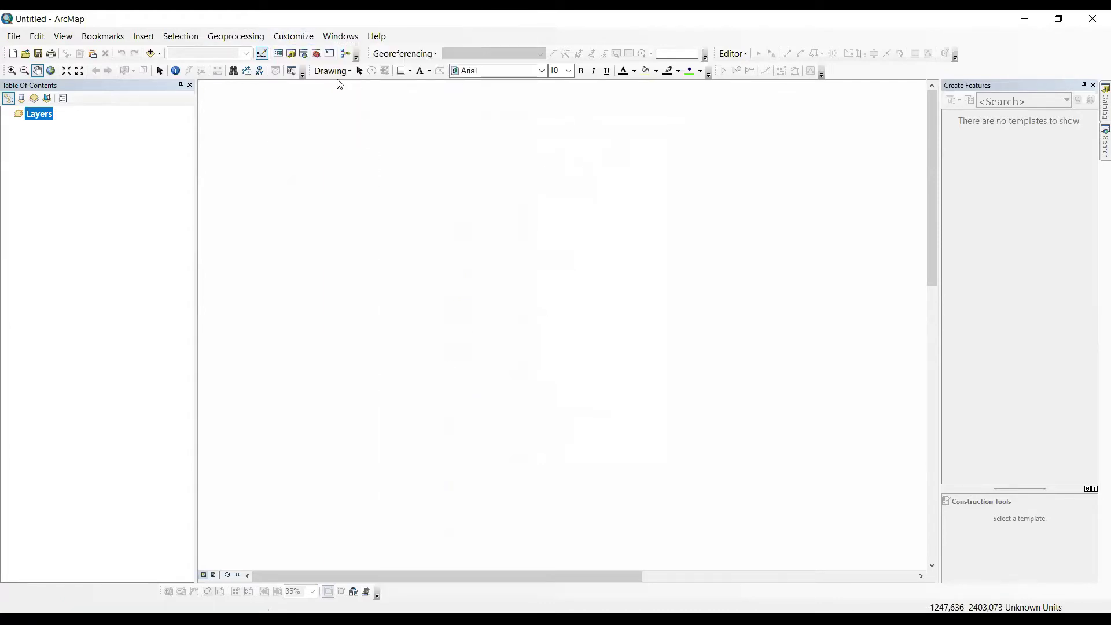
Show the 3D Analyst toolbar
{"action": "mouse_move", "coordinate": [312, 71]}
{"action": "left_mouse_down"}
{"action": "mouse_move", "coordinate": [354, 261]}
{"action": "mouse_move", "coordinate": [340, 293]}
{"action": "mouse_move", "coordinate": [373, 268]}
{"action": "mouse_move", "coordinate": [364, 303]}
{"action": "mouse_move", "coordinate": [308, 75]}
{"action": "left_mouse_up"}
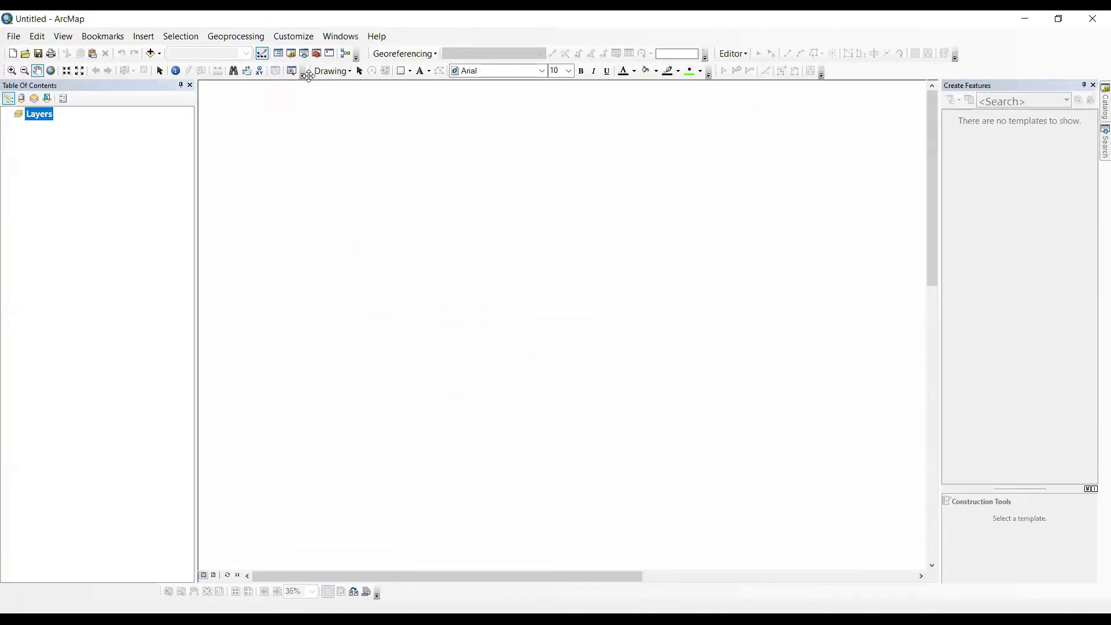
{"action": "left_click", "coordinate": [293, 36]}
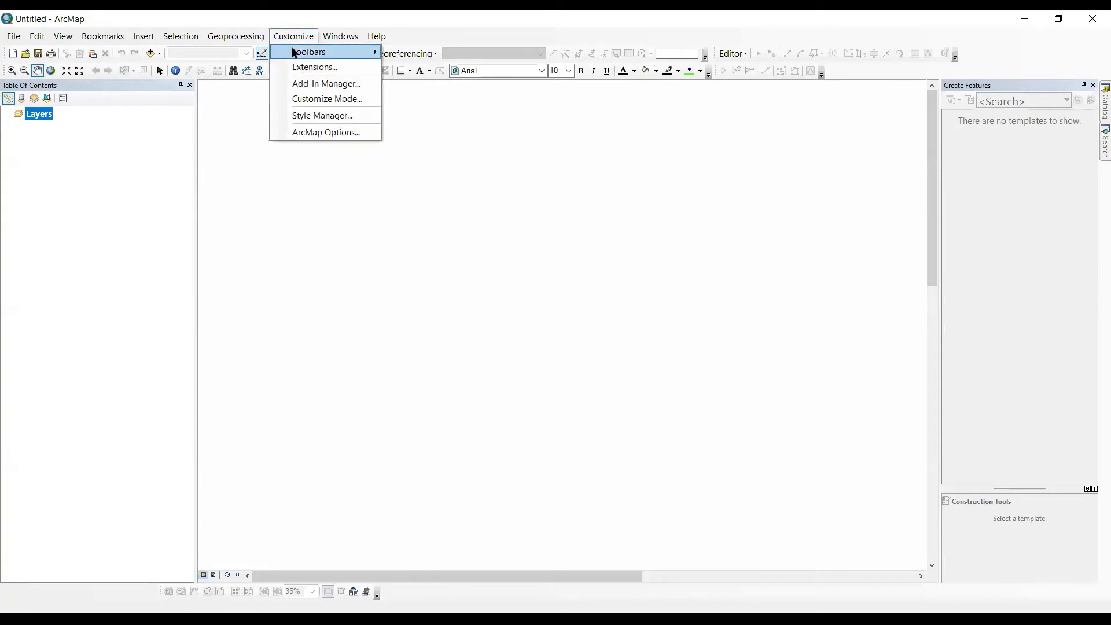
{"action": "mouse_move", "coordinate": [301, 52]}
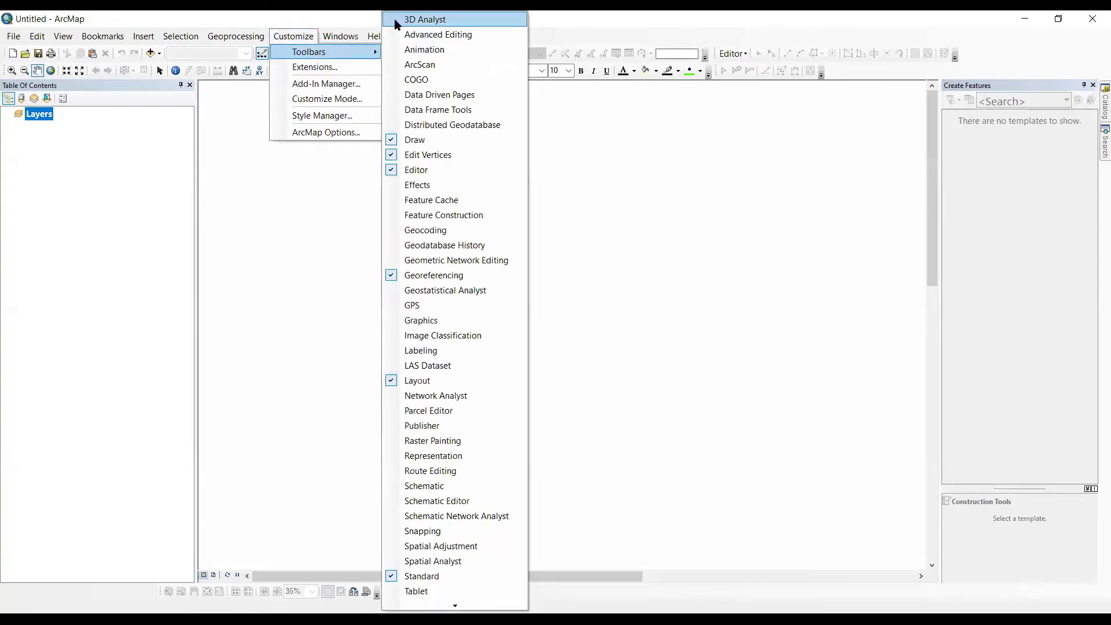
{"action": "left_click", "coordinate": [396, 21]}
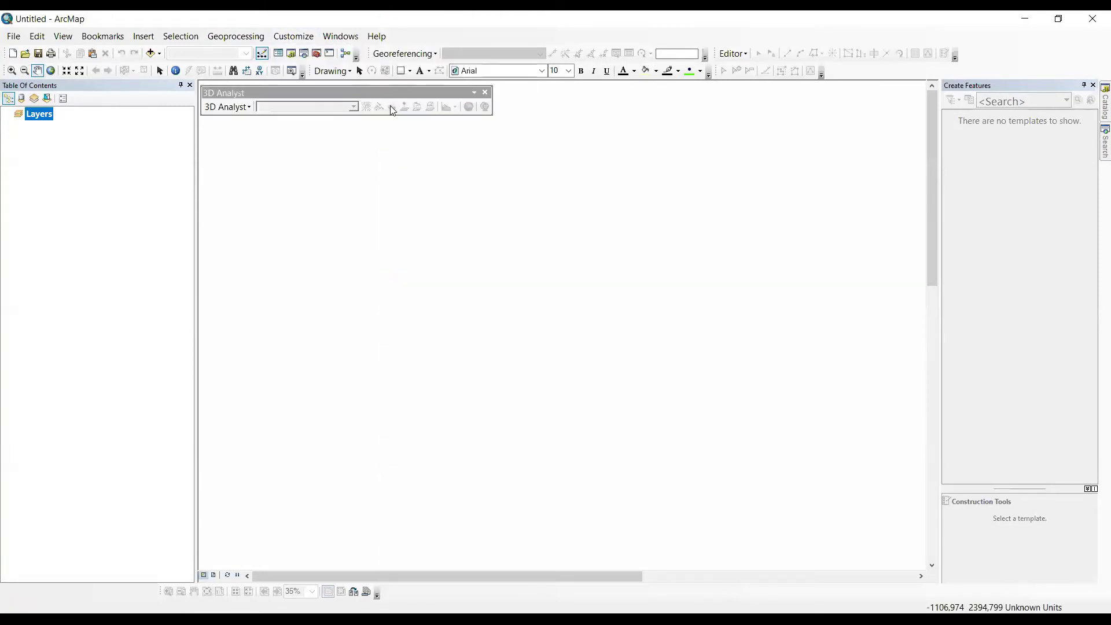
Move the 3D Analyst toolbar over the map area and close it
{"action": "left_click_drag", "start_coordinate": [288, 93], "coordinate": [455, 150]}
{"action": "left_click", "coordinate": [652, 149]}
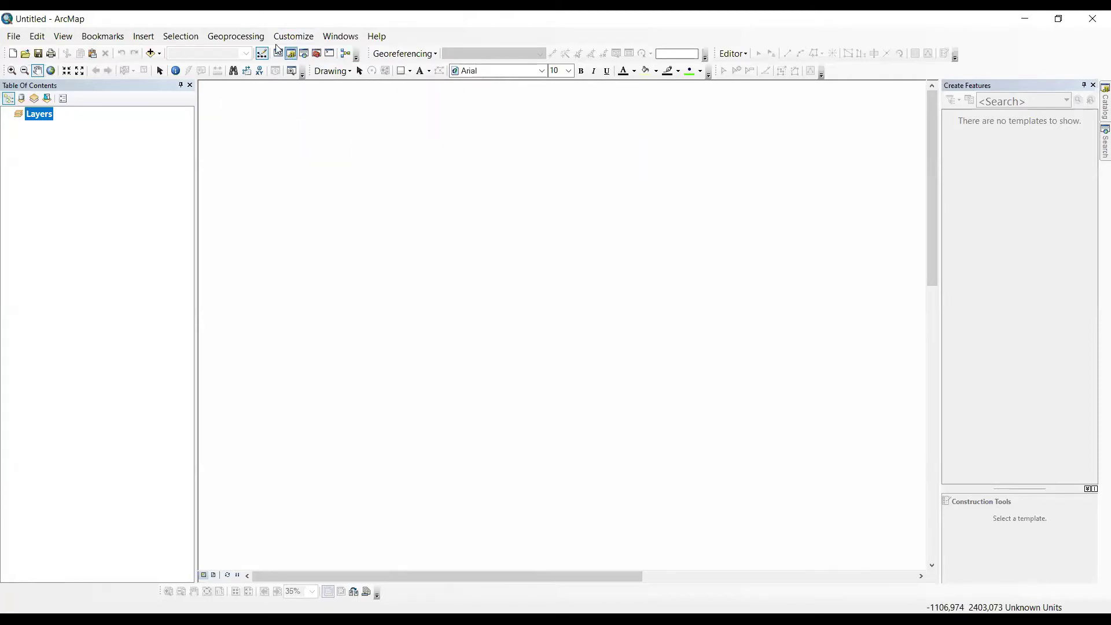
Show the Animation toolbar, move it over the middle of the map area for a look, and close it
{"action": "left_click", "coordinate": [293, 36]}
{"action": "mouse_move", "coordinate": [310, 51]}
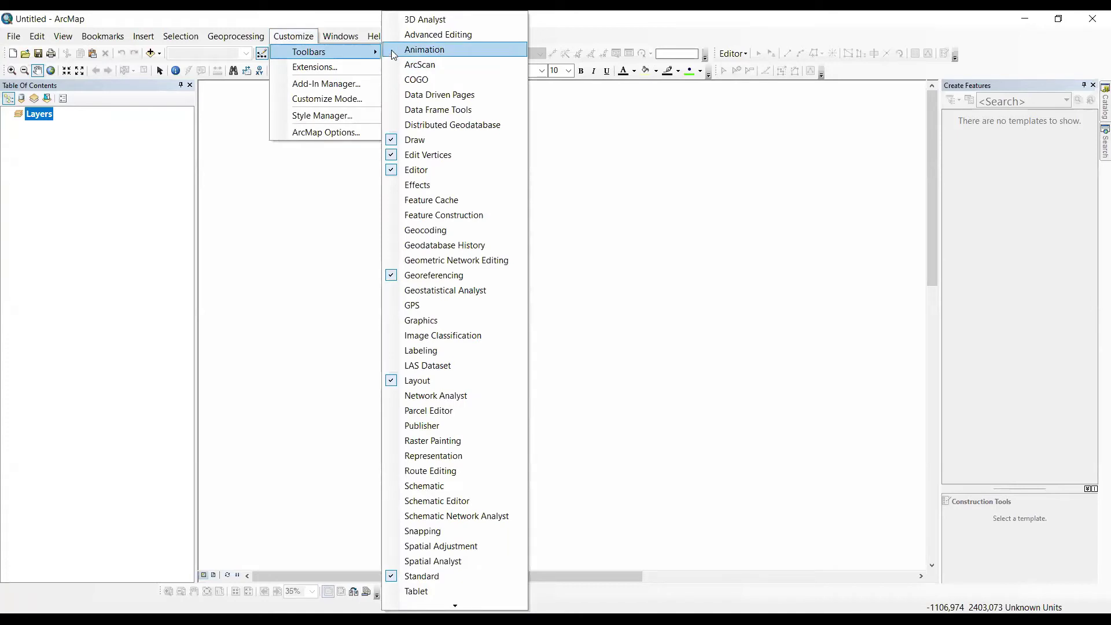
{"action": "left_click", "coordinate": [393, 55]}
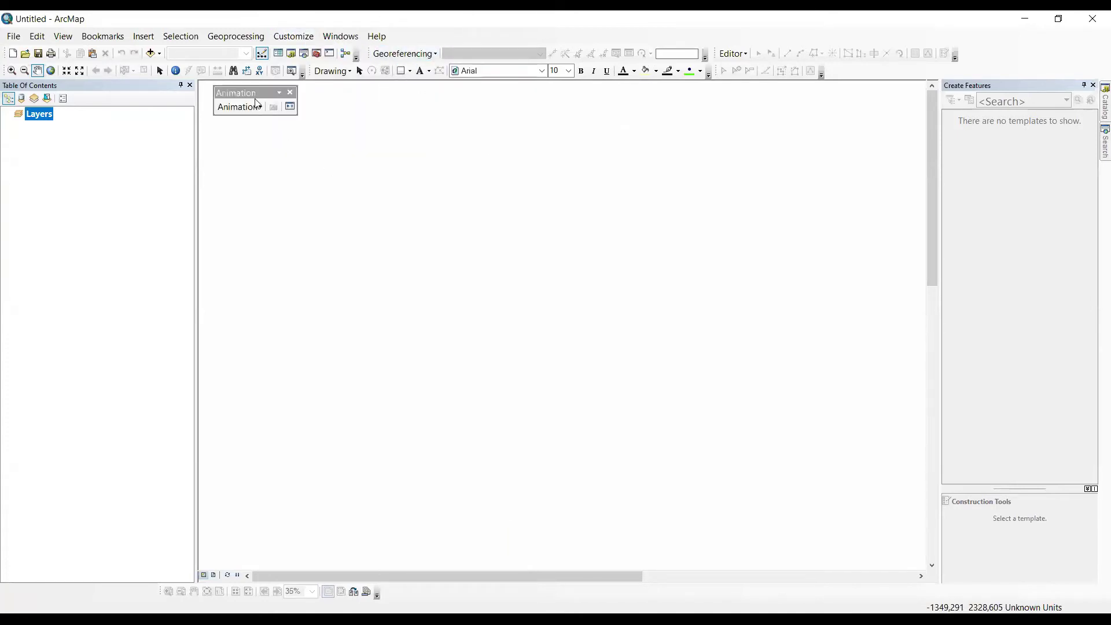
{"action": "left_click_drag", "start_coordinate": [253, 99], "coordinate": [592, 230]}
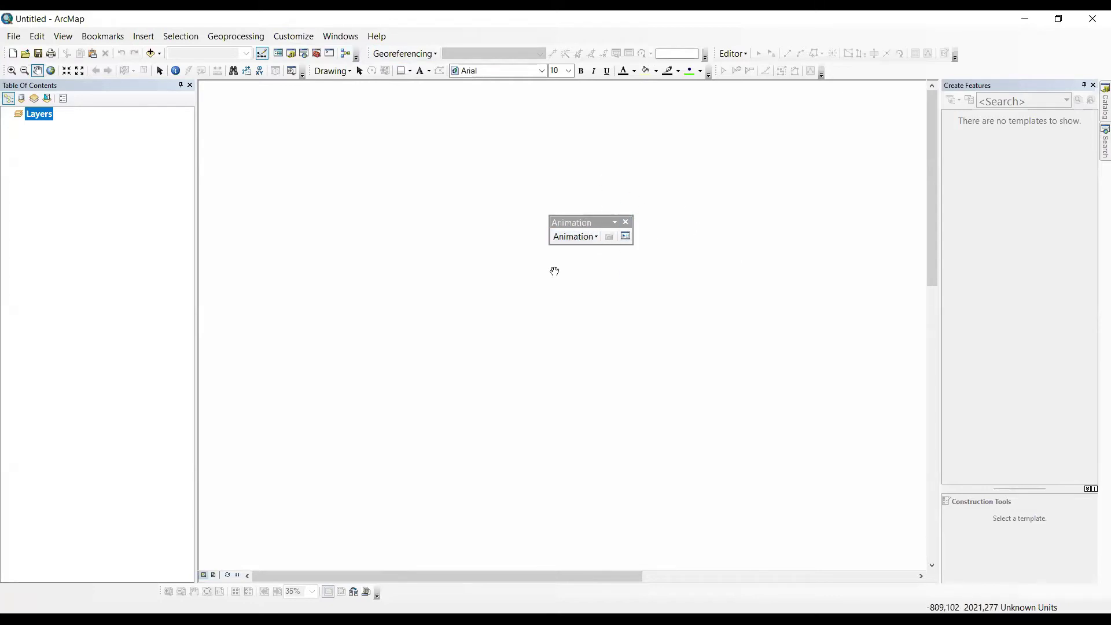
{"action": "left_click", "coordinate": [627, 224]}
Show the Effects toolbar, move it over the map area to view its controls, and close it
{"action": "left_click", "coordinate": [295, 38]}
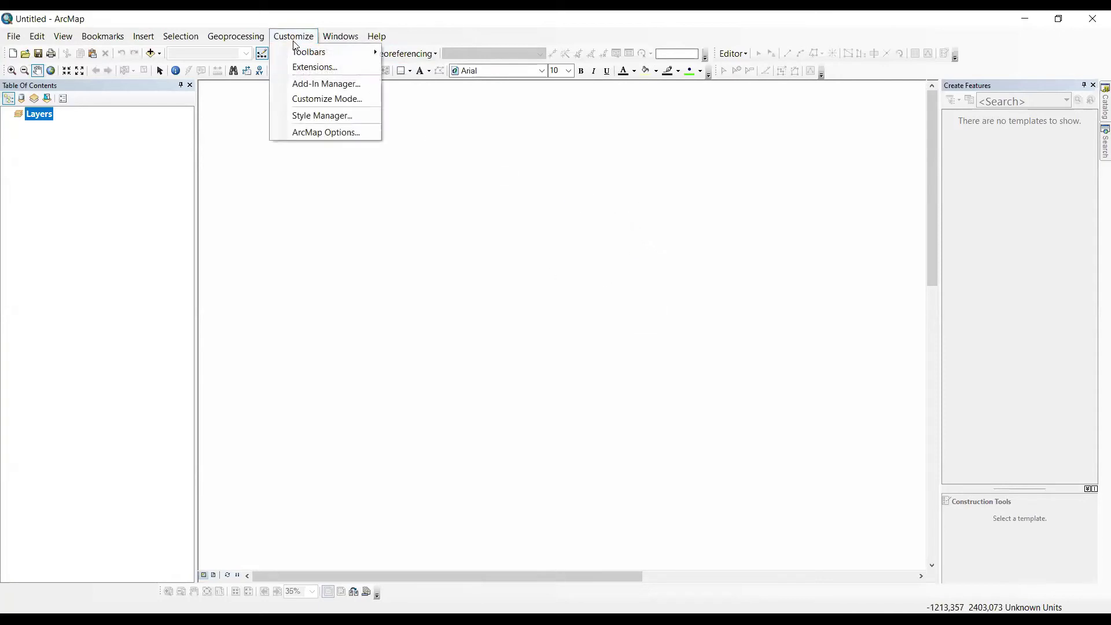
{"action": "mouse_move", "coordinate": [309, 52]}
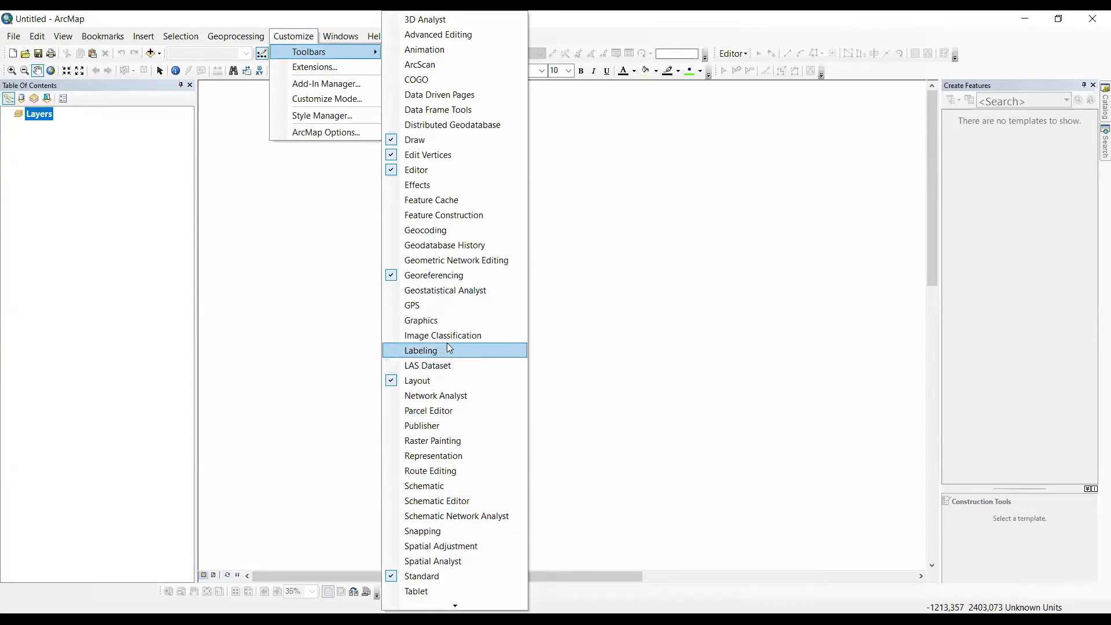
{"action": "left_click", "coordinate": [428, 188]}
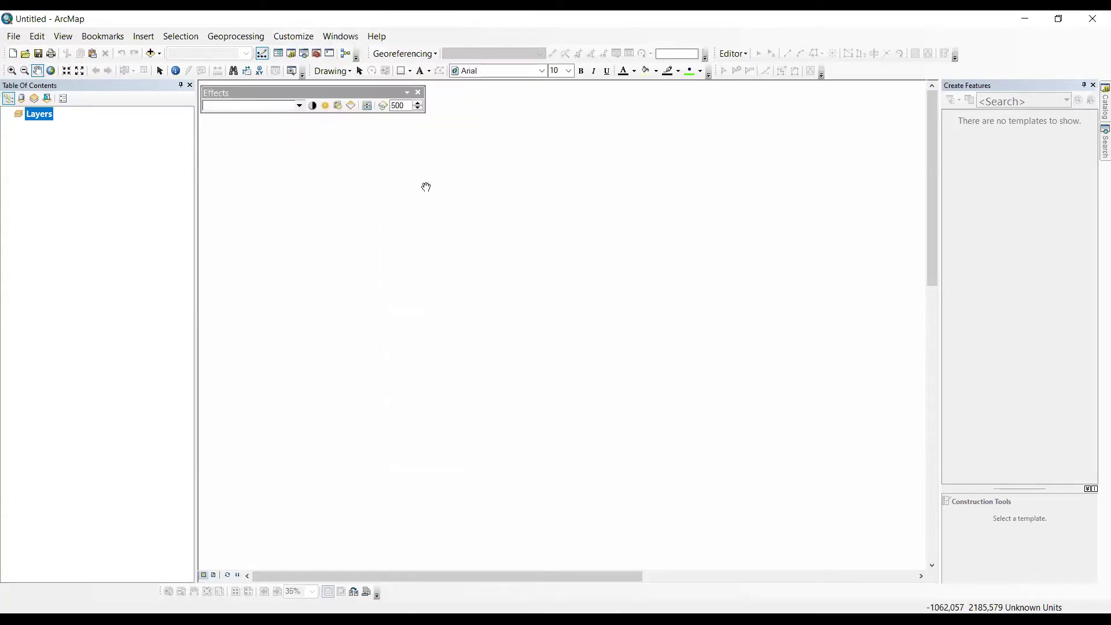
{"action": "left_click_drag", "start_coordinate": [327, 101], "coordinate": [590, 214]}
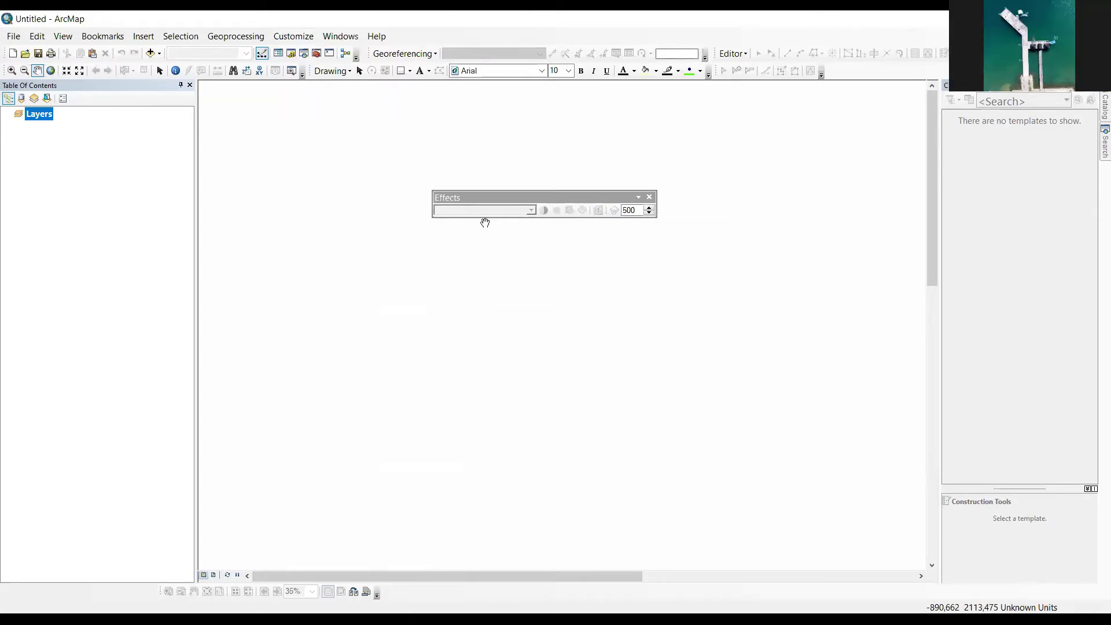
{"action": "left_click", "coordinate": [650, 197]}
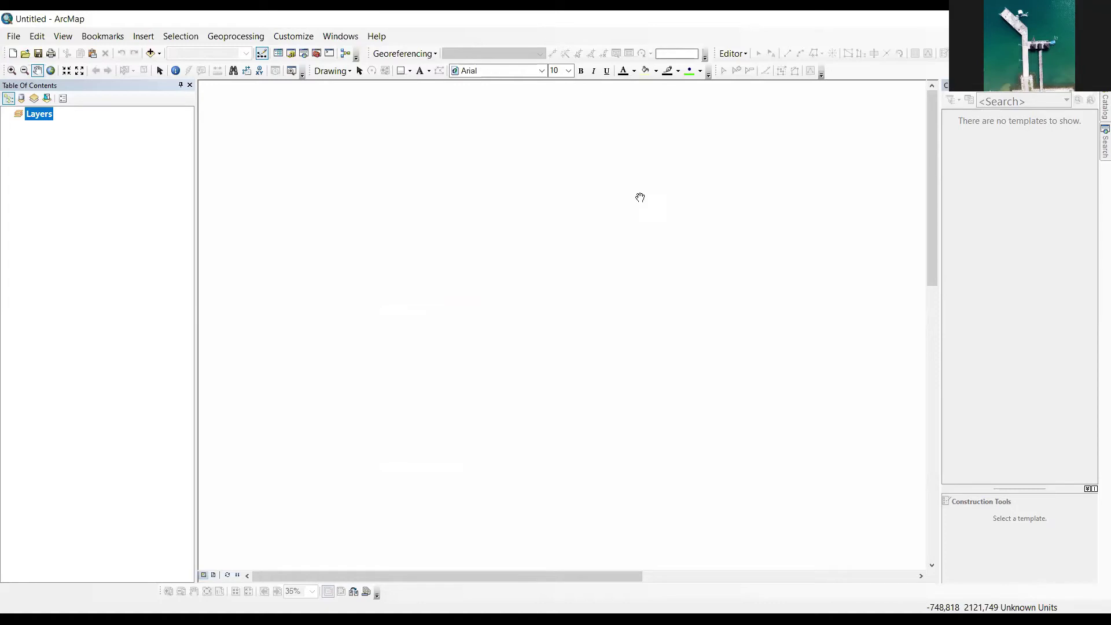
Show the Topology toolbar, move it over the map area to view its tools, and close it
{"action": "left_click", "coordinate": [293, 36]}
{"action": "mouse_move", "coordinate": [338, 58]}
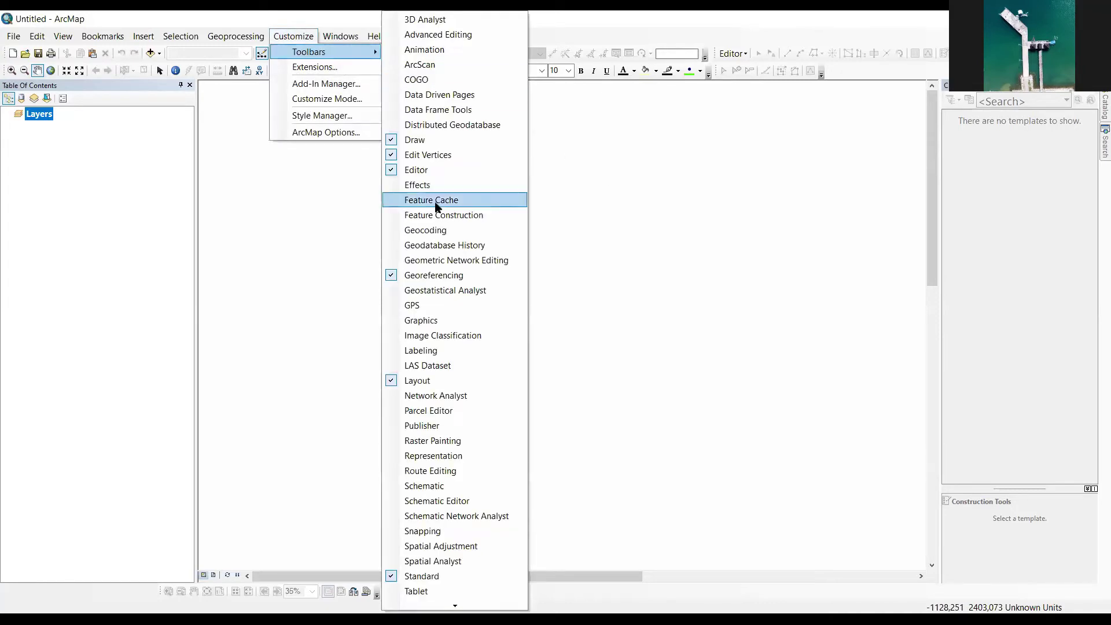
{"action": "mouse_move", "coordinate": [459, 606]}
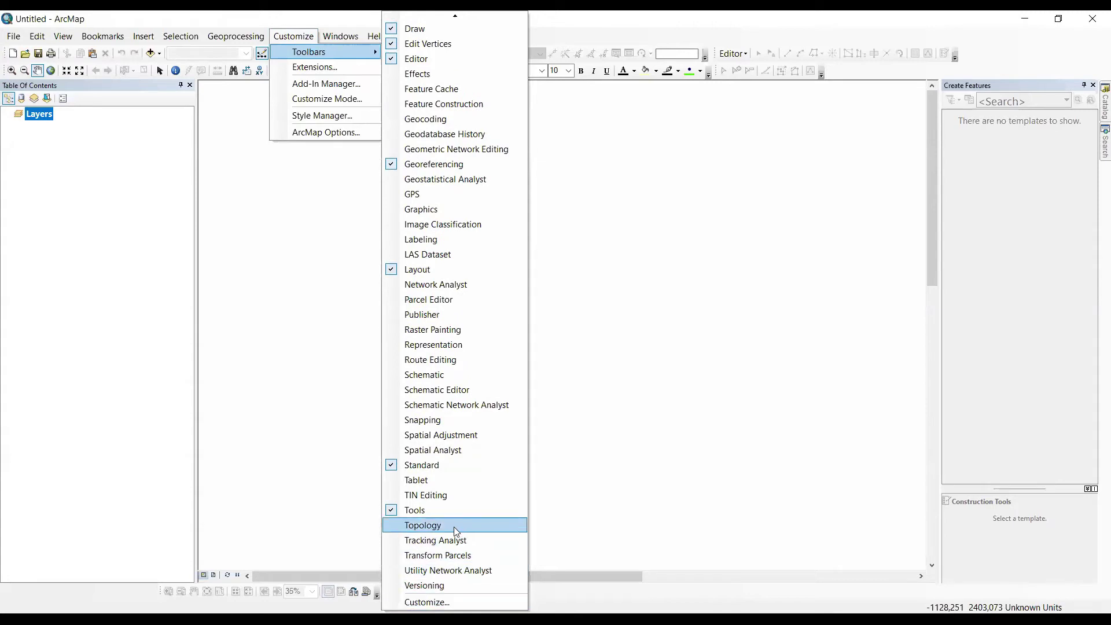
{"action": "left_click", "coordinate": [454, 527]}
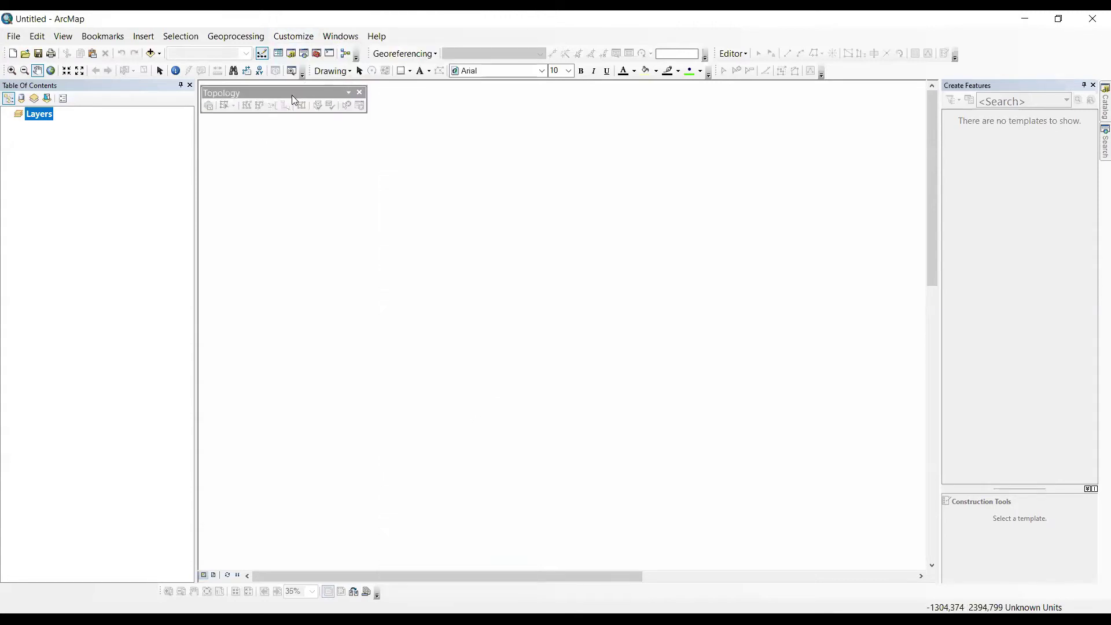
{"action": "left_click_drag", "start_coordinate": [299, 101], "coordinate": [545, 209]}
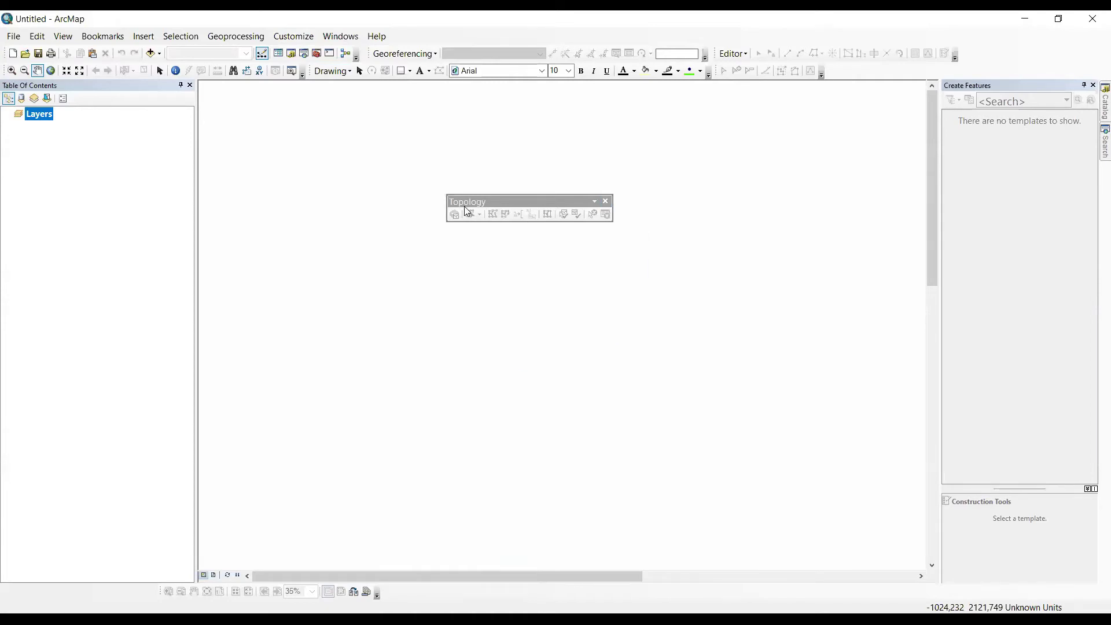
{"action": "left_click", "coordinate": [606, 201]}
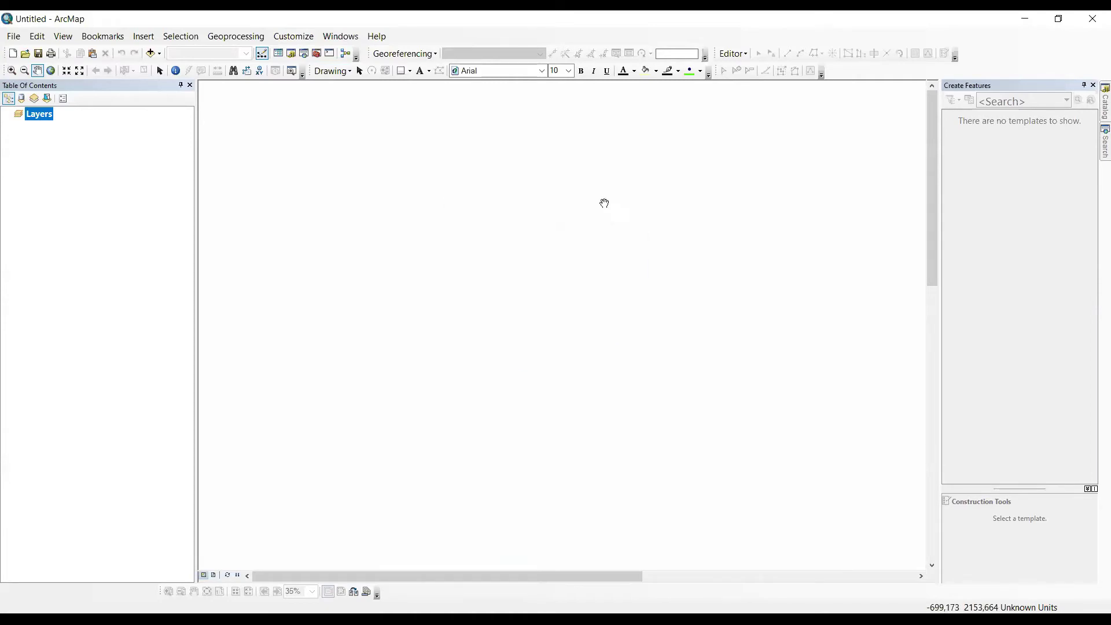
Open the Style Manager to view its style folders, and close it without changing anything
{"action": "left_click", "coordinate": [293, 37]}
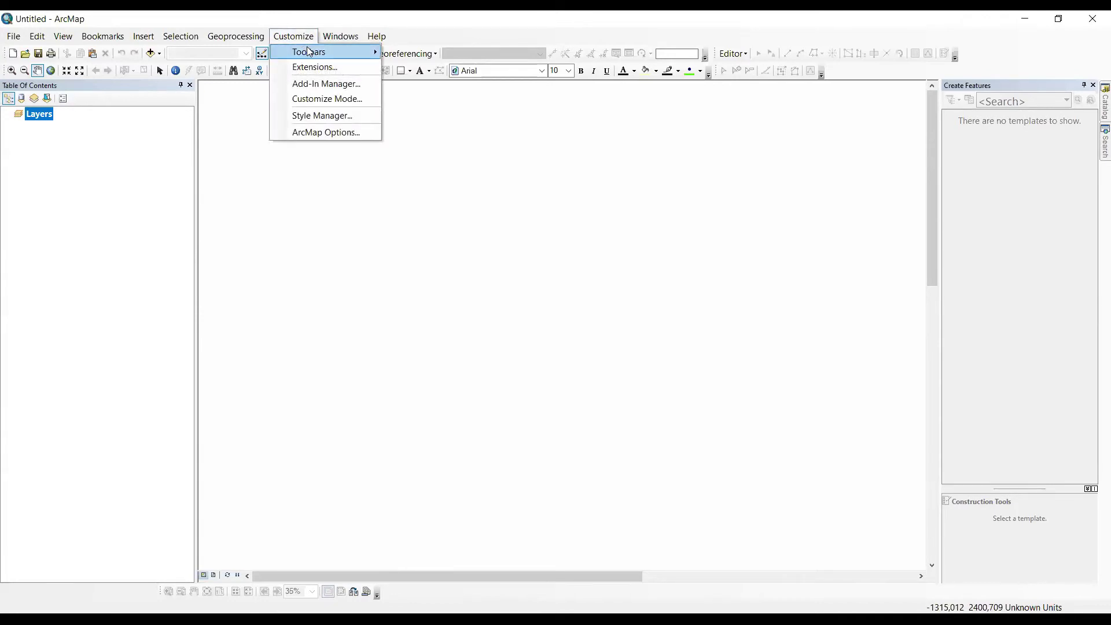
{"action": "mouse_move", "coordinate": [306, 52]}
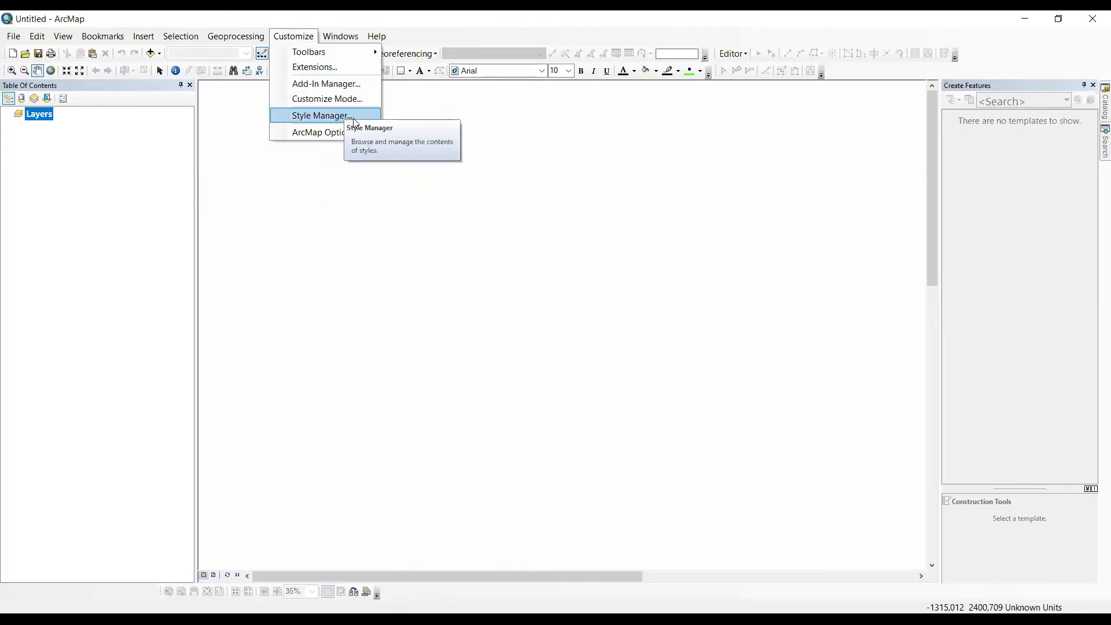
{"action": "left_click", "coordinate": [354, 120]}
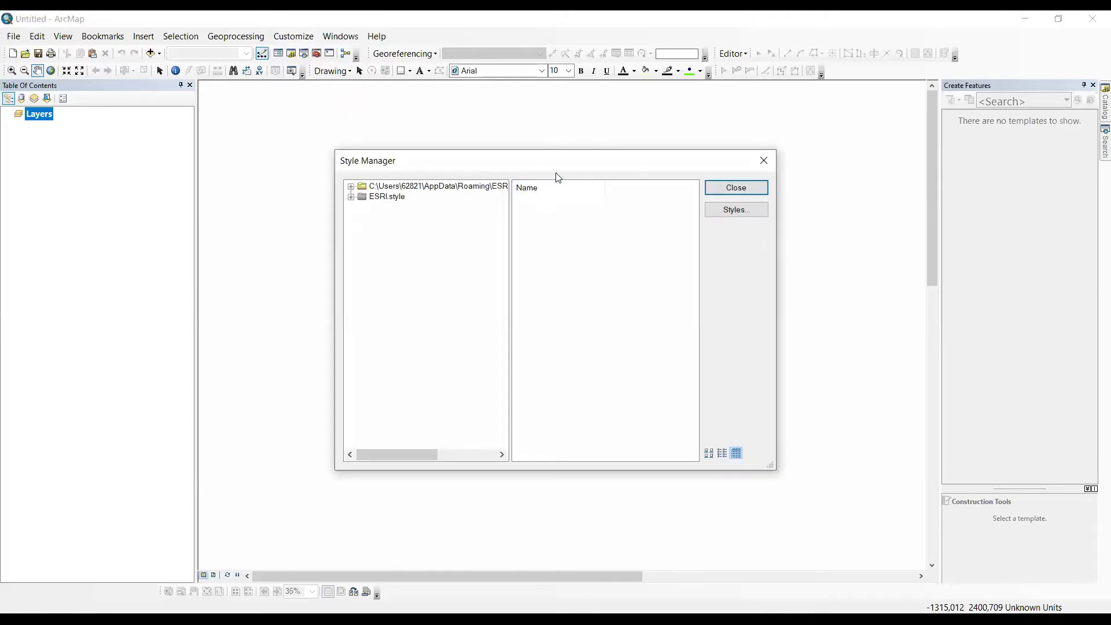
{"action": "left_click_drag", "start_coordinate": [554, 166], "coordinate": [556, 144]}
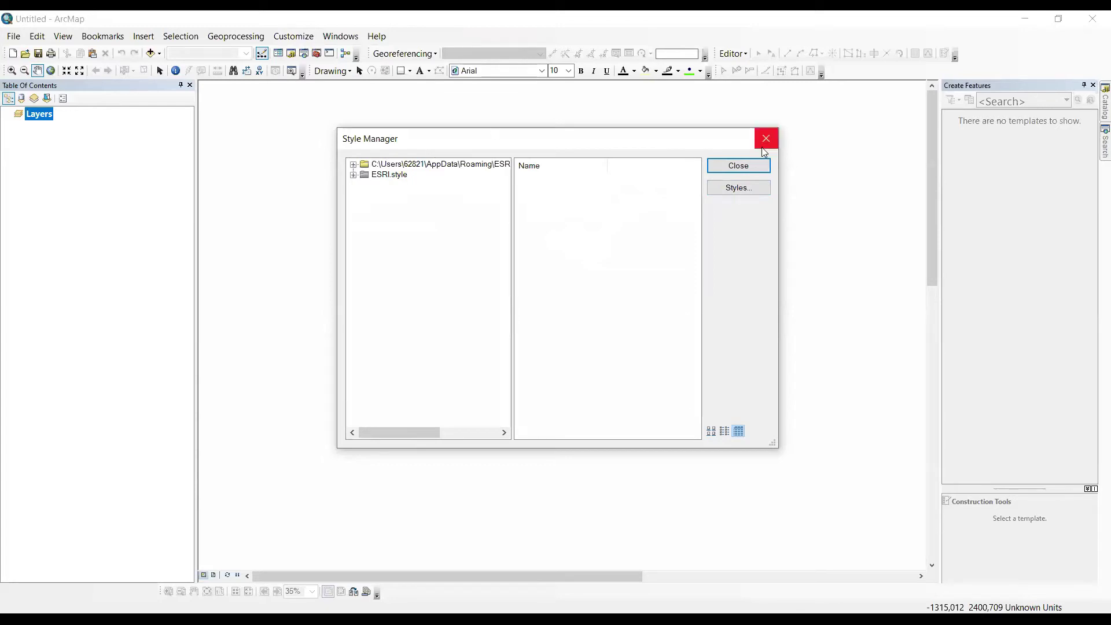
{"action": "left_click", "coordinate": [763, 166]}
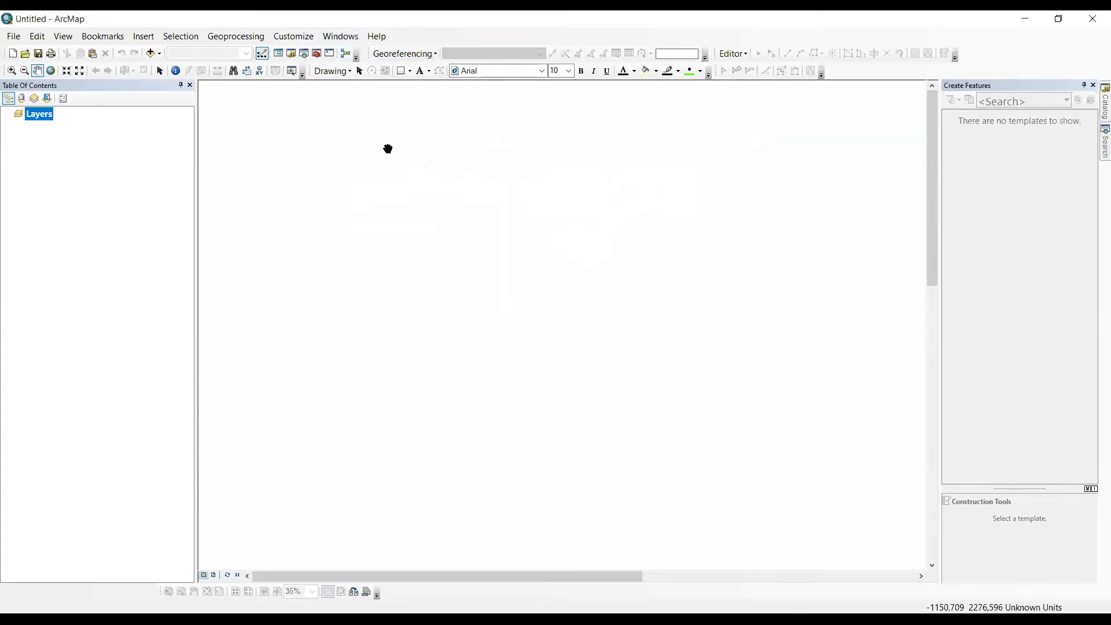
Open the Image Analysis window, view its display and processing options, and close it
{"action": "left_click", "coordinate": [337, 39]}
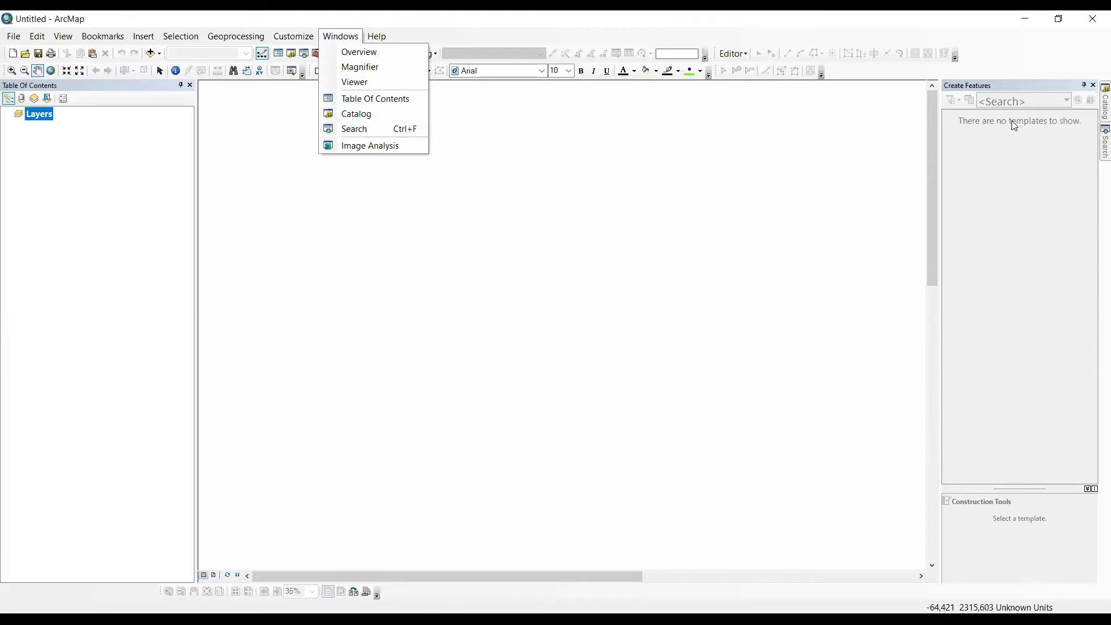
{"action": "left_click", "coordinate": [367, 146]}
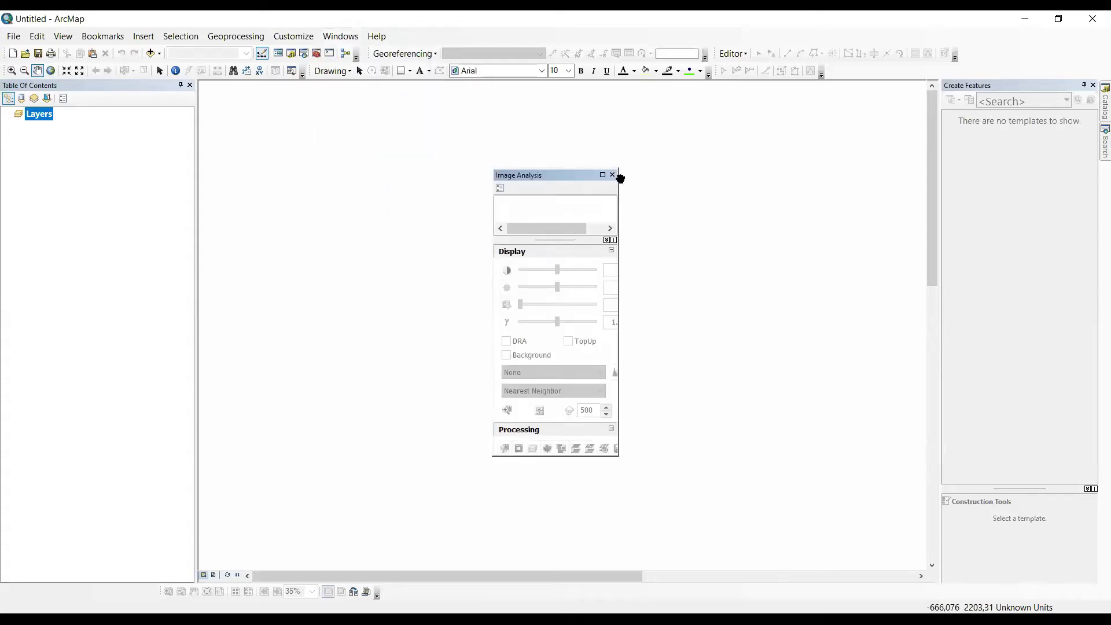
{"action": "left_click", "coordinate": [613, 175]}
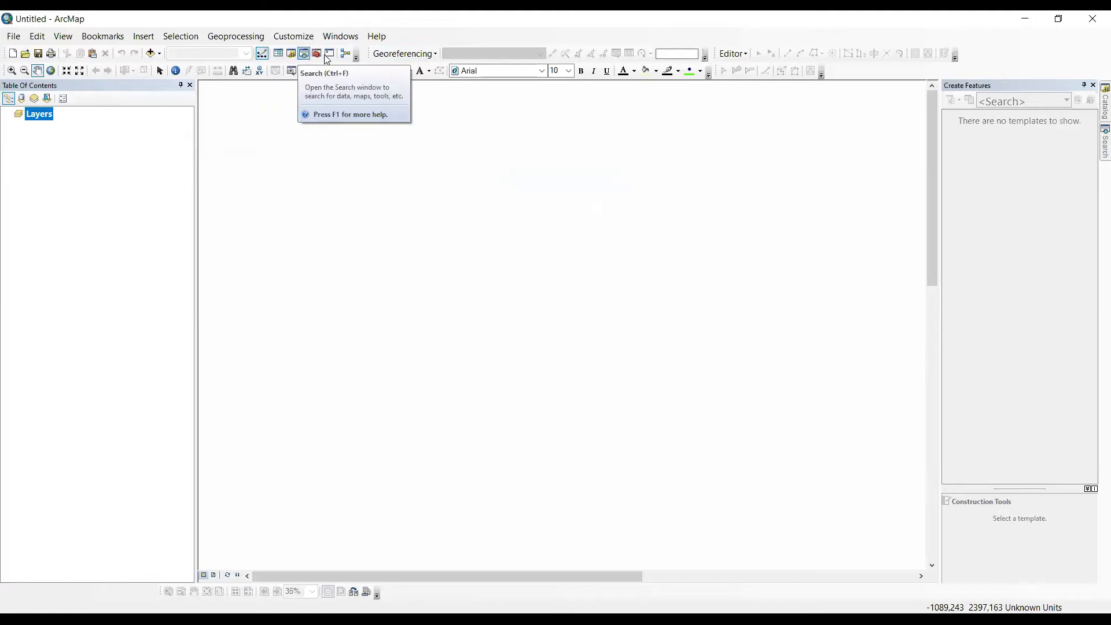
Look over the Georeferencing and Editor commands without running any of them
{"action": "left_click", "coordinate": [427, 58]}
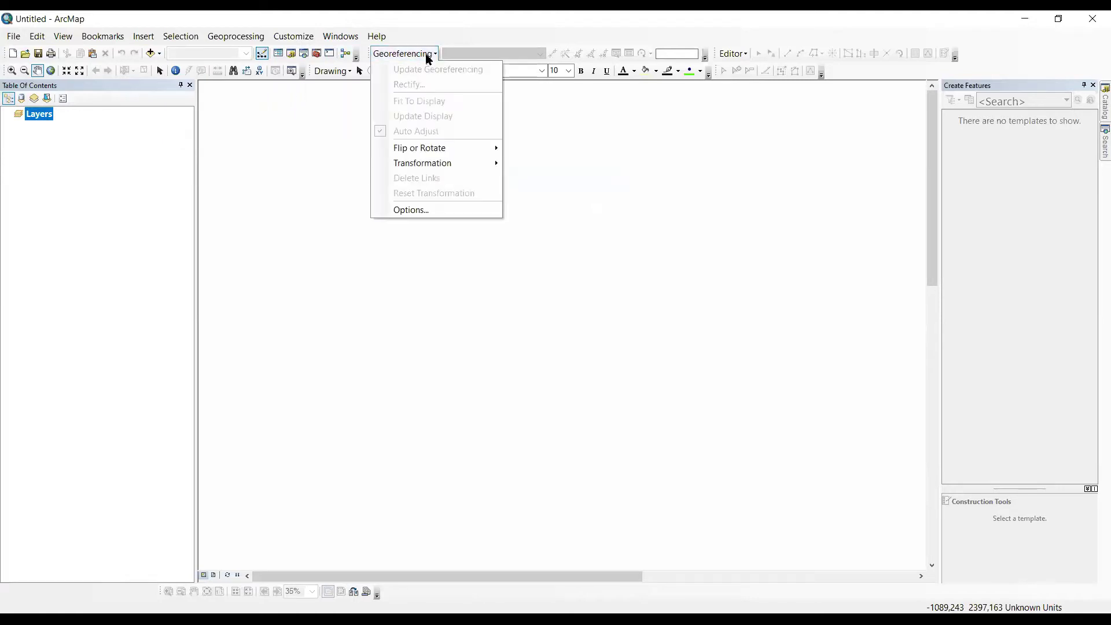
{"action": "left_click", "coordinate": [428, 58]}
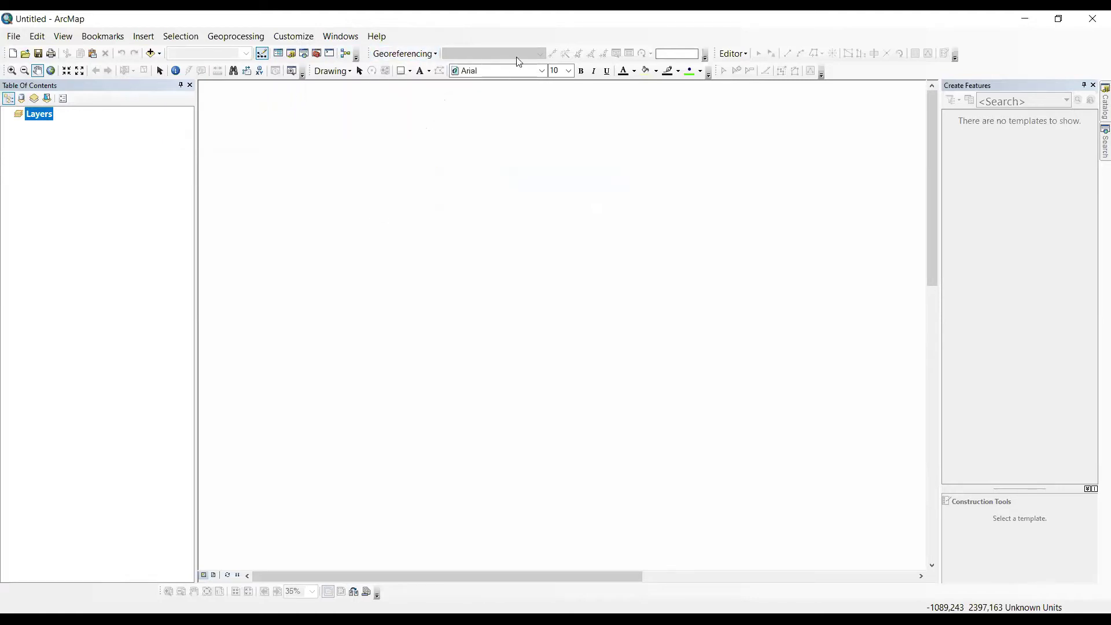
{"action": "left_click", "coordinate": [746, 57]}
{"action": "left_click", "coordinate": [503, 121]}
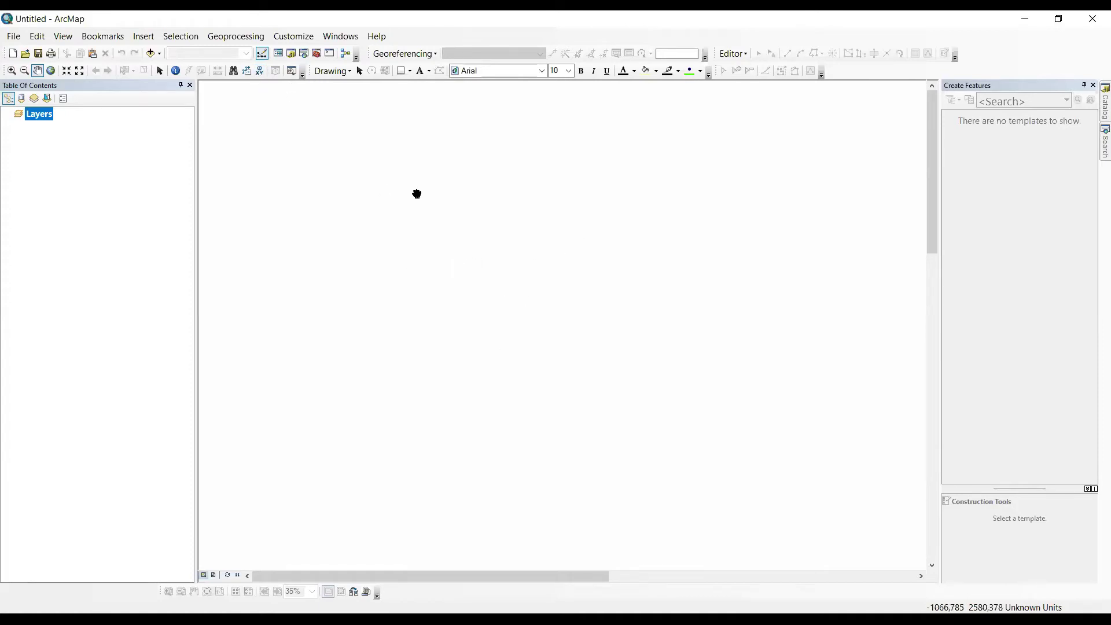
Look over the Drawing commands and activate the Select Elements tool
{"action": "left_click", "coordinate": [329, 72]}
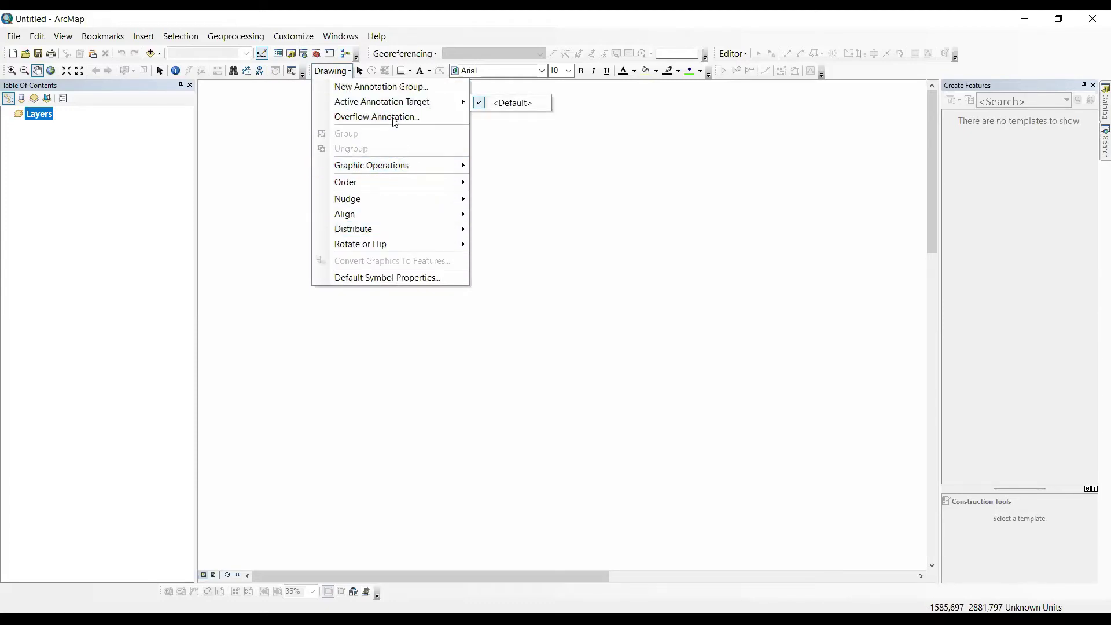
{"action": "left_click", "coordinate": [359, 70]}
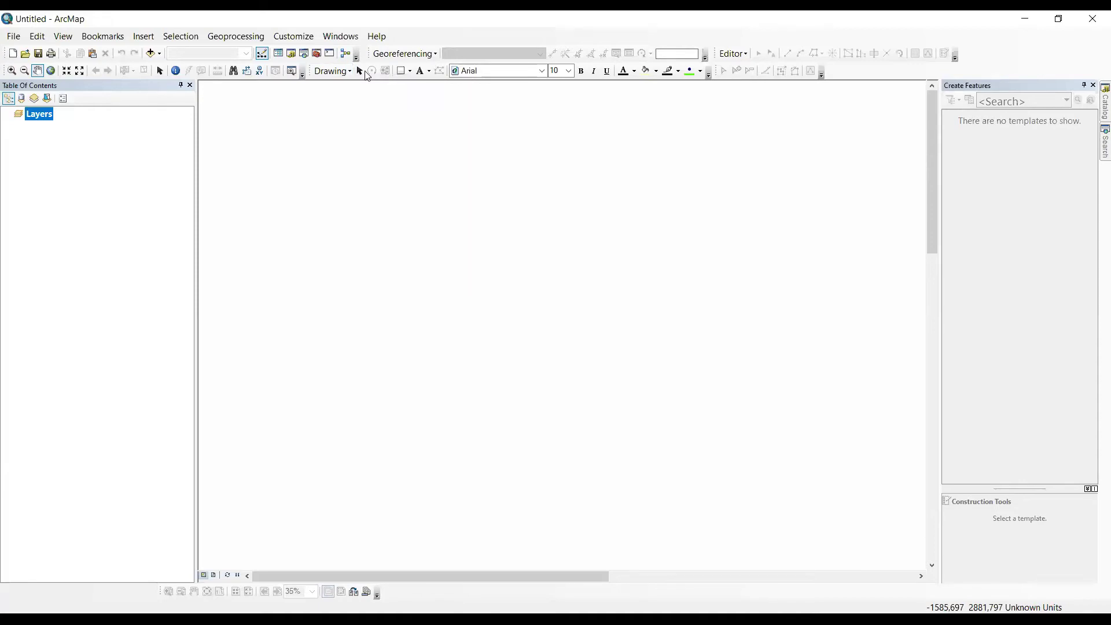
{"action": "left_click", "coordinate": [359, 71]}
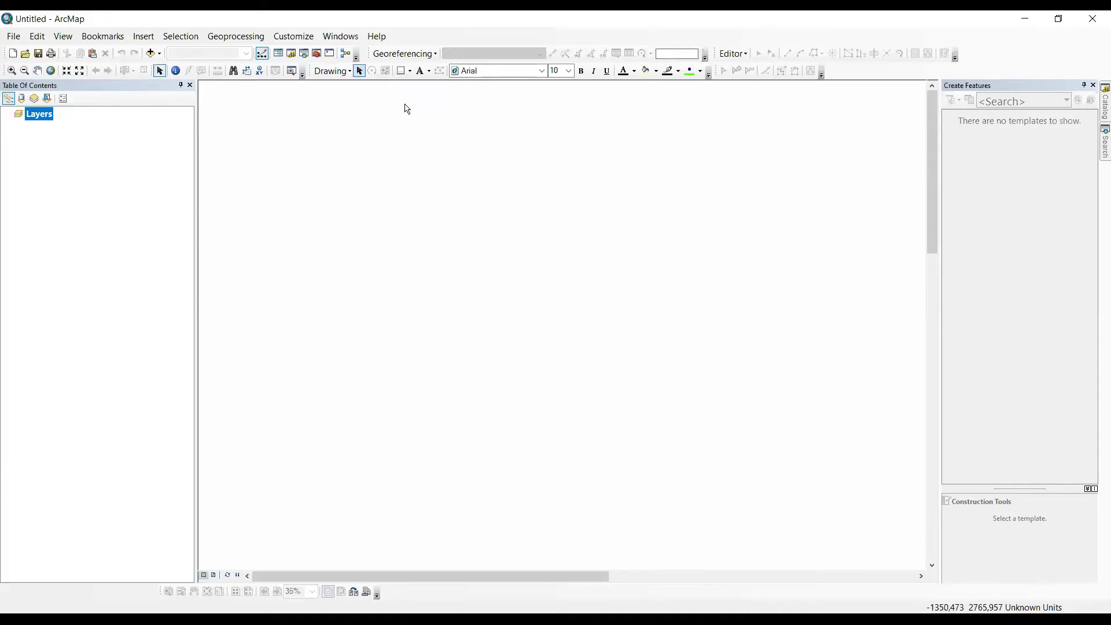
Draw a rectangle graphic in the upper middle of the map area, deselect it, and delete it
{"action": "left_click", "coordinate": [409, 71]}
{"action": "left_click", "coordinate": [409, 87]}
{"action": "left_click_drag", "start_coordinate": [404, 141], "coordinate": [594, 310]}
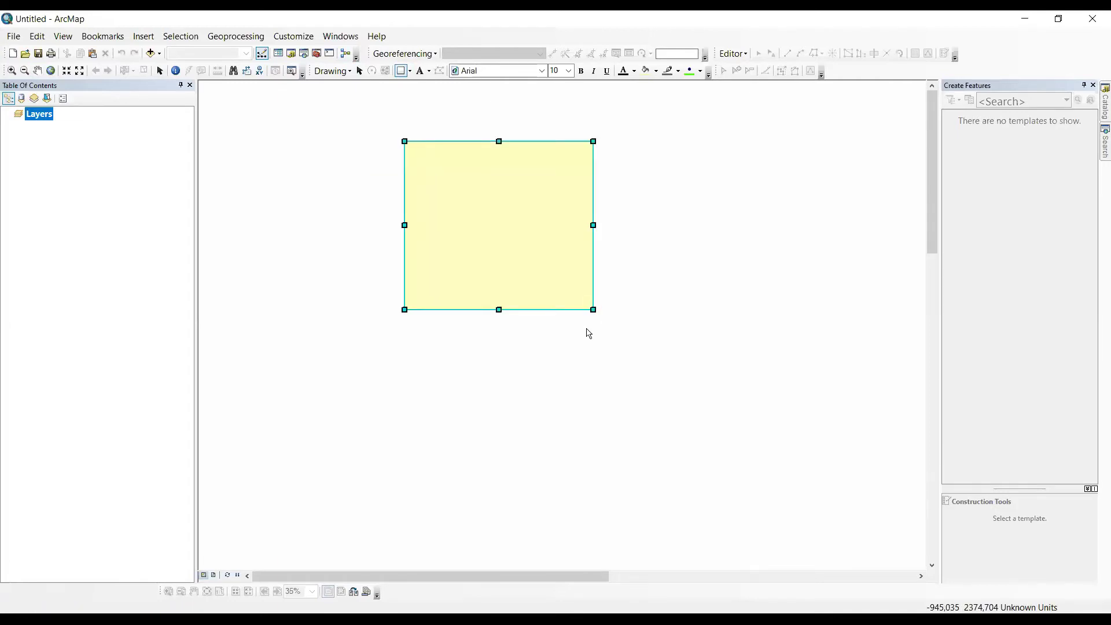
{"action": "left_click", "coordinate": [314, 228]}
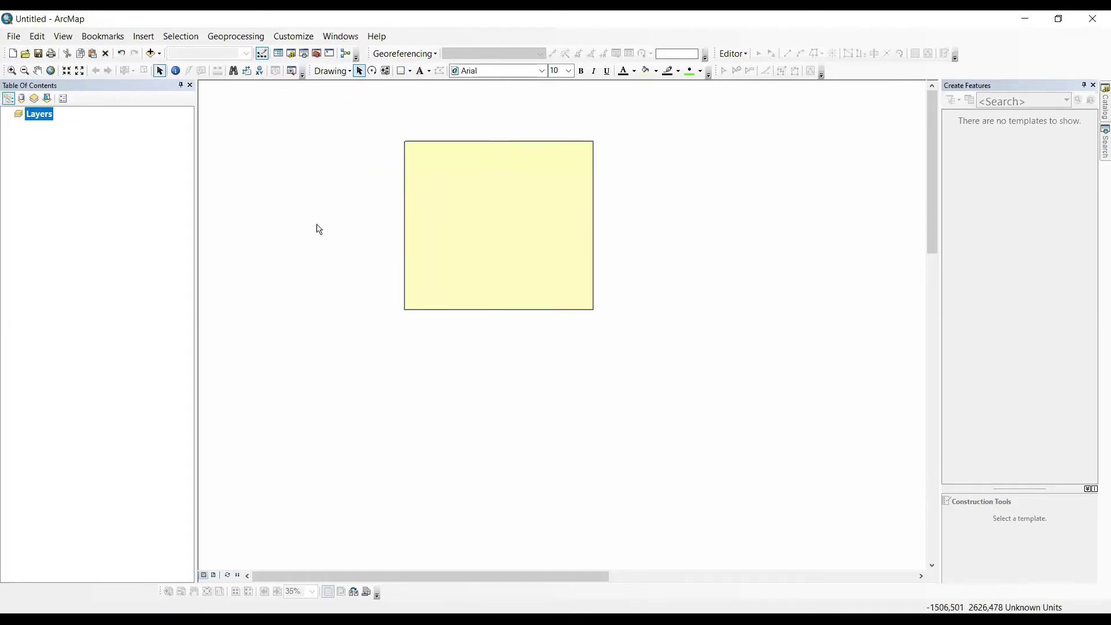
{"action": "left_click", "coordinate": [529, 208]}
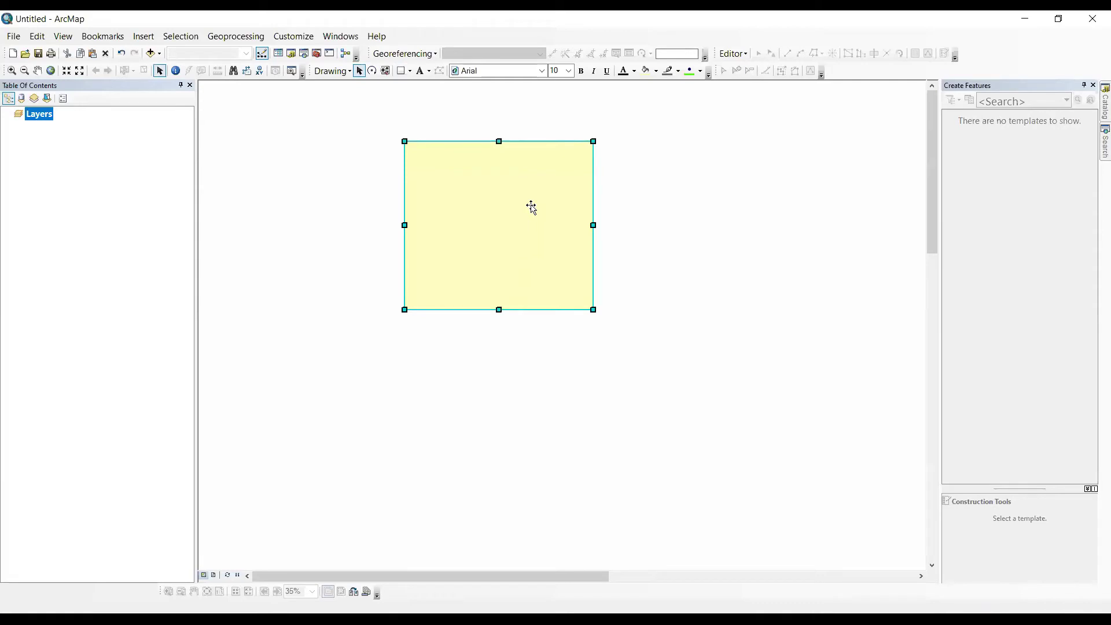
{"action": "key", "text": "Delete"}
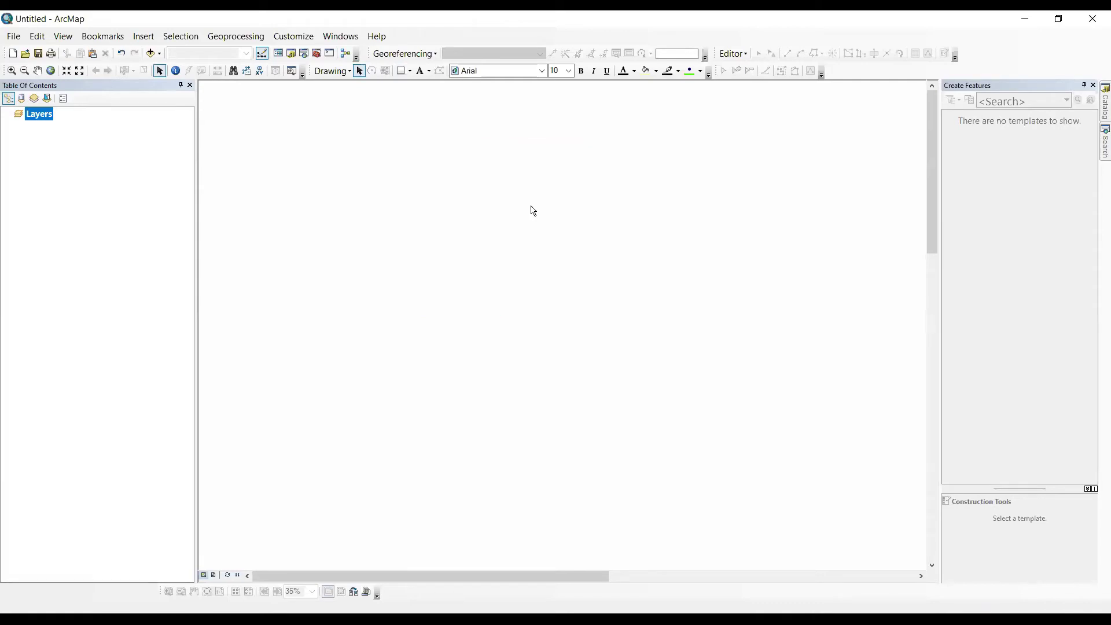
Open the Add Data dialog and move it higher over the map area
{"action": "left_click", "coordinate": [159, 54]}
{"action": "left_click", "coordinate": [300, 224]}
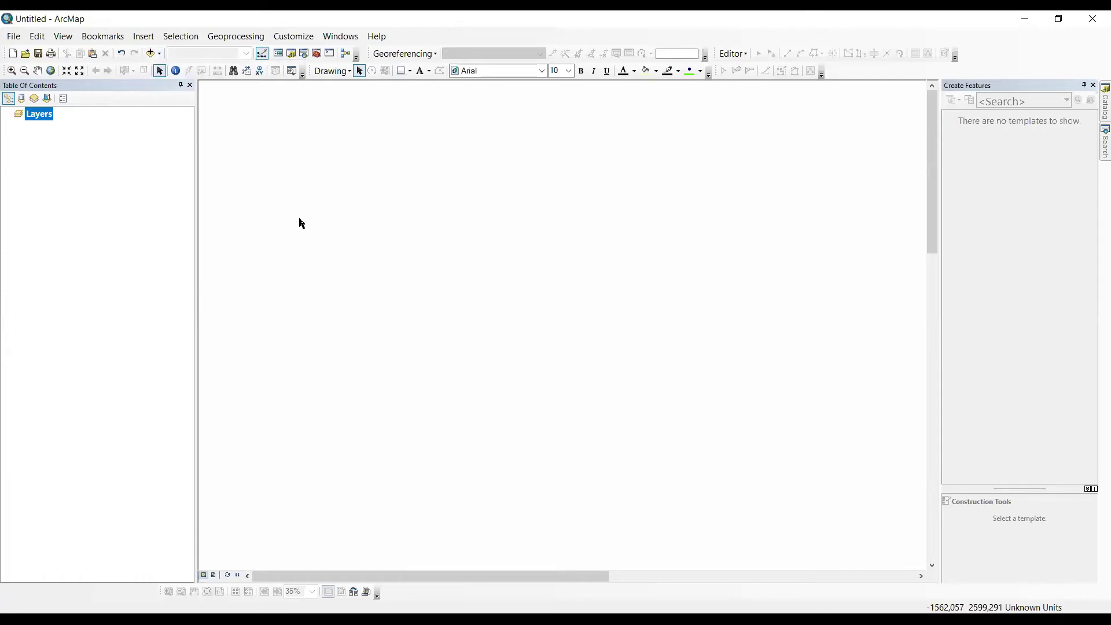
{"action": "left_click", "coordinate": [161, 56]}
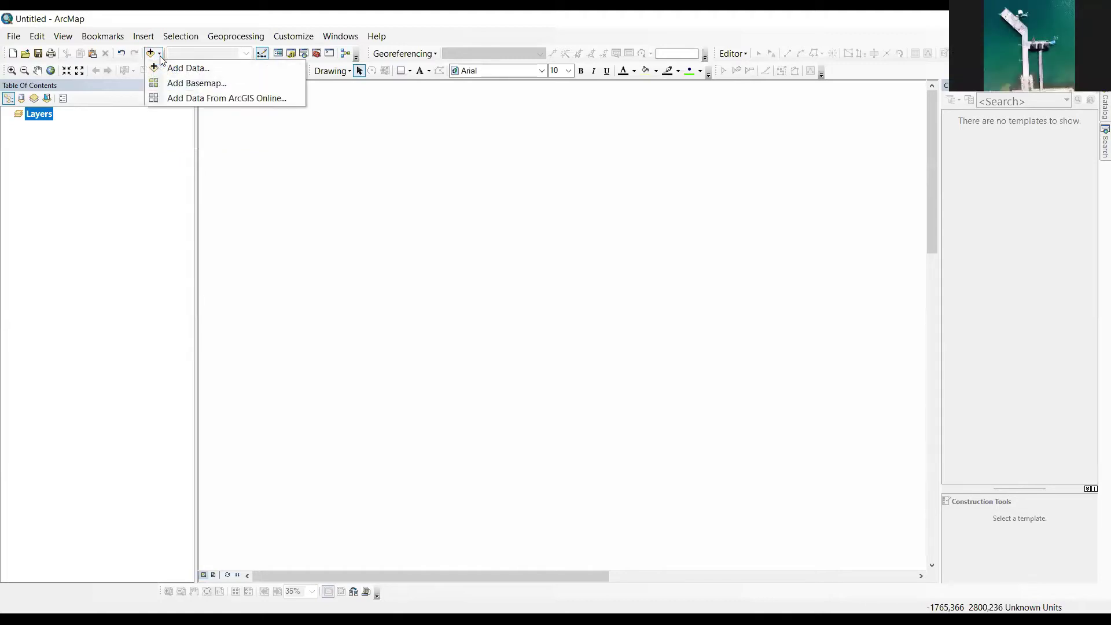
{"action": "left_click", "coordinate": [171, 66]}
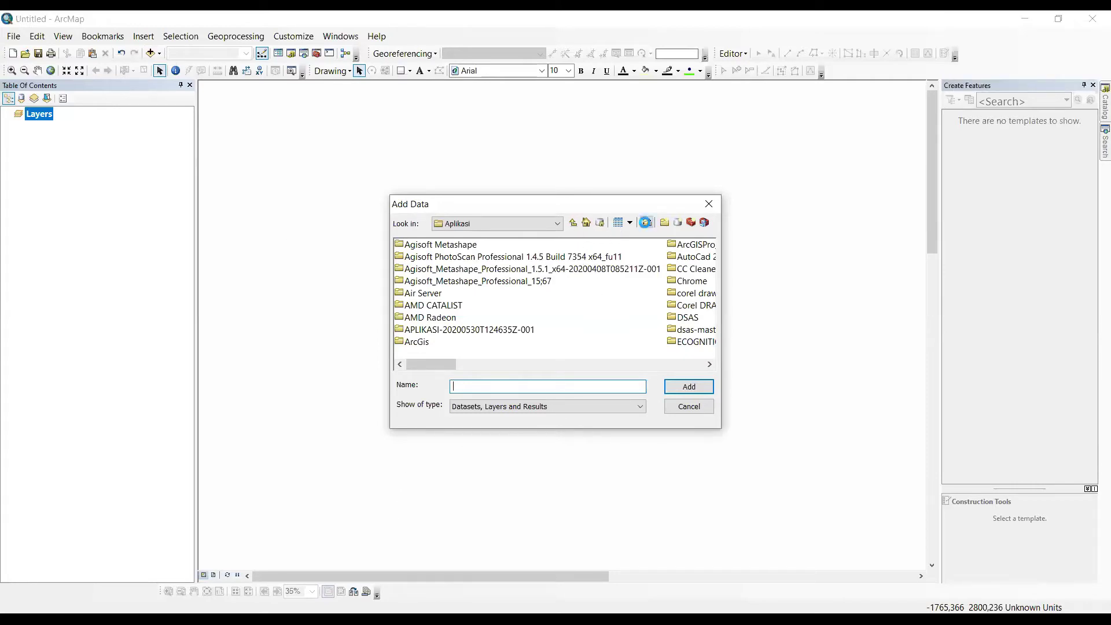
{"action": "left_click", "coordinate": [646, 222]}
{"action": "left_click", "coordinate": [751, 208]}
{"action": "left_click_drag", "start_coordinate": [561, 203], "coordinate": [564, 170]}
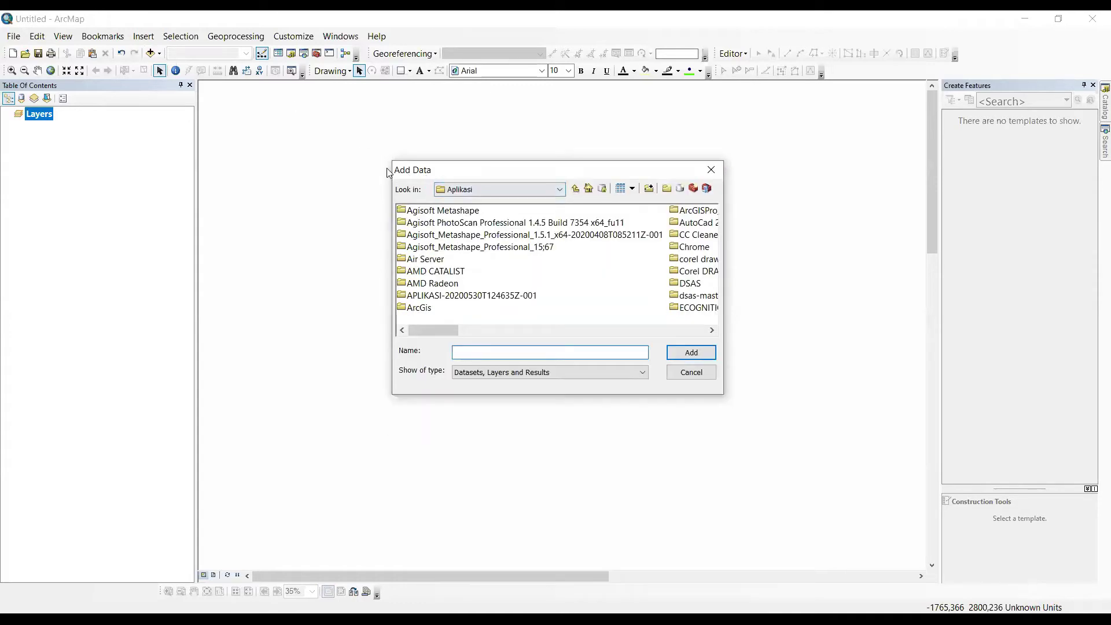
Connect to the inner 16. Kalimantan_Timur_PL2018 folder under D:\Data SHP Se-indonesia, and close the Add Data dialog without adding anything
{"action": "left_click", "coordinate": [649, 189]}
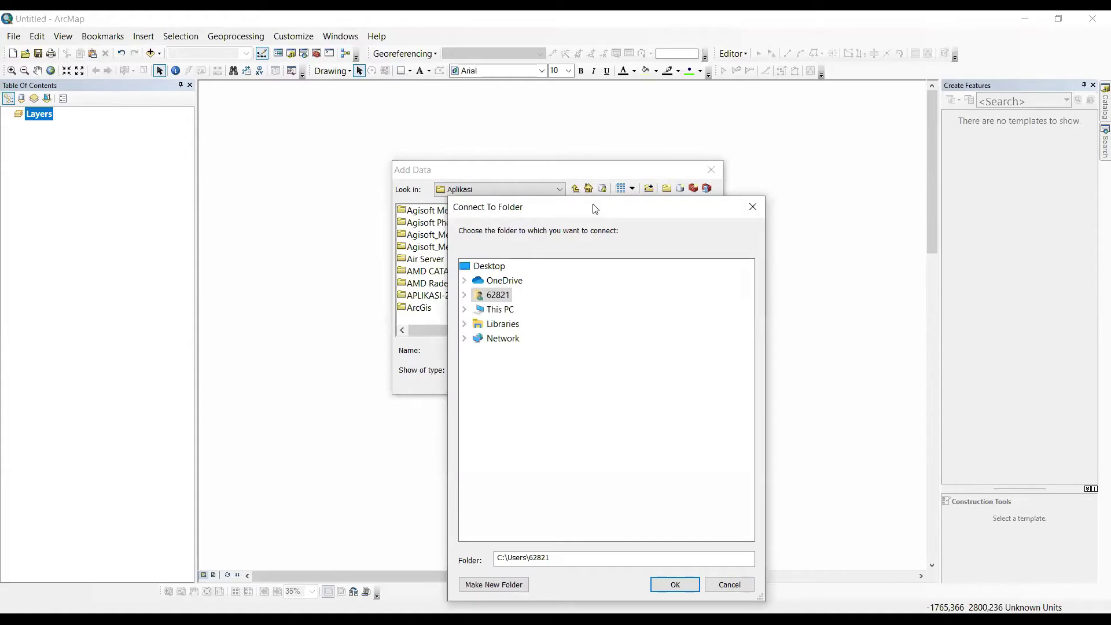
{"action": "left_click_drag", "start_coordinate": [595, 208], "coordinate": [551, 133]}
{"action": "left_click", "coordinate": [452, 235]}
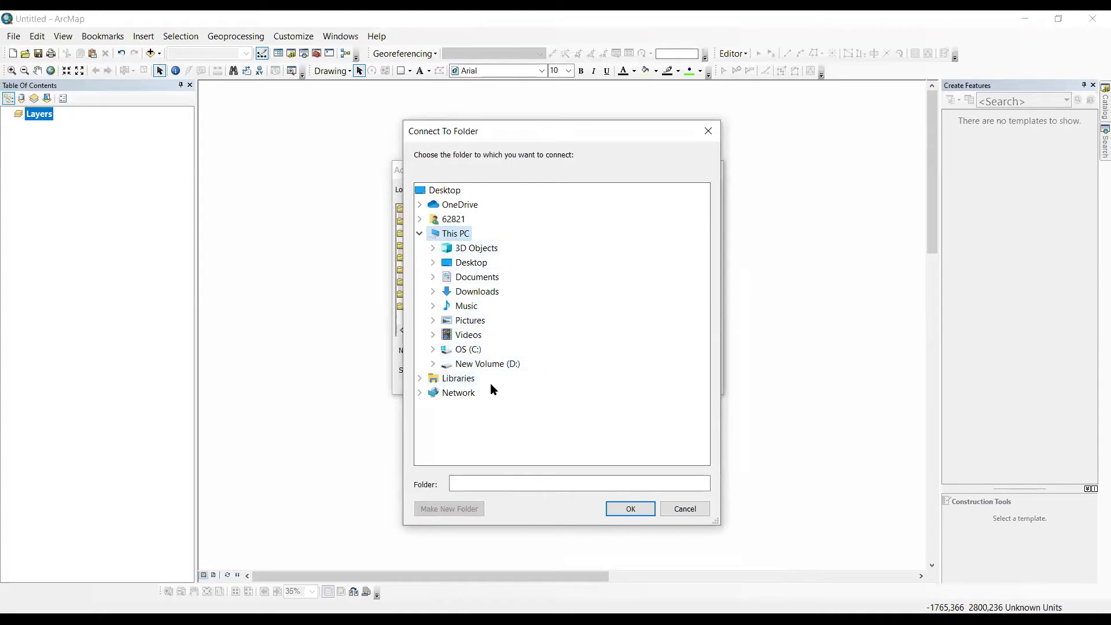
{"action": "left_click", "coordinate": [476, 370]}
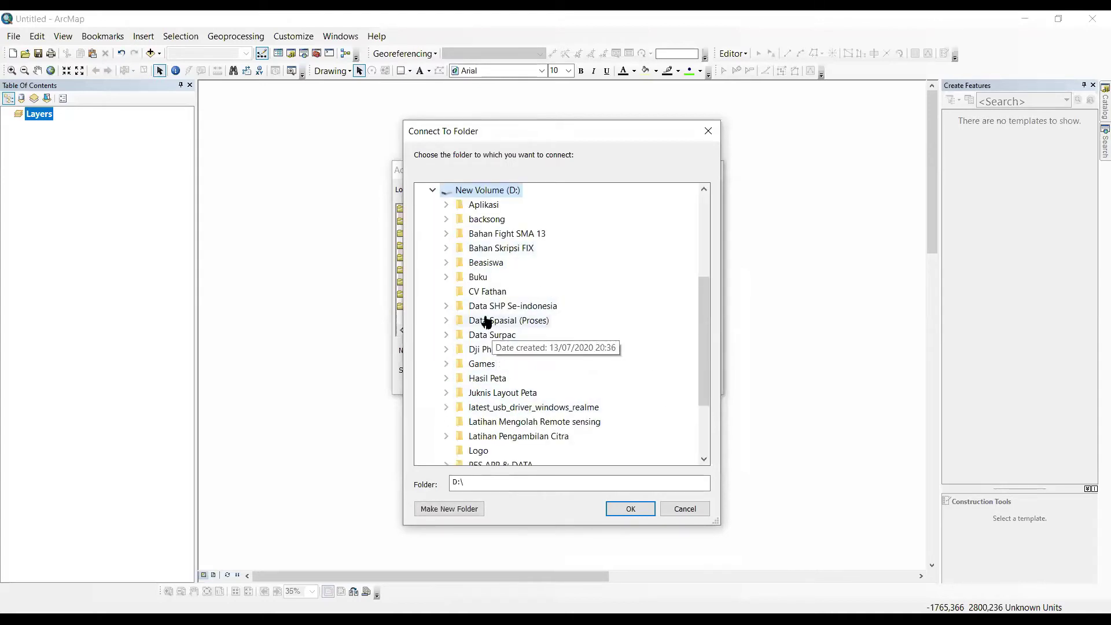
{"action": "left_click", "coordinate": [482, 307]}
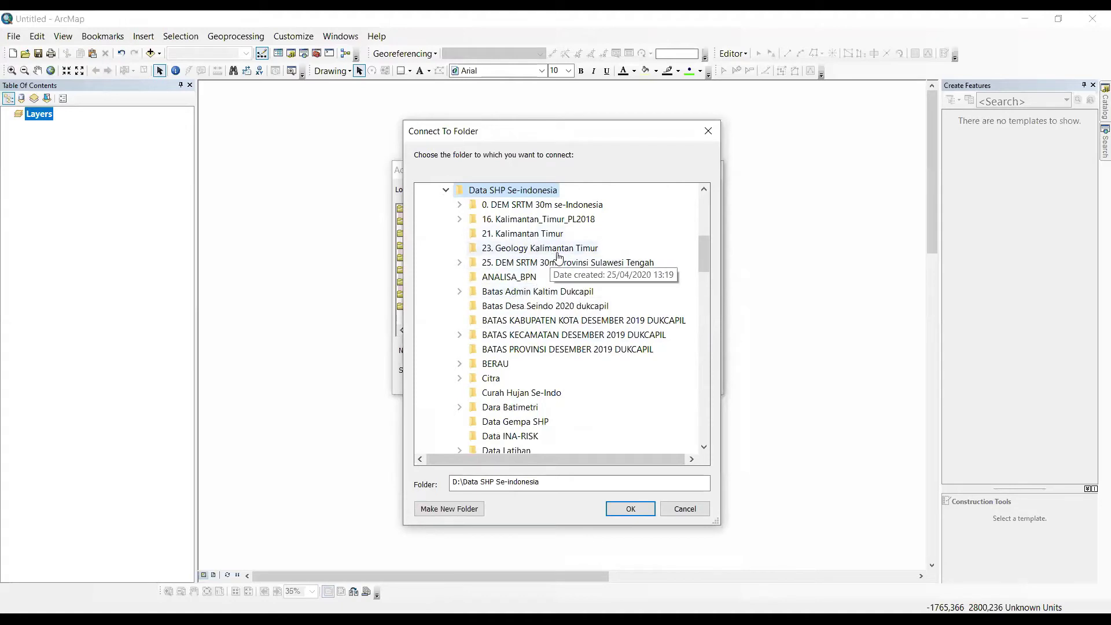
{"action": "double_click", "coordinate": [535, 226]}
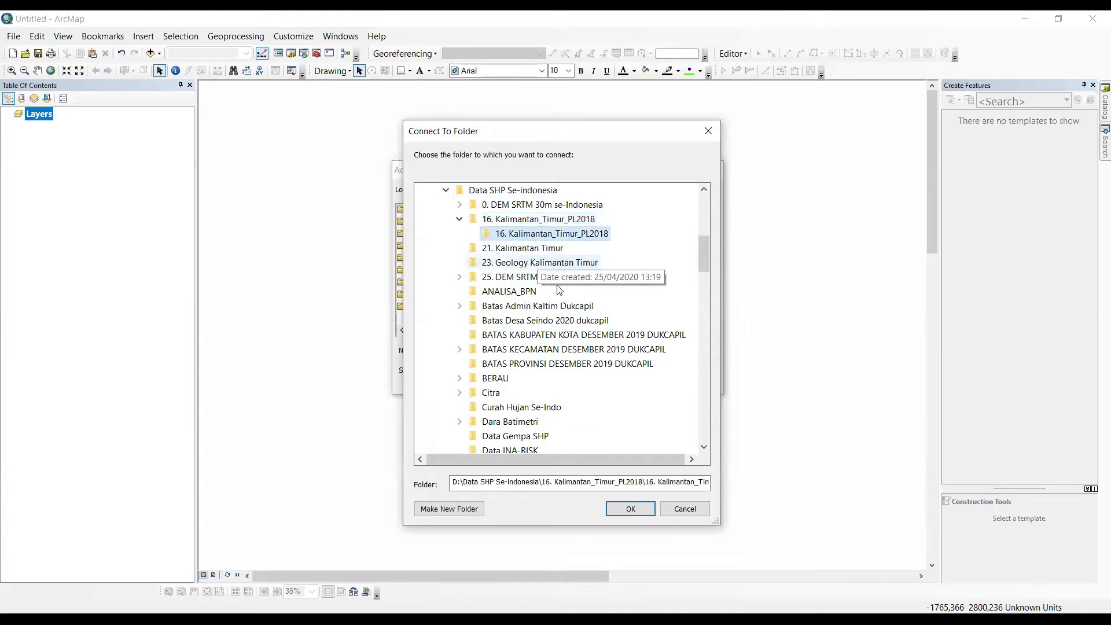
{"action": "left_click", "coordinate": [631, 510]}
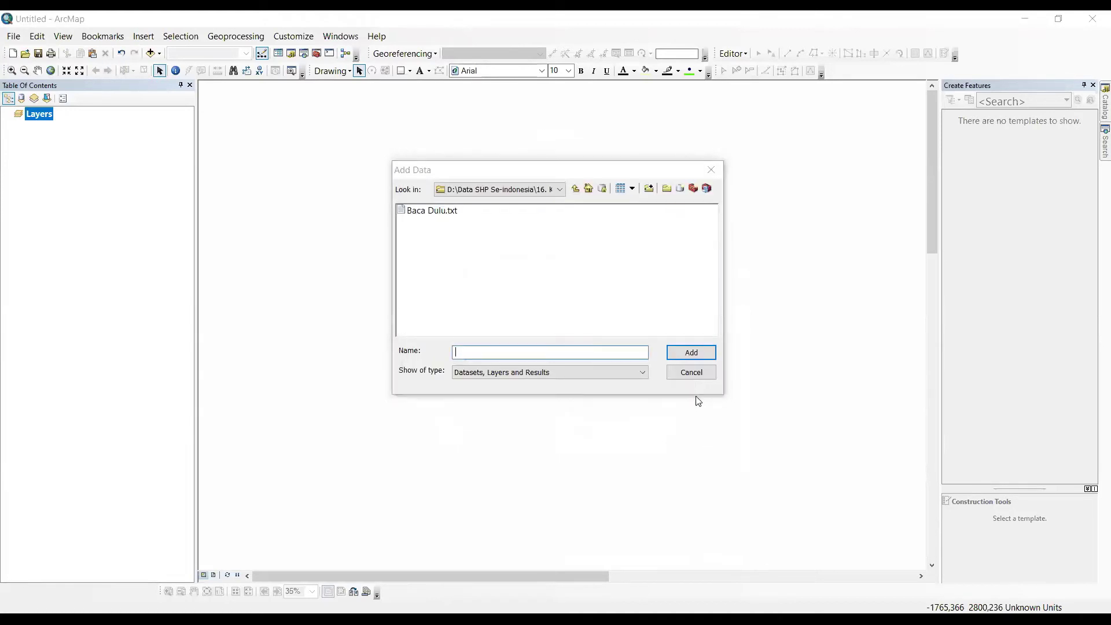
{"action": "left_click", "coordinate": [587, 193]}
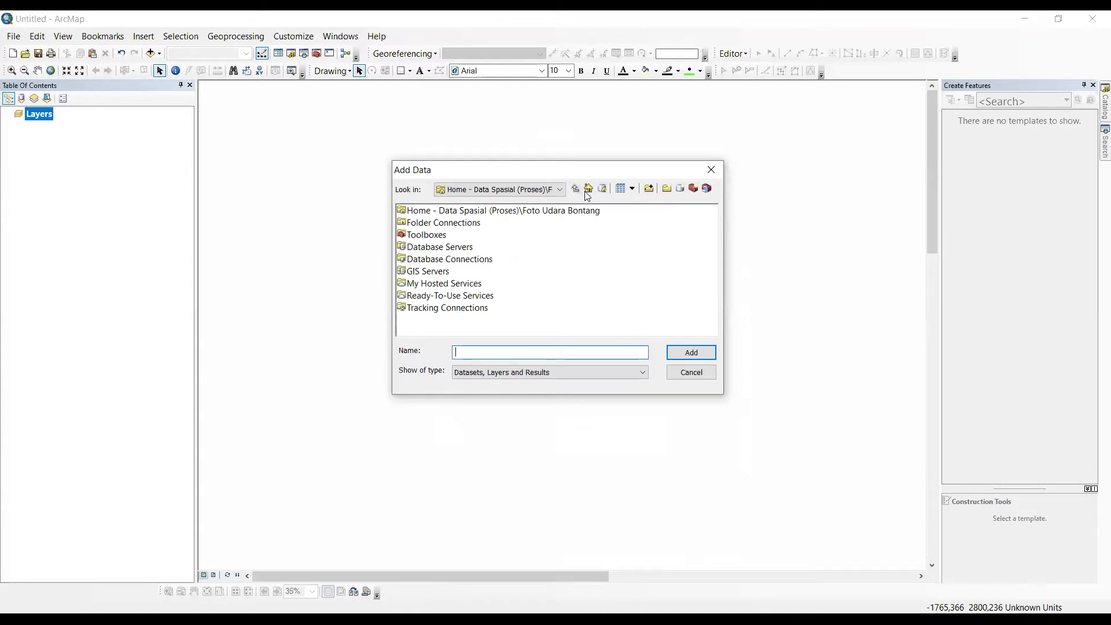
{"action": "left_click", "coordinate": [710, 170]}
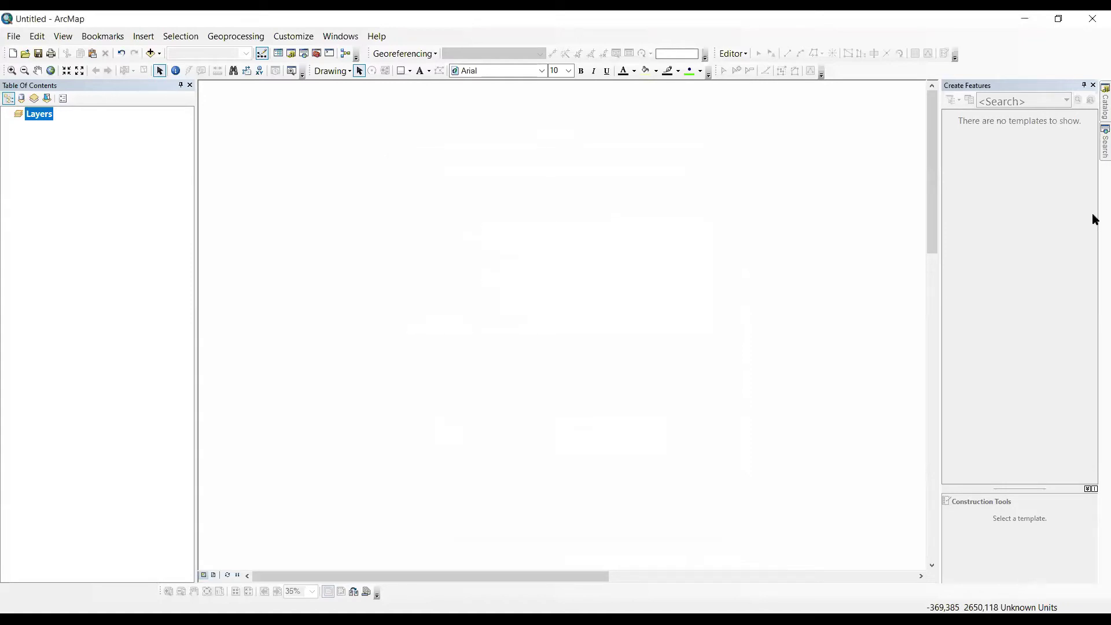
Add Kaltim_PL2018.shp from D:\Data SHP Se-indonesia\16. Kalimantan_Timur_PL2018 in the Catalog to the map
{"action": "mouse_move", "coordinate": [1094, 101]}
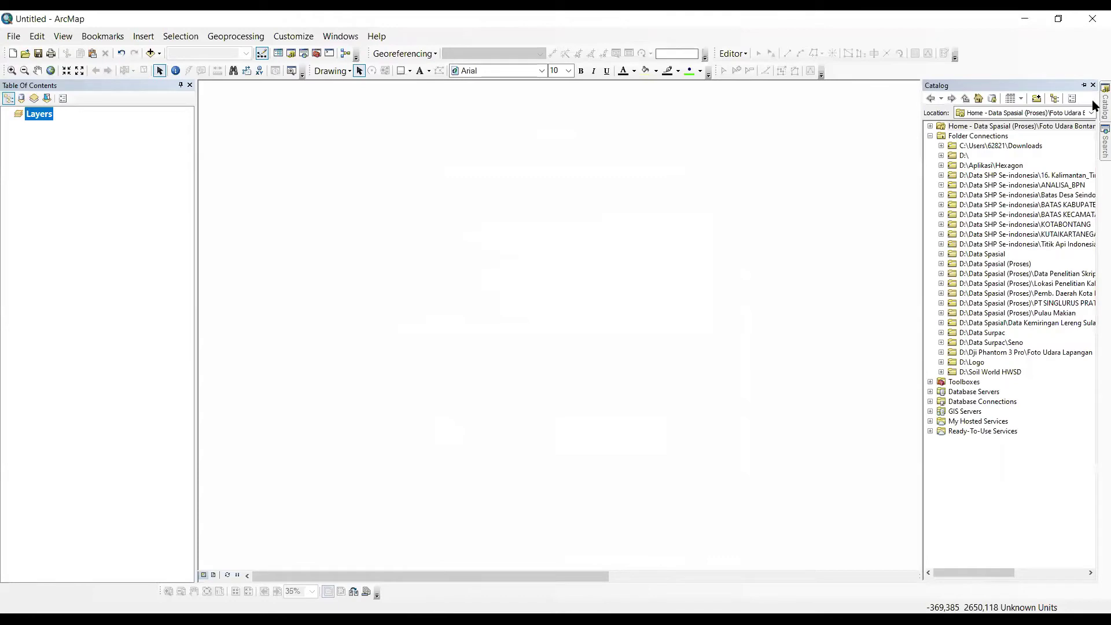
{"action": "left_click", "coordinate": [941, 155]}
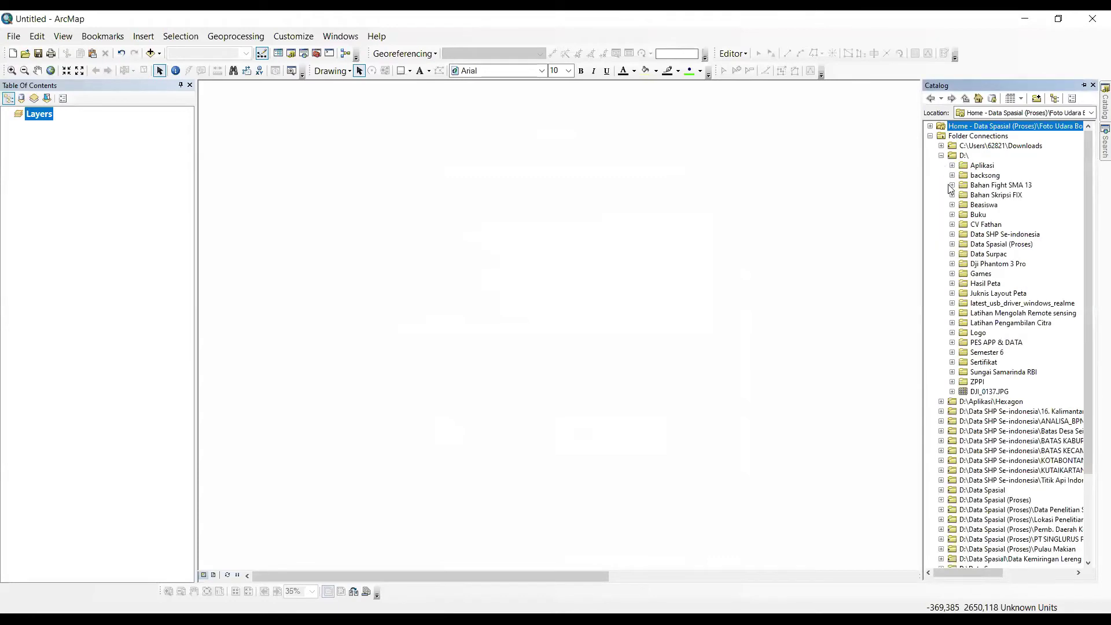
{"action": "left_click", "coordinate": [952, 233]}
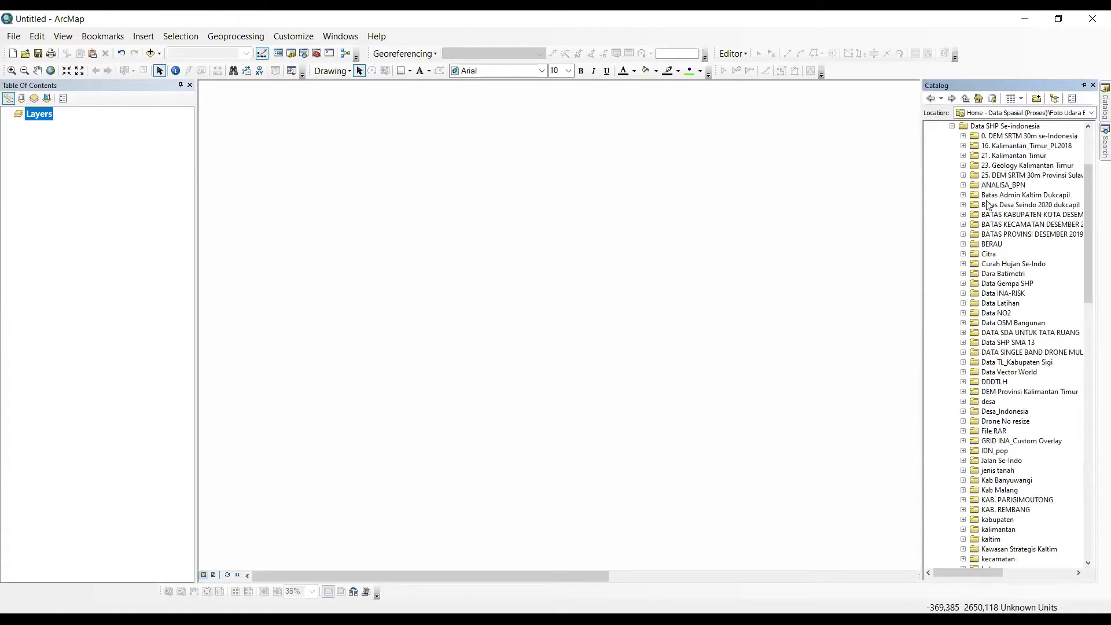
{"action": "left_click", "coordinate": [964, 147]}
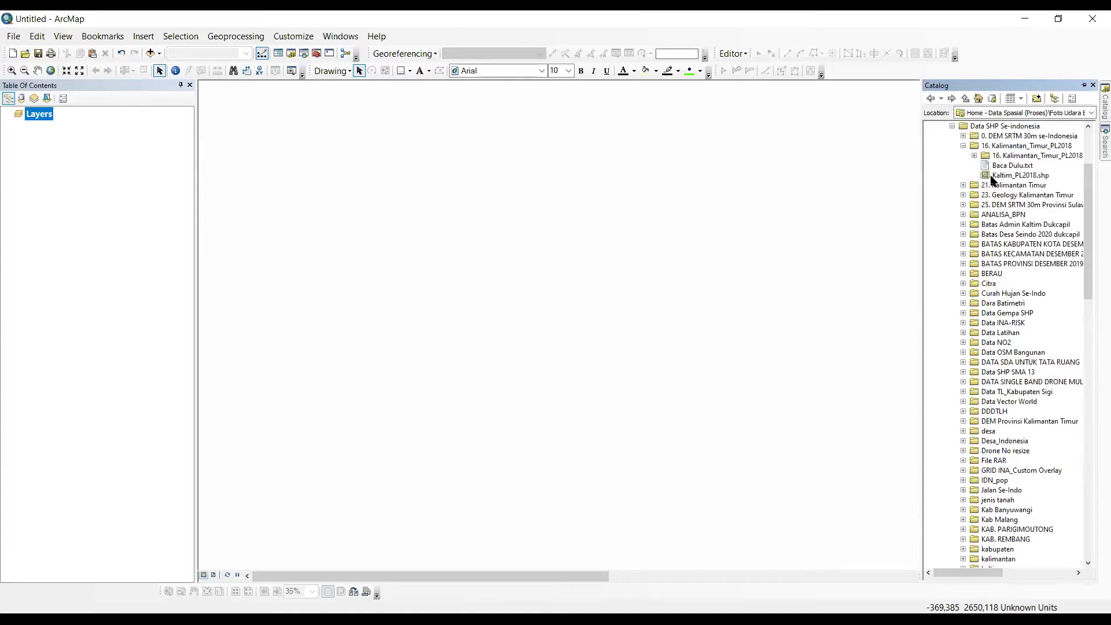
{"action": "left_click", "coordinate": [1006, 181]}
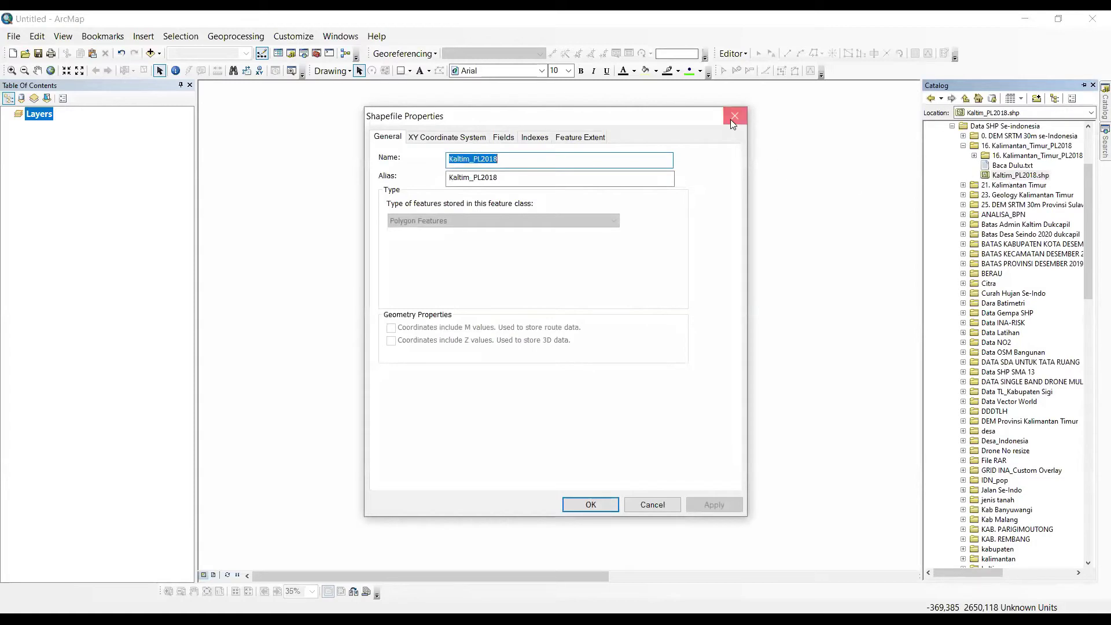
{"action": "left_click", "coordinate": [734, 117]}
{"action": "left_click_drag", "start_coordinate": [1019, 175], "coordinate": [618, 213]}
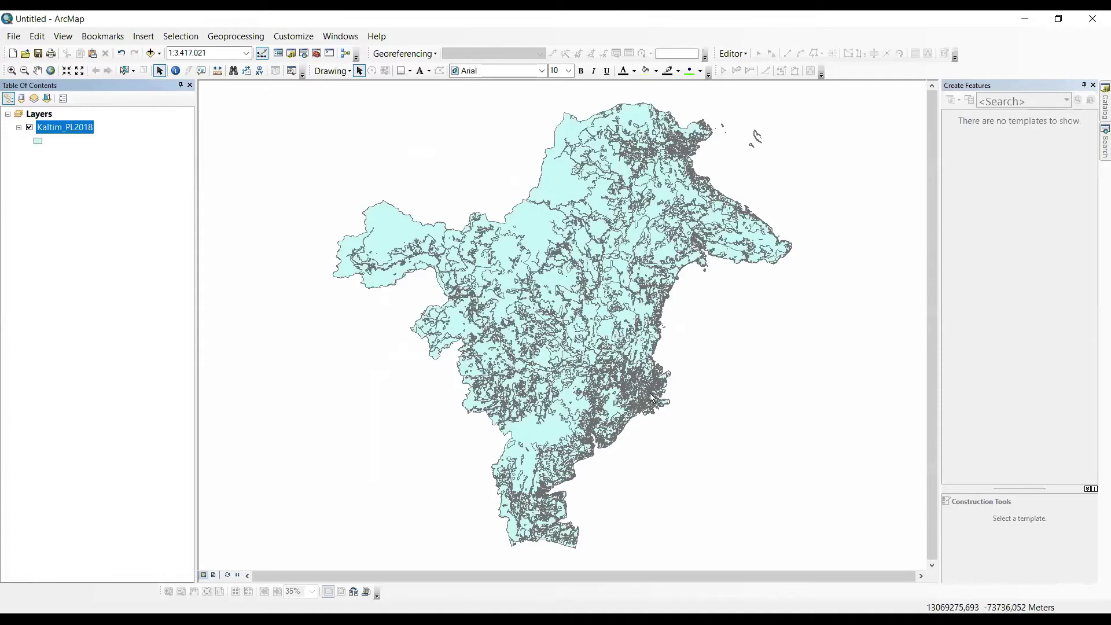
Zoom the map in and pan it with the Pan tool to show the northern part of the layer
{"action": "scroll", "coordinate": [536, 293], "scroll_direction": "up", "scroll_amount": 3}
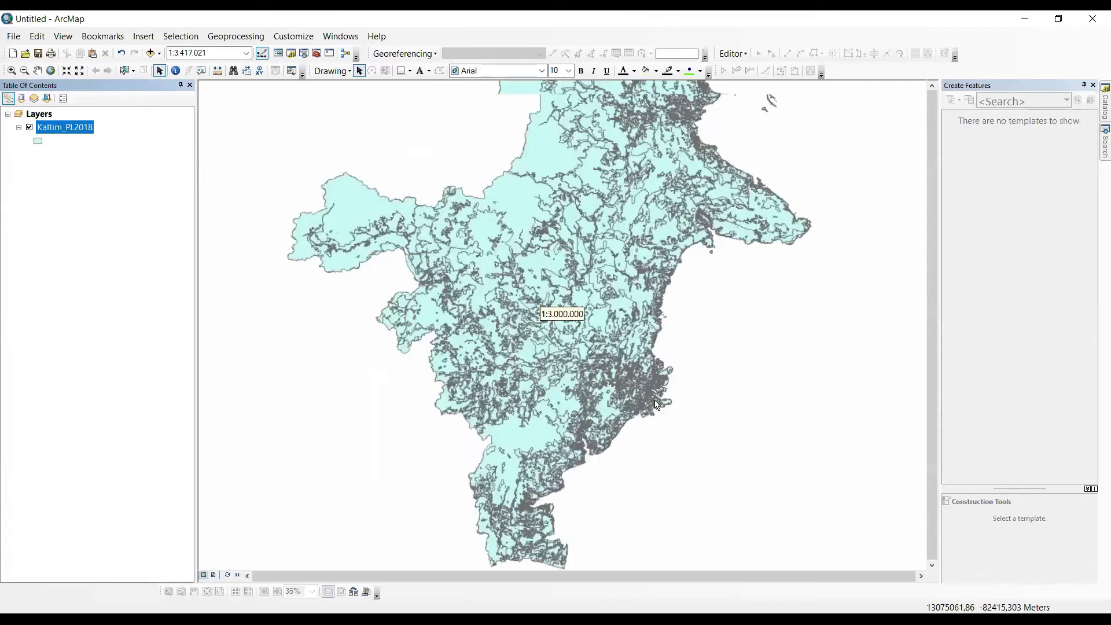
{"action": "scroll", "coordinate": [536, 292], "scroll_direction": "down", "scroll_amount": 2}
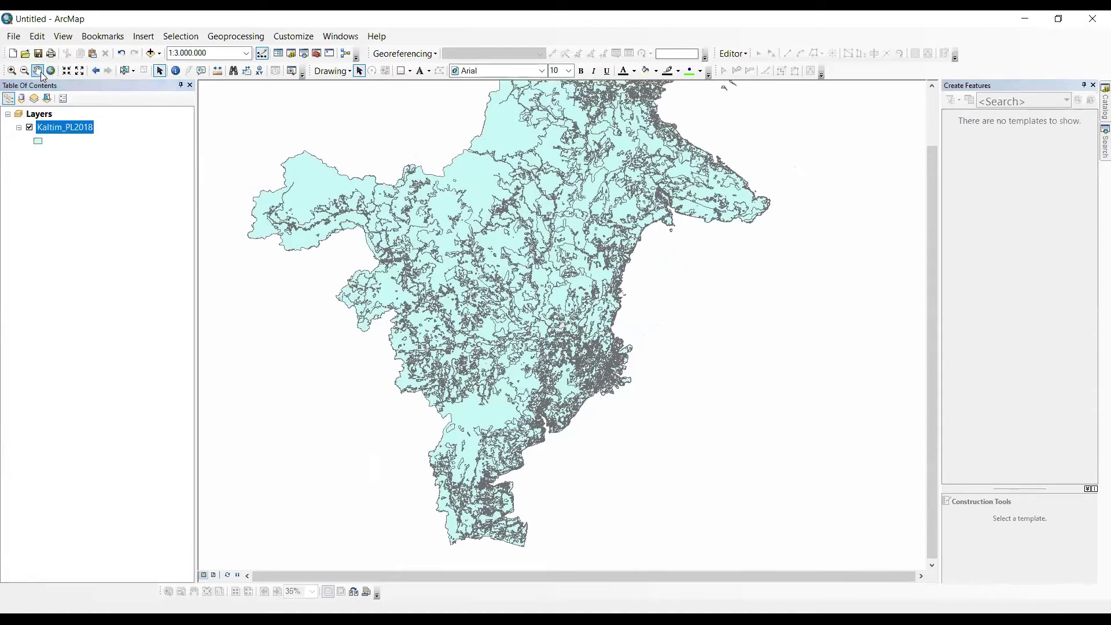
{"action": "left_click", "coordinate": [37, 70]}
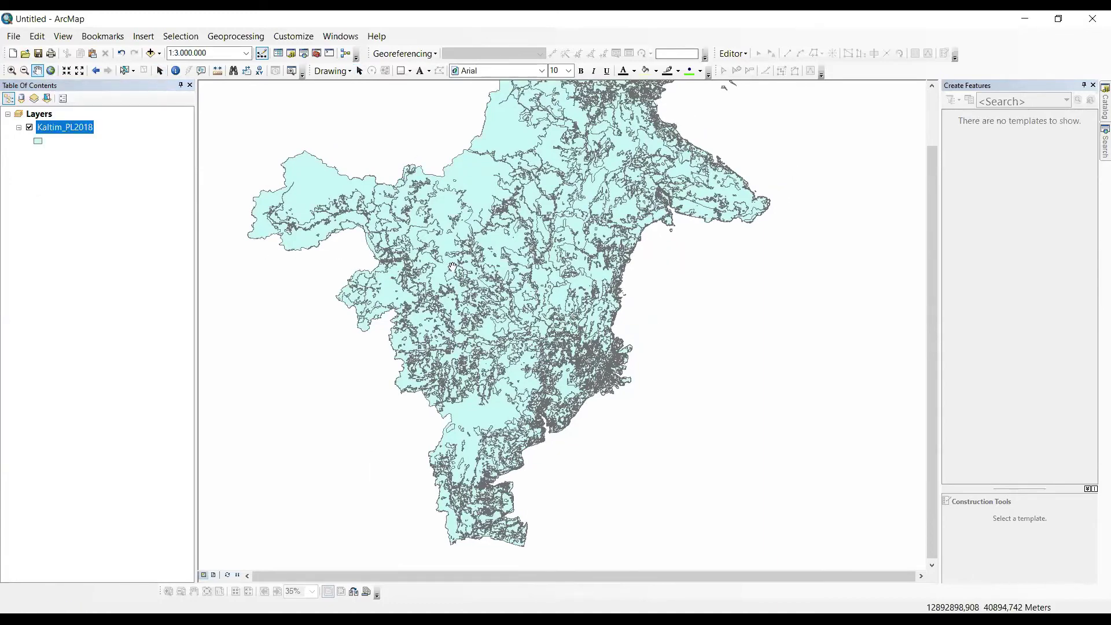
{"action": "left_click_drag", "start_coordinate": [453, 268], "coordinate": [486, 357]}
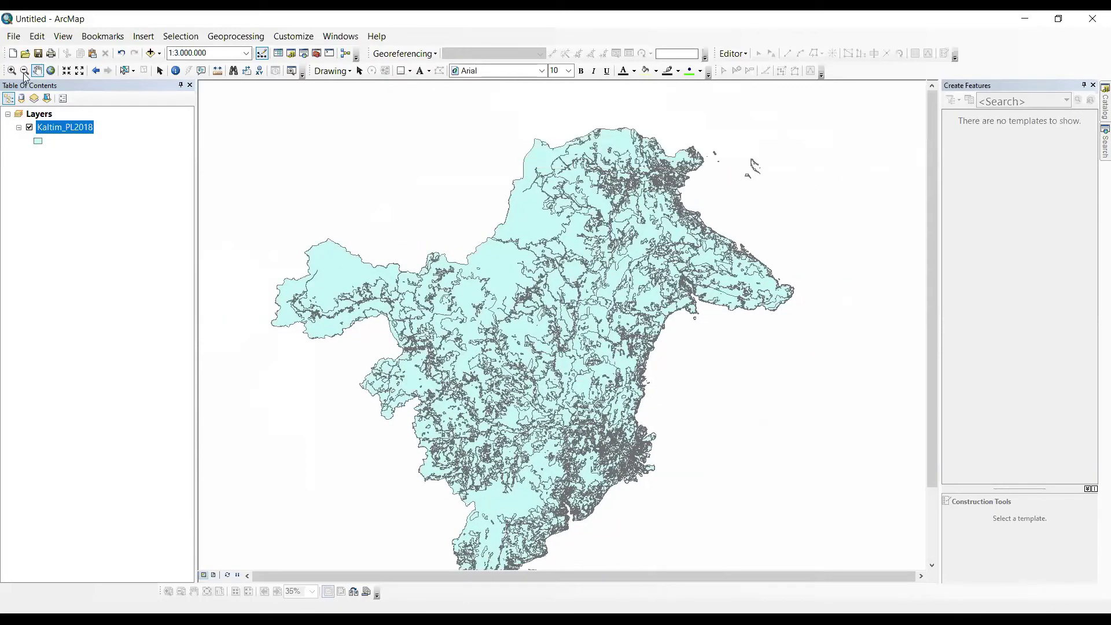
Zoom in on the river delta on the southeast coast, zoom back out, and return to the full extent with the Select Elements tool active
{"action": "left_click", "coordinate": [12, 70]}
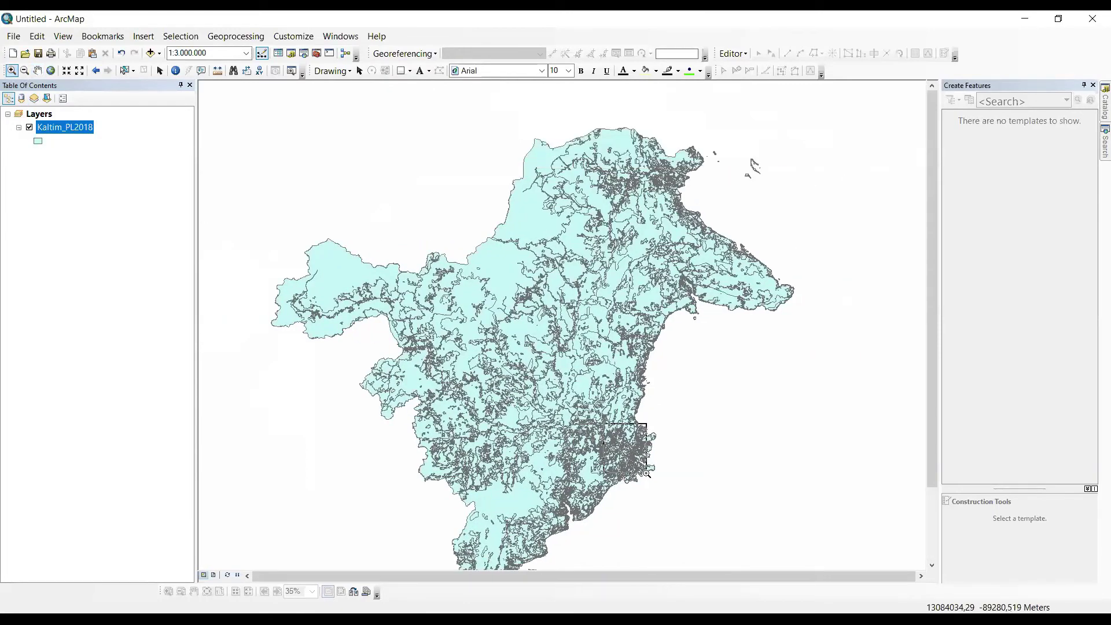
{"action": "left_click_drag", "start_coordinate": [589, 422], "coordinate": [658, 470]}
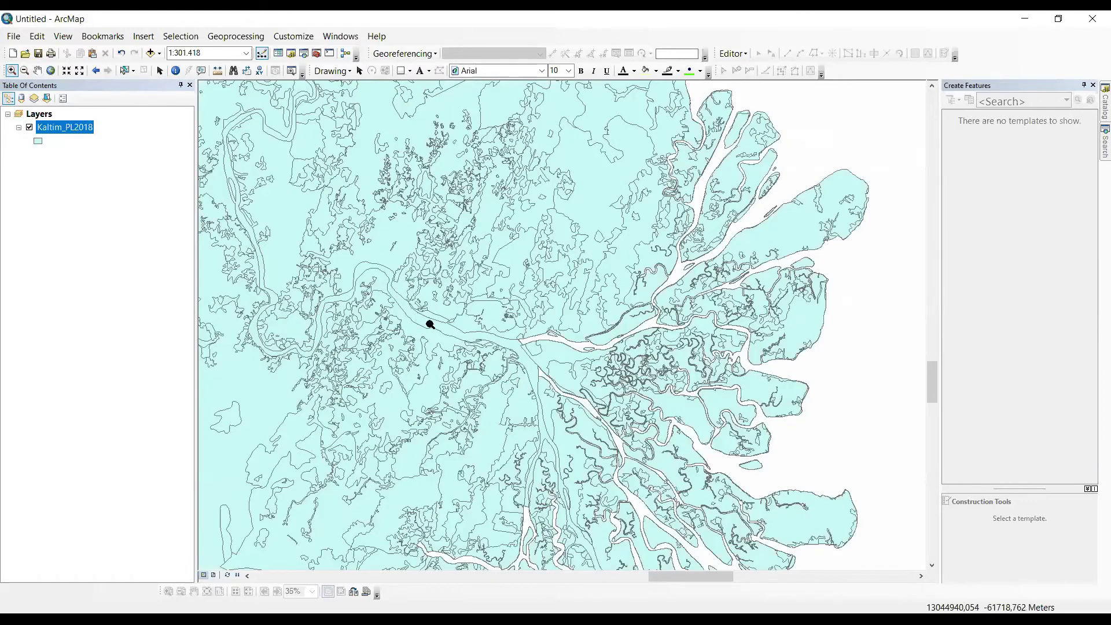
{"action": "left_click", "coordinate": [699, 433]}
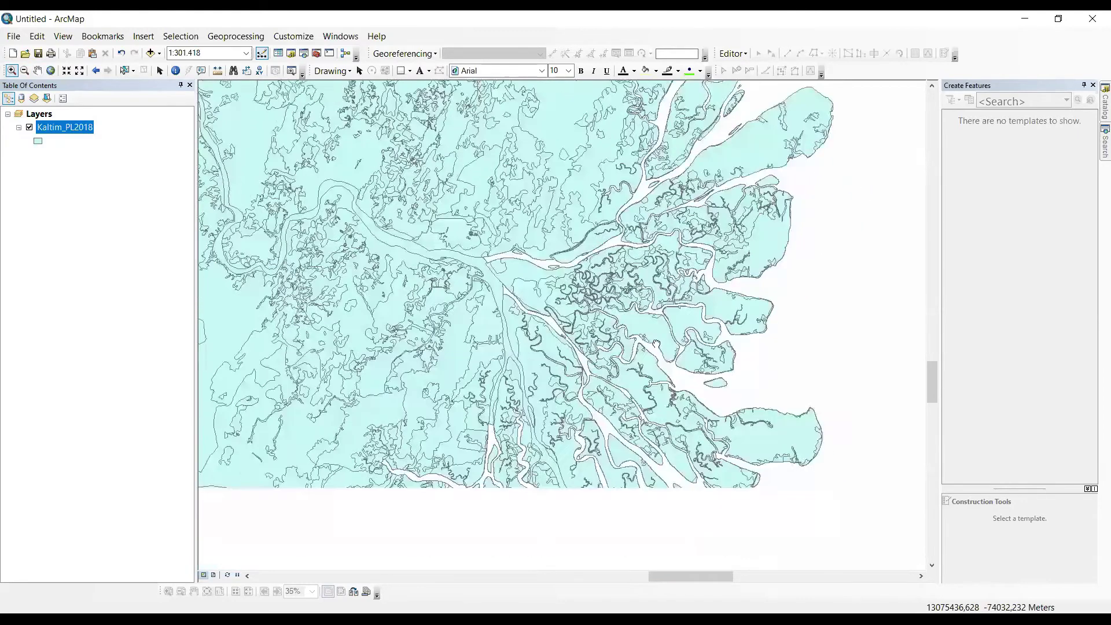
{"action": "left_click", "coordinate": [24, 70]}
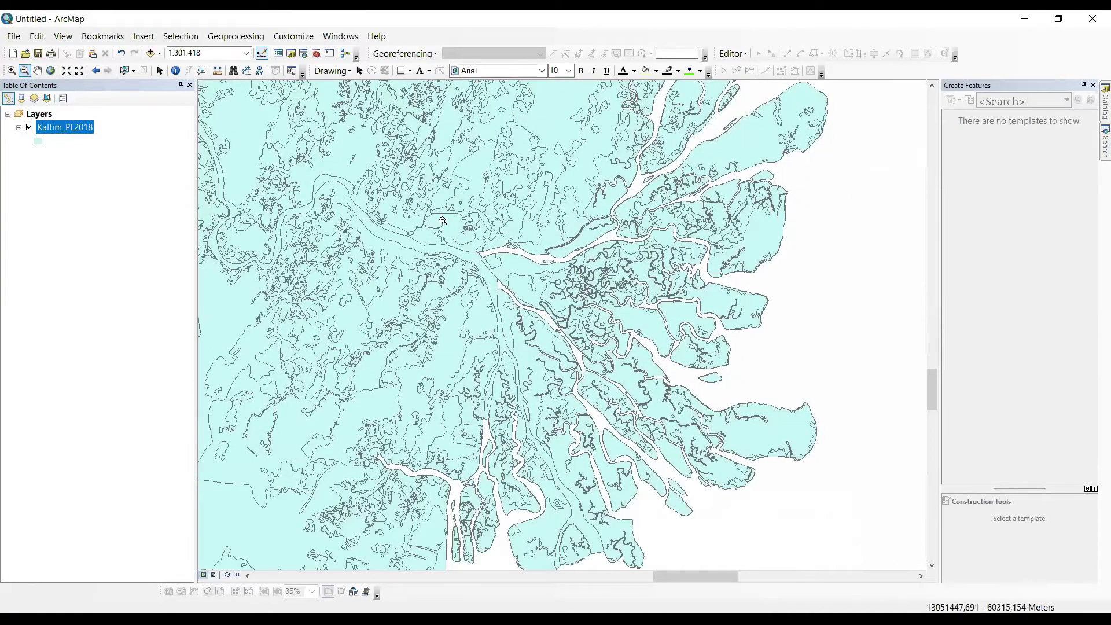
{"action": "left_click_drag", "start_coordinate": [382, 157], "coordinate": [676, 393]}
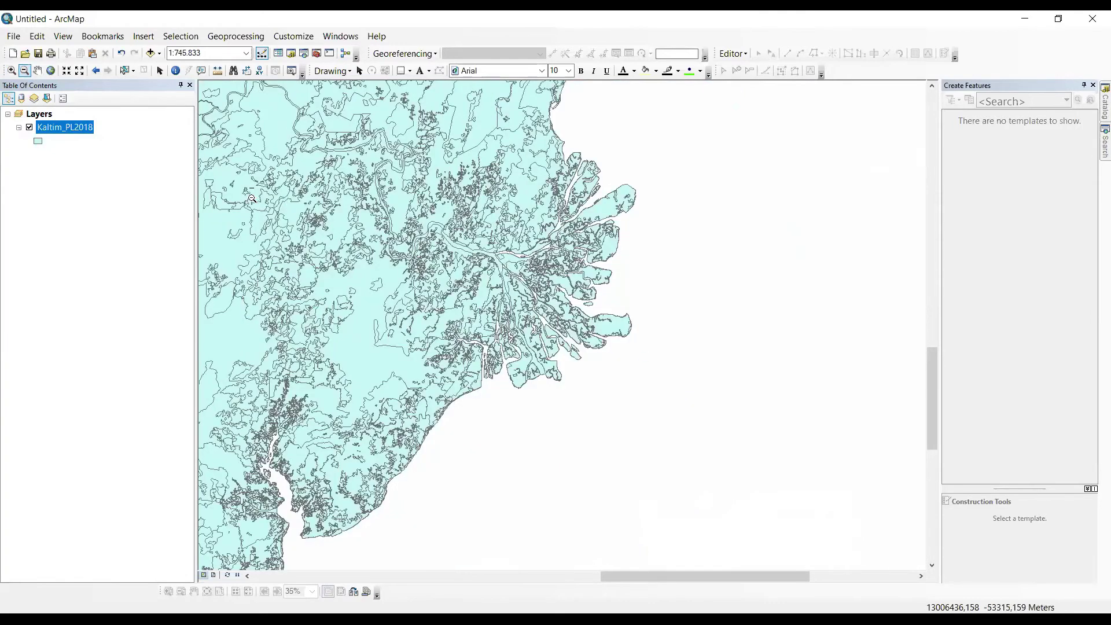
{"action": "left_click", "coordinate": [51, 70]}
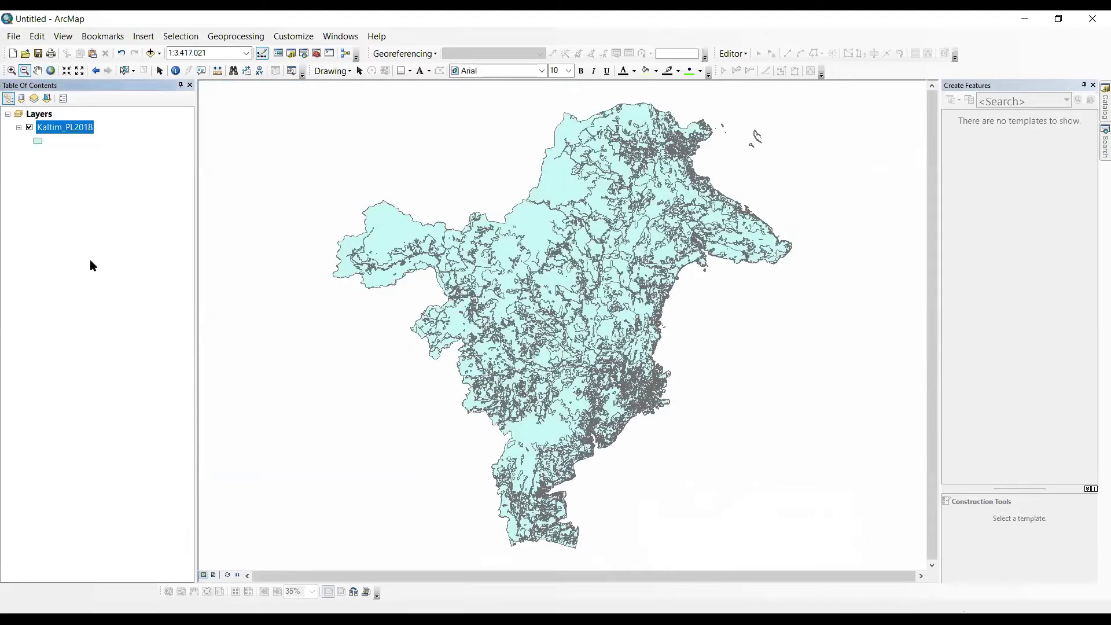
{"action": "left_click", "coordinate": [160, 70]}
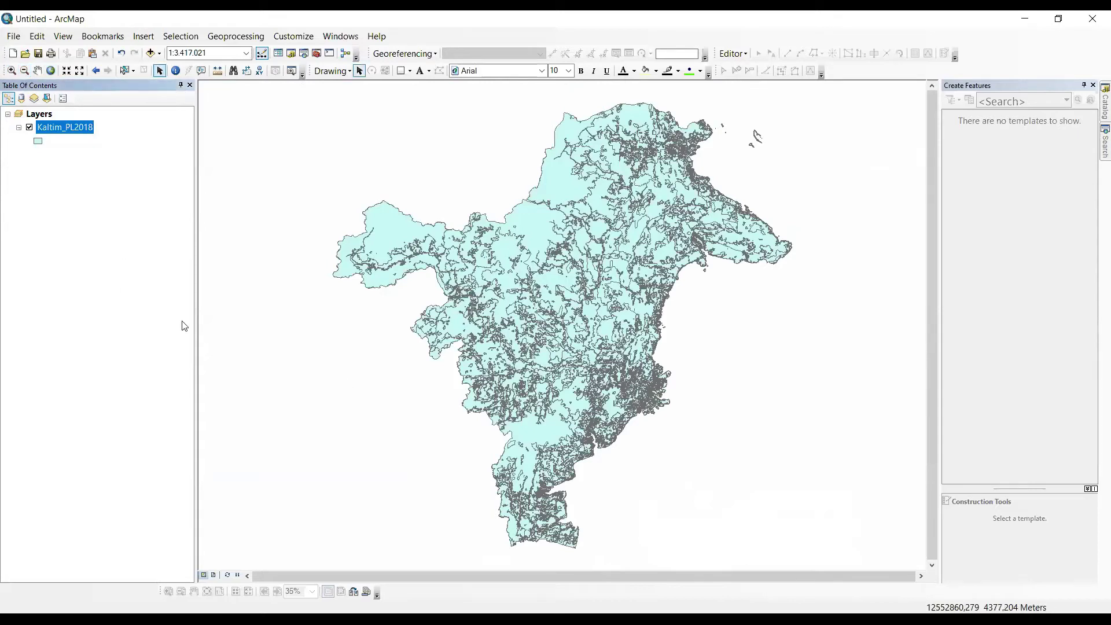
{"action": "left_click", "coordinate": [64, 286]}
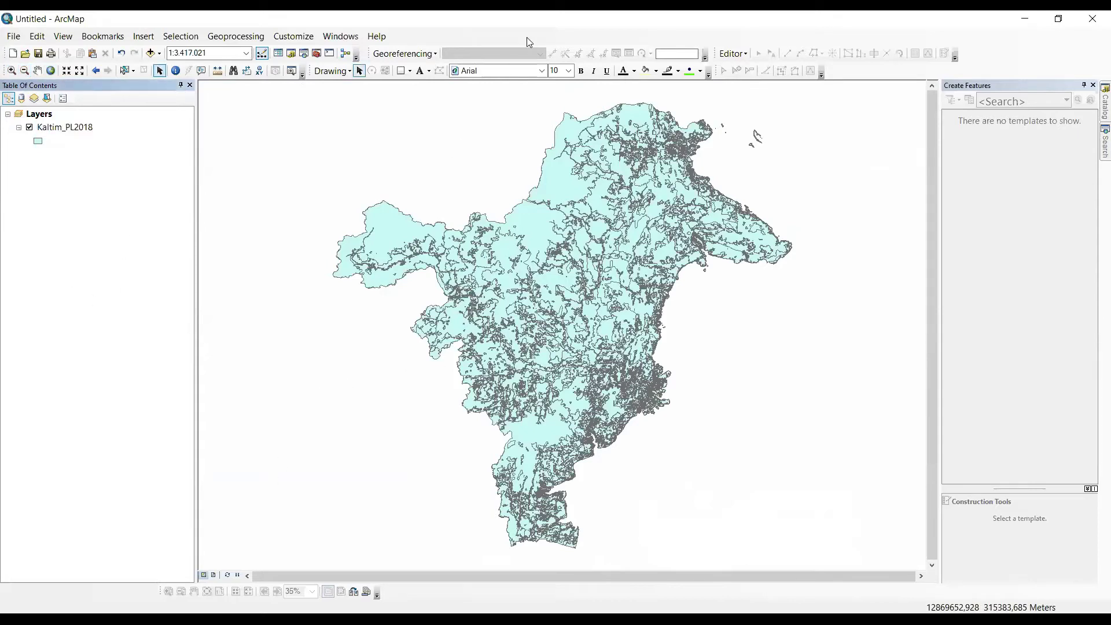
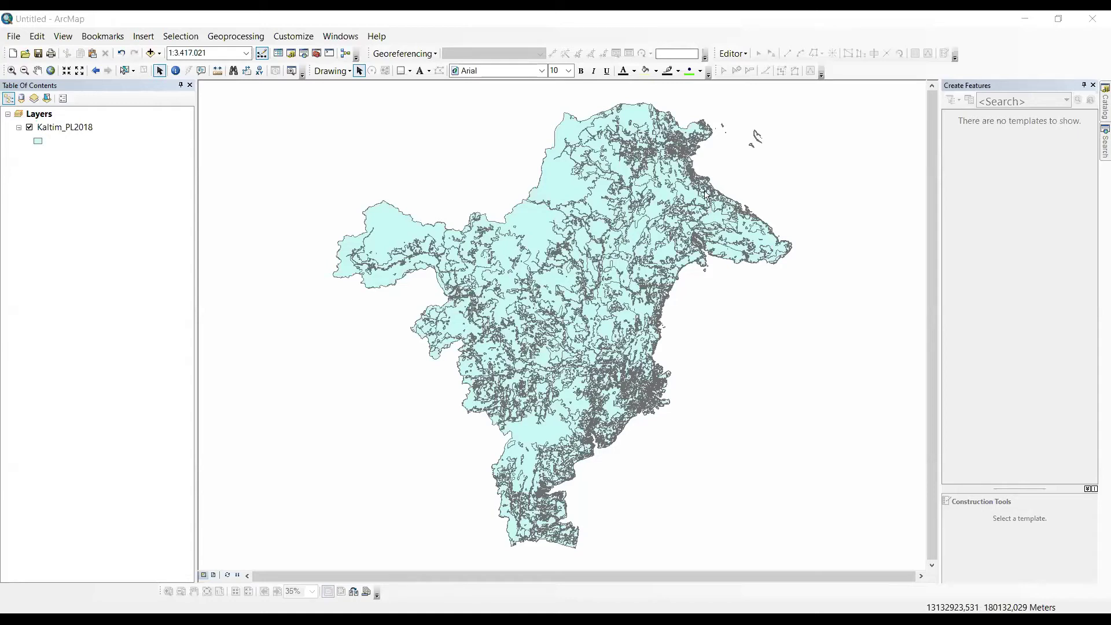
Set the Kaltim_PL2018 layer's symbology to unique-value categories based on the Kls_Tuplah field
{"action": "right_click", "coordinate": [54, 130]}
{"action": "left_click", "coordinate": [26, 203]}
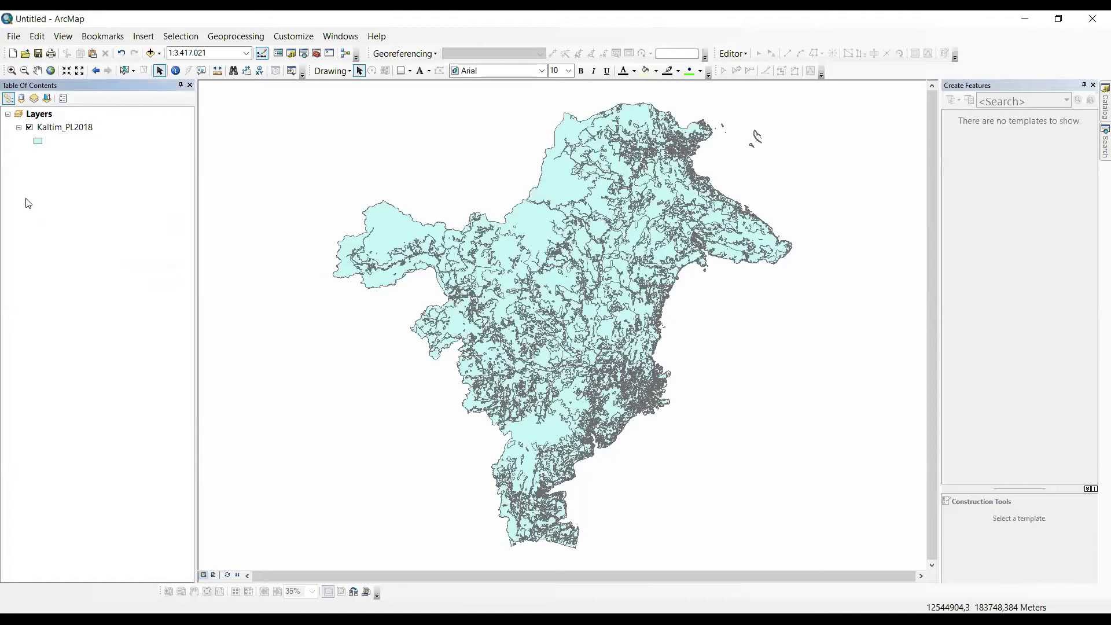
{"action": "right_click", "coordinate": [51, 128]}
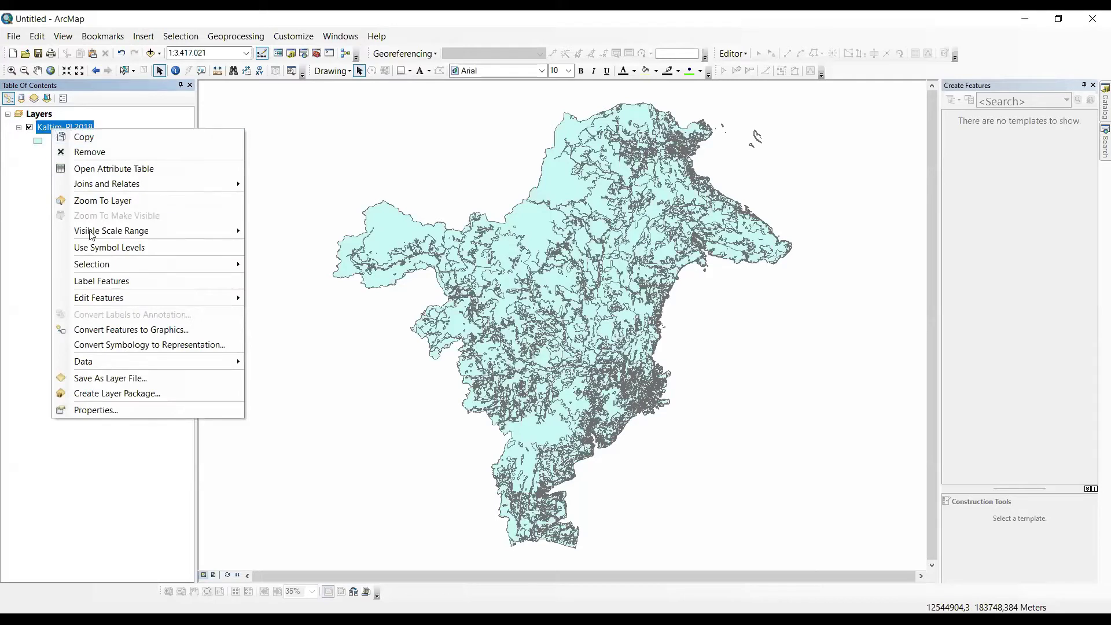
{"action": "left_click", "coordinate": [96, 410]}
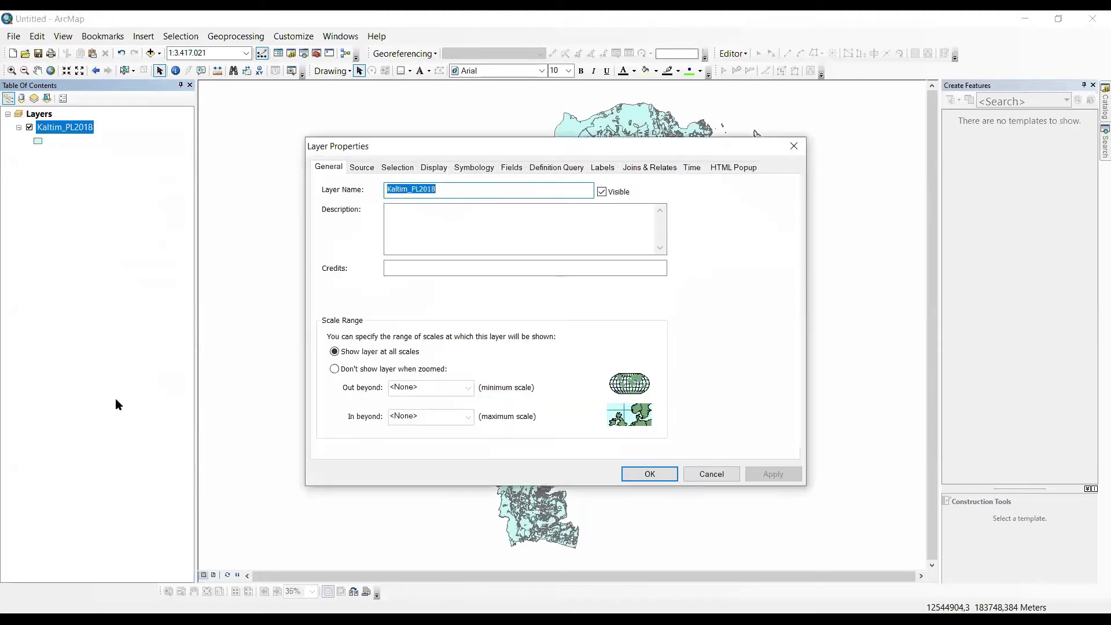
{"action": "left_click", "coordinate": [474, 167]}
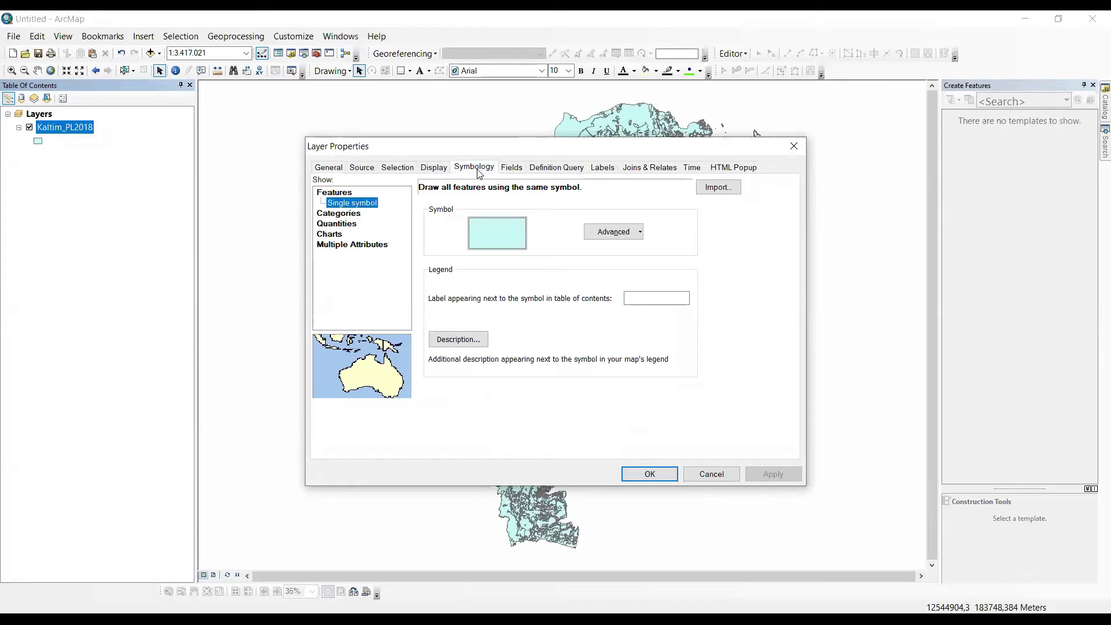
{"action": "left_click", "coordinate": [336, 220]}
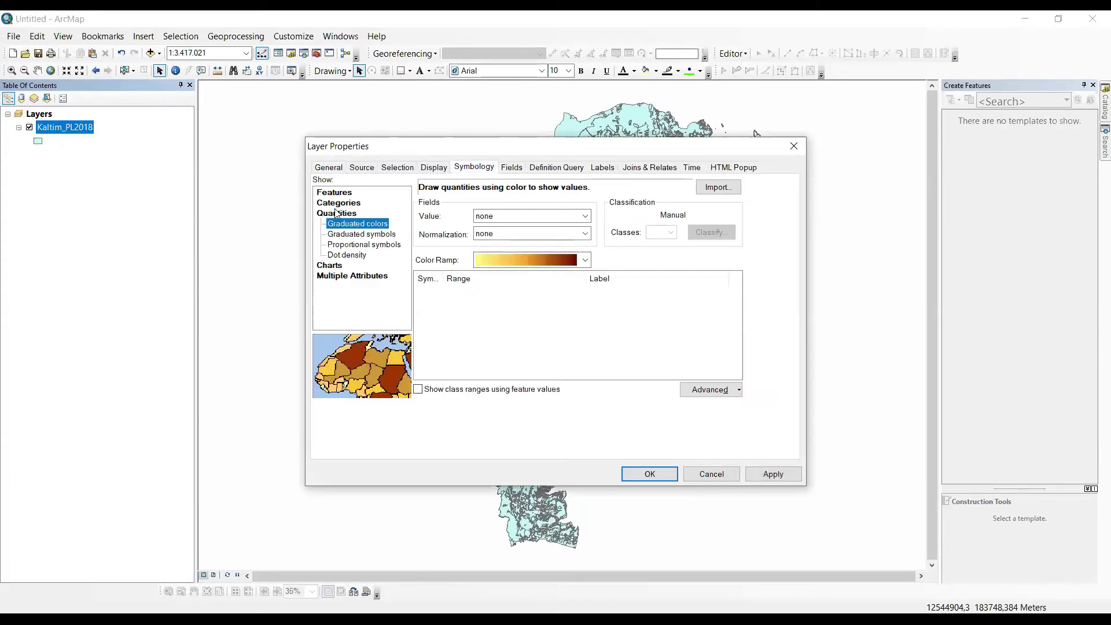
{"action": "left_click", "coordinate": [336, 202]}
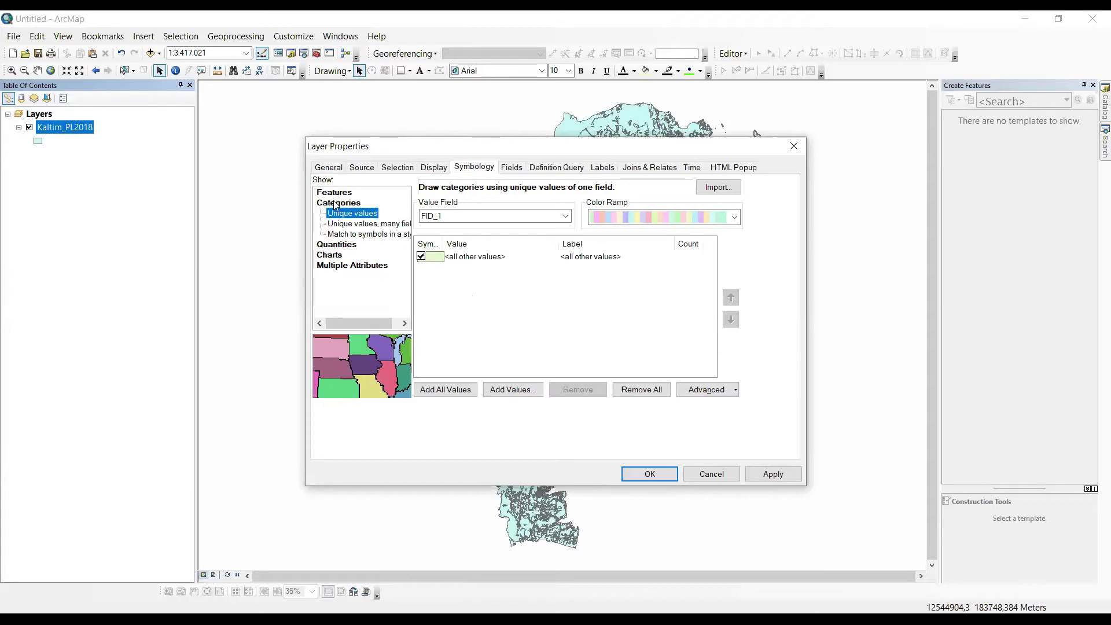
{"action": "left_click", "coordinate": [456, 220]}
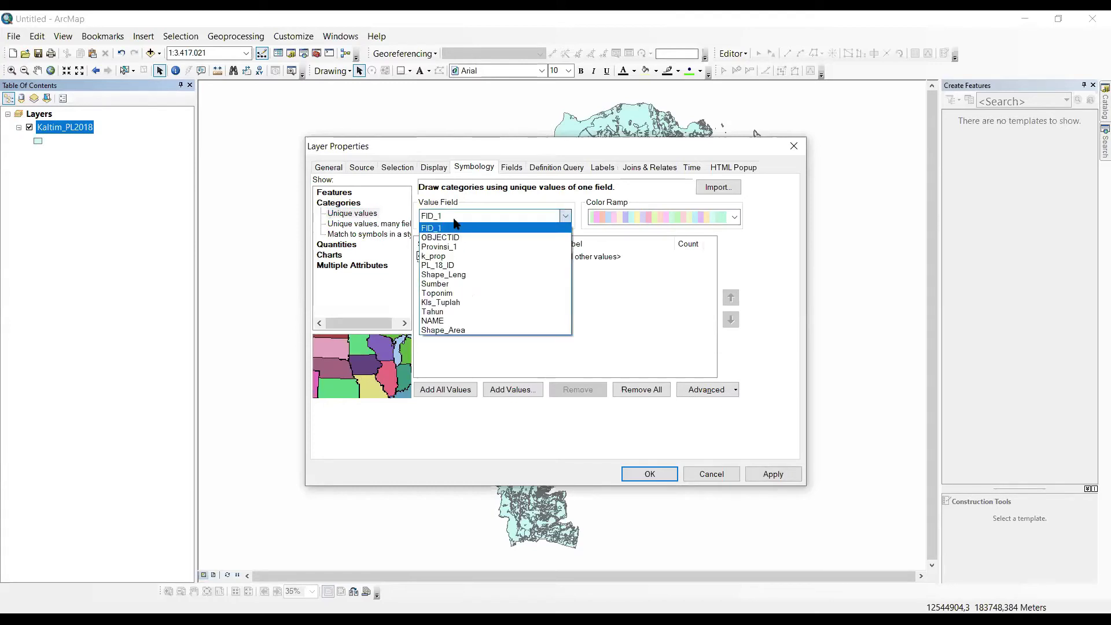
{"action": "left_click", "coordinate": [452, 304]}
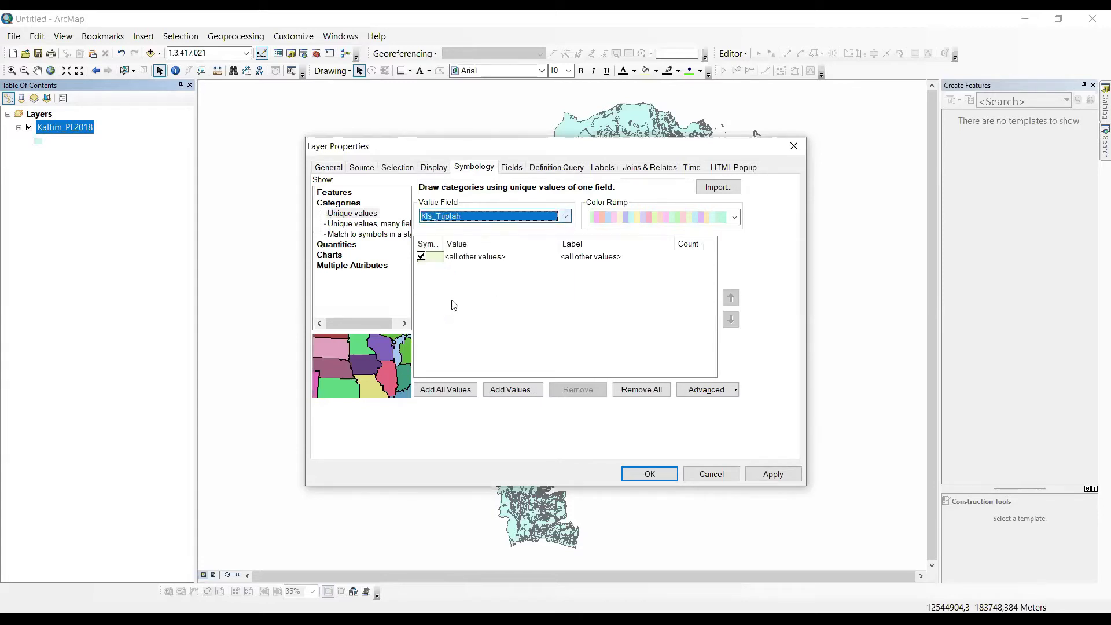
Turn off the <all other values> class and add all Kls_Tuplah values to the class list
{"action": "double_click", "coordinate": [431, 257]}
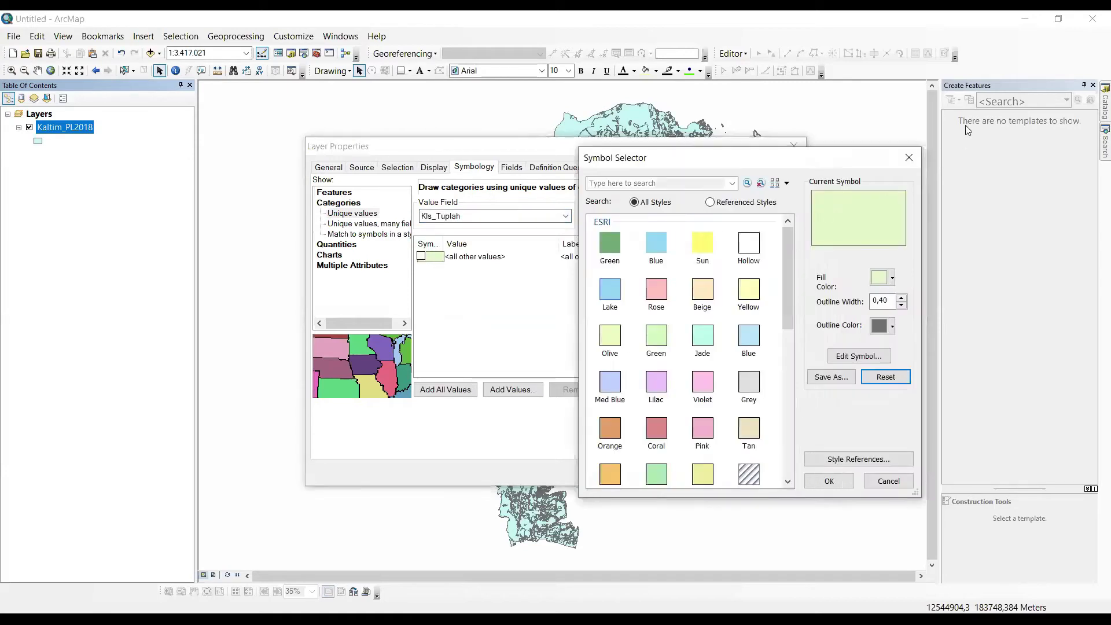
{"action": "left_click", "coordinate": [906, 155]}
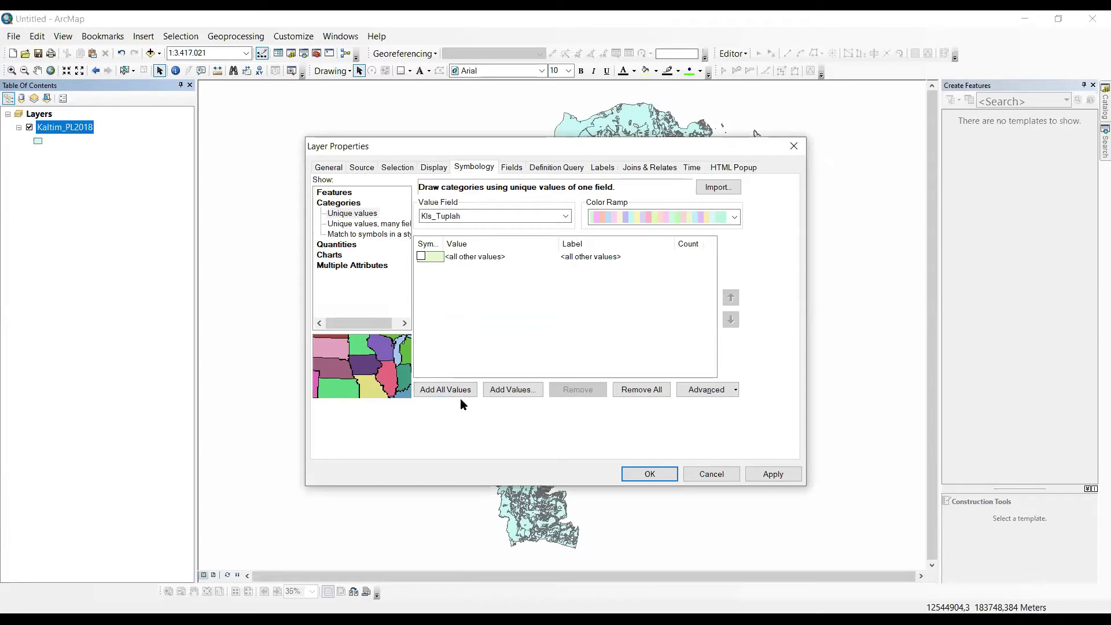
{"action": "left_click", "coordinate": [458, 394]}
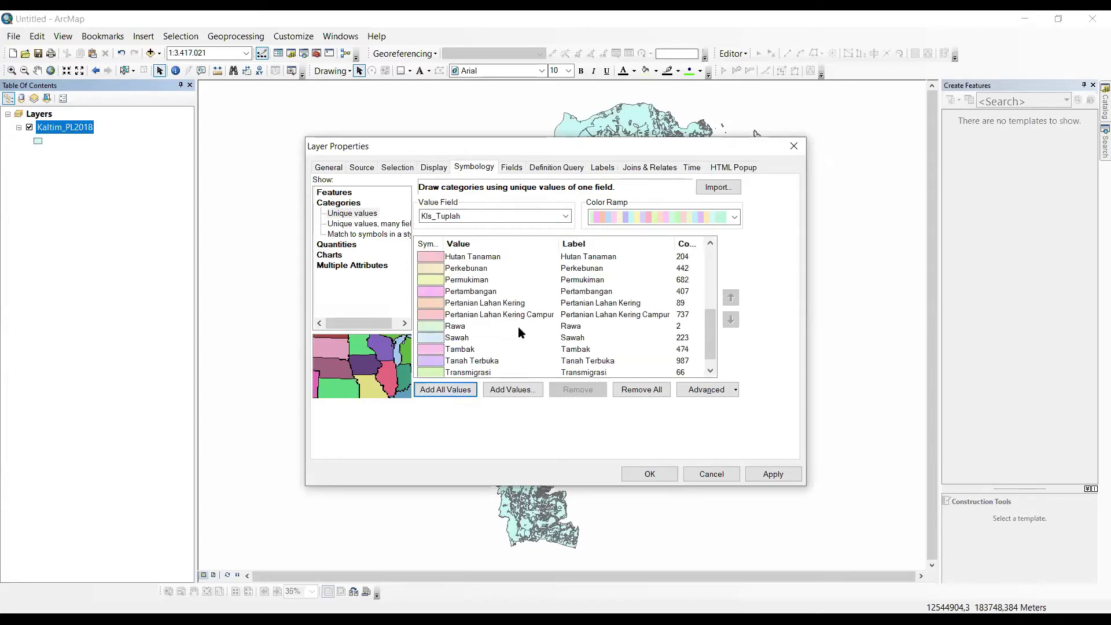
{"action": "scroll", "coordinate": [518, 327], "scroll_direction": "up", "scroll_amount": 5}
{"action": "scroll", "coordinate": [519, 326], "scroll_direction": "down", "scroll_amount": 3}
{"action": "scroll", "coordinate": [518, 330], "scroll_direction": "up", "scroll_amount": 3}
{"action": "scroll", "coordinate": [519, 330], "scroll_direction": "up", "scroll_amount": 1}
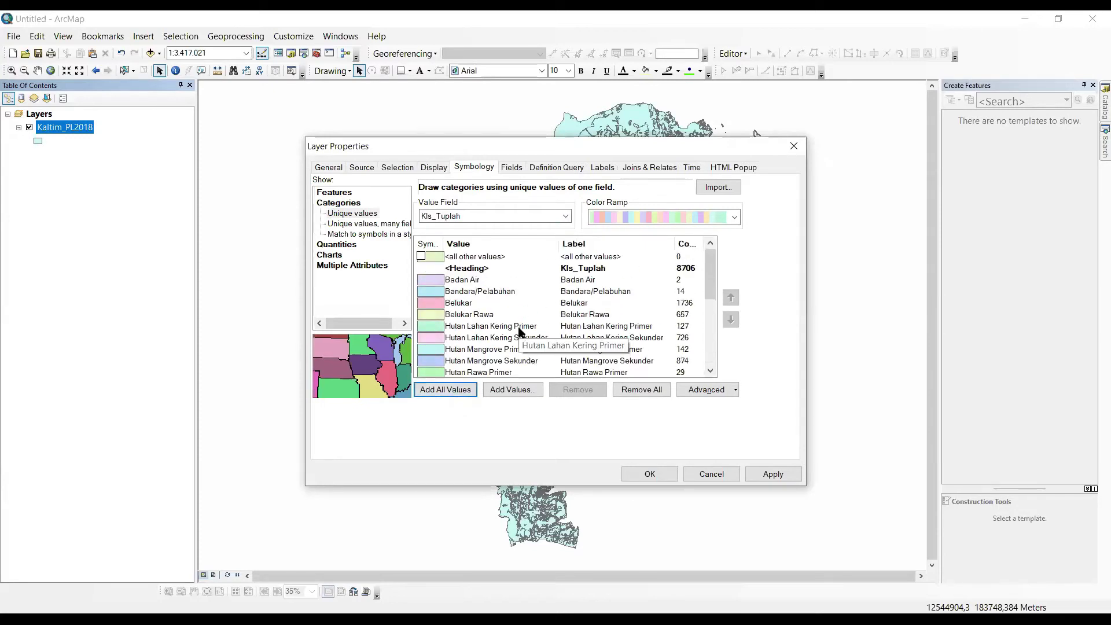
{"action": "scroll", "coordinate": [519, 330], "scroll_direction": "down", "scroll_amount": 5}
{"action": "scroll", "coordinate": [519, 330], "scroll_direction": "up", "scroll_amount": 5}
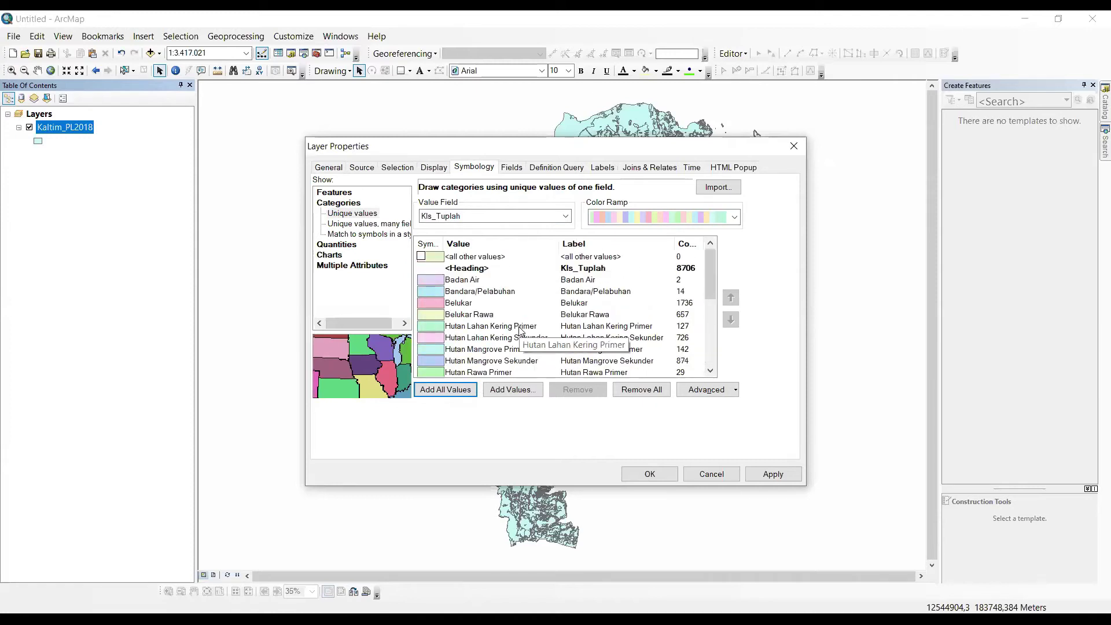
{"action": "scroll", "coordinate": [735, 225], "scroll_direction": "down", "scroll_amount": 4}
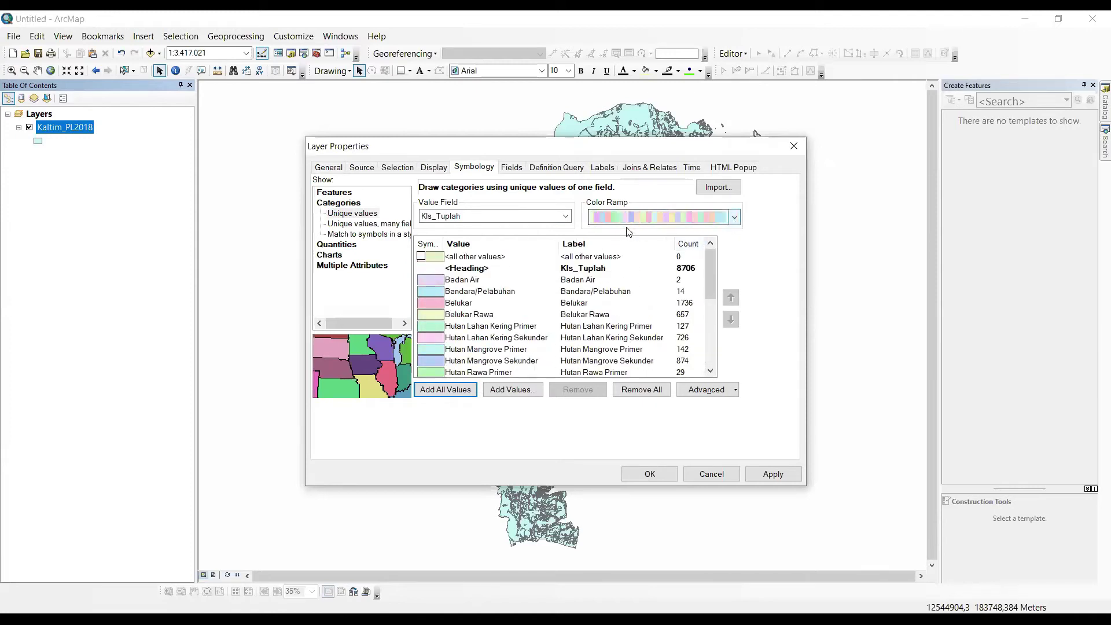
Apply the random color ramp of saturated, mixed dark hues to the land-cover classes
{"action": "left_click", "coordinate": [735, 217]}
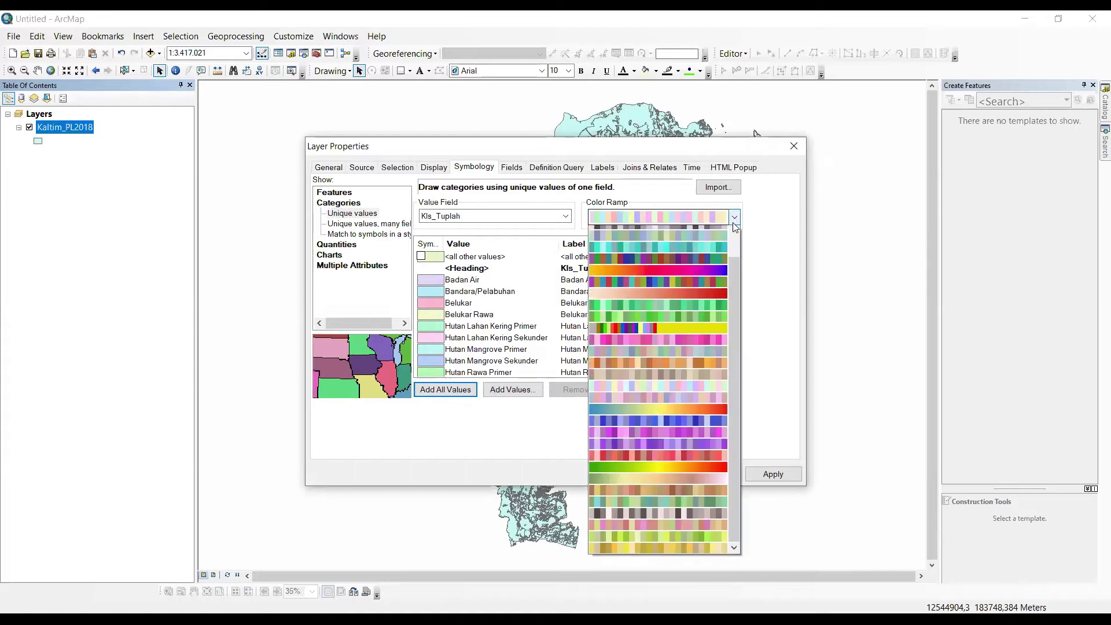
{"action": "scroll", "coordinate": [691, 270], "scroll_direction": "up", "scroll_amount": 1}
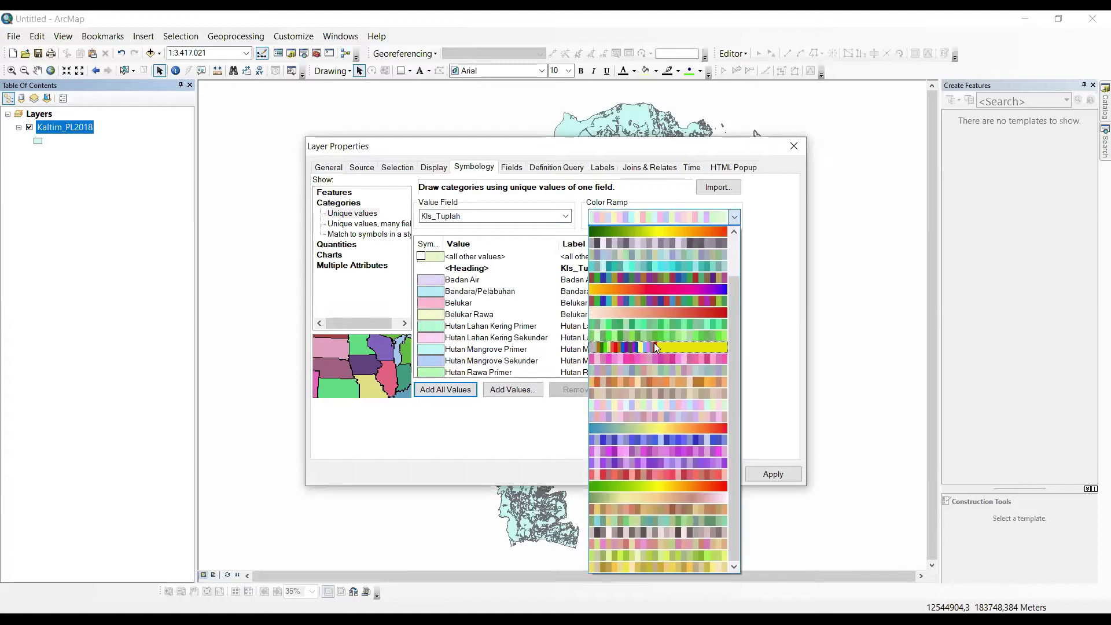
{"action": "left_click", "coordinate": [640, 302]}
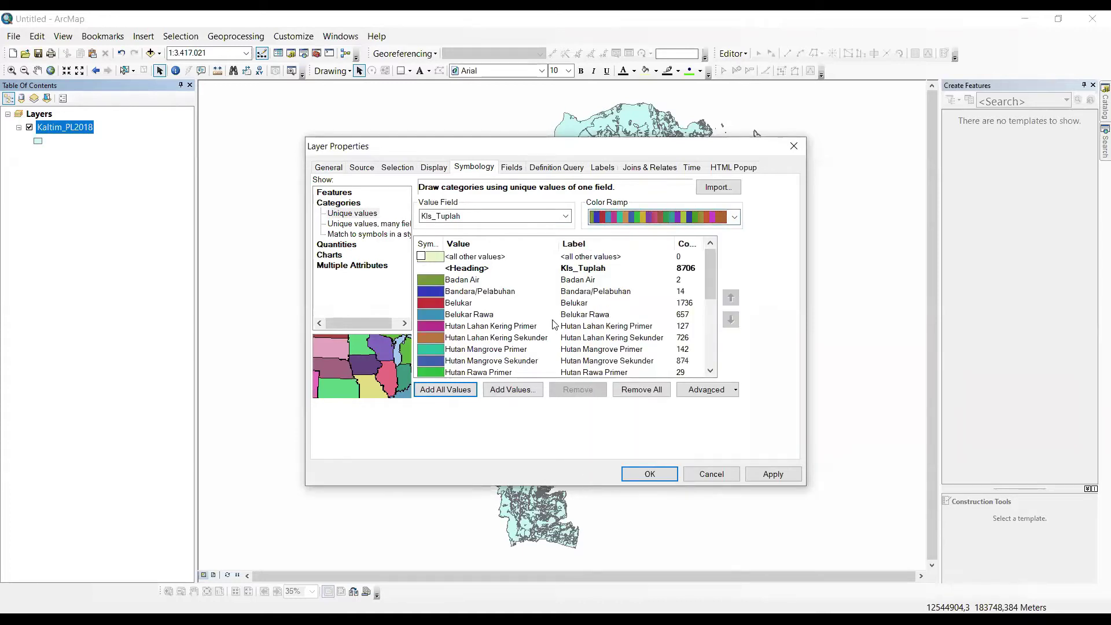
{"action": "scroll", "coordinate": [485, 338], "scroll_direction": "down", "scroll_amount": 5}
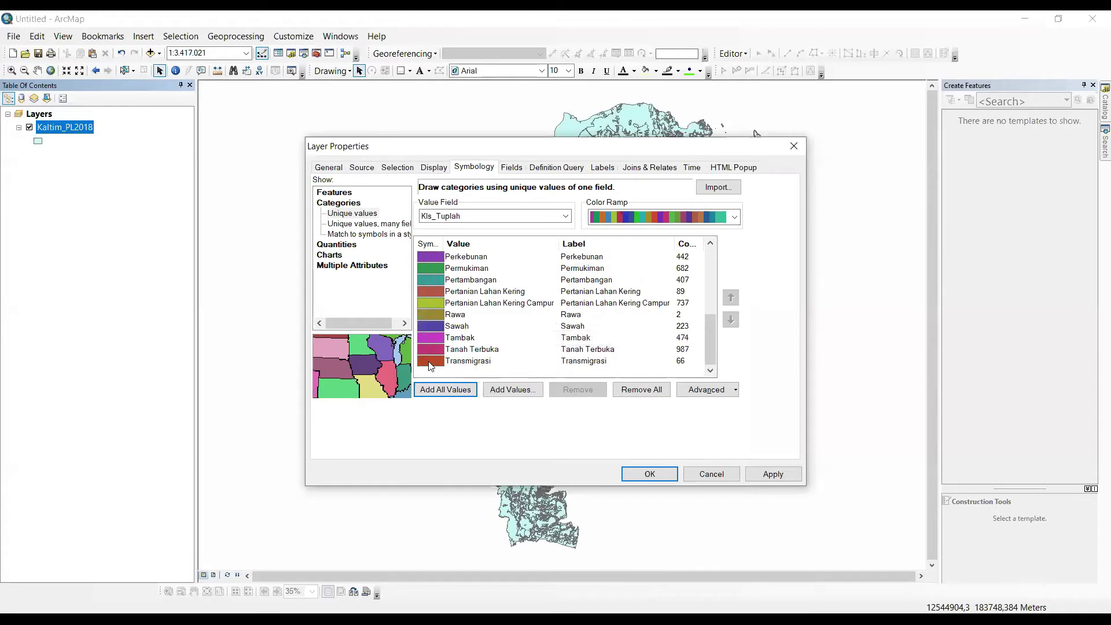
{"action": "scroll", "coordinate": [431, 366], "scroll_direction": "up", "scroll_amount": 5}
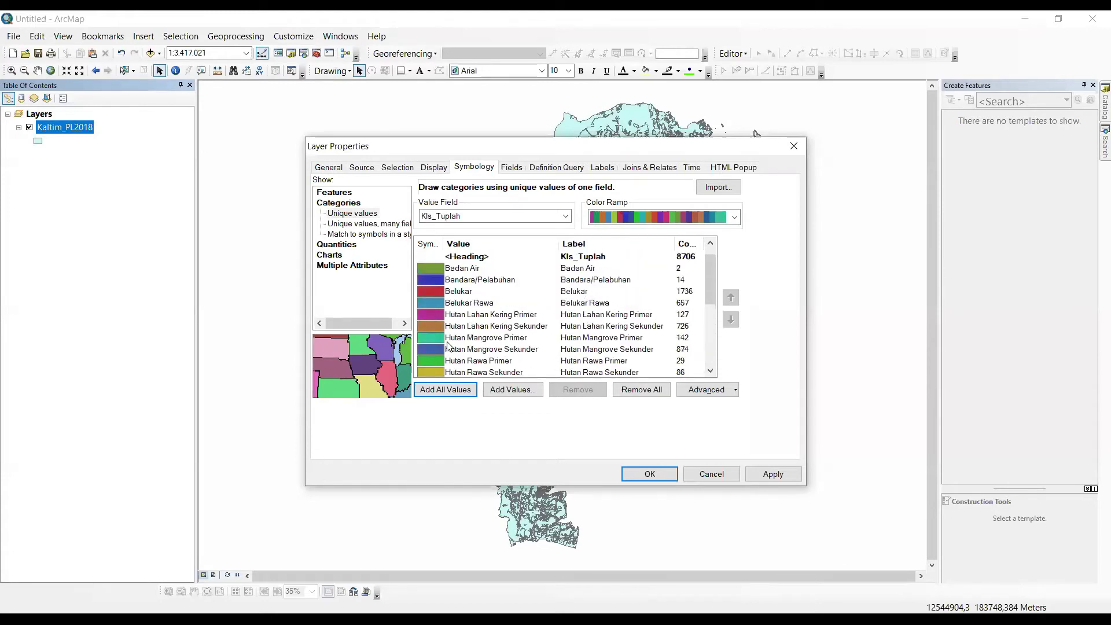
Give the Badan Air class the ESRI Blue symbol and accept the new symbology for the layer
{"action": "double_click", "coordinate": [421, 280]}
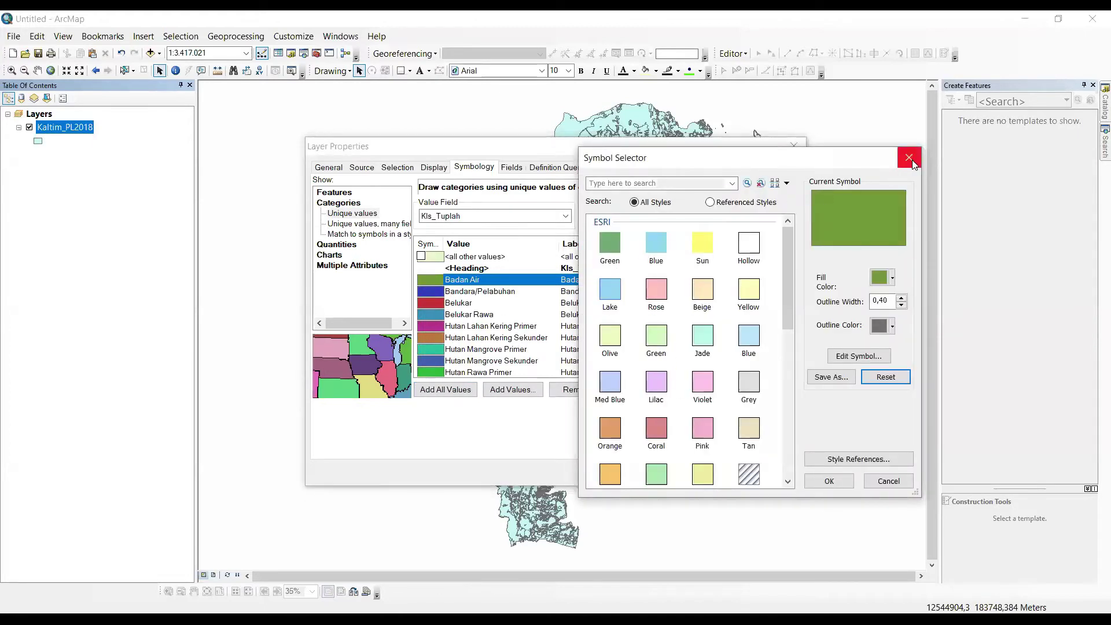
{"action": "left_click", "coordinate": [911, 159]}
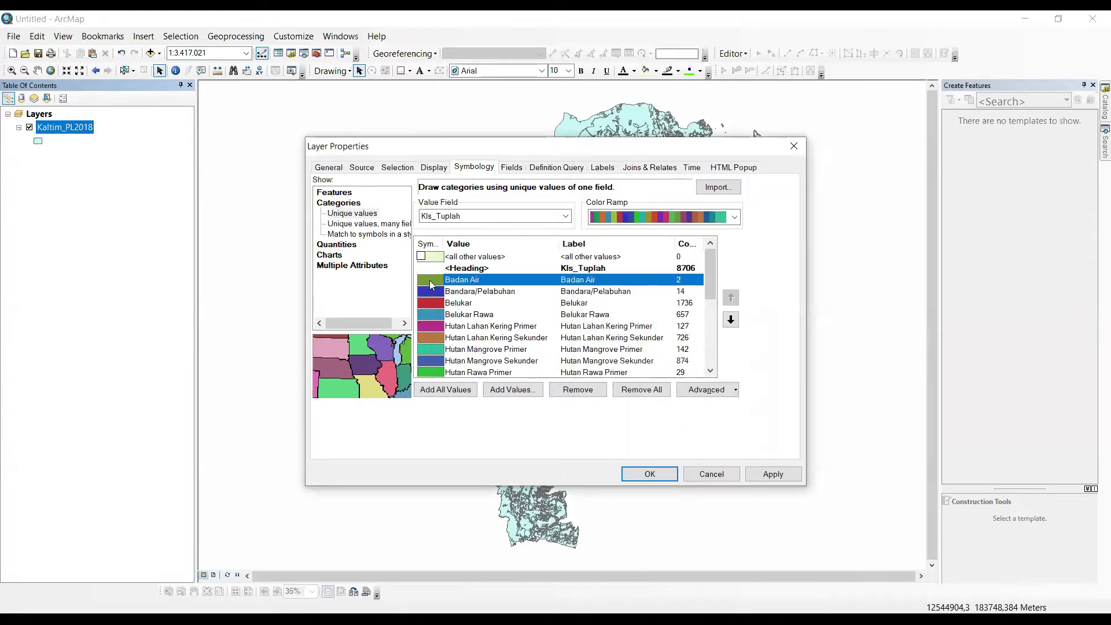
{"action": "double_click", "coordinate": [432, 283]}
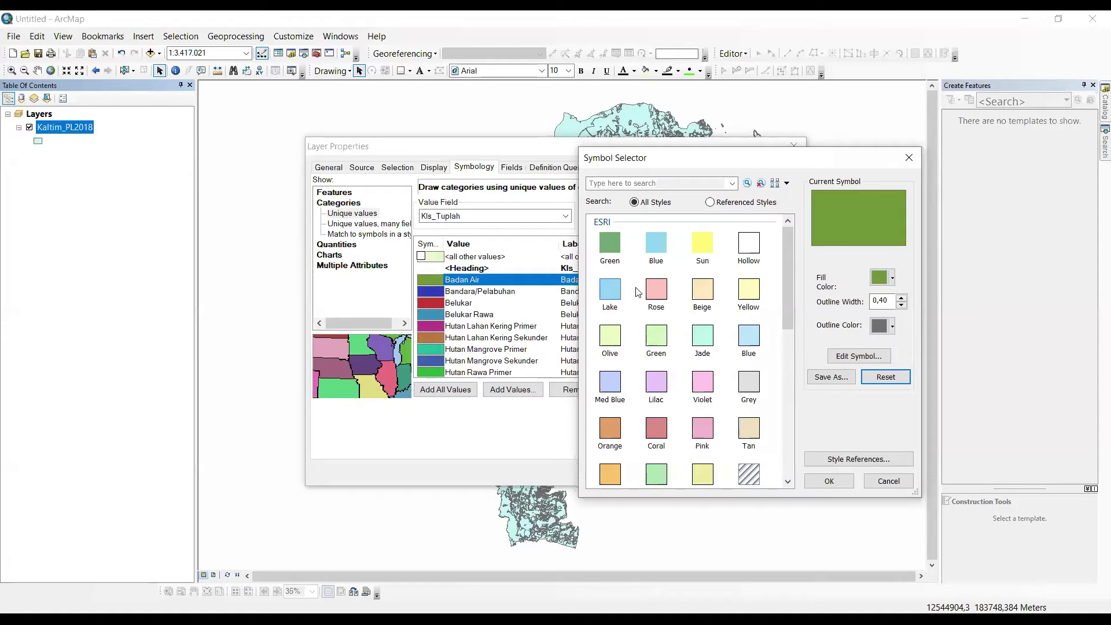
{"action": "left_click", "coordinate": [655, 243]}
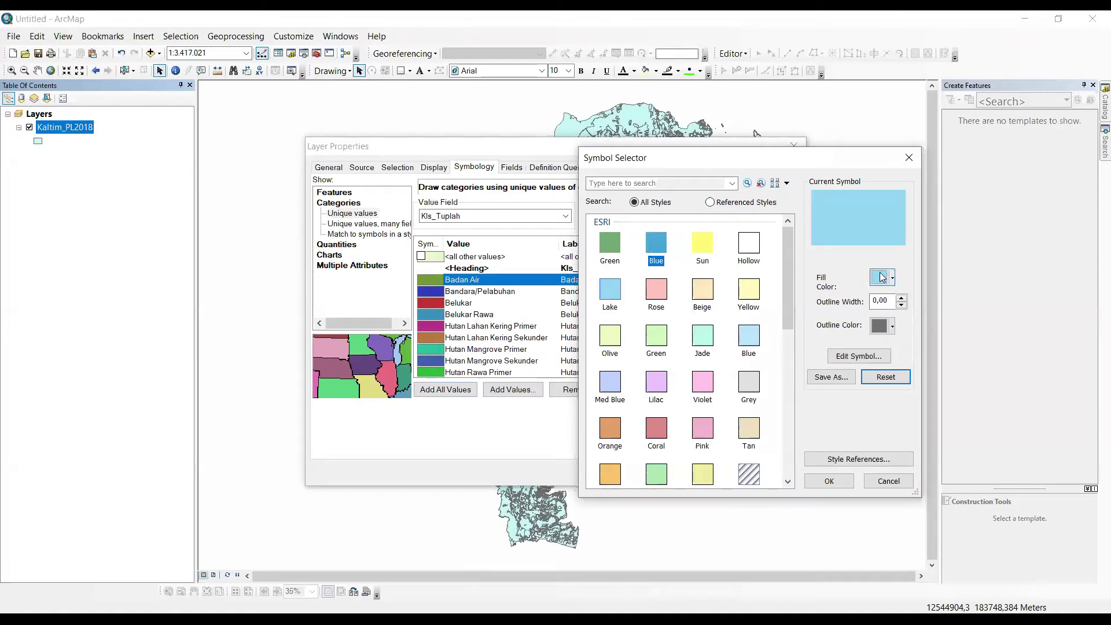
{"action": "left_click", "coordinate": [828, 484]}
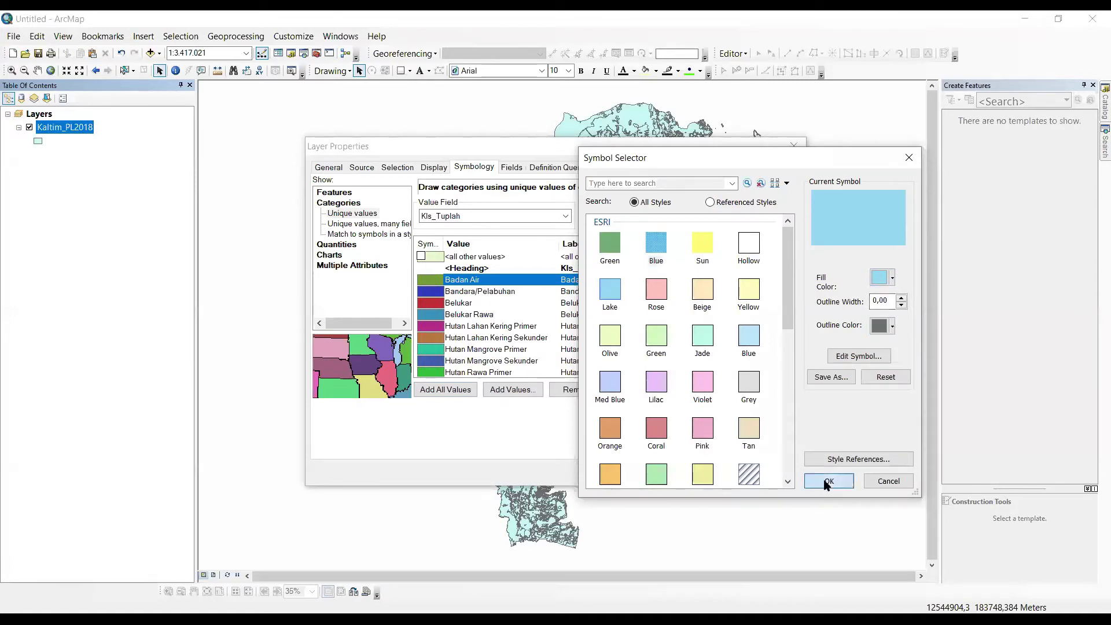
{"action": "scroll", "coordinate": [475, 327], "scroll_direction": "down", "scroll_amount": 1}
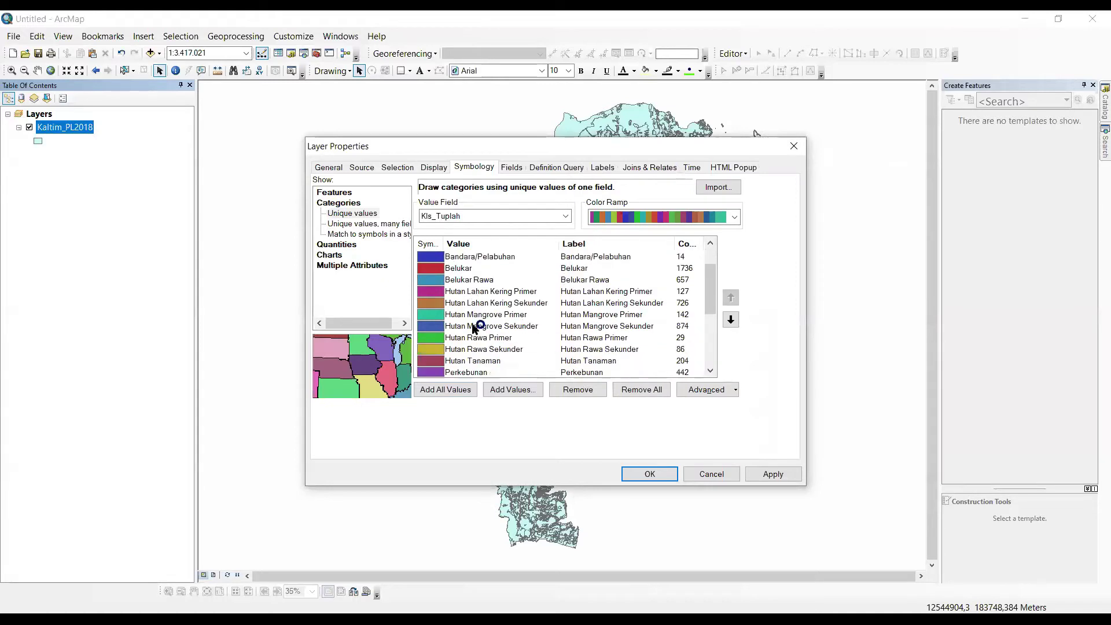
{"action": "scroll", "coordinate": [475, 327], "scroll_direction": "down", "scroll_amount": 2}
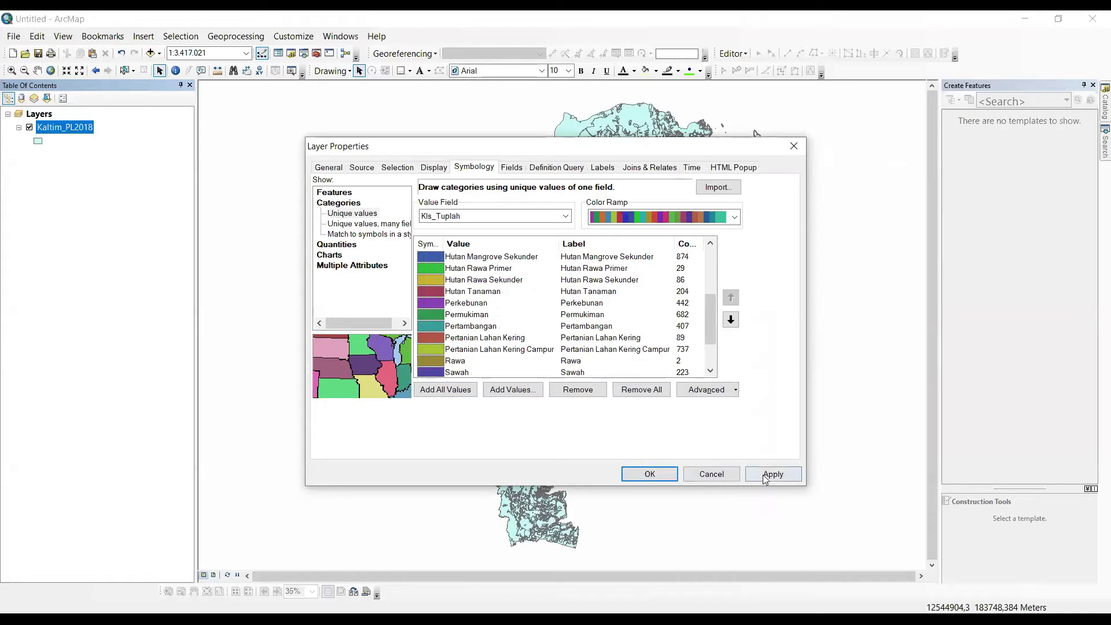
{"action": "left_click", "coordinate": [648, 475]}
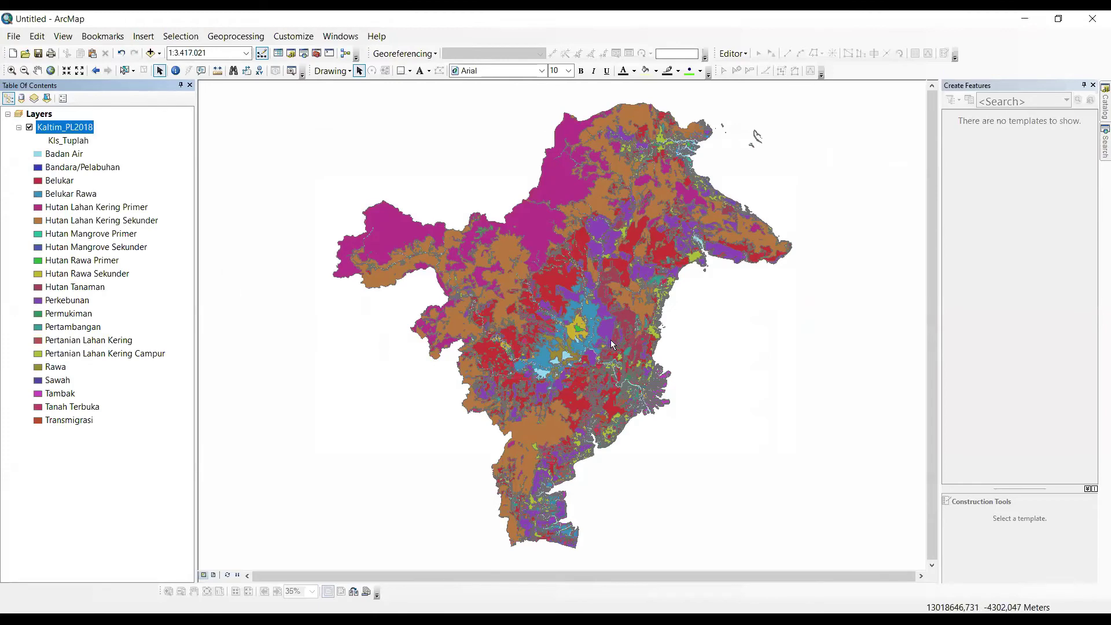
Change the Permukiman class symbol to the yellow ESRI Sun symbol, with the map at 1:250.000 around the river settlements
{"action": "scroll", "coordinate": [627, 370], "scroll_direction": "down", "scroll_amount": 5}
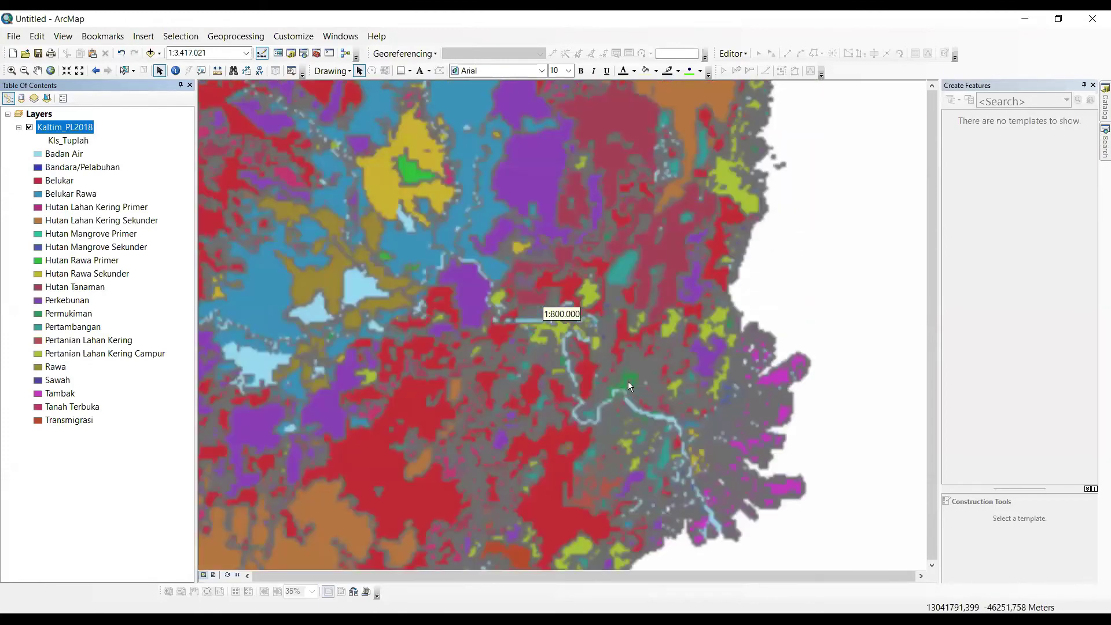
{"action": "scroll", "coordinate": [628, 381], "scroll_direction": "down", "scroll_amount": 2}
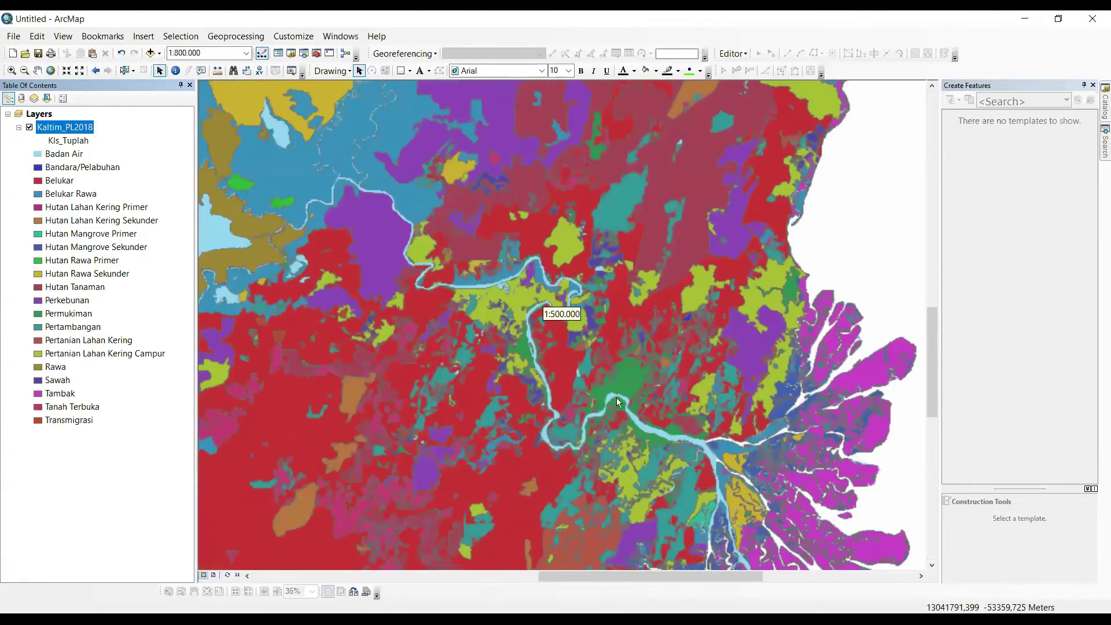
{"action": "scroll", "coordinate": [616, 397], "scroll_direction": "down", "scroll_amount": 2}
{"action": "left_click_drag", "start_coordinate": [747, 534], "coordinate": [706, 403]}
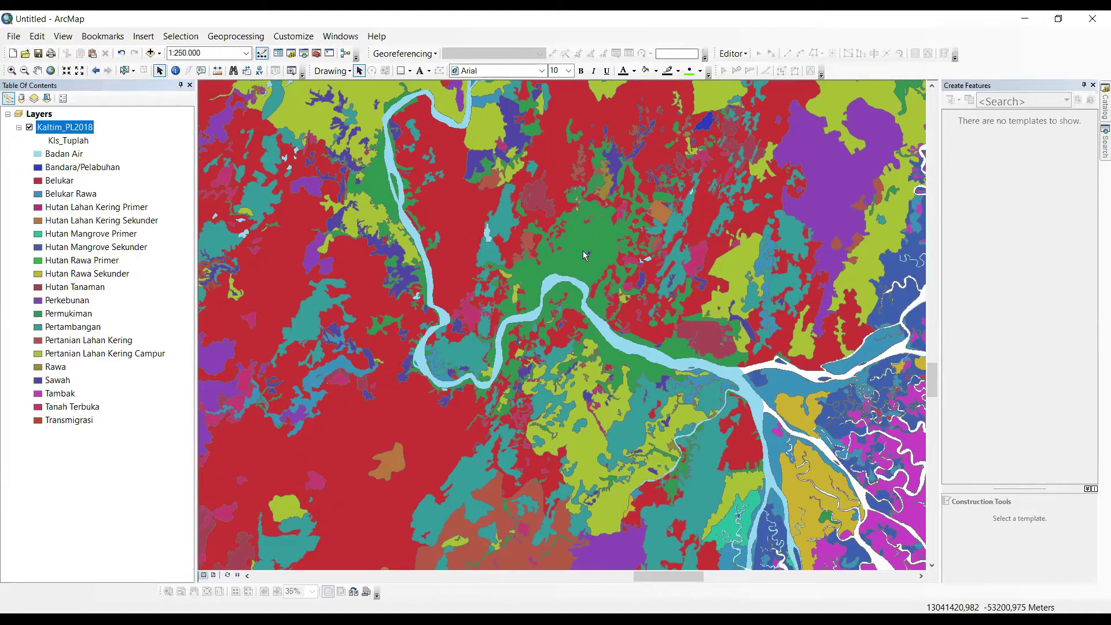
{"action": "left_click", "coordinate": [38, 314]}
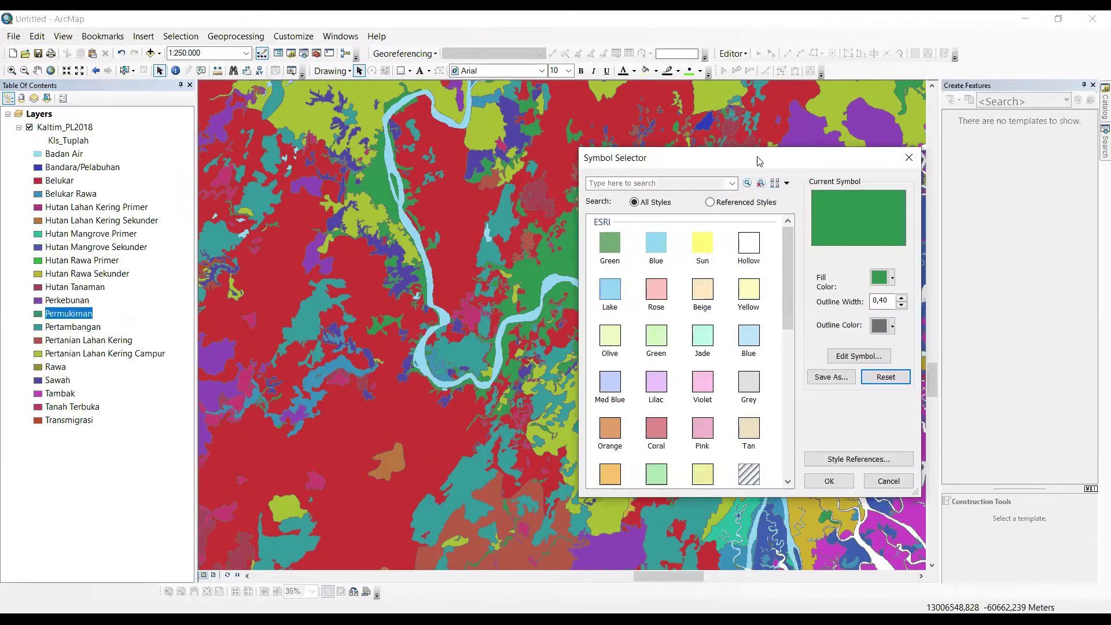
{"action": "left_click_drag", "start_coordinate": [760, 161], "coordinate": [331, 146]}
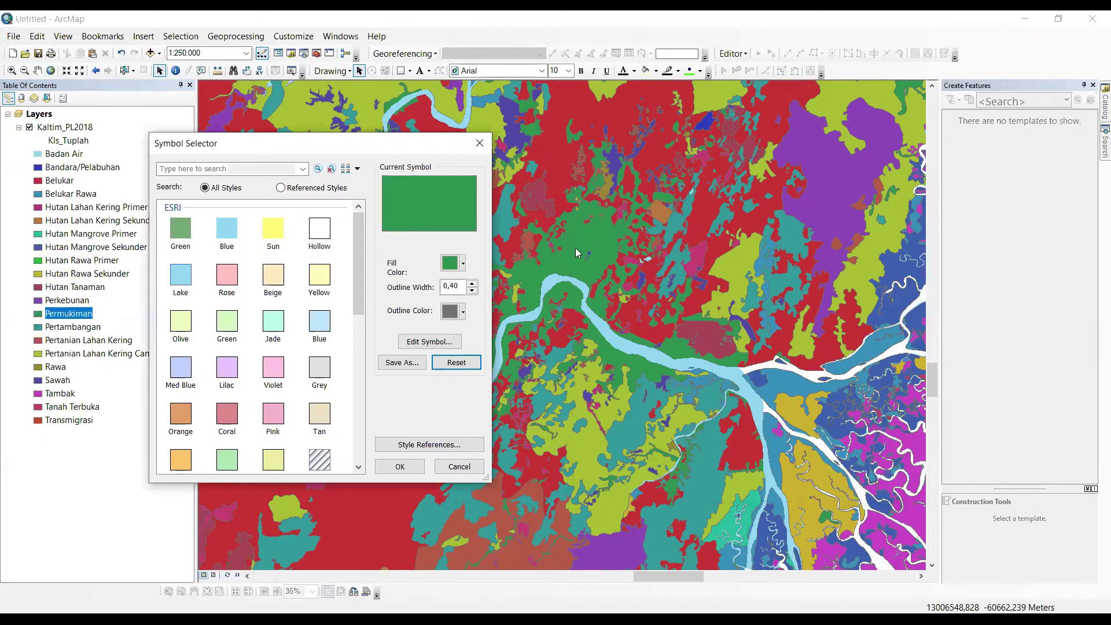
{"action": "left_click", "coordinate": [276, 236]}
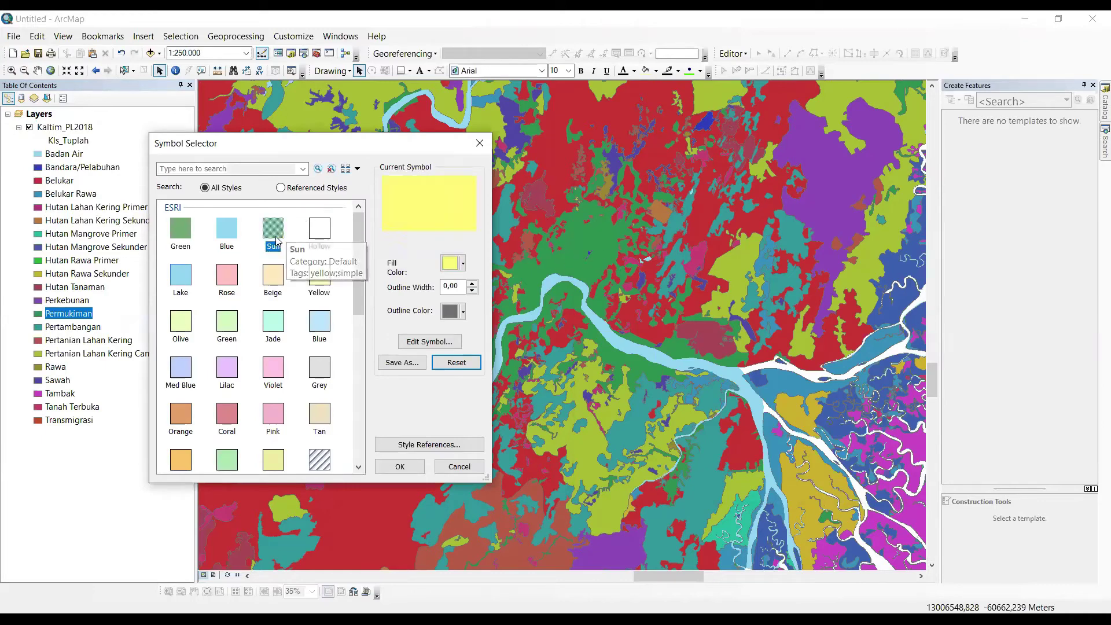
{"action": "left_click", "coordinate": [393, 469]}
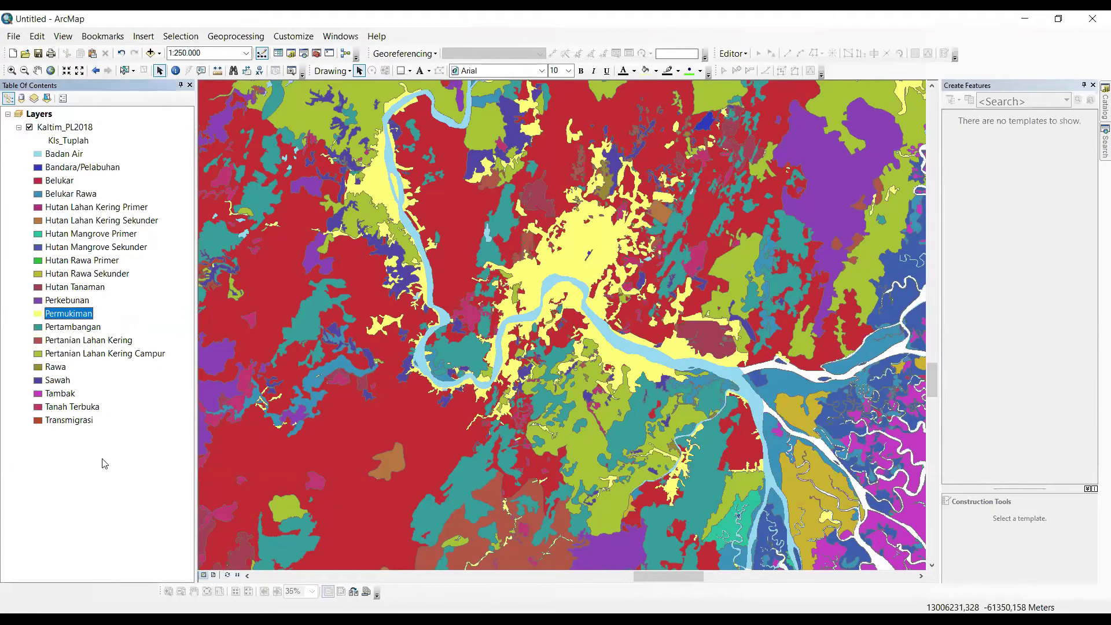
{"action": "left_click", "coordinate": [89, 520]}
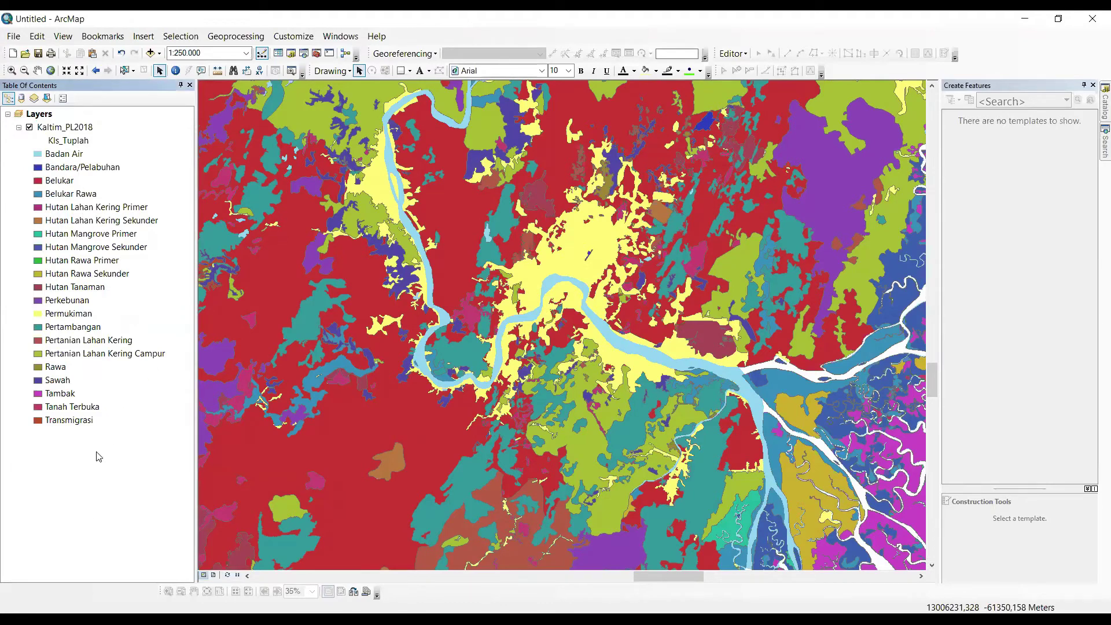
Open the attribute table of the Kaltim_PL2018 layer
{"action": "left_click_drag", "start_coordinate": [556, 224], "coordinate": [545, 262]}
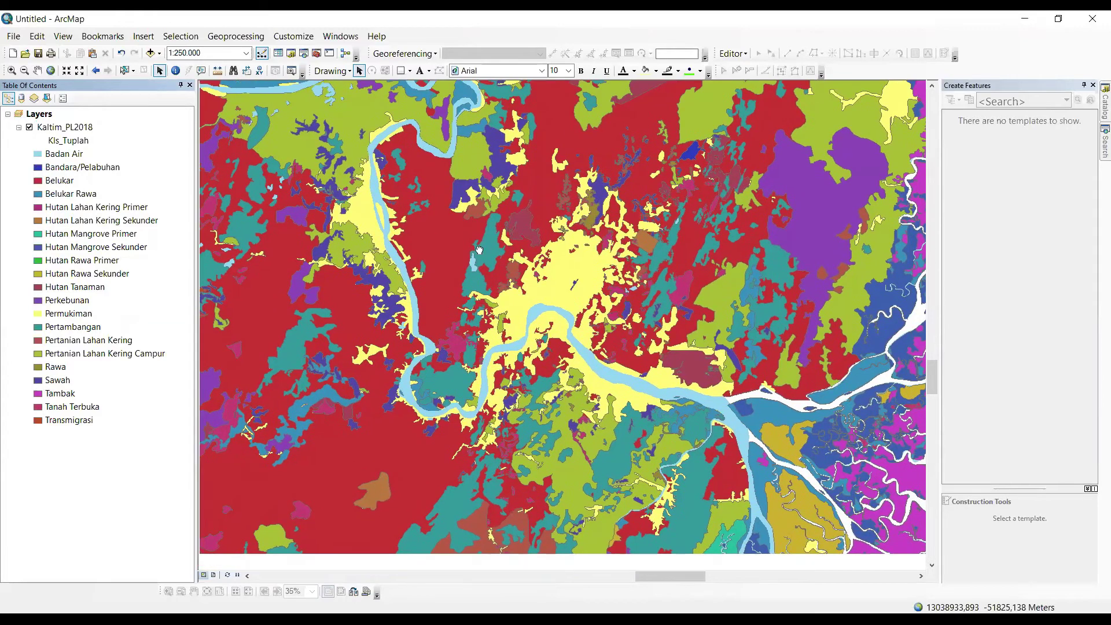
{"action": "right_click", "coordinate": [83, 130]}
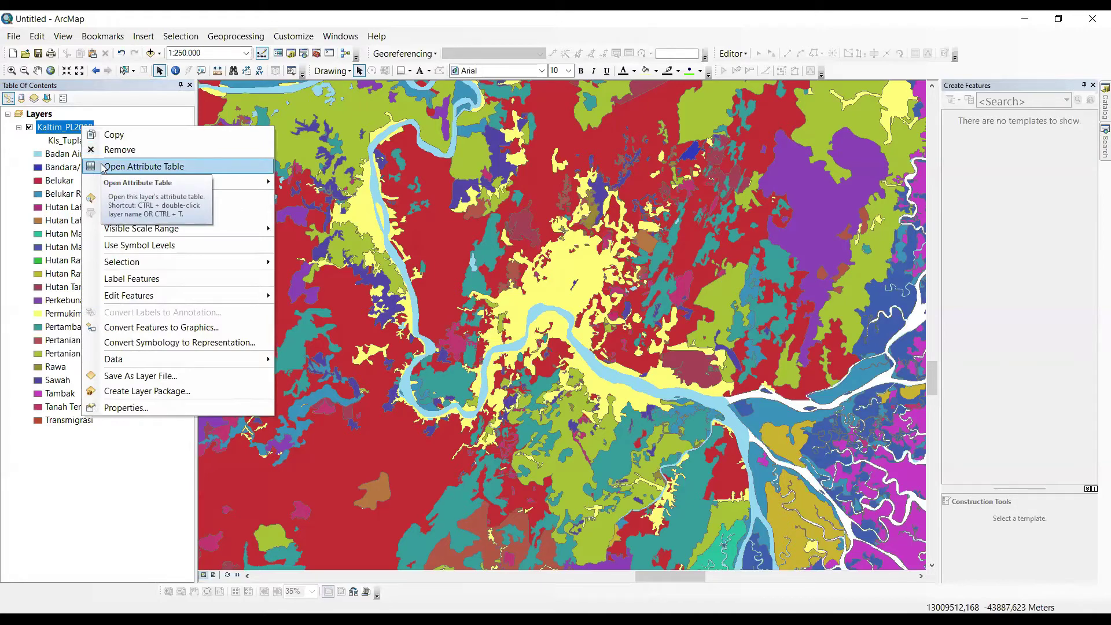
{"action": "left_click", "coordinate": [56, 491]}
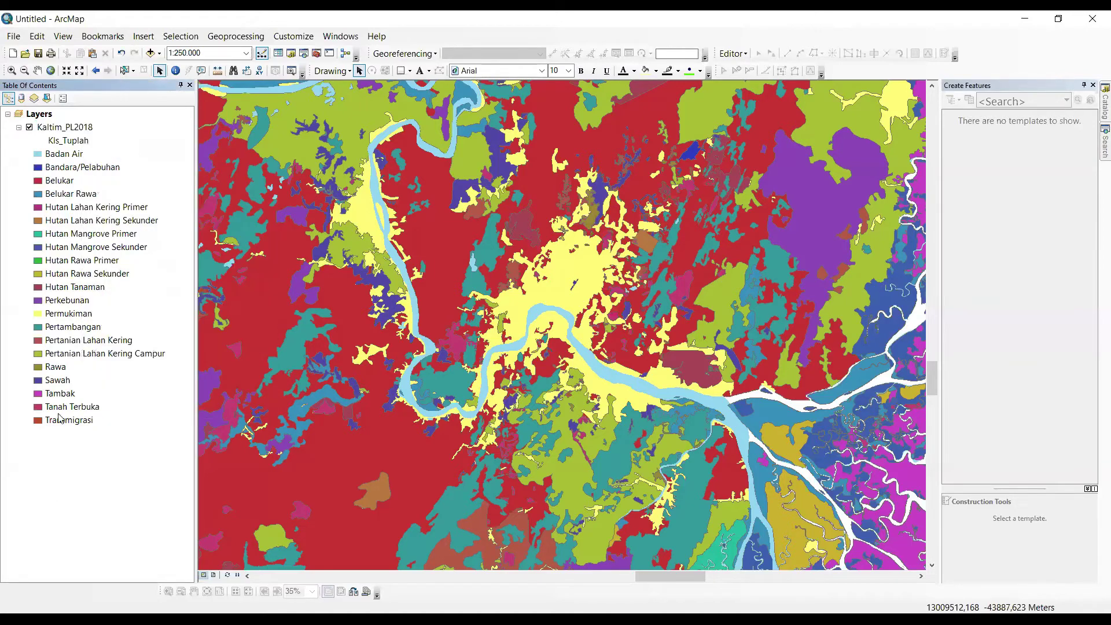
{"action": "right_click", "coordinate": [77, 130]}
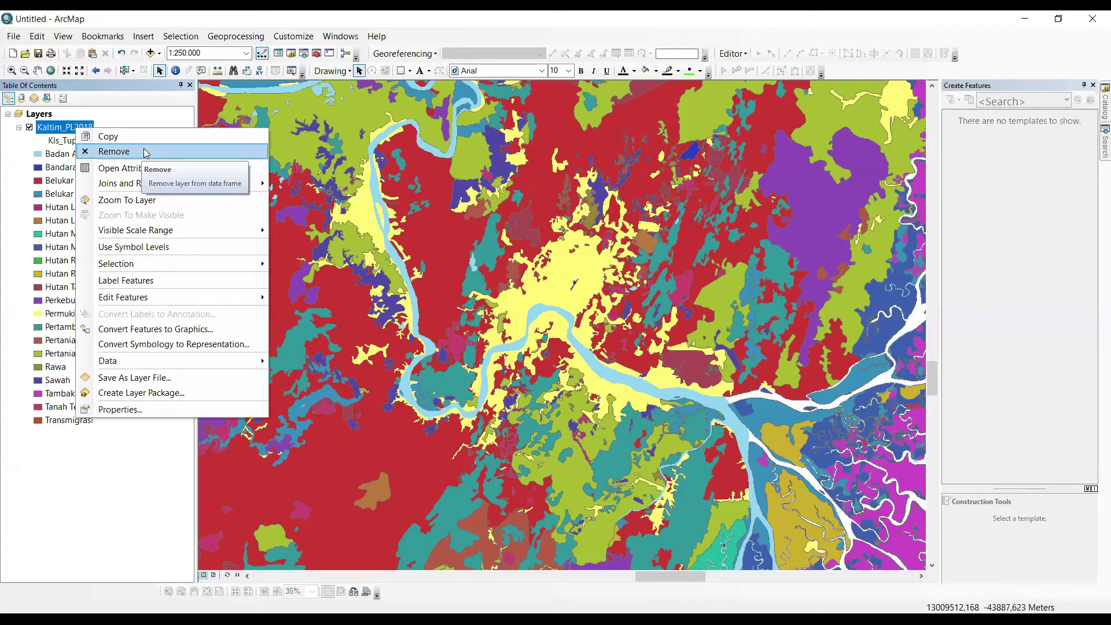
{"action": "left_click", "coordinate": [107, 171]}
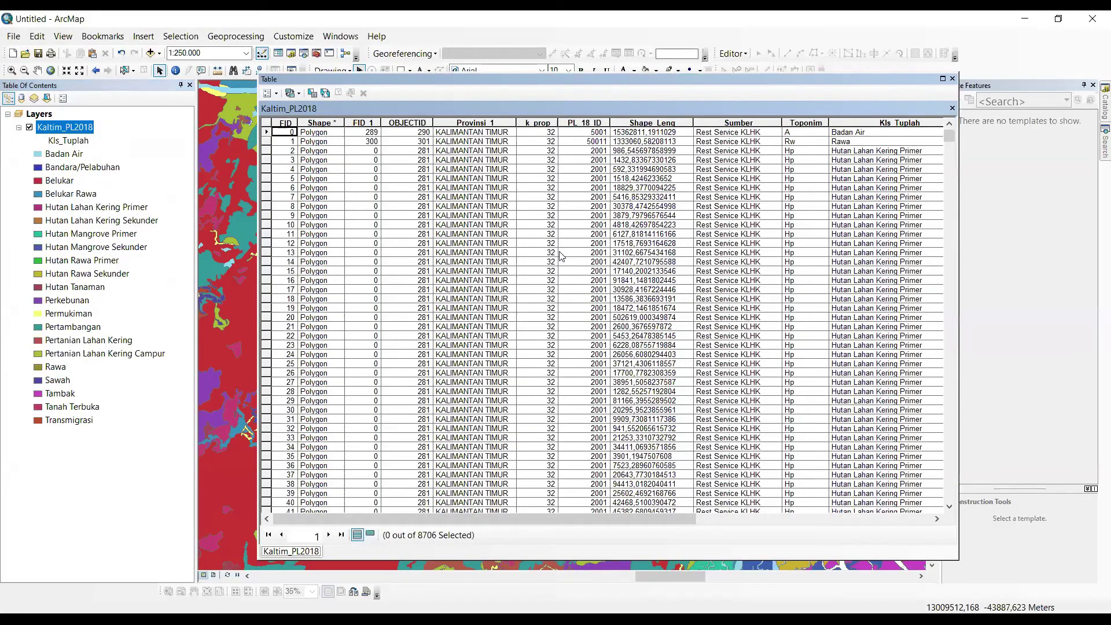
{"action": "left_click_drag", "start_coordinate": [497, 84], "coordinate": [470, 84]}
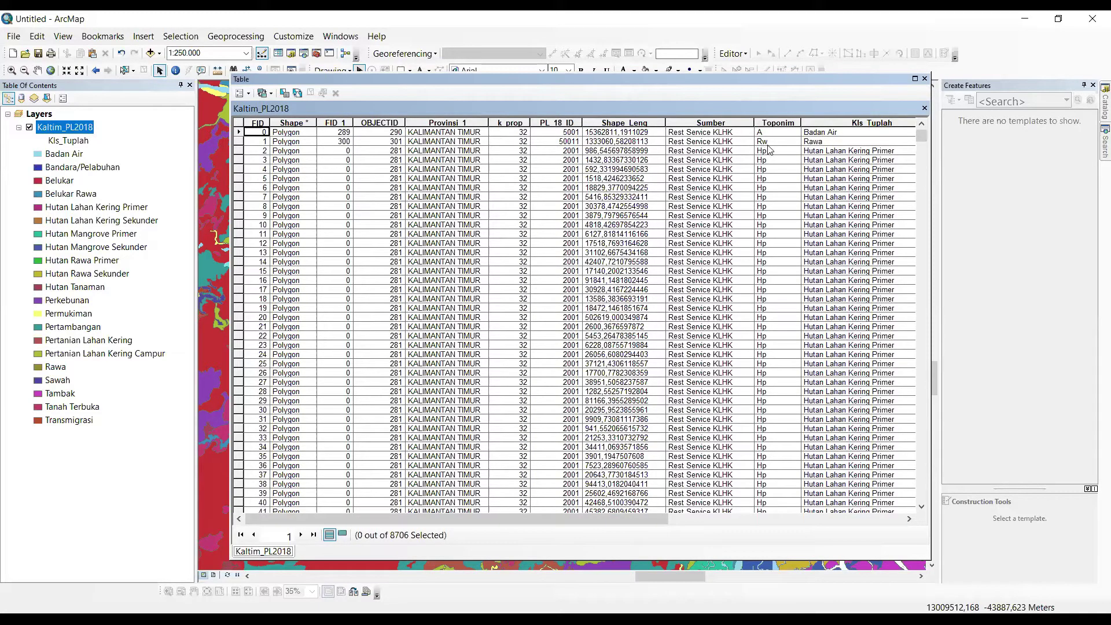
Select the Badan Air record, zoom the map to it with the table docked below the layer list, and clear the selection
{"action": "left_click", "coordinate": [238, 132]}
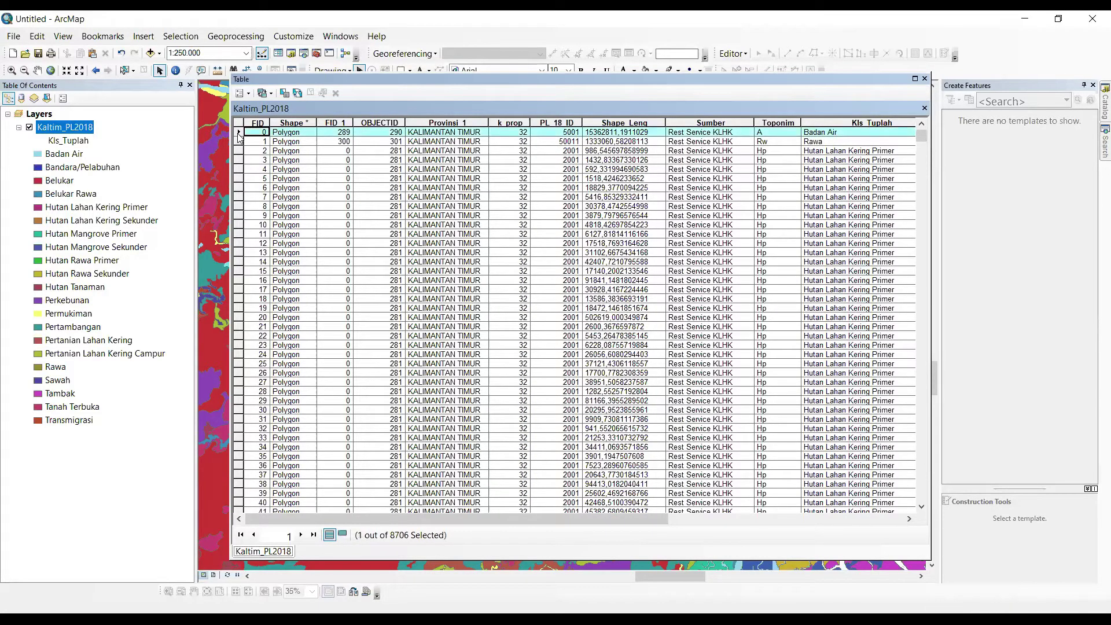
{"action": "right_click", "coordinate": [239, 137]}
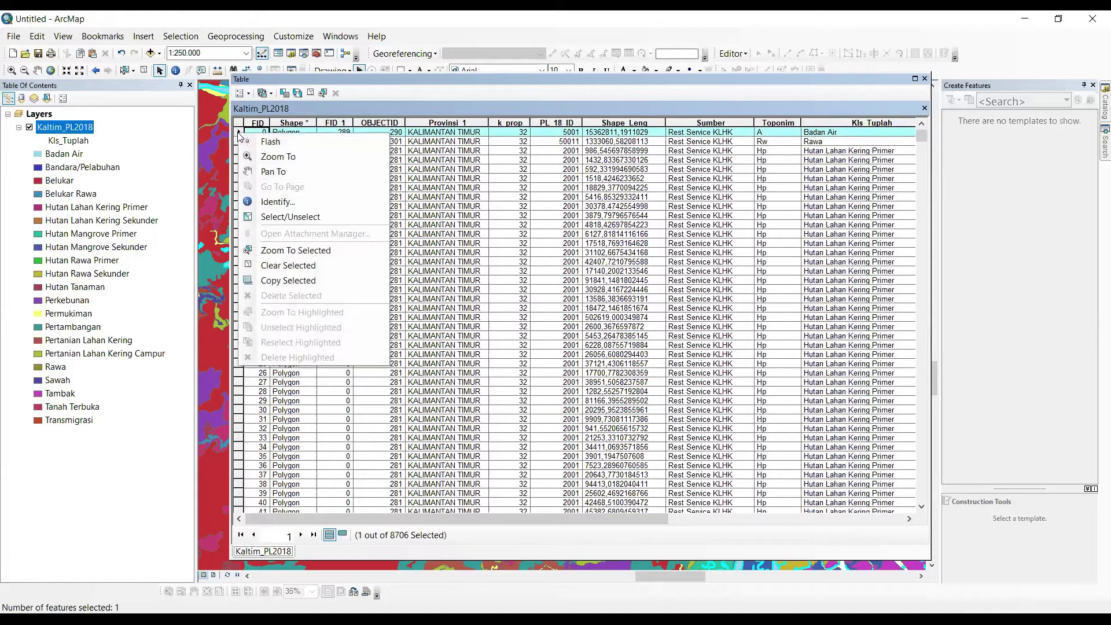
{"action": "left_click", "coordinate": [254, 158]}
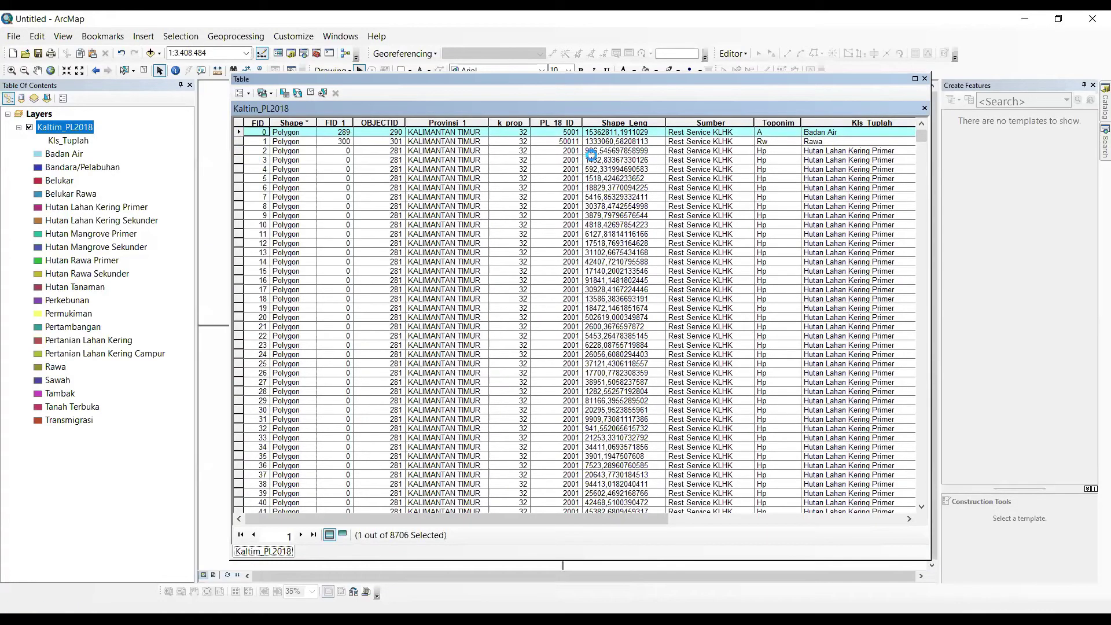
{"action": "left_click_drag", "start_coordinate": [858, 80], "coordinate": [96, 351]}
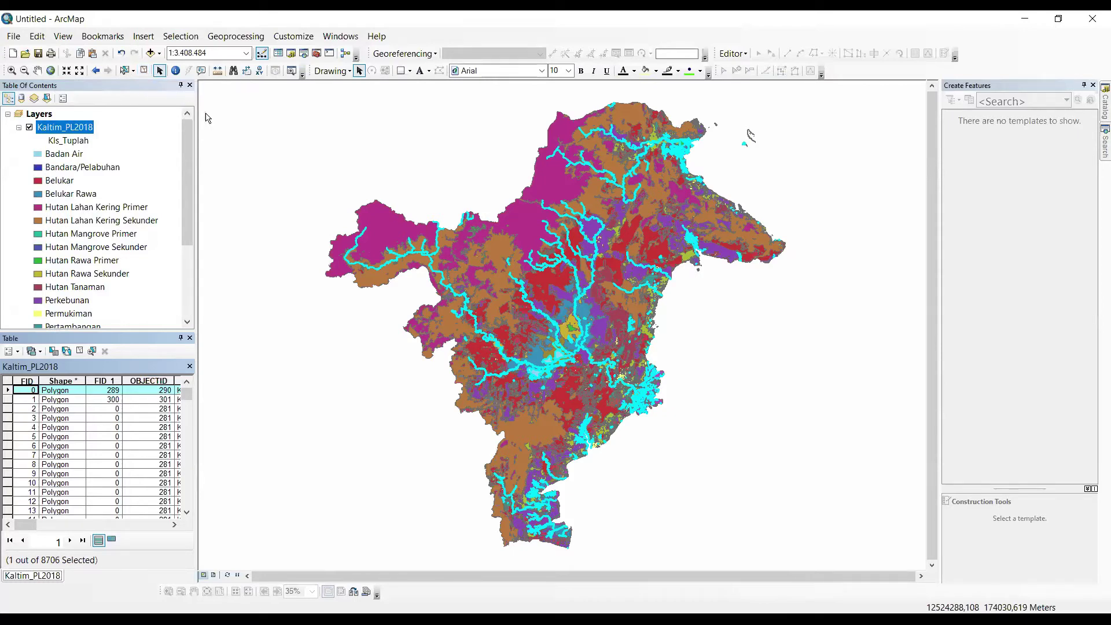
{"action": "left_click", "coordinate": [144, 71]}
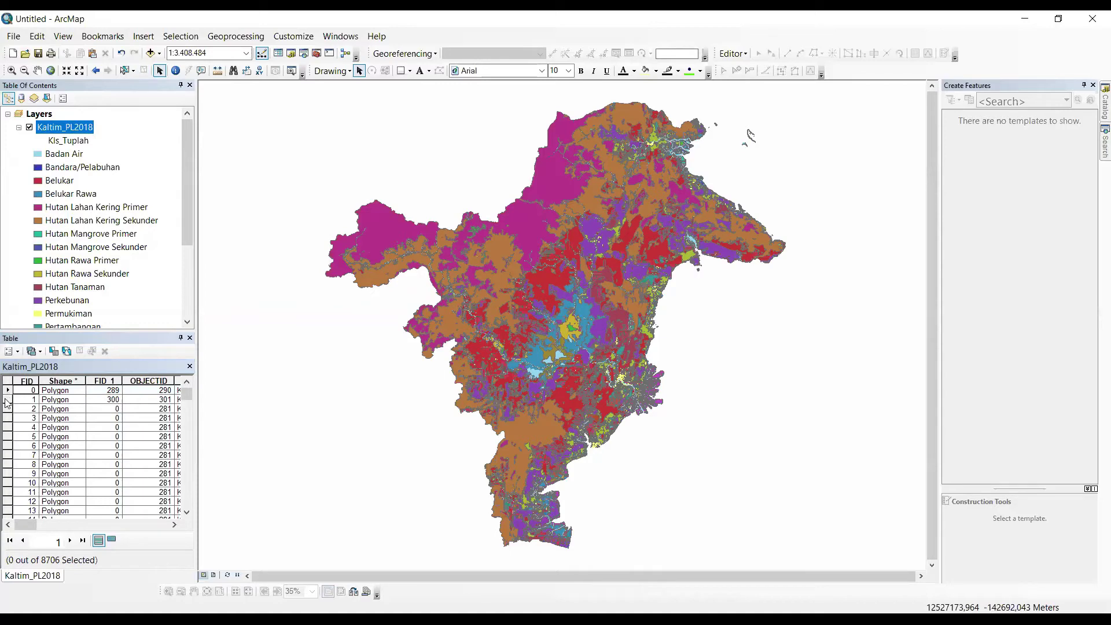
Select the Rawa record with FID 1 and zoom the map to its central swamp polygons at 1:500.000
{"action": "left_click", "coordinate": [6, 399]}
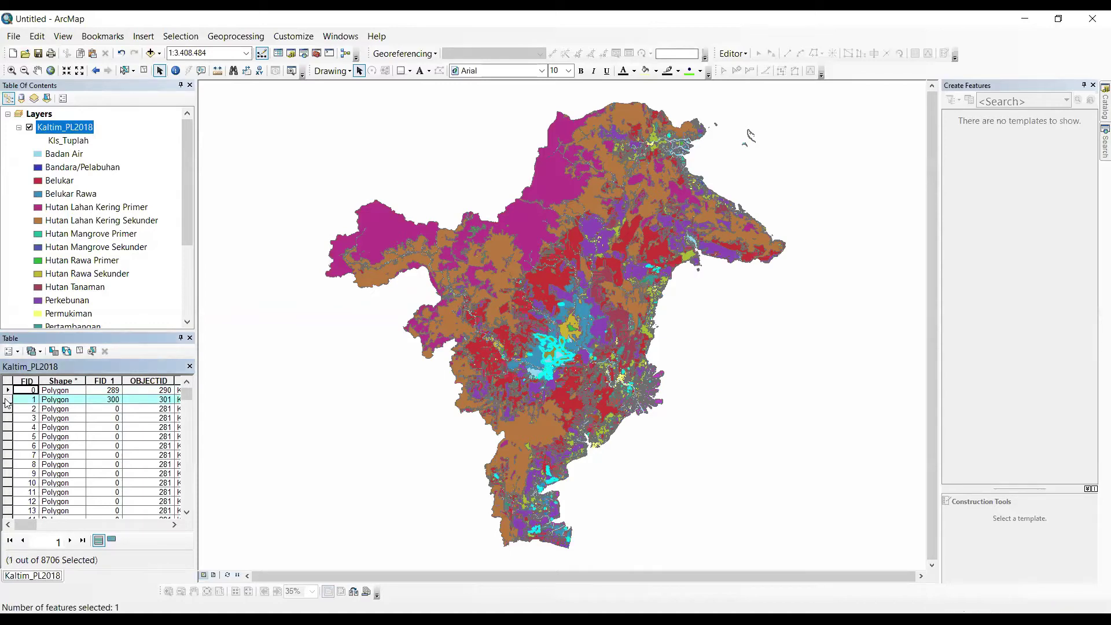
{"action": "double_click", "coordinate": [7, 401]}
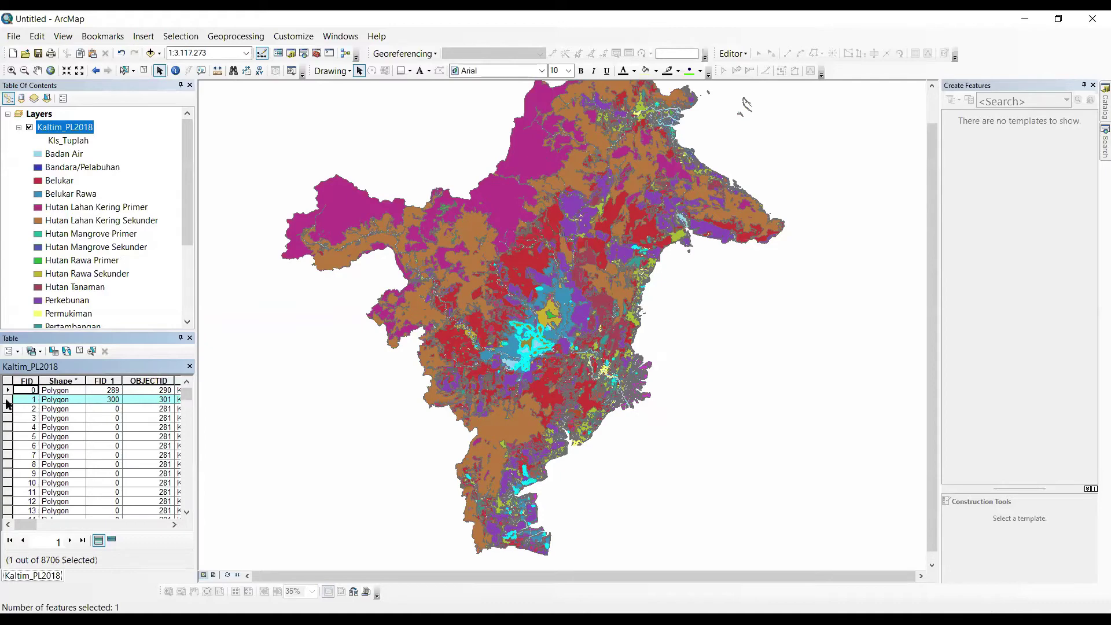
{"action": "left_click", "coordinate": [8, 401]}
{"action": "right_click", "coordinate": [8, 401]}
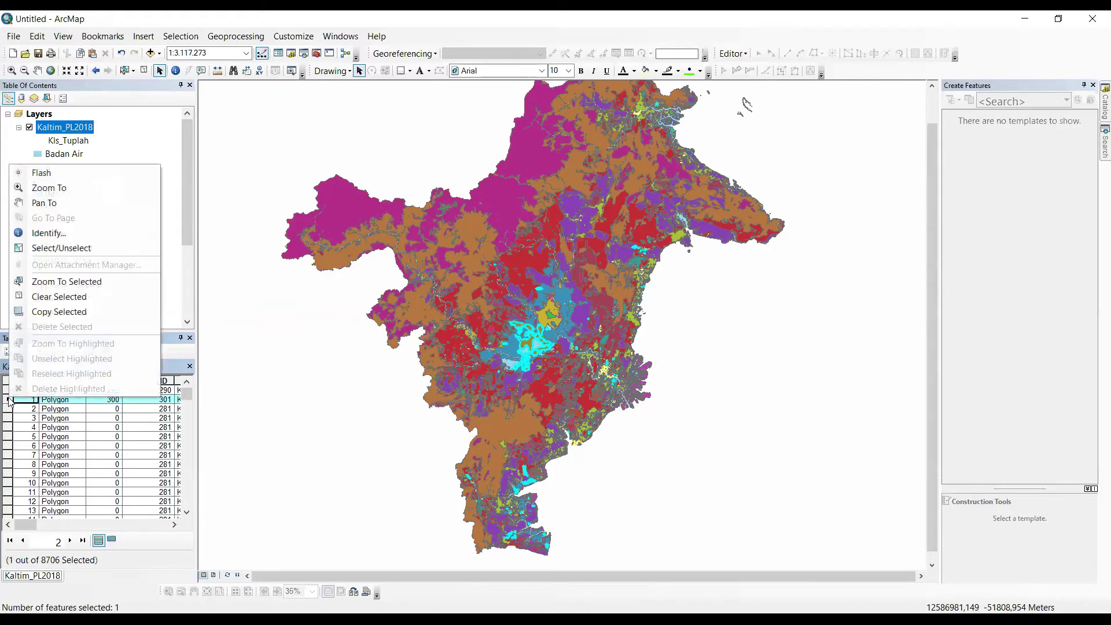
{"action": "left_click", "coordinate": [47, 191]}
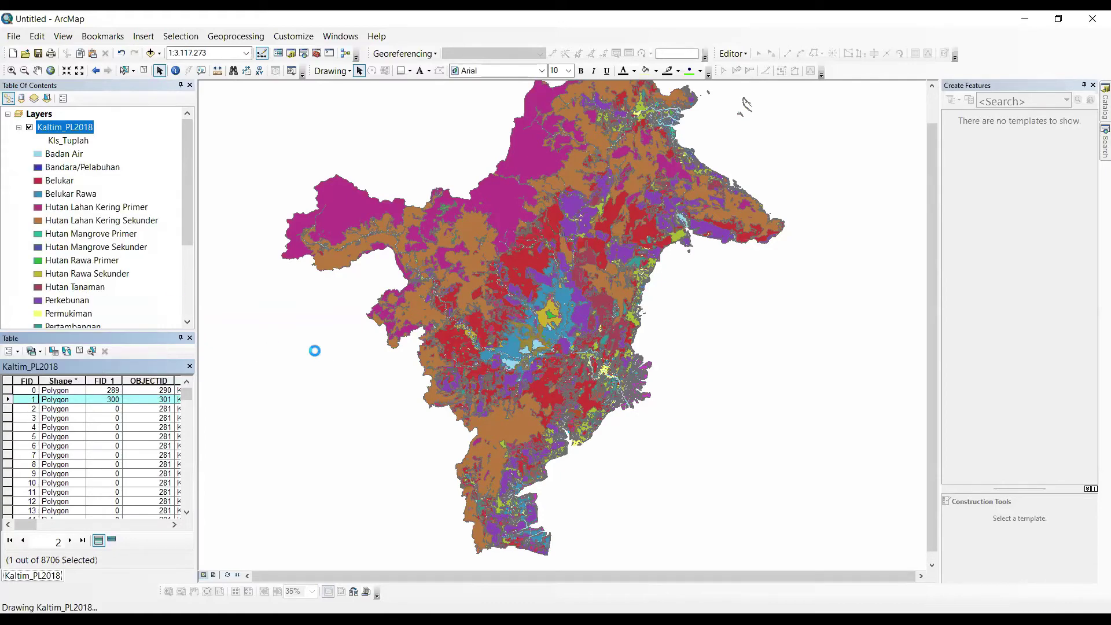
{"action": "scroll", "coordinate": [526, 335], "scroll_direction": "up", "scroll_amount": 4}
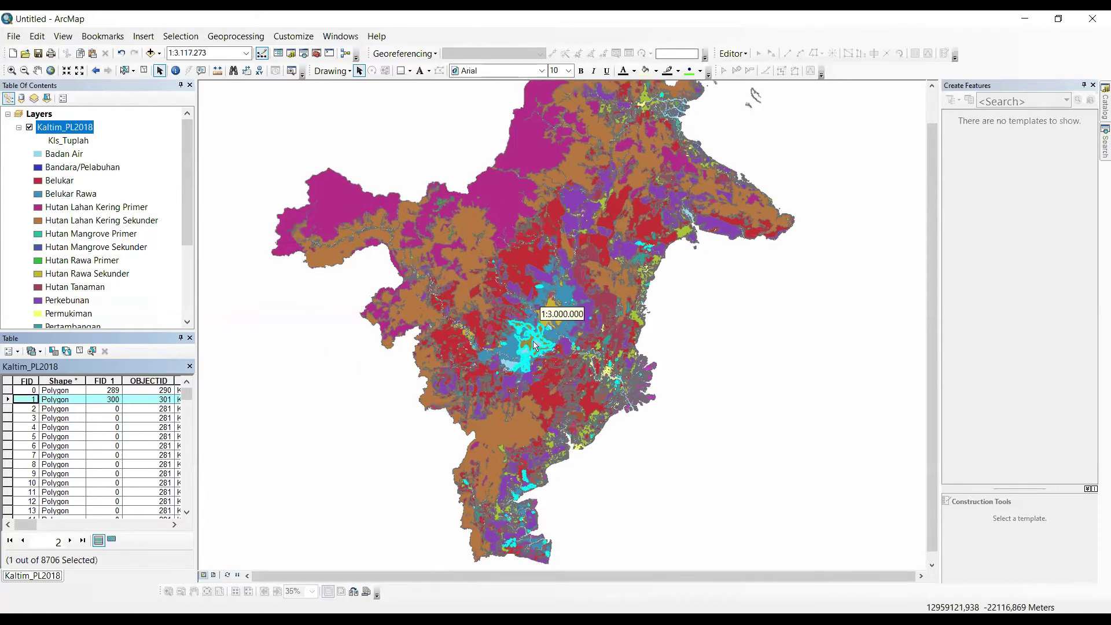
{"action": "scroll", "coordinate": [505, 343], "scroll_direction": "up", "scroll_amount": 2}
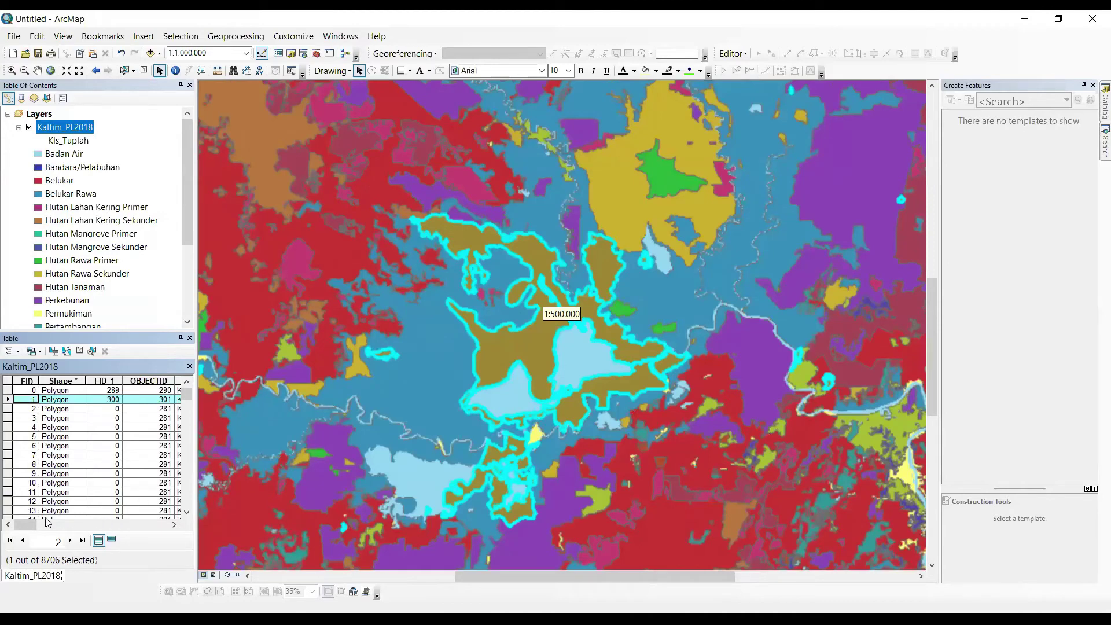
Undock the attribute table and examine its records and fields across to Shape_Area
{"action": "left_click_drag", "start_coordinate": [32, 525], "coordinate": [116, 530]}
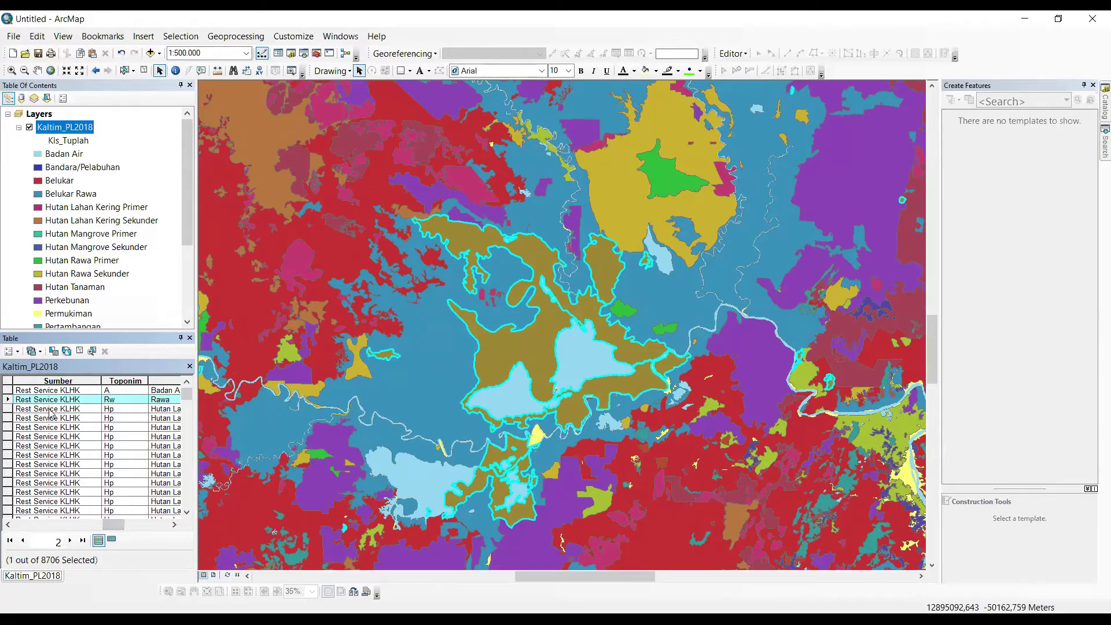
{"action": "left_click_drag", "start_coordinate": [87, 338], "coordinate": [377, 188]}
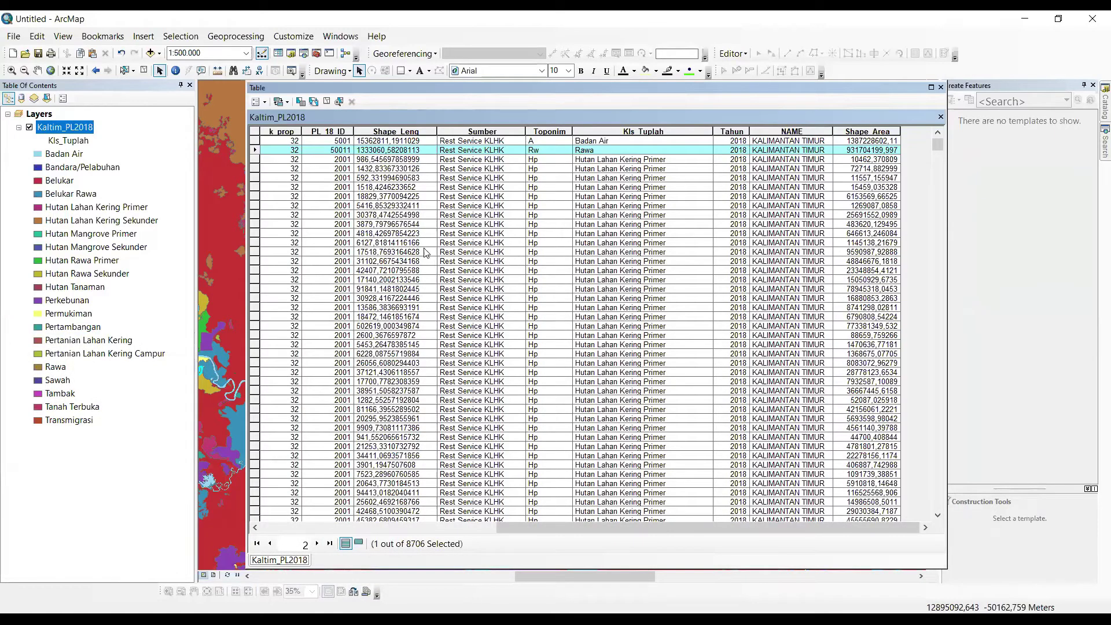
{"action": "scroll", "coordinate": [393, 226], "scroll_direction": "down", "scroll_amount": 10}
{"action": "scroll", "coordinate": [434, 295], "scroll_direction": "down", "scroll_amount": 15}
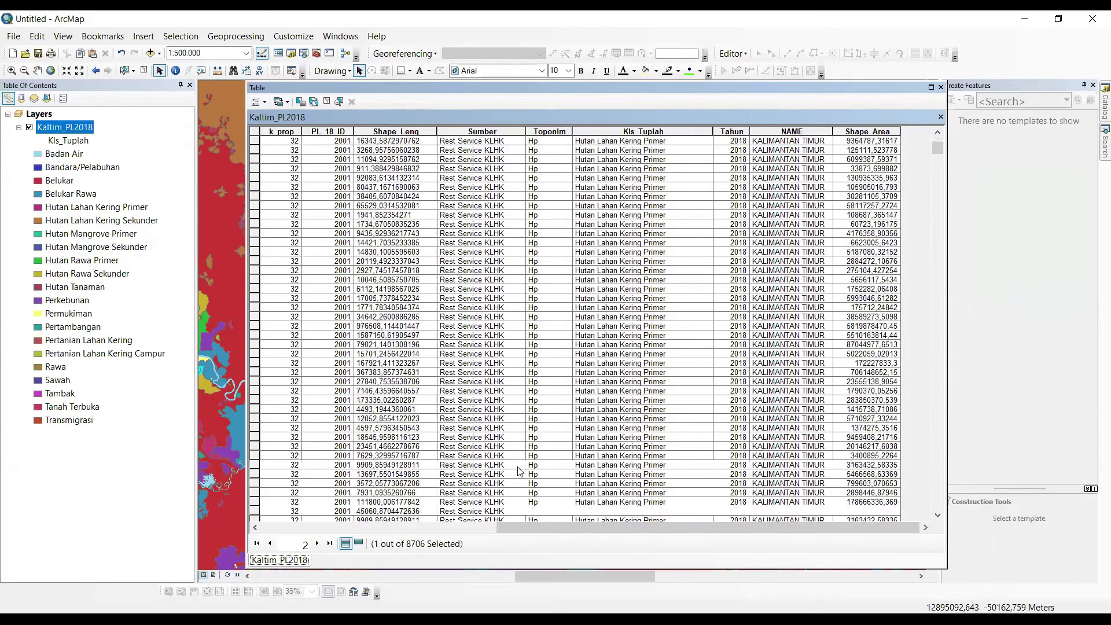
{"action": "left_click_drag", "start_coordinate": [585, 528], "coordinate": [333, 525]}
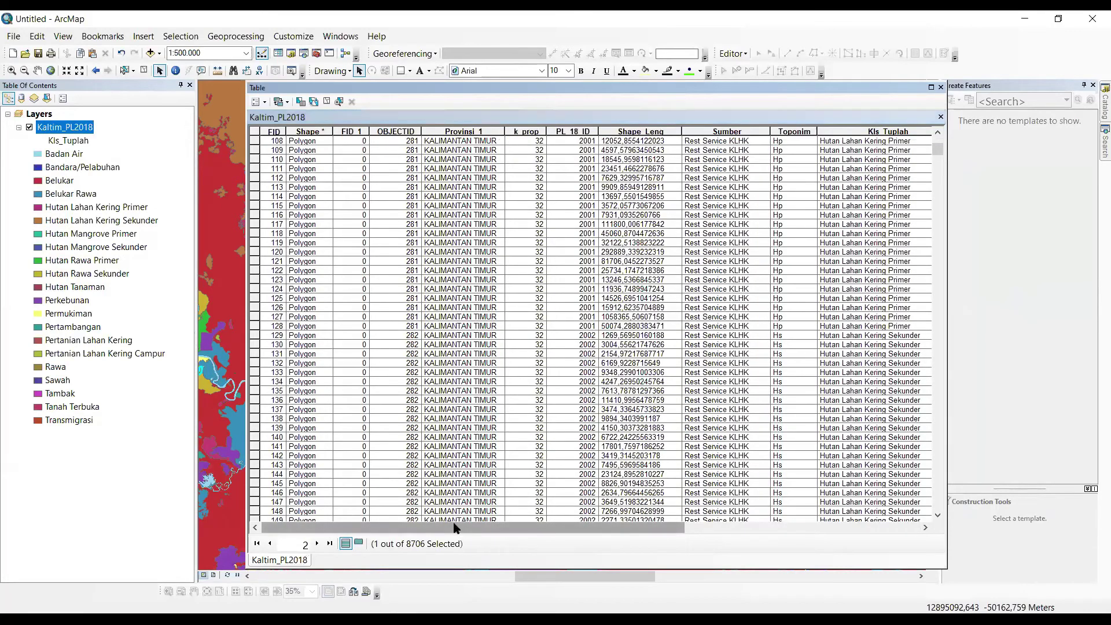
{"action": "left_click_drag", "start_coordinate": [457, 523], "coordinate": [641, 527]}
{"action": "scroll", "coordinate": [806, 424], "scroll_direction": "right", "scroll_amount": 2}
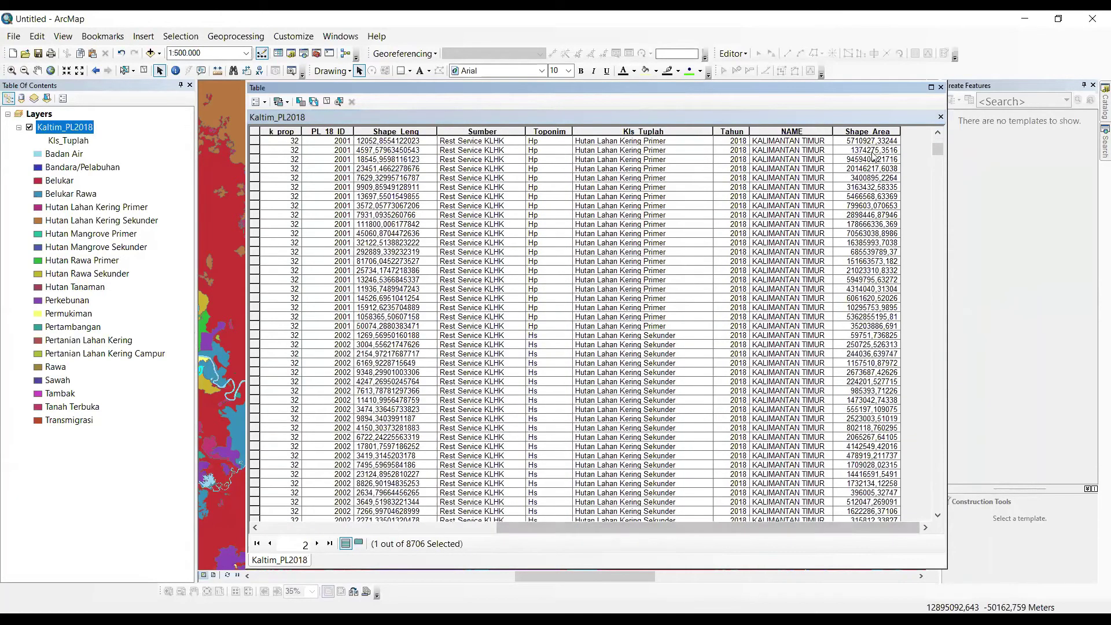
Start an edit session to check which table options are available, and stop editing
{"action": "left_click", "coordinate": [727, 58]}
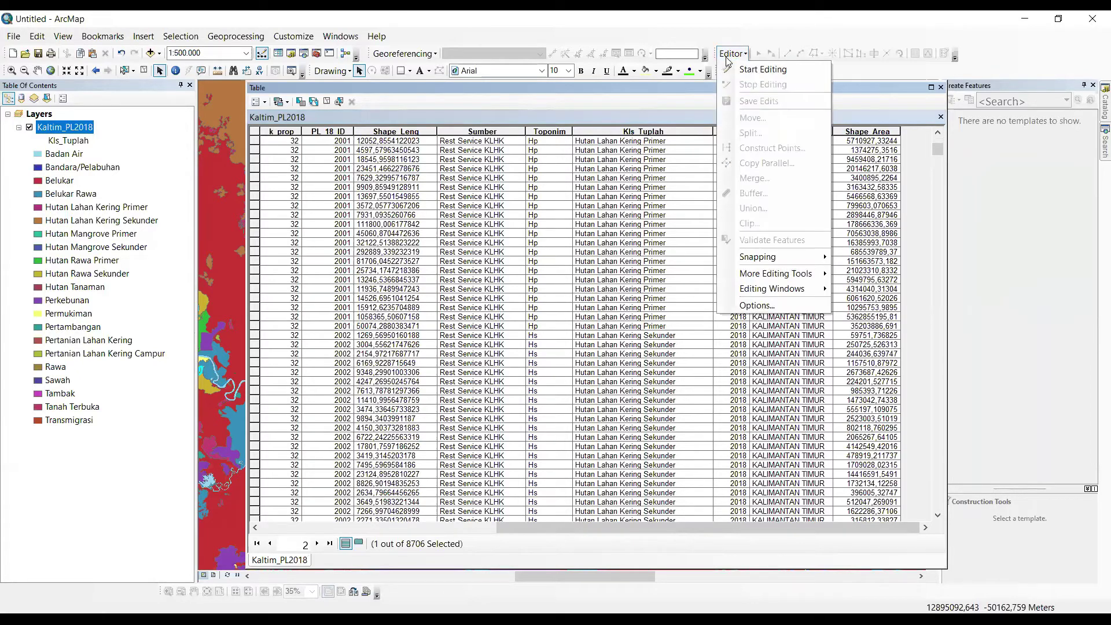
{"action": "left_click", "coordinate": [742, 69]}
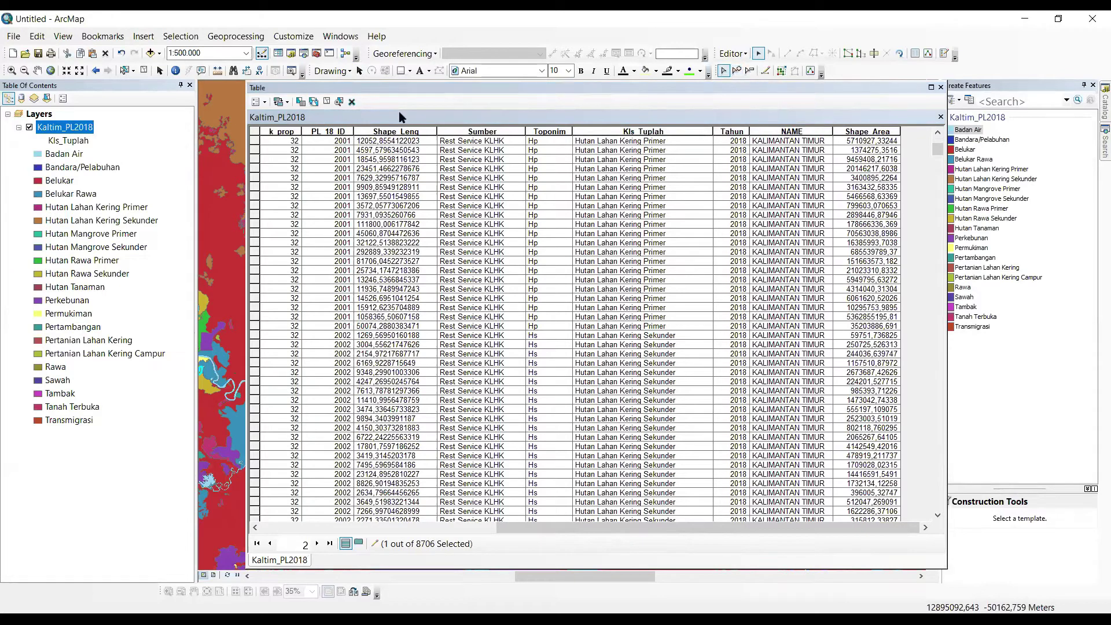
{"action": "left_click", "coordinate": [263, 104]}
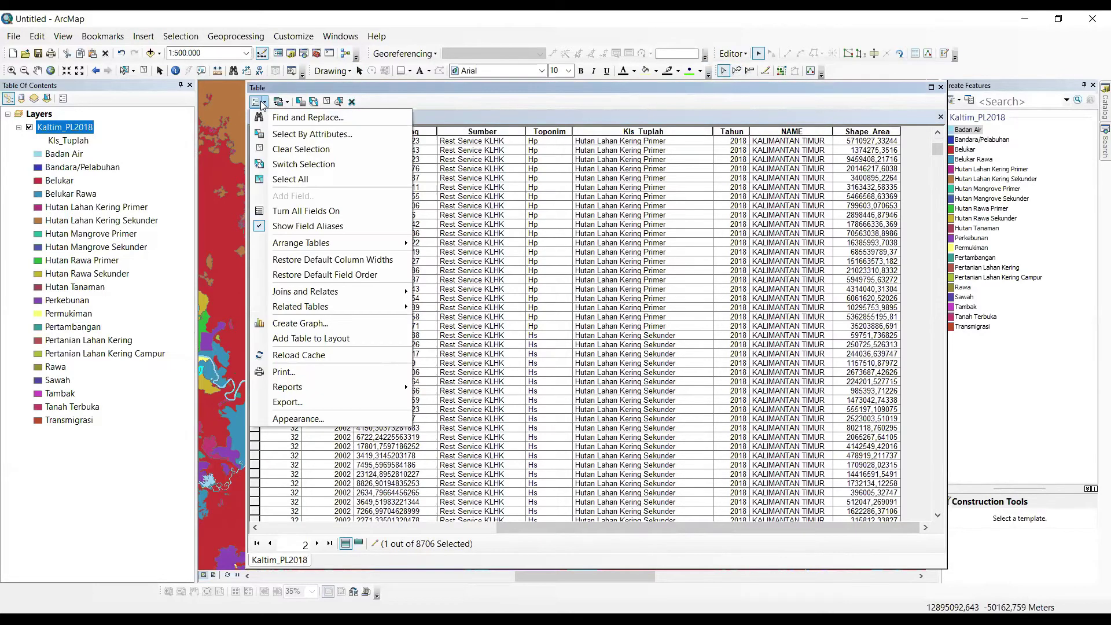
{"action": "left_click", "coordinate": [728, 54]}
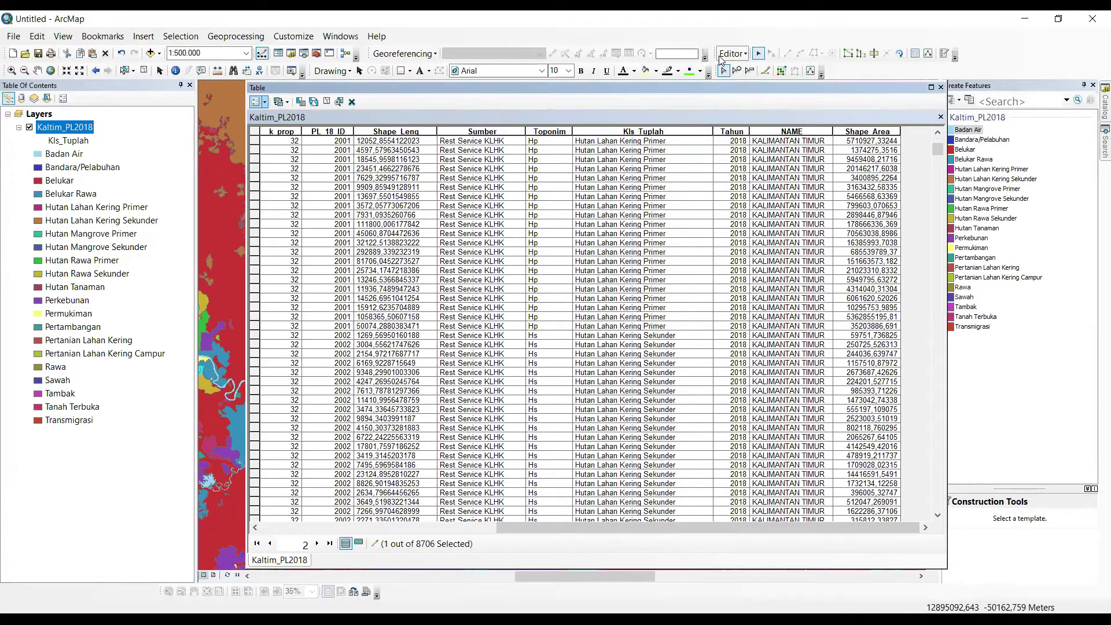
{"action": "key", "text": "Return"}
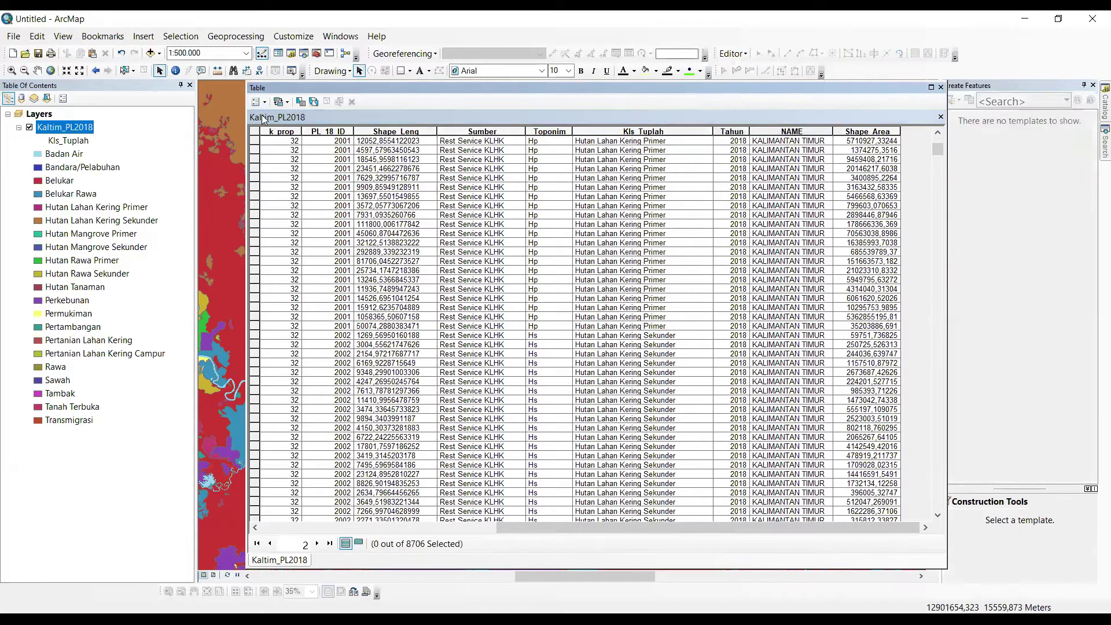
Add a Text field named Nama Kelas with length 50 to the attribute table, accepting the rename to Nama_Kelas
{"action": "left_click", "coordinate": [255, 101]}
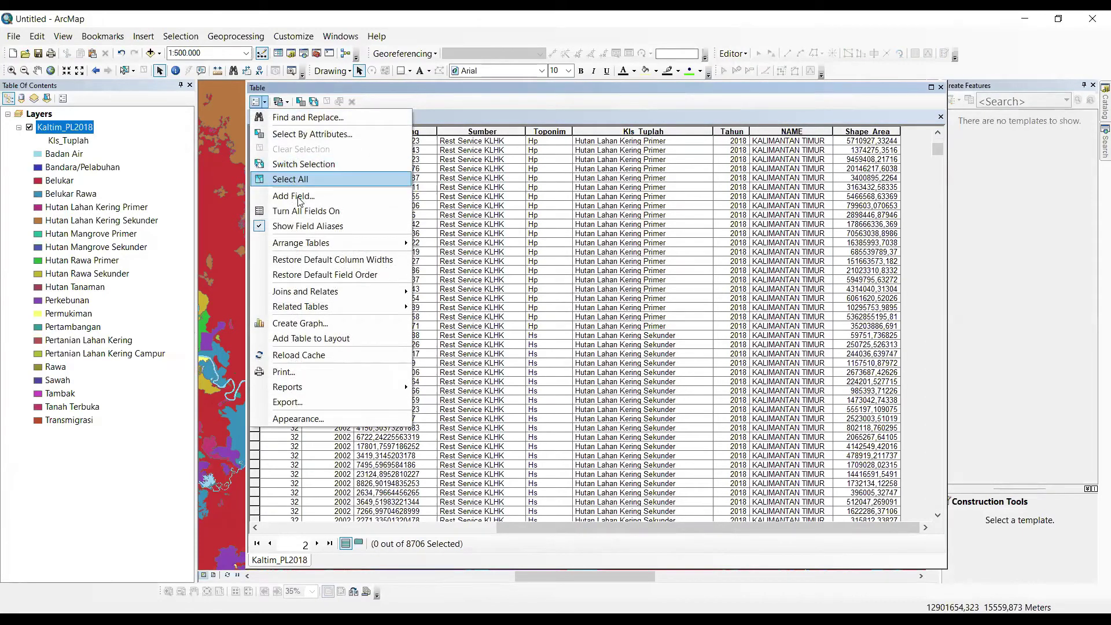
{"action": "left_click", "coordinate": [296, 196]}
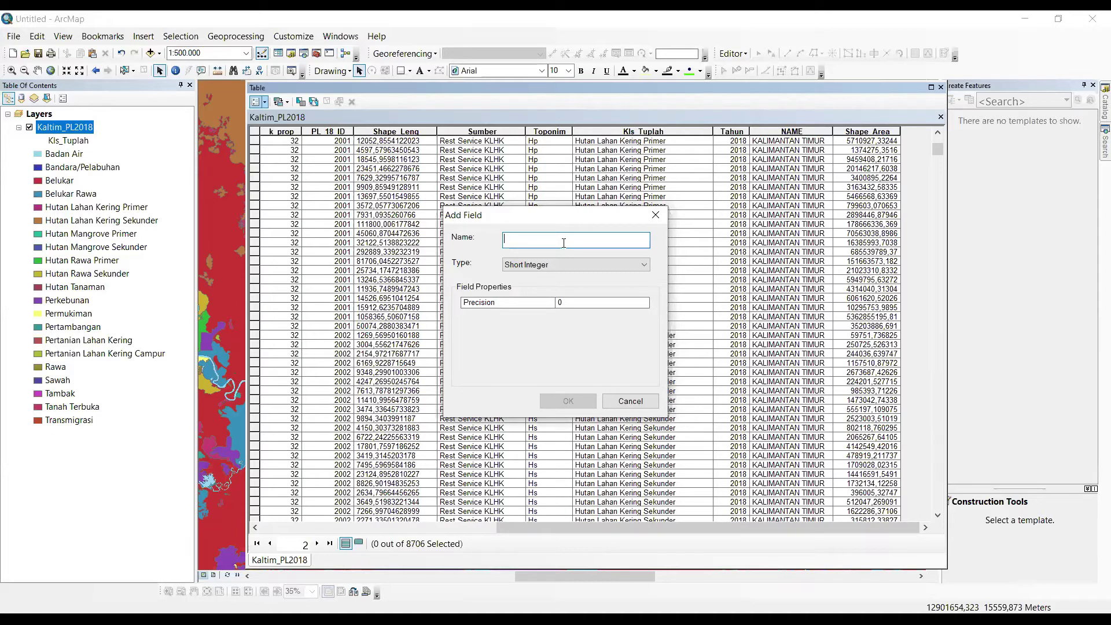
{"action": "type", "text": "Nama Kelas"}
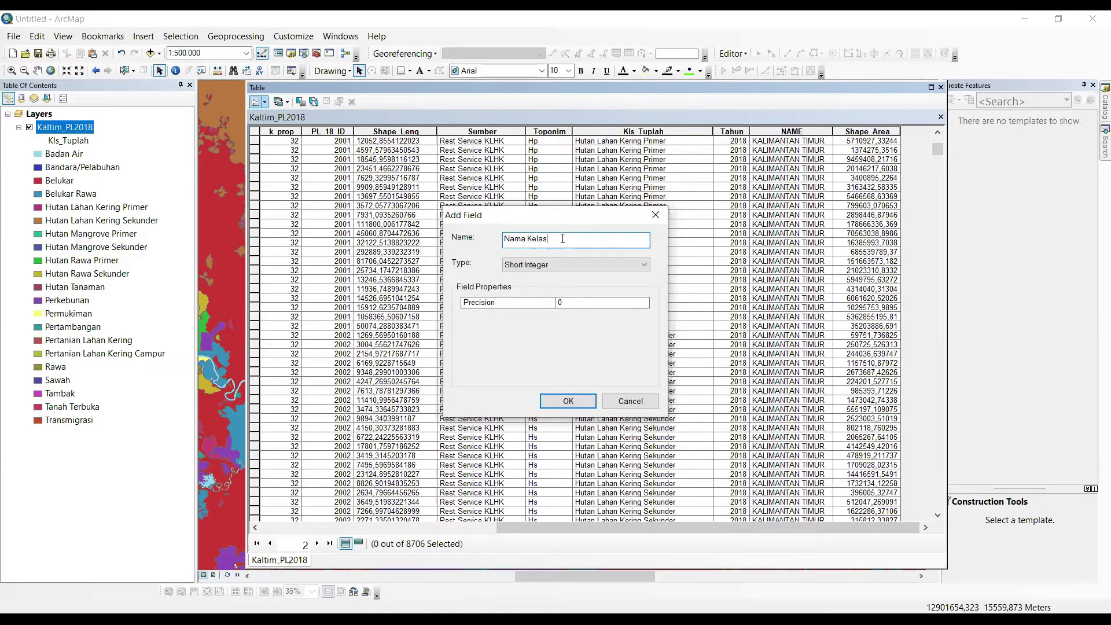
{"action": "left_click", "coordinate": [560, 263]}
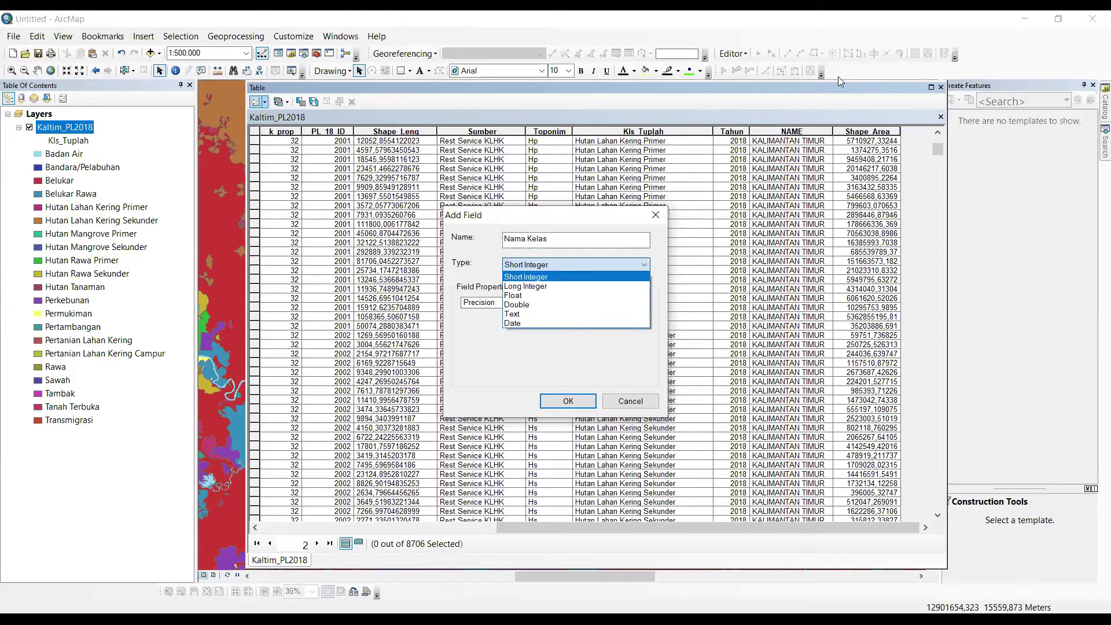
{"action": "key", "text": "Return"}
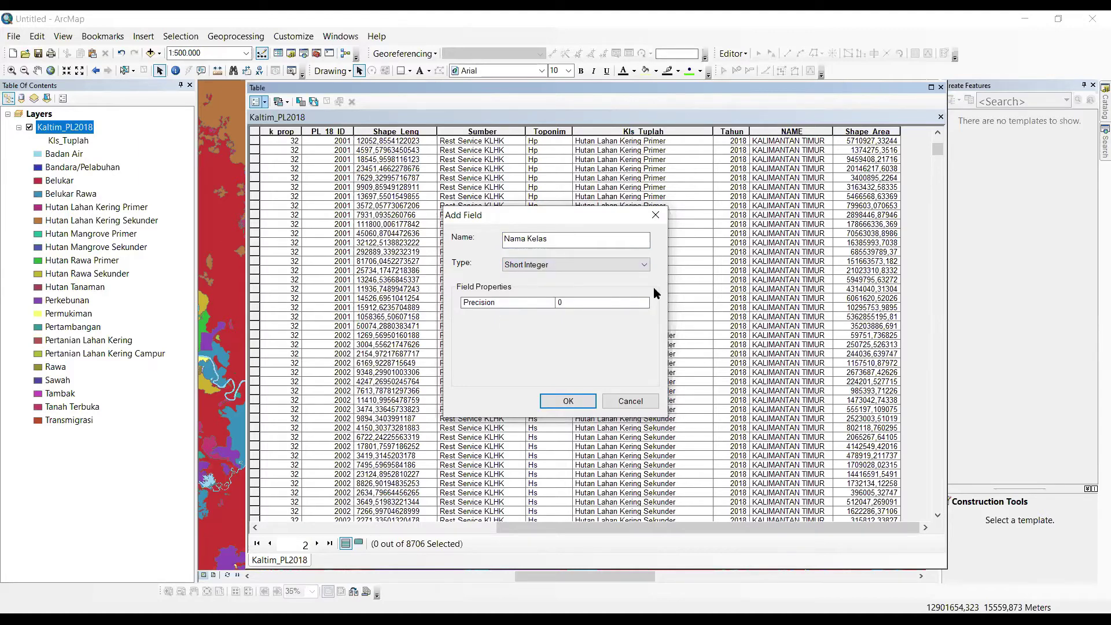
{"action": "left_click", "coordinate": [530, 265]}
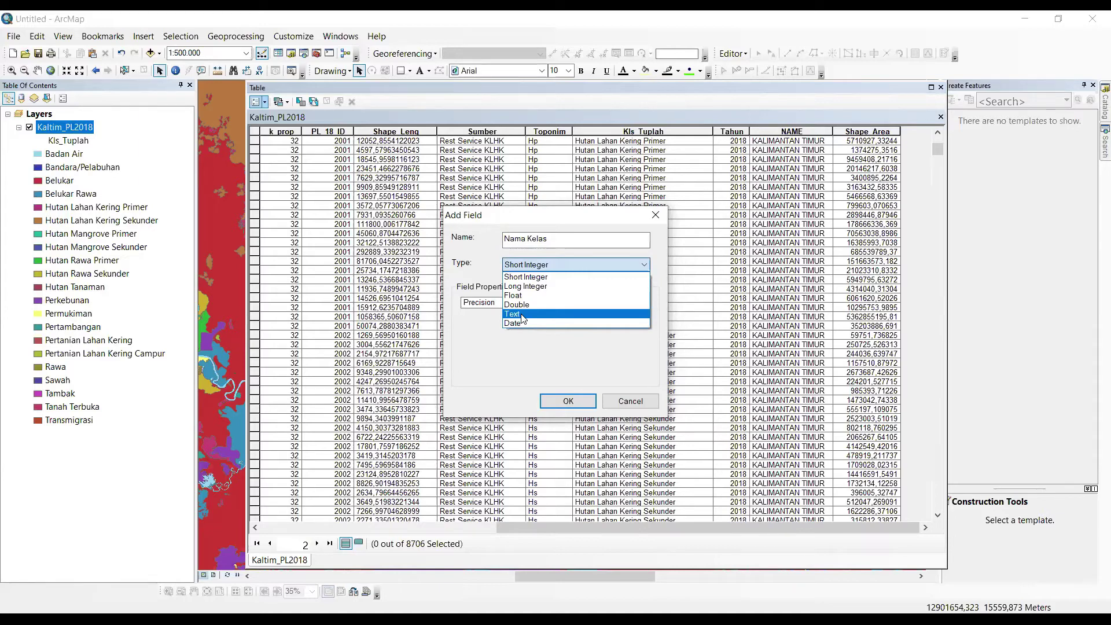
{"action": "left_click", "coordinate": [516, 314]}
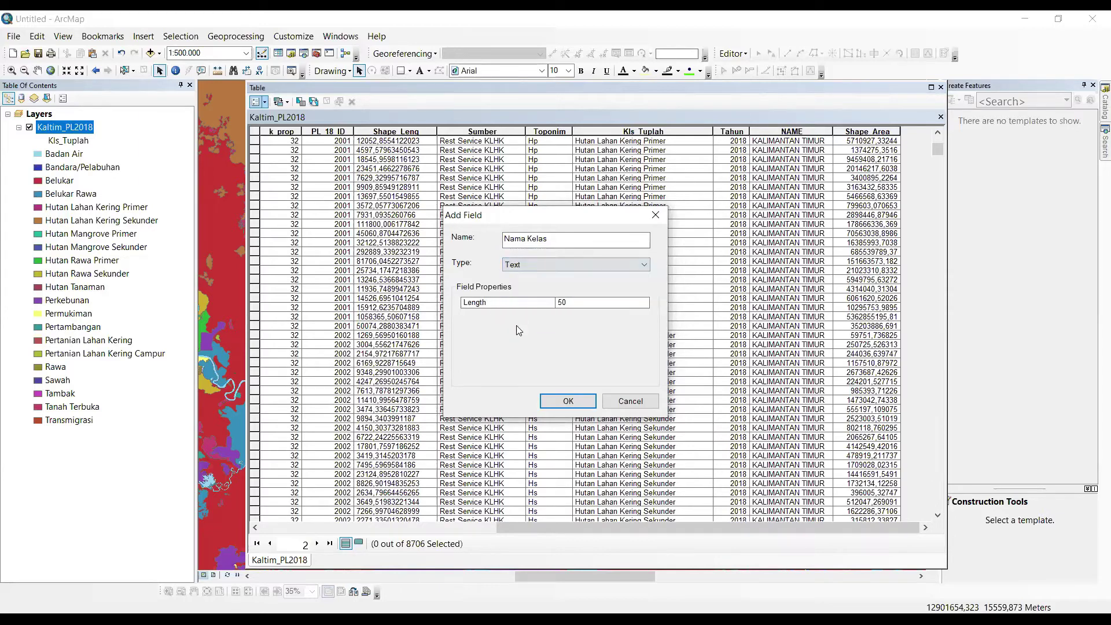
{"action": "left_click", "coordinate": [573, 303]}
{"action": "left_click", "coordinate": [574, 302]}
{"action": "left_click", "coordinate": [557, 405]}
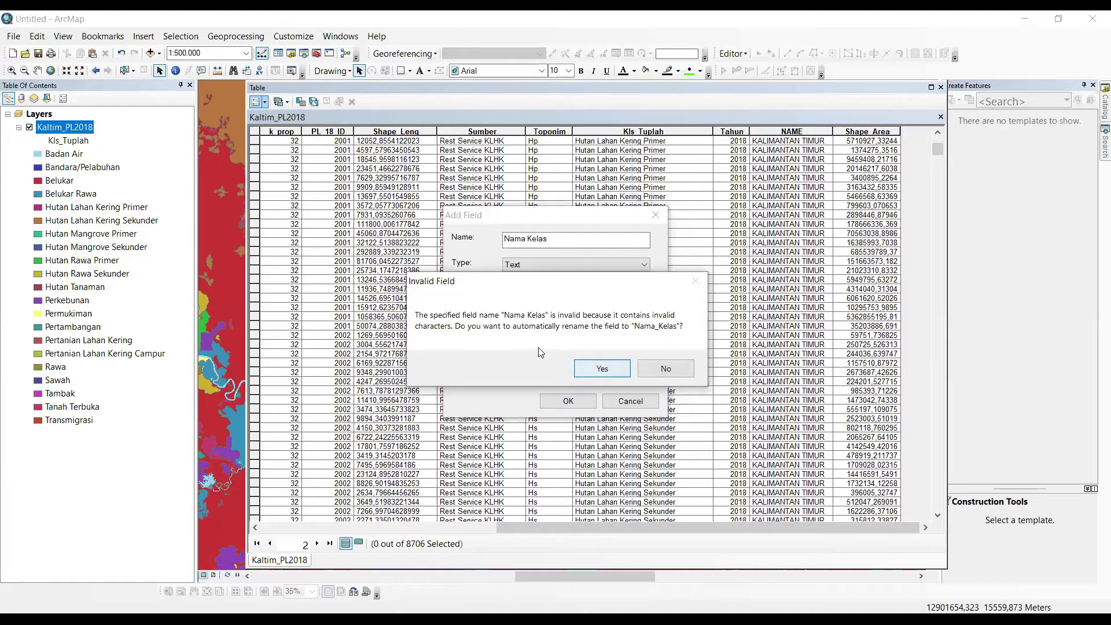
{"action": "left_click", "coordinate": [605, 373]}
Locate the new Nama_Kelas column at the end of the table and slightly narrow the Shape_Area column beside it
{"action": "left_click_drag", "start_coordinate": [637, 528], "coordinate": [844, 528]}
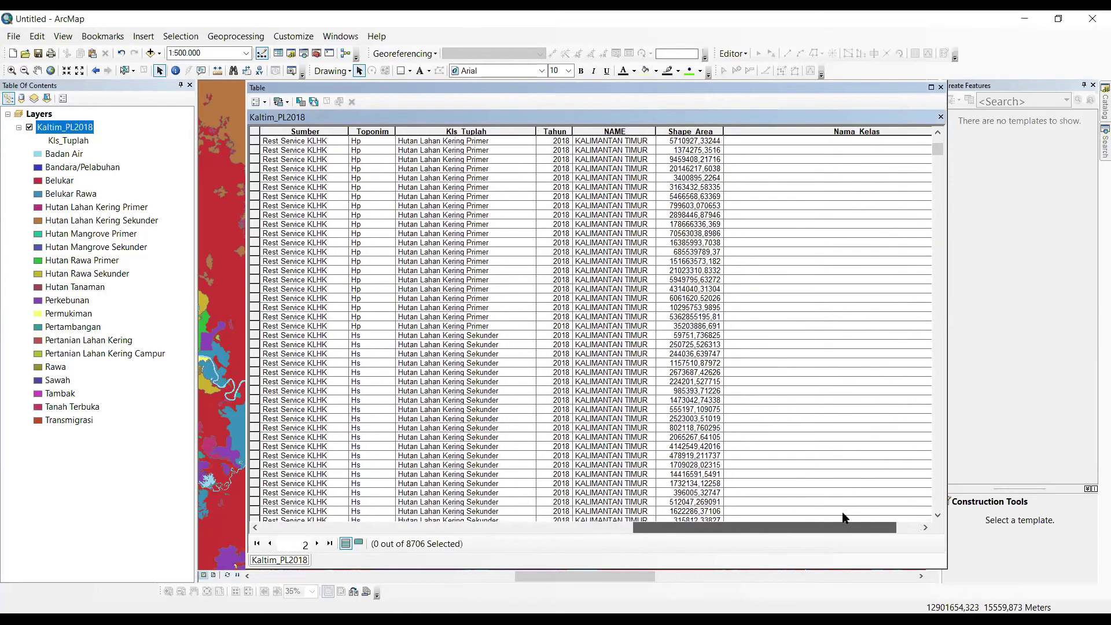
{"action": "left_click_drag", "start_coordinate": [665, 142], "coordinate": [718, 151]}
{"action": "left_click", "coordinate": [734, 270]}
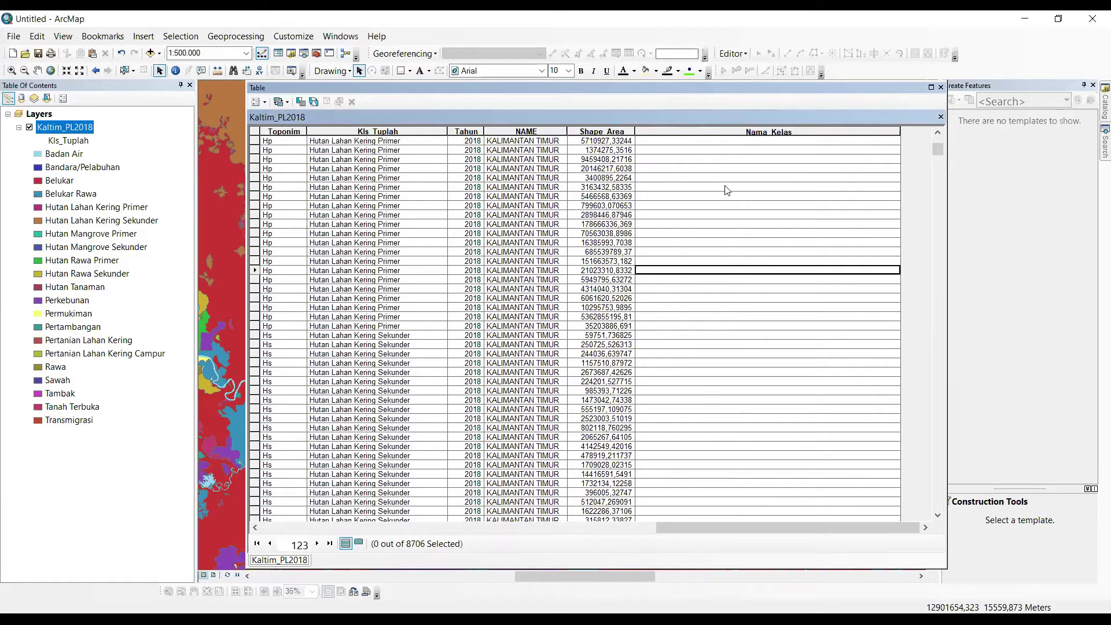
{"action": "left_click", "coordinate": [688, 143]}
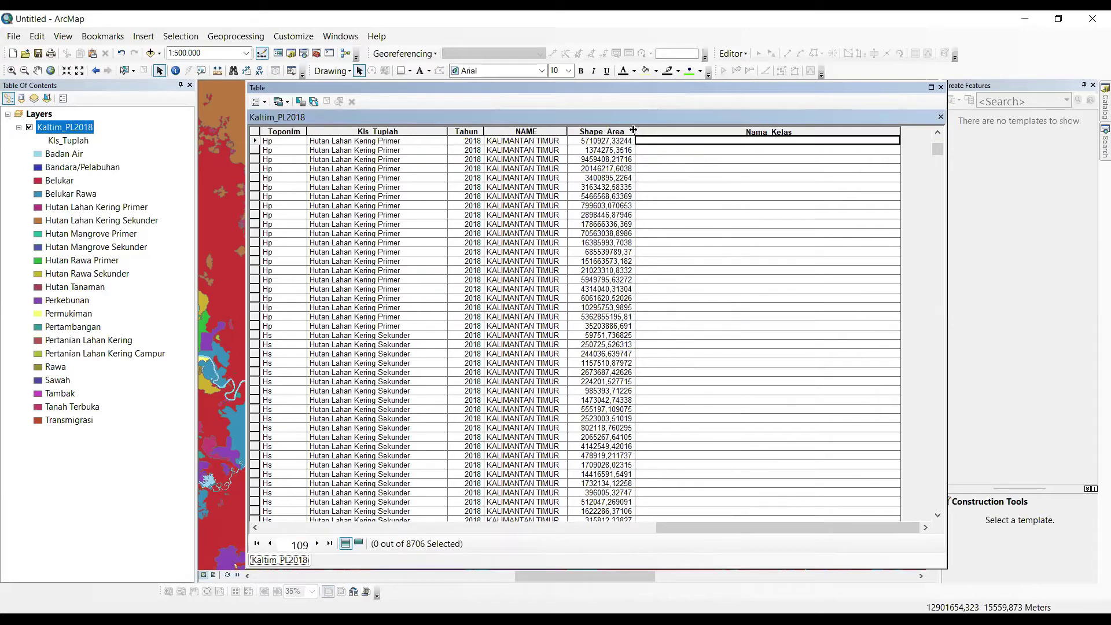
{"action": "left_click_drag", "start_coordinate": [637, 132], "coordinate": [631, 131]}
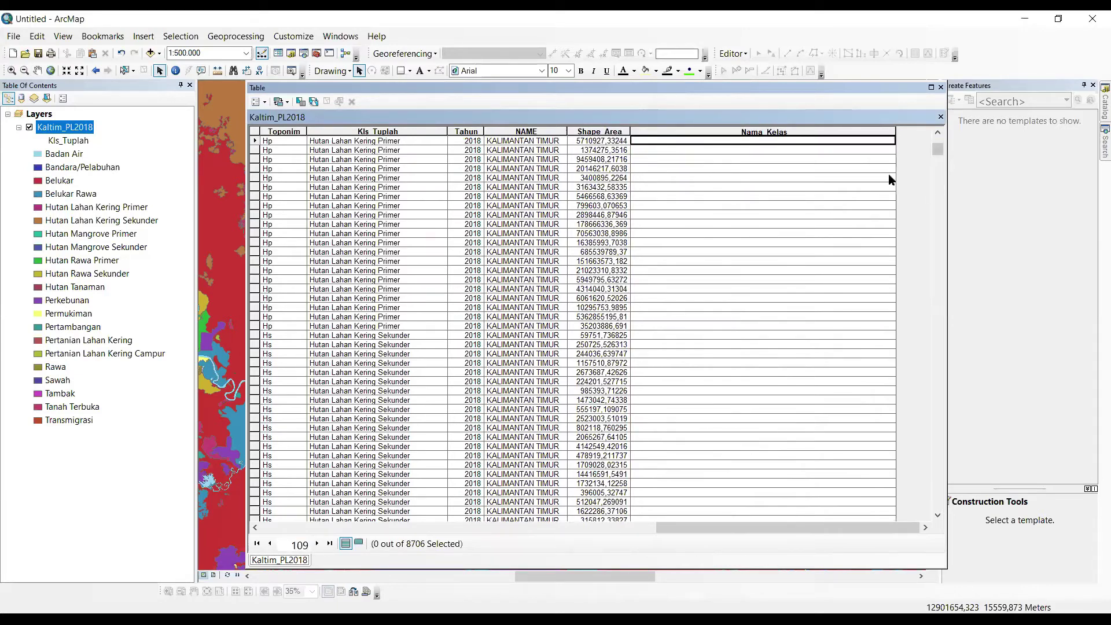
Start an edit session and enter Geografi as Nama_Kelas for the first visible Hutan Lahan Kering Primer record
{"action": "left_click", "coordinate": [740, 62]}
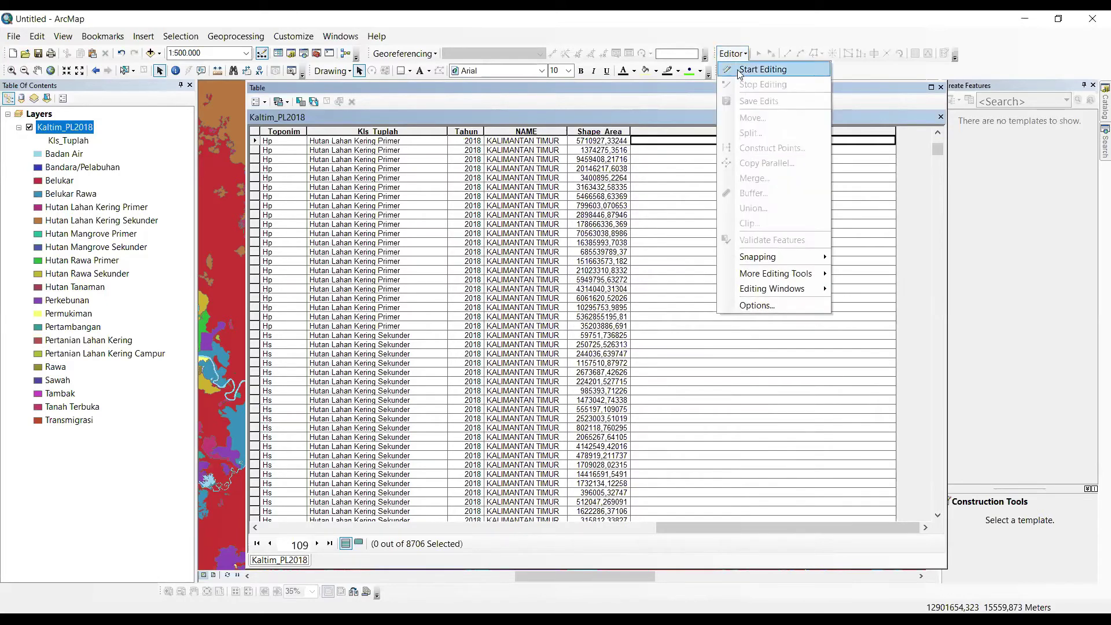
{"action": "left_click", "coordinate": [740, 73]}
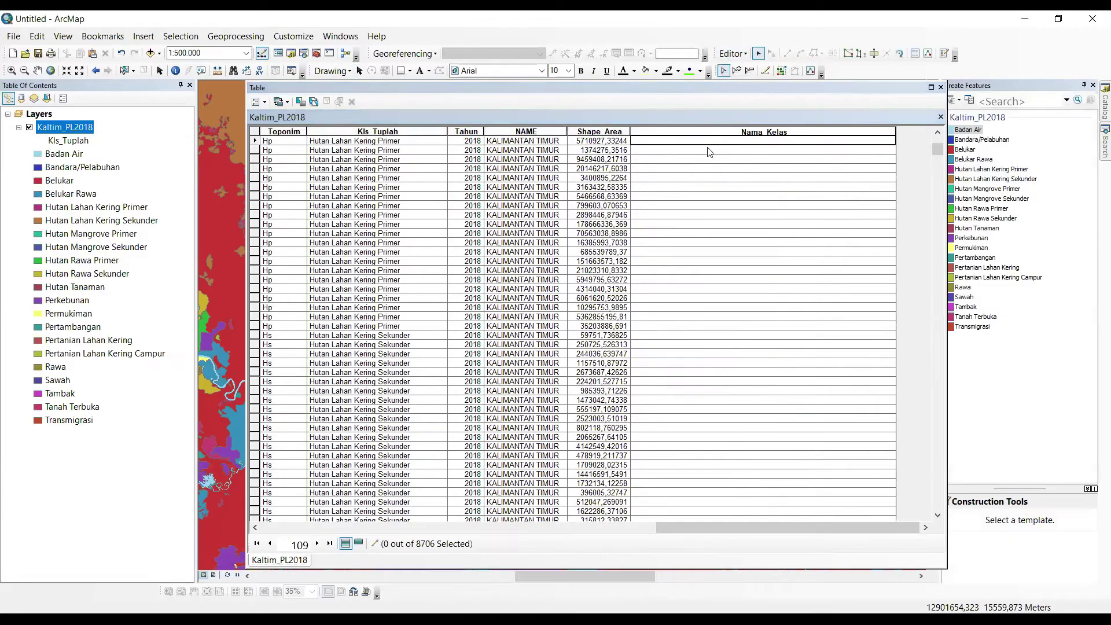
{"action": "left_click", "coordinate": [759, 54]}
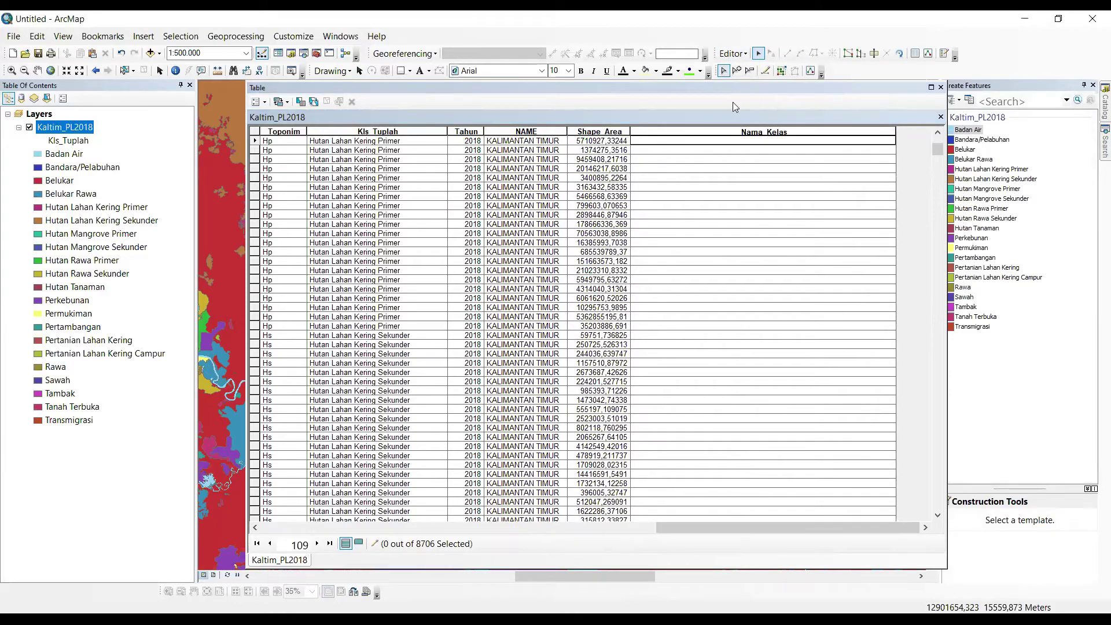
{"action": "left_click", "coordinate": [663, 140]}
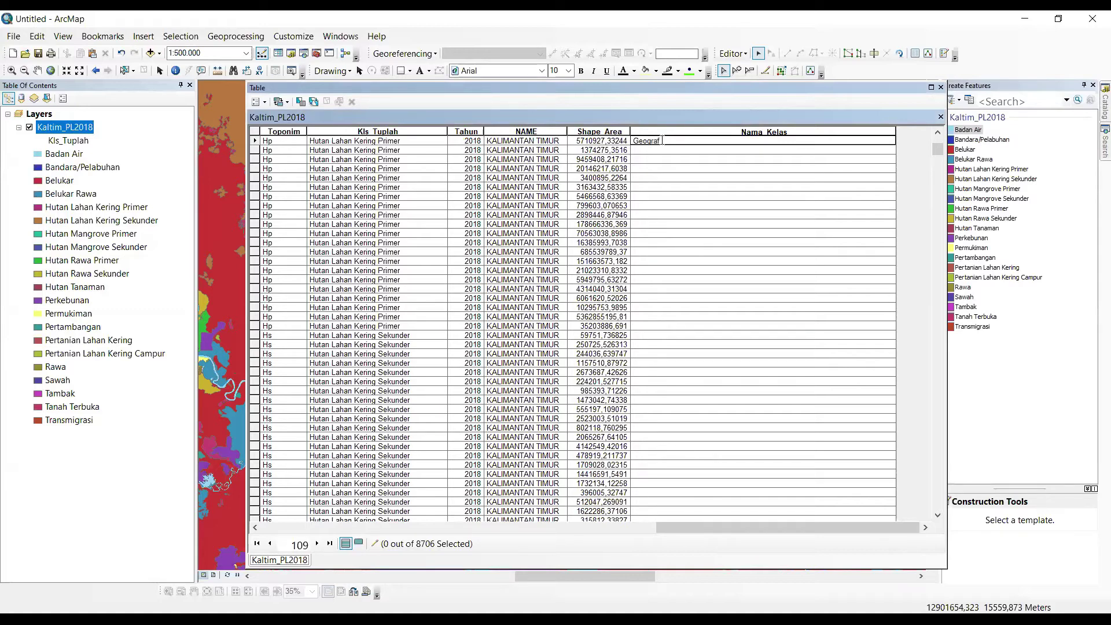
{"action": "key", "text": "Return"}
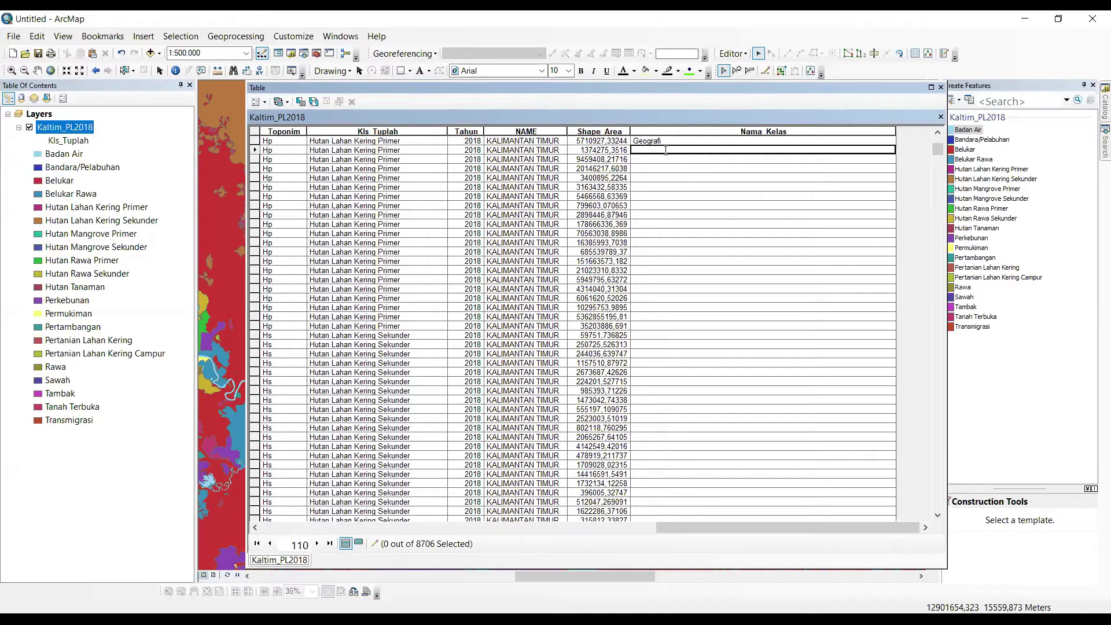
Save the attribute edits and stop the edit session
{"action": "left_click", "coordinate": [745, 56]}
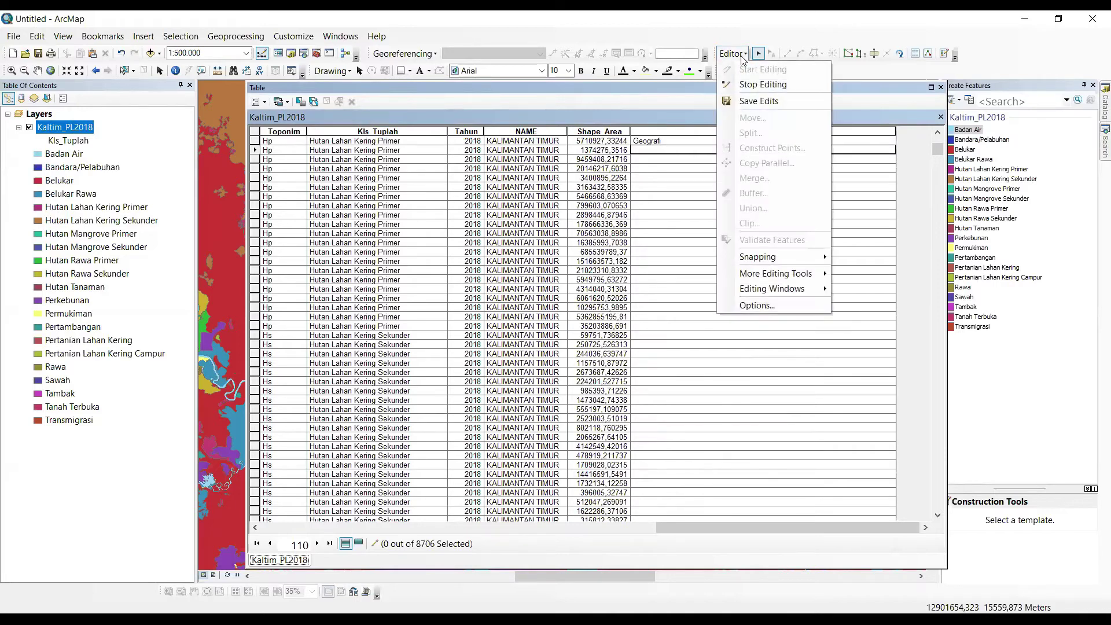
{"action": "left_click", "coordinate": [764, 104]}
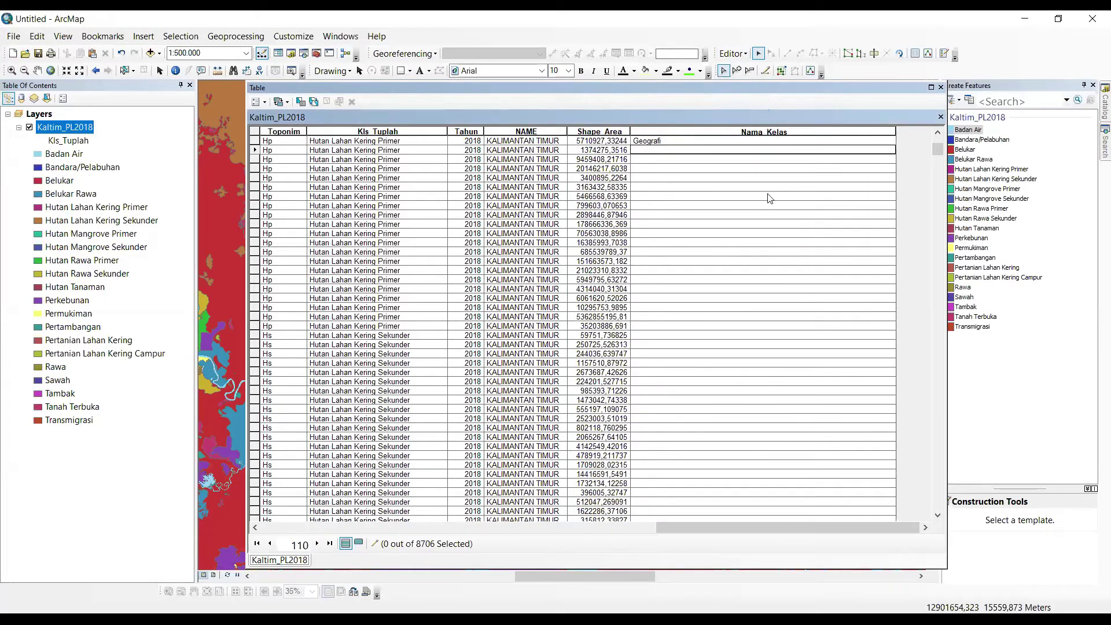
{"action": "left_click", "coordinate": [758, 245]}
{"action": "left_click", "coordinate": [733, 53]}
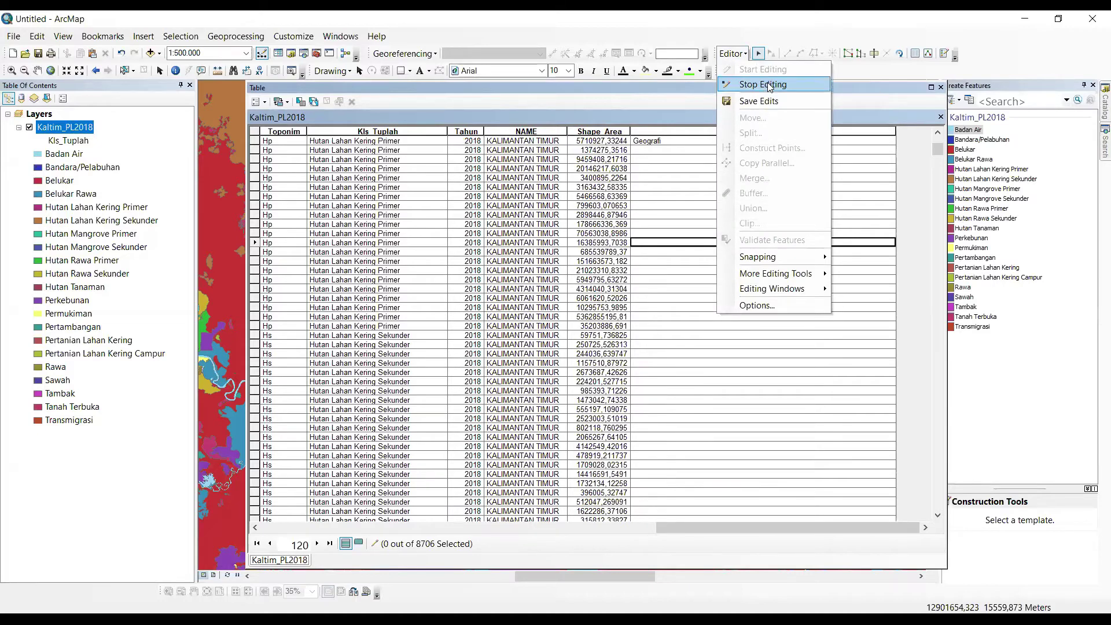
{"action": "left_click", "coordinate": [753, 84]}
{"action": "left_click", "coordinate": [732, 53]}
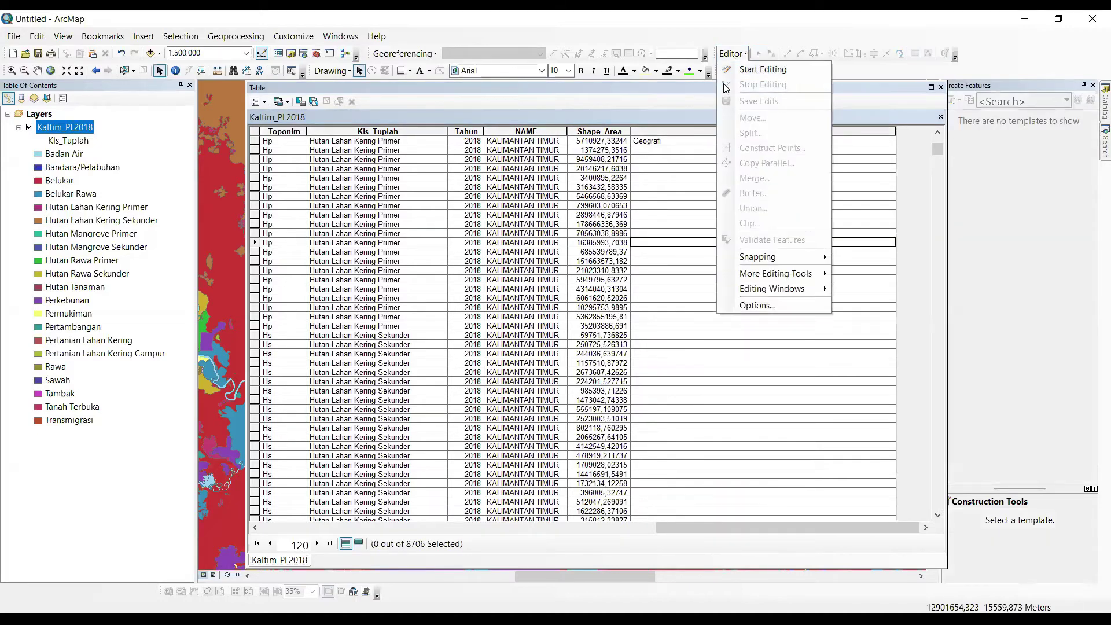
{"action": "left_click", "coordinate": [680, 235]}
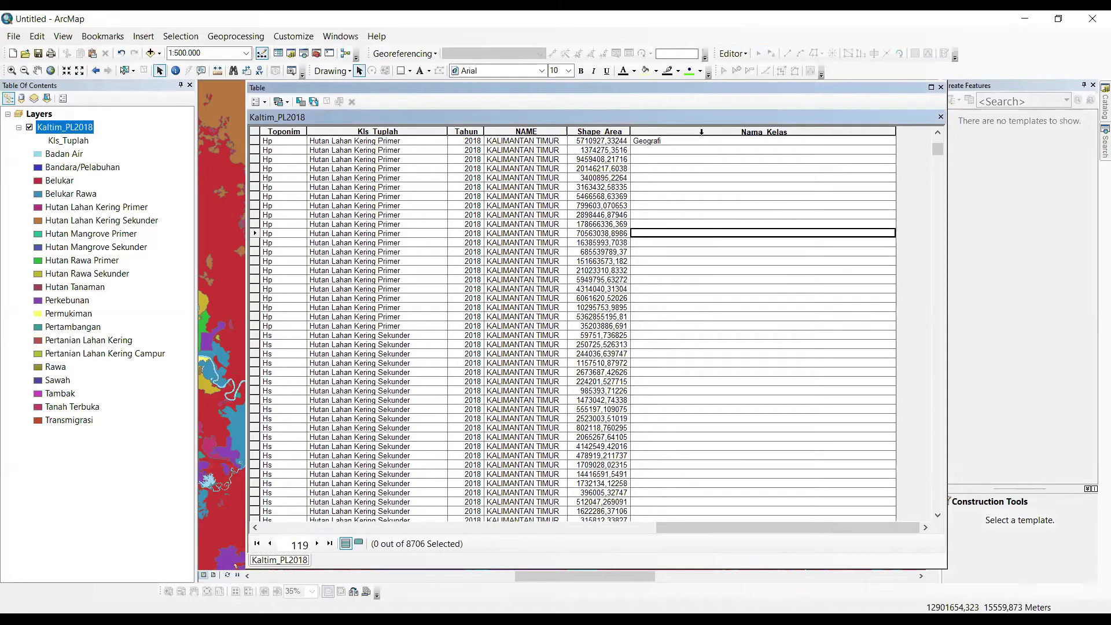
Fill the Nama_Kelas field of all records with "Angkatan 2017" using the Field Calculator and review the filled column
{"action": "left_click", "coordinate": [702, 132]}
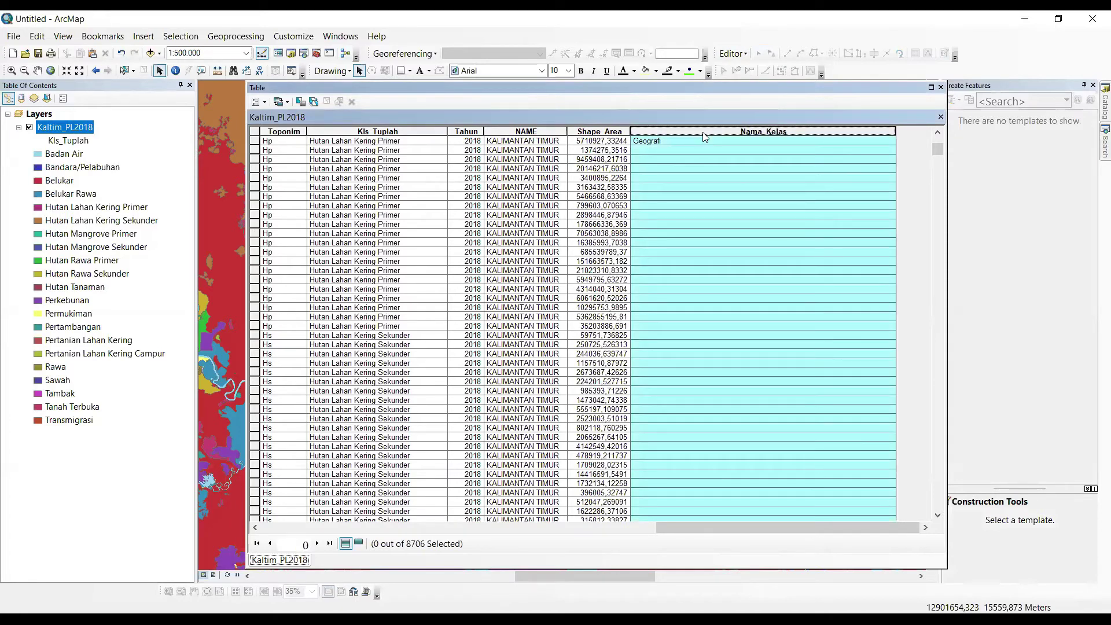
{"action": "left_click", "coordinate": [692, 215]}
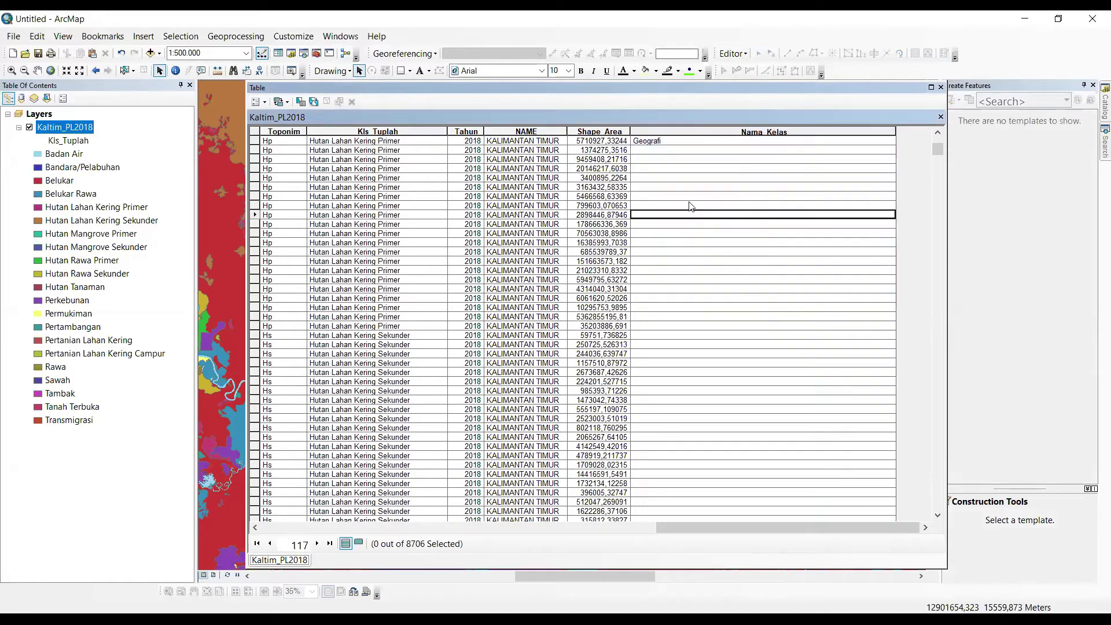
{"action": "left_click", "coordinate": [677, 132]}
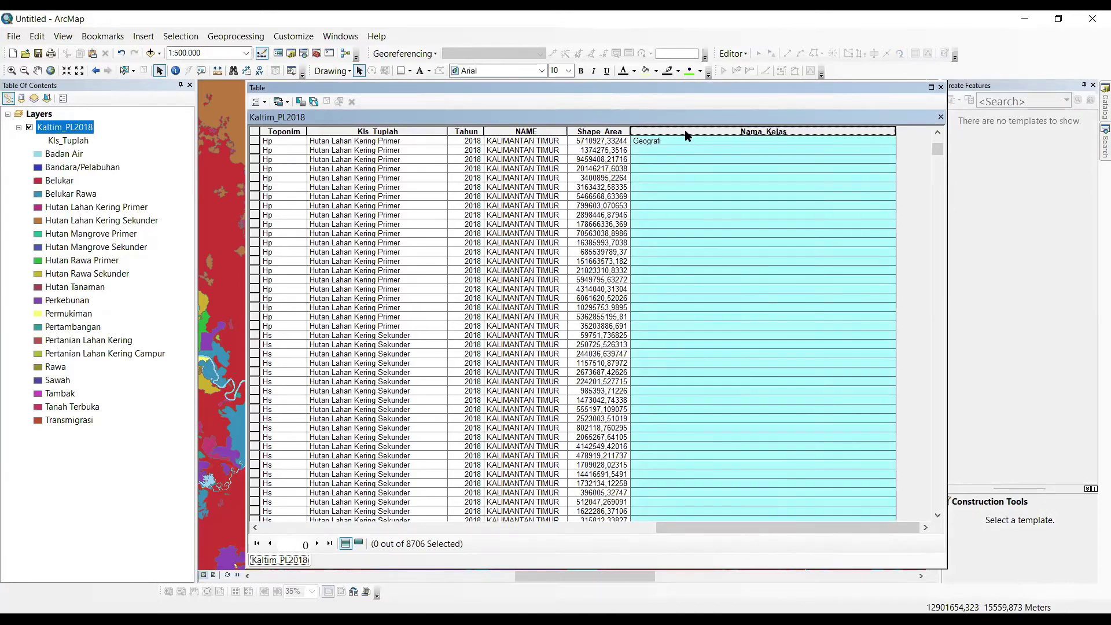
{"action": "right_click", "coordinate": [685, 132]}
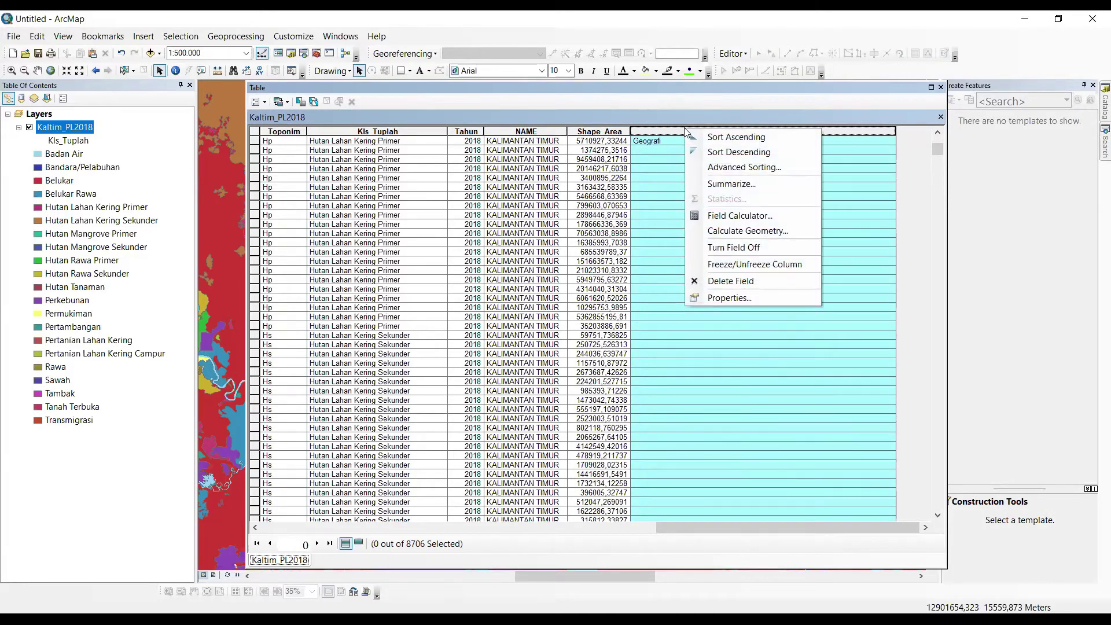
{"action": "left_click", "coordinate": [723, 217]}
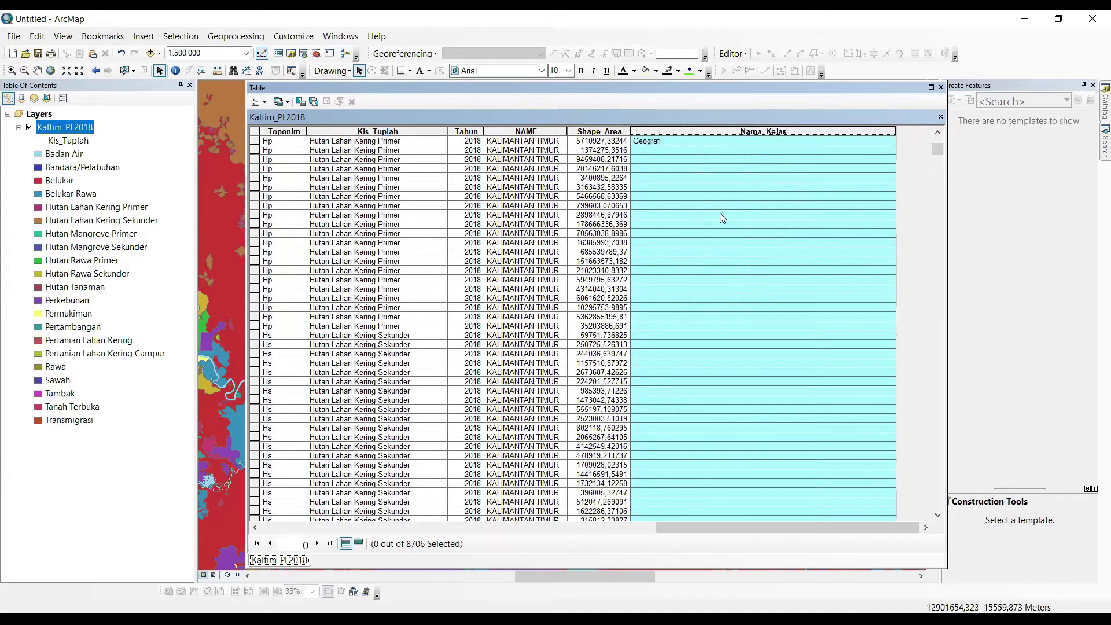
{"action": "left_click", "coordinate": [490, 353]}
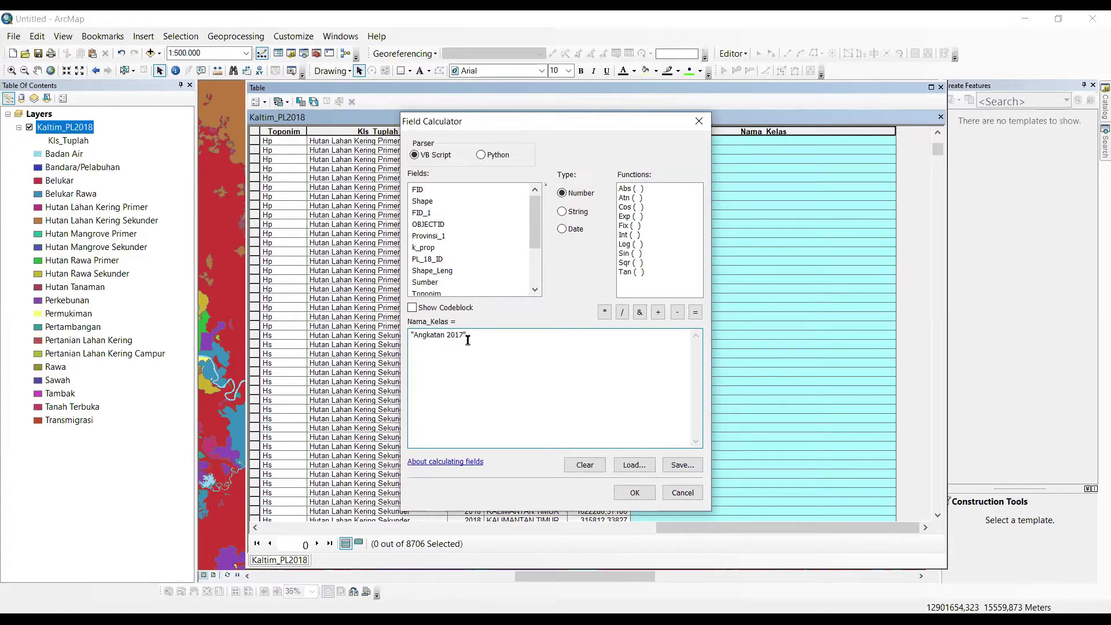
{"action": "left_click", "coordinate": [635, 493]}
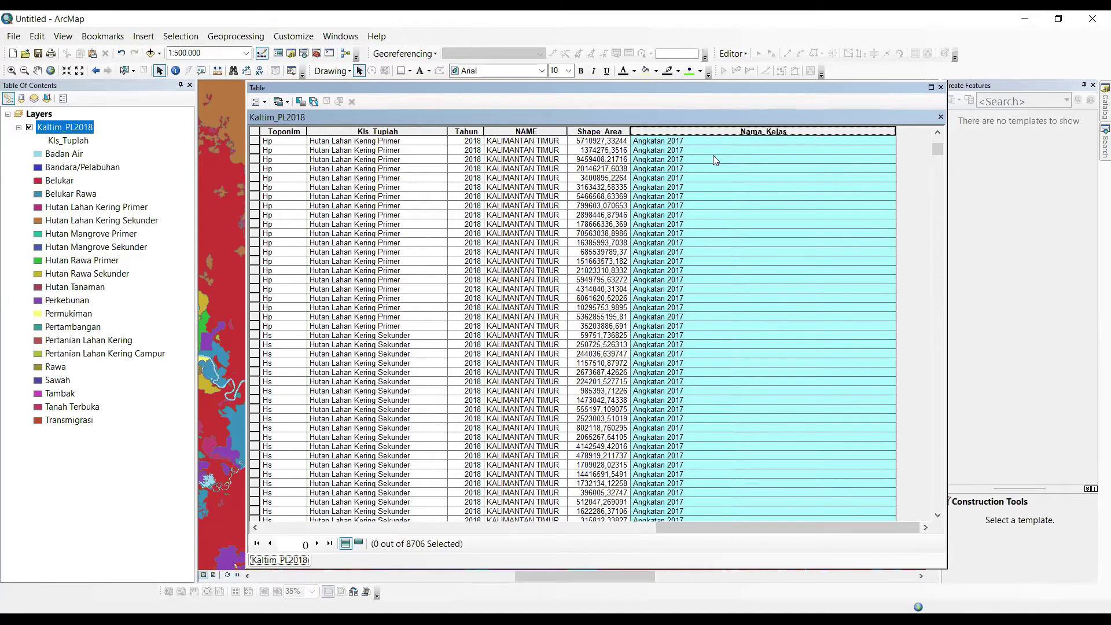
{"action": "scroll", "coordinate": [713, 156], "scroll_direction": "down", "scroll_amount": 15}
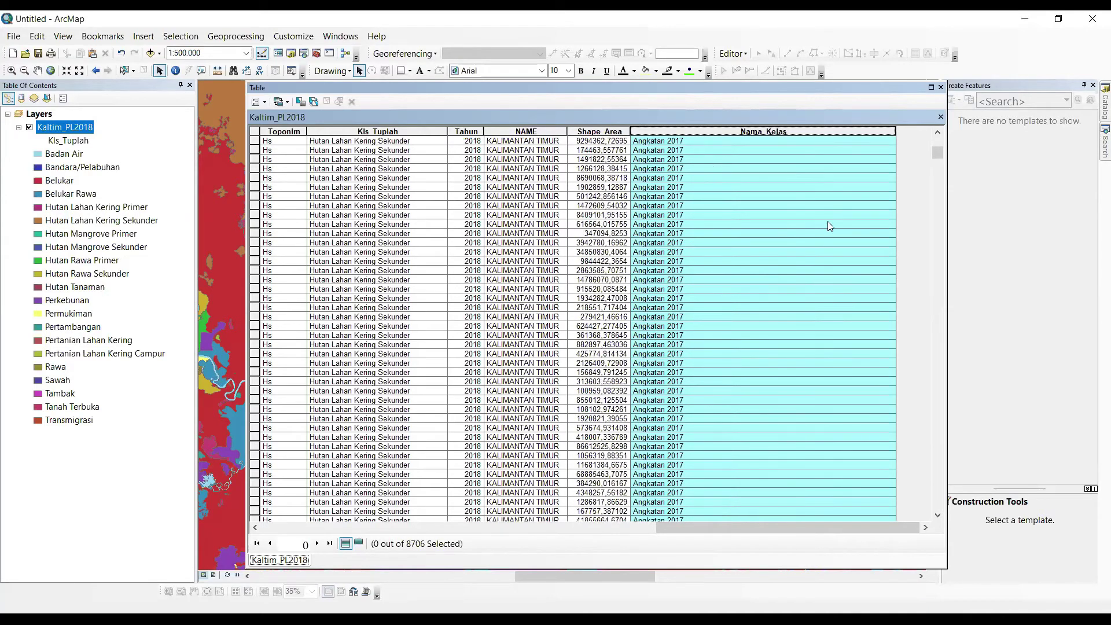
{"action": "mouse_move", "coordinate": [938, 152]}
{"action": "left_mouse_down"}
{"action": "mouse_move", "coordinate": [928, 428]}
{"action": "mouse_move", "coordinate": [940, 511]}
{"action": "mouse_move", "coordinate": [956, 250]}
{"action": "mouse_move", "coordinate": [946, 141]}
{"action": "left_mouse_up"}
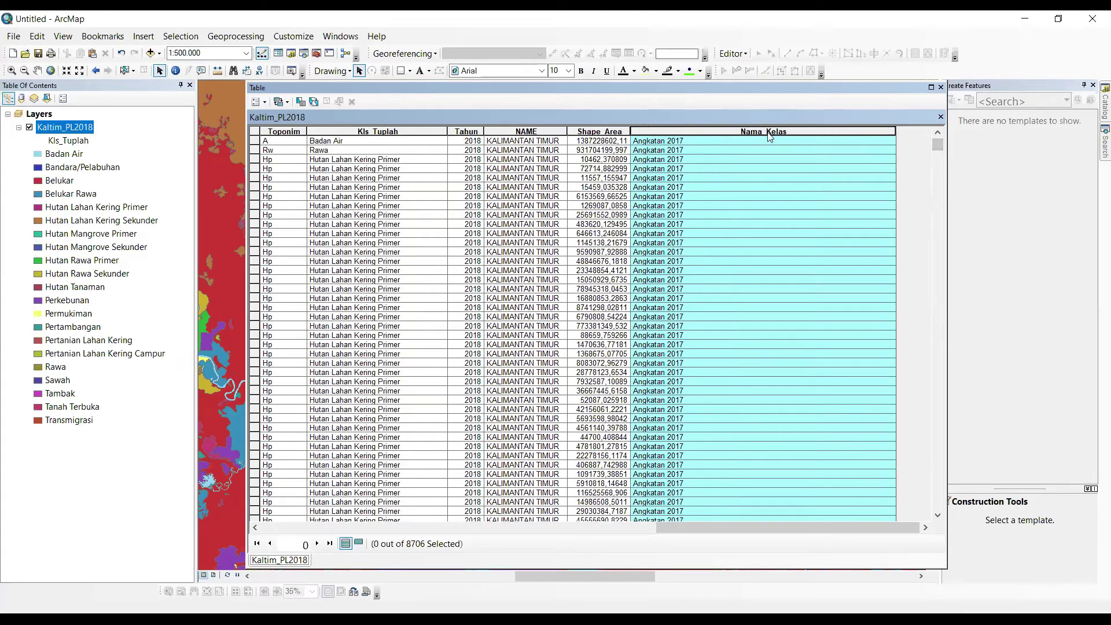
{"action": "left_click", "coordinate": [796, 178]}
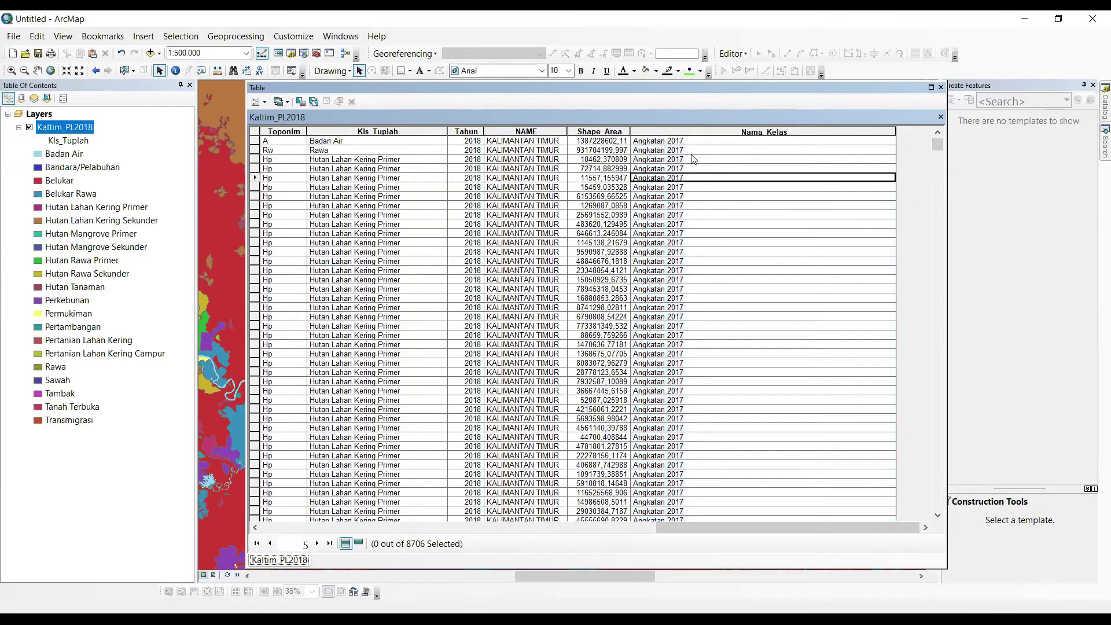
{"action": "left_click", "coordinate": [702, 133]}
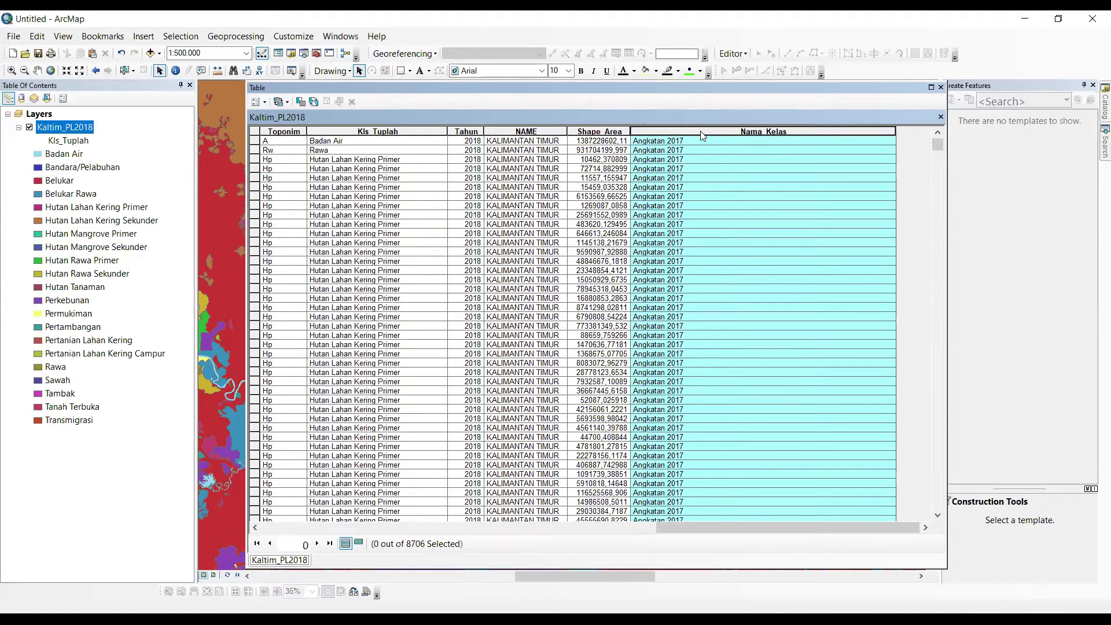
{"action": "right_click", "coordinate": [702, 135]}
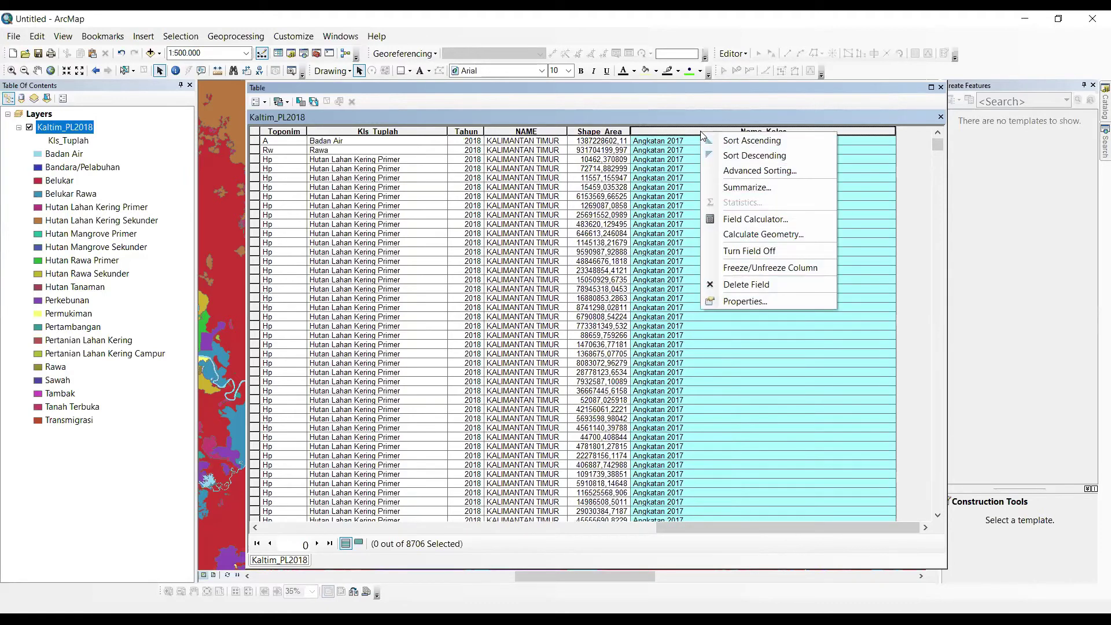
{"action": "left_click", "coordinate": [731, 284]}
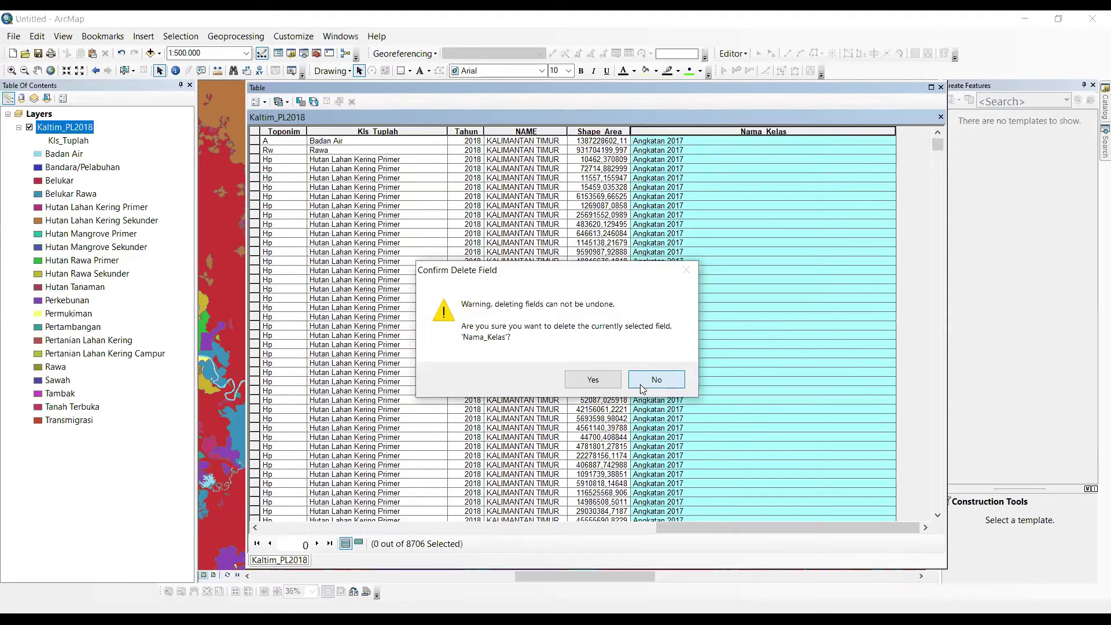
{"action": "left_click", "coordinate": [642, 384]}
Delete the Nama_Kelas field from the Kaltim_PL2018 attribute table and close the table
{"action": "right_click", "coordinate": [725, 136]}
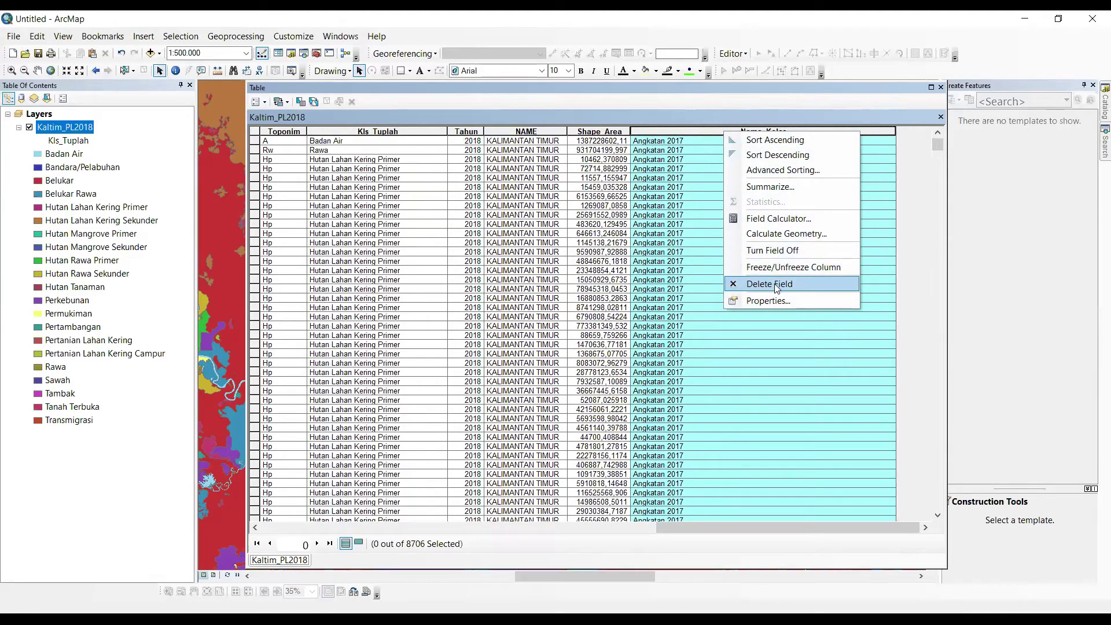
{"action": "left_click", "coordinate": [805, 286]}
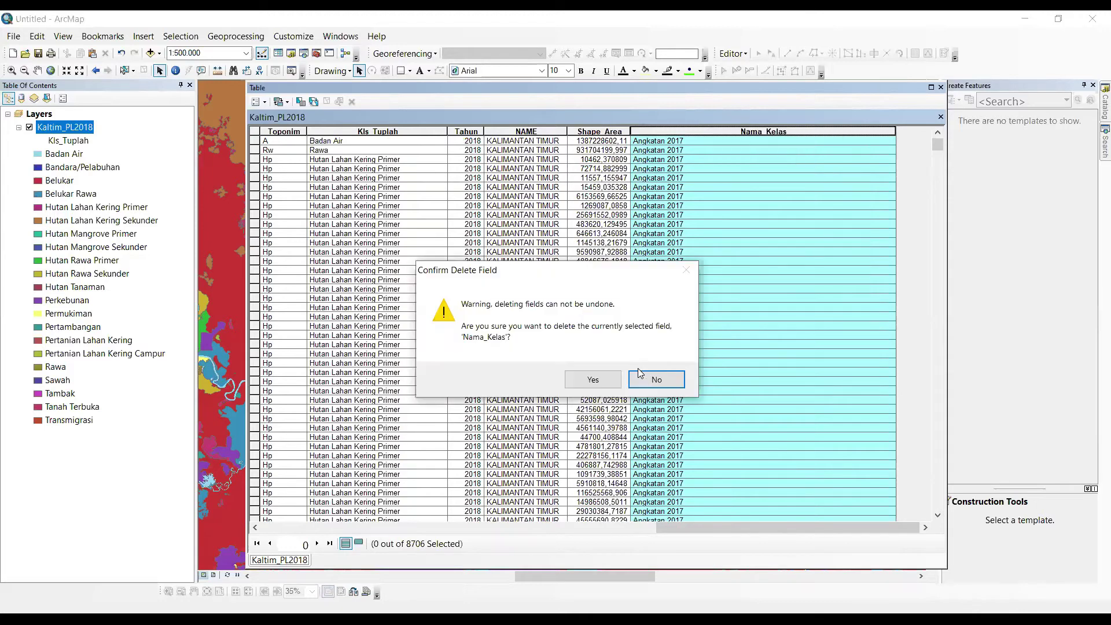
{"action": "left_click", "coordinate": [596, 382]}
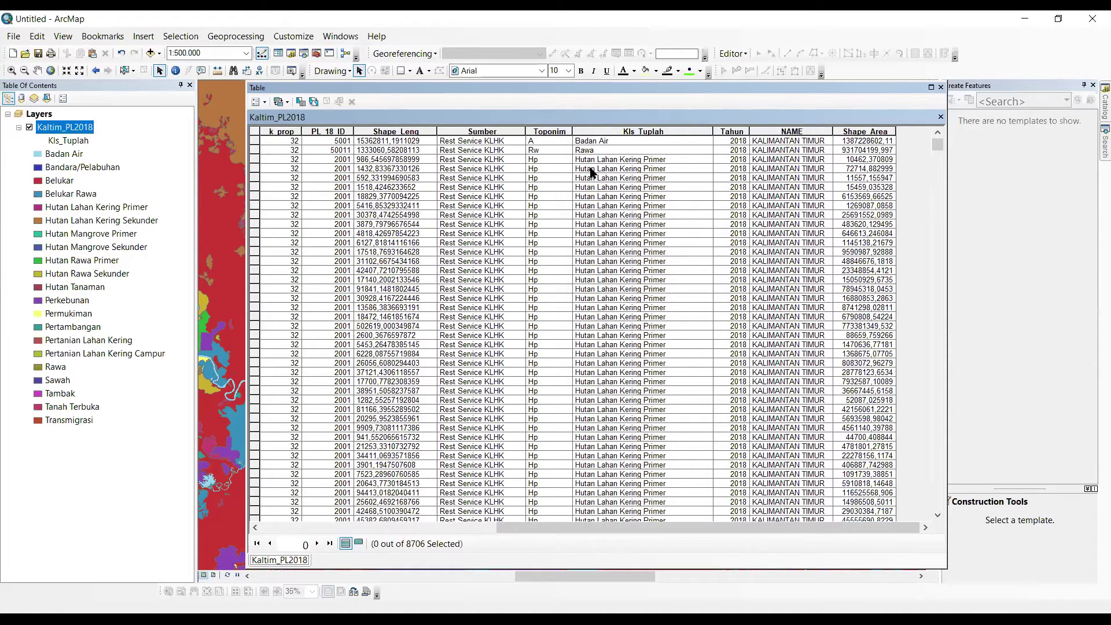
{"action": "left_click", "coordinate": [941, 87]}
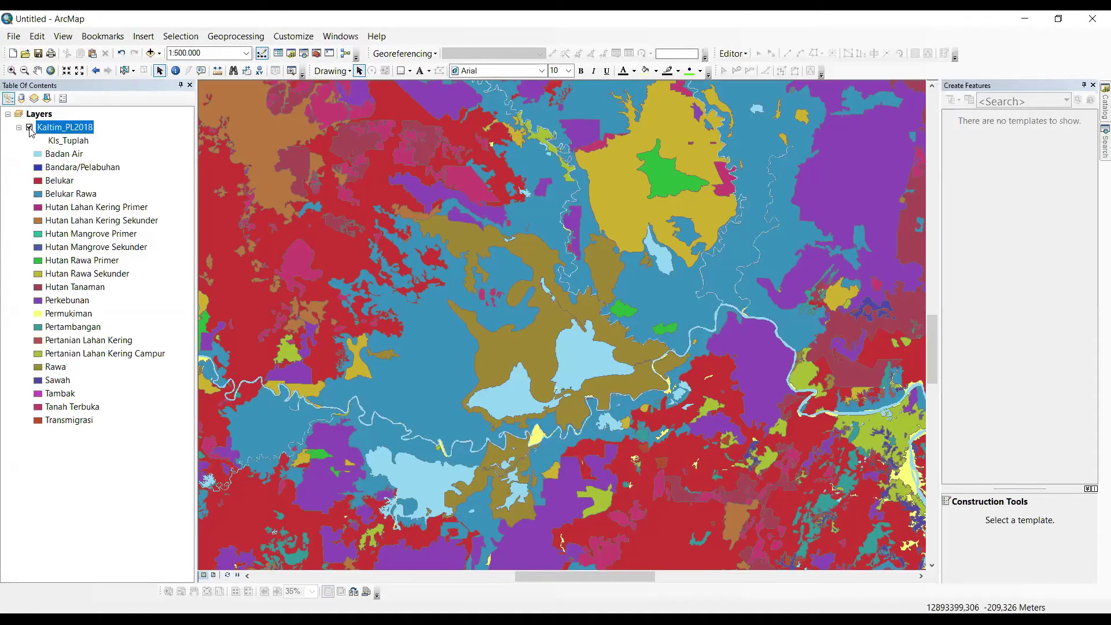
Hide the Kaltim_PL2018 layer and collapse its class legend
{"action": "left_click", "coordinate": [29, 128]}
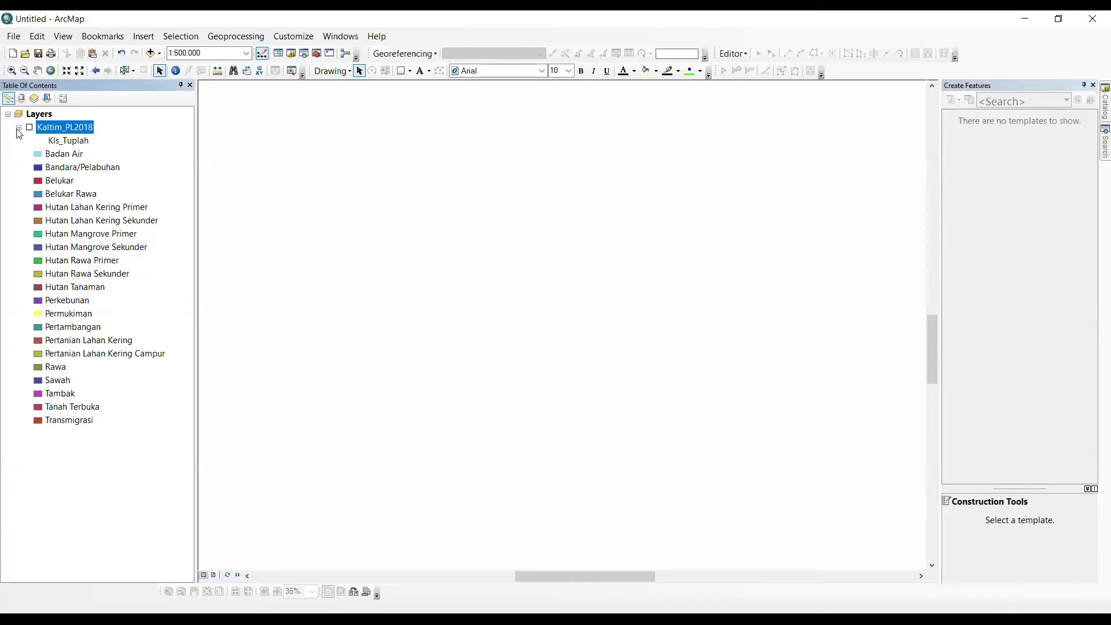
{"action": "left_click", "coordinate": [19, 128]}
{"action": "left_click", "coordinate": [87, 234]}
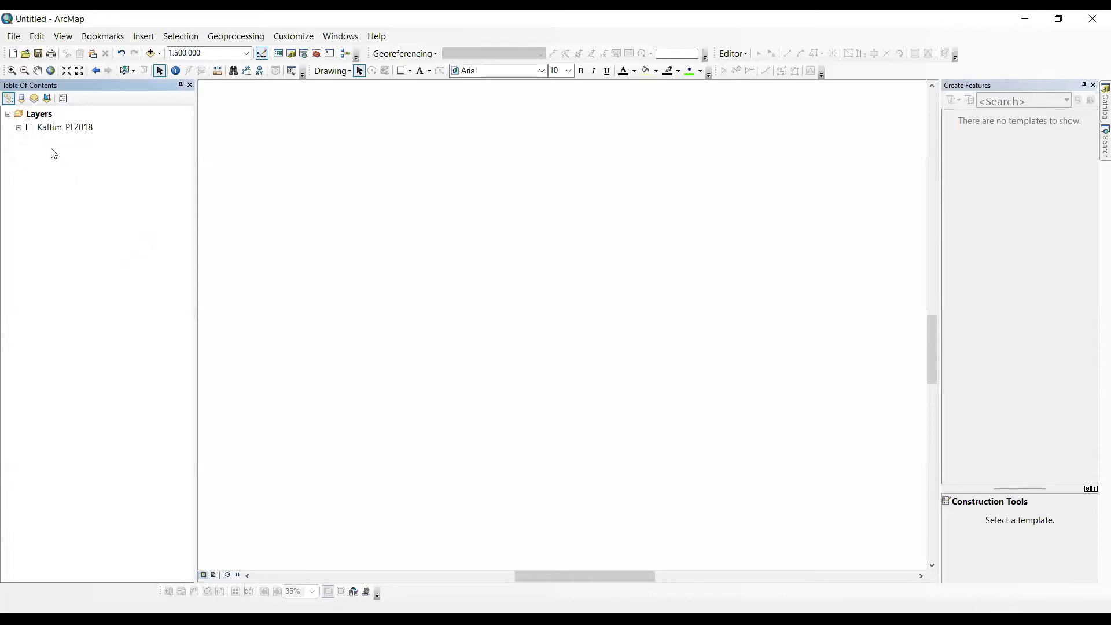
List the layers by source, widening the table of contents to read the full folder path before narrowing it again
{"action": "left_click", "coordinate": [21, 101]}
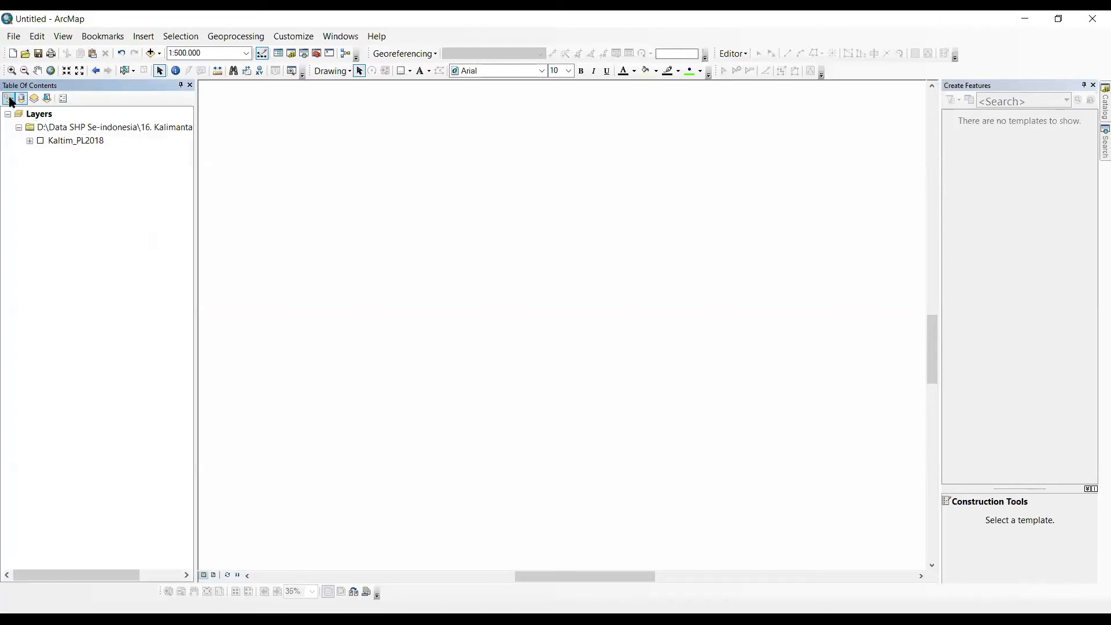
{"action": "left_click", "coordinate": [9, 100]}
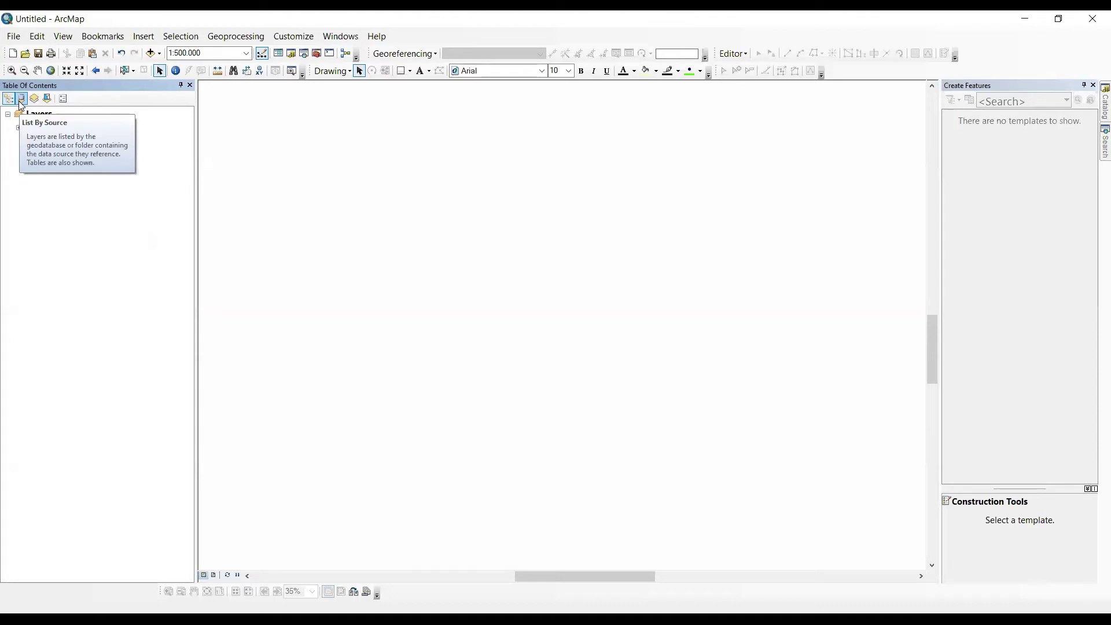
{"action": "left_click", "coordinate": [21, 103]}
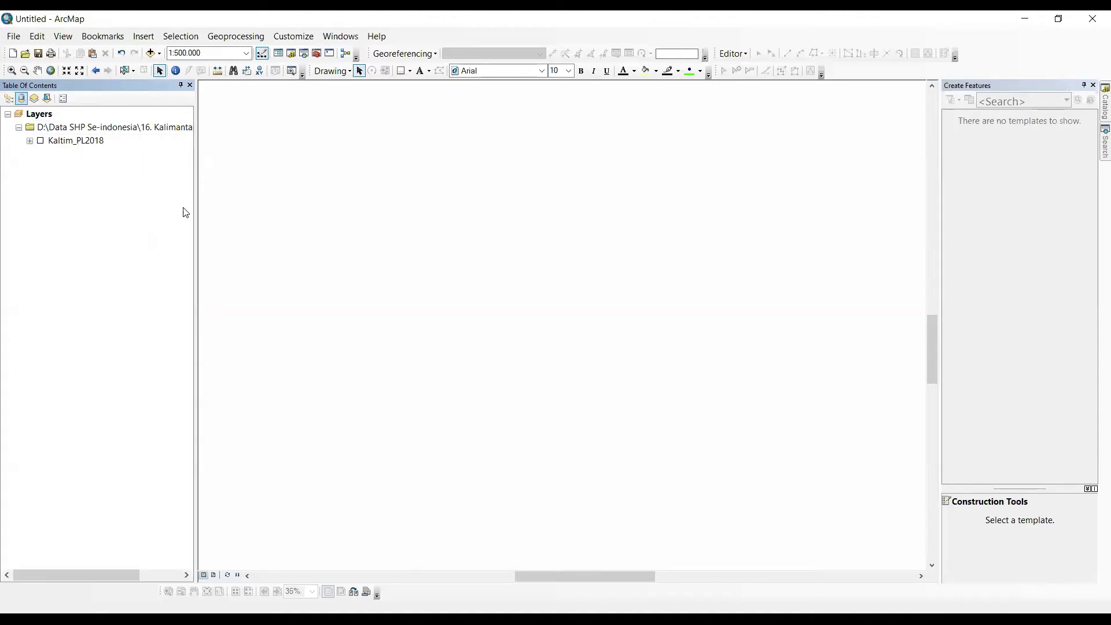
{"action": "left_click_drag", "start_coordinate": [197, 224], "coordinate": [325, 233]}
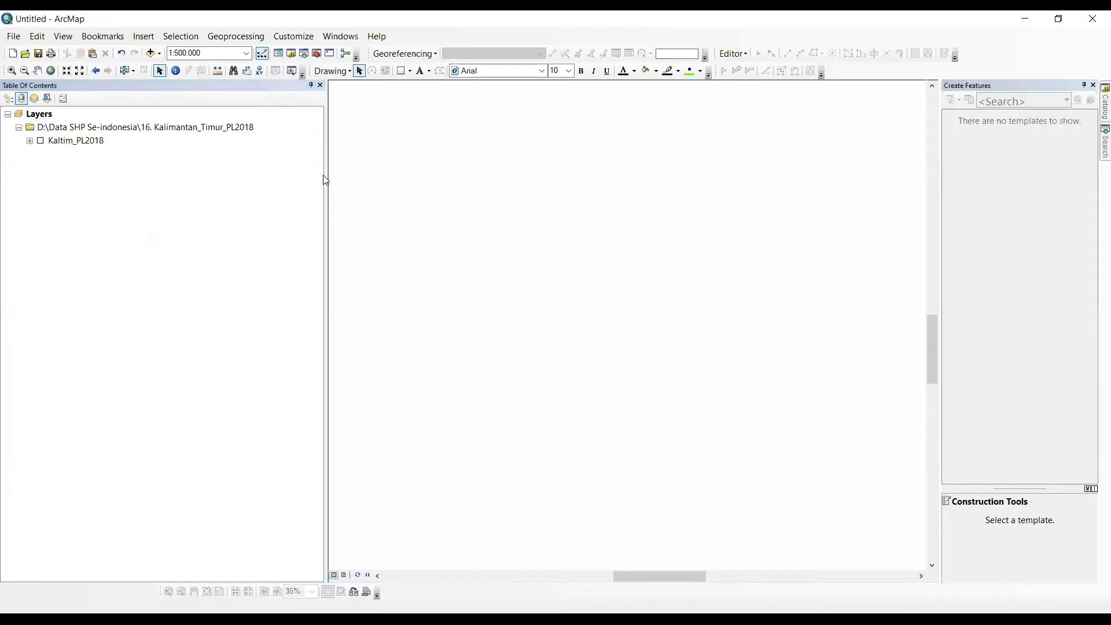
{"action": "left_click_drag", "start_coordinate": [325, 185], "coordinate": [156, 188]}
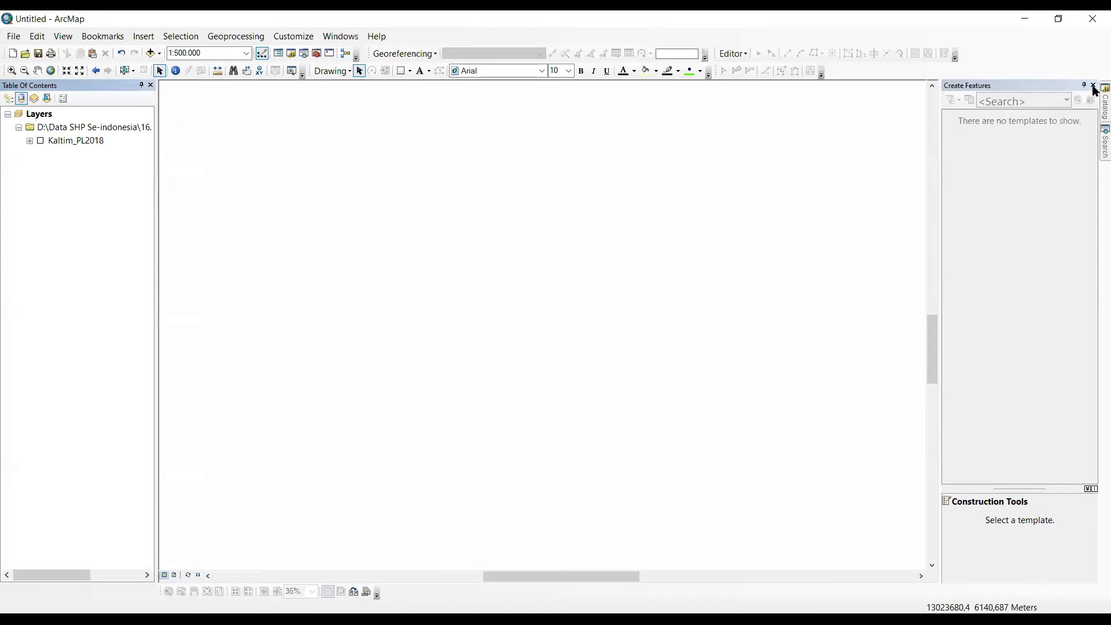
Show the Catalog and browse the folders inside Data SHP Se-indonesia
{"action": "mouse_move", "coordinate": [1096, 104]}
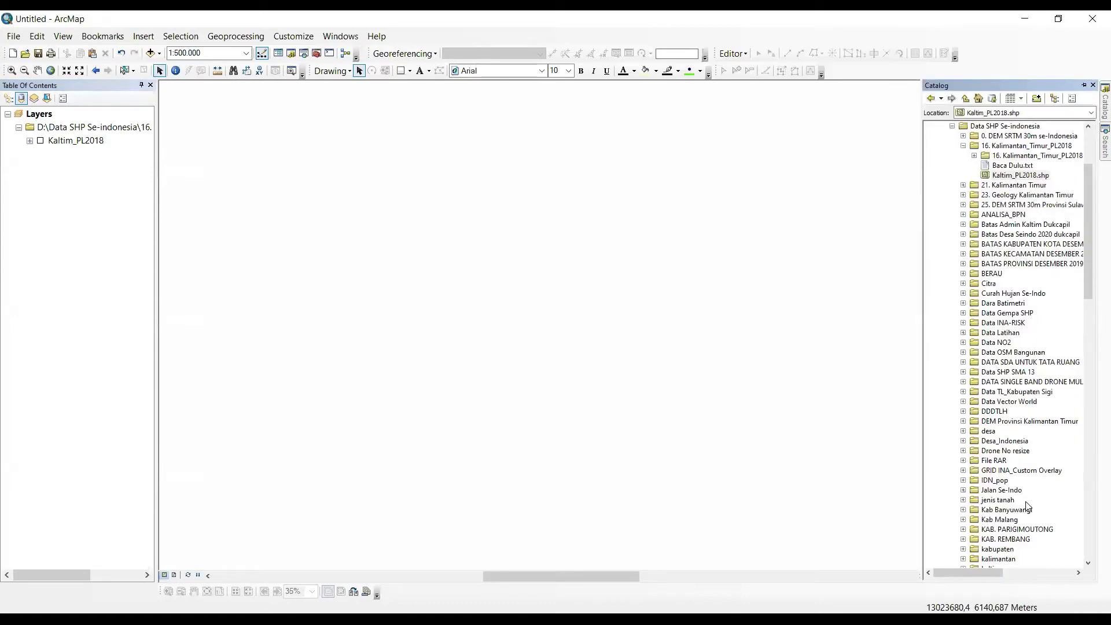
{"action": "scroll", "coordinate": [1028, 508], "scroll_direction": "down", "scroll_amount": 2}
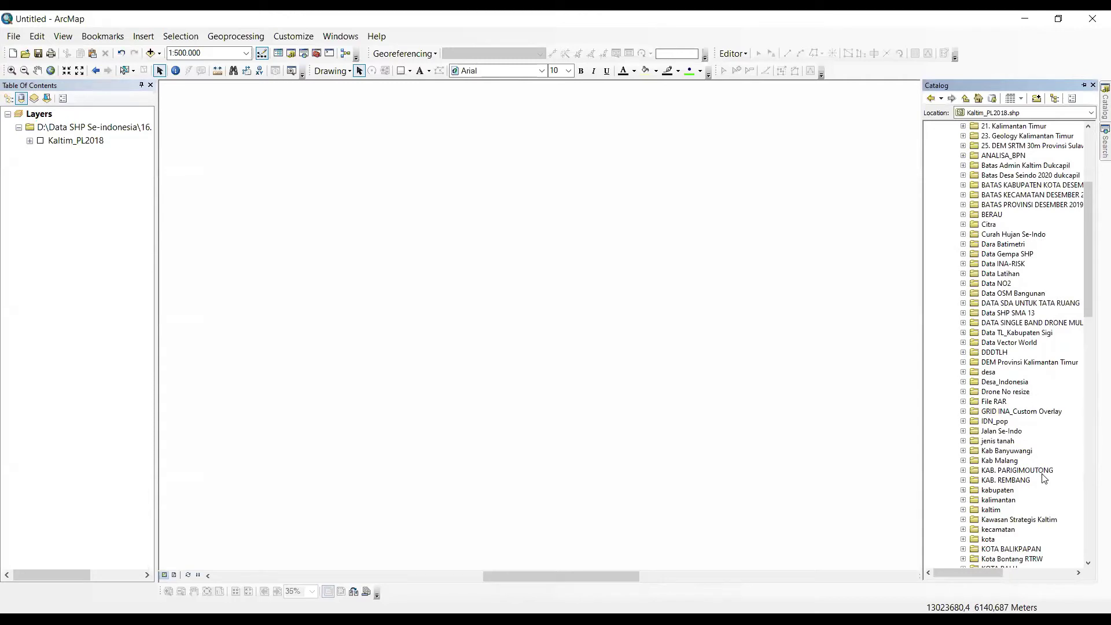
{"action": "scroll", "coordinate": [1044, 479], "scroll_direction": "down", "scroll_amount": 1}
{"action": "scroll", "coordinate": [1044, 478], "scroll_direction": "down", "scroll_amount": 4}
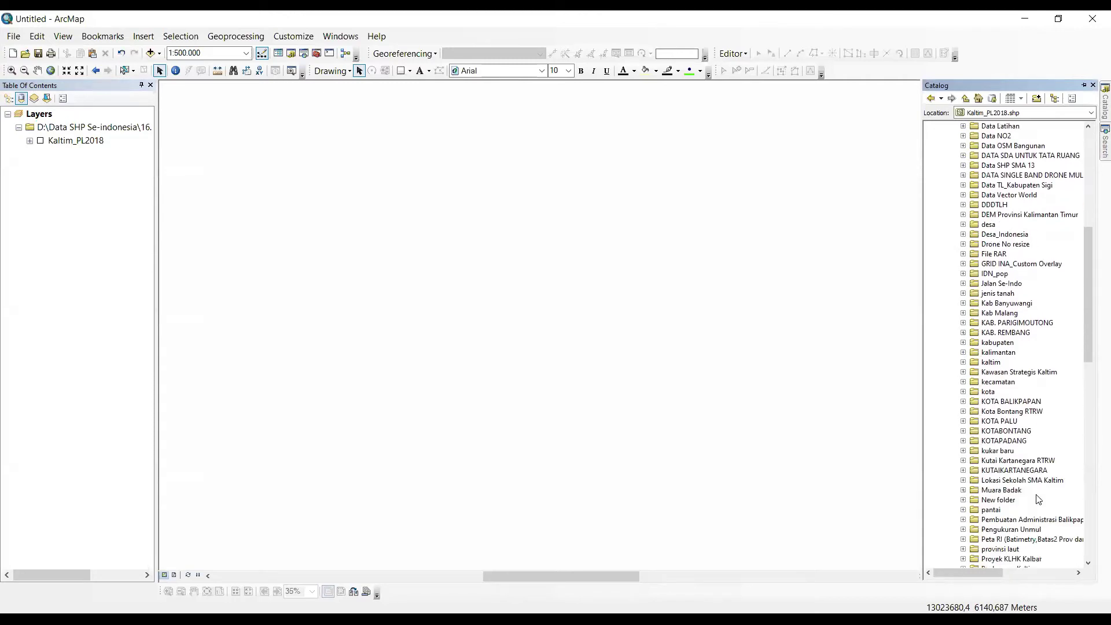
{"action": "scroll", "coordinate": [1022, 531], "scroll_direction": "down", "scroll_amount": 3}
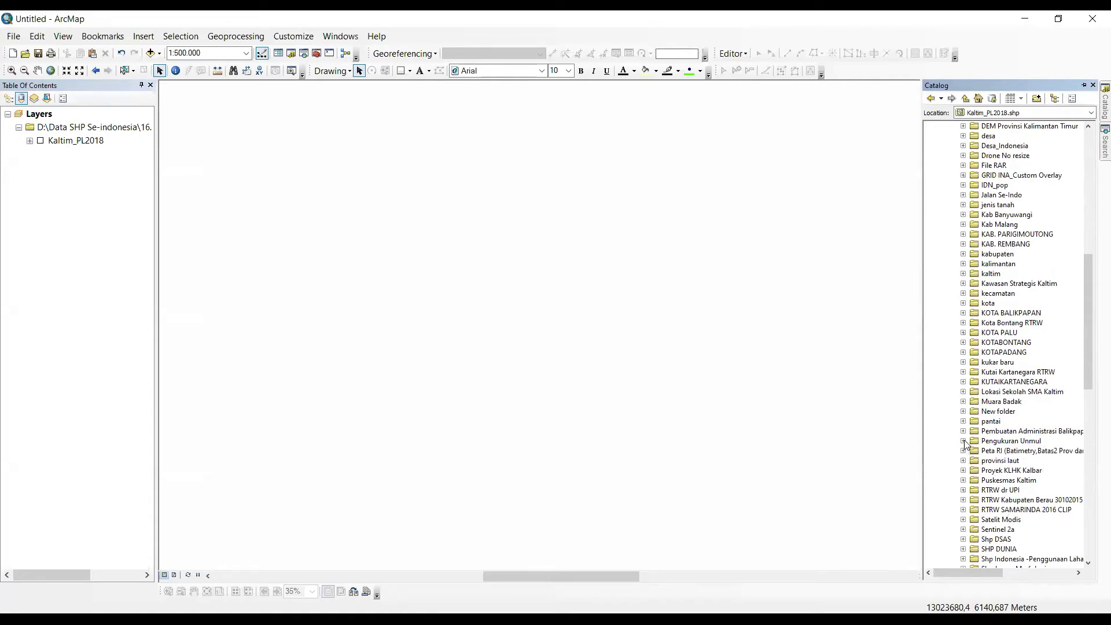
{"action": "scroll", "coordinate": [965, 444], "scroll_direction": "down", "scroll_amount": 2}
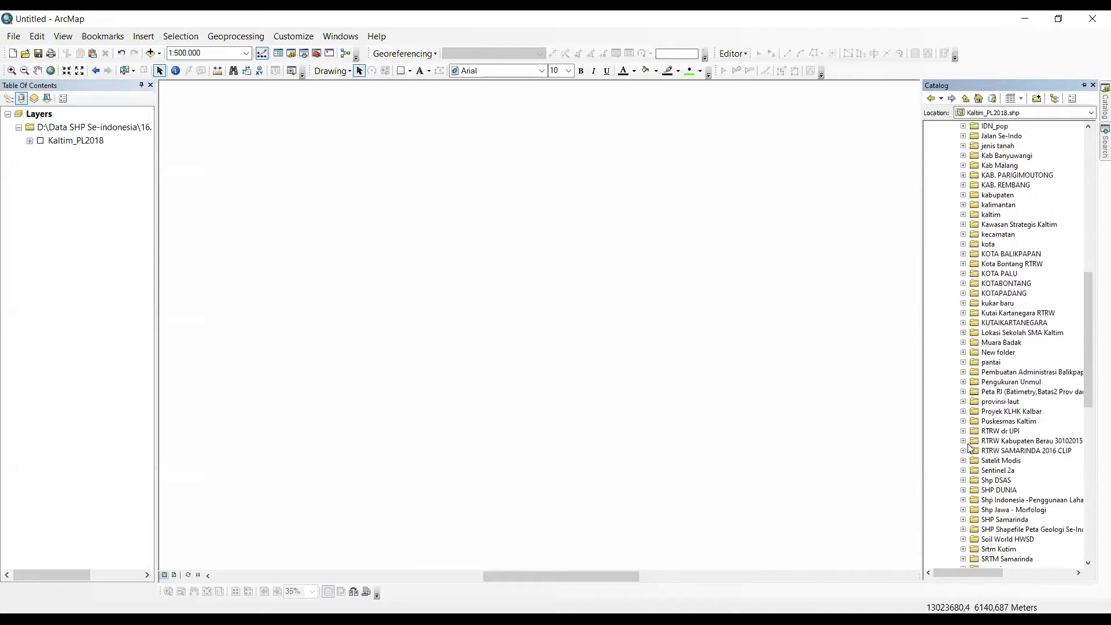
Add the Batas_Kecamatan.shp shapefile from the SHP Samarinda folder to the map
{"action": "left_click", "coordinate": [964, 519]}
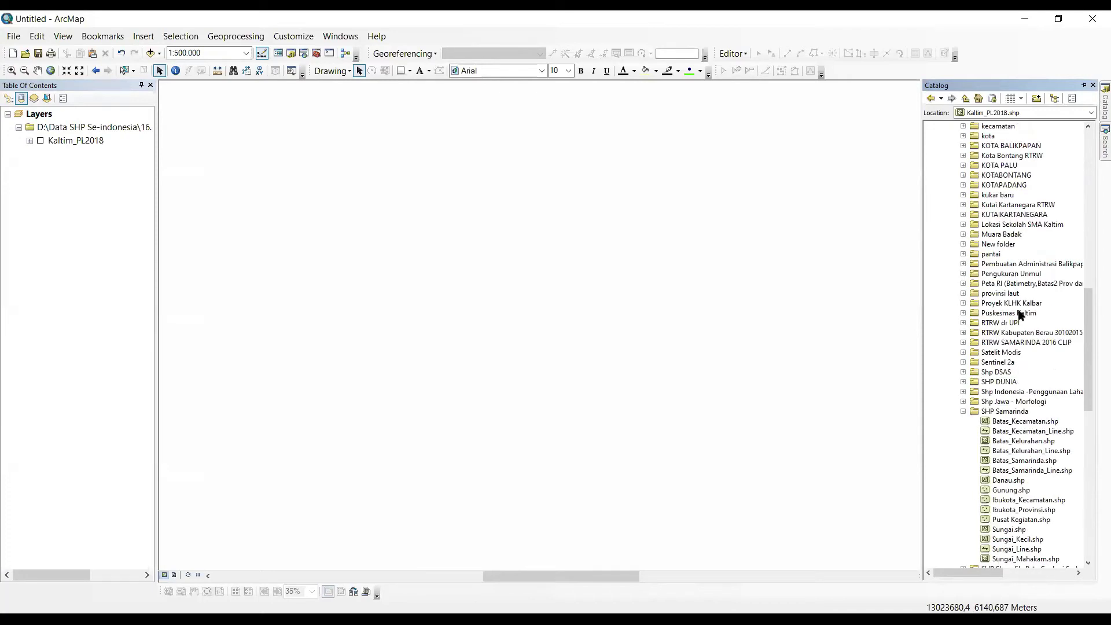
{"action": "scroll", "coordinate": [1020, 314], "scroll_direction": "down", "scroll_amount": 6}
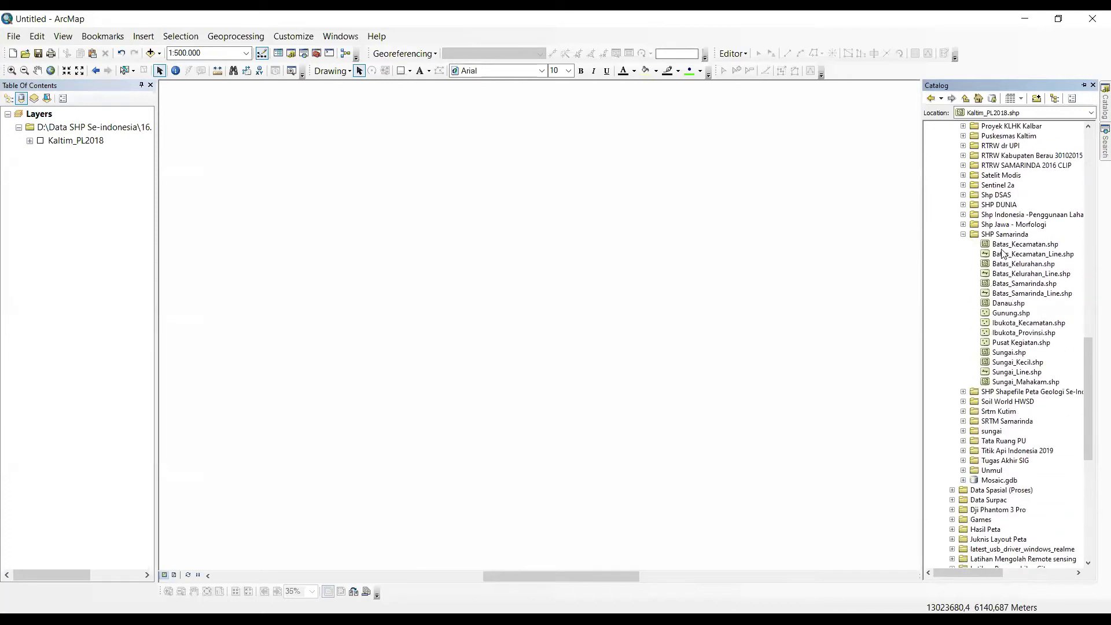
{"action": "left_click", "coordinate": [1006, 243]}
{"action": "left_click", "coordinate": [1011, 383]}
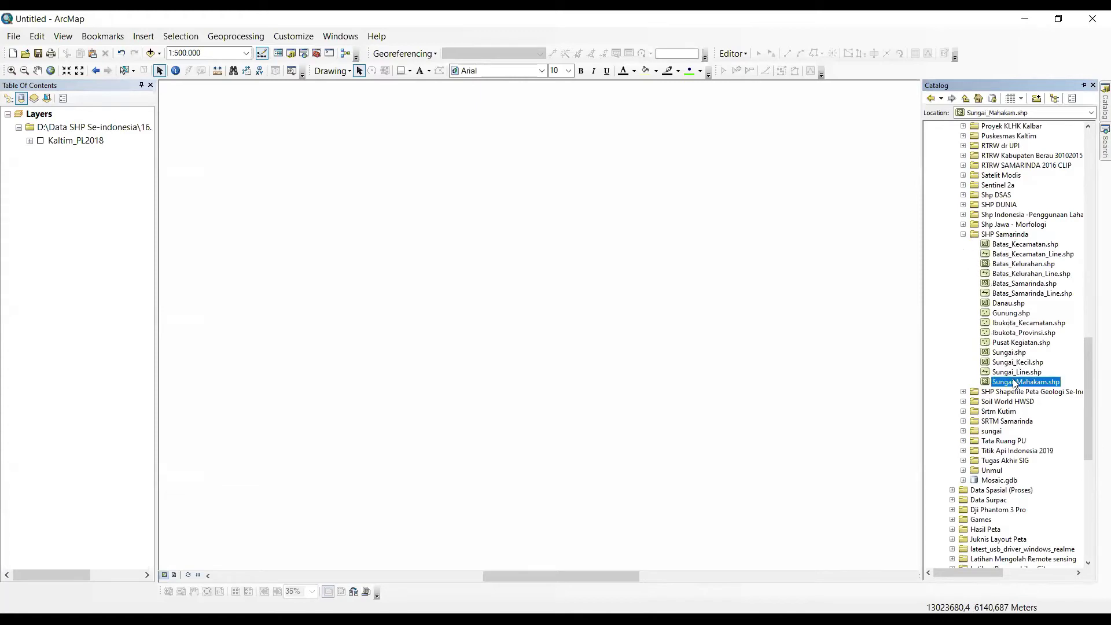
{"action": "left_click_drag", "start_coordinate": [1028, 246], "coordinate": [565, 330]}
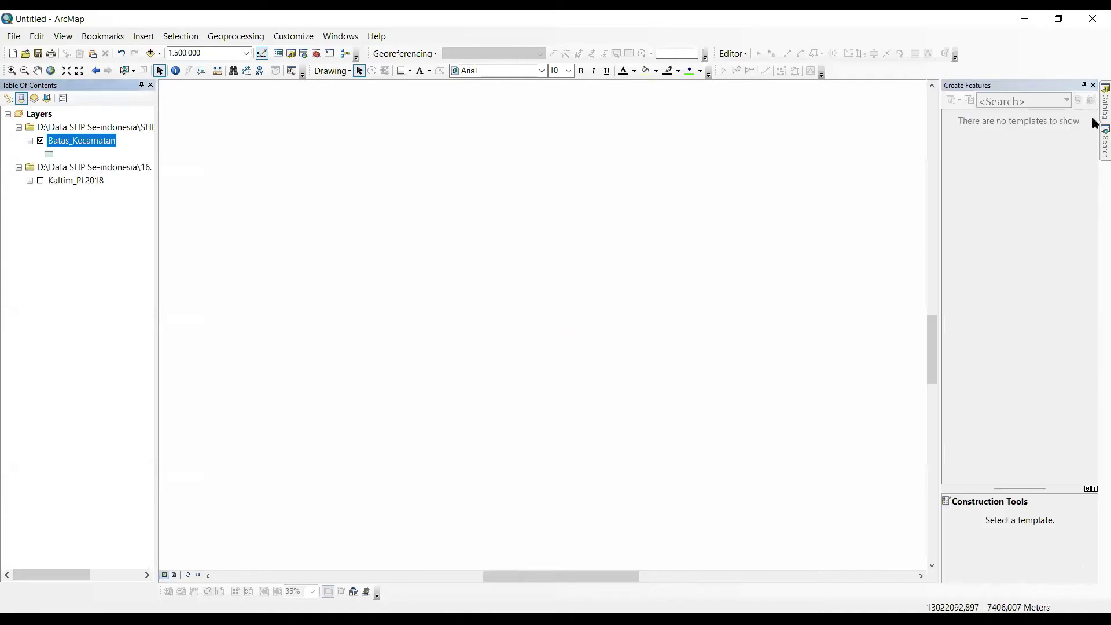
List the layers by drawing order and zoom the map to the extent of the Batas_Kecamatan layer
{"action": "left_click", "coordinate": [9, 99]}
{"action": "right_click", "coordinate": [59, 130]}
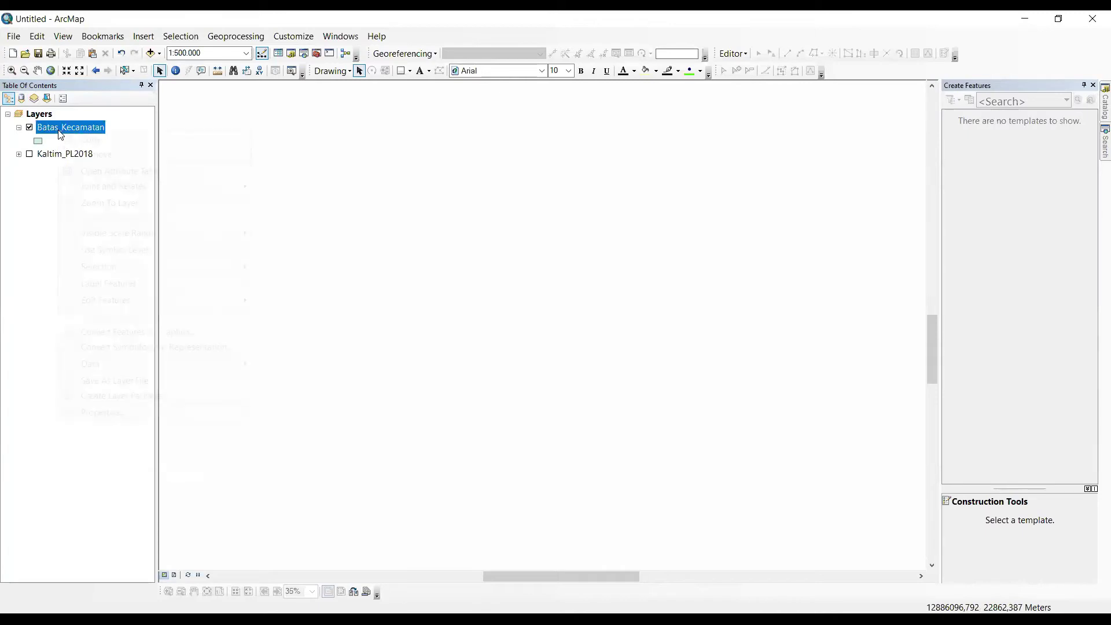
{"action": "left_click", "coordinate": [95, 203]}
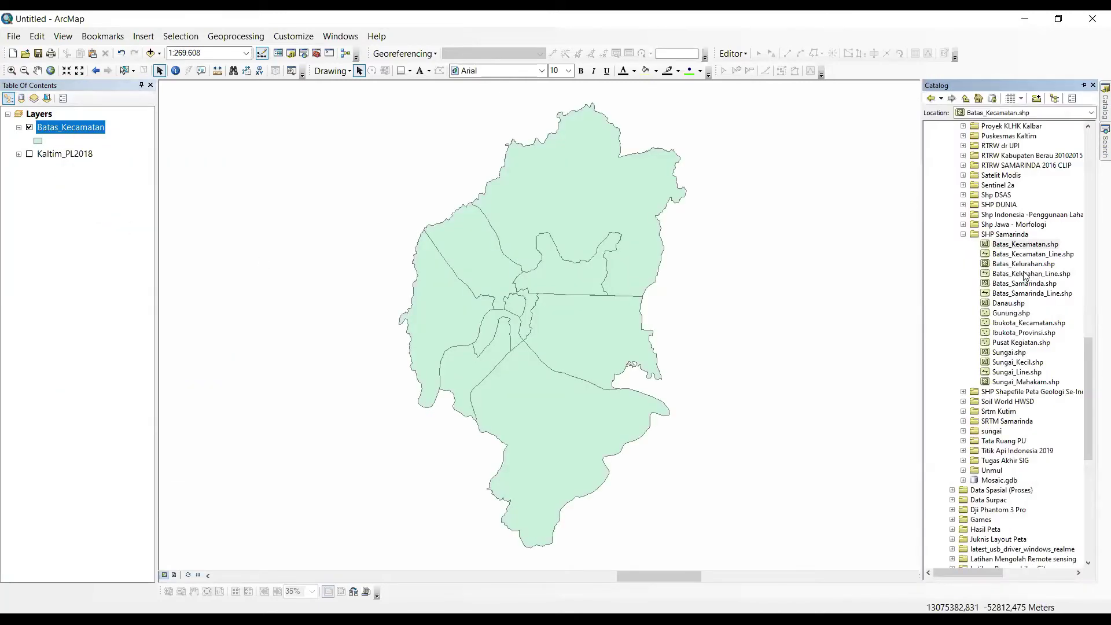
Add Ibukota_Kecamatan.shp from the SHP Samarinda folder and move the Batas_Kecamatan layer beneath it in the drawing order
{"action": "left_click", "coordinate": [1027, 323]}
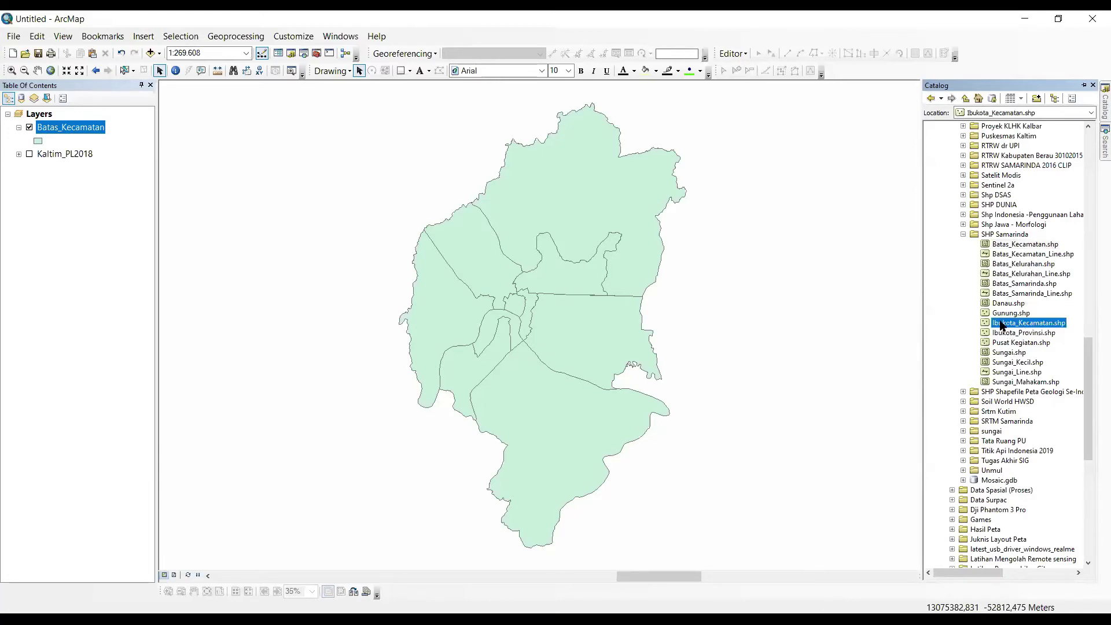
{"action": "left_click_drag", "start_coordinate": [1001, 325], "coordinate": [135, 242]}
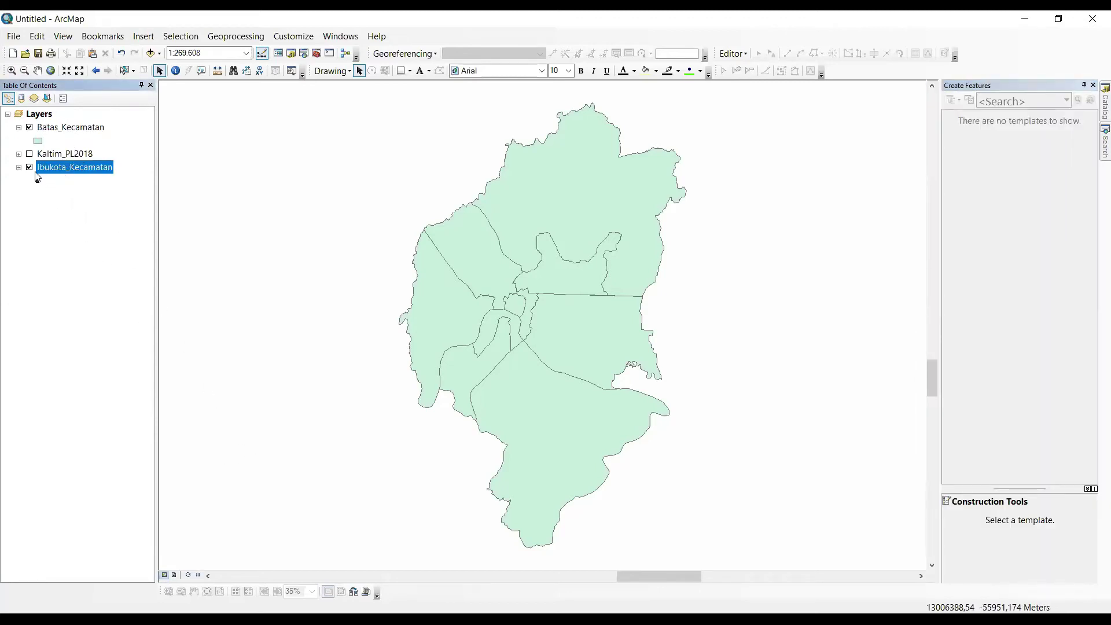
{"action": "left_click", "coordinate": [29, 168]}
{"action": "left_click", "coordinate": [81, 210]}
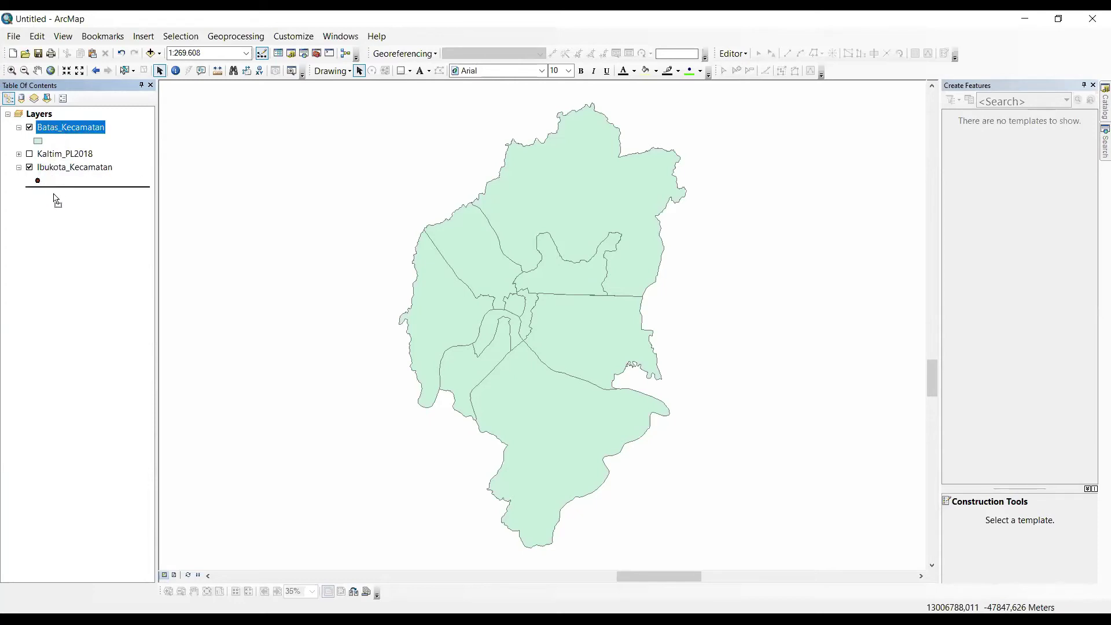
{"action": "mouse_move", "coordinate": [54, 195]}
{"action": "left_mouse_down"}
{"action": "mouse_move", "coordinate": [47, 127]}
{"action": "mouse_move", "coordinate": [60, 191]}
{"action": "left_mouse_up"}
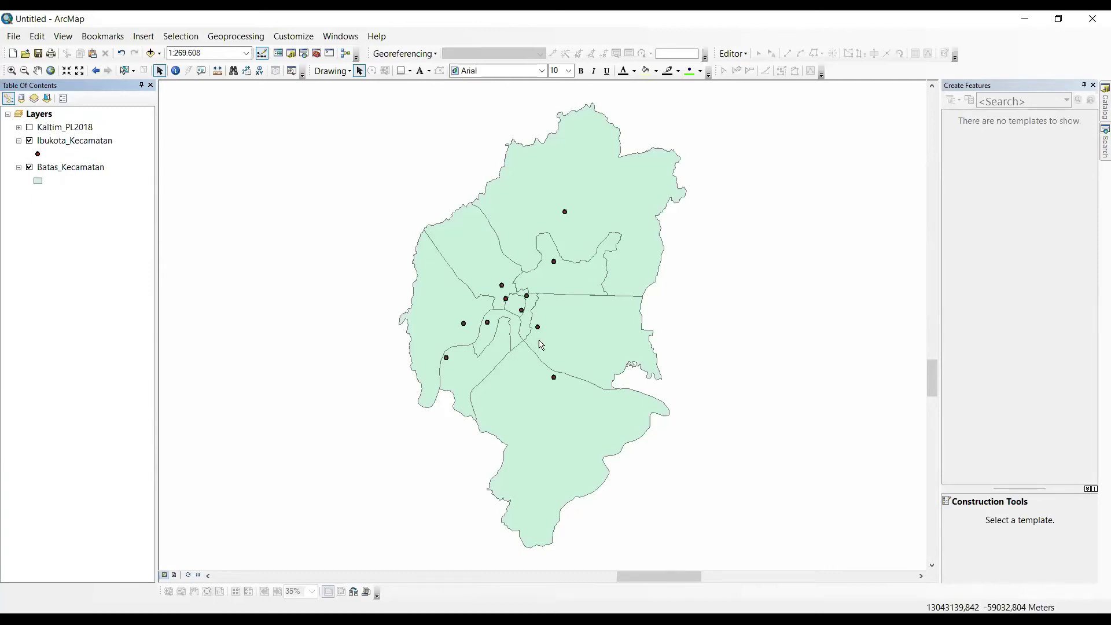
Open the attribute table of the Ibukota_Kecamatan point layer
{"action": "scroll", "coordinate": [546, 302], "scroll_direction": "down", "scroll_amount": 4}
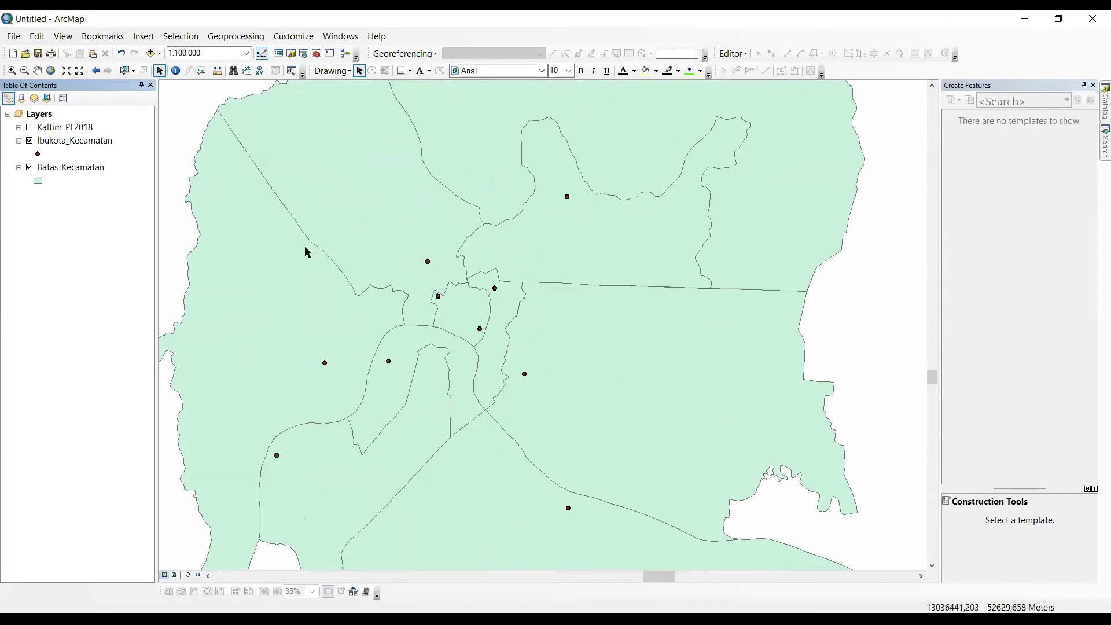
{"action": "right_click", "coordinate": [72, 141]}
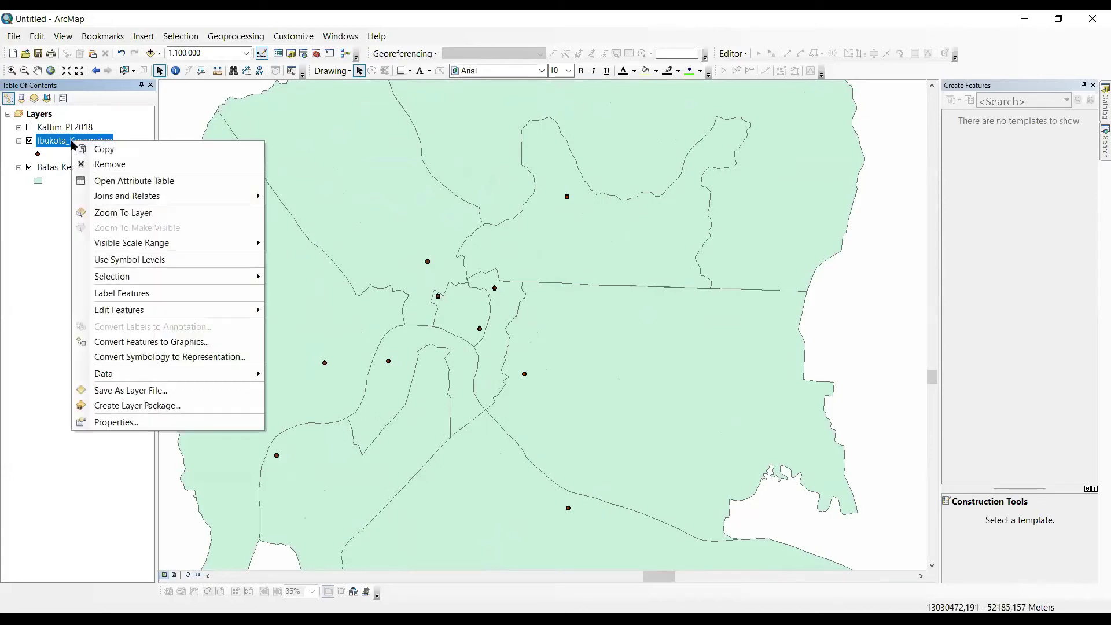
{"action": "left_click", "coordinate": [102, 180]}
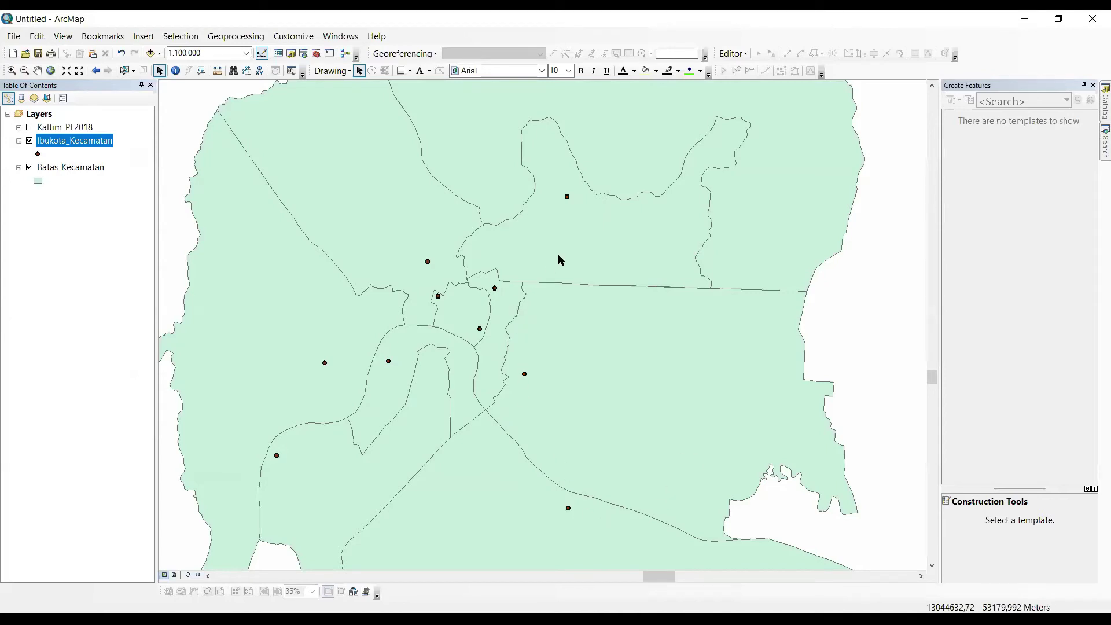
{"action": "right_click", "coordinate": [68, 143]}
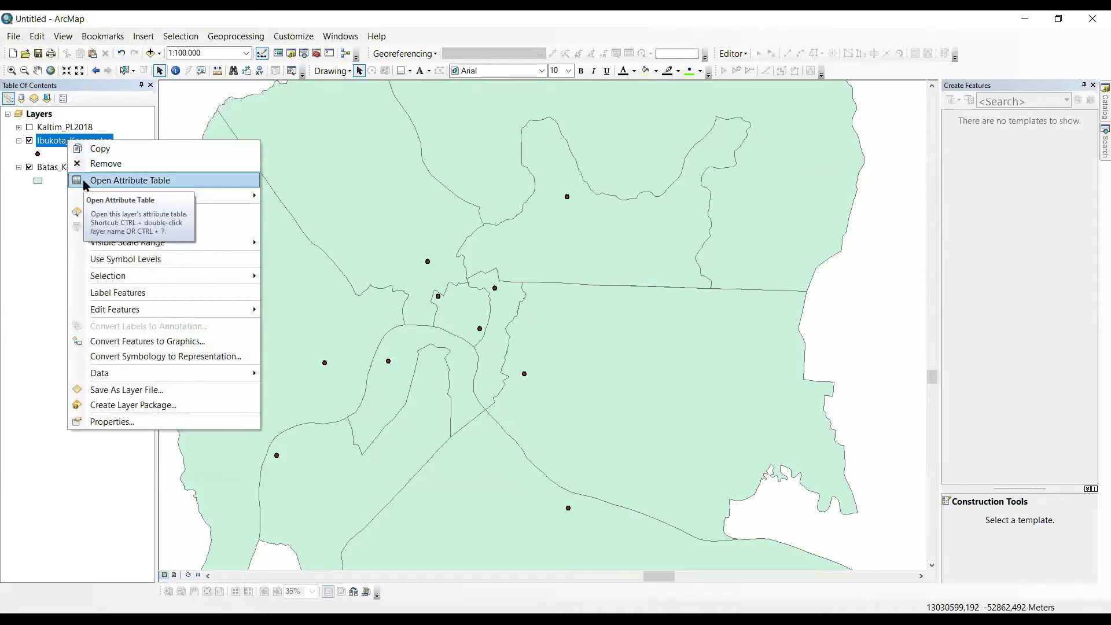
{"action": "left_click", "coordinate": [182, 184]}
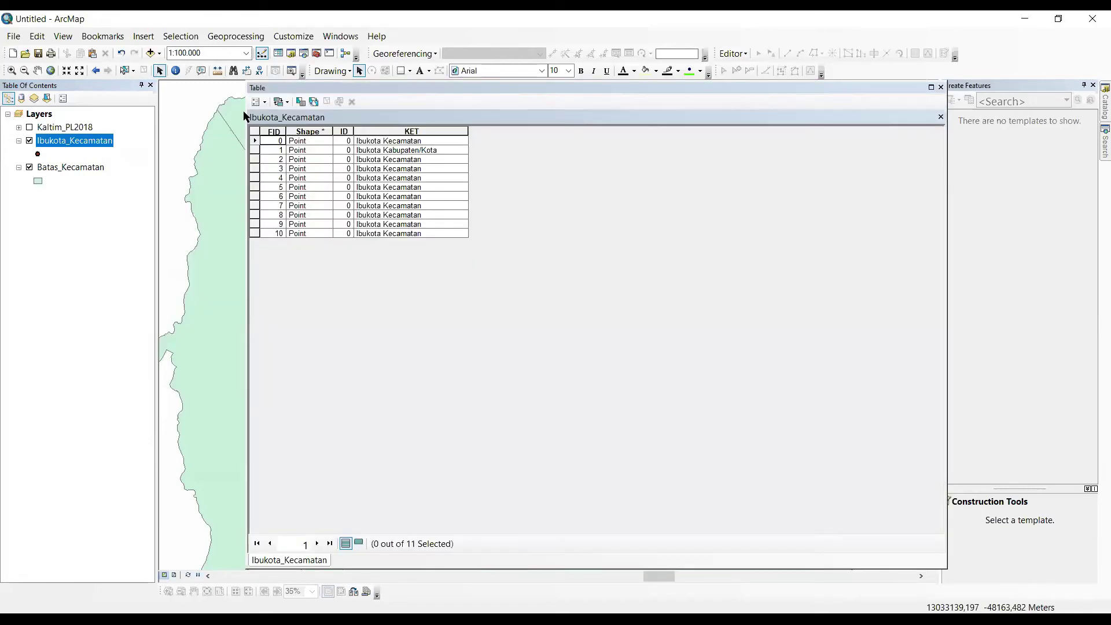
Add a field named Koor_X of type Double to the Ibukota_Kecamatan attribute table
{"action": "left_click", "coordinate": [265, 102]}
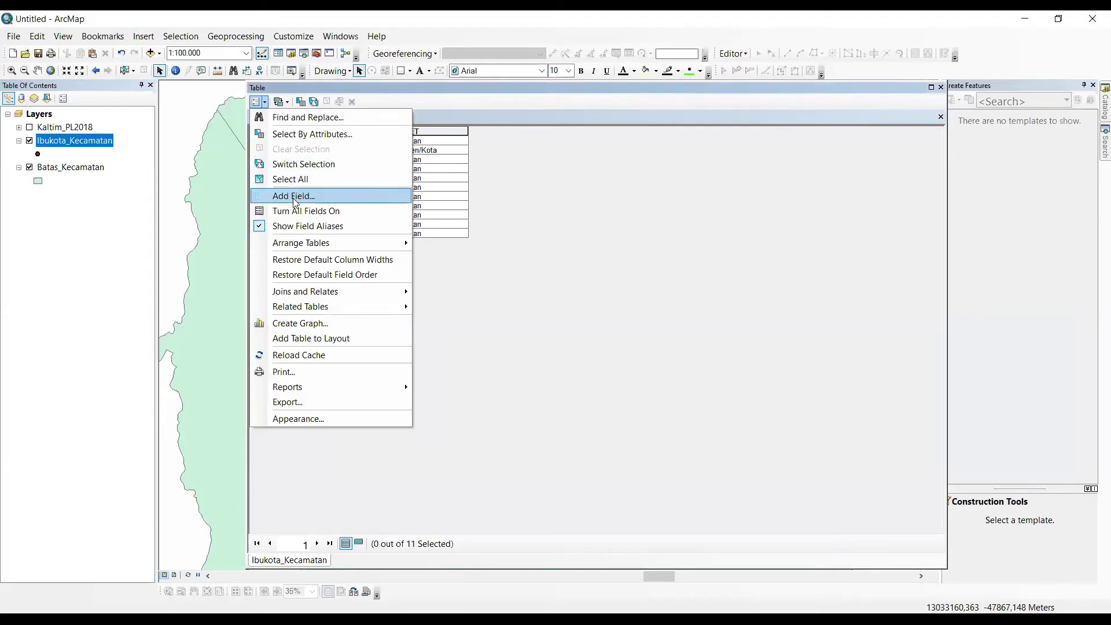
{"action": "key", "text": "Return"}
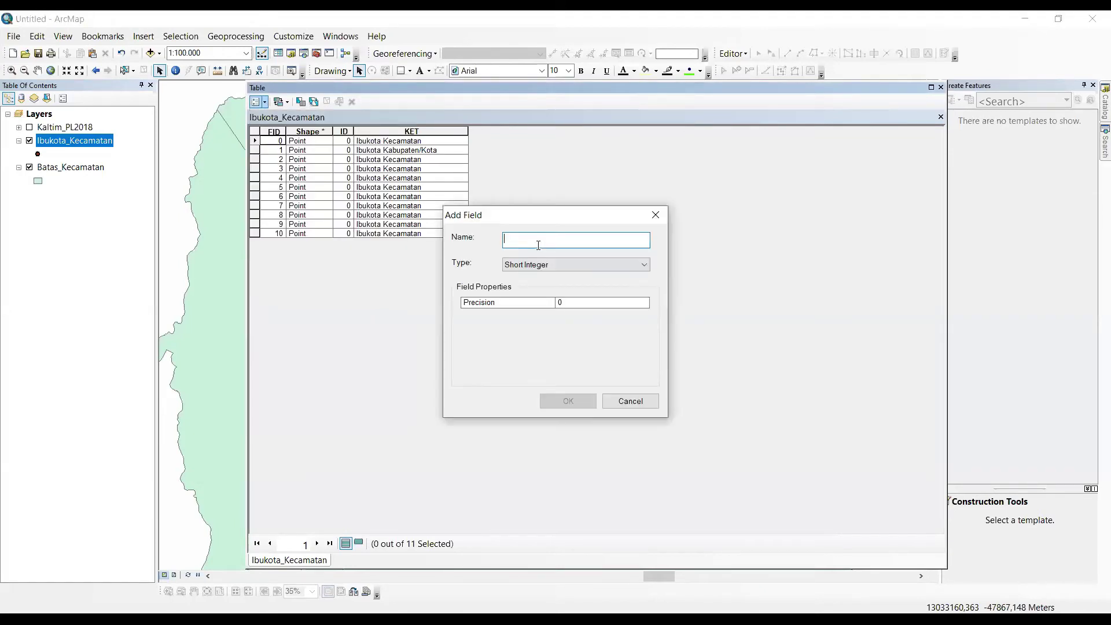
{"action": "type", "text": "Koor_X"}
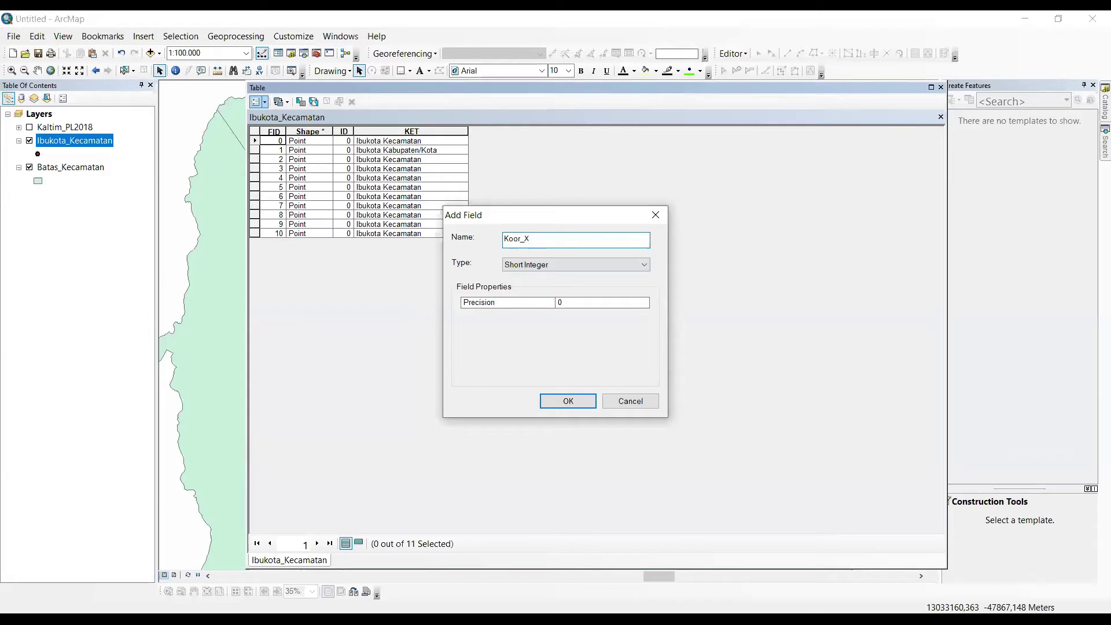
{"action": "left_click", "coordinate": [529, 265]}
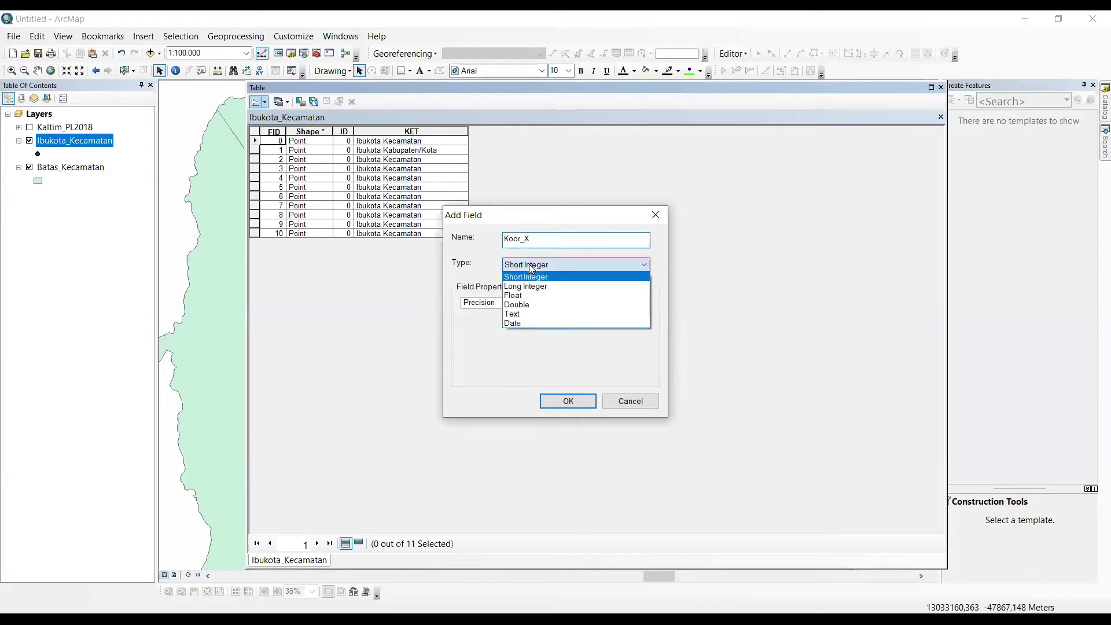
{"action": "left_click", "coordinate": [530, 308]}
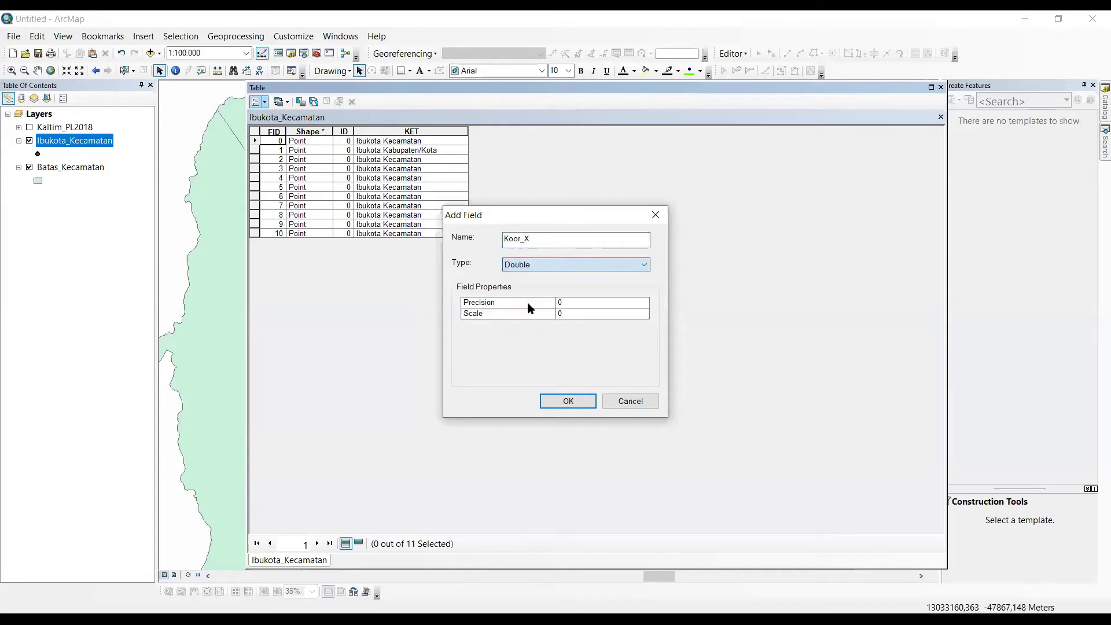
{"action": "left_click", "coordinate": [562, 403]}
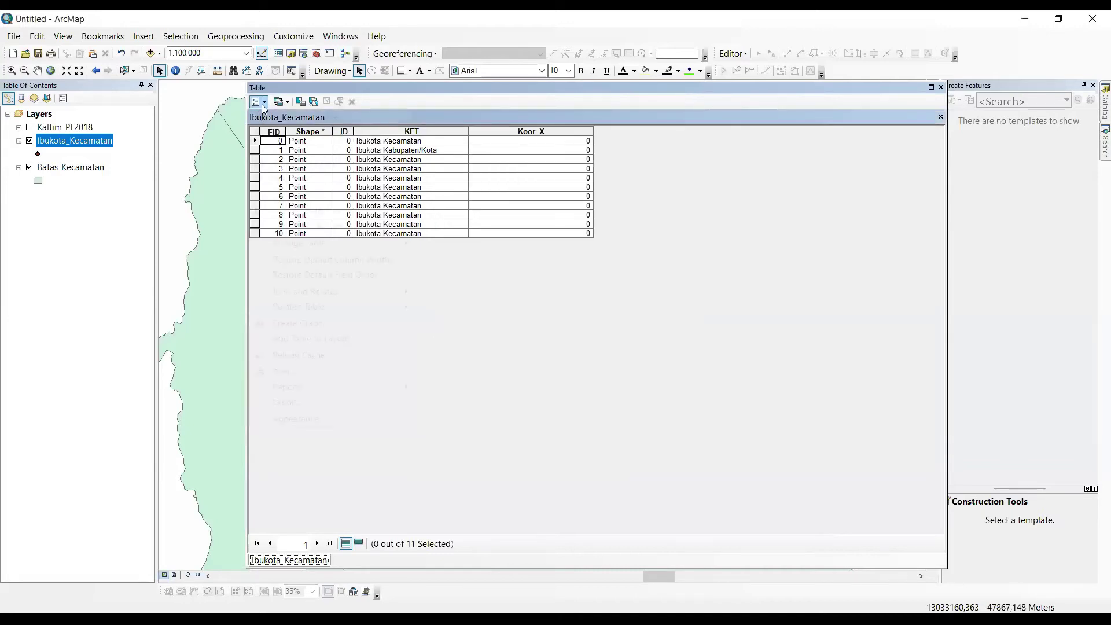
Add a second field named Koor_Y of type Double to the Ibukota_Kecamatan attribute table
{"action": "left_click", "coordinate": [309, 197]}
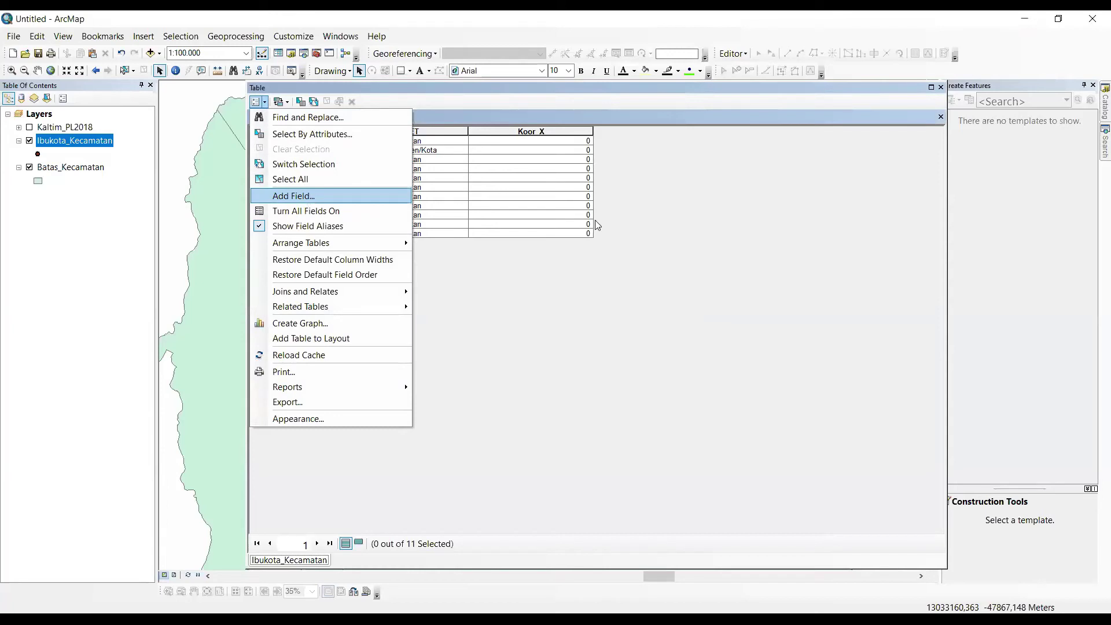
{"action": "type", "text": "Koor_Y"}
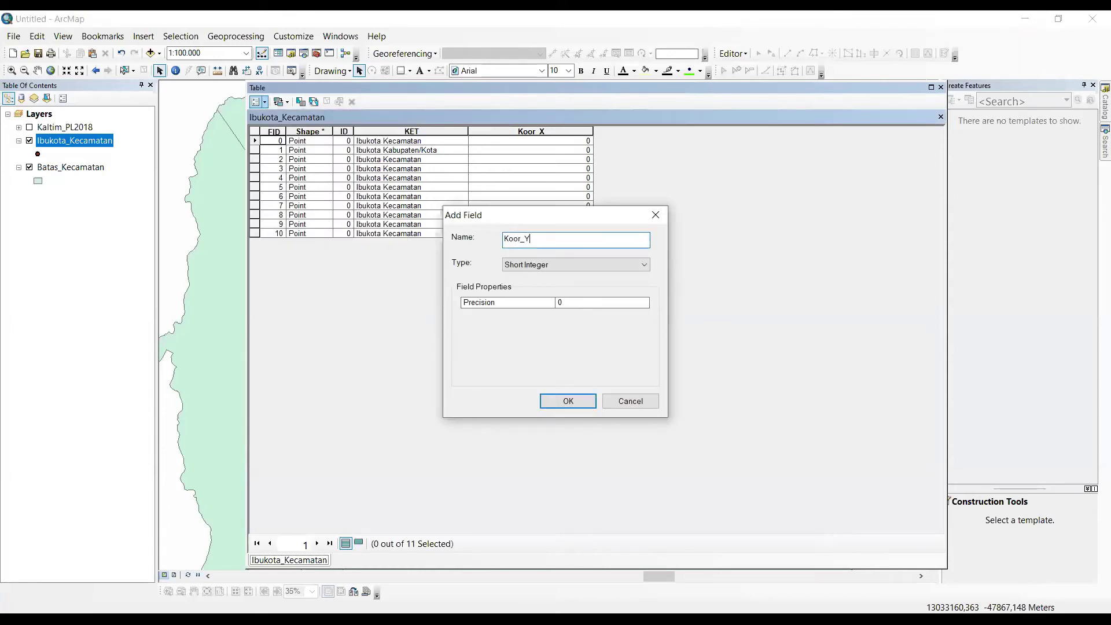
{"action": "left_click", "coordinate": [550, 264]}
{"action": "left_click", "coordinate": [539, 304]}
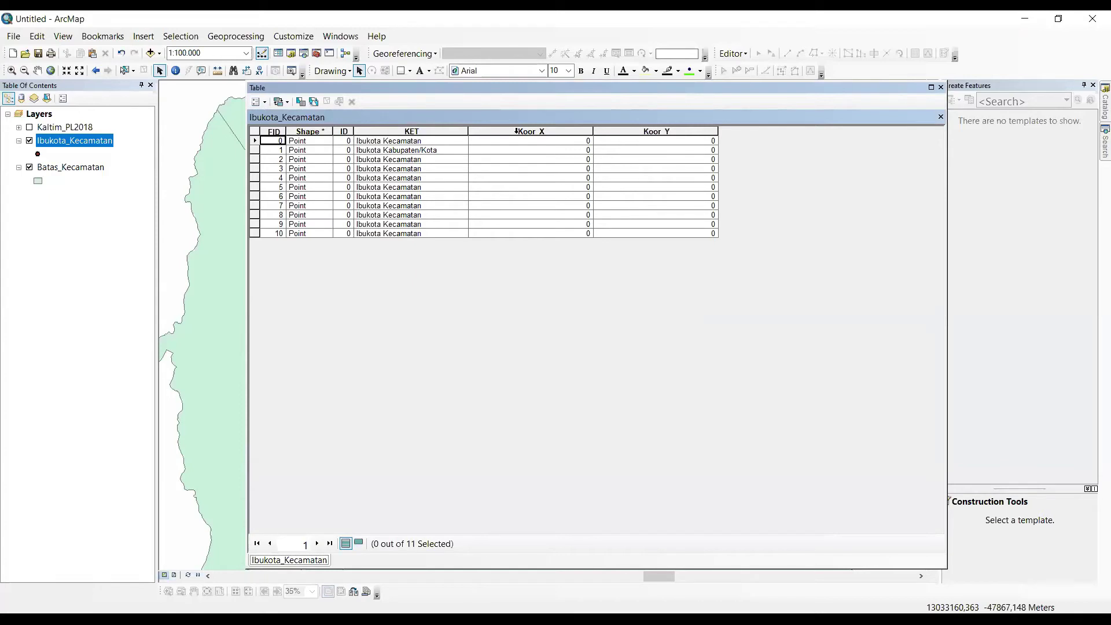
Start Calculate Geometry on the Koor_X field with X Coordinate of Point as the property
{"action": "right_click", "coordinate": [516, 132]}
{"action": "left_click", "coordinate": [500, 133]}
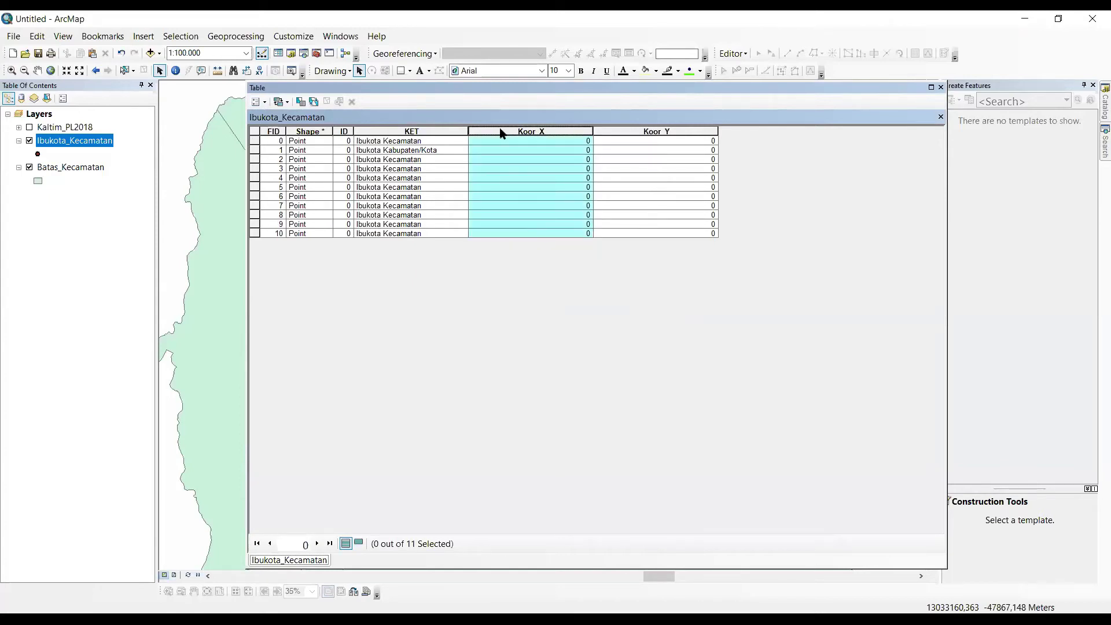
{"action": "right_click", "coordinate": [501, 133]}
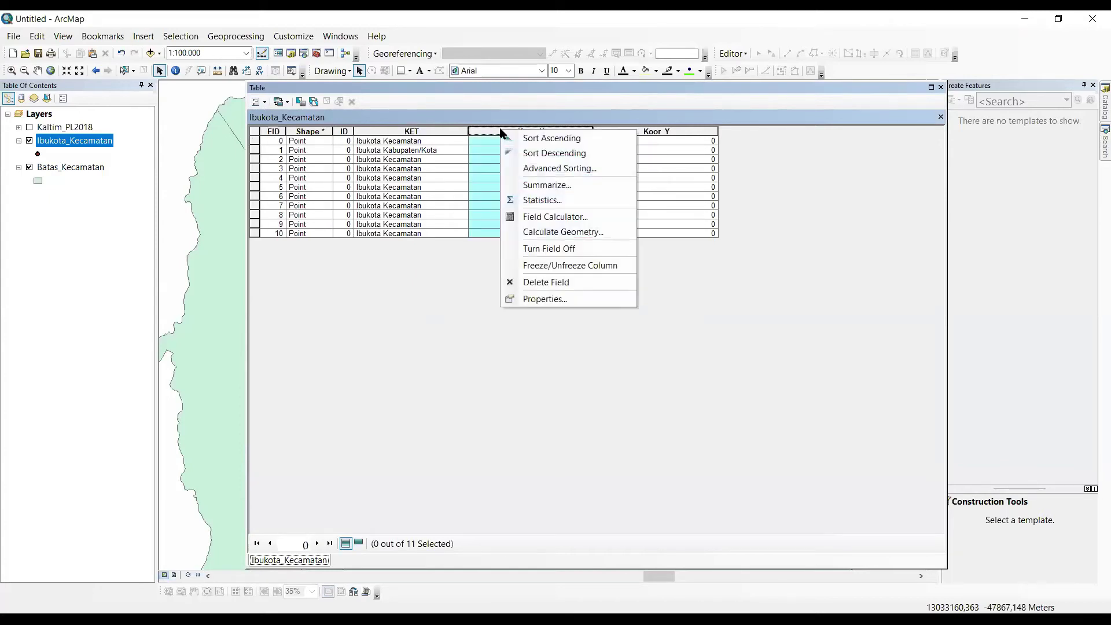
{"action": "left_click", "coordinate": [599, 232]}
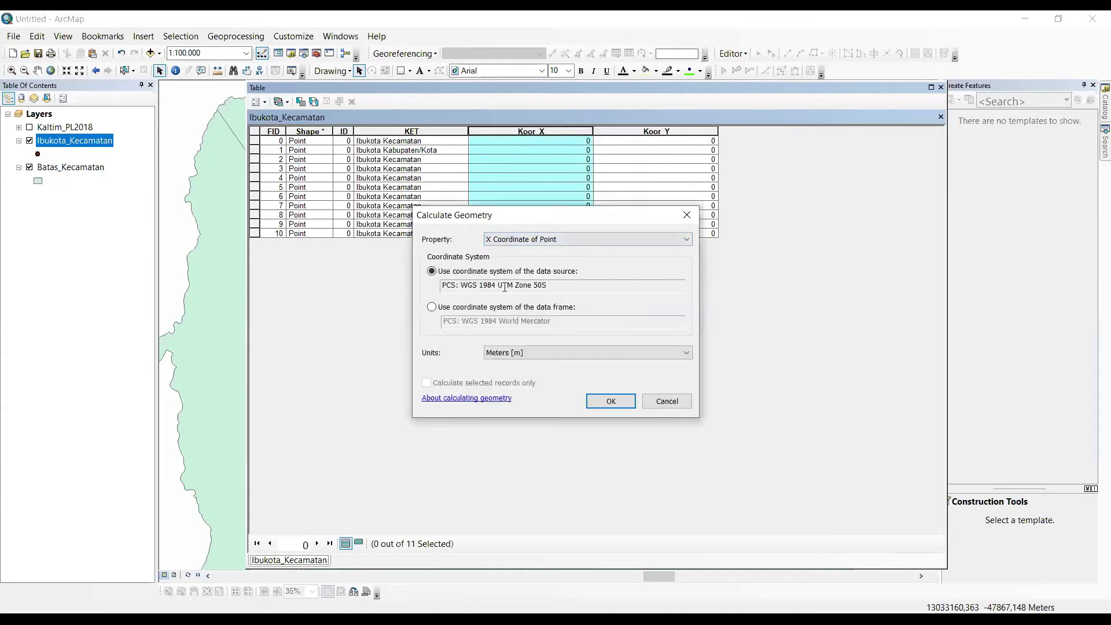
{"action": "left_click", "coordinate": [520, 241]}
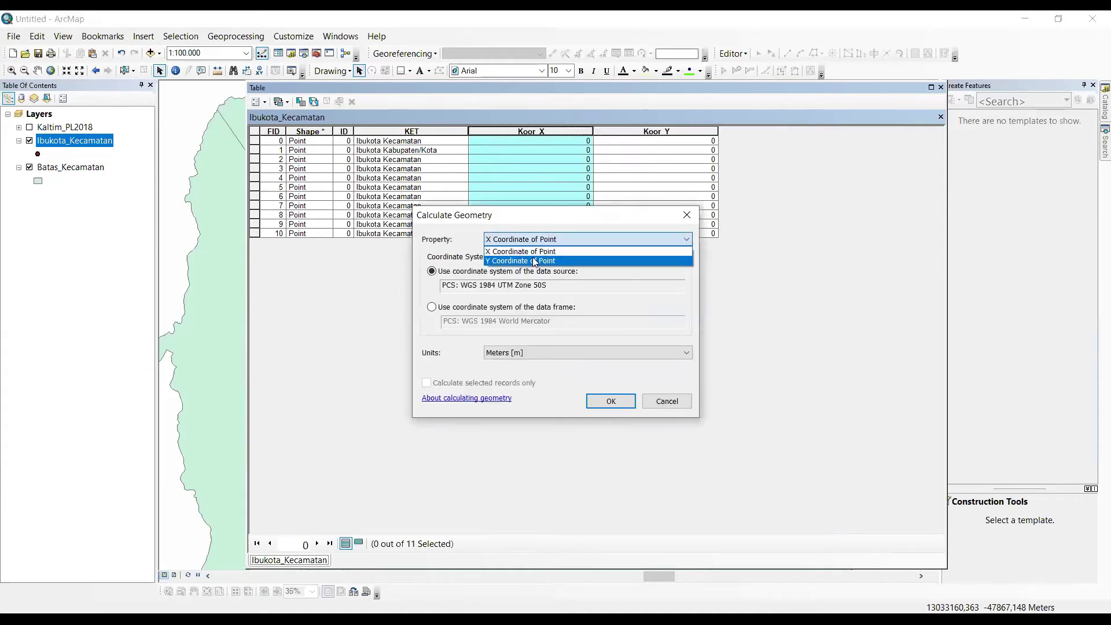
{"action": "left_click", "coordinate": [519, 251]}
{"action": "left_click", "coordinate": [519, 241]}
{"action": "left_click", "coordinate": [524, 261]}
{"action": "left_click", "coordinate": [536, 241]}
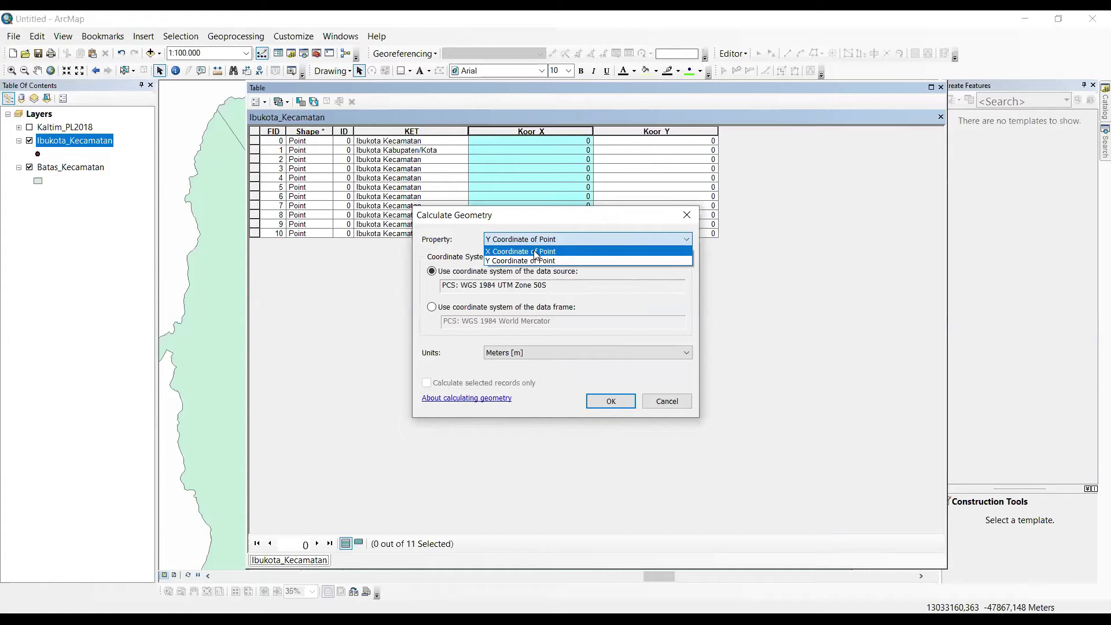
{"action": "left_click", "coordinate": [536, 252]}
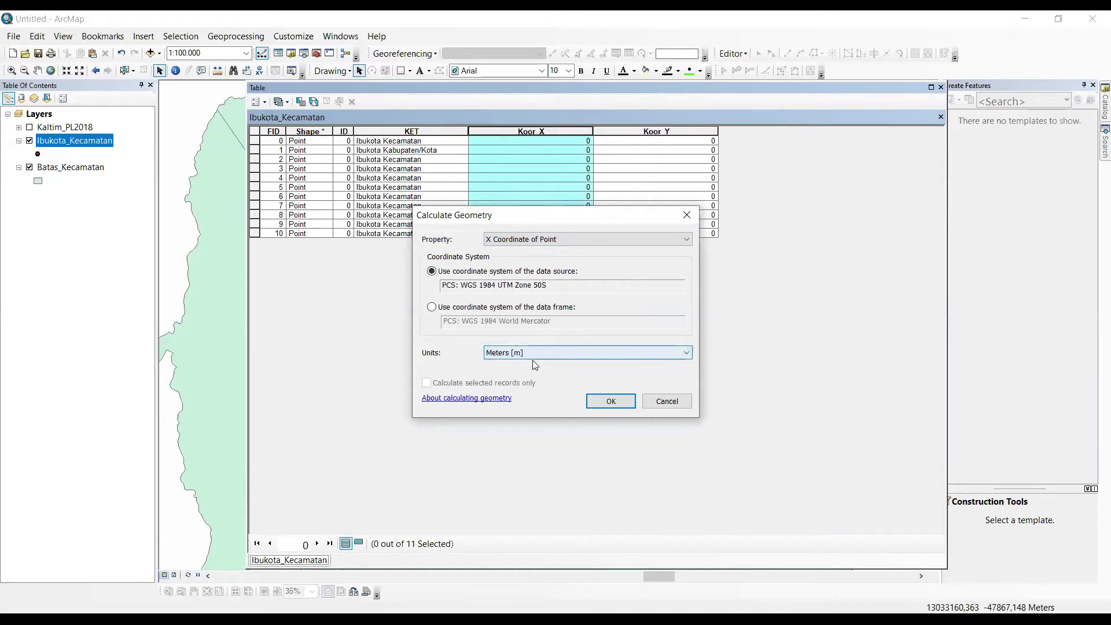
Set the geometry units to Decimal Degrees and calculate the Koor_X values for all points
{"action": "left_click", "coordinate": [508, 354]}
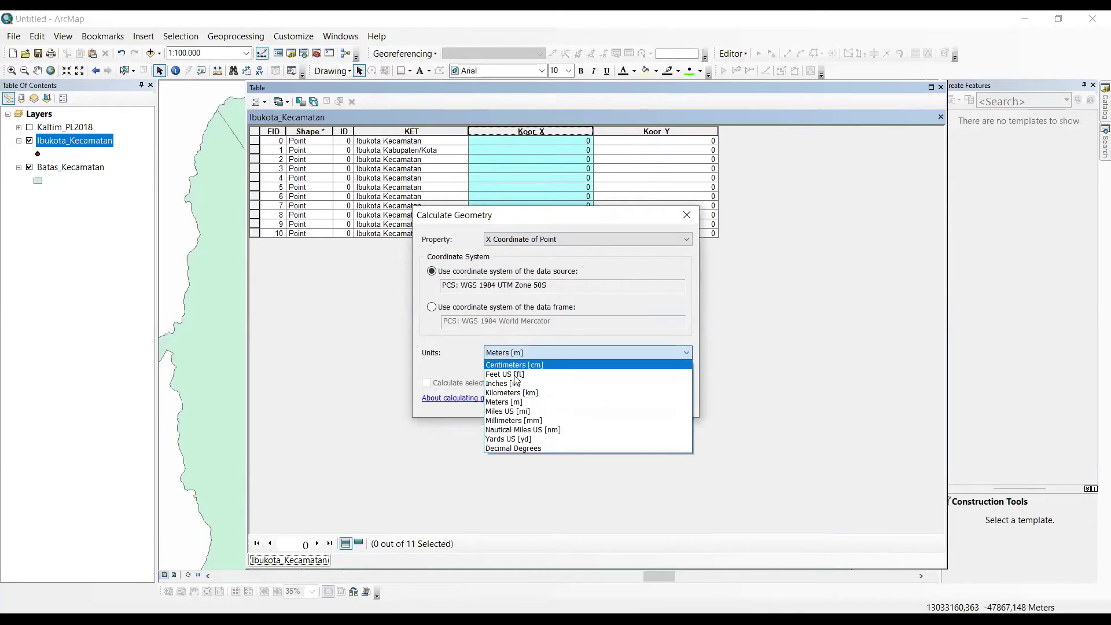
{"action": "left_click", "coordinate": [503, 449]}
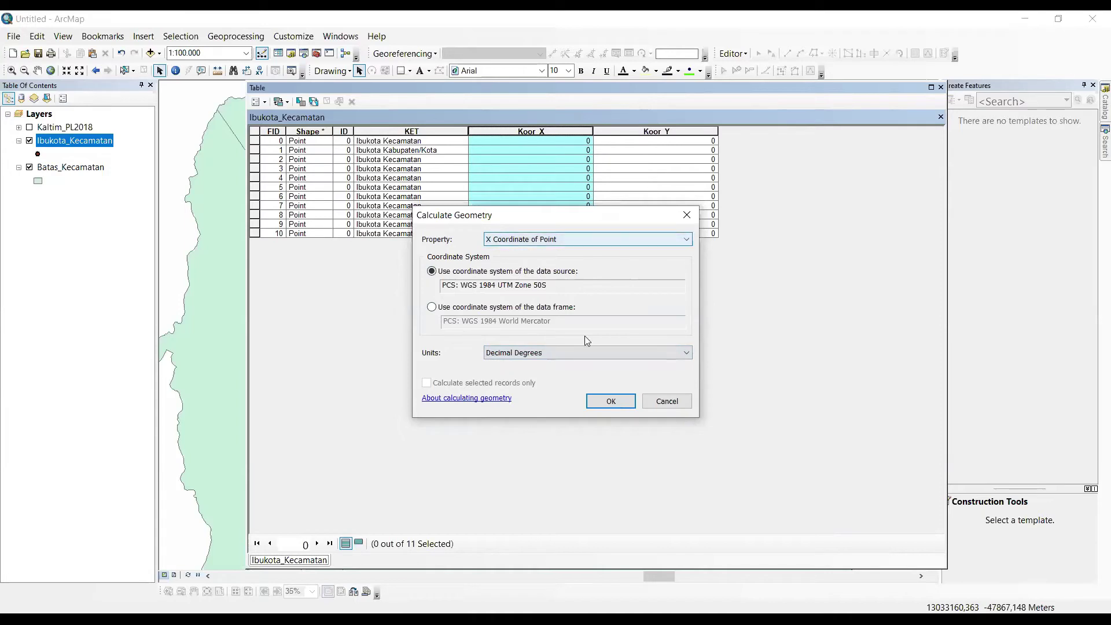
{"action": "left_click", "coordinate": [599, 401]}
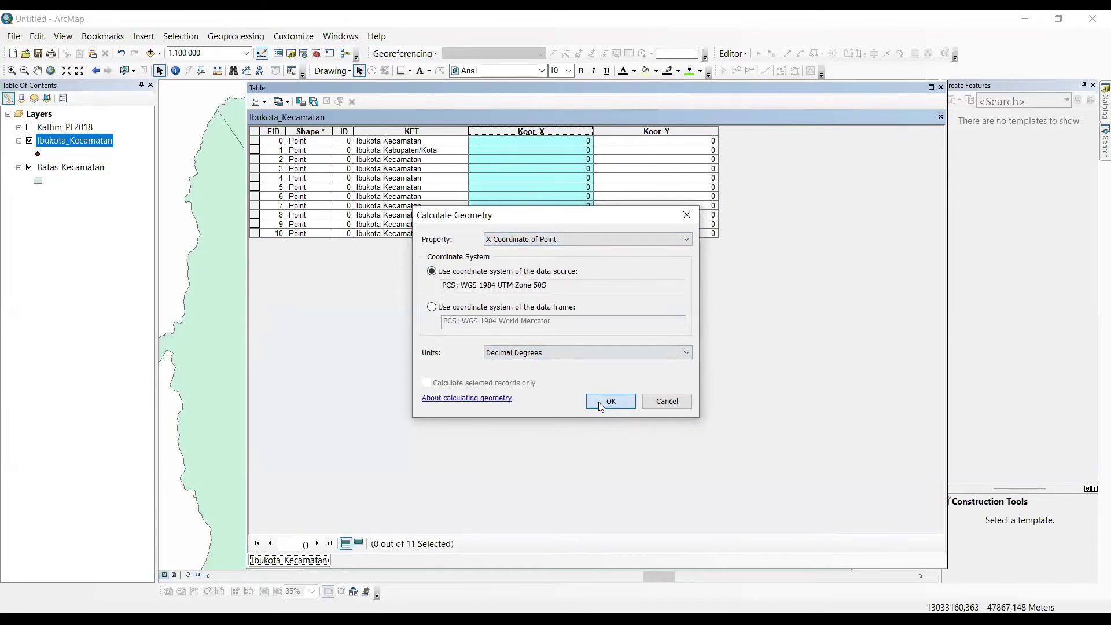
{"action": "left_click", "coordinate": [589, 157]}
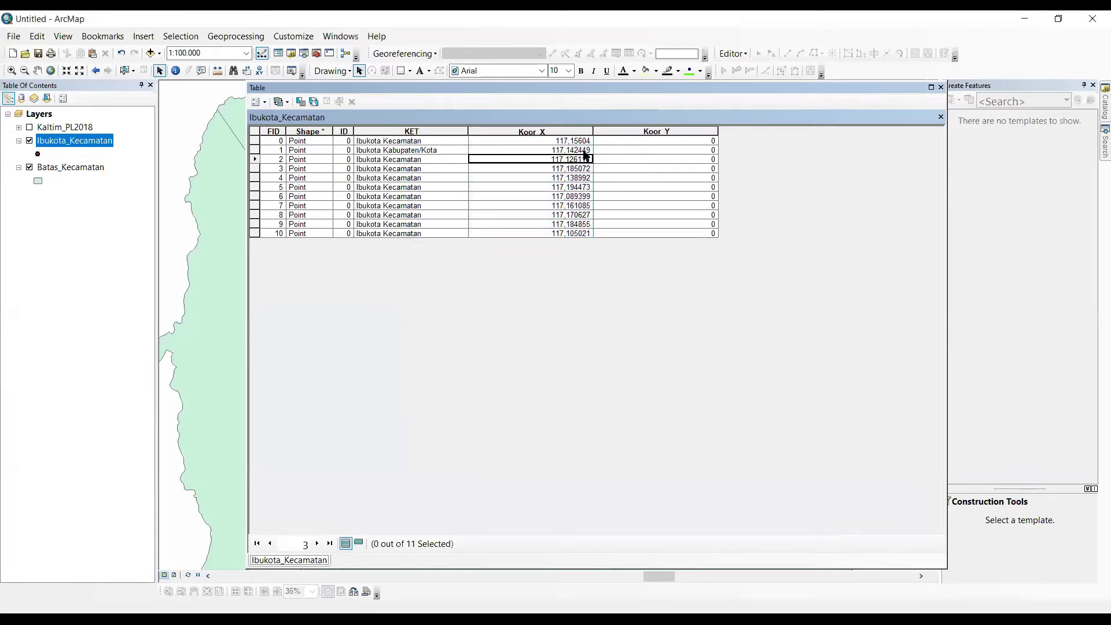
{"action": "left_click", "coordinate": [569, 143]}
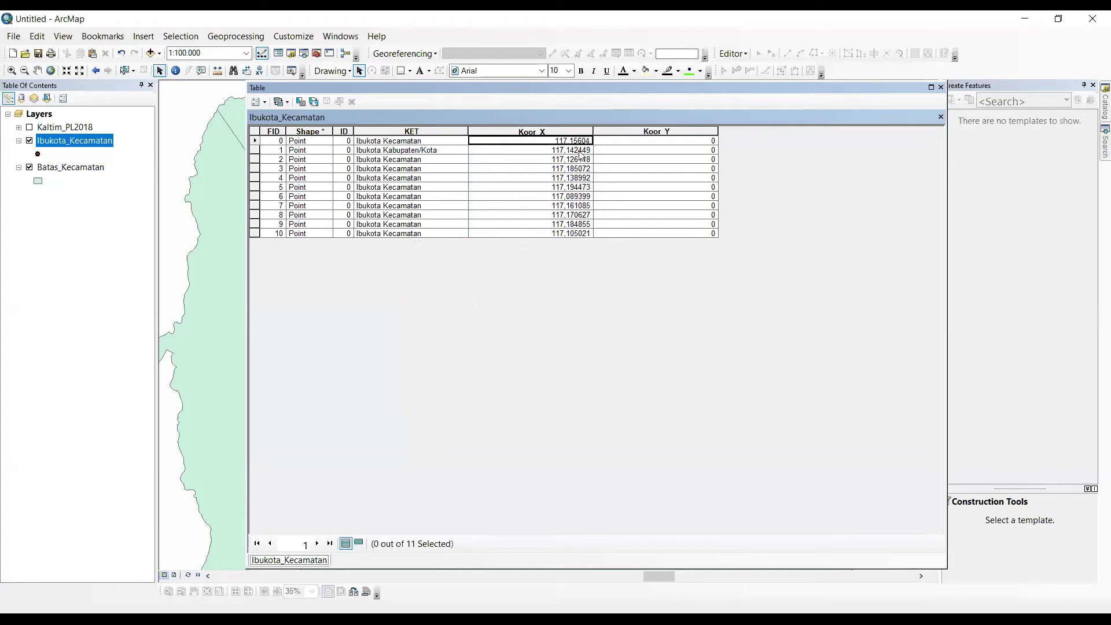
Calculate the Koor_Y field as Y Coordinate of Point in Decimal Degrees for all points, and close the attribute table
{"action": "left_click", "coordinate": [616, 133]}
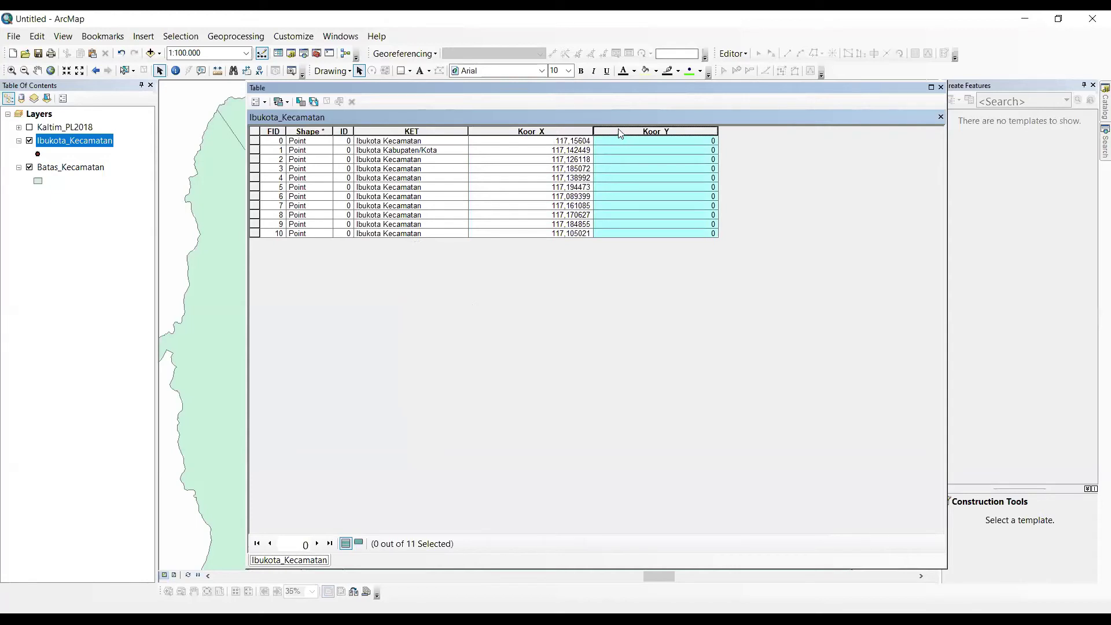
{"action": "right_click", "coordinate": [619, 133]}
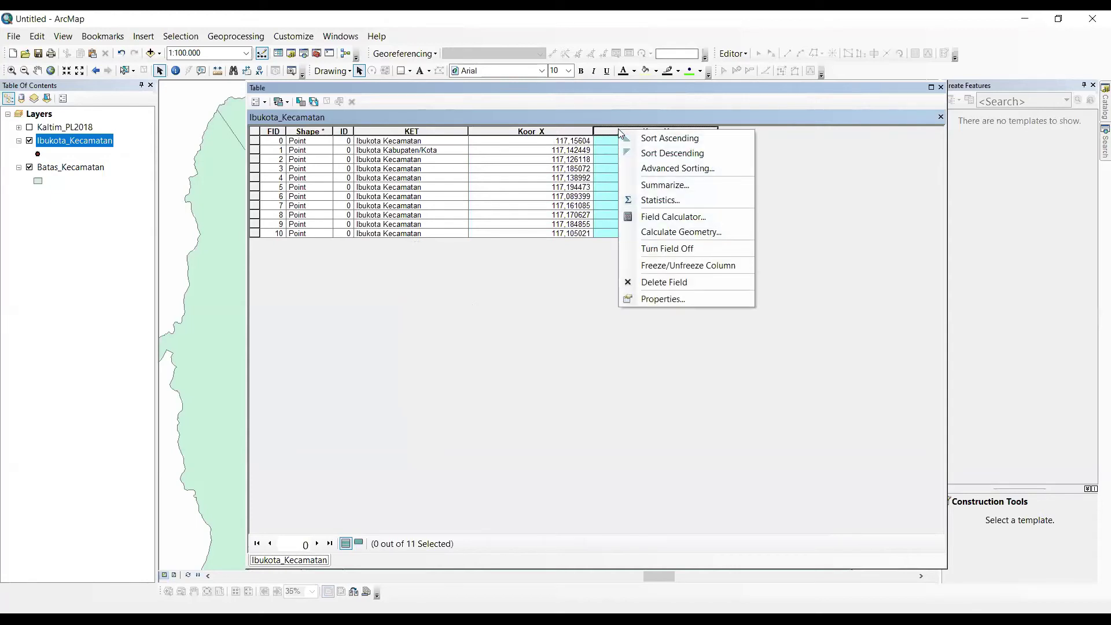
{"action": "left_click", "coordinate": [678, 233]}
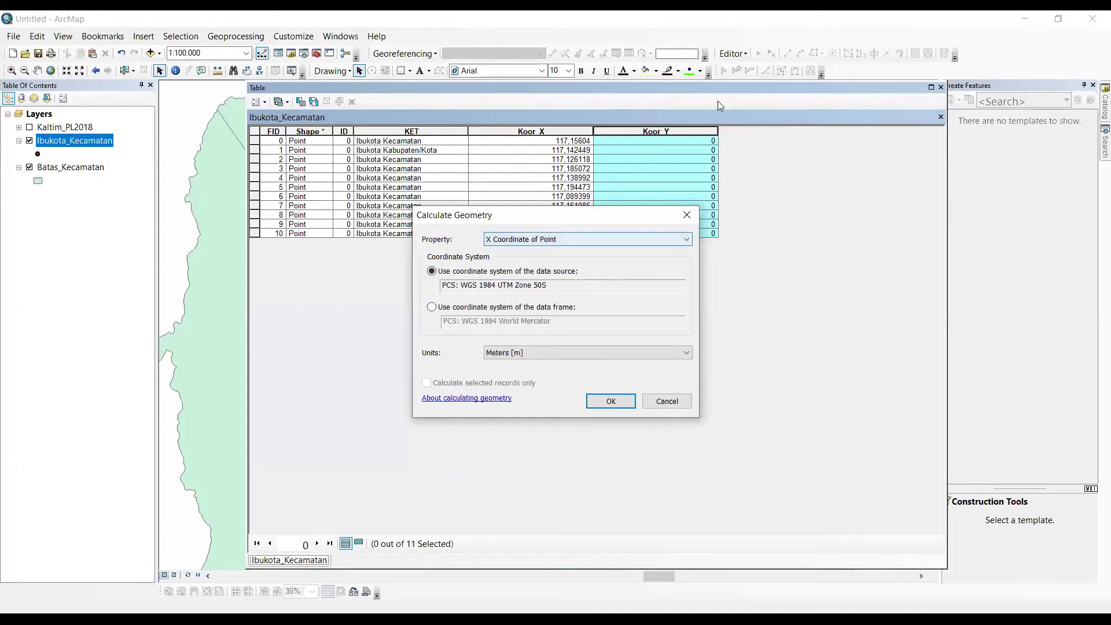
{"action": "left_click", "coordinate": [524, 242]}
{"action": "left_click", "coordinate": [521, 261]}
{"action": "left_click", "coordinate": [585, 352]}
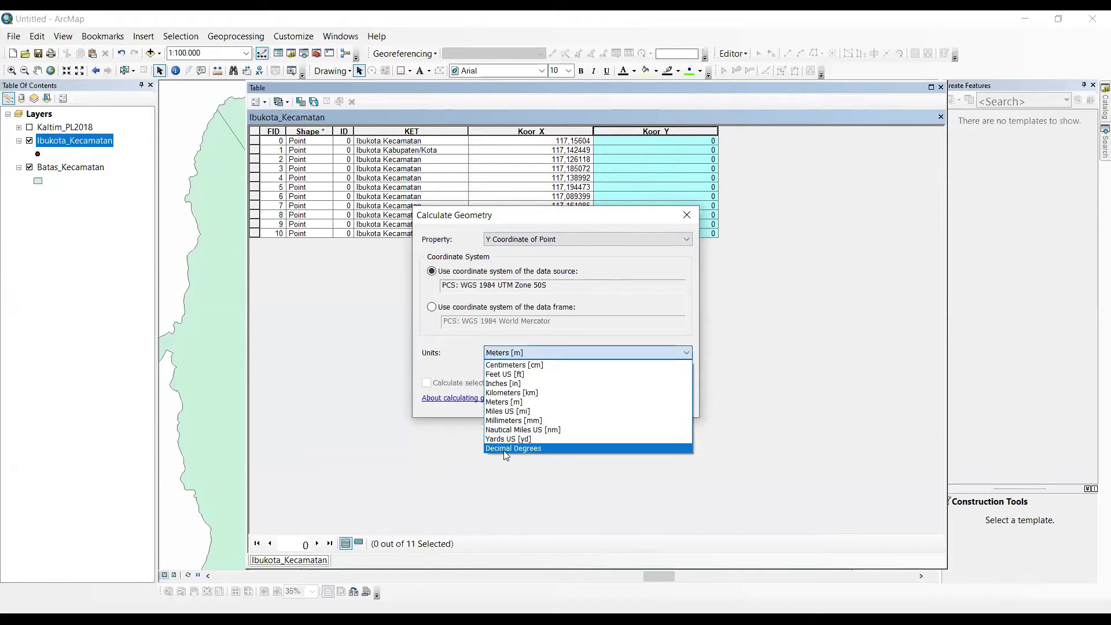
{"action": "left_click", "coordinate": [505, 448]}
{"action": "left_click", "coordinate": [610, 401]}
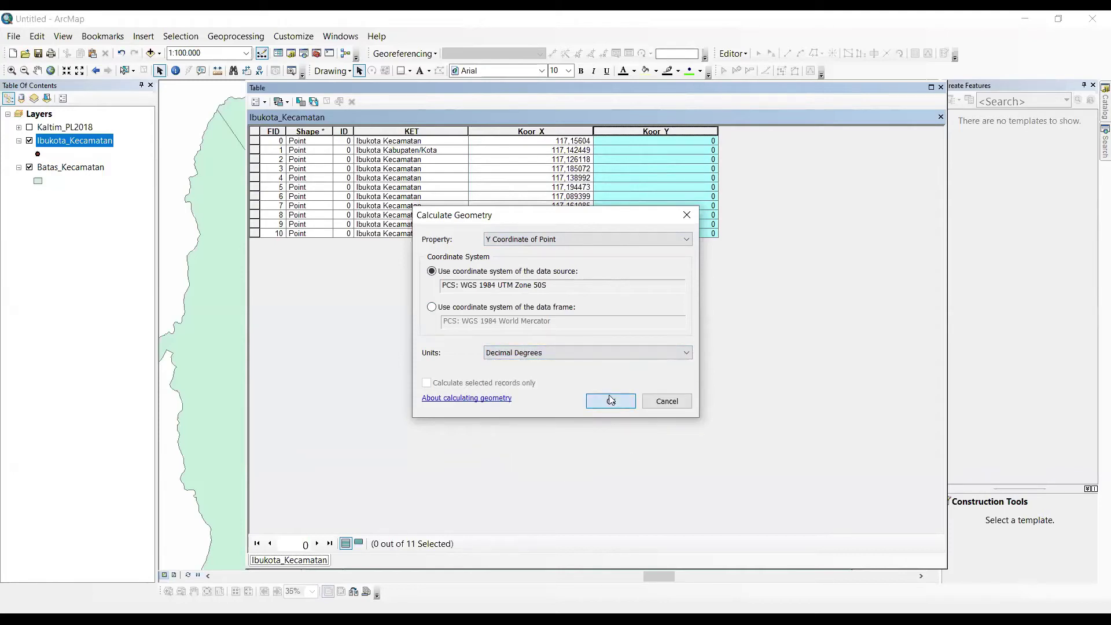
{"action": "left_click", "coordinate": [701, 197]}
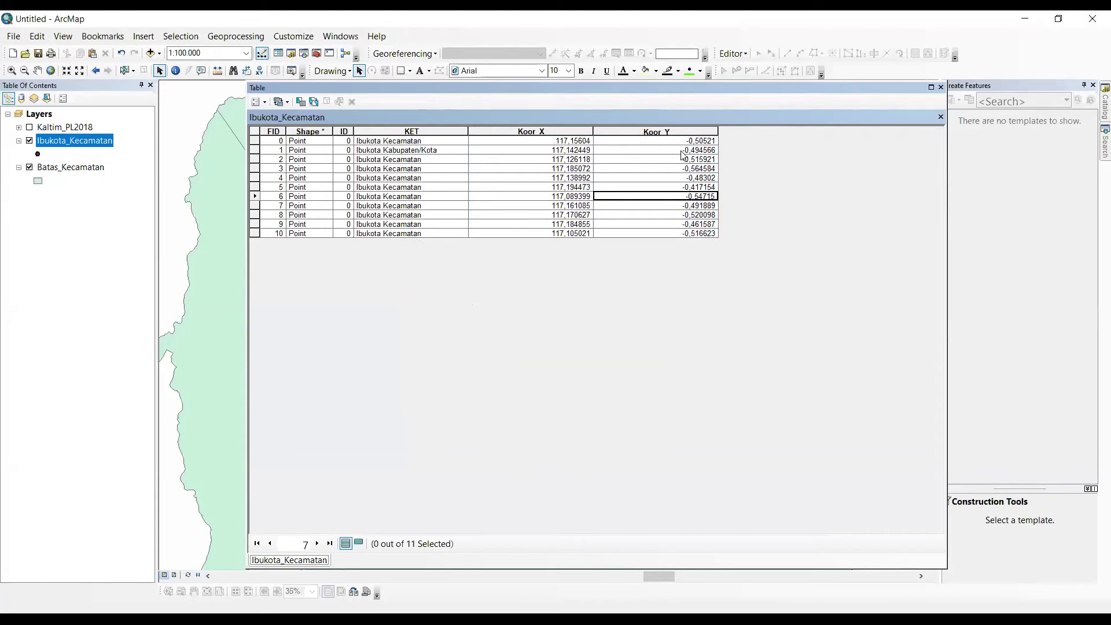
{"action": "left_click", "coordinate": [942, 87]}
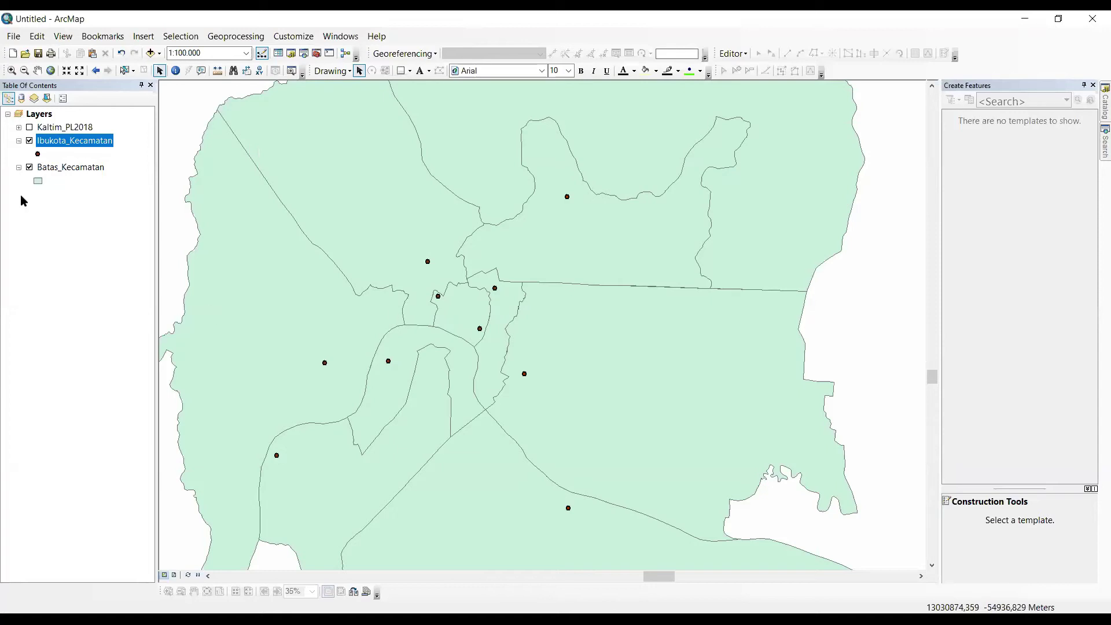
{"action": "right_click", "coordinate": [77, 148]}
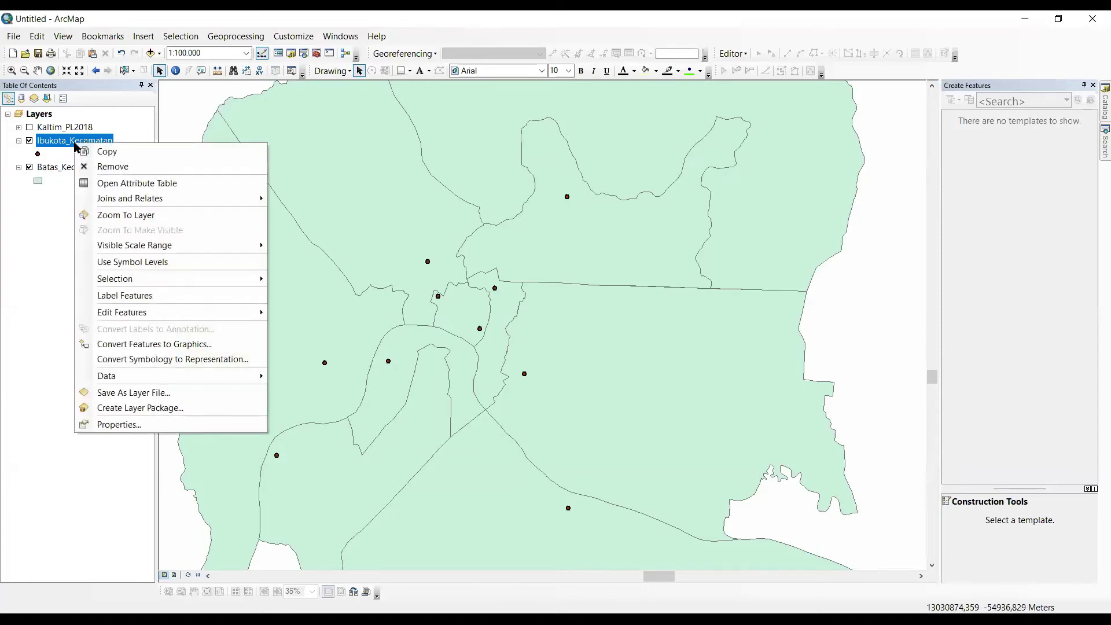
{"action": "left_click", "coordinate": [149, 424]}
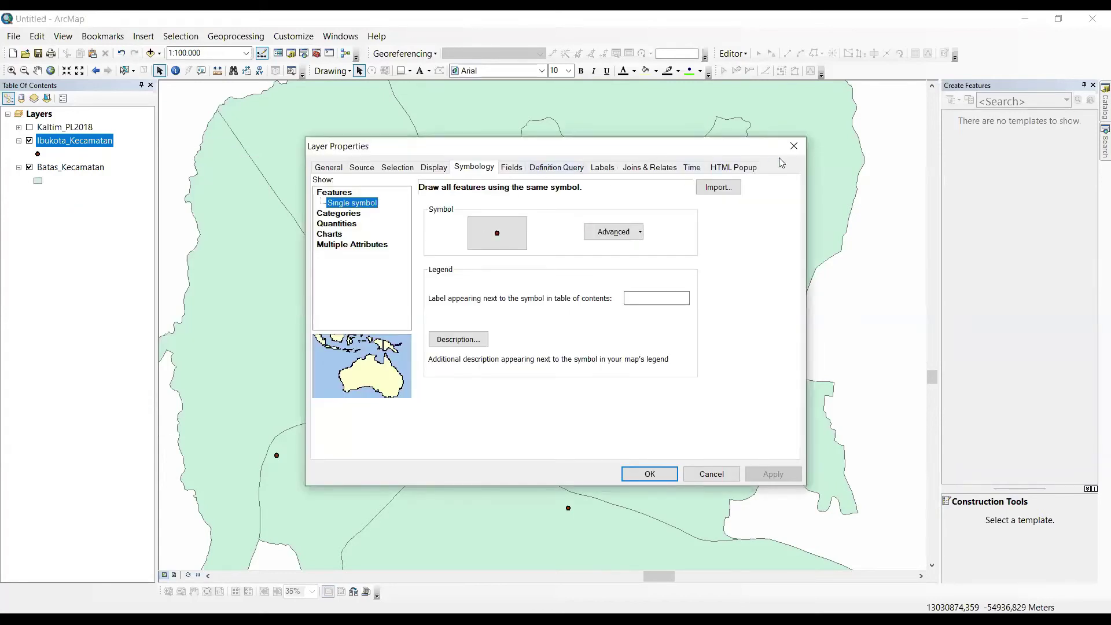
{"action": "left_click", "coordinate": [794, 145]}
Set the label field of the Ibukota_Kecamatan layer to Koor_X in its layer properties
{"action": "right_click", "coordinate": [47, 144]}
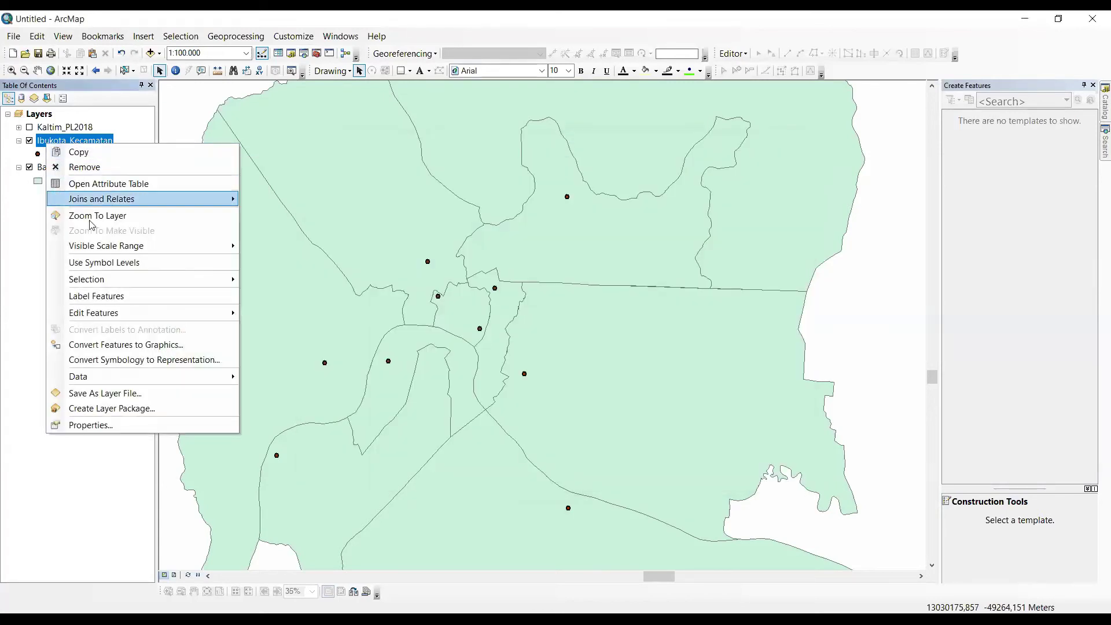
{"action": "left_click", "coordinate": [86, 426]}
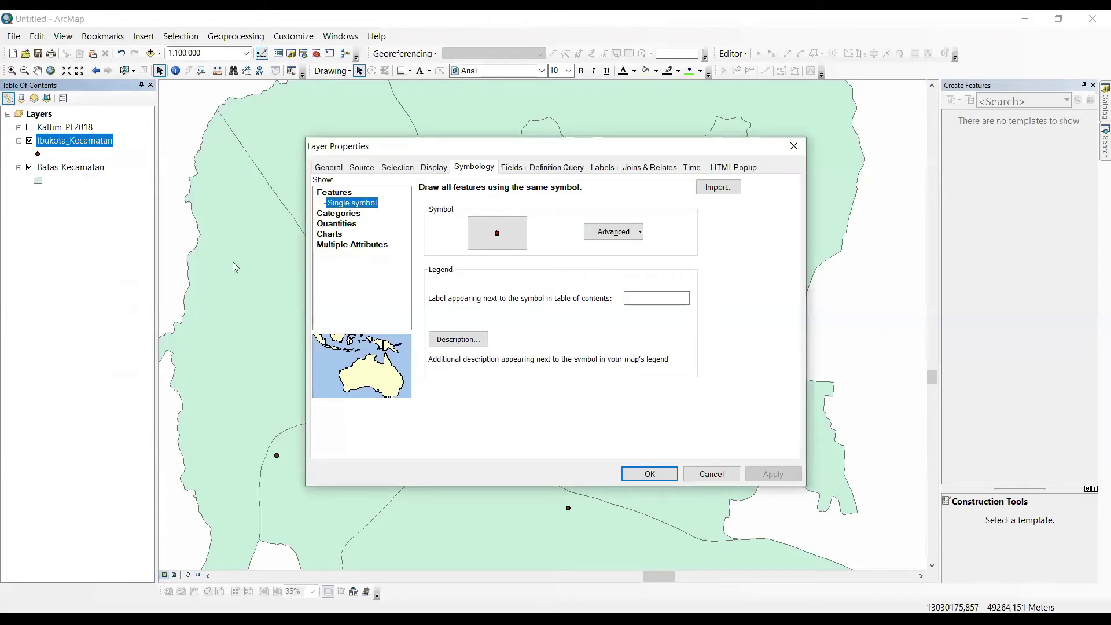
{"action": "left_click", "coordinate": [603, 168]}
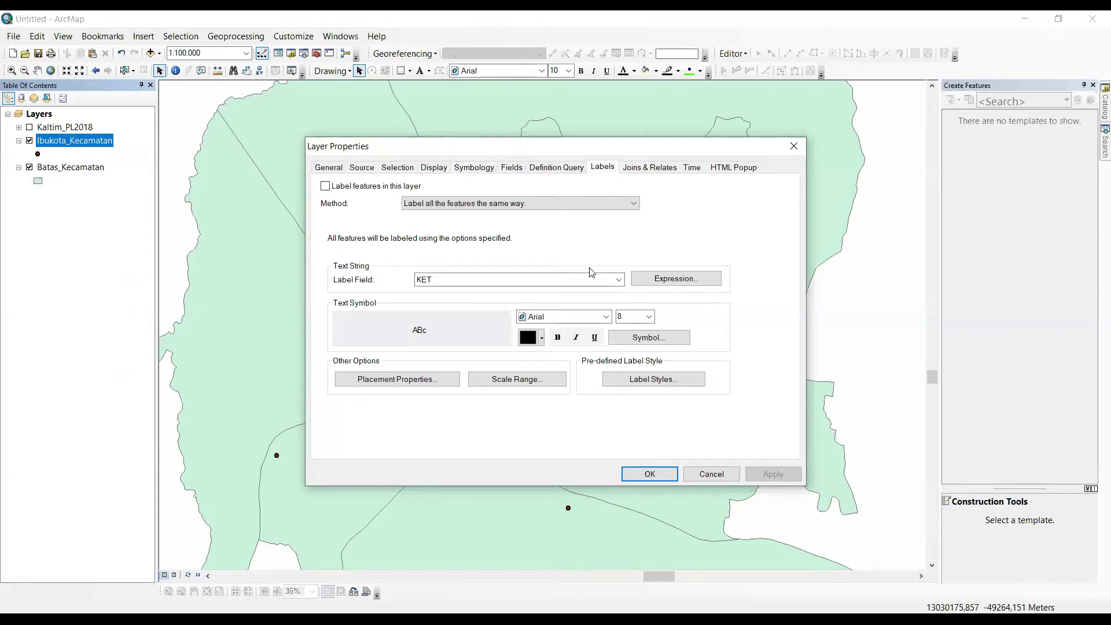
{"action": "left_click", "coordinate": [608, 280]}
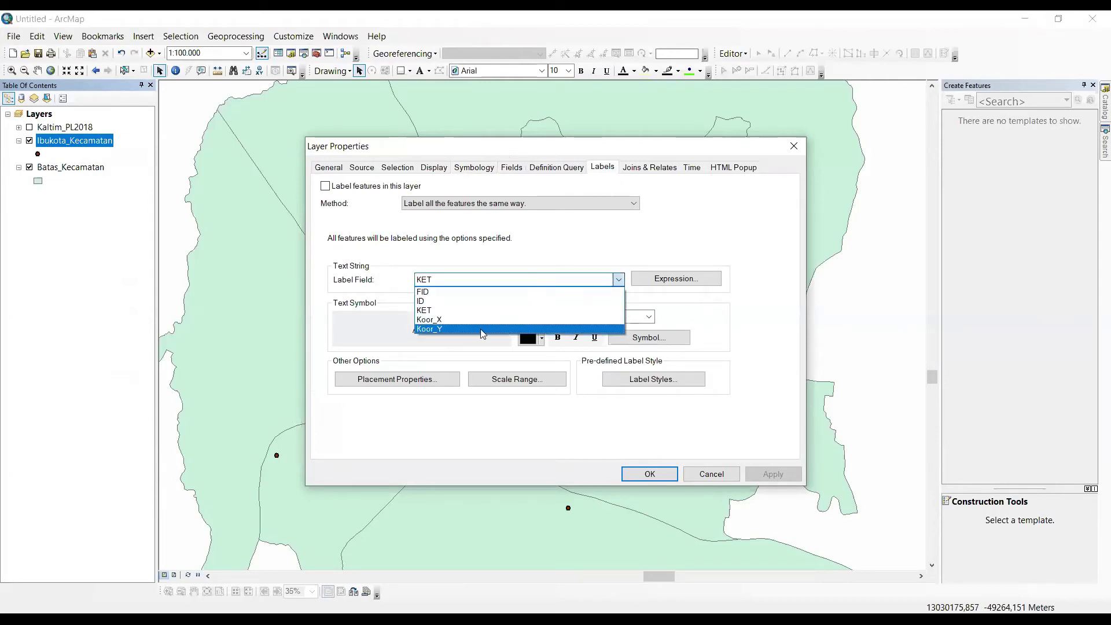
{"action": "left_click", "coordinate": [444, 321]}
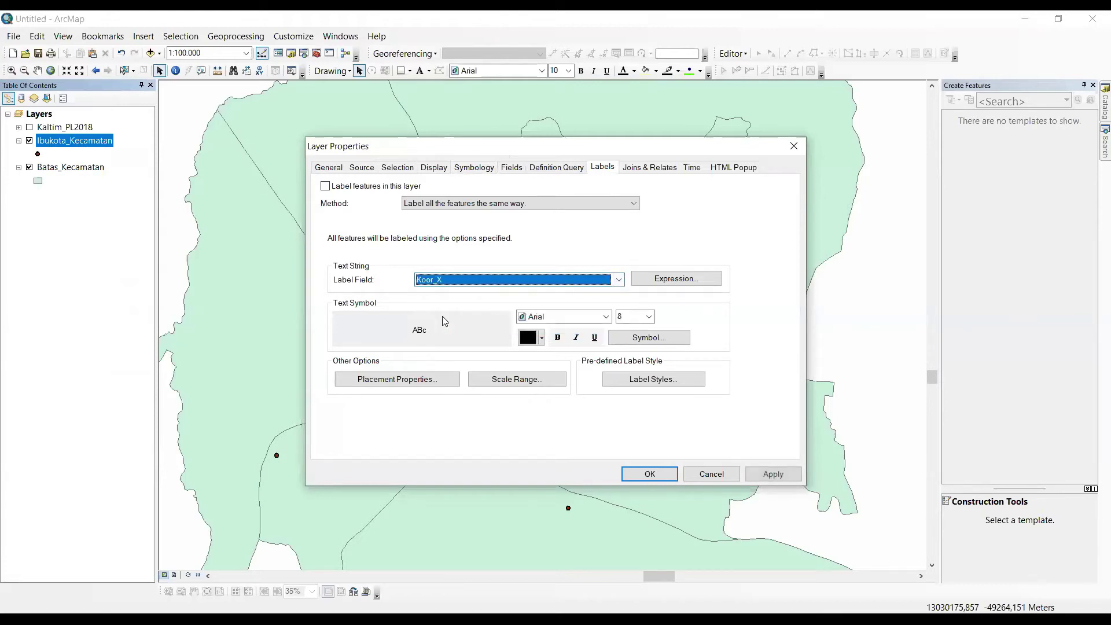
Set the label text font to Times New Roman at size 10
{"action": "left_click", "coordinate": [561, 322]}
{"action": "left_click", "coordinate": [566, 322]}
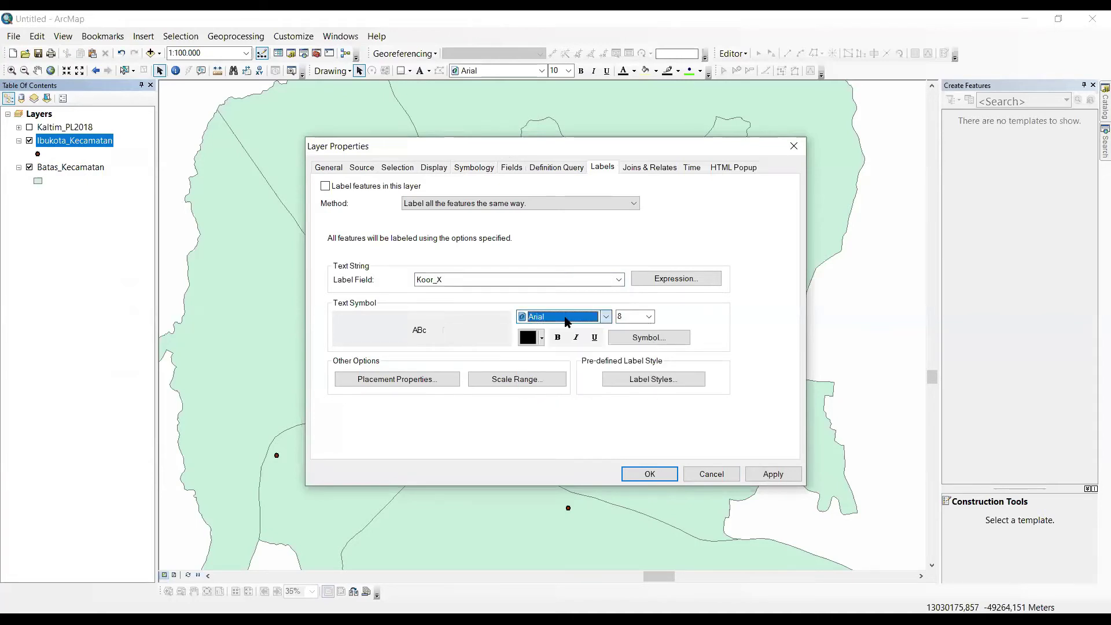
{"action": "left_click", "coordinate": [567, 322]}
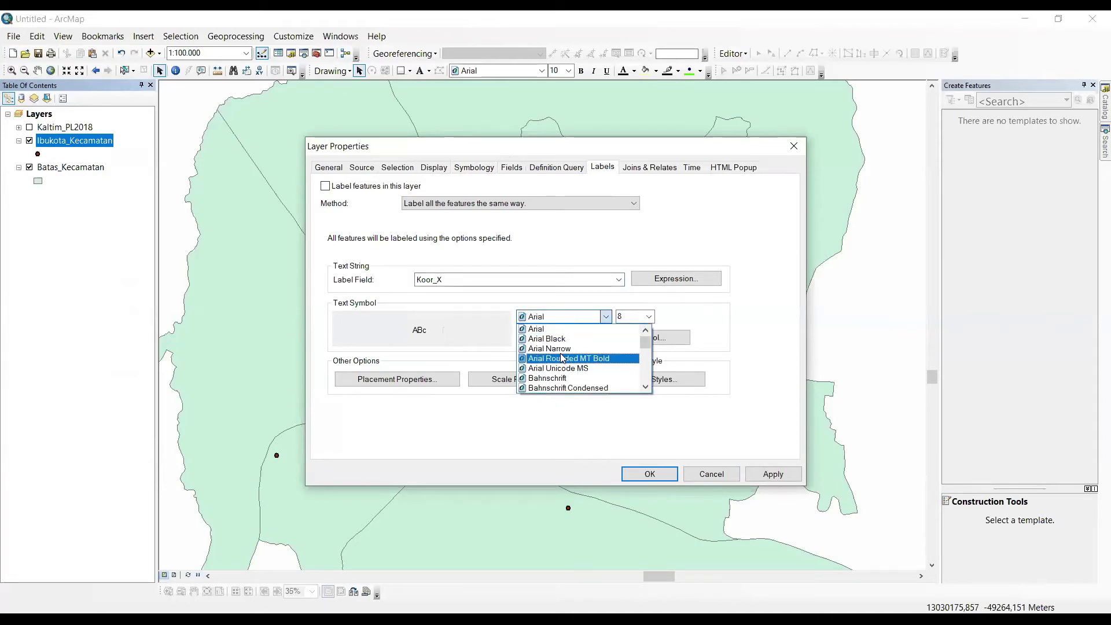
{"action": "scroll", "coordinate": [561, 359], "scroll_direction": "down", "scroll_amount": 2}
{"action": "scroll", "coordinate": [561, 353], "scroll_direction": "up", "scroll_amount": 3}
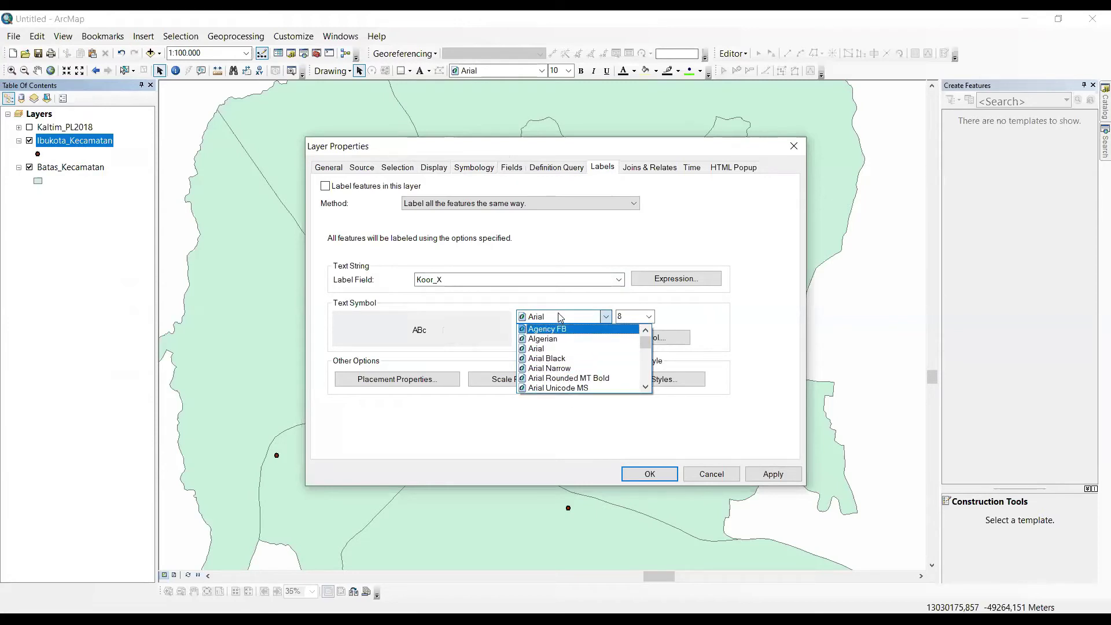
{"action": "type", "text": "ti"}
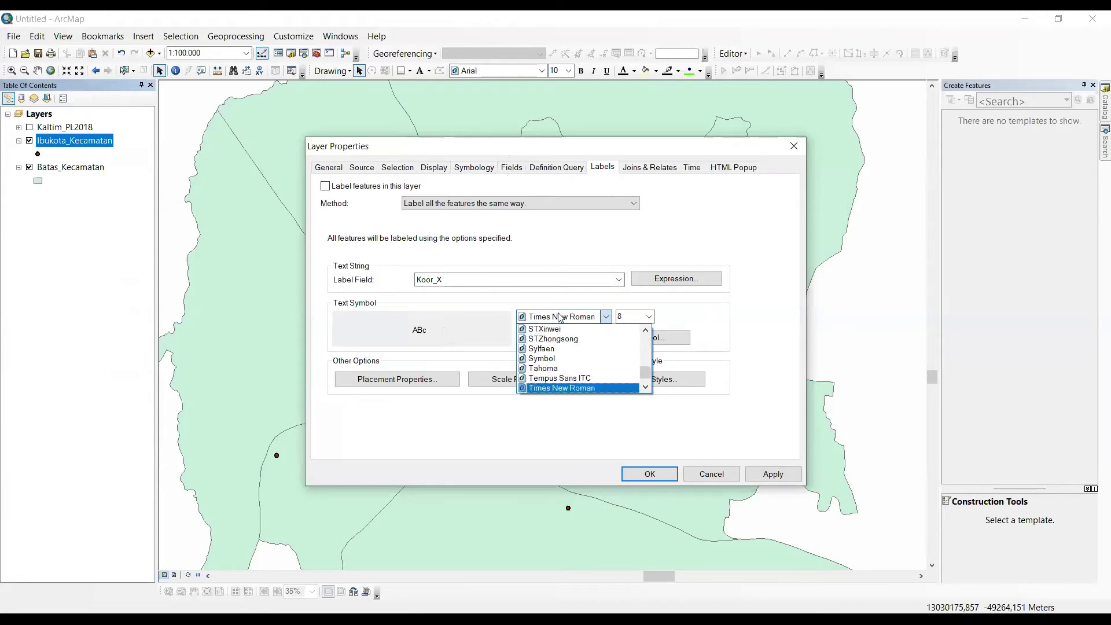
{"action": "key", "text": "Return"}
{"action": "left_click", "coordinate": [624, 320]}
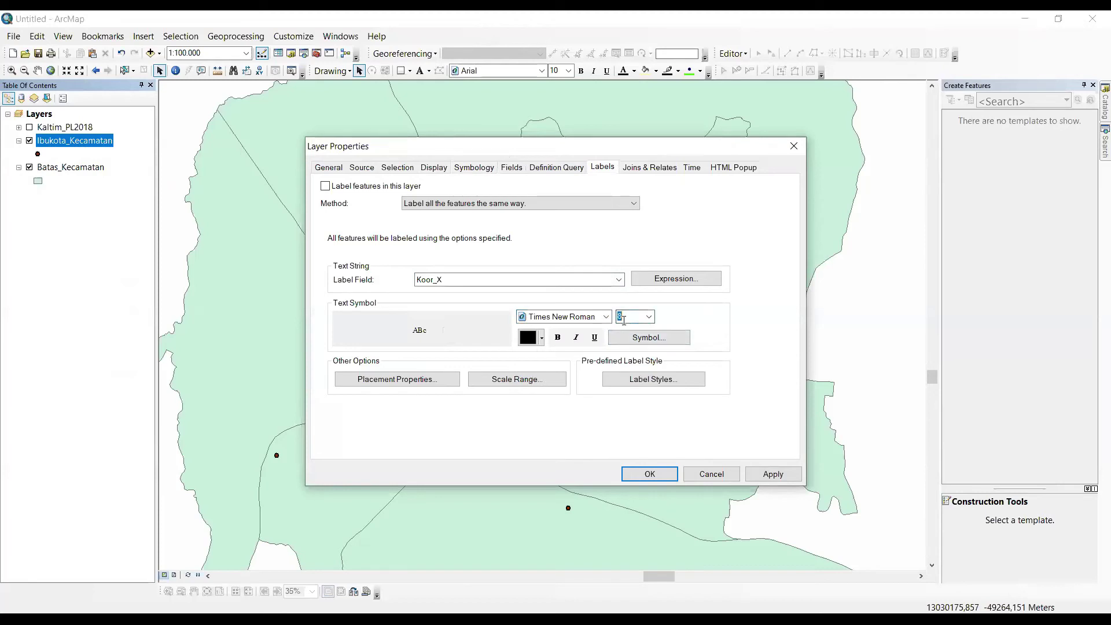
{"action": "type", "text": "10"}
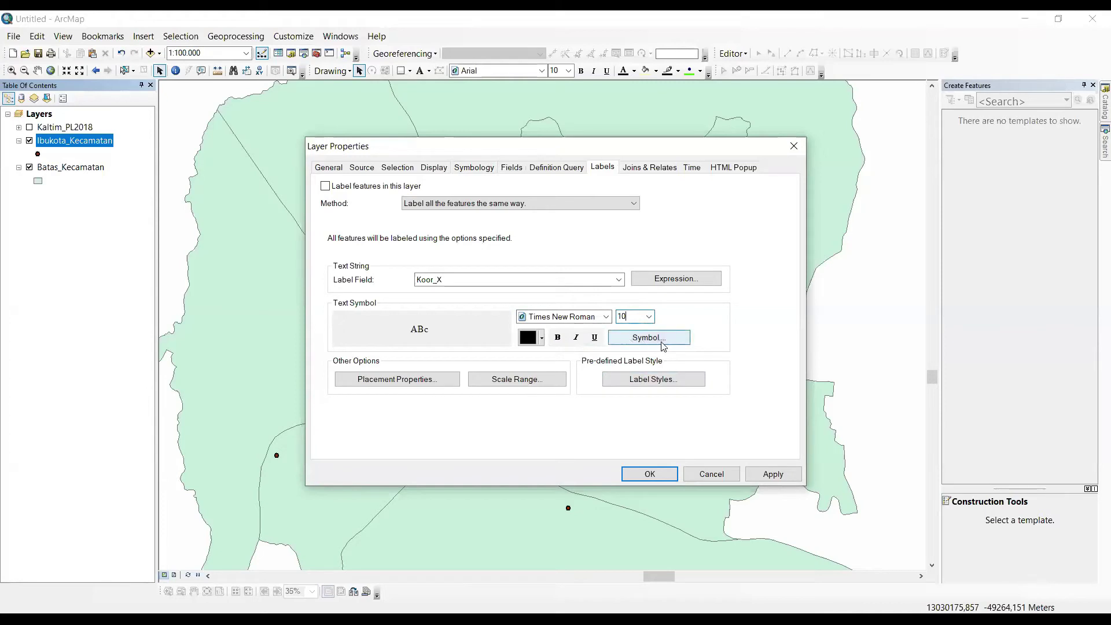
Apply a Halo mask to the label text symbol and turn on feature labels for the Ibukota_Kecamatan layer
{"action": "left_click", "coordinate": [636, 343]}
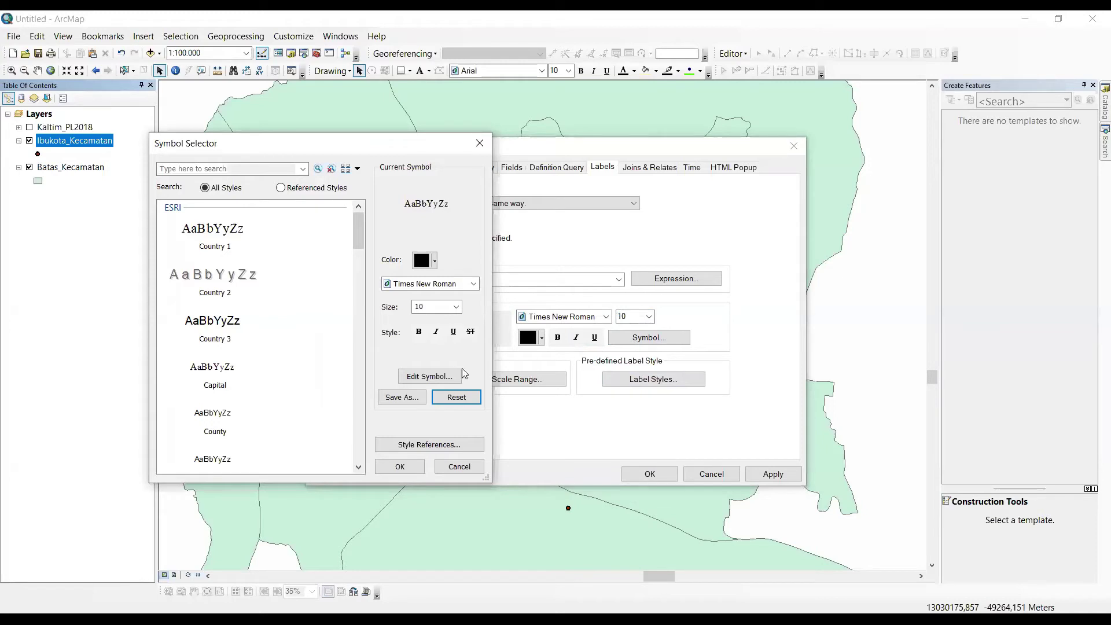
{"action": "left_click", "coordinate": [443, 377]}
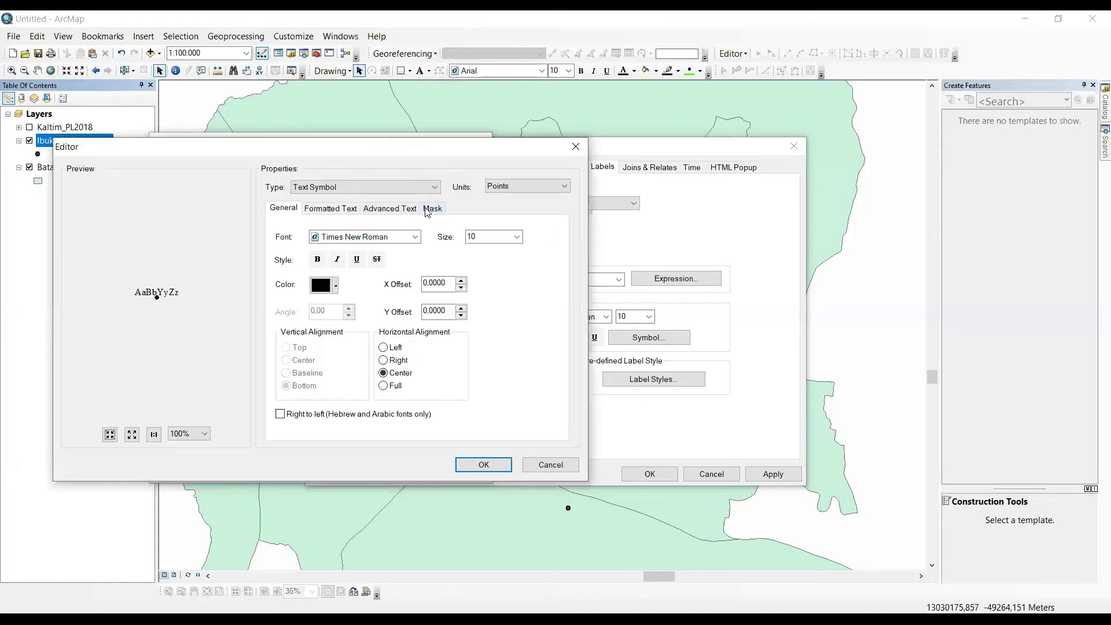
{"action": "left_click", "coordinate": [428, 210]}
{"action": "left_click", "coordinate": [292, 210]}
{"action": "left_click", "coordinate": [438, 210]}
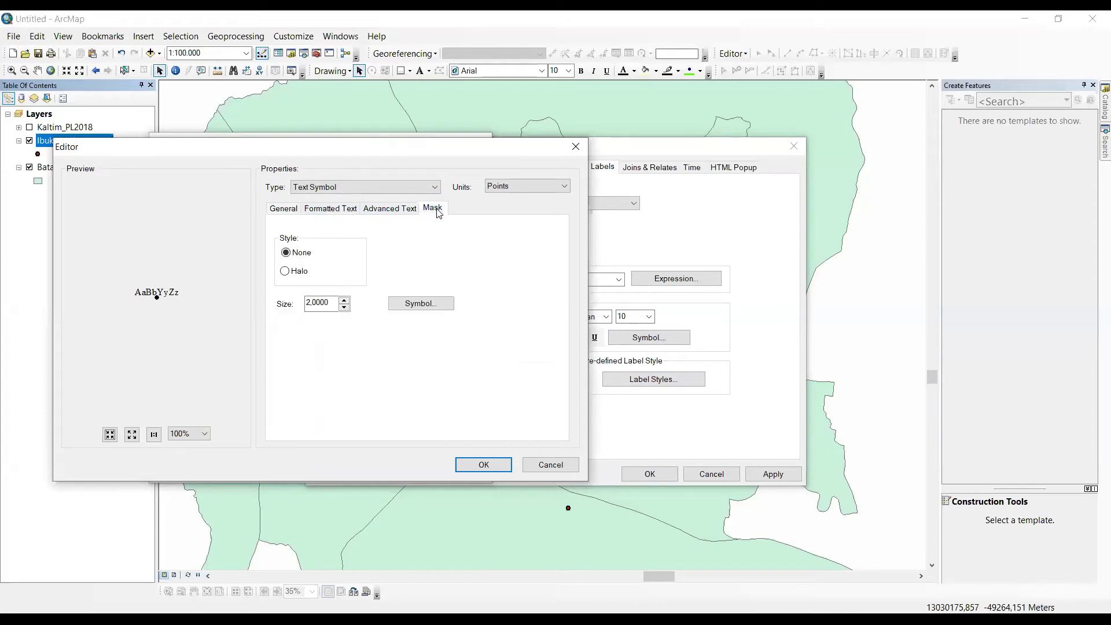
{"action": "left_click", "coordinate": [298, 273]}
{"action": "left_click", "coordinate": [478, 465]}
{"action": "key", "text": "Return"}
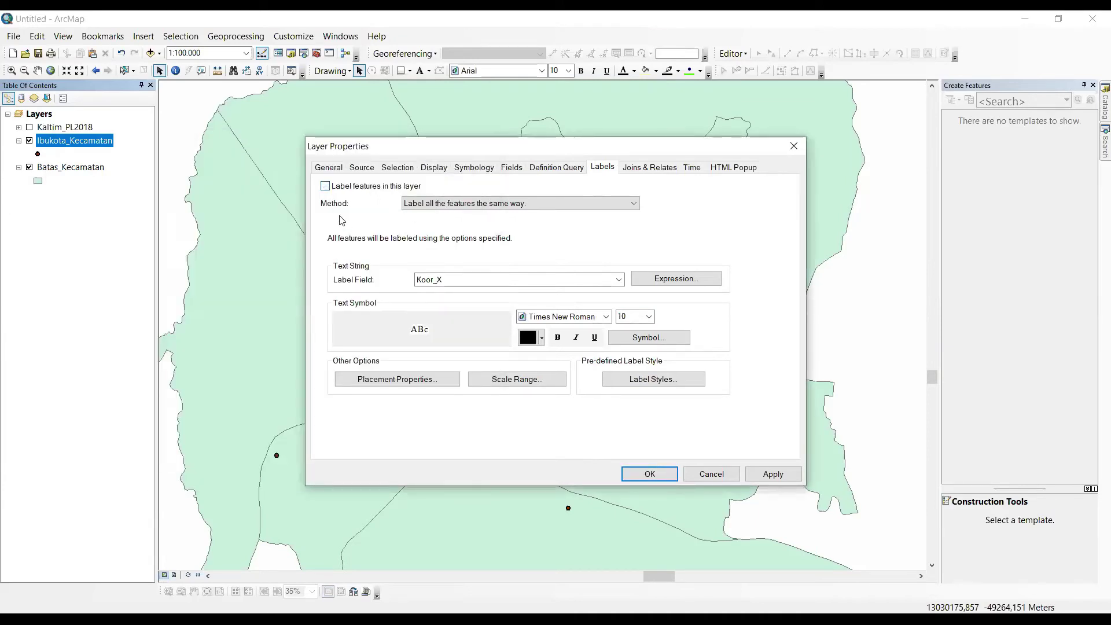
{"action": "left_click", "coordinate": [324, 187]}
{"action": "left_click", "coordinate": [651, 473]}
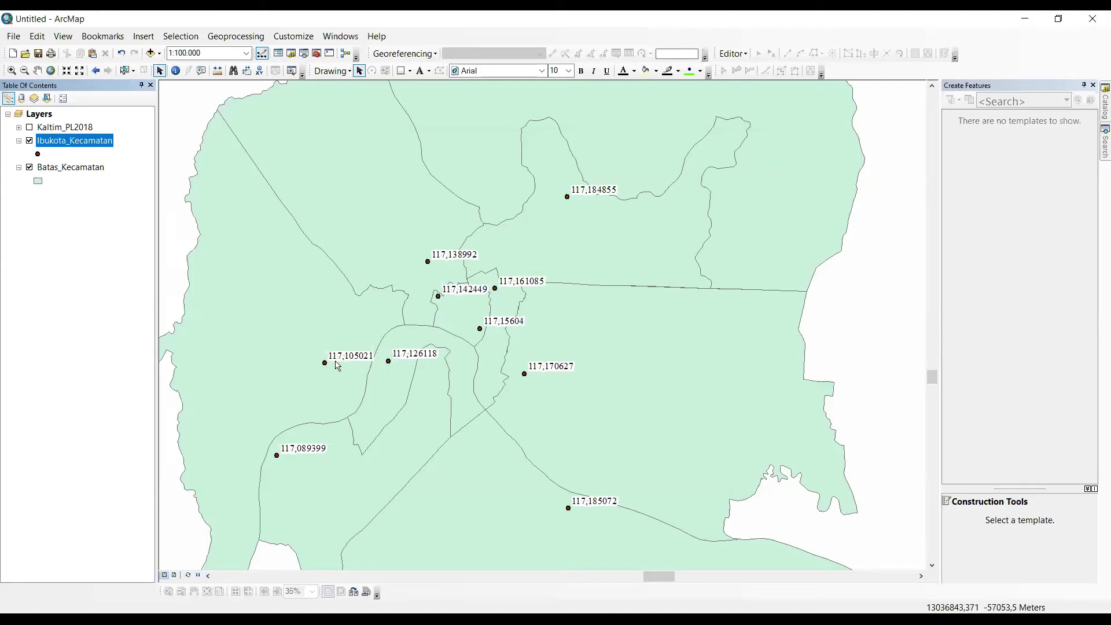
Examine the label placement options and initial point placement choices for the Ibukota_Kecamatan layer without applying any
{"action": "right_click", "coordinate": [61, 146]}
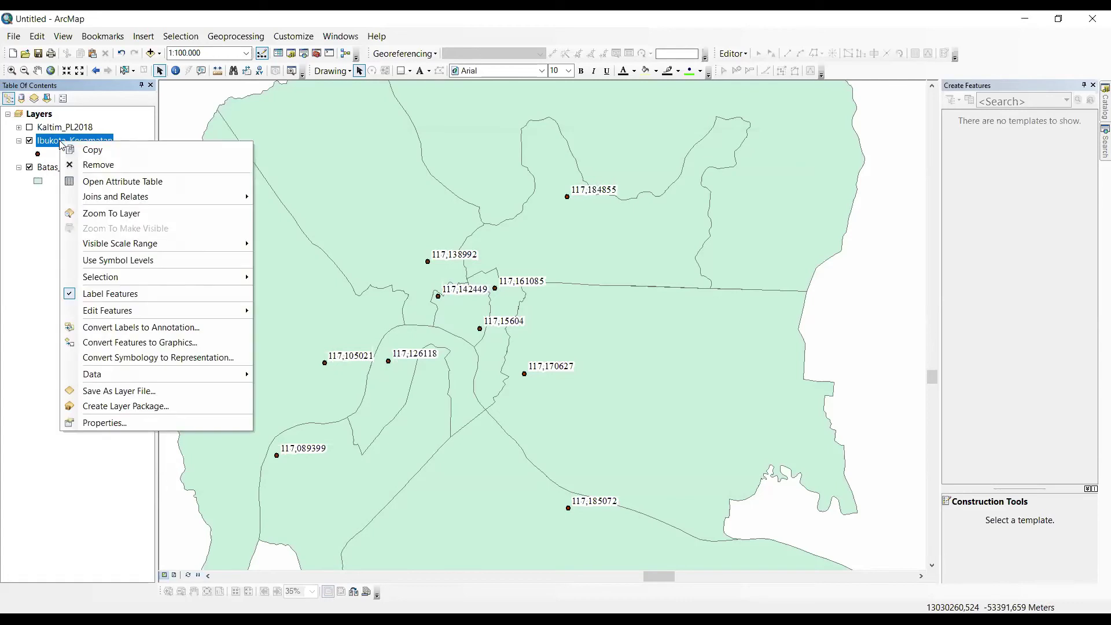
{"action": "left_click", "coordinate": [139, 429]}
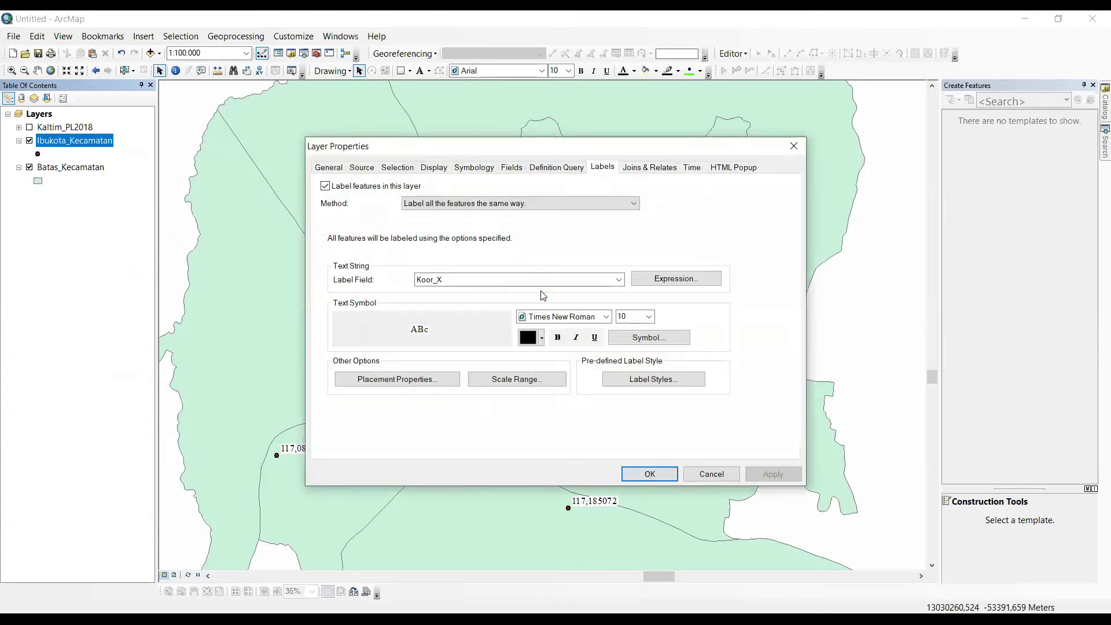
{"action": "left_click", "coordinate": [408, 380]}
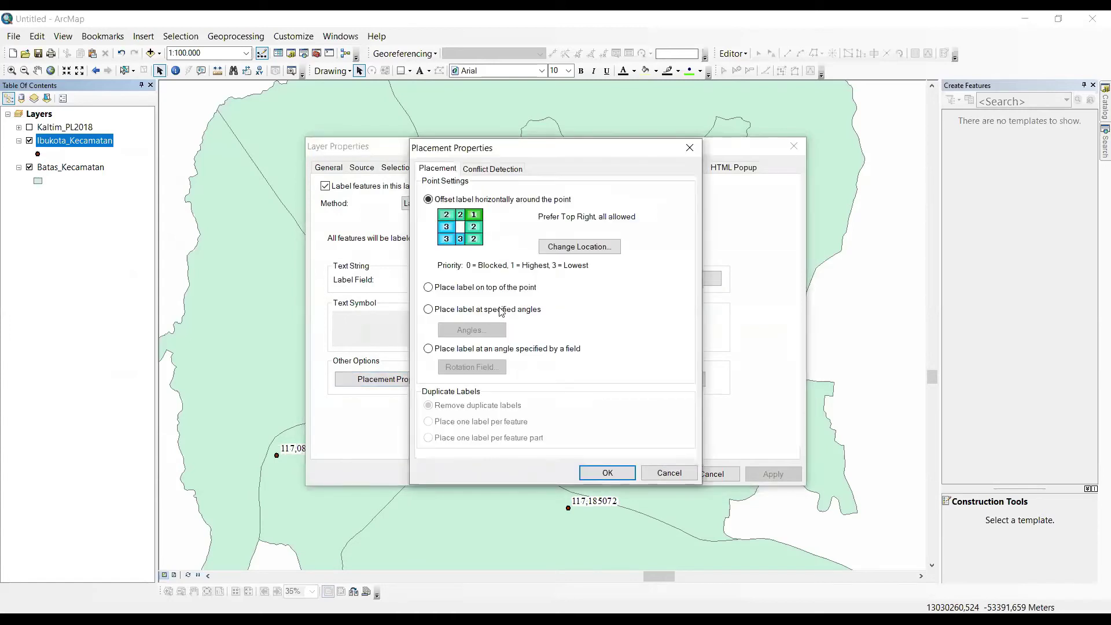
{"action": "left_click", "coordinate": [438, 290]}
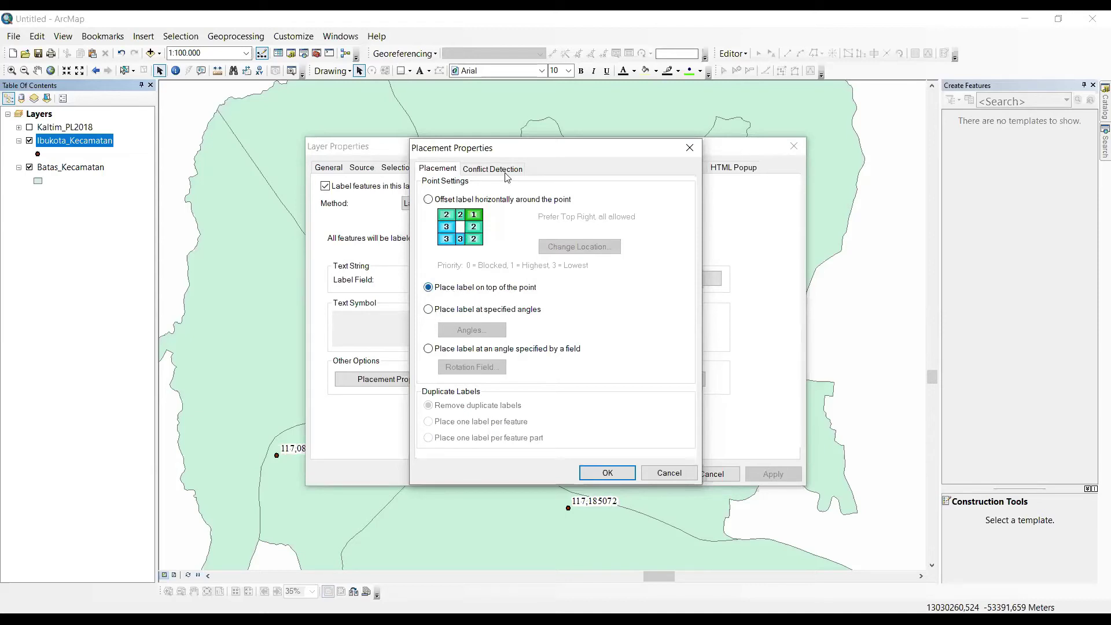
{"action": "left_click", "coordinate": [443, 313]}
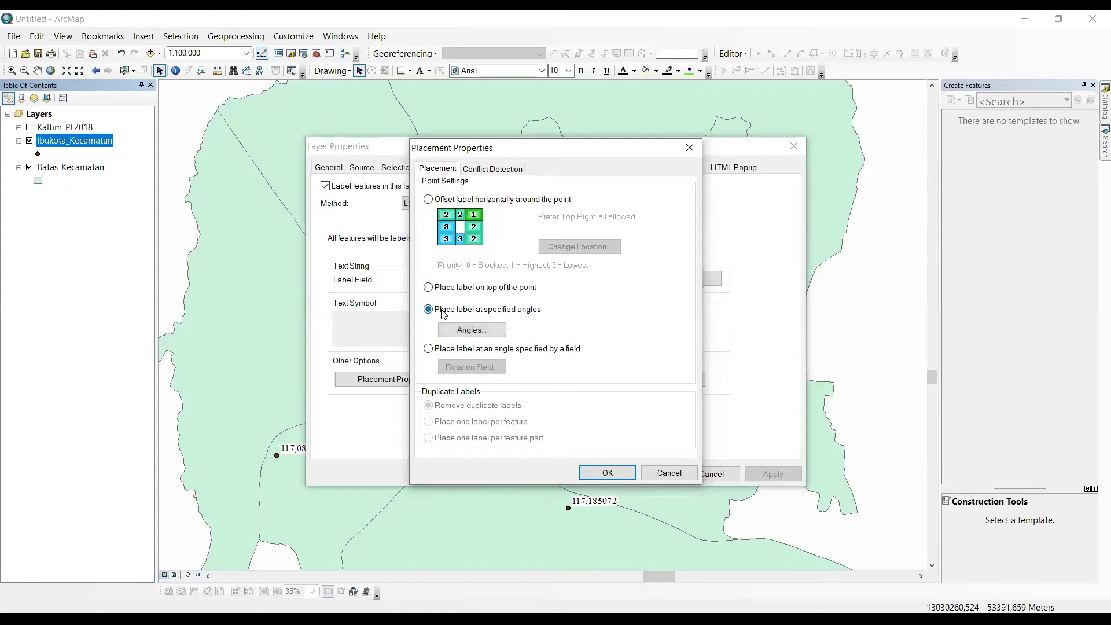
{"action": "left_click", "coordinate": [469, 350]}
{"action": "left_click", "coordinate": [450, 288]}
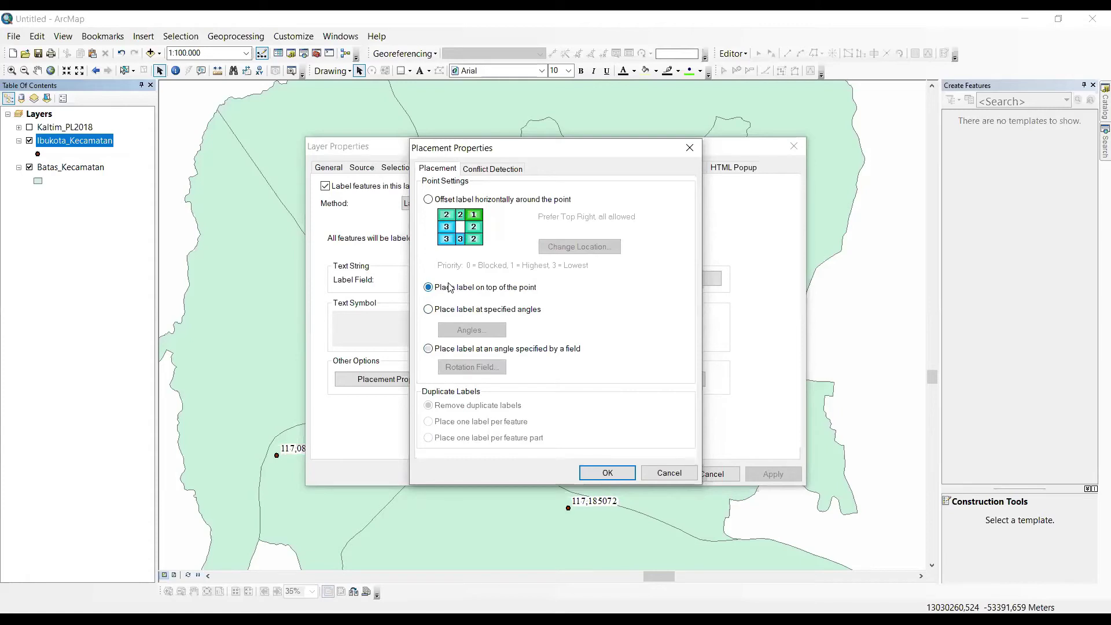
{"action": "left_click", "coordinate": [469, 199]}
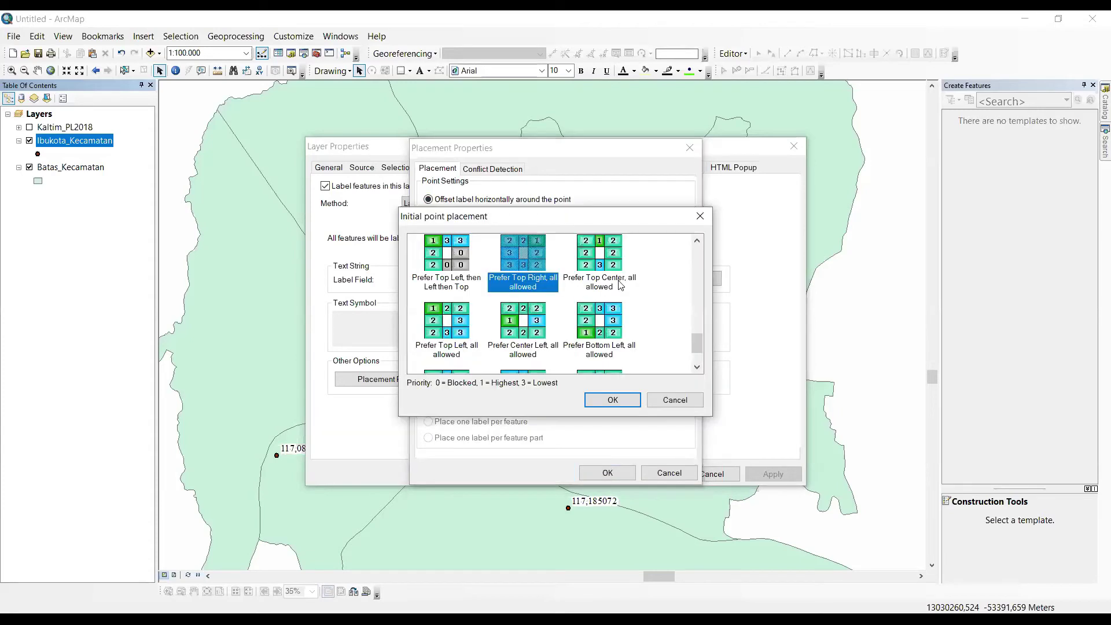
{"action": "scroll", "coordinate": [589, 299], "scroll_direction": "up", "scroll_amount": 6}
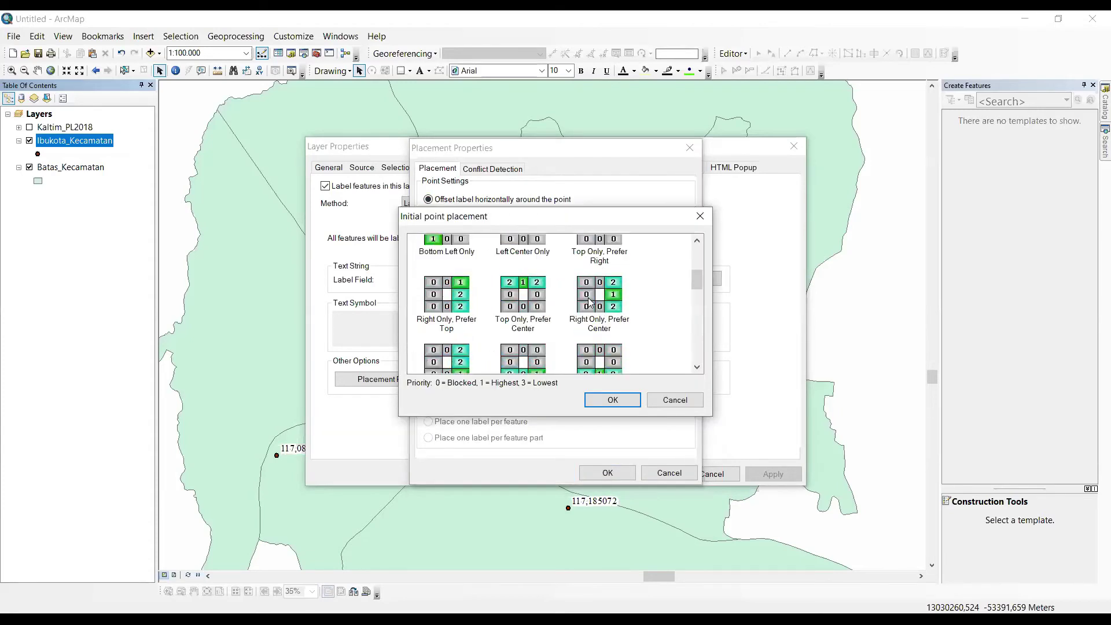
{"action": "scroll", "coordinate": [590, 300], "scroll_direction": "up", "scroll_amount": 3}
{"action": "left_click", "coordinate": [708, 220]}
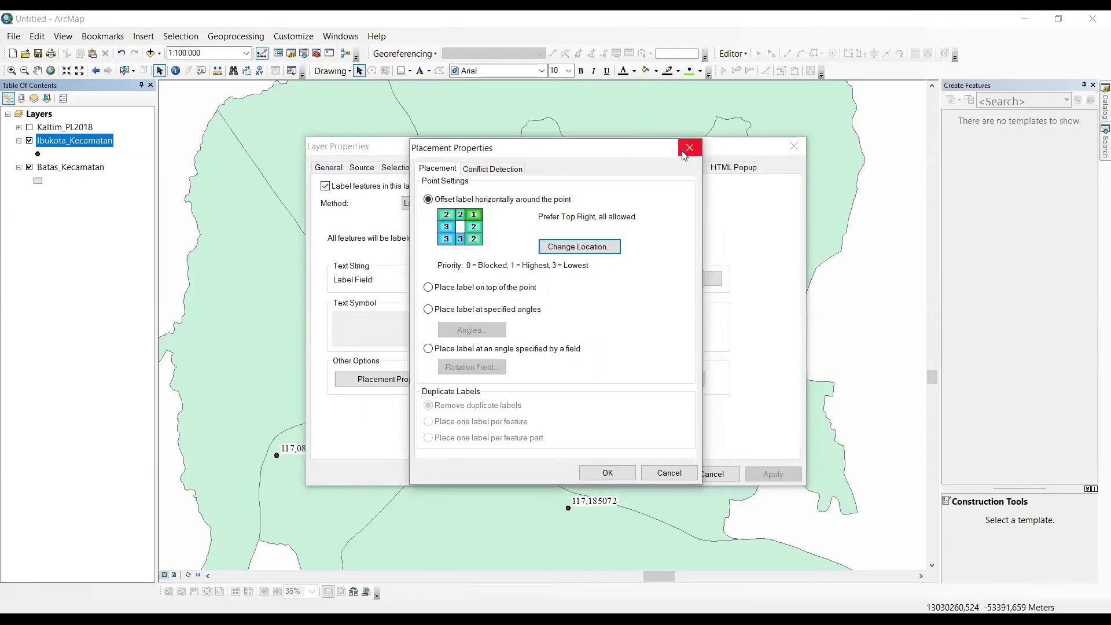
{"action": "left_click", "coordinate": [682, 151]}
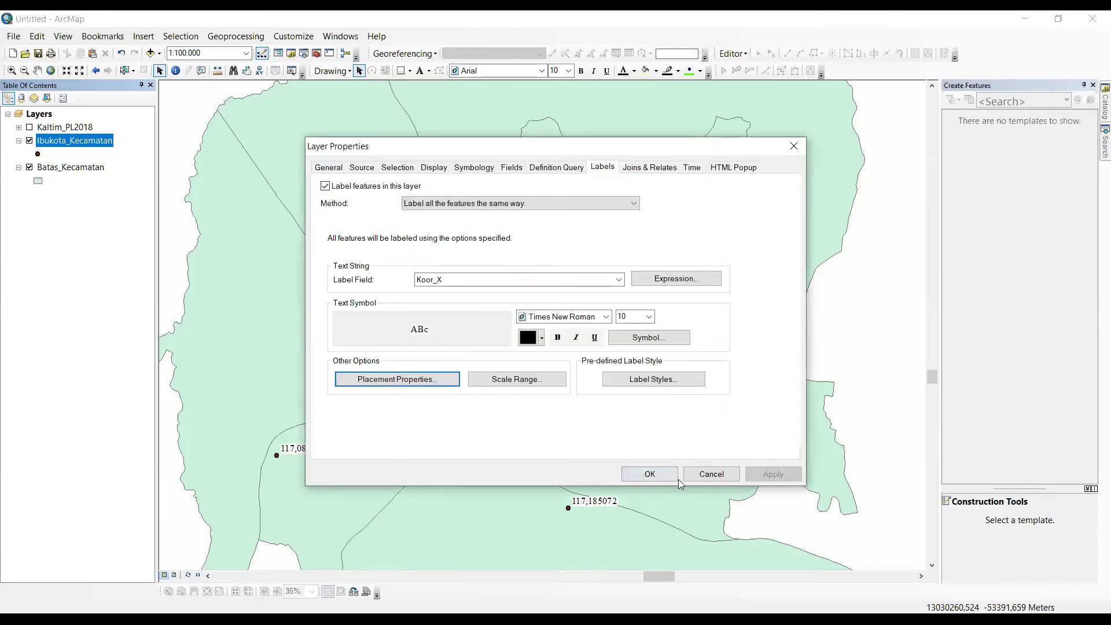
Close the layer properties and look over the Koor_X labels across the whole Samarinda map
{"action": "left_click", "coordinate": [712, 474]}
{"action": "scroll", "coordinate": [503, 393], "scroll_direction": "down", "scroll_amount": 2}
{"action": "scroll", "coordinate": [503, 393], "scroll_direction": "up", "scroll_amount": 2}
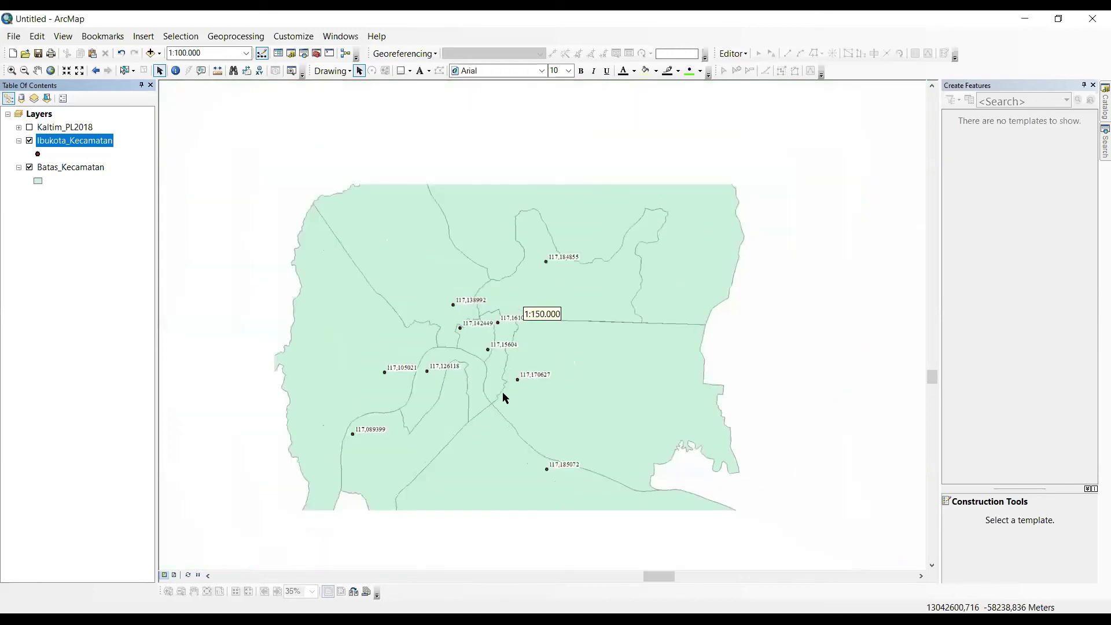
{"action": "scroll", "coordinate": [534, 394], "scroll_direction": "up", "scroll_amount": 2}
{"action": "scroll", "coordinate": [537, 398], "scroll_direction": "down", "scroll_amount": 1}
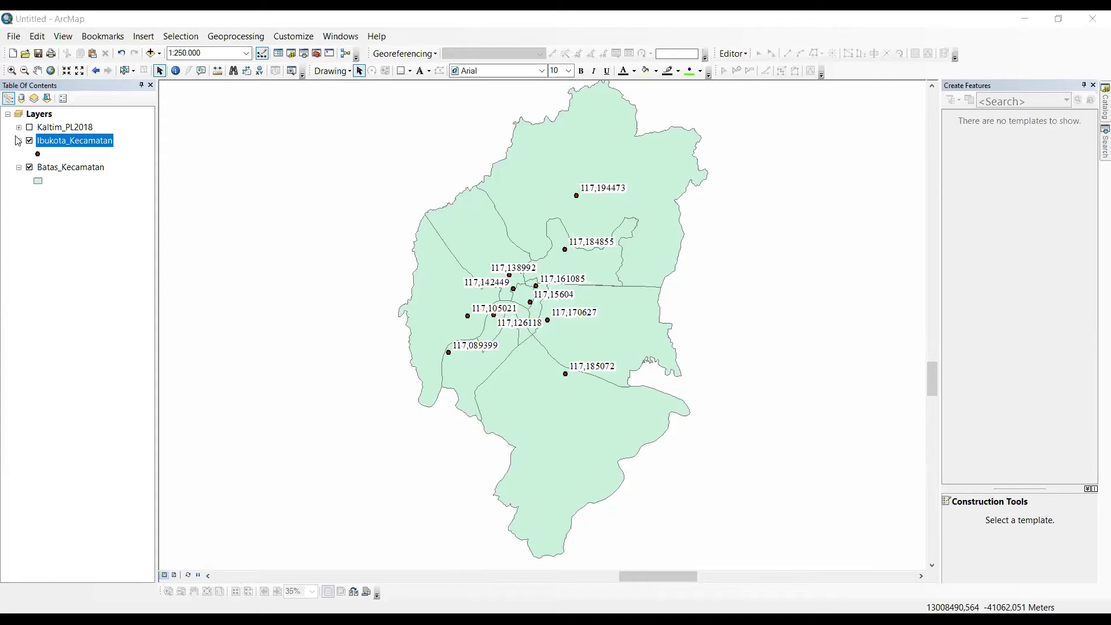
Symbolize the Batas_Kecamatan layer by unique values of the KECAMATAN field and exclude all other values
{"action": "right_click", "coordinate": [66, 170]}
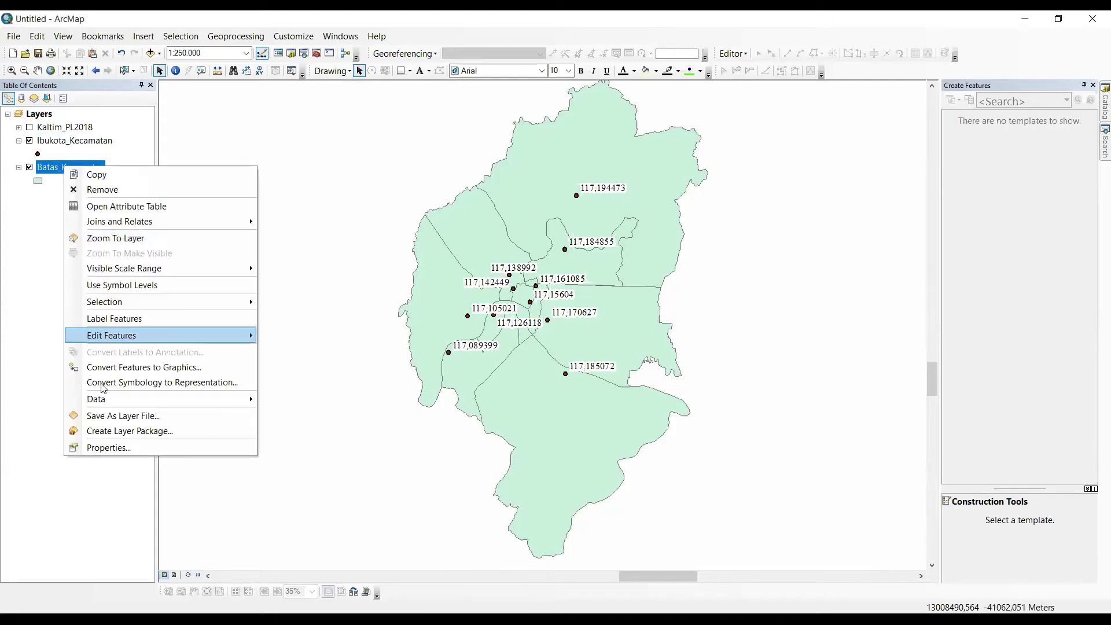
{"action": "left_click", "coordinate": [101, 447]}
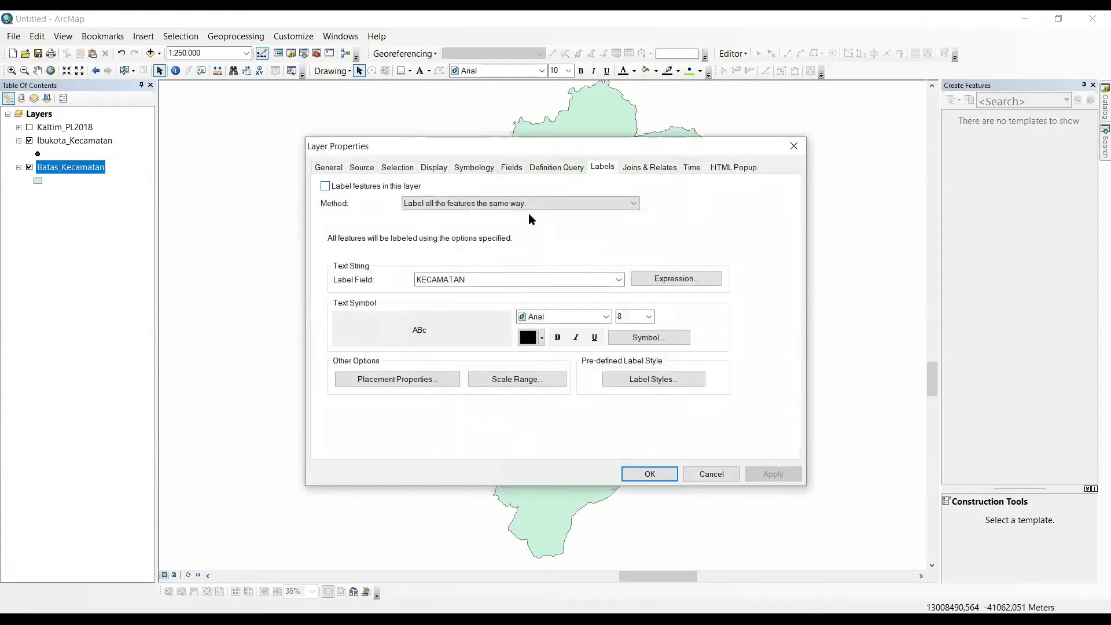
{"action": "left_click", "coordinate": [476, 172]}
{"action": "left_click", "coordinate": [338, 213]}
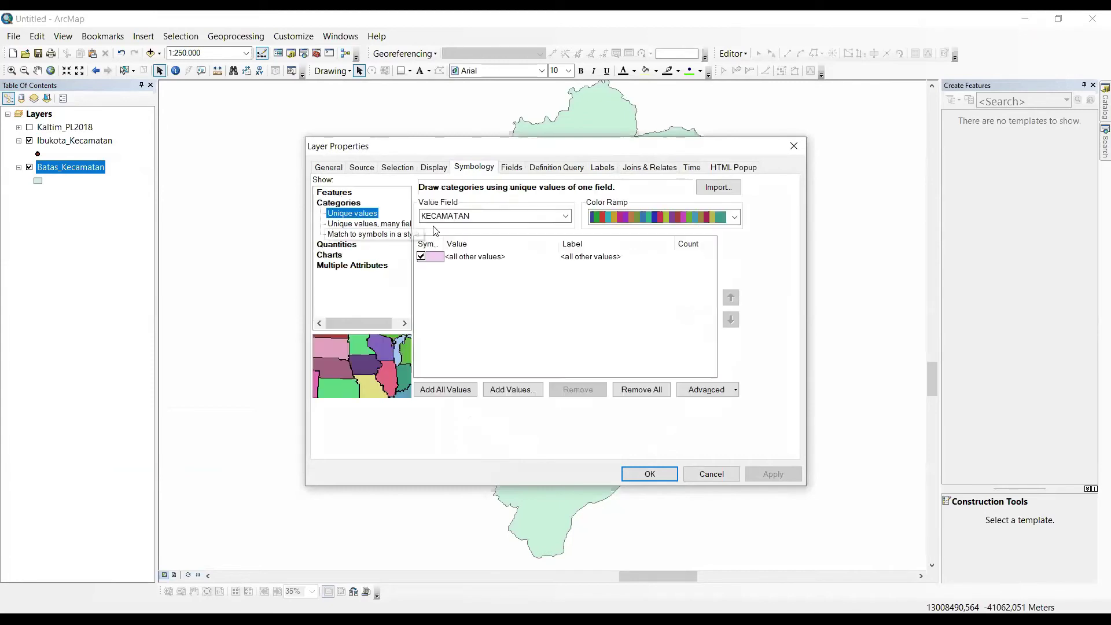
{"action": "left_click", "coordinate": [449, 217]}
{"action": "left_click", "coordinate": [449, 221]}
{"action": "left_click", "coordinate": [422, 256]}
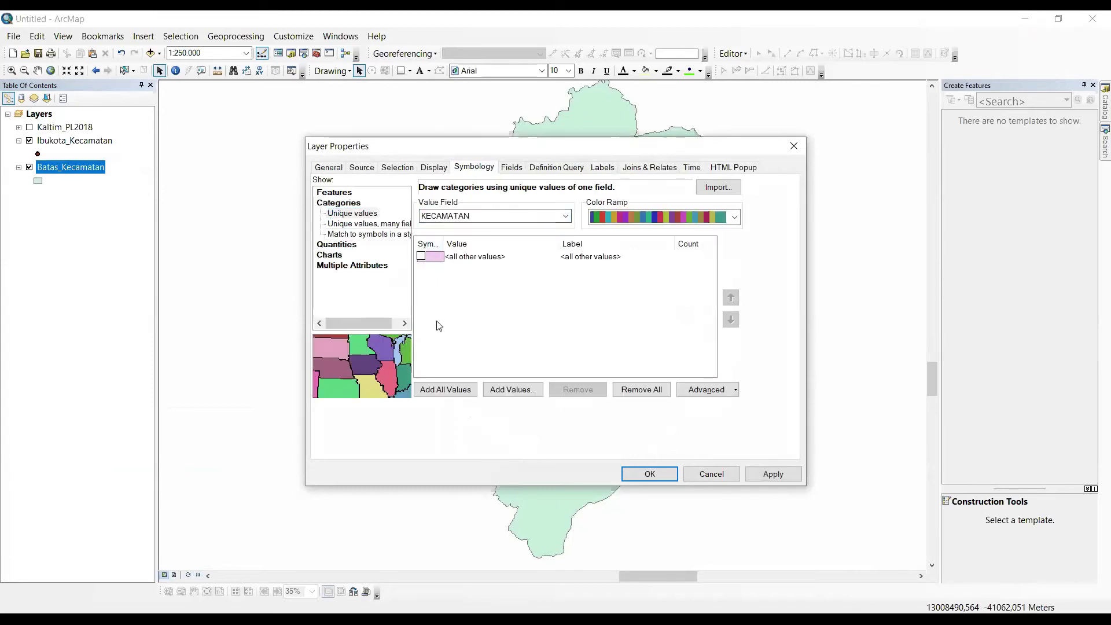
{"action": "scroll", "coordinate": [738, 223], "scroll_direction": "down", "scroll_amount": 1}
Add all KECAMATAN values, choose a vivid multicolour ramp and apply the symbology to Batas_Kecamatan
{"action": "left_click", "coordinate": [735, 218]}
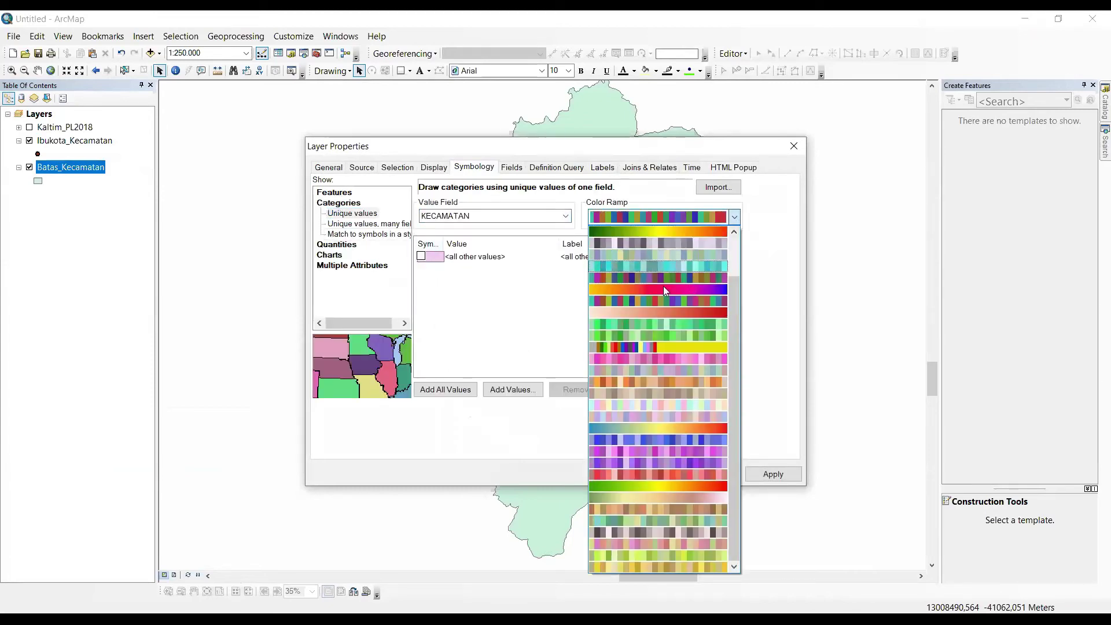
{"action": "left_click", "coordinate": [634, 415]}
{"action": "left_click", "coordinate": [447, 389]}
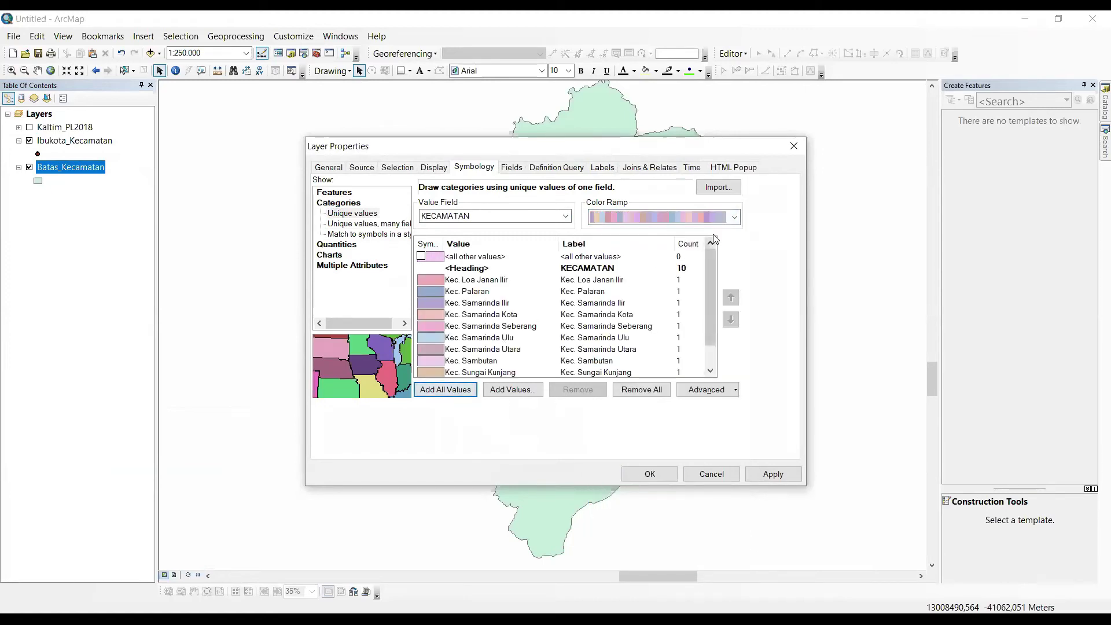
{"action": "left_click", "coordinate": [735, 218]}
{"action": "left_click", "coordinate": [654, 279]}
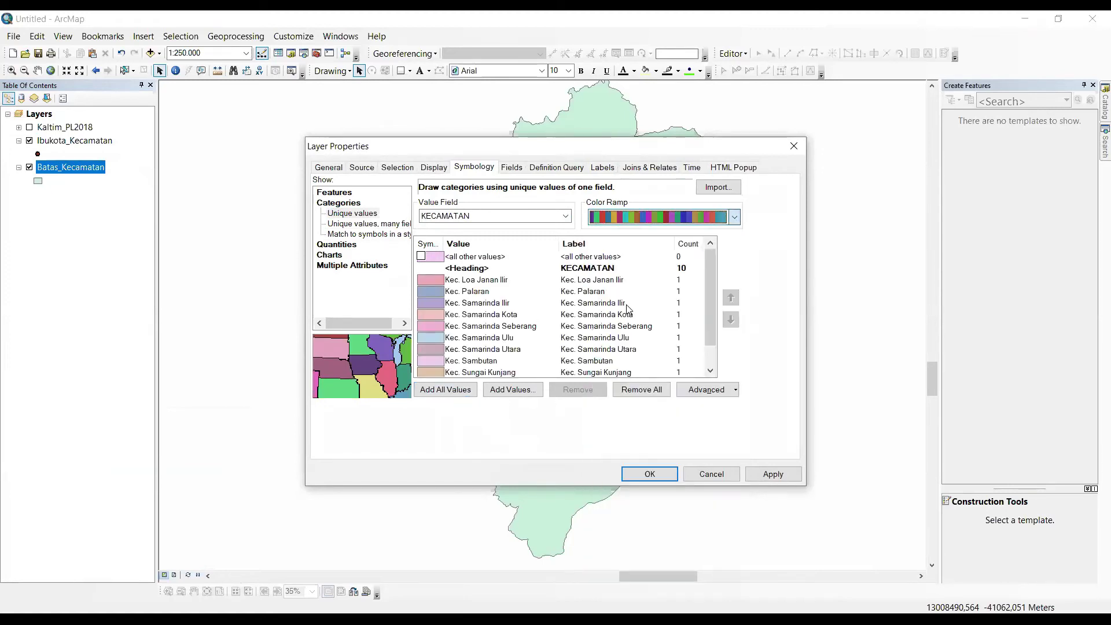
{"action": "left_click", "coordinate": [650, 474]}
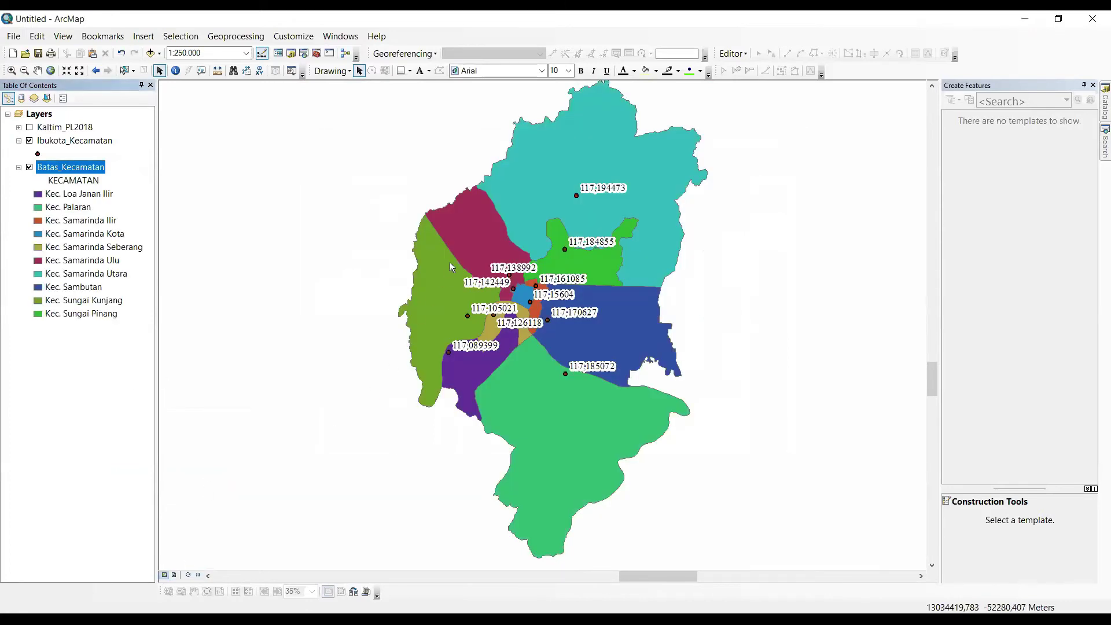
Switch to the layout view and clear all ruler guides from the page
{"action": "scroll", "coordinate": [495, 237], "scroll_direction": "up", "scroll_amount": 1}
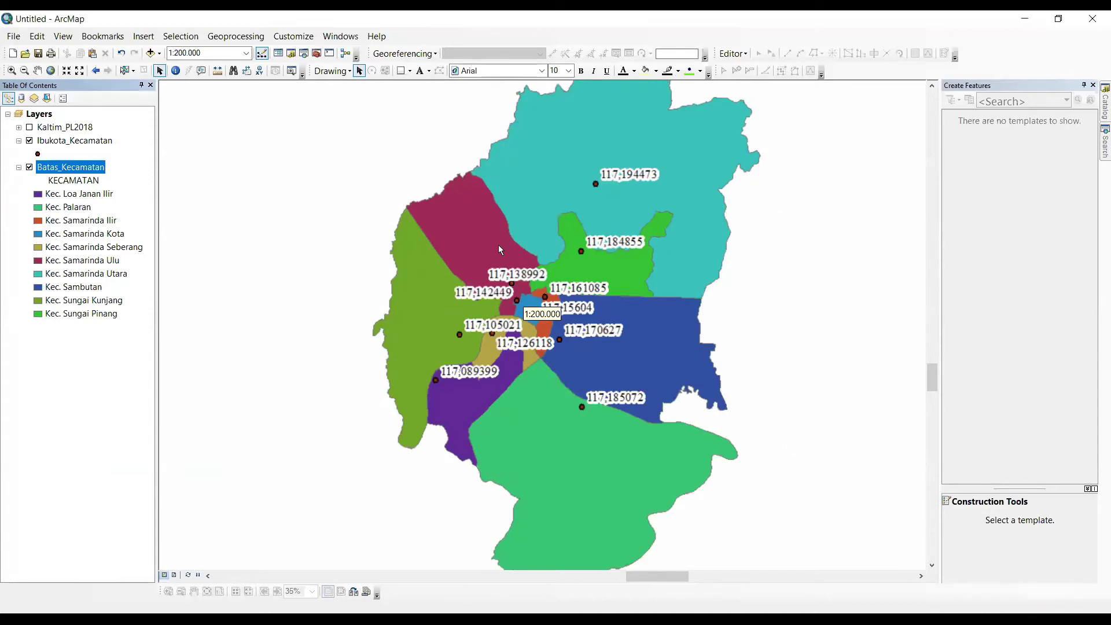
{"action": "left_click", "coordinate": [175, 578]}
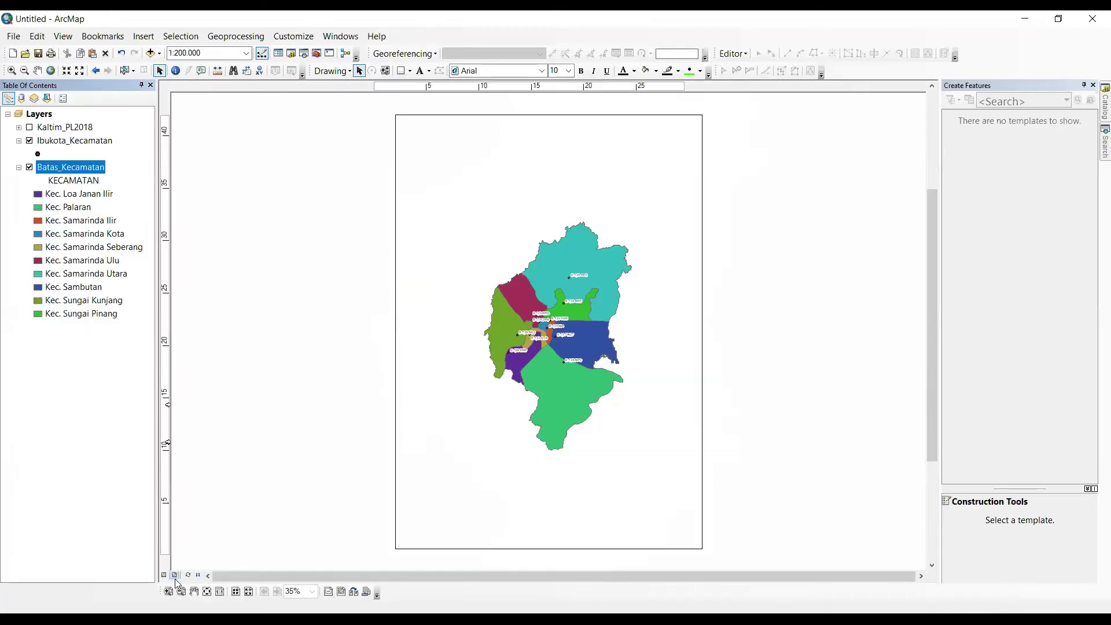
{"action": "right_click", "coordinate": [167, 408]}
{"action": "left_click", "coordinate": [197, 462]}
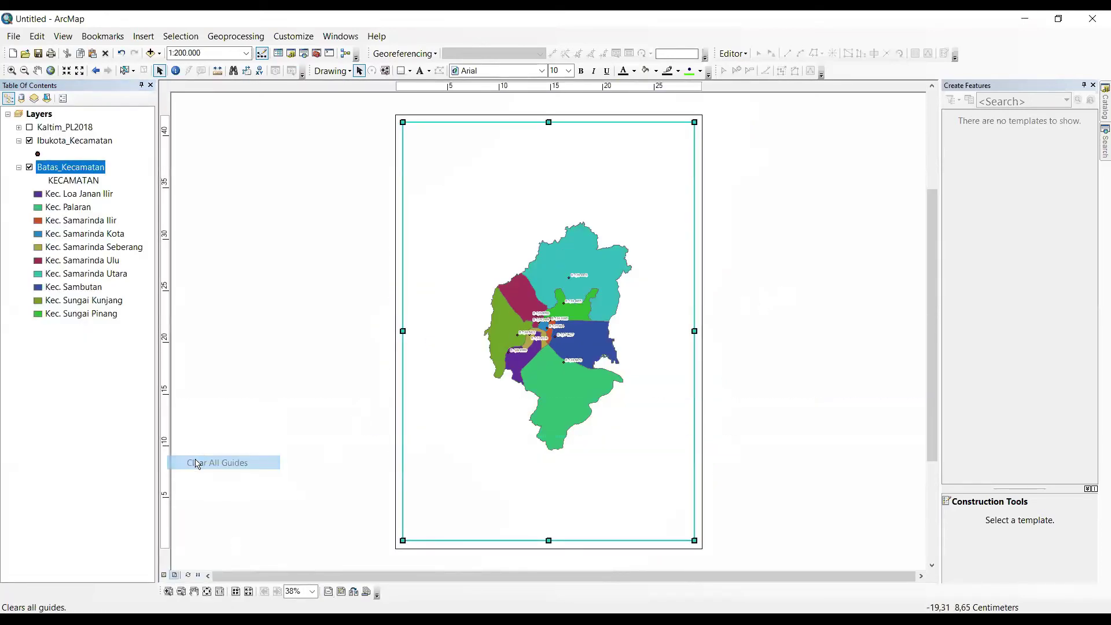
{"action": "left_click", "coordinate": [738, 296]}
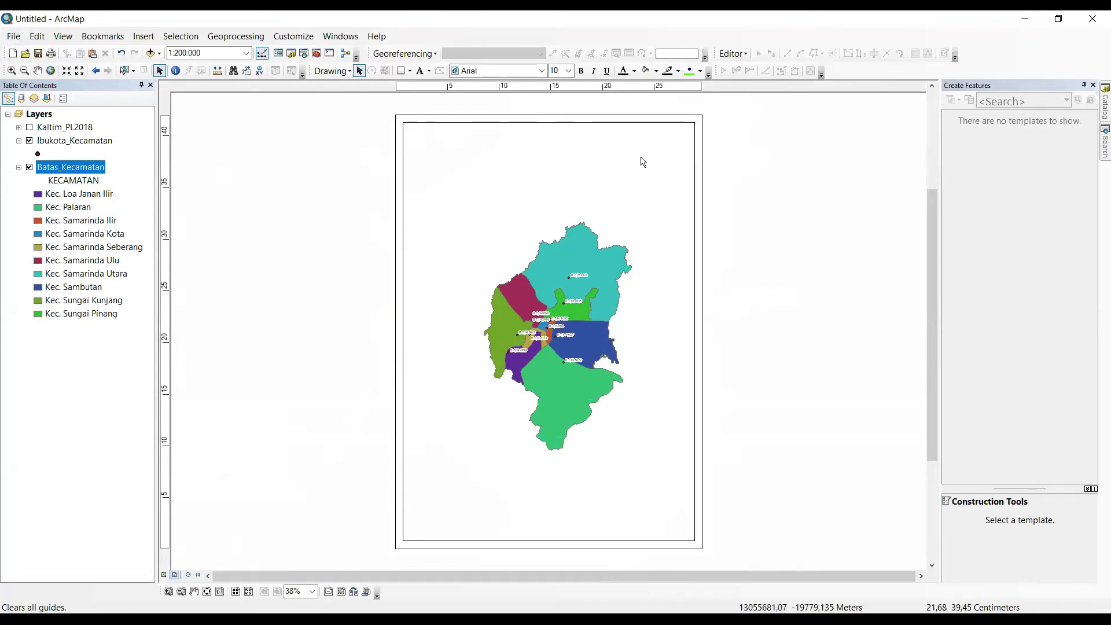
Set the map page size to A3 with landscape orientation
{"action": "left_click", "coordinate": [13, 36]}
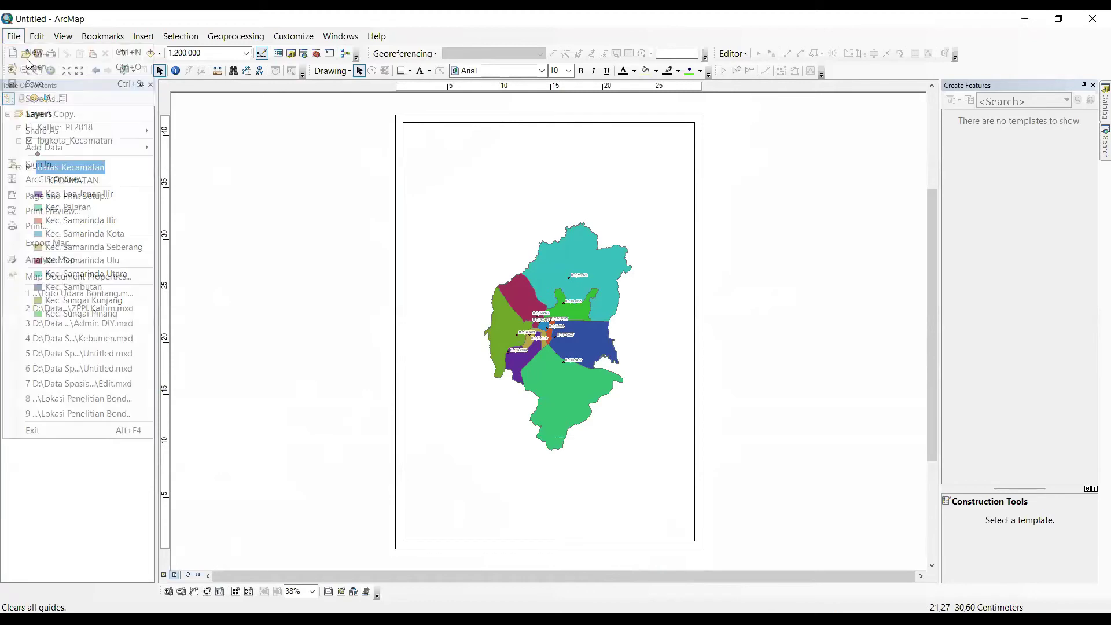
{"action": "left_click", "coordinate": [282, 225]}
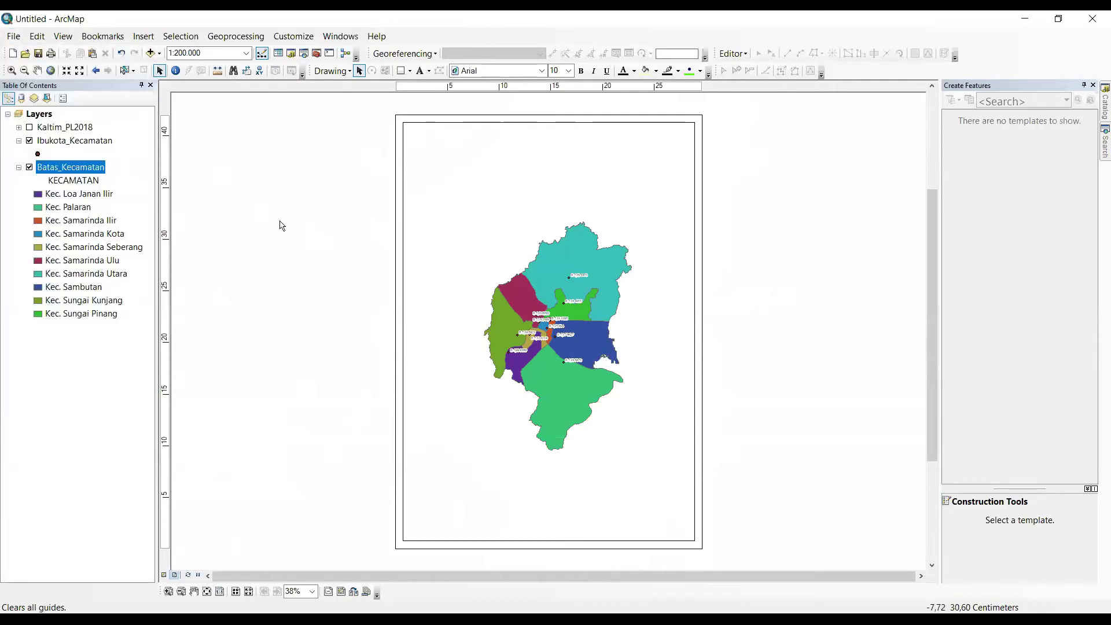
{"action": "left_click", "coordinate": [12, 36]}
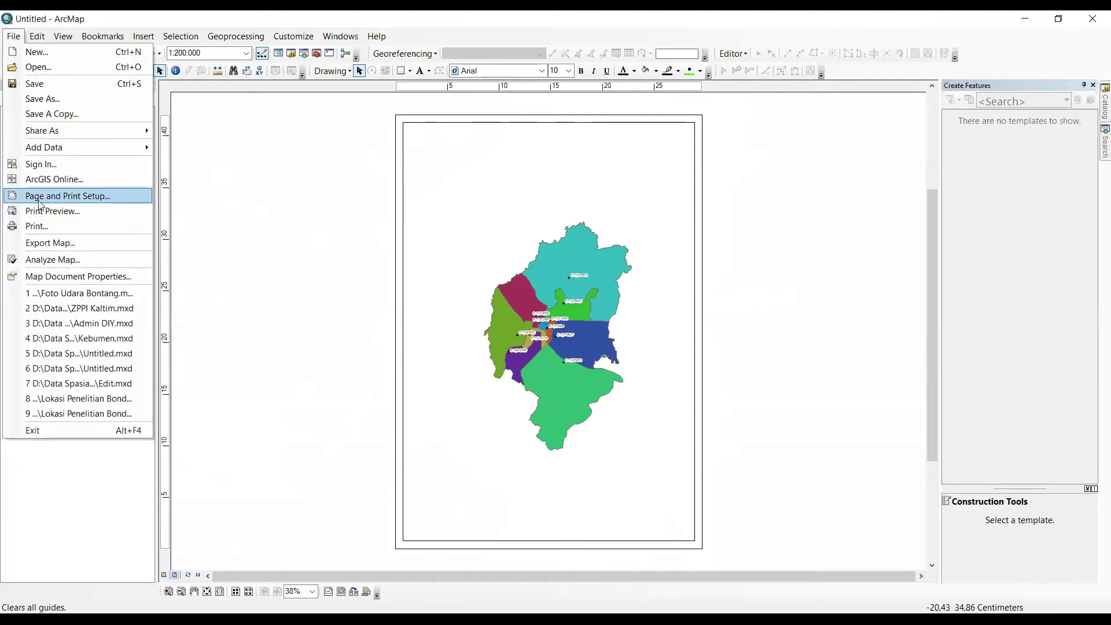
{"action": "left_click", "coordinate": [107, 198]}
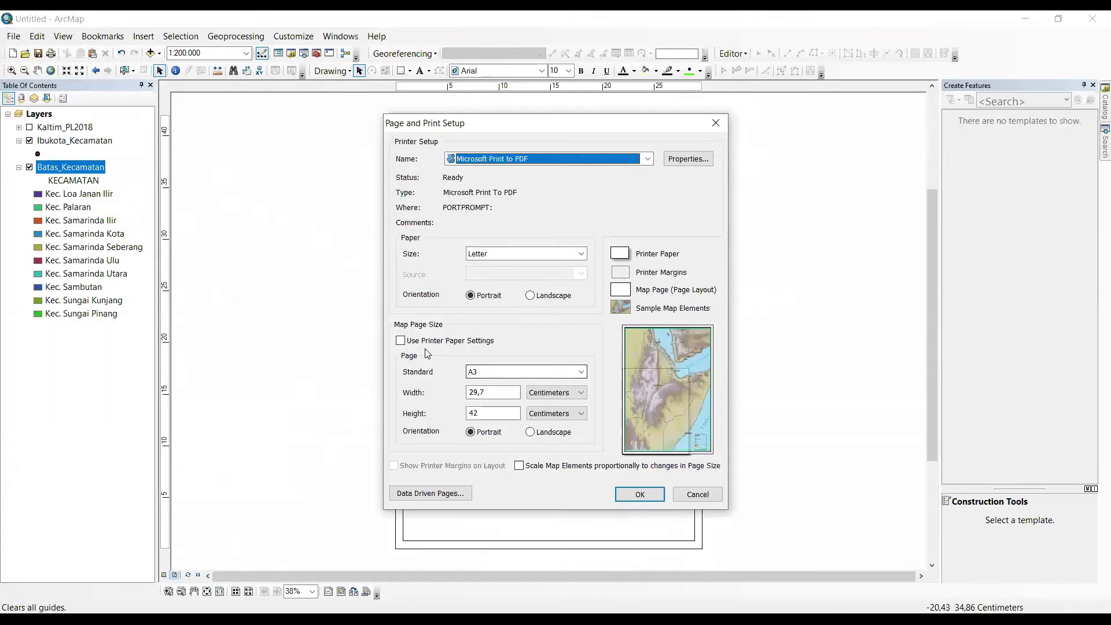
{"action": "left_click", "coordinate": [485, 374]}
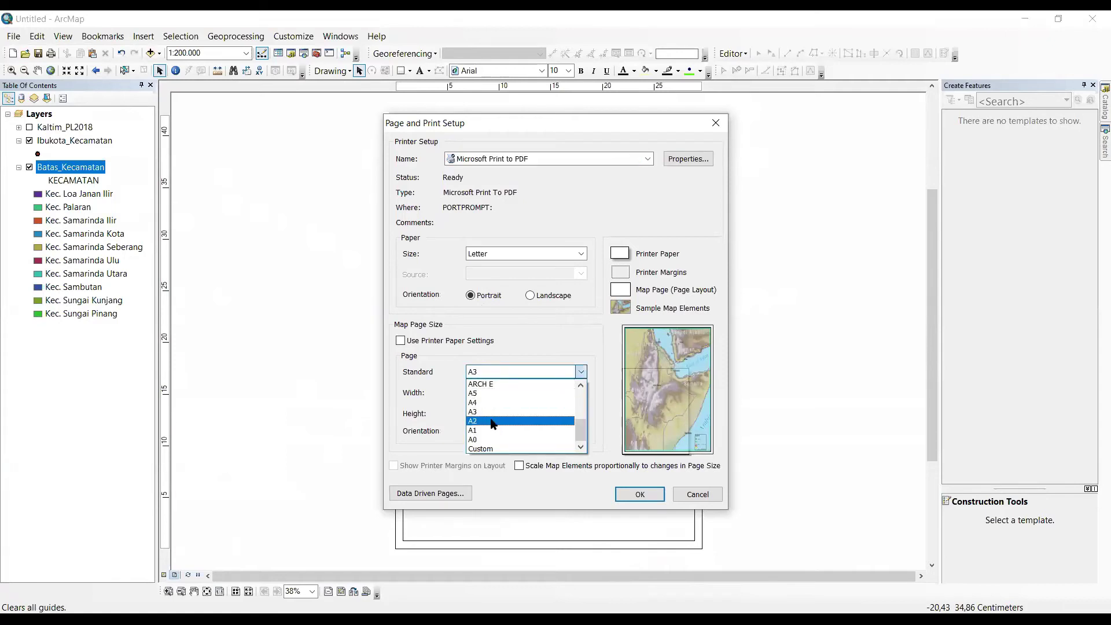
{"action": "left_click", "coordinate": [489, 402]}
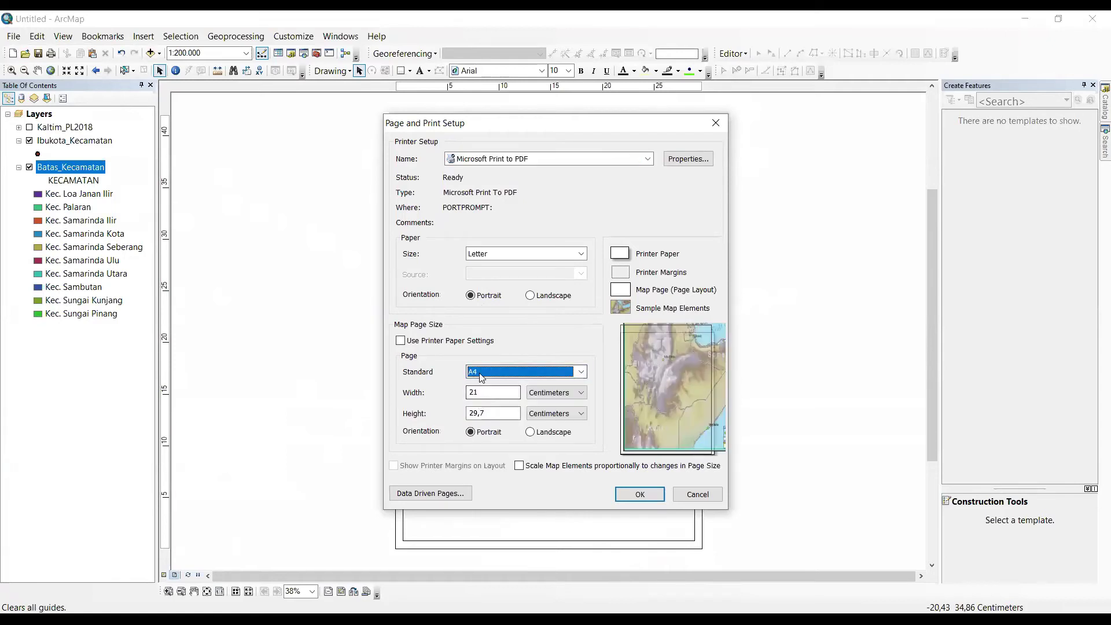
{"action": "left_click", "coordinate": [488, 372]}
{"action": "left_click", "coordinate": [481, 411]}
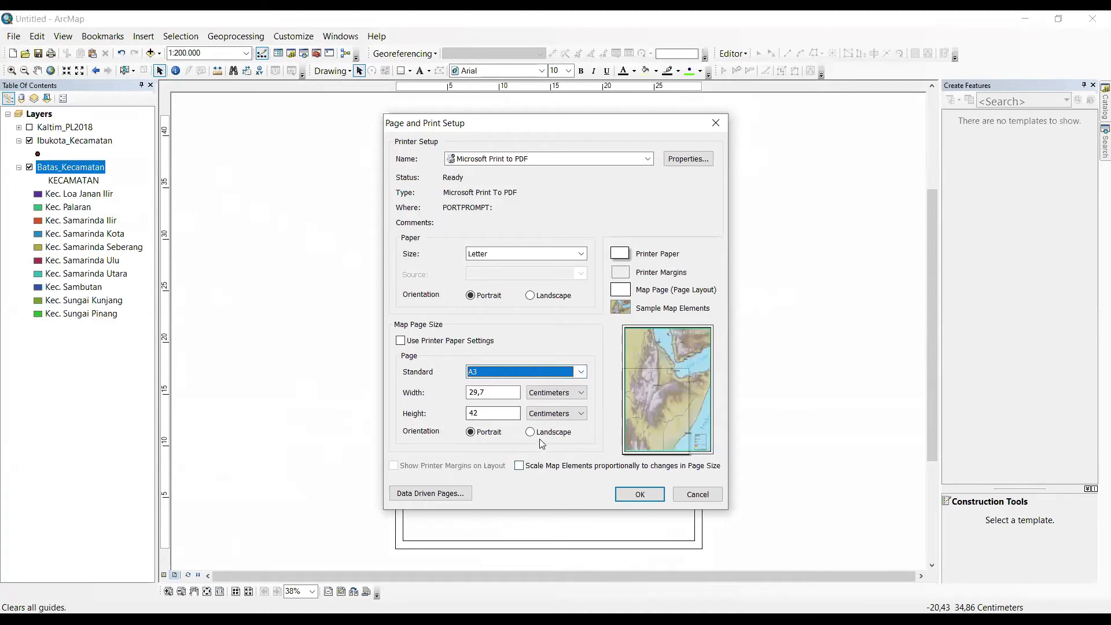
{"action": "left_click", "coordinate": [538, 433]}
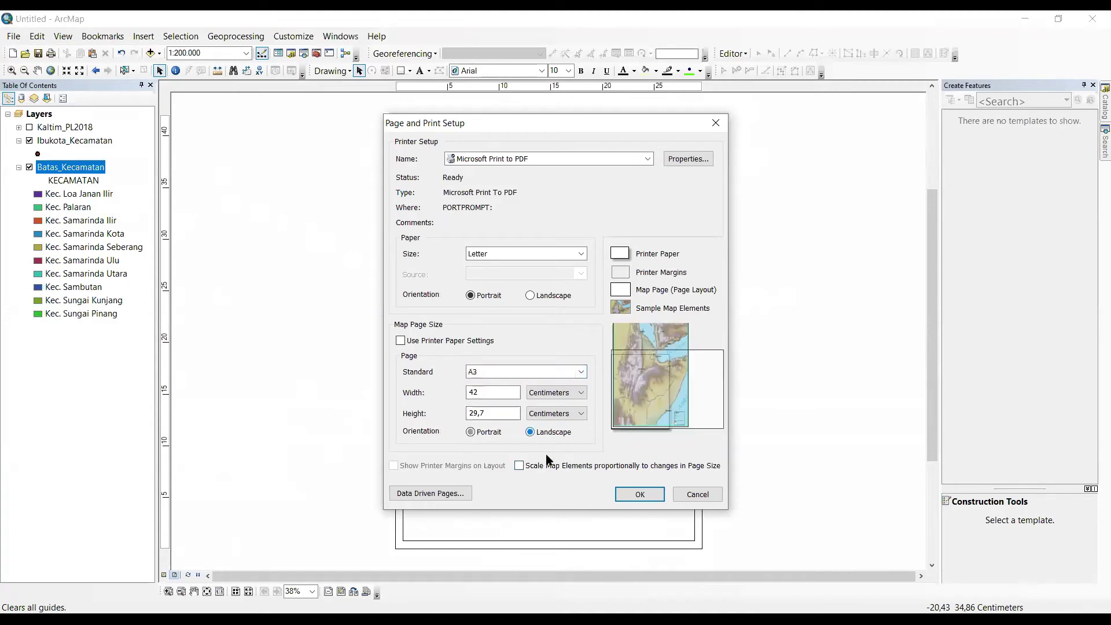
{"action": "left_click", "coordinate": [640, 495]}
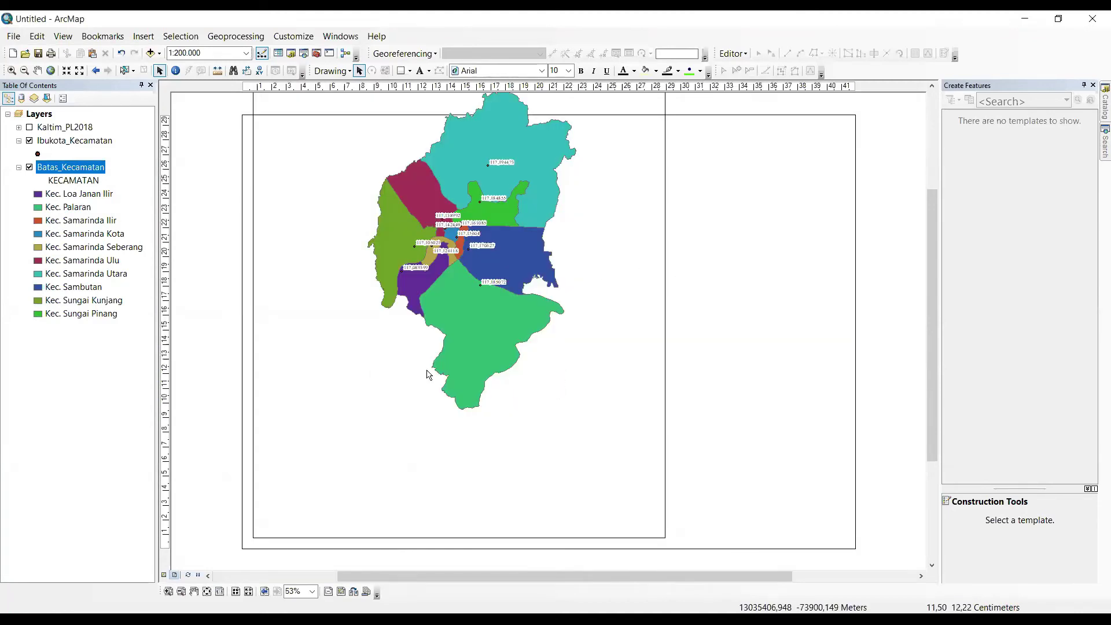
Move the data frame clear of the page and add guides at about 0.5 cm horizontally and 29 cm vertically, inside the page's left and top edges
{"action": "left_click", "coordinate": [409, 268]}
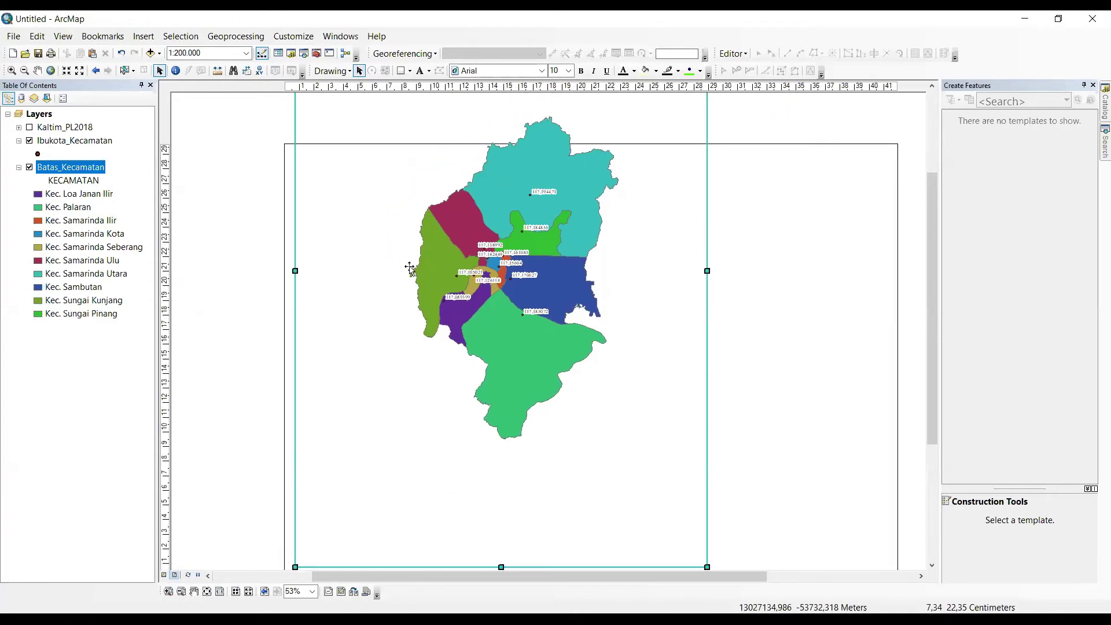
{"action": "left_click_drag", "start_coordinate": [543, 359], "coordinate": [56, 376]}
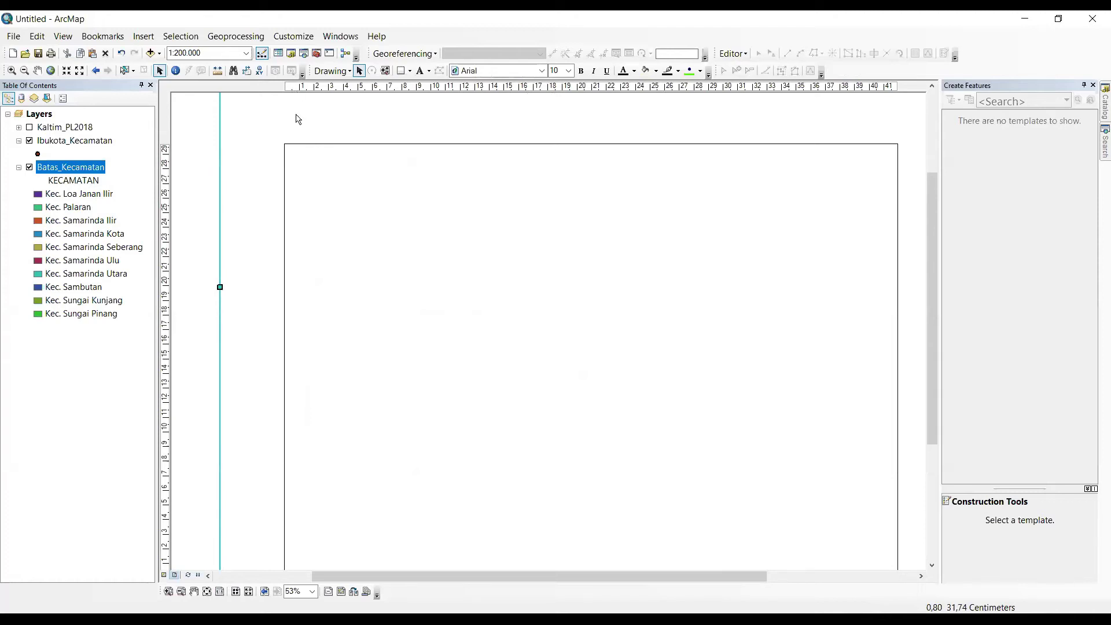
{"action": "scroll", "coordinate": [300, 107], "scroll_direction": "down", "scroll_amount": 2}
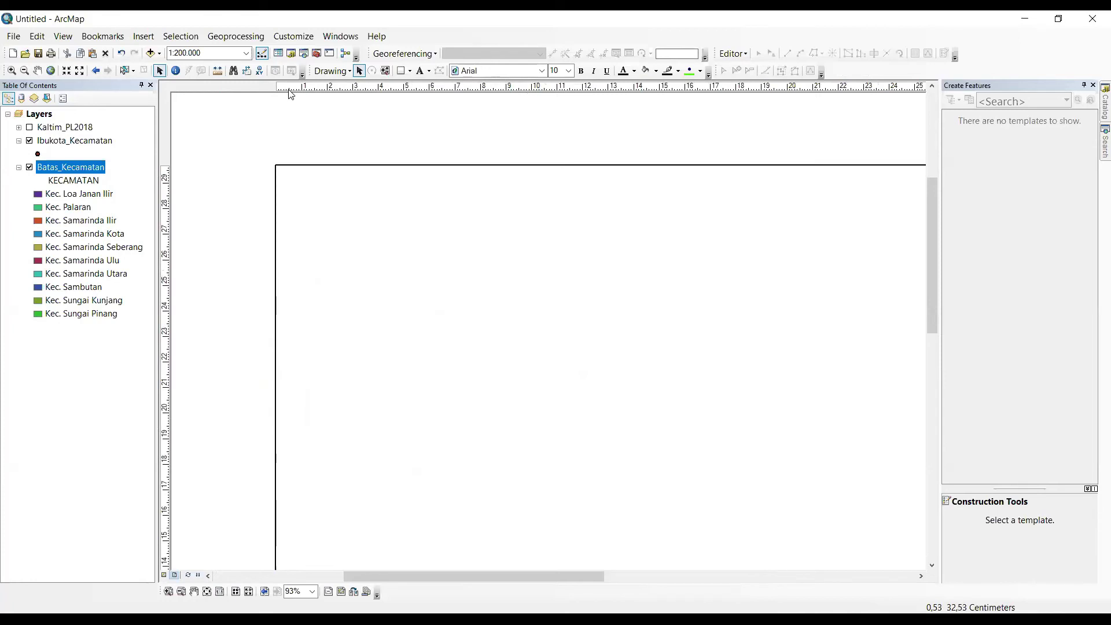
{"action": "left_click", "coordinate": [290, 88]}
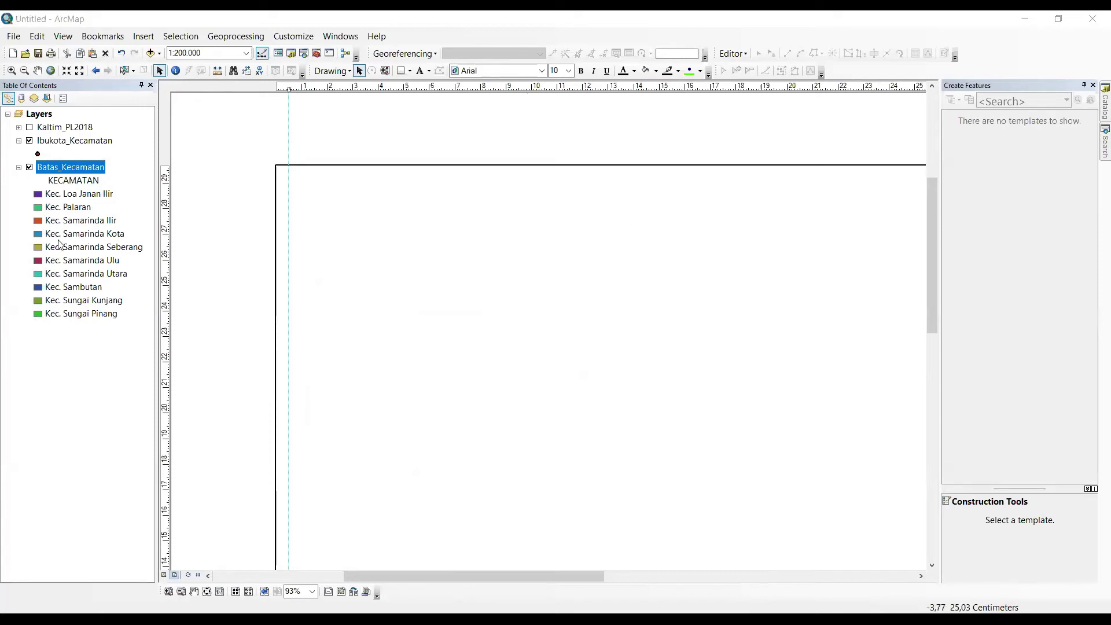
{"action": "left_click", "coordinate": [166, 184]}
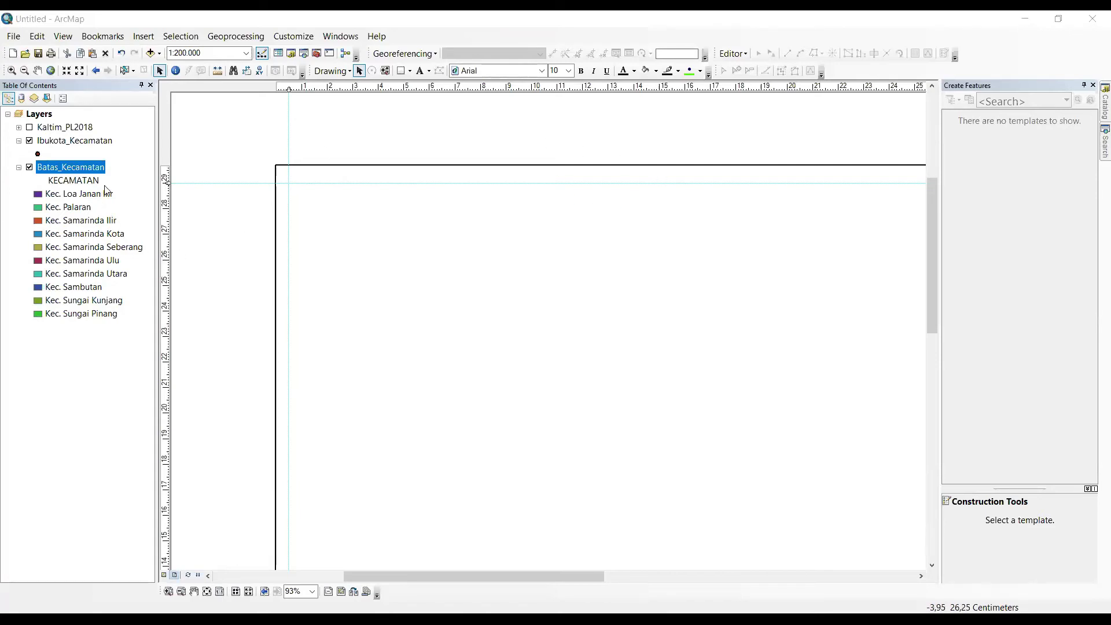
Add a guide just inside the page's right edge and another 0.5 cm above its bottom edge
{"action": "scroll", "coordinate": [341, 339], "scroll_direction": "down", "scroll_amount": 5}
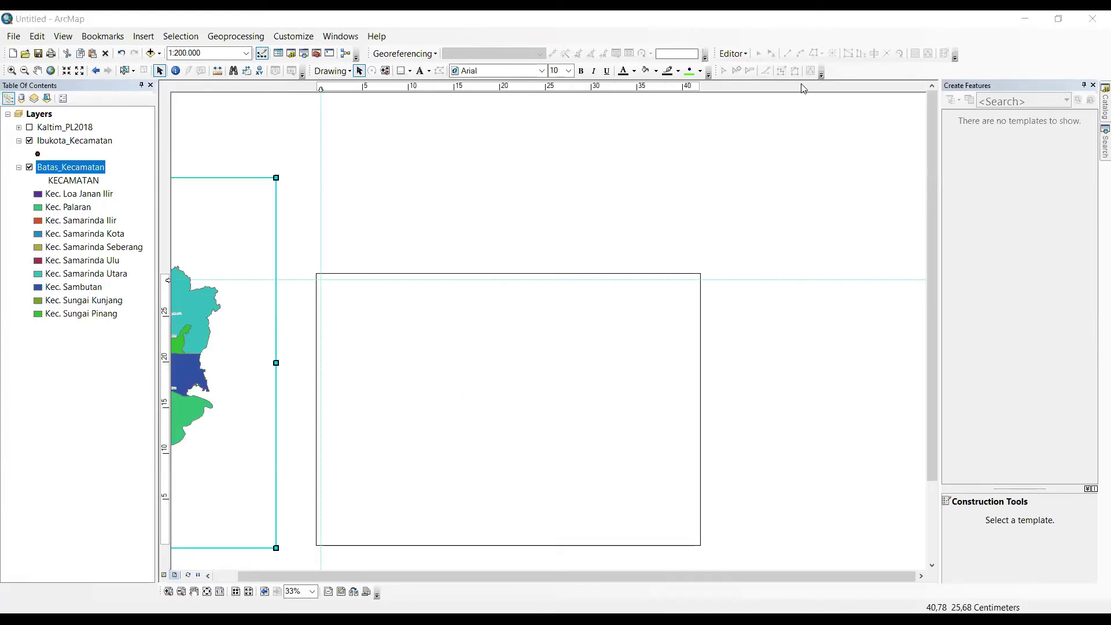
{"action": "scroll", "coordinate": [698, 343], "scroll_direction": "up", "scroll_amount": 5}
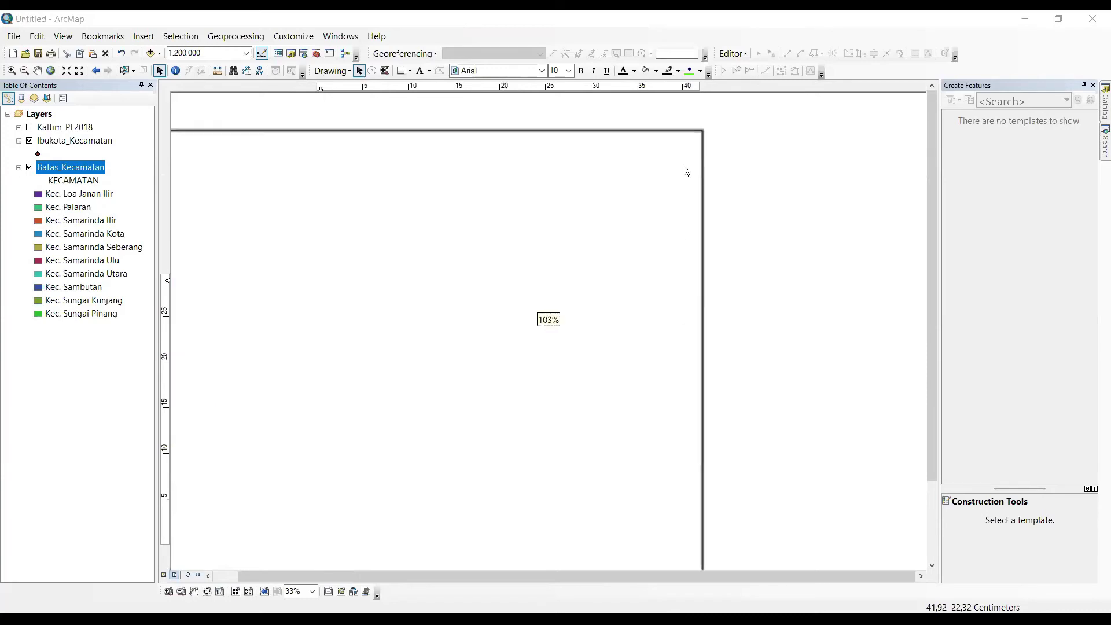
{"action": "left_click", "coordinate": [685, 87]}
{"action": "scroll", "coordinate": [278, 518], "scroll_direction": "down", "scroll_amount": 5}
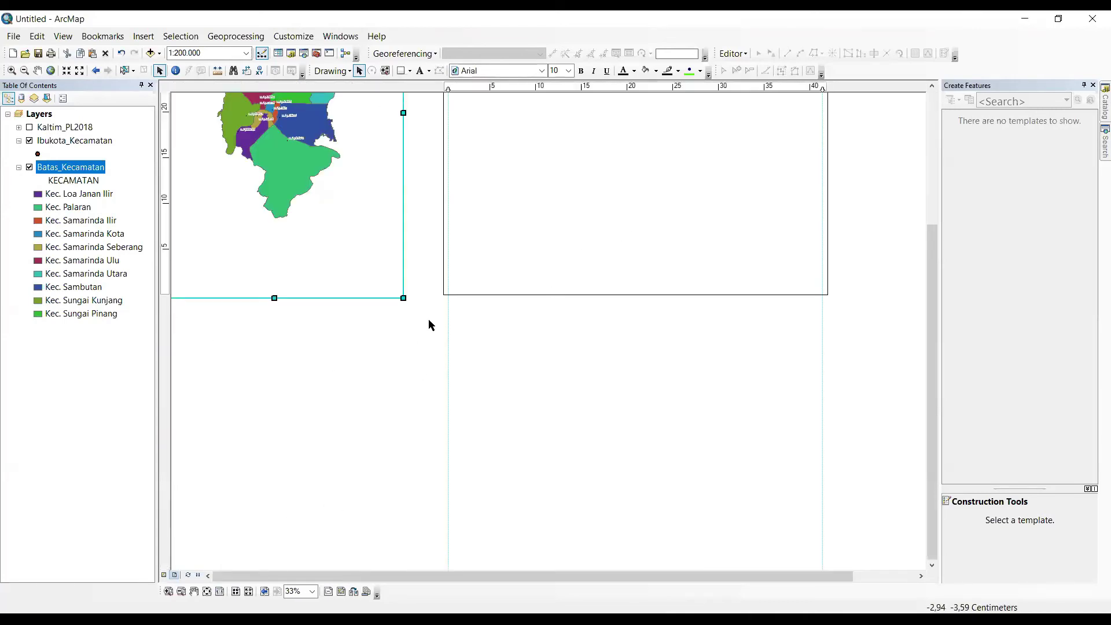
{"action": "scroll", "coordinate": [404, 377], "scroll_direction": "up", "scroll_amount": 5}
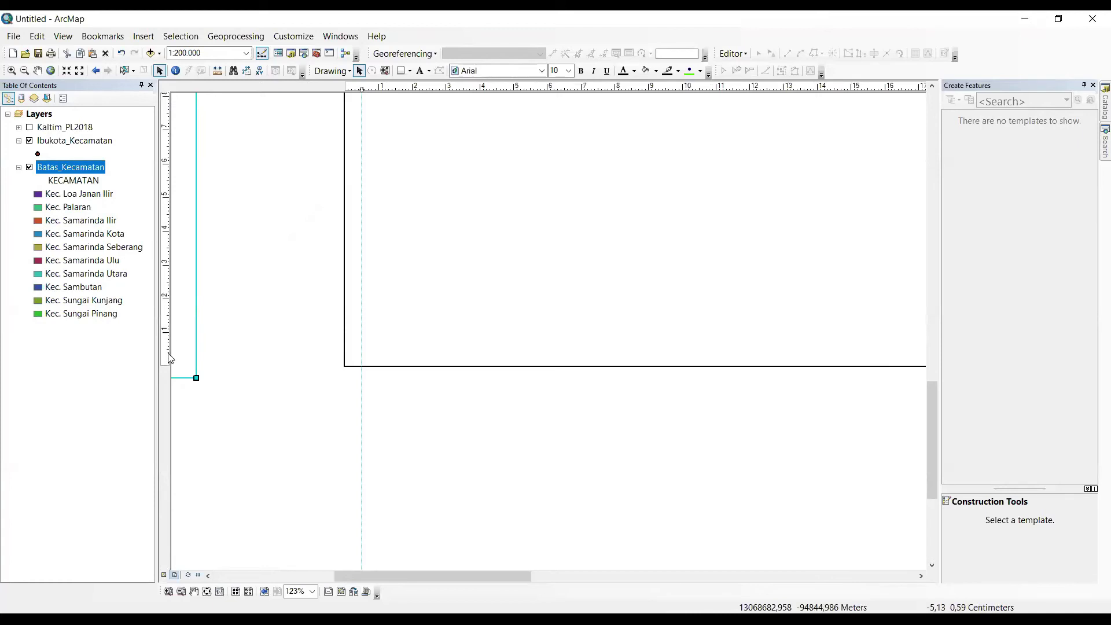
{"action": "left_click", "coordinate": [168, 350]}
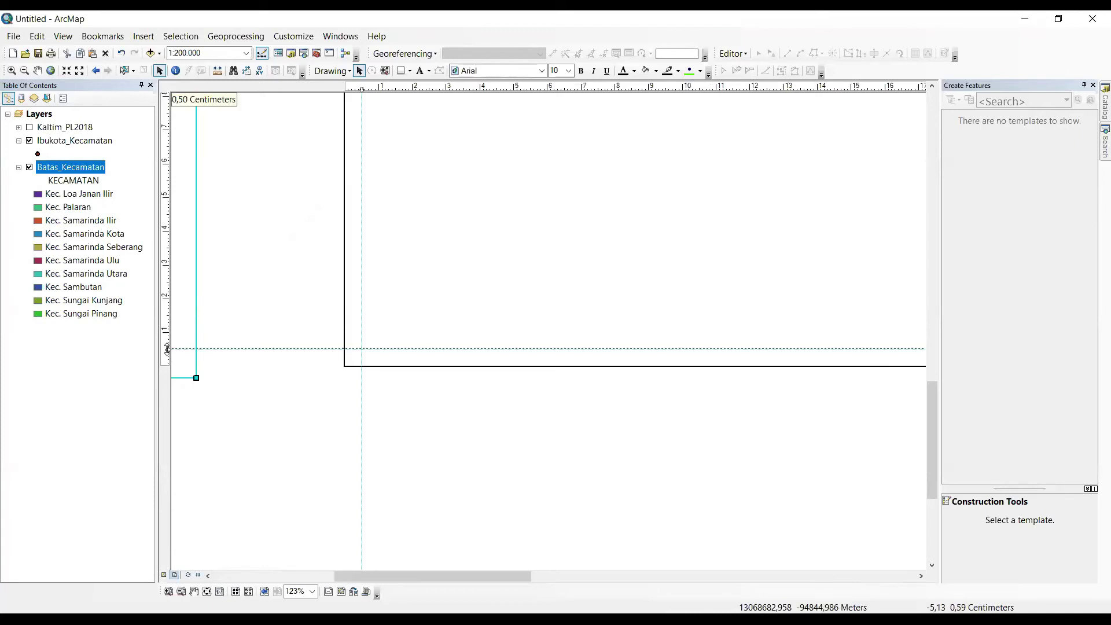
{"action": "left_click_drag", "start_coordinate": [167, 351], "coordinate": [512, 345]}
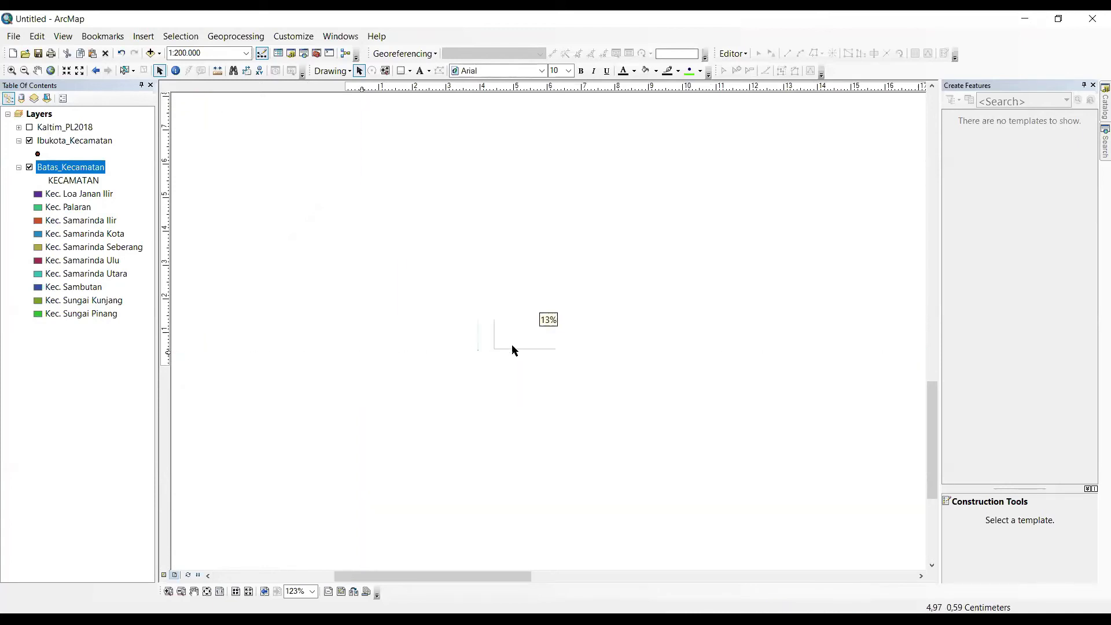
{"action": "scroll", "coordinate": [569, 375], "scroll_direction": "up", "scroll_amount": 3}
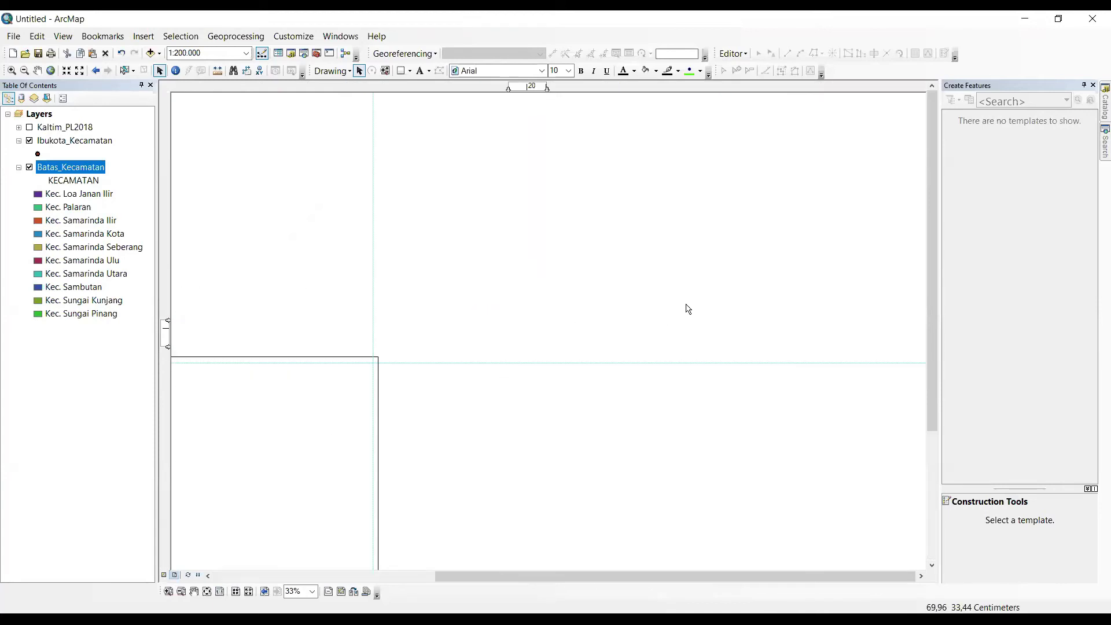
Draw a rectangle of about 40.9 by 28.6 cm on the page, following the four margin guides
{"action": "scroll", "coordinate": [606, 311], "scroll_direction": "up", "scroll_amount": 1}
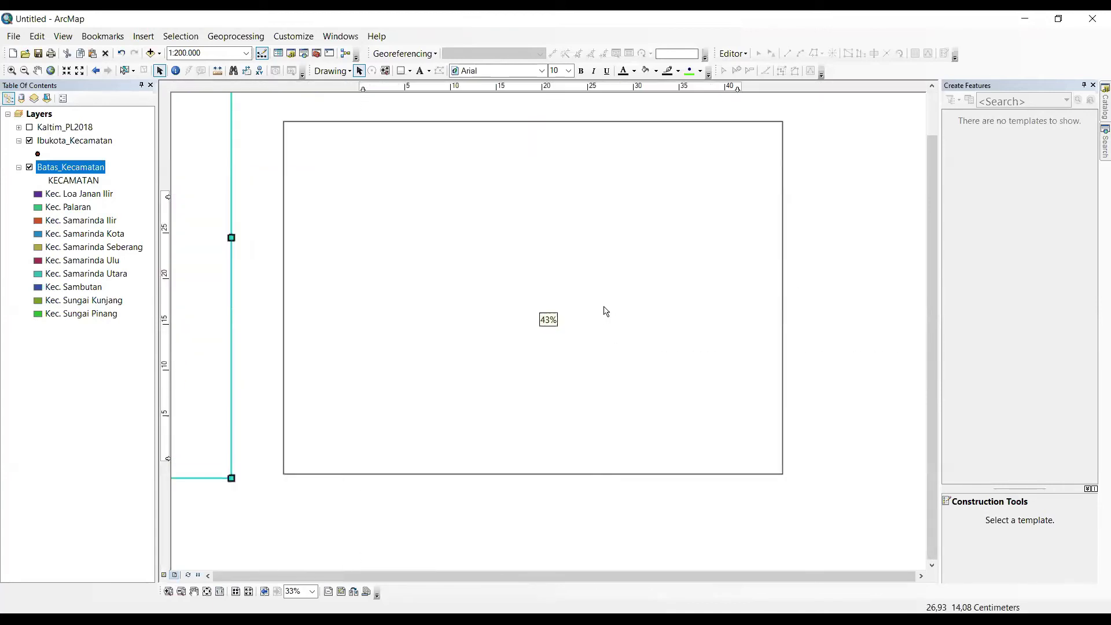
{"action": "left_click", "coordinate": [401, 70]}
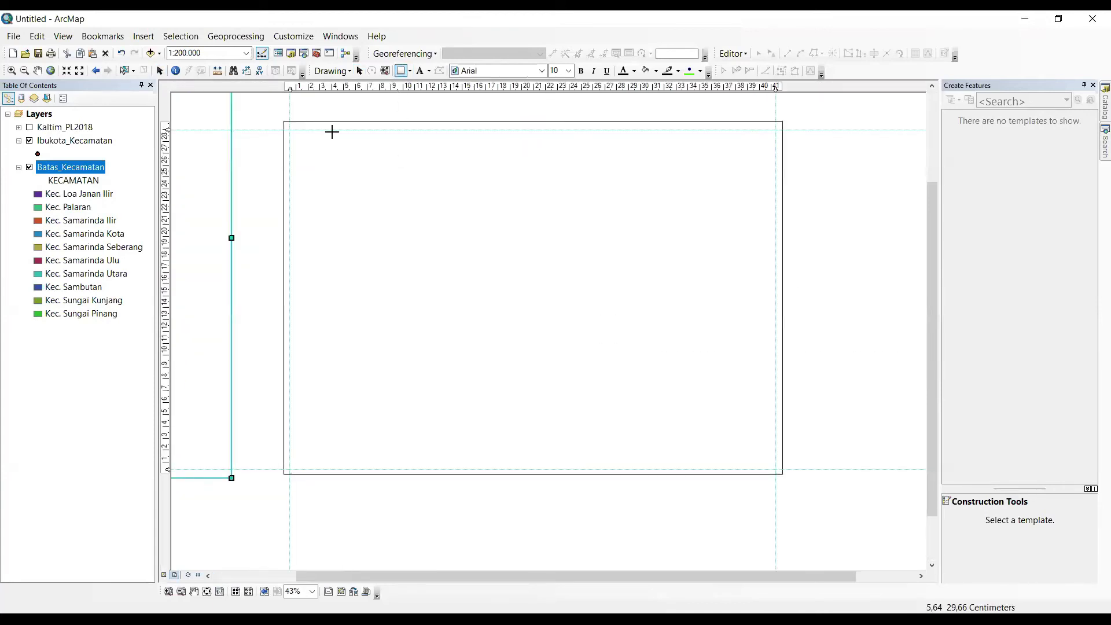
{"action": "left_click_drag", "start_coordinate": [291, 129], "coordinate": [774, 468]}
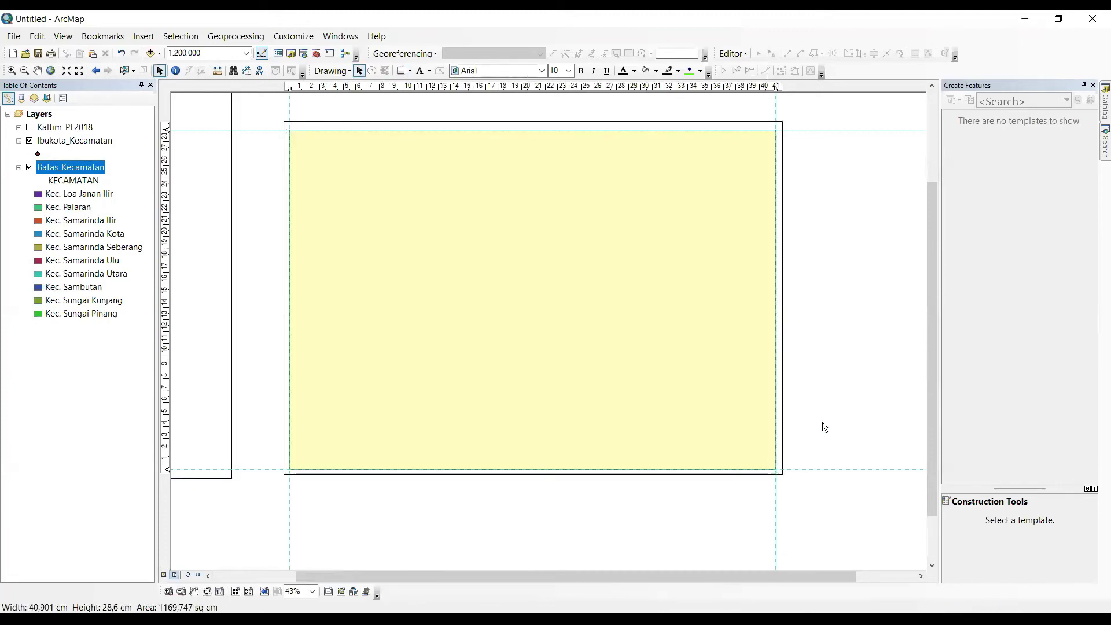
{"action": "double_click", "coordinate": [680, 295]}
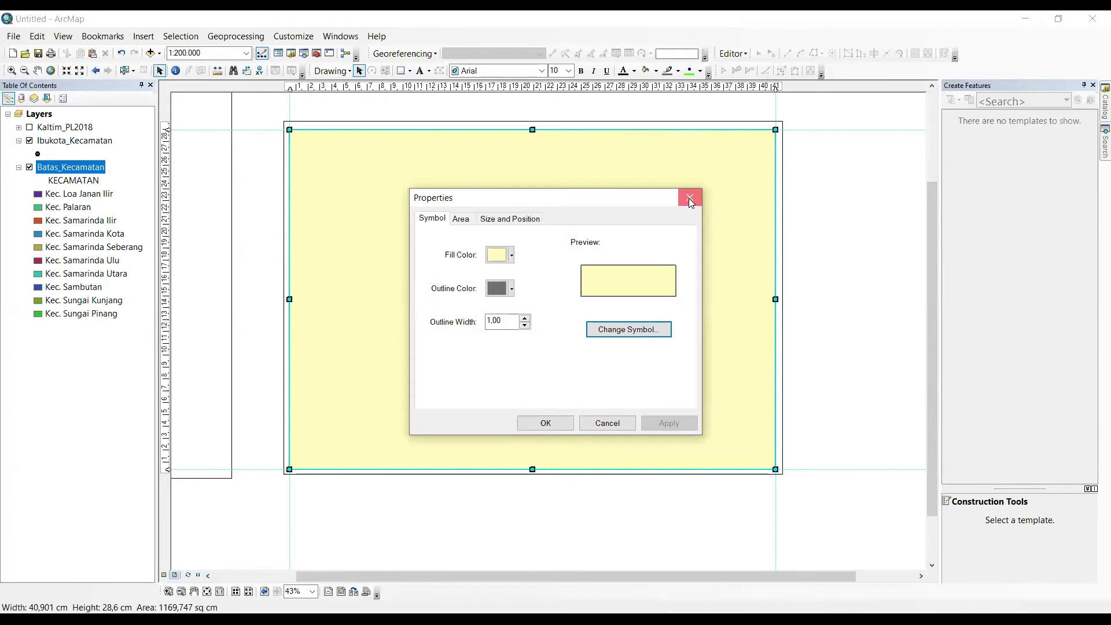
{"action": "left_click", "coordinate": [689, 197]}
{"action": "mouse_move", "coordinate": [775, 300]}
{"action": "left_mouse_down"}
{"action": "mouse_move", "coordinate": [751, 300]}
{"action": "mouse_move", "coordinate": [774, 307]}
{"action": "left_mouse_up"}
{"action": "left_click", "coordinate": [775, 300]}
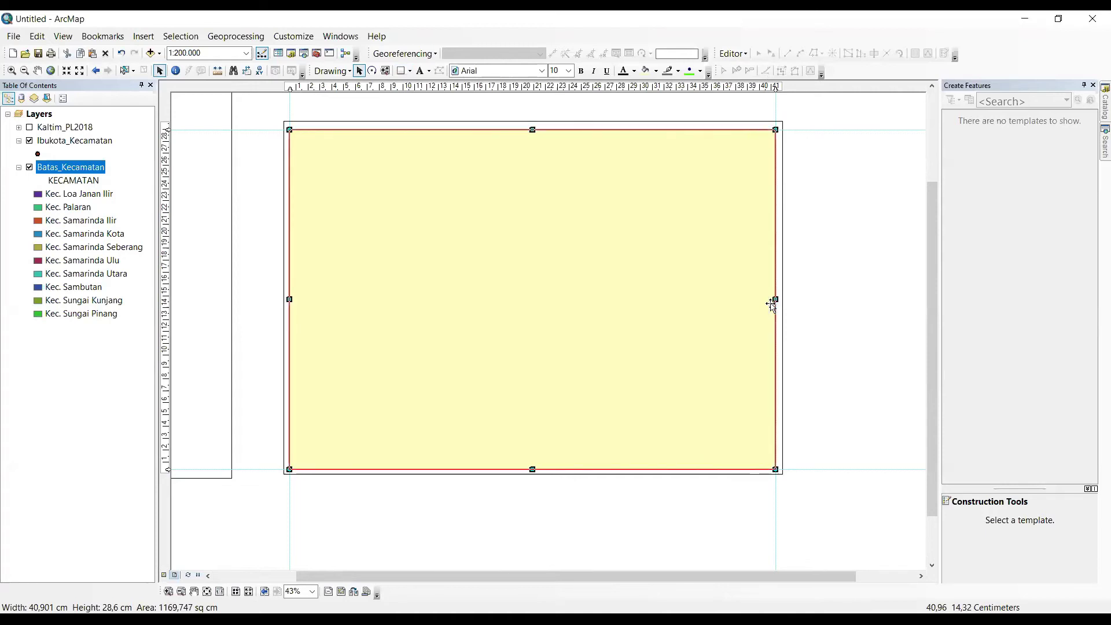
{"action": "left_click", "coordinate": [811, 315]}
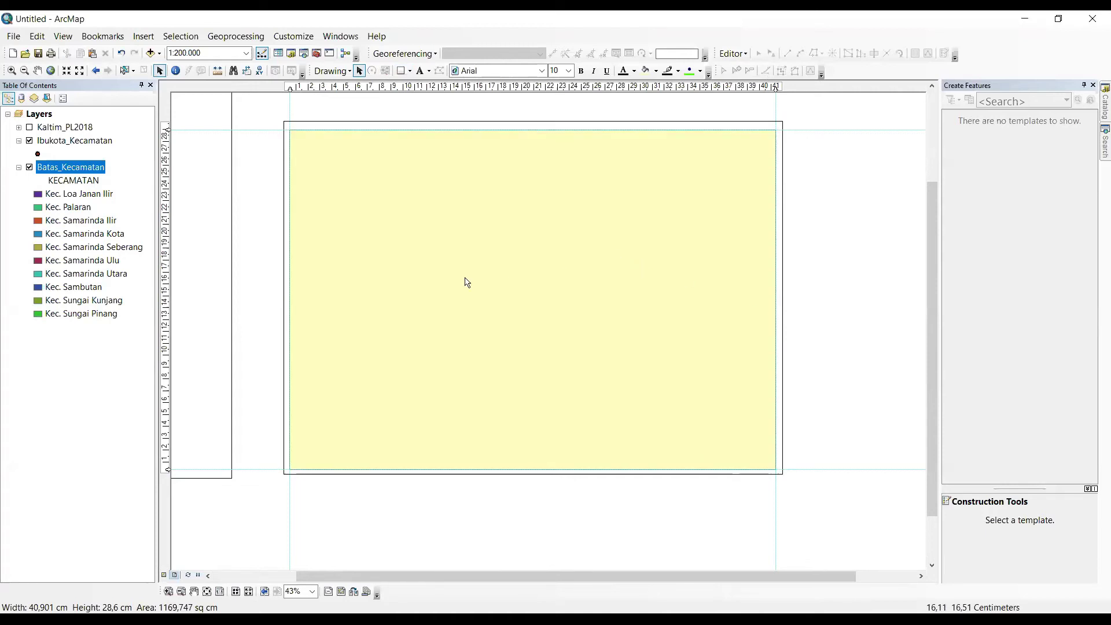
{"action": "left_click", "coordinate": [395, 230]}
{"action": "left_click", "coordinate": [846, 293]}
Open the properties of the margin rectangle and set its fill to No Color
{"action": "left_click", "coordinate": [446, 222]}
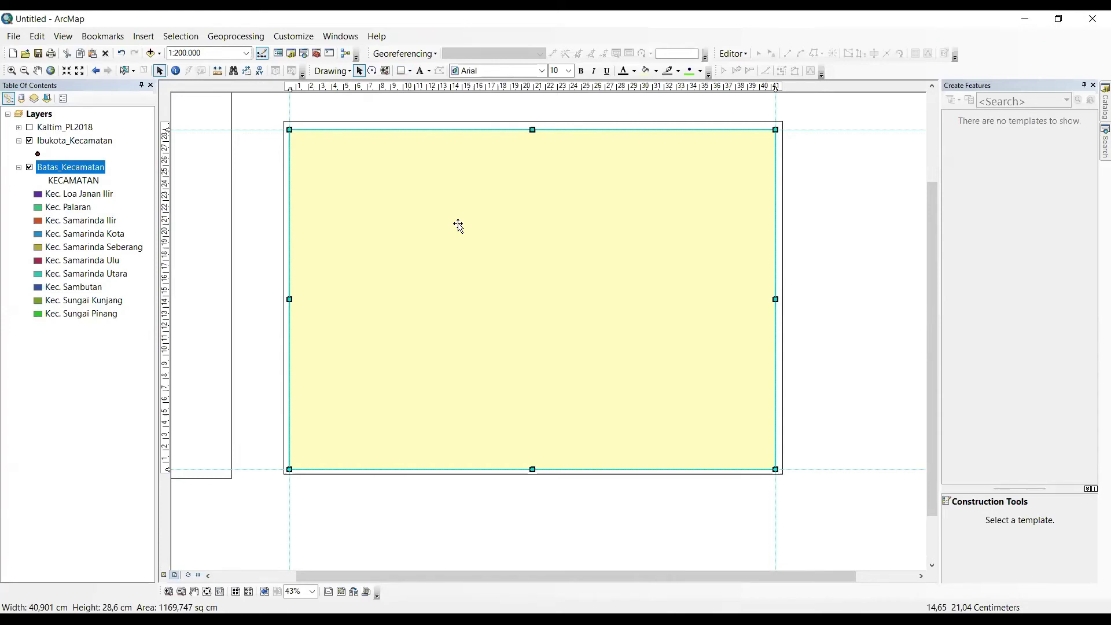
{"action": "right_click", "coordinate": [457, 225]}
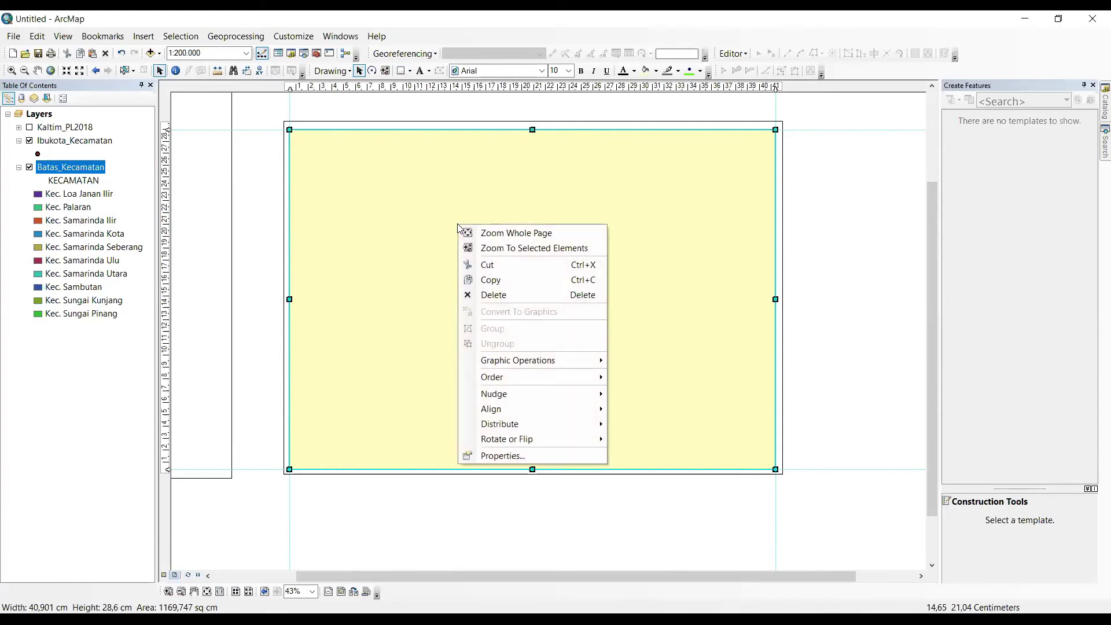
{"action": "left_click", "coordinate": [526, 457]}
{"action": "left_click", "coordinate": [499, 256]}
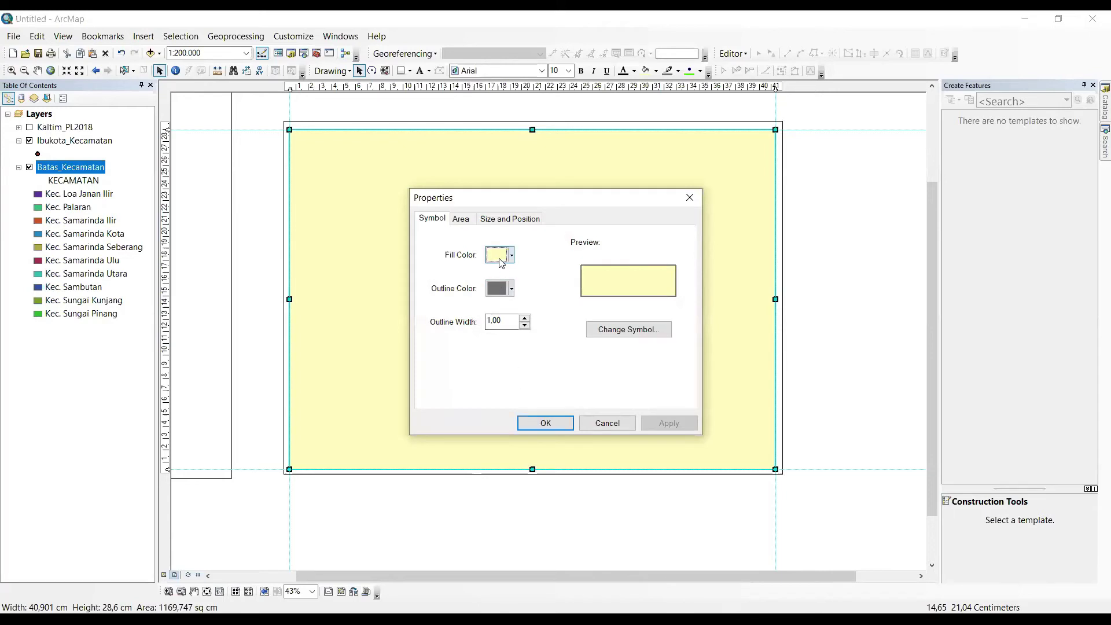
{"action": "left_click", "coordinate": [501, 262]}
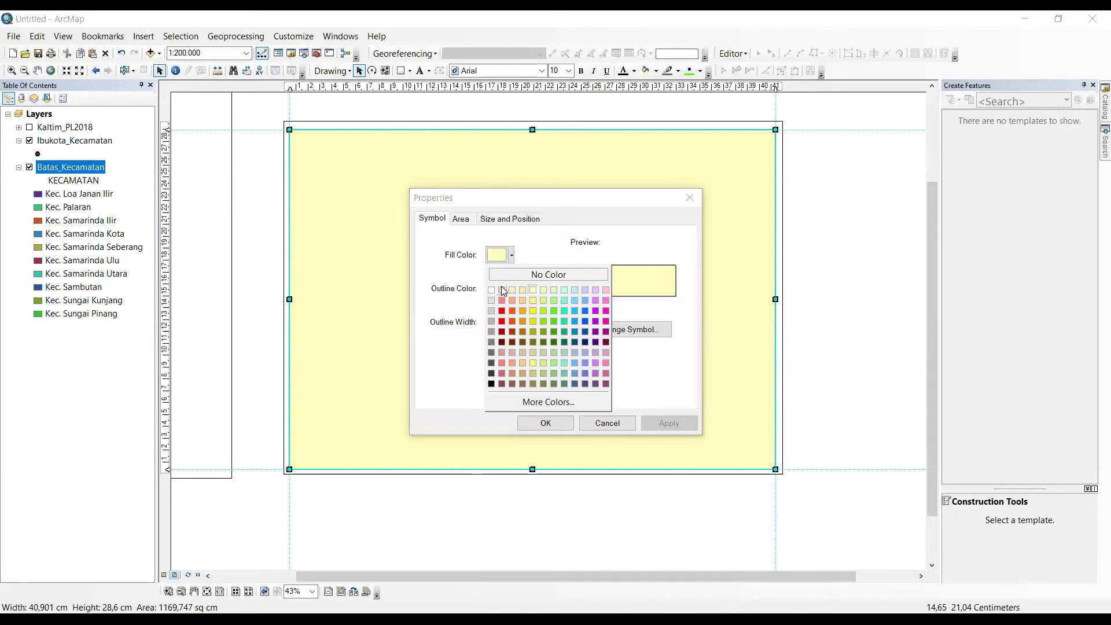
{"action": "left_click", "coordinate": [503, 275]}
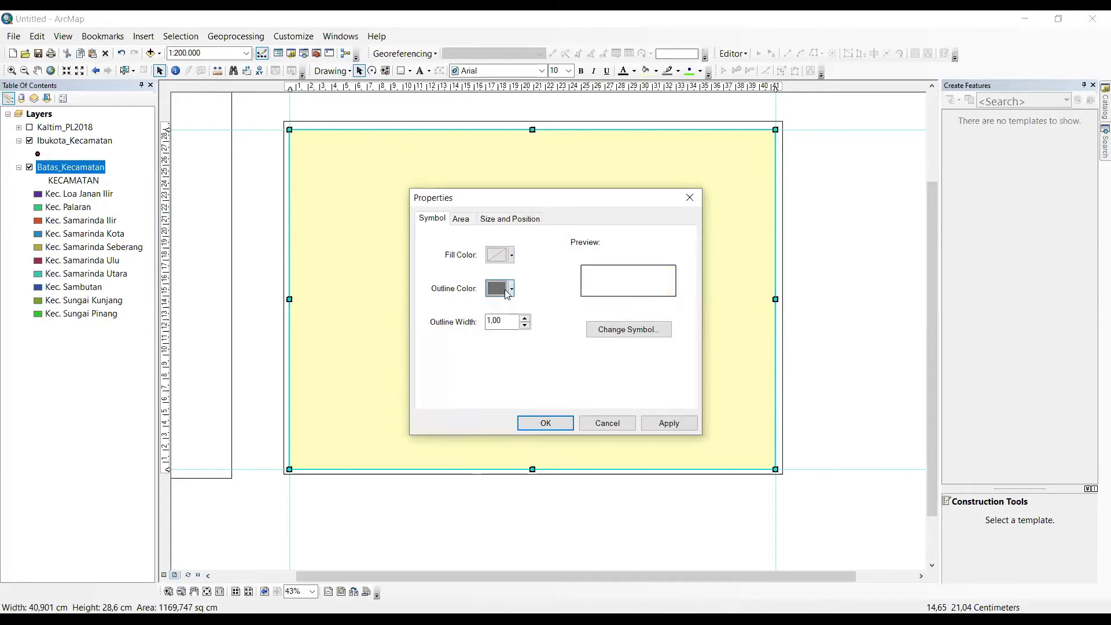
Give the margin rectangle a red outline with a width of 2 and apply the symbol changes
{"action": "left_click", "coordinate": [507, 294]}
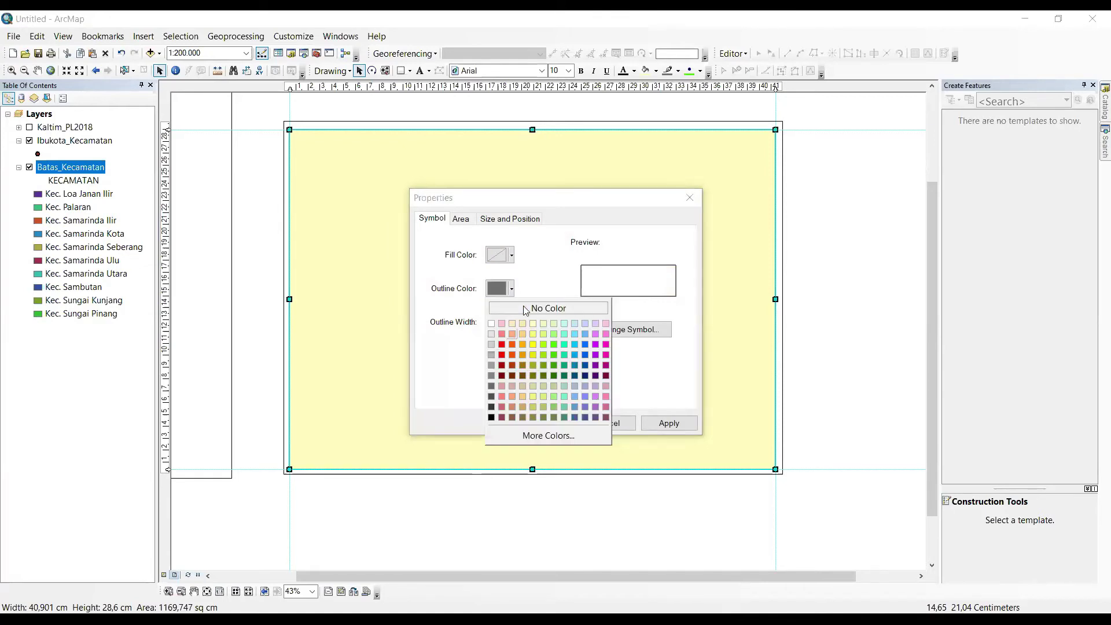
{"action": "left_click", "coordinate": [503, 289]}
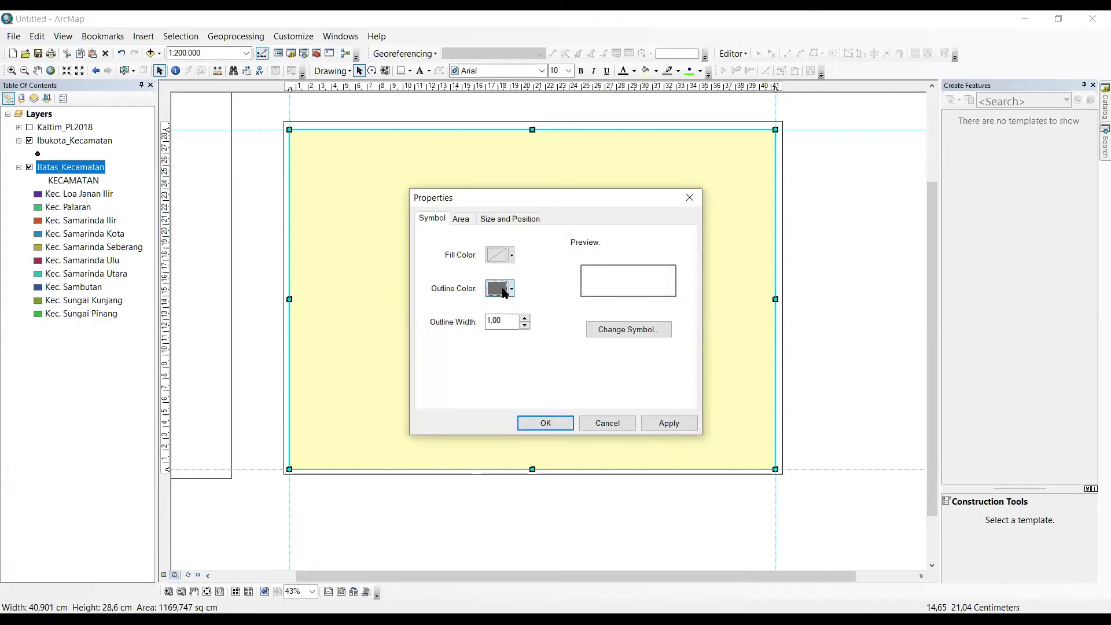
{"action": "left_click", "coordinate": [505, 292]}
{"action": "left_click", "coordinate": [501, 354]}
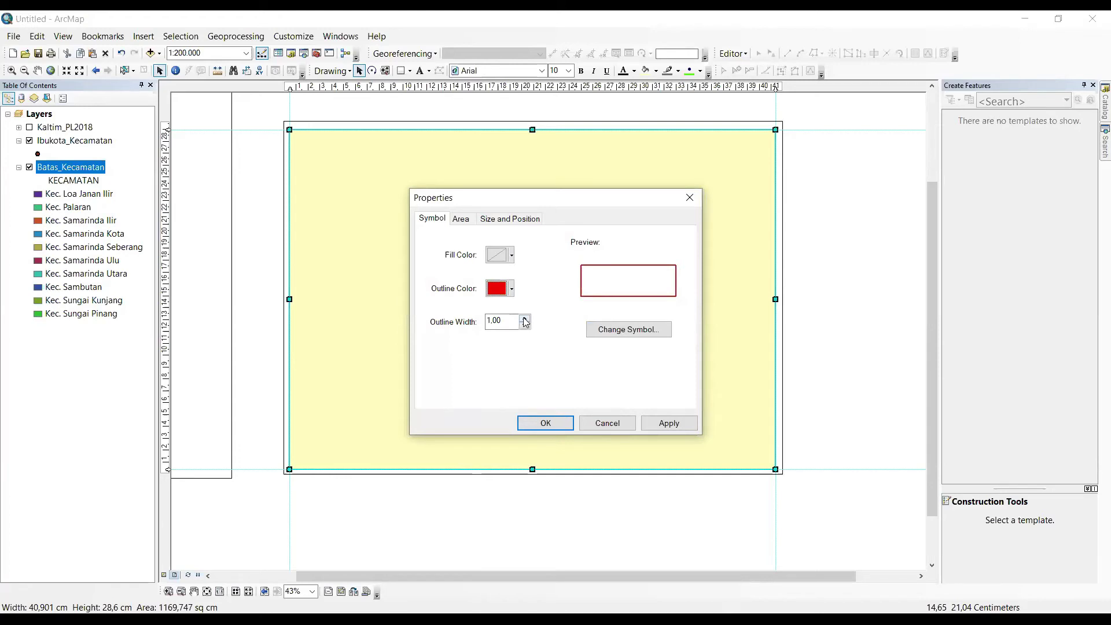
{"action": "left_click", "coordinate": [525, 320]}
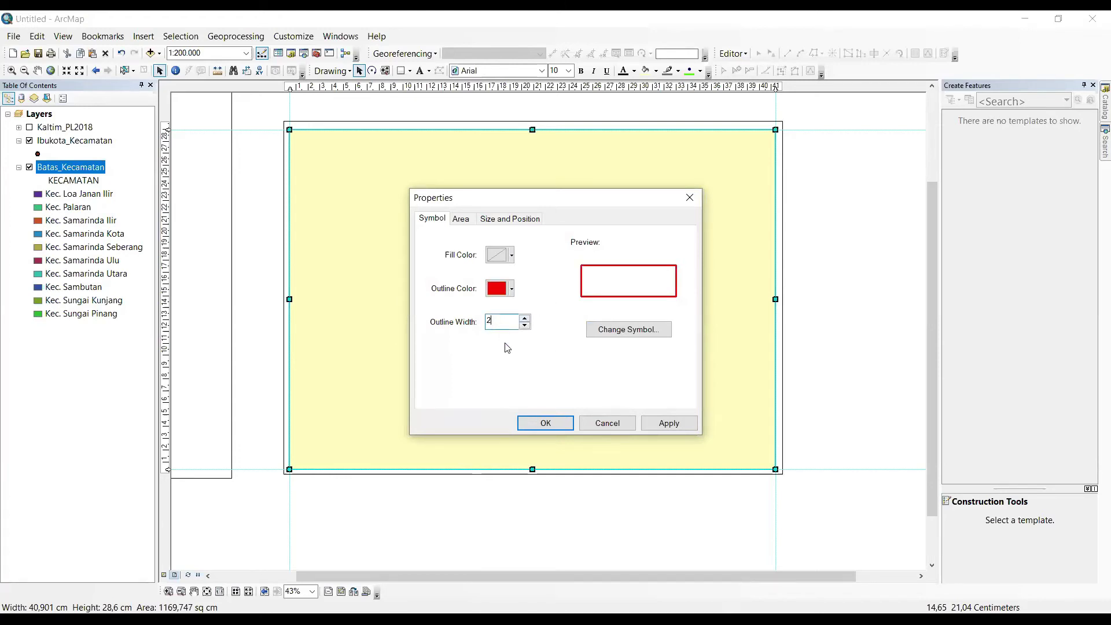
{"action": "left_click", "coordinate": [537, 425]}
{"action": "left_click", "coordinate": [821, 355]}
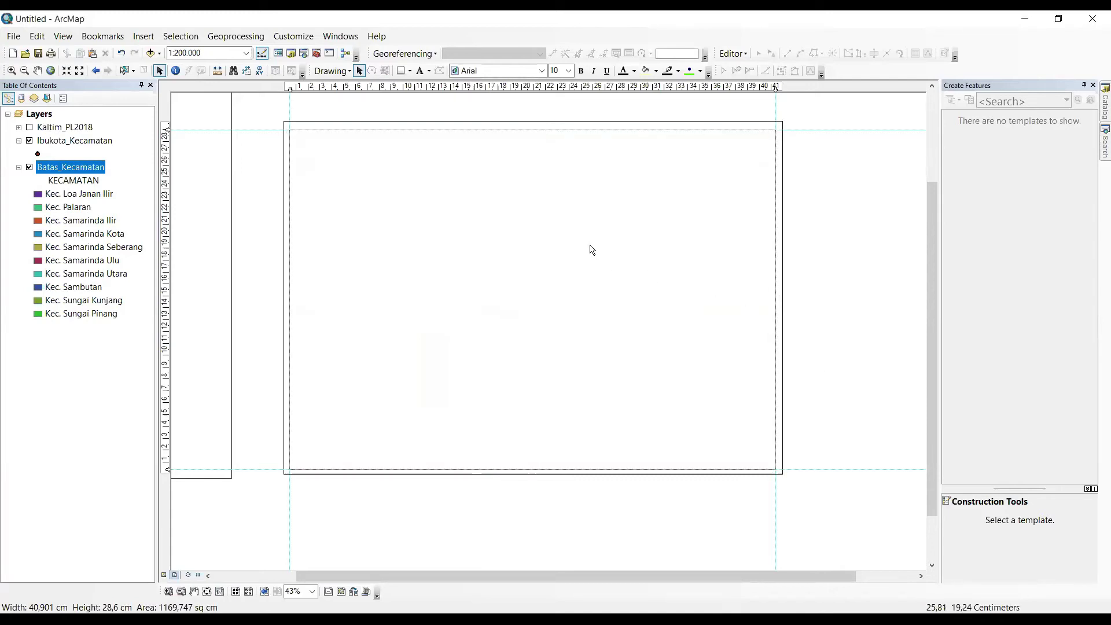
Add guides about 1 cm inside the red border's left, right and bottom edges
{"action": "scroll", "coordinate": [302, 149], "scroll_direction": "up", "scroll_amount": 3}
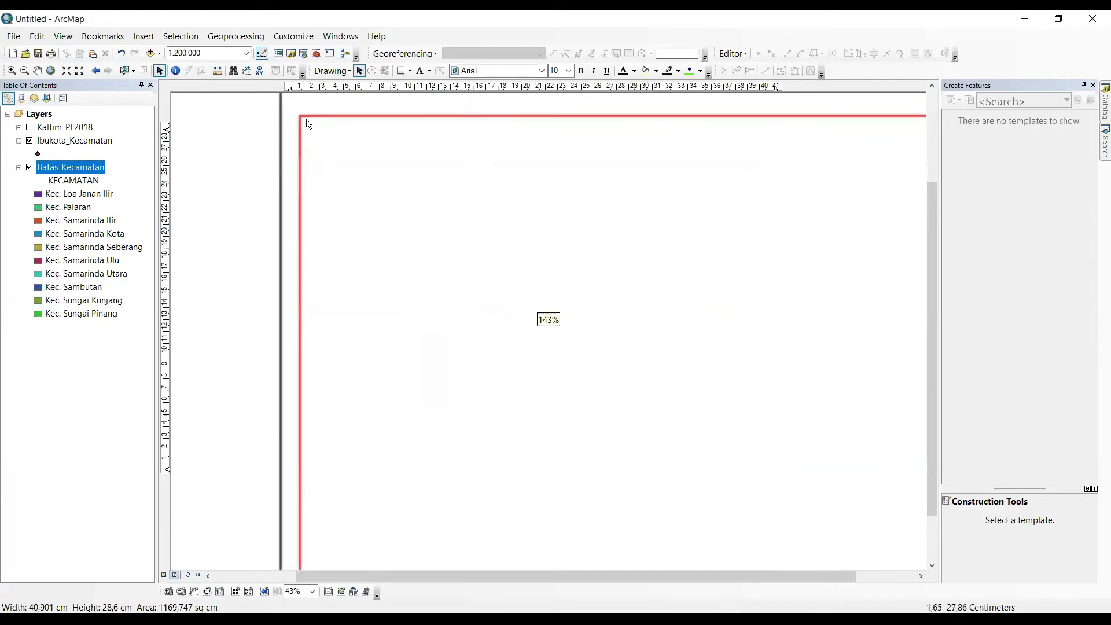
{"action": "scroll", "coordinate": [216, 297], "scroll_direction": "down", "scroll_amount": 2}
{"action": "scroll", "coordinate": [429, 399], "scroll_direction": "down", "scroll_amount": 2}
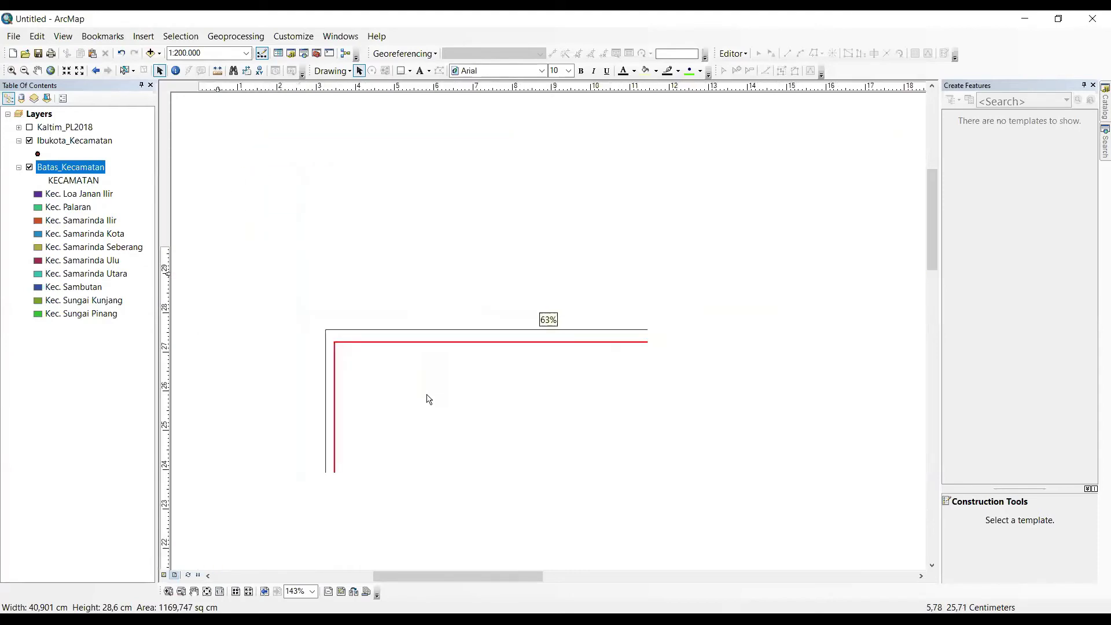
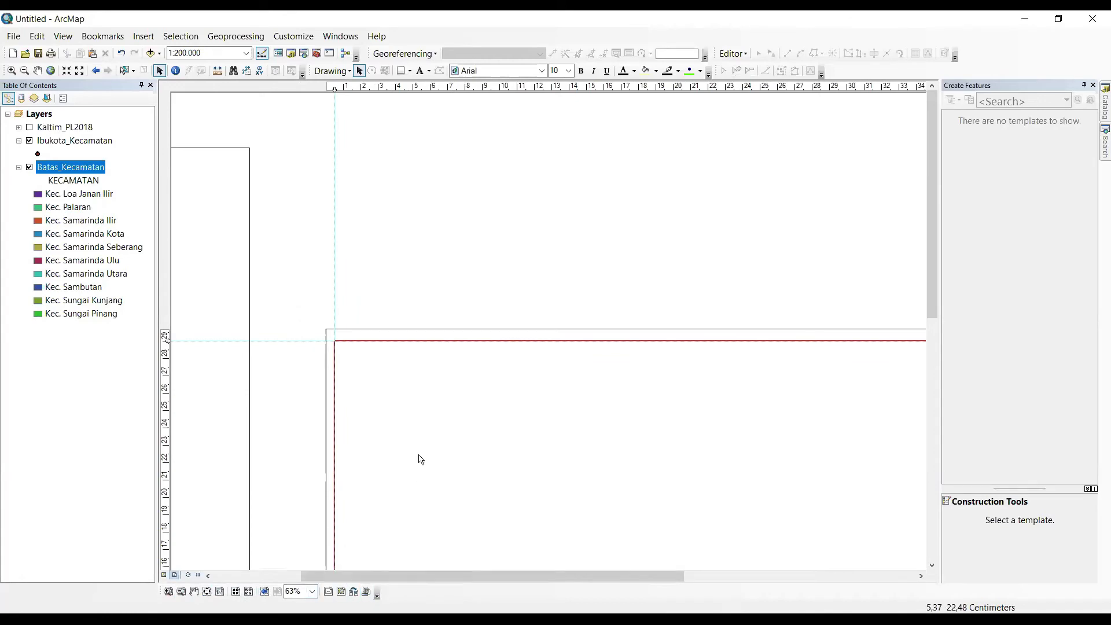
{"action": "left_click_drag", "start_coordinate": [528, 479], "coordinate": [380, 303]}
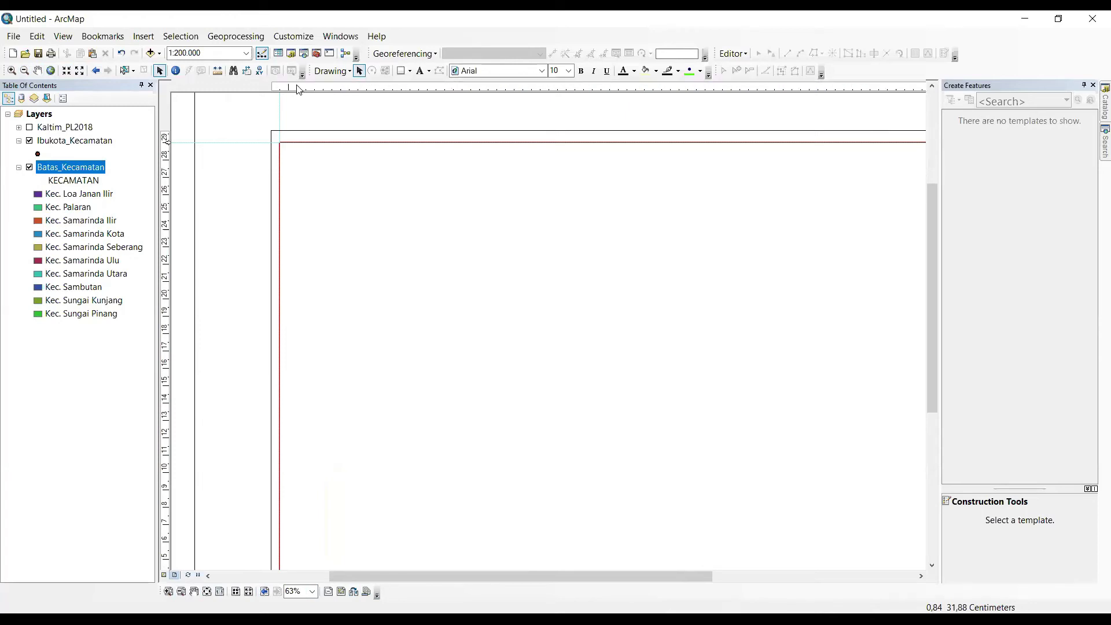
{"action": "scroll", "coordinate": [684, 320], "scroll_direction": "right", "scroll_amount": 5}
{"action": "scroll", "coordinate": [684, 320], "scroll_direction": "down", "scroll_amount": 3}
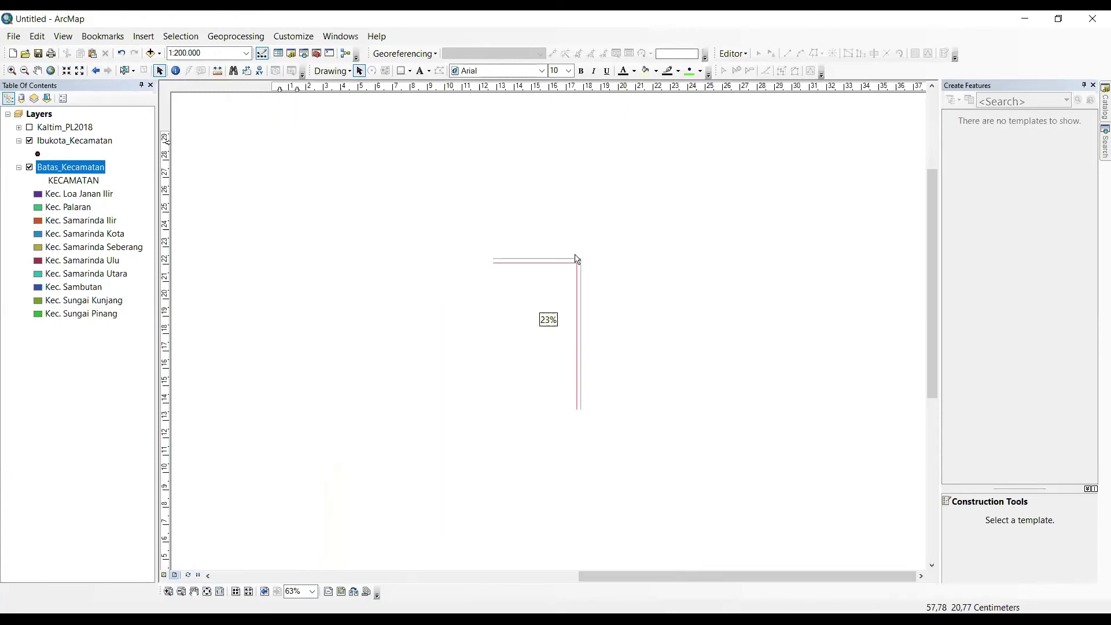
{"action": "scroll", "coordinate": [567, 288], "scroll_direction": "up", "scroll_amount": 2}
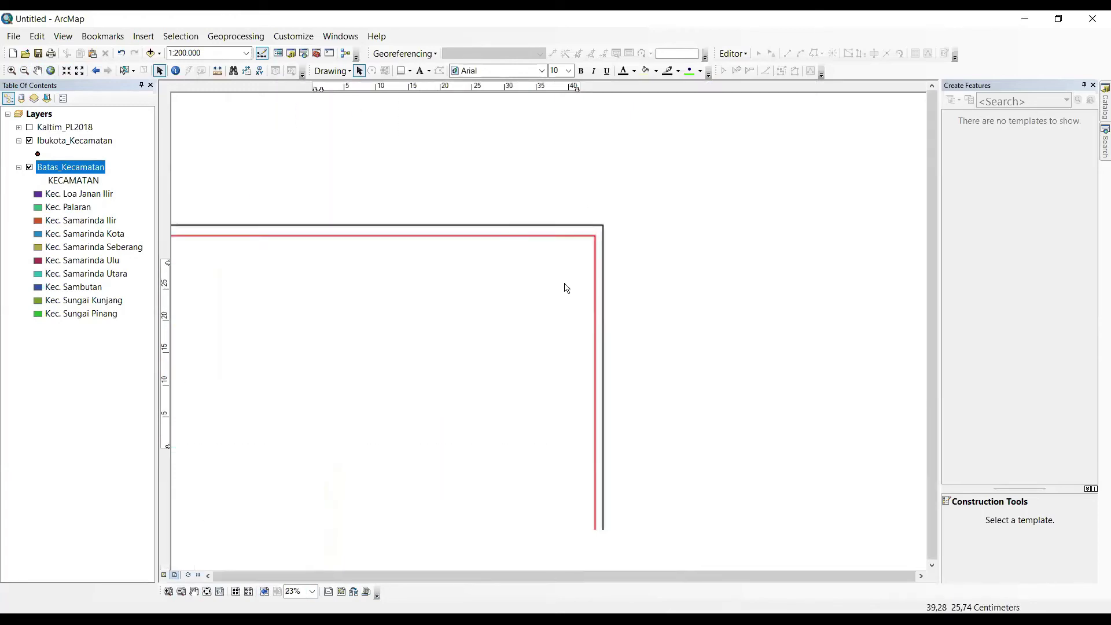
{"action": "left_click", "coordinate": [586, 88]}
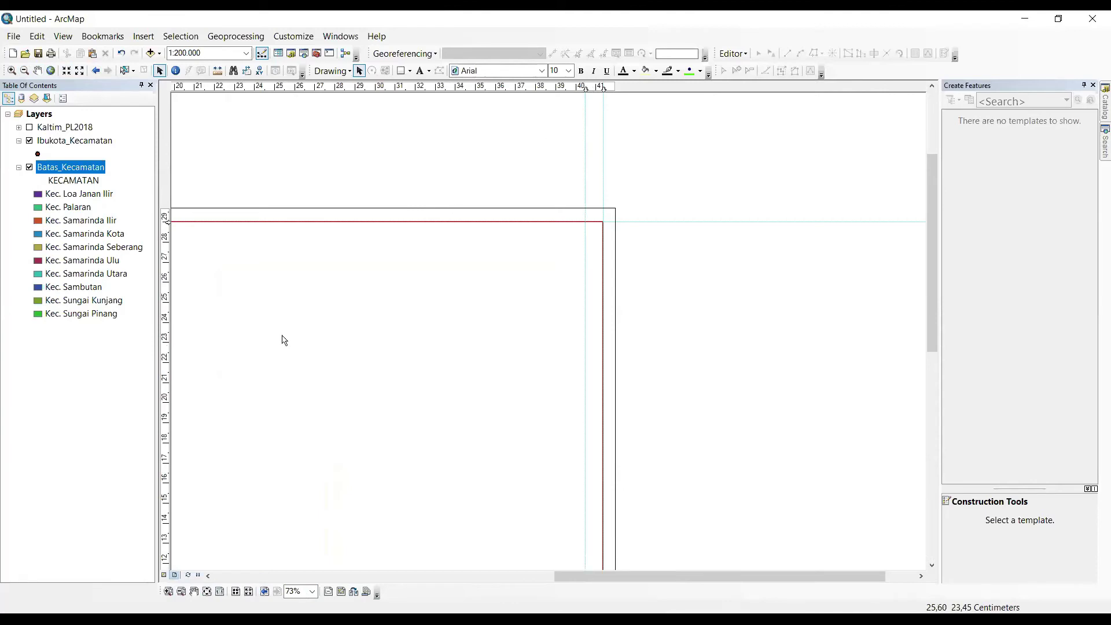
{"action": "left_click_drag", "start_coordinate": [238, 503], "coordinate": [603, 330]}
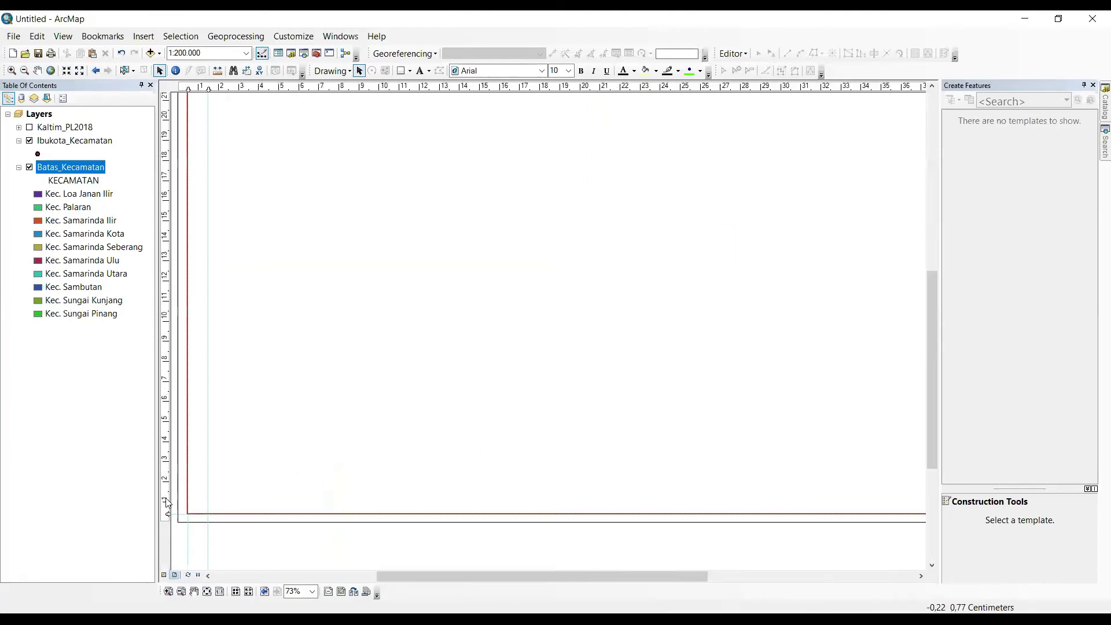
Move the data frame onto the page against the inner left guide and raise its bottom edge to the inner bottom guide
{"action": "scroll", "coordinate": [483, 434], "scroll_direction": "up", "scroll_amount": 5}
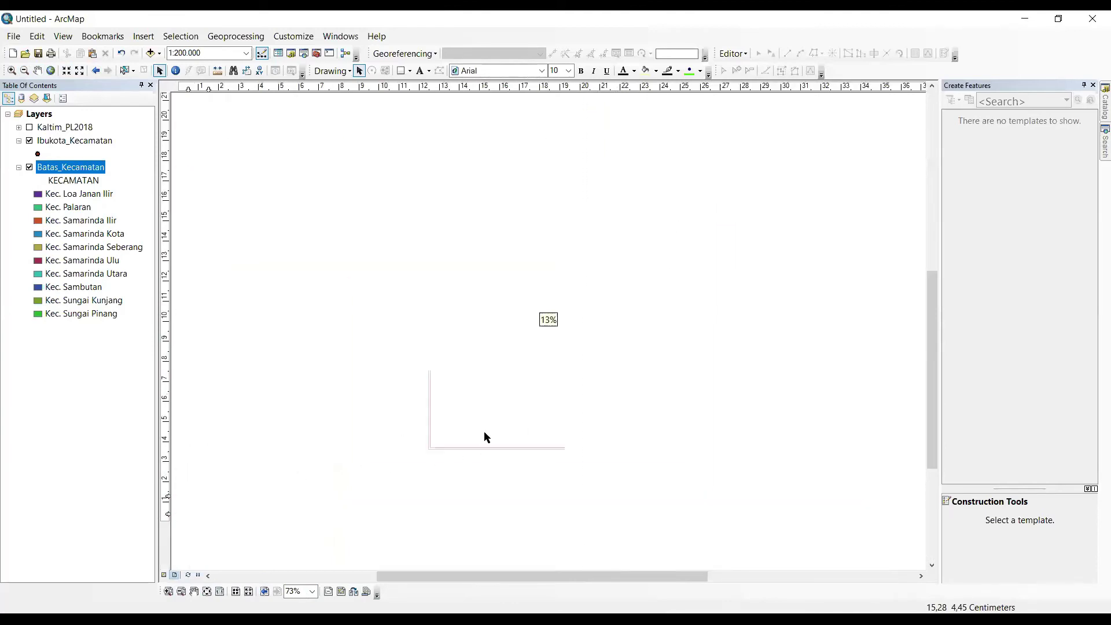
{"action": "scroll", "coordinate": [523, 404], "scroll_direction": "down", "scroll_amount": 3}
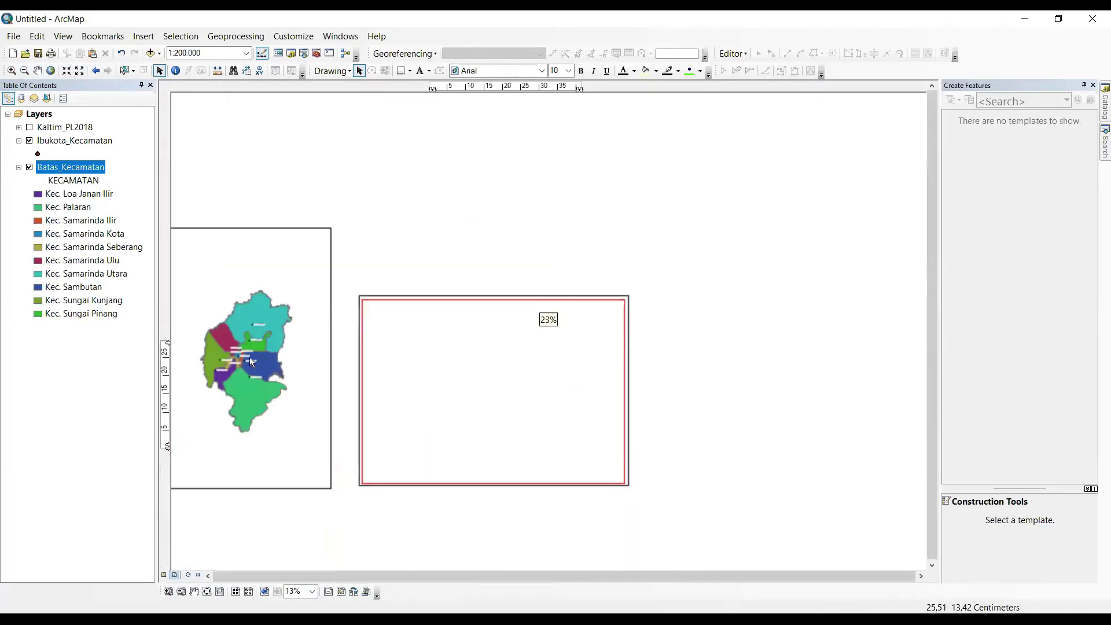
{"action": "left_click_drag", "start_coordinate": [253, 362], "coordinate": [475, 422]}
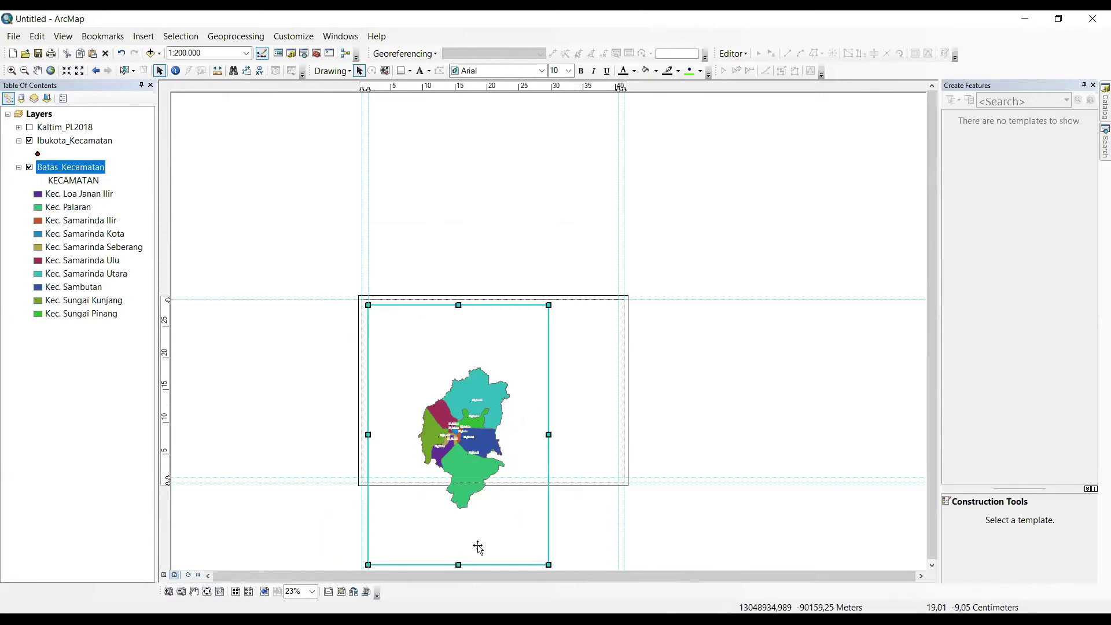
{"action": "left_click_drag", "start_coordinate": [458, 565], "coordinate": [456, 477]}
{"action": "scroll", "coordinate": [456, 433], "scroll_direction": "up", "scroll_amount": 4}
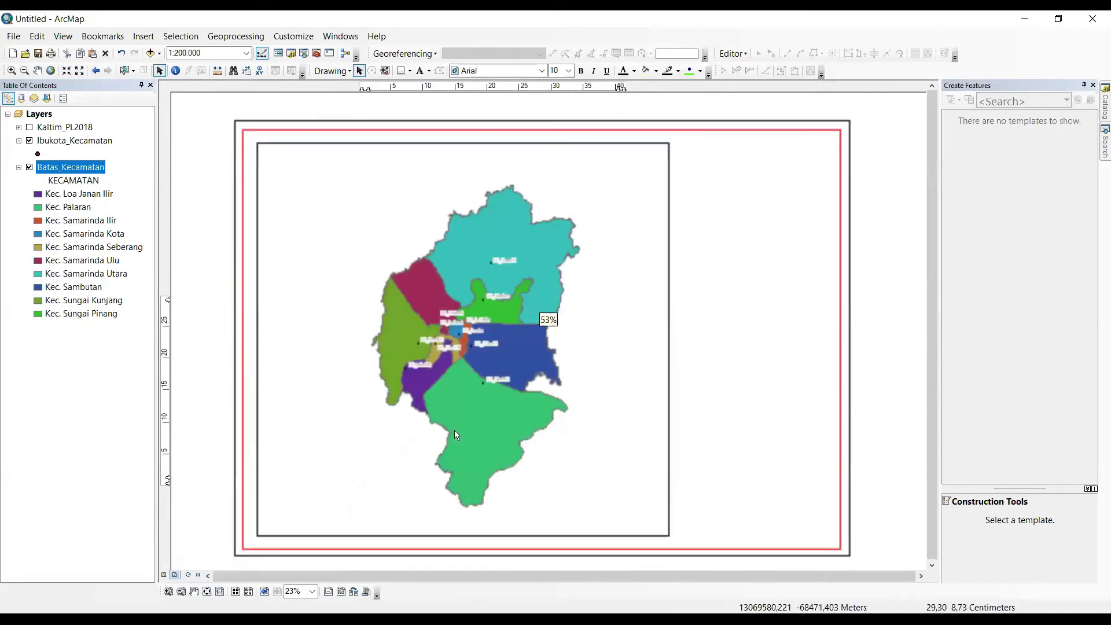
{"action": "left_click", "coordinate": [452, 268]}
{"action": "double_click", "coordinate": [611, 426]}
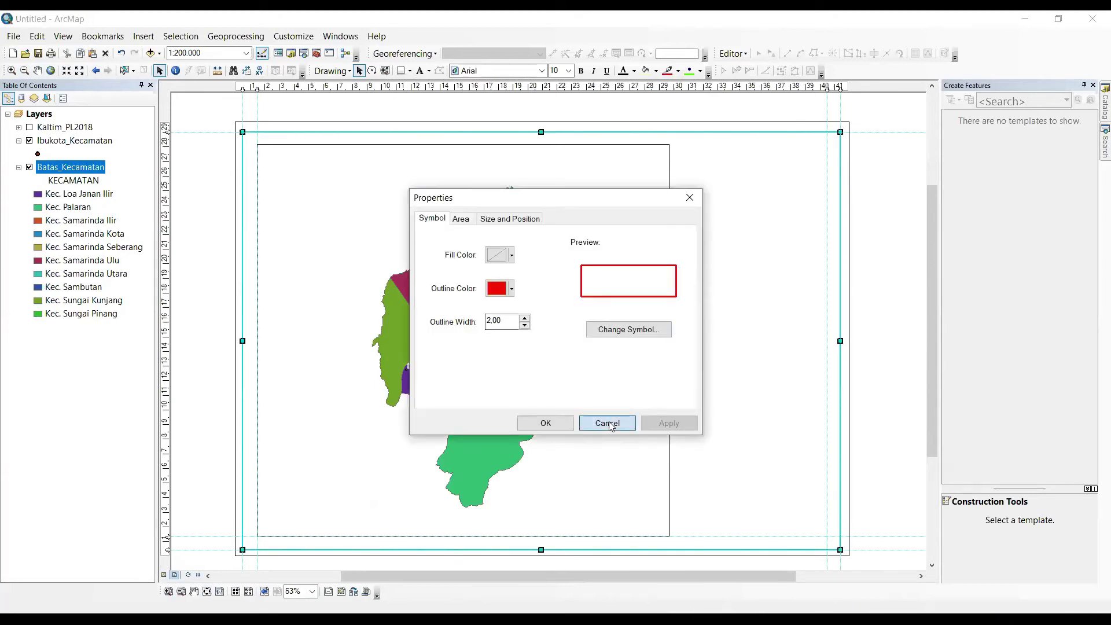
{"action": "left_click", "coordinate": [607, 423]}
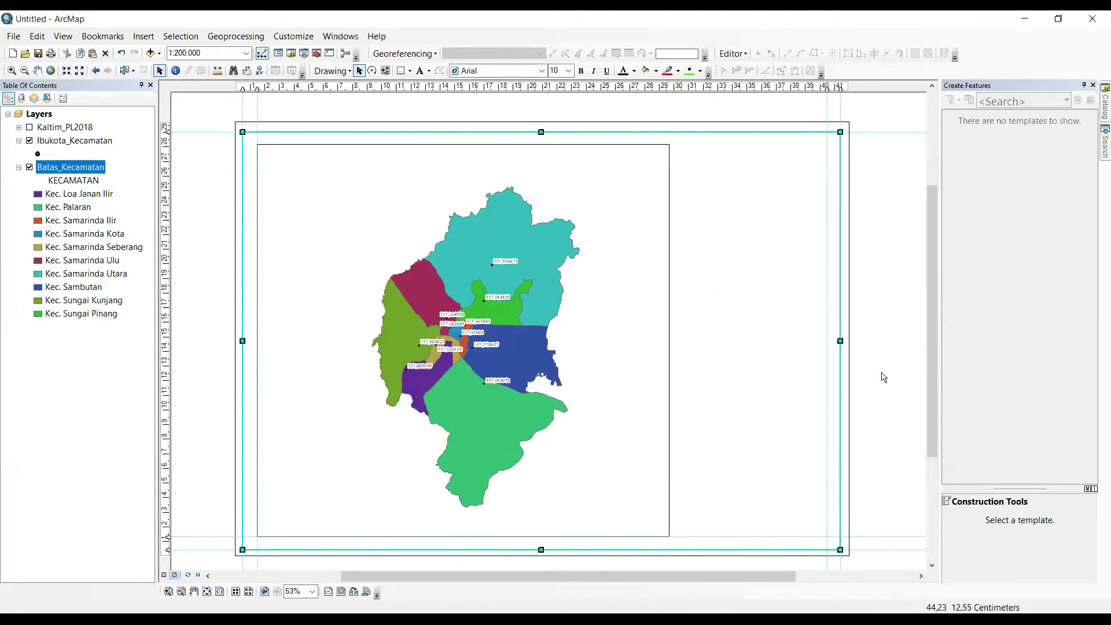
{"action": "left_click", "coordinate": [587, 389]}
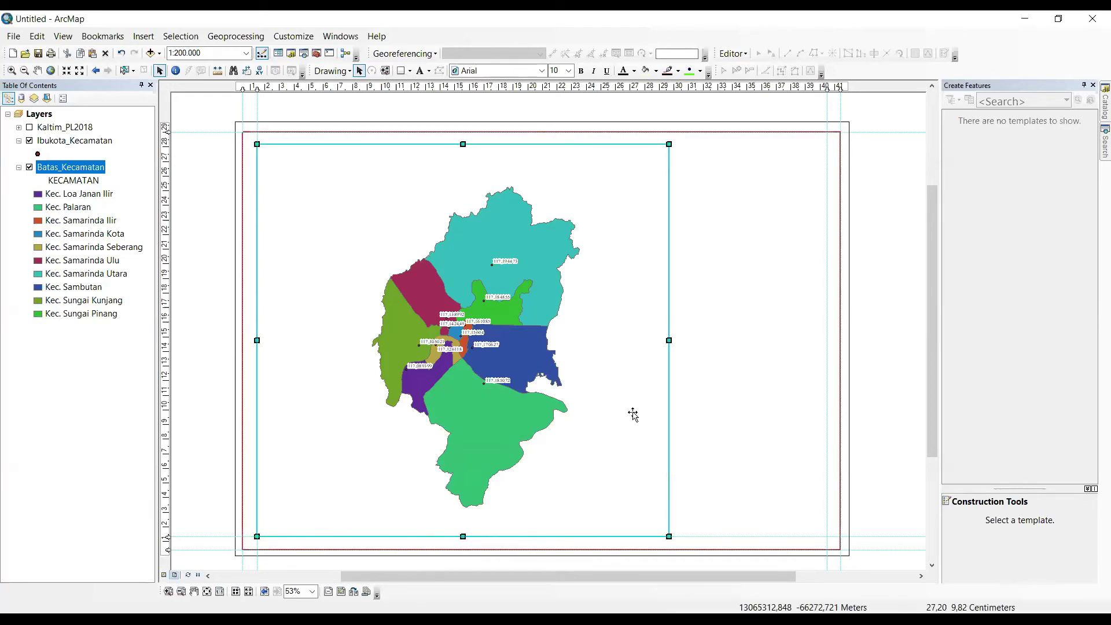
{"action": "left_click", "coordinate": [880, 352]}
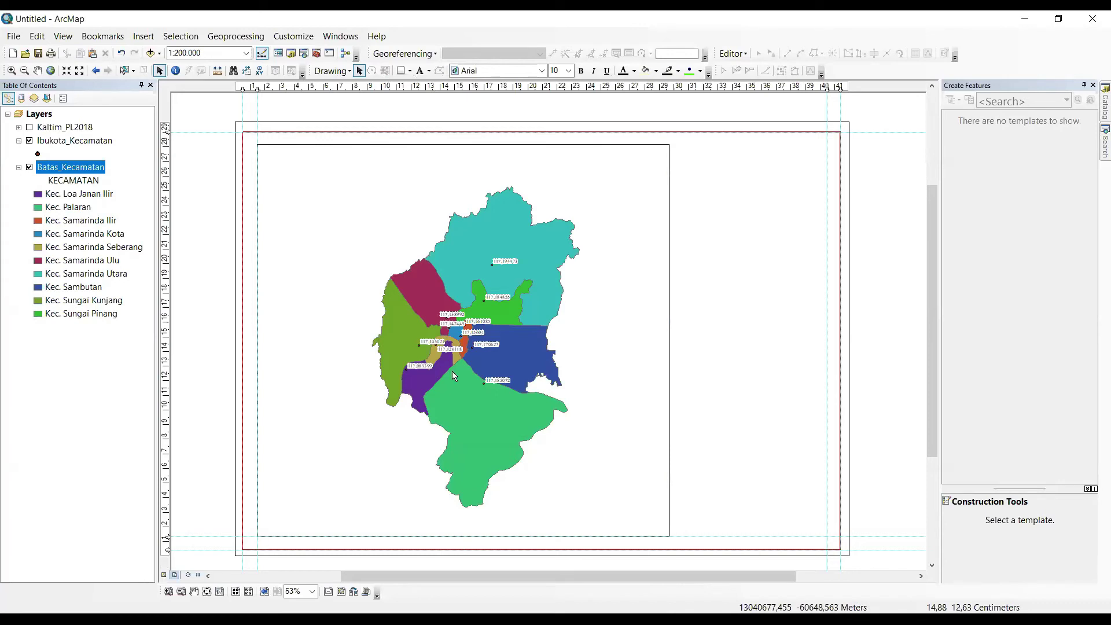
{"action": "left_click", "coordinate": [432, 346]}
{"action": "left_click", "coordinate": [432, 346]}
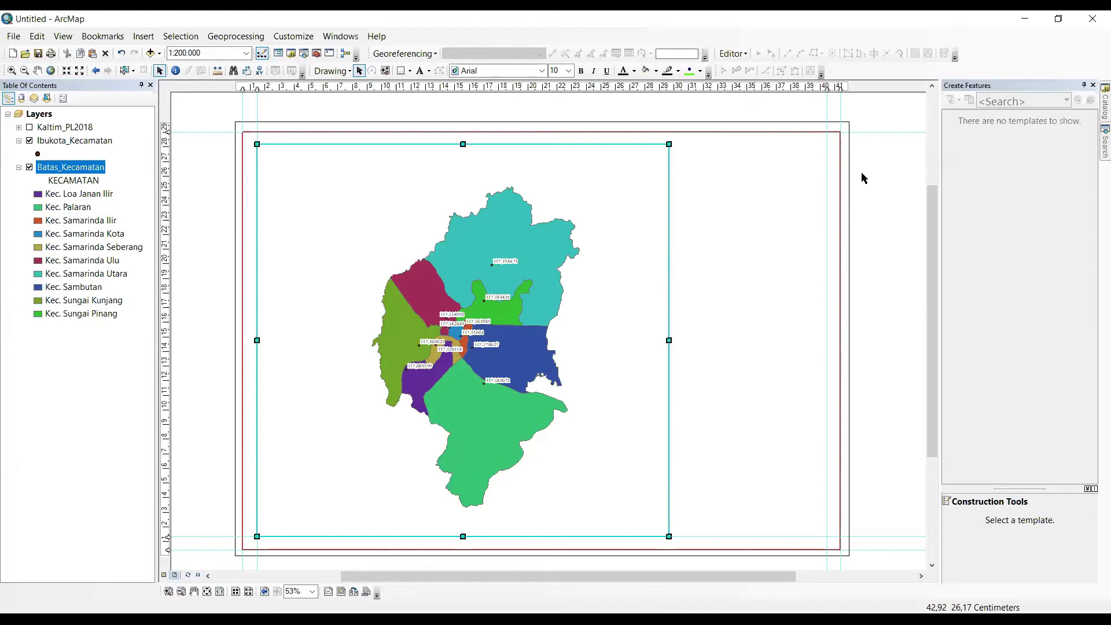
{"action": "left_click", "coordinate": [305, 110]}
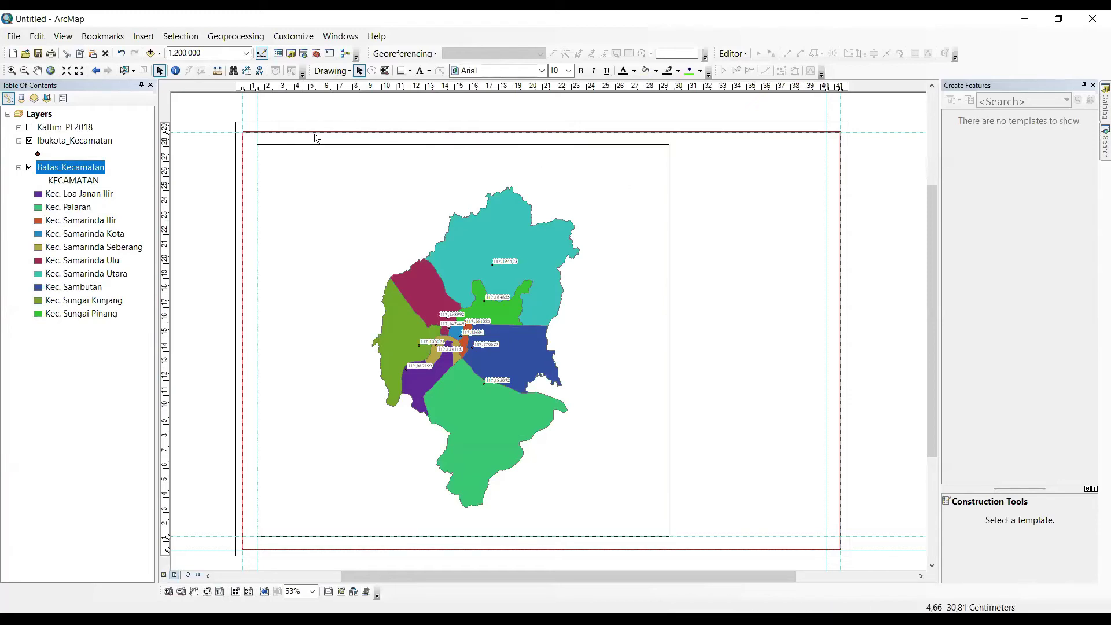
{"action": "left_click", "coordinate": [415, 284]}
{"action": "left_click", "coordinate": [414, 284]}
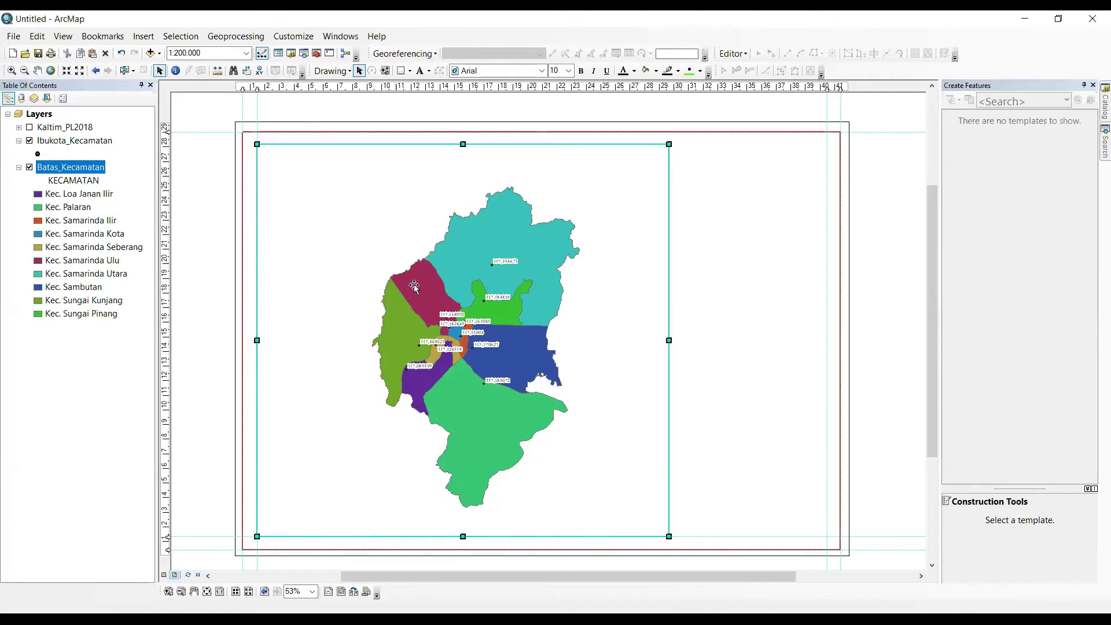
Reposition the district map in the main data frame and enlarge it to fill the frame's height, at a scale of about 1:160.767
{"action": "left_click", "coordinate": [37, 70]}
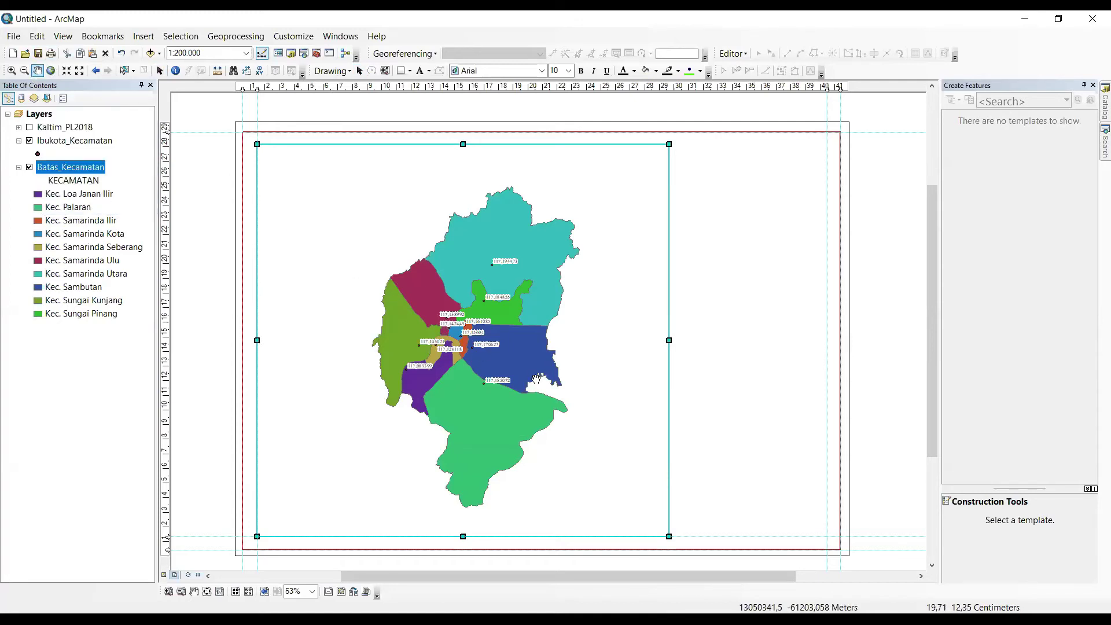
{"action": "left_click_drag", "start_coordinate": [525, 380], "coordinate": [473, 395]}
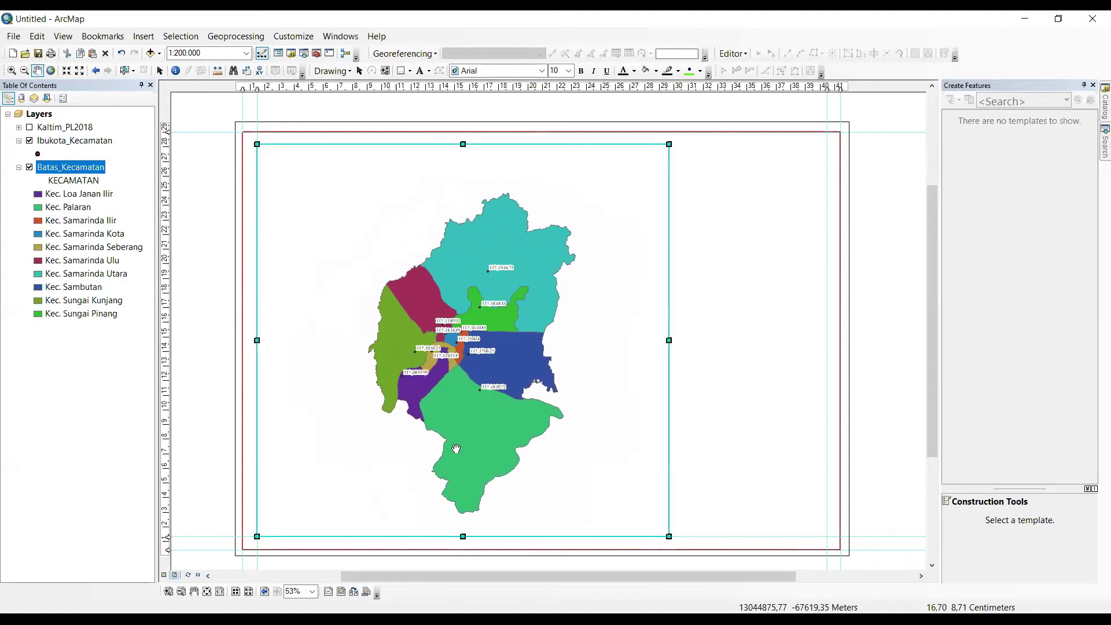
{"action": "left_click", "coordinate": [195, 593]}
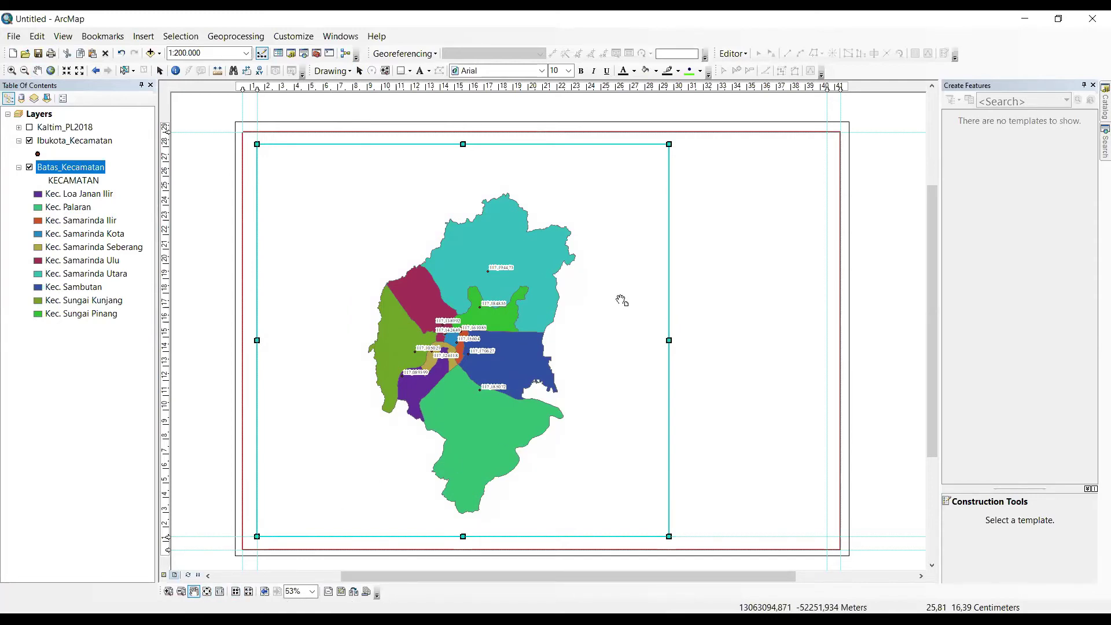
{"action": "mouse_move", "coordinate": [668, 263]}
{"action": "left_mouse_down"}
{"action": "mouse_move", "coordinate": [617, 286]}
{"action": "mouse_move", "coordinate": [565, 288]}
{"action": "mouse_move", "coordinate": [588, 310]}
{"action": "mouse_move", "coordinate": [592, 350]}
{"action": "mouse_move", "coordinate": [630, 335]}
{"action": "mouse_move", "coordinate": [667, 266]}
{"action": "mouse_move", "coordinate": [658, 269]}
{"action": "left_mouse_up"}
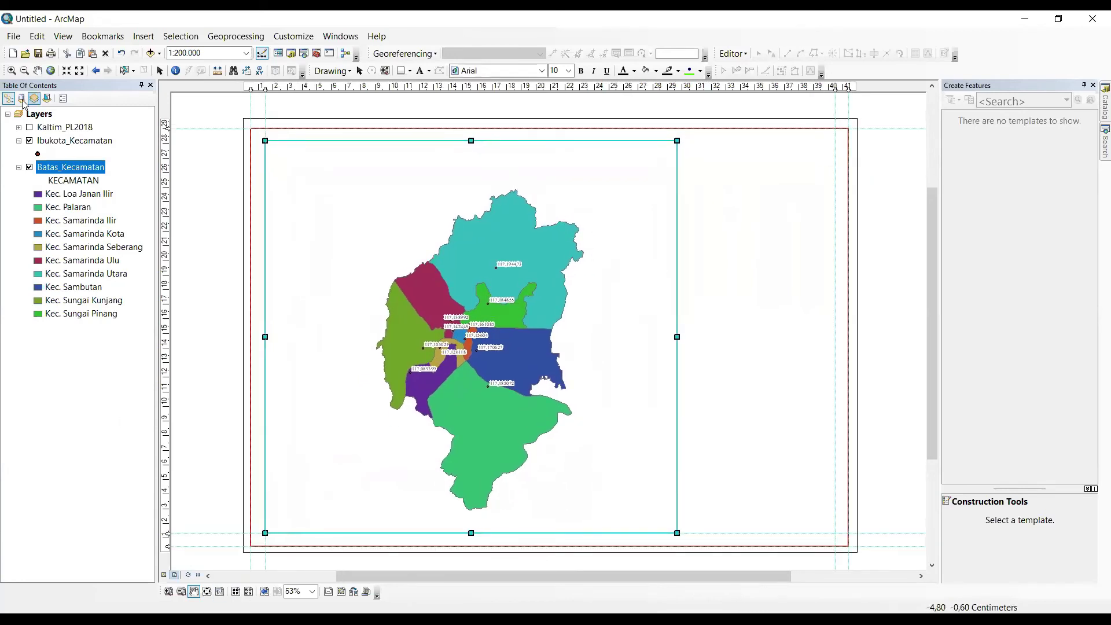
{"action": "left_click", "coordinate": [11, 70]}
{"action": "left_click_drag", "start_coordinate": [375, 184], "coordinate": [607, 502]}
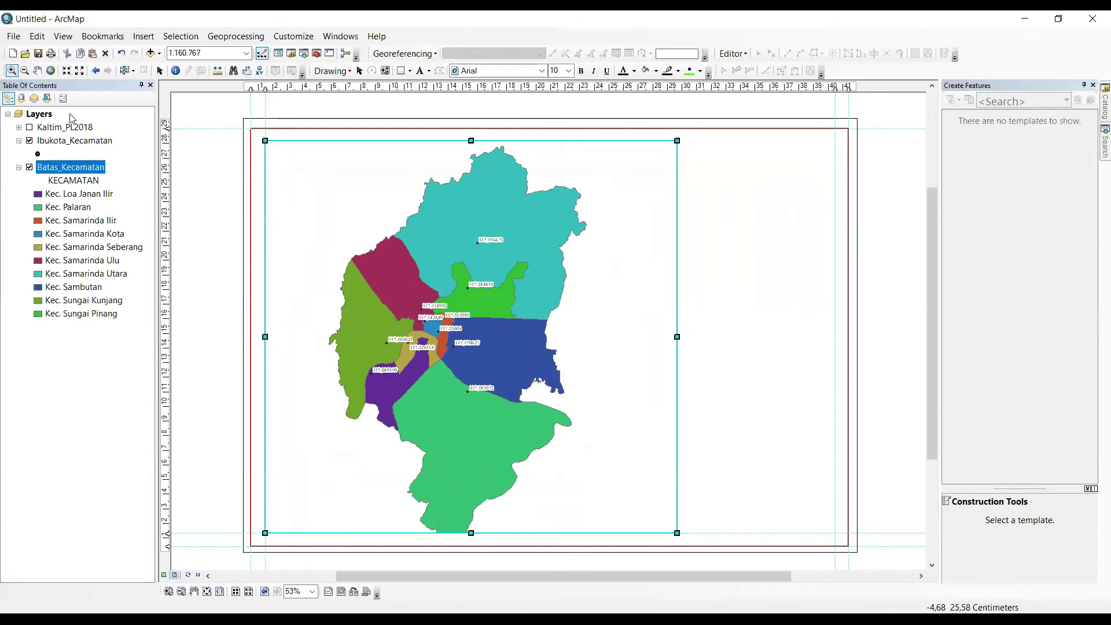
Insert a new data frame in the page's lower-right area and fit its right edge to the inner right guide
{"action": "left_click", "coordinate": [160, 70]}
{"action": "left_click", "coordinate": [223, 174]}
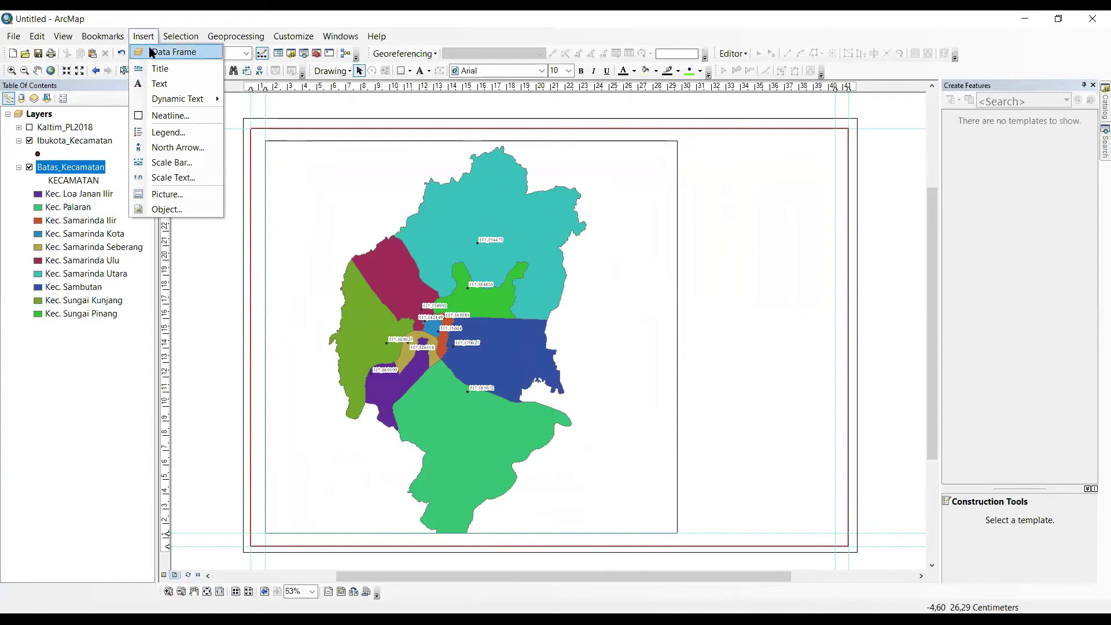
{"action": "left_click", "coordinate": [150, 52]}
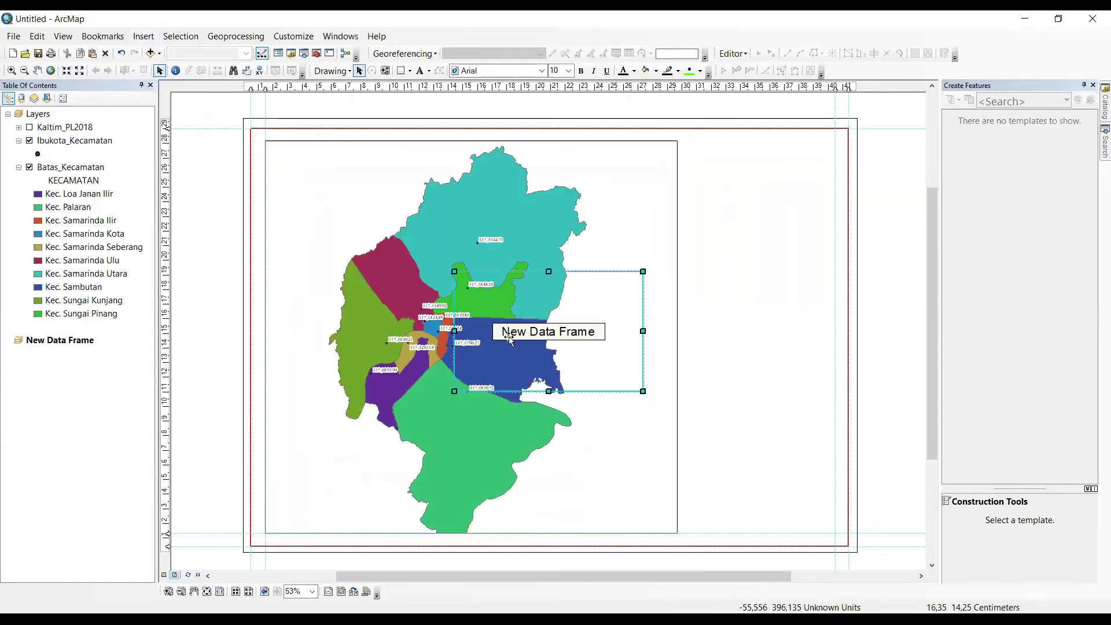
{"action": "left_click_drag", "start_coordinate": [597, 377], "coordinate": [833, 505]}
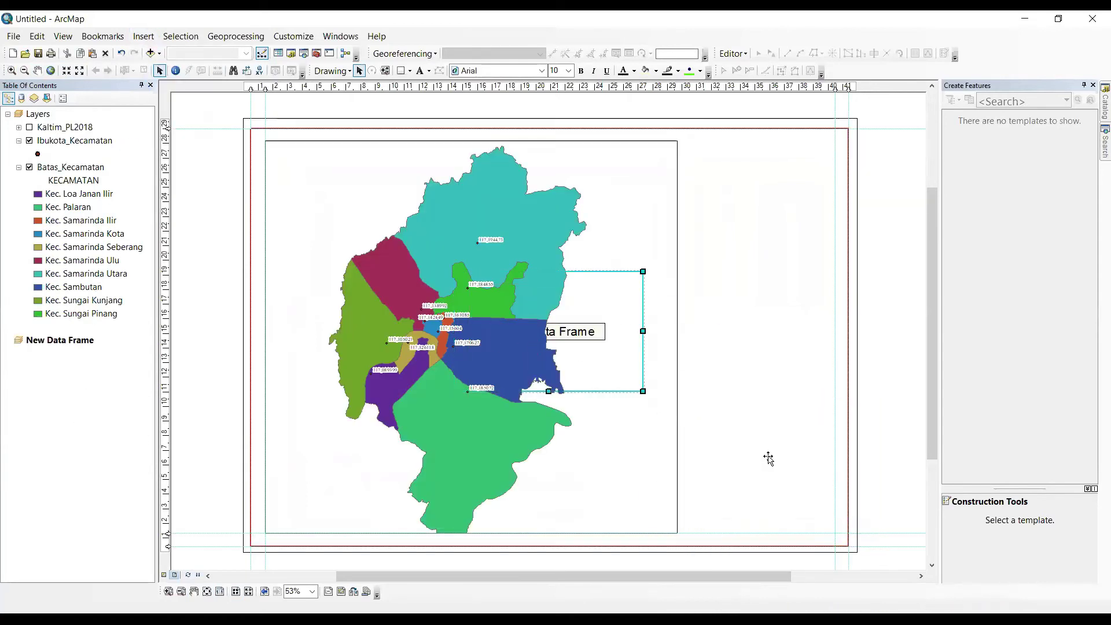
{"action": "left_click_drag", "start_coordinate": [879, 460], "coordinate": [835, 467]}
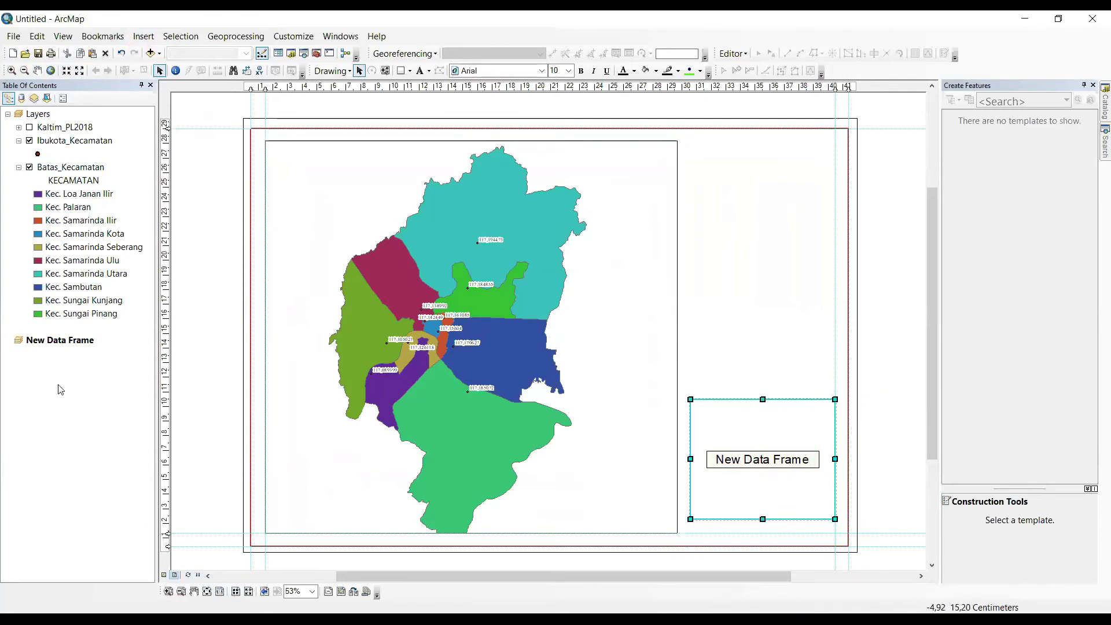
Copy the Batas_Kecamatan layer from the main data frame and paste it into New Data Frame
{"action": "left_click", "coordinate": [67, 268]}
{"action": "left_click", "coordinate": [84, 169]}
{"action": "right_click", "coordinate": [84, 170]}
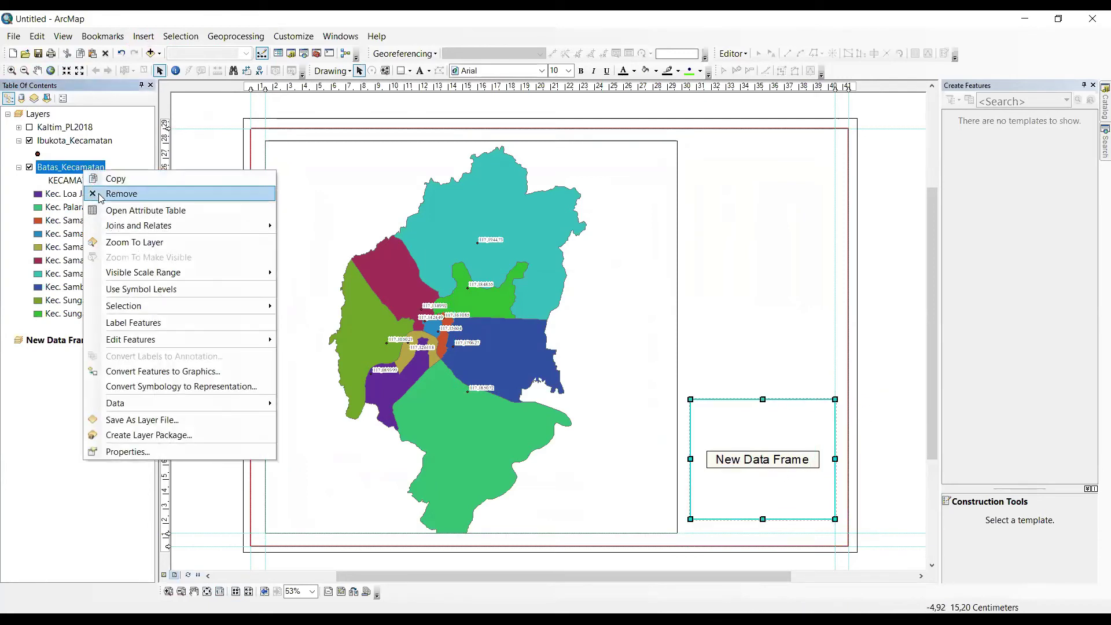
{"action": "left_click", "coordinate": [112, 185]}
{"action": "left_click", "coordinate": [61, 343]}
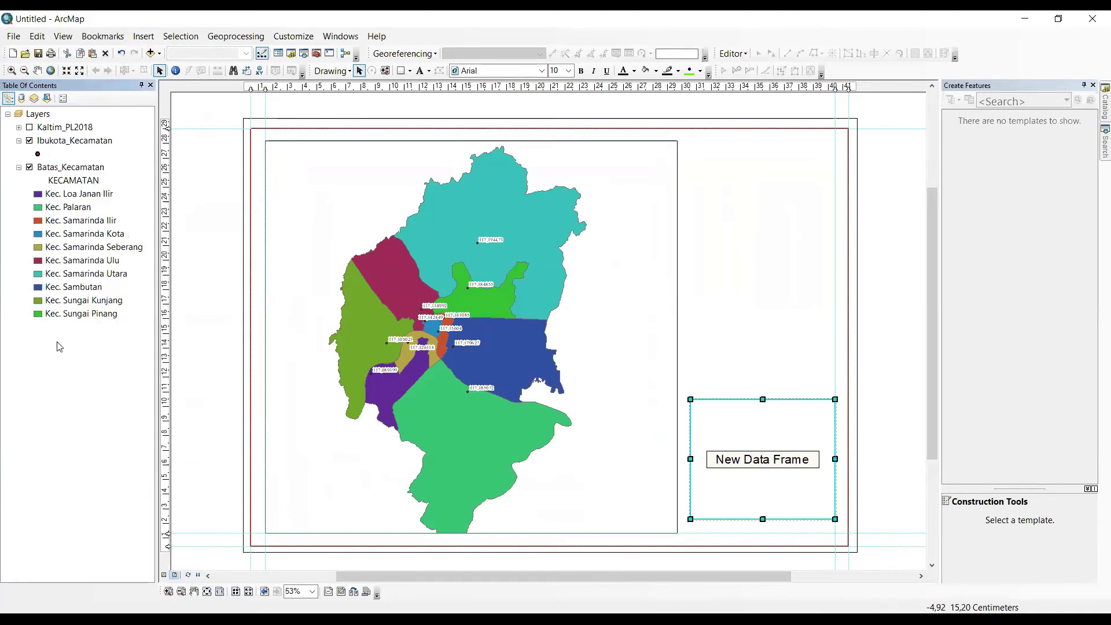
{"action": "right_click", "coordinate": [60, 343]}
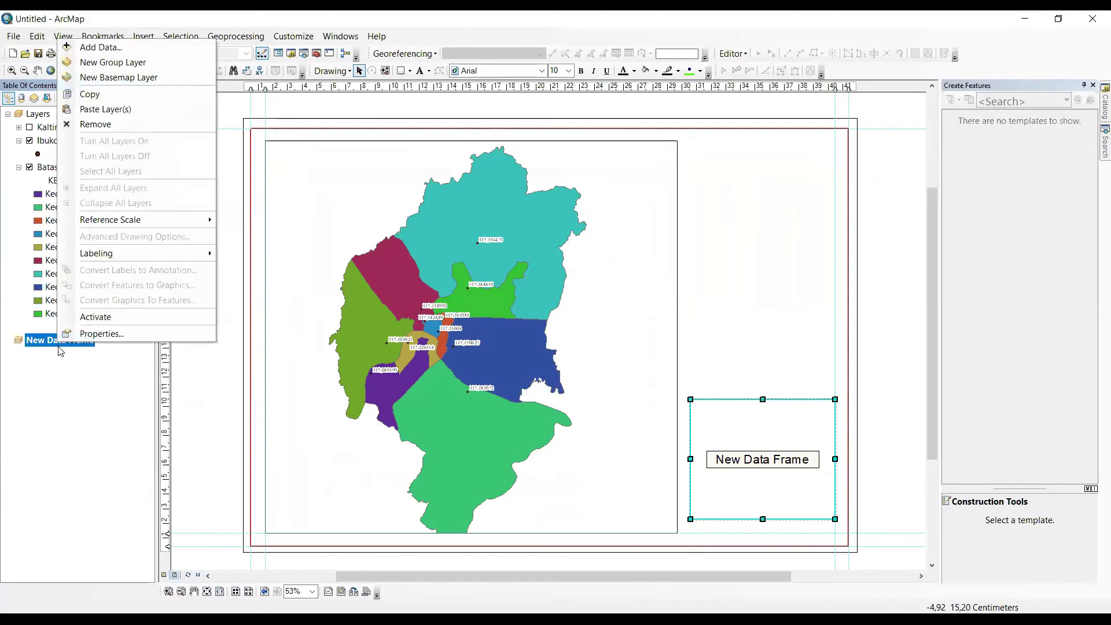
{"action": "left_click", "coordinate": [107, 109]}
{"action": "left_click", "coordinate": [871, 312]}
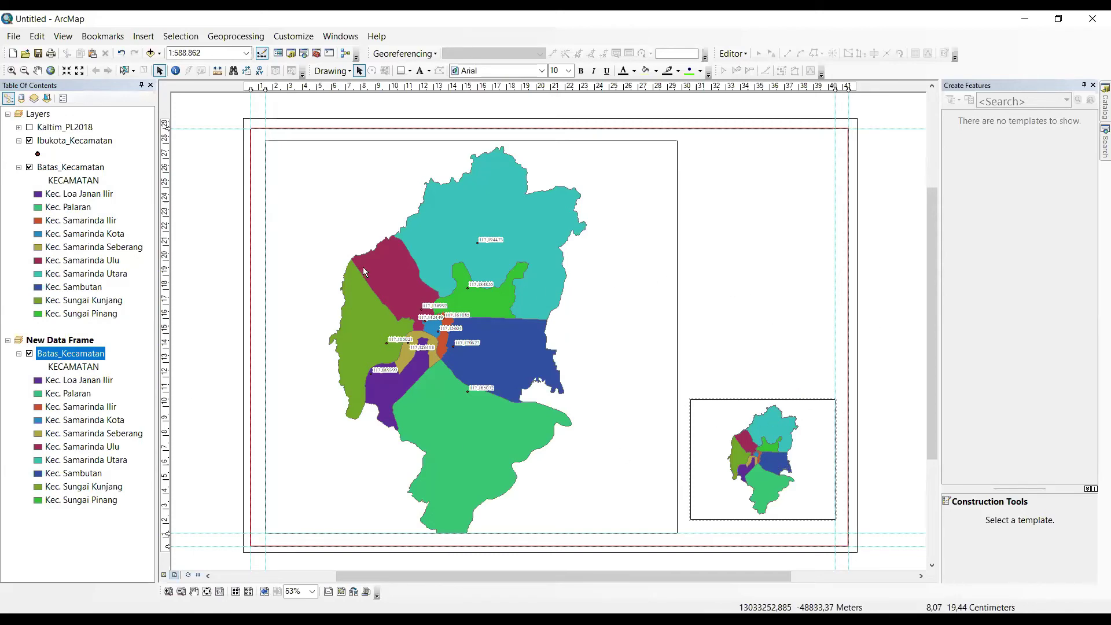
{"action": "left_click", "coordinate": [376, 250]}
{"action": "left_click", "coordinate": [376, 249]}
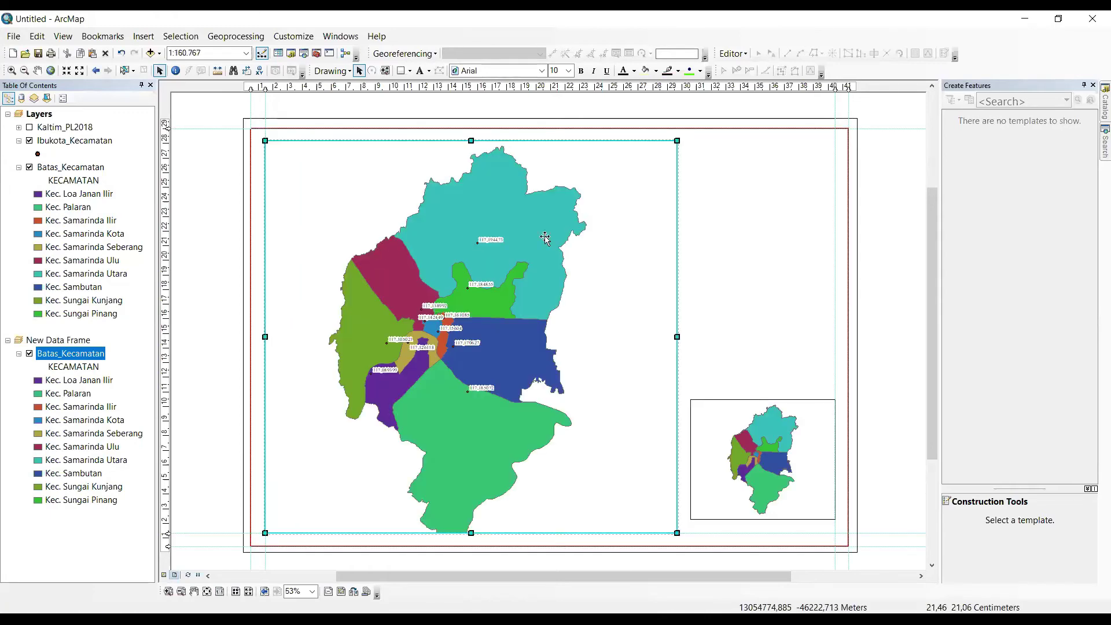
{"action": "right_click", "coordinate": [448, 197]}
{"action": "left_click", "coordinate": [497, 425]}
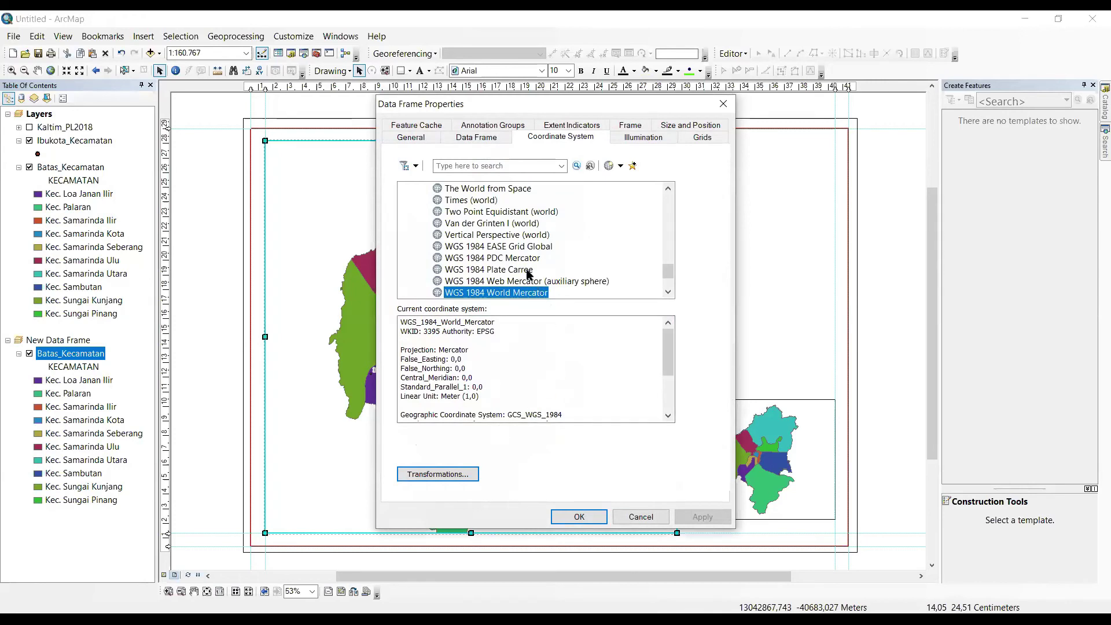
{"action": "scroll", "coordinate": [528, 273], "scroll_direction": "down", "scroll_amount": 2}
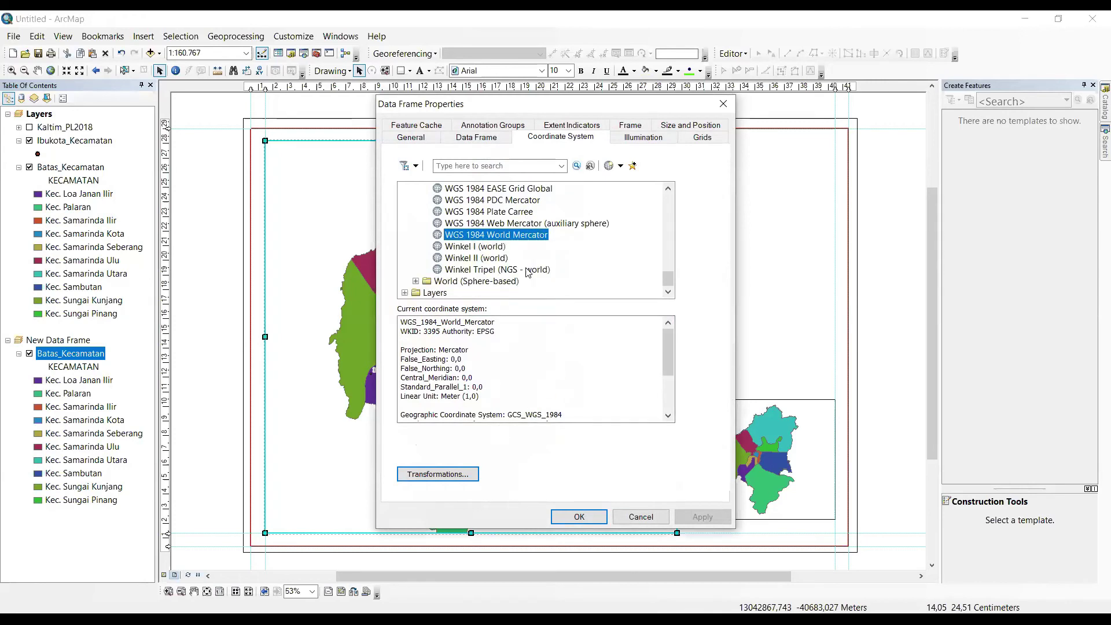
{"action": "left_click", "coordinate": [723, 104]}
Open the main data frame's coordinate system properties and collapse the World group under Projected Coordinate Systems
{"action": "right_click", "coordinate": [443, 254]}
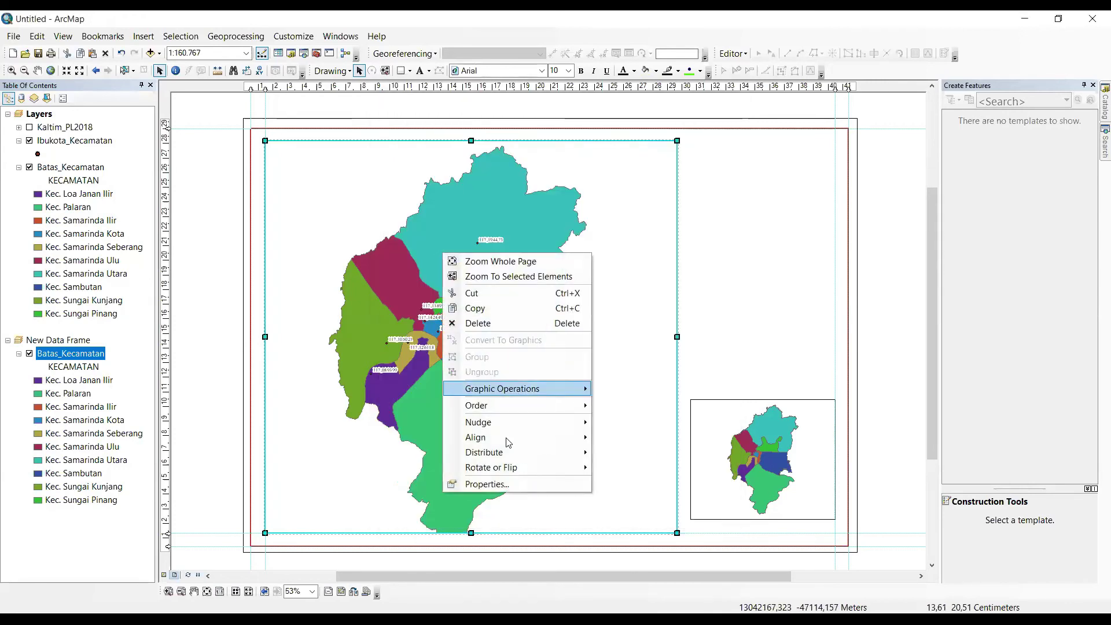
{"action": "left_click", "coordinate": [491, 484]}
{"action": "scroll", "coordinate": [452, 292], "scroll_direction": "down", "scroll_amount": 2}
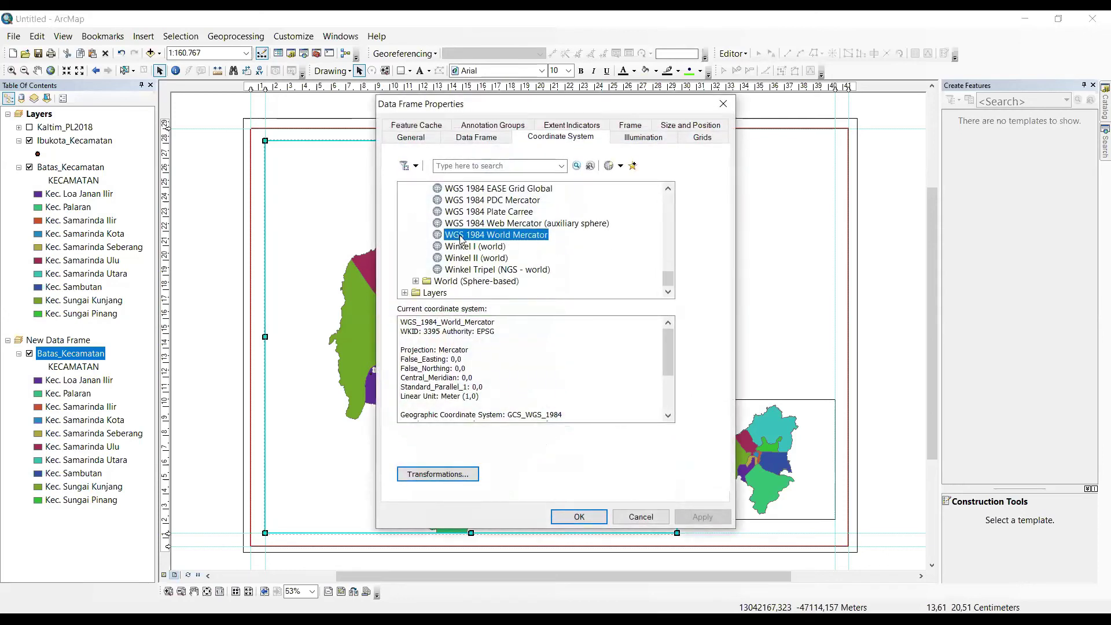
{"action": "scroll", "coordinate": [417, 287], "scroll_direction": "up", "scroll_amount": 15}
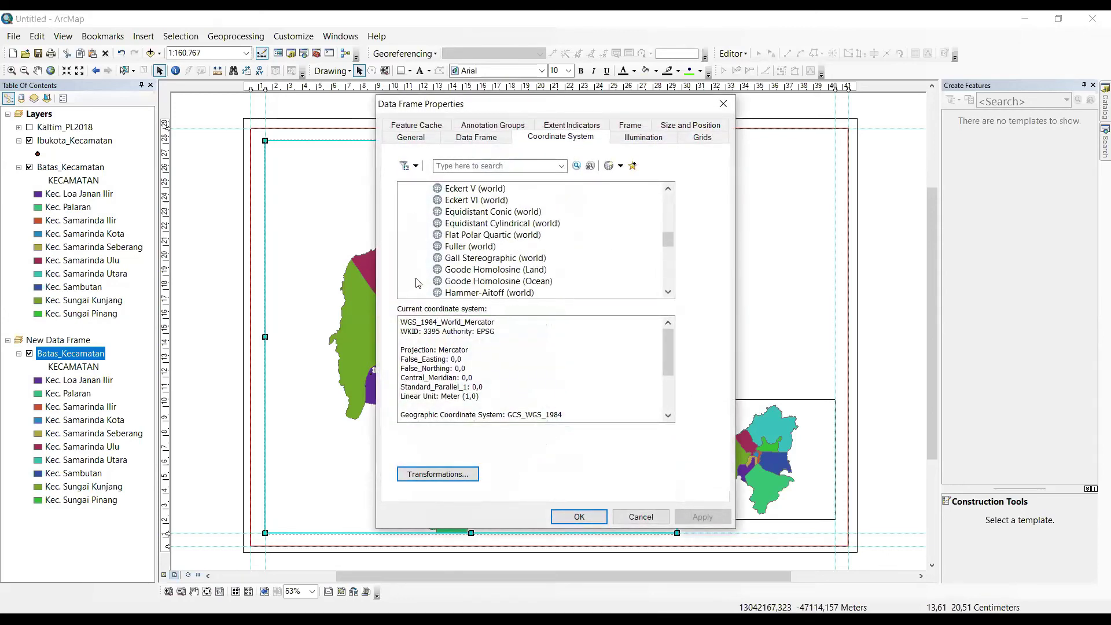
{"action": "left_click", "coordinate": [405, 212]}
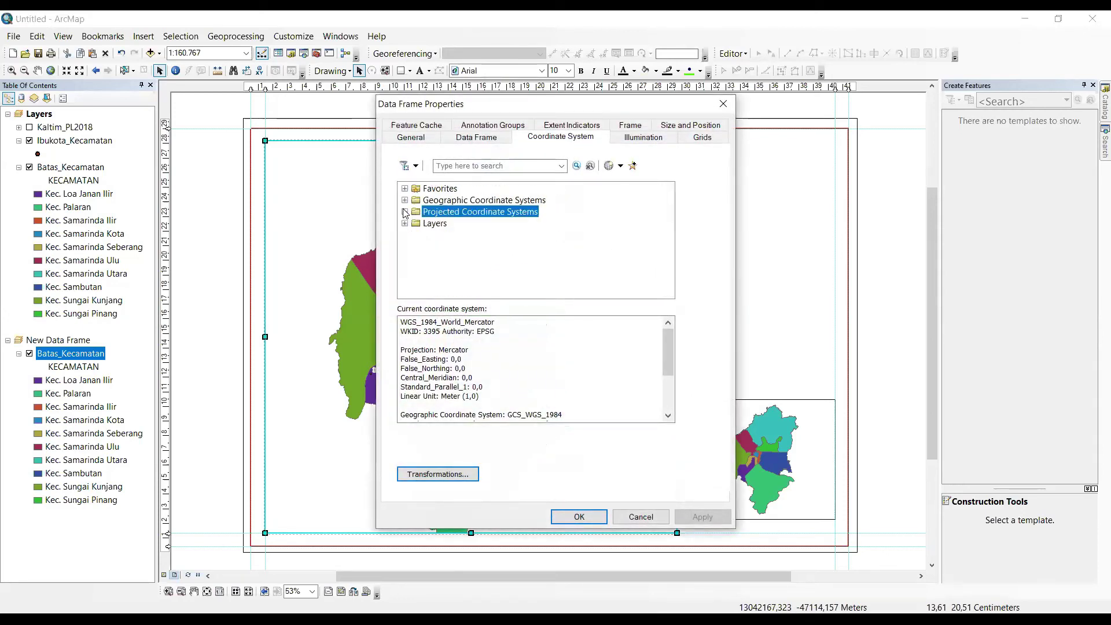
{"action": "left_click", "coordinate": [405, 212]}
{"action": "scroll", "coordinate": [446, 253], "scroll_direction": "down", "scroll_amount": 3}
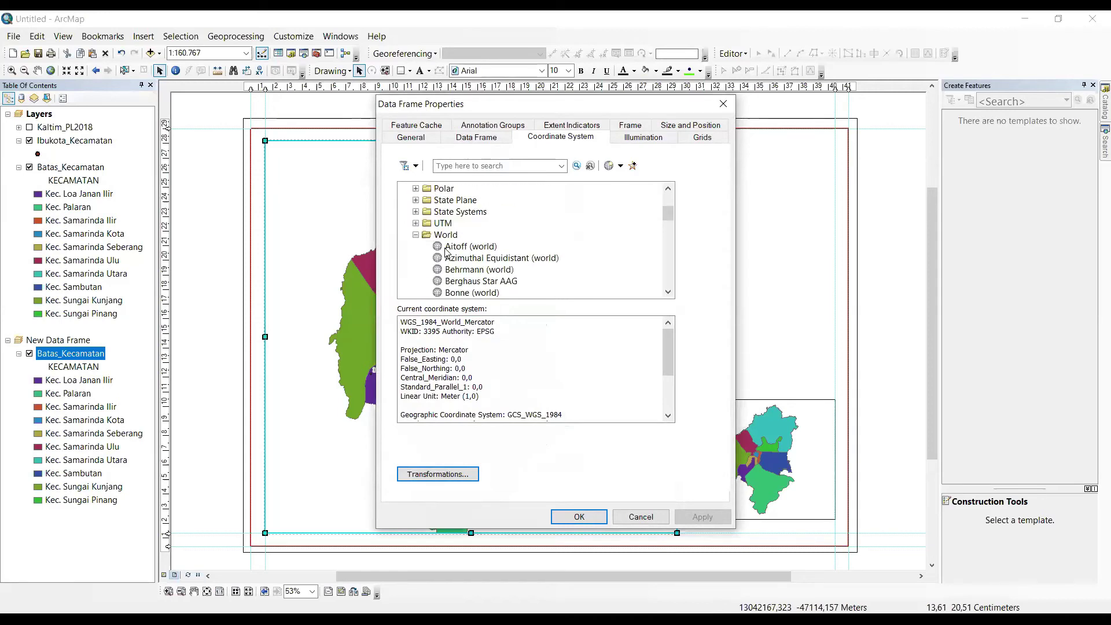
{"action": "left_click", "coordinate": [416, 235]}
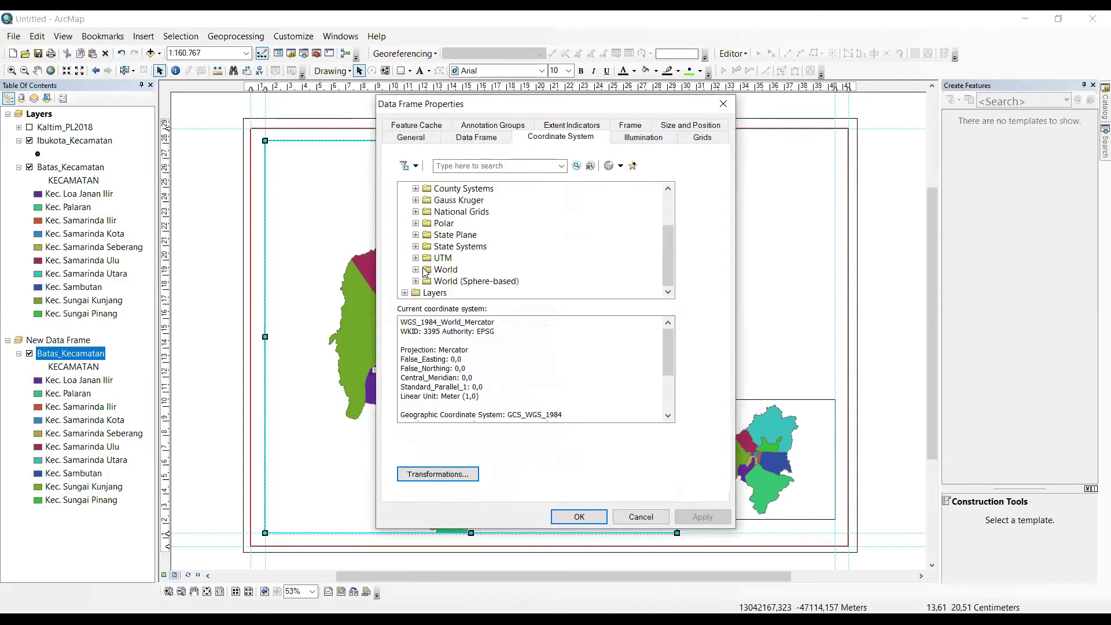
Assign WGS 1984 UTM Zone 50S from the UTM southern hemisphere systems to the main data frame and apply it
{"action": "left_click", "coordinate": [416, 258]}
{"action": "scroll", "coordinate": [496, 249], "scroll_direction": "down", "scroll_amount": 3}
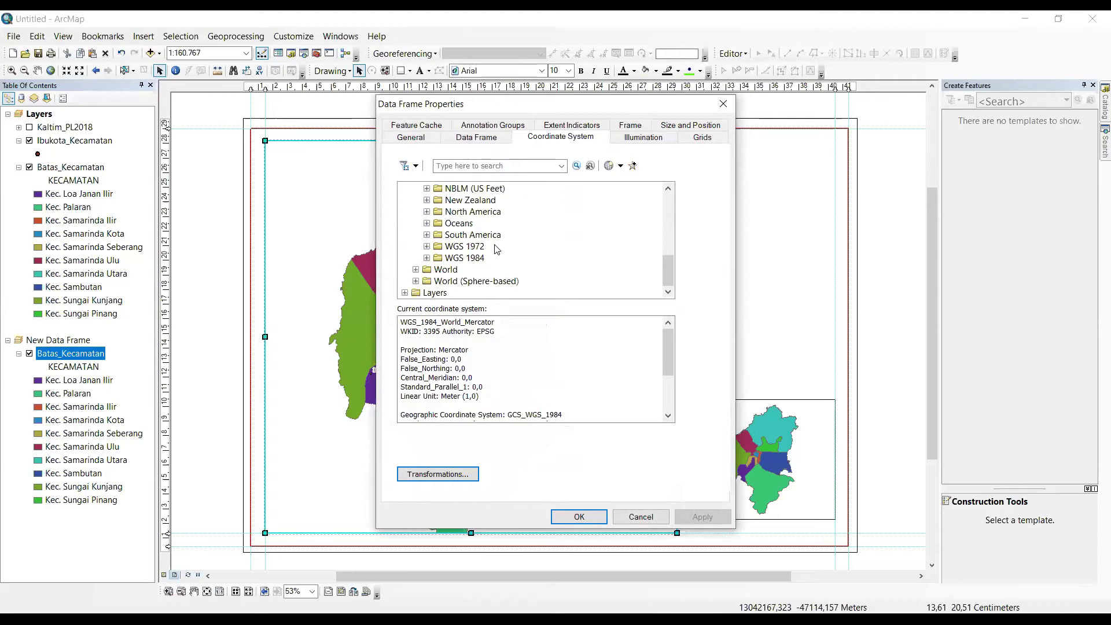
{"action": "left_click", "coordinate": [427, 259]}
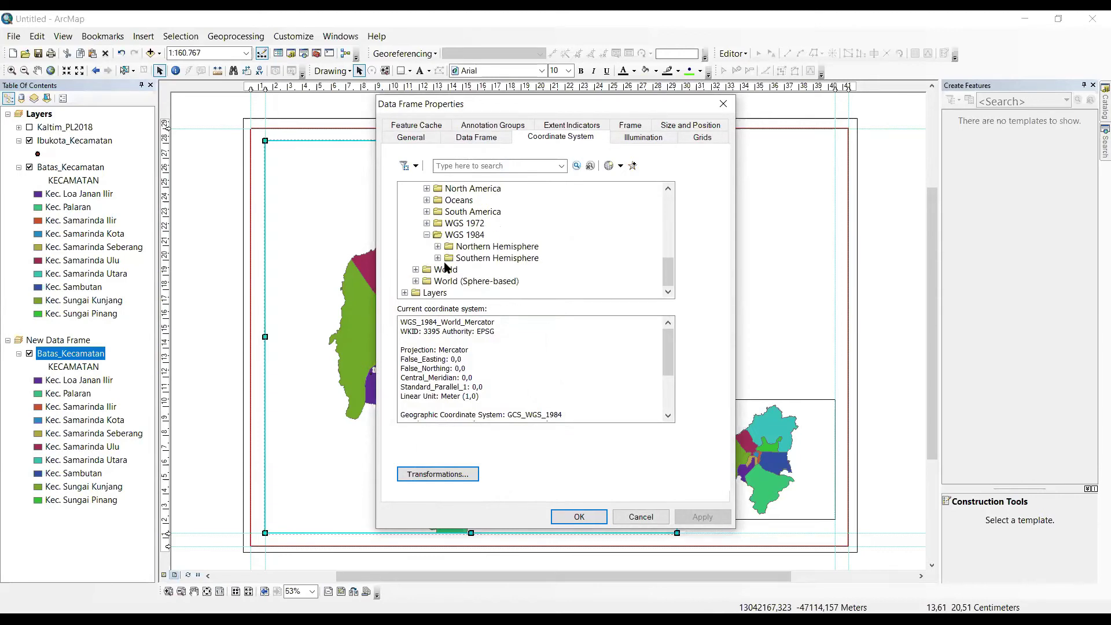
{"action": "left_click", "coordinate": [438, 258]}
{"action": "scroll", "coordinate": [501, 276], "scroll_direction": "down", "scroll_amount": 15}
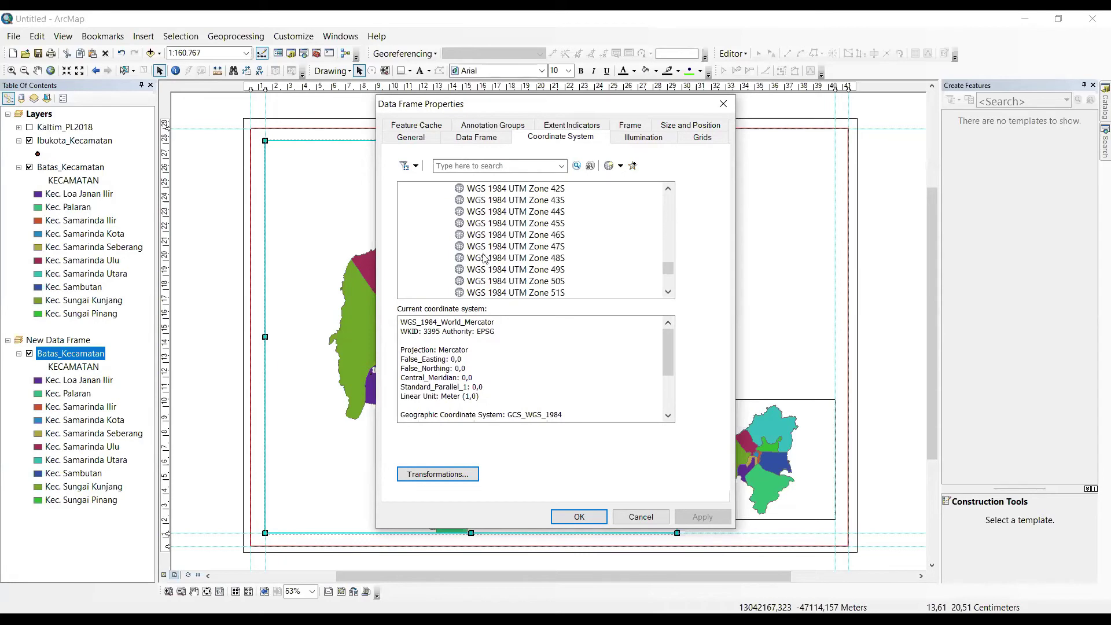
{"action": "left_click", "coordinate": [501, 280]}
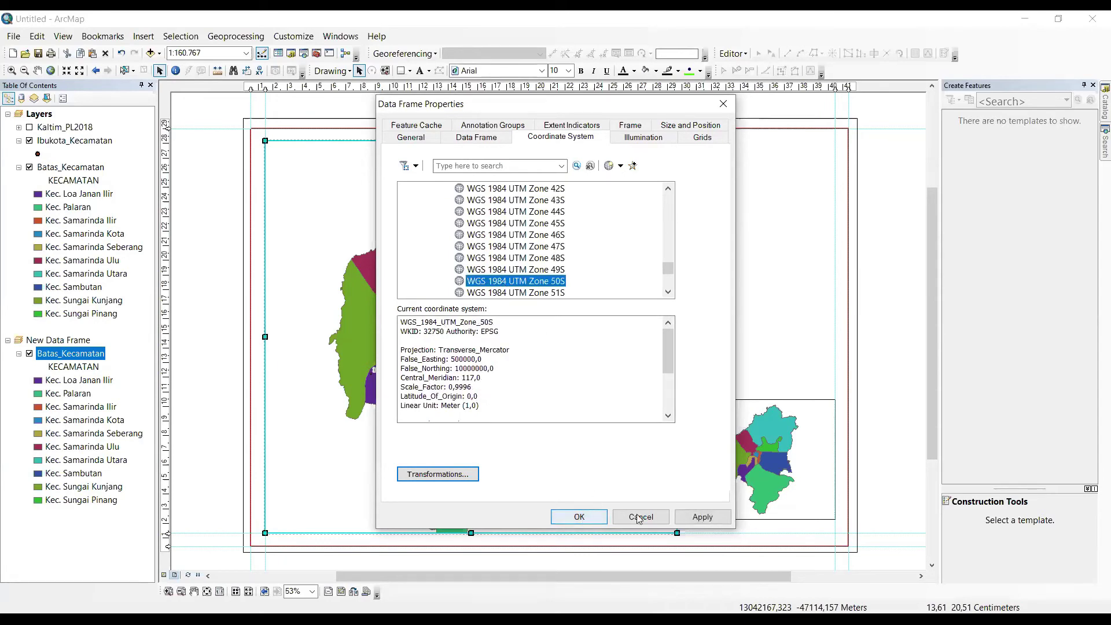
{"action": "left_click", "coordinate": [704, 517]}
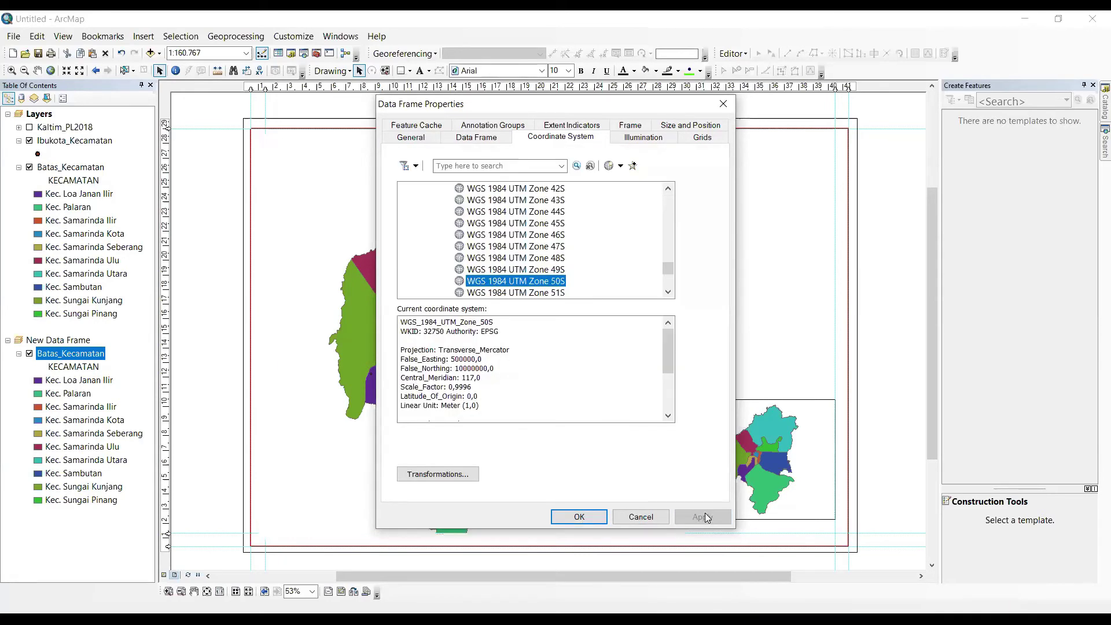
Add a labelled graticule to the main data frame with parallels and meridians every 30 seconds and a simple border, stored as a fixed grid
{"action": "left_click", "coordinate": [702, 138]}
{"action": "left_click", "coordinate": [678, 185]}
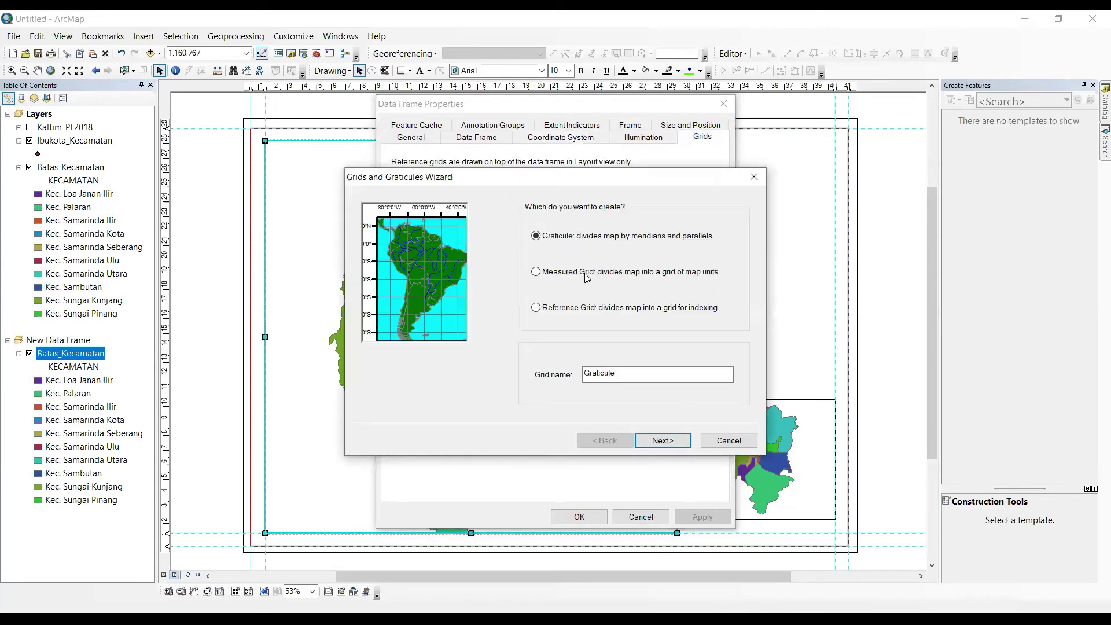
{"action": "left_click", "coordinate": [661, 440]}
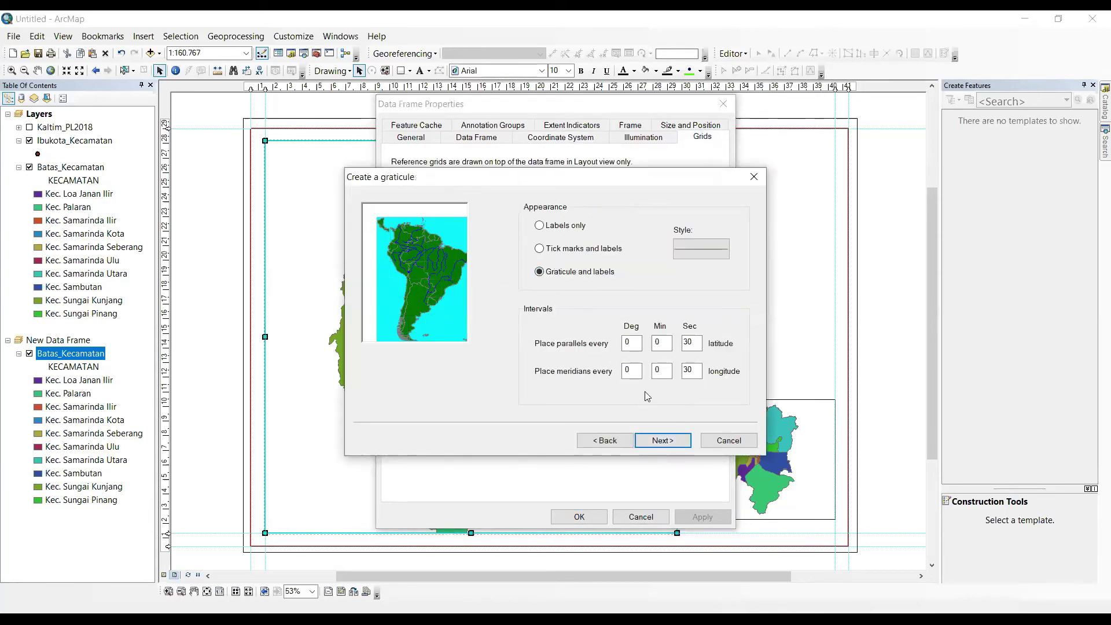
{"action": "left_click", "coordinate": [662, 440]}
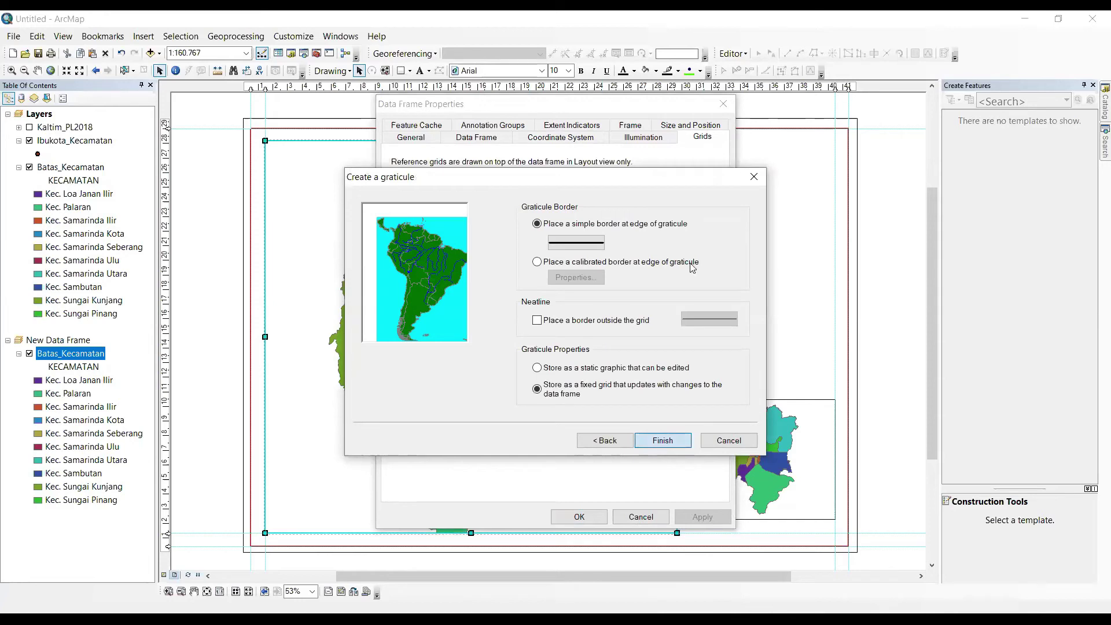
{"action": "key", "text": "Return"}
Browse the preset reference system styles and apply the Measured Grid 1 style to the main data frame's graticule
{"action": "left_click", "coordinate": [662, 235]}
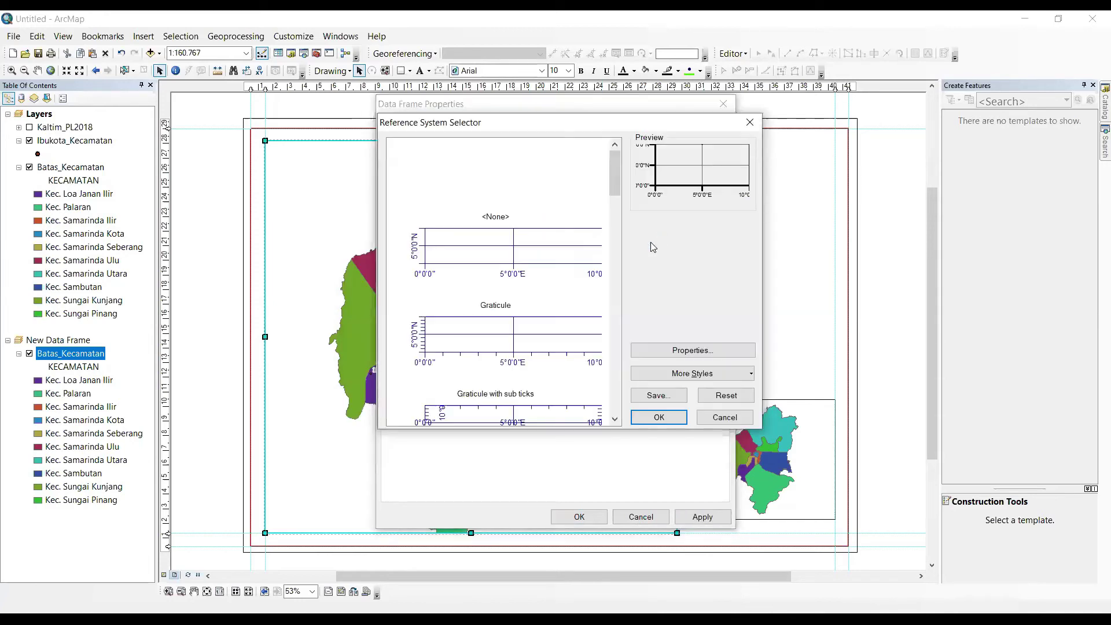
{"action": "scroll", "coordinate": [514, 358], "scroll_direction": "down", "scroll_amount": 5}
{"action": "scroll", "coordinate": [513, 356], "scroll_direction": "up", "scroll_amount": 3}
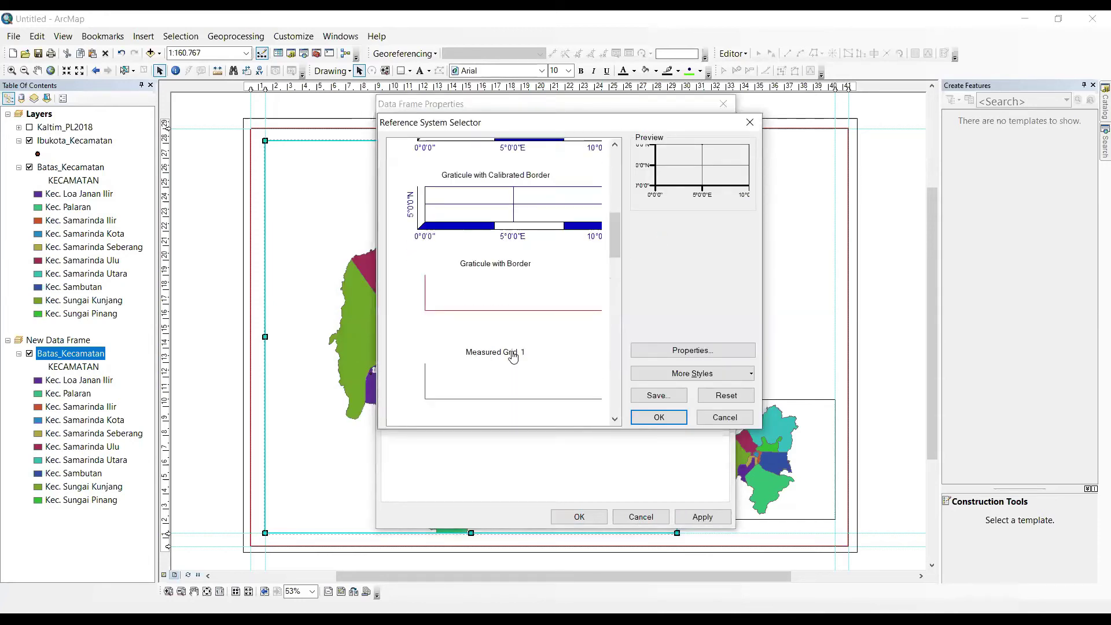
{"action": "scroll", "coordinate": [575, 333], "scroll_direction": "up", "scroll_amount": 2}
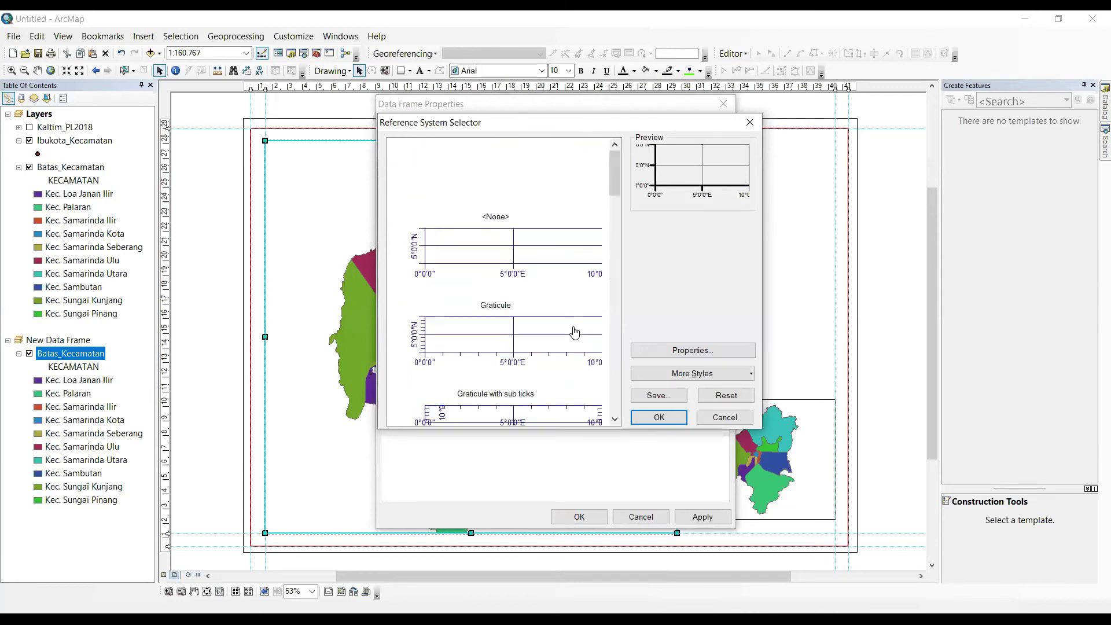
{"action": "scroll", "coordinate": [574, 334], "scroll_direction": "down", "scroll_amount": 2}
{"action": "scroll", "coordinate": [574, 333], "scroll_direction": "down", "scroll_amount": 10}
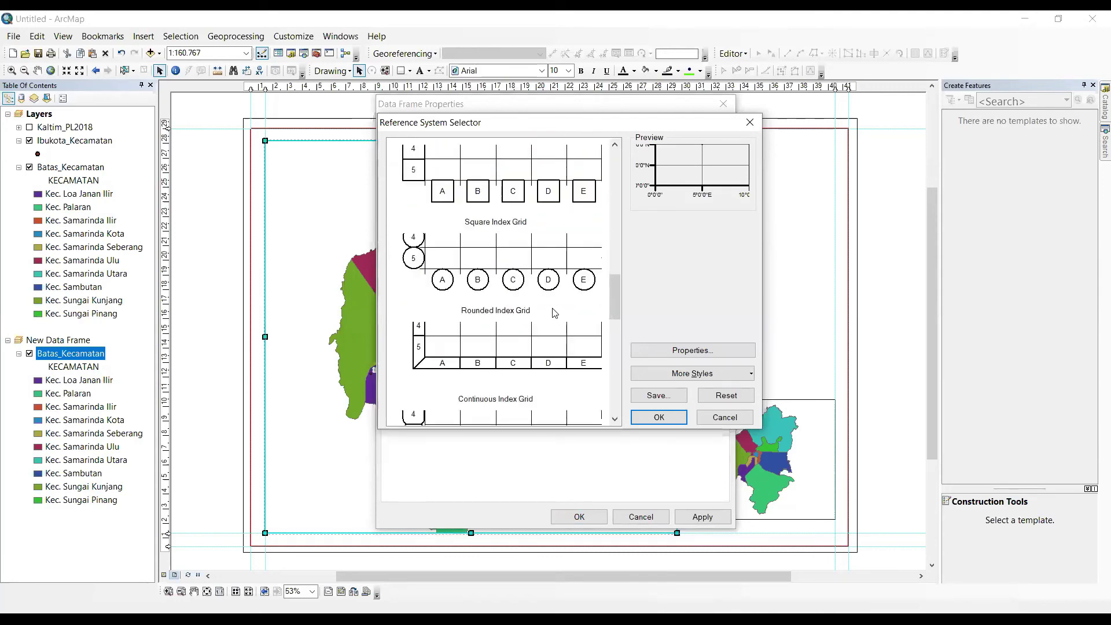
{"action": "scroll", "coordinate": [553, 313], "scroll_direction": "up", "scroll_amount": 15}
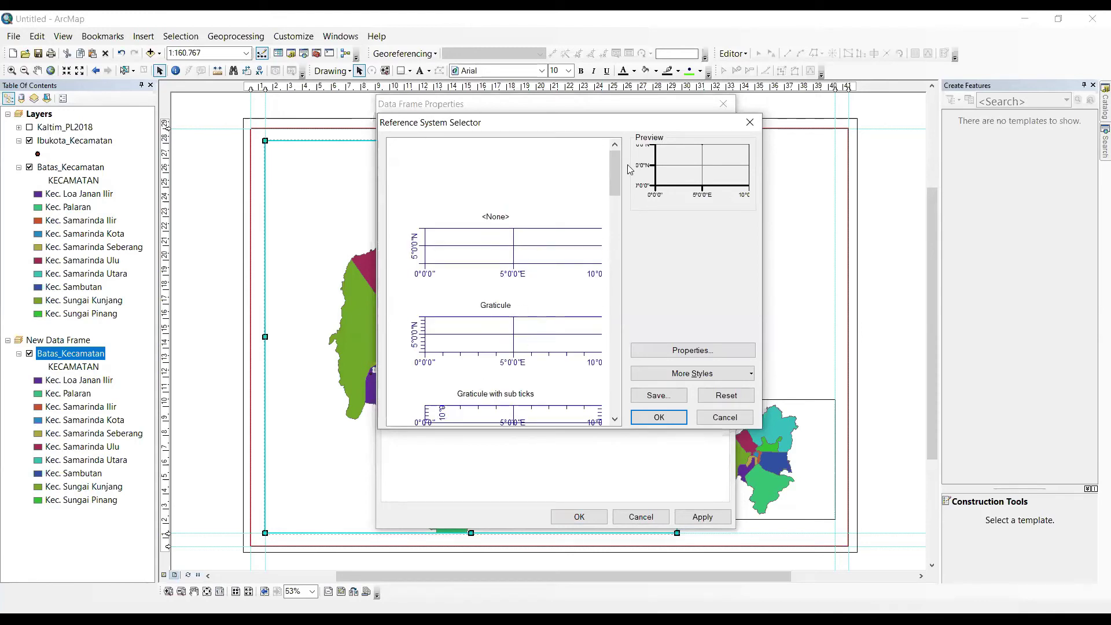
{"action": "left_click_drag", "start_coordinate": [617, 129], "coordinate": [565, 140]}
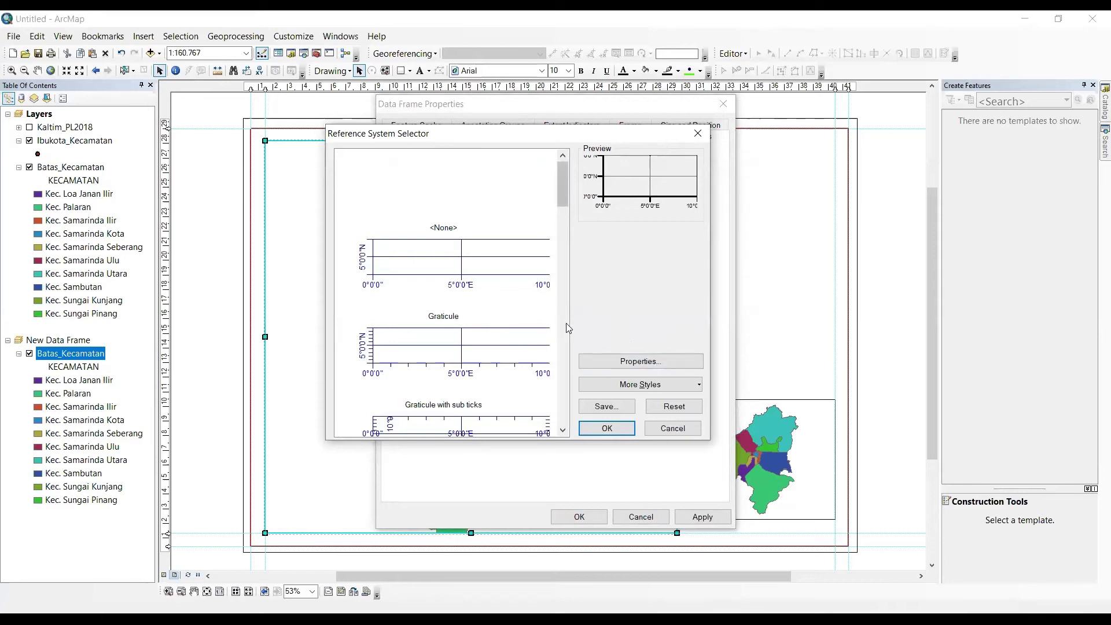
{"action": "scroll", "coordinate": [531, 265], "scroll_direction": "down", "scroll_amount": 5}
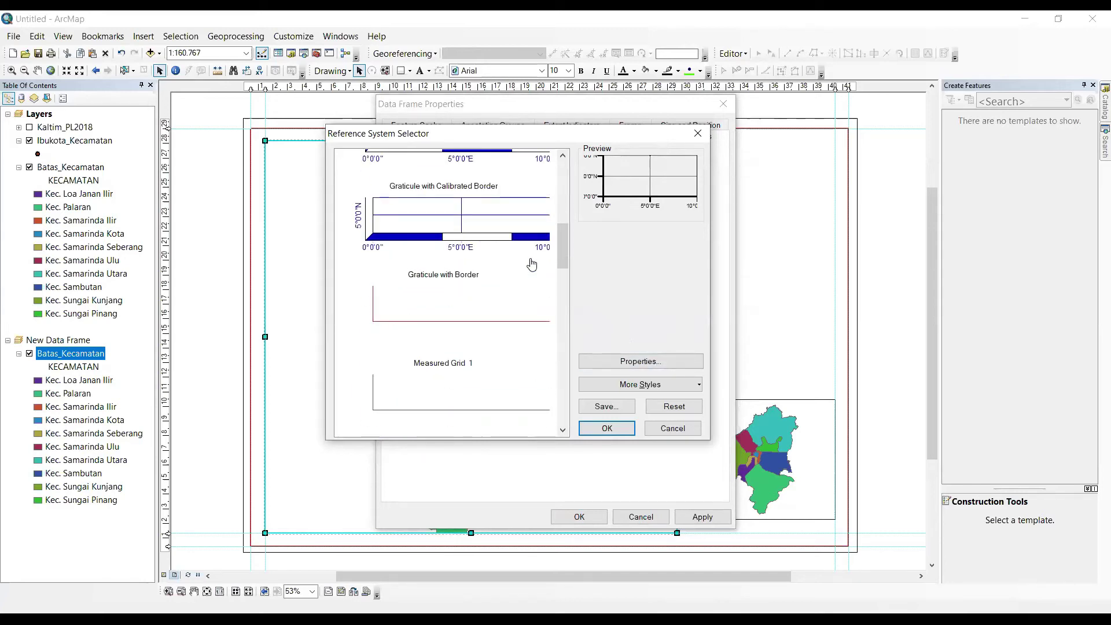
{"action": "left_click", "coordinate": [482, 314]}
{"action": "double_click", "coordinate": [483, 314]}
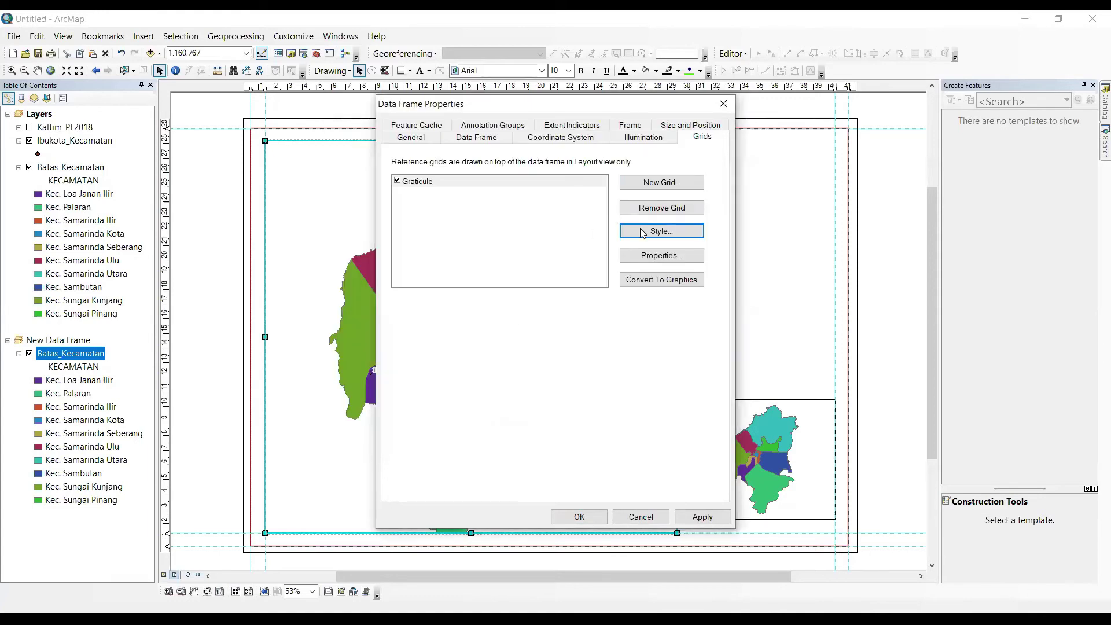
Replace the main data frame's existing grid with a new graticule using the wizard's default settings, and apply it to the layout
{"action": "left_click", "coordinate": [653, 209]}
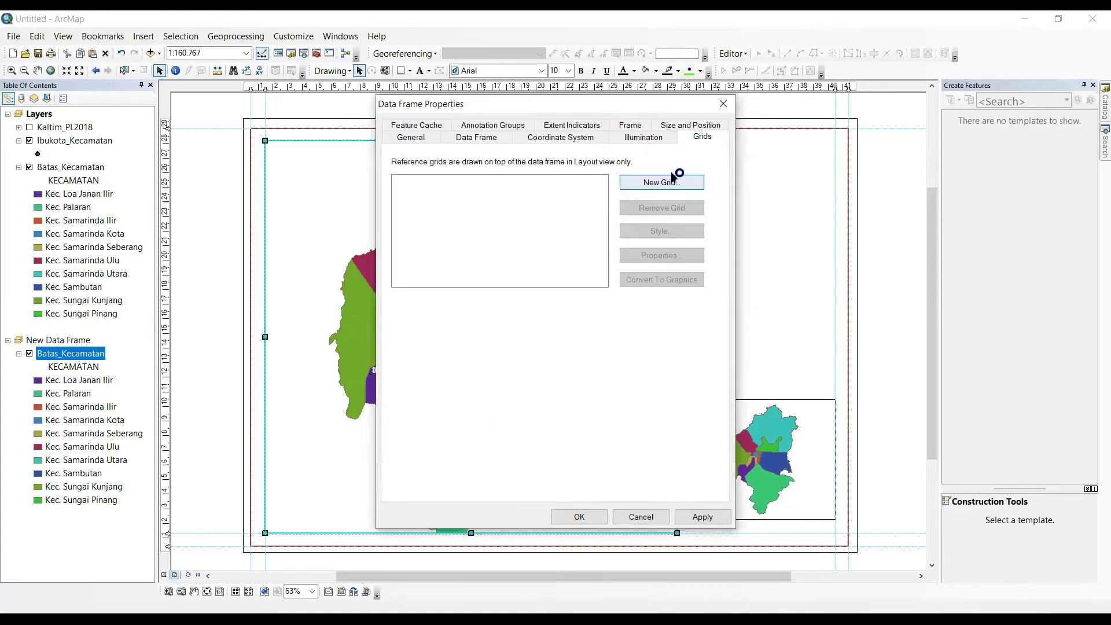
{"action": "left_click", "coordinate": [668, 183]}
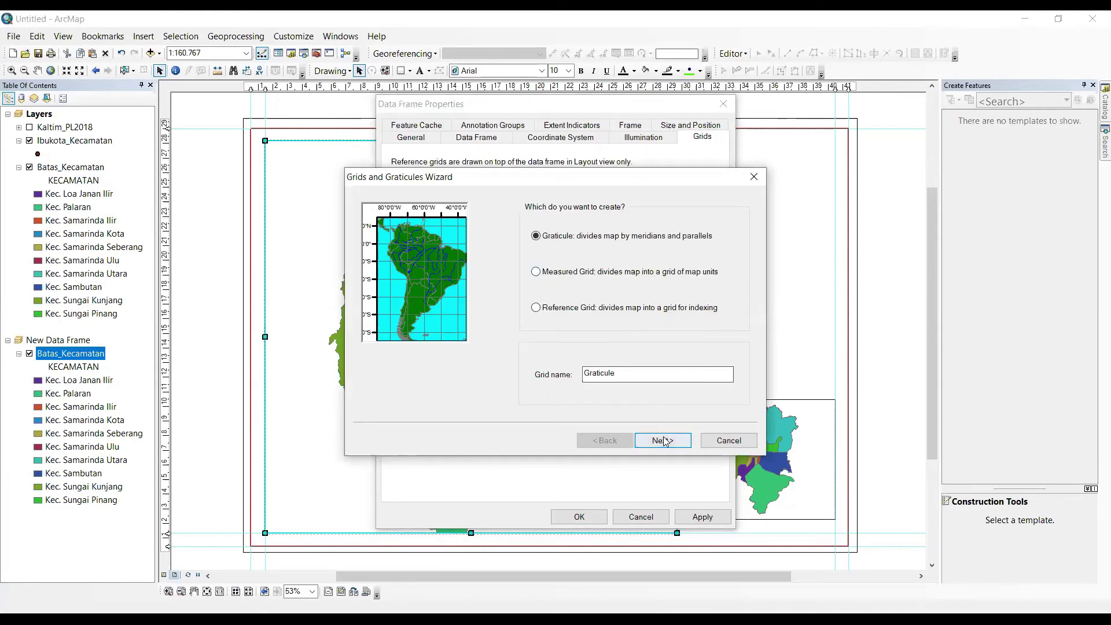
{"action": "left_click", "coordinate": [661, 439]}
{"action": "left_click", "coordinate": [661, 440]}
{"action": "left_click", "coordinate": [663, 441]}
{"action": "left_click", "coordinate": [664, 441]}
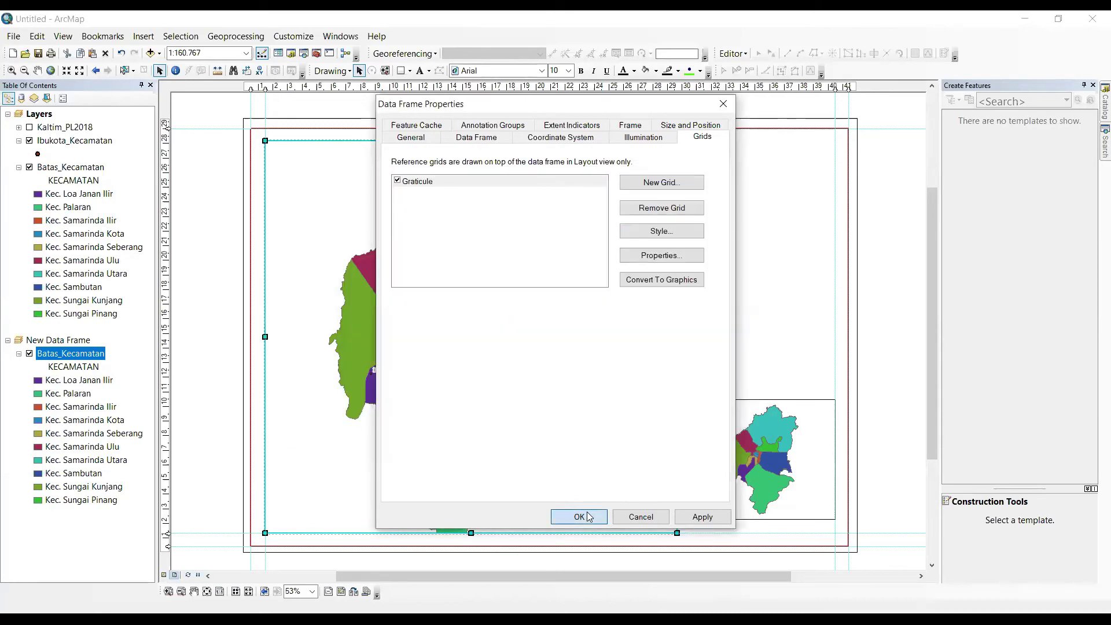
{"action": "left_click", "coordinate": [579, 517]}
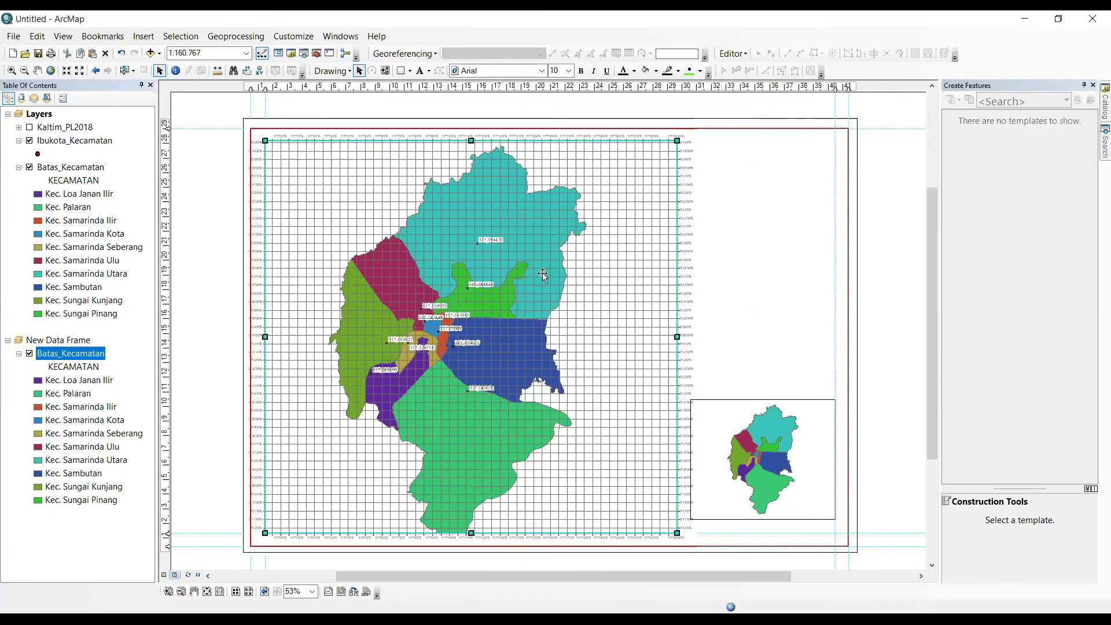
{"action": "left_click", "coordinate": [224, 168]}
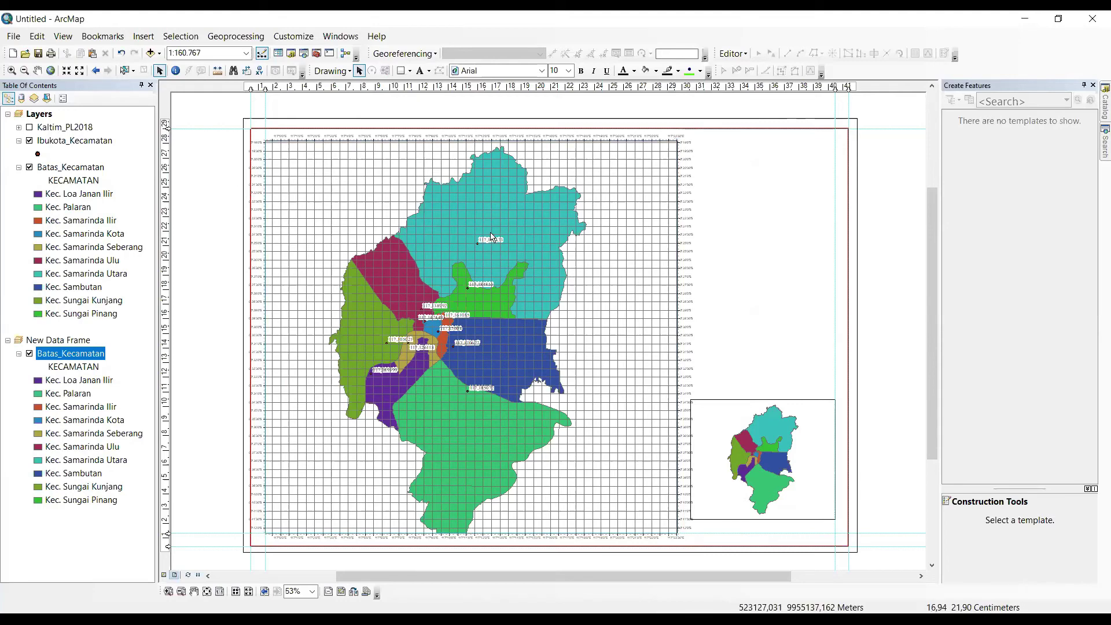
{"action": "left_click", "coordinate": [396, 307]}
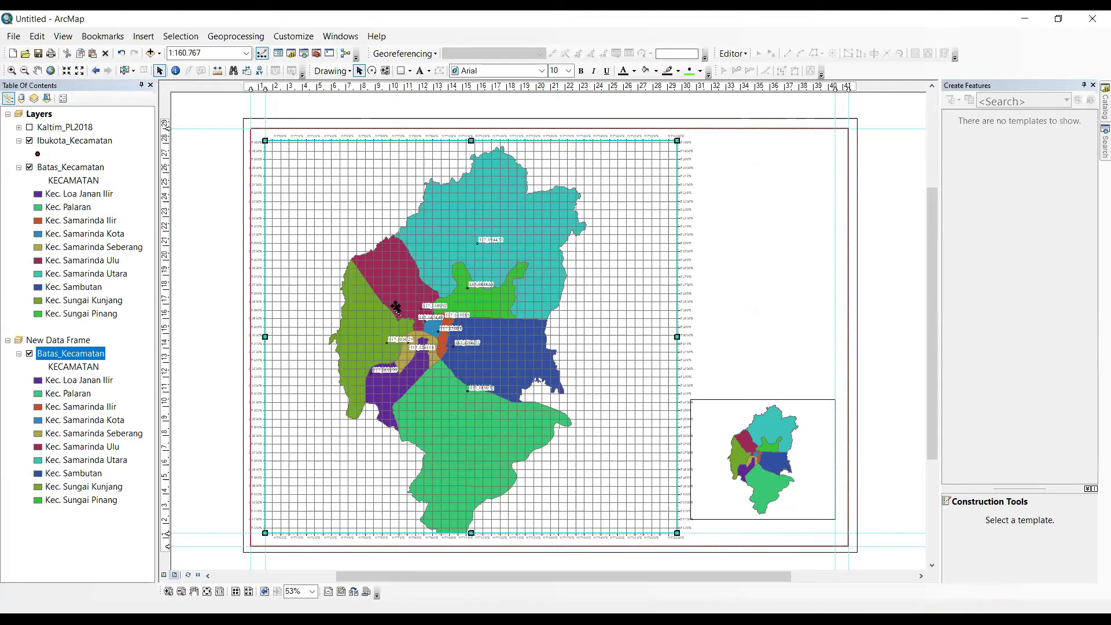
{"action": "right_click", "coordinate": [396, 308]}
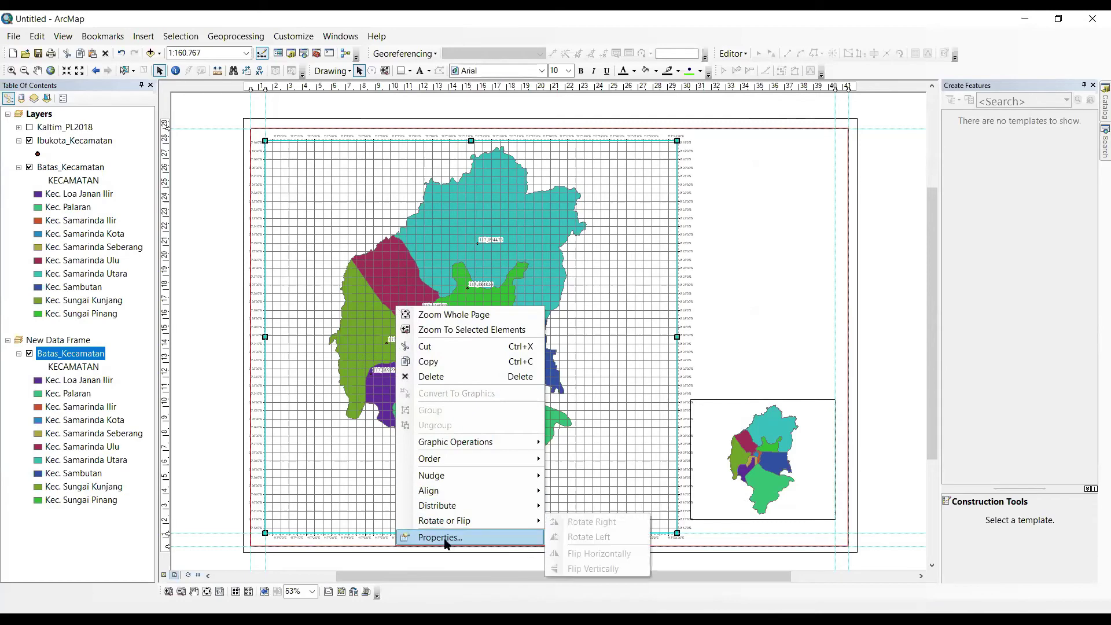
{"action": "left_click", "coordinate": [207, 354]}
Open the properties of the main data frame's graticule and make its left and right labels vertical
{"action": "left_click", "coordinate": [470, 282]}
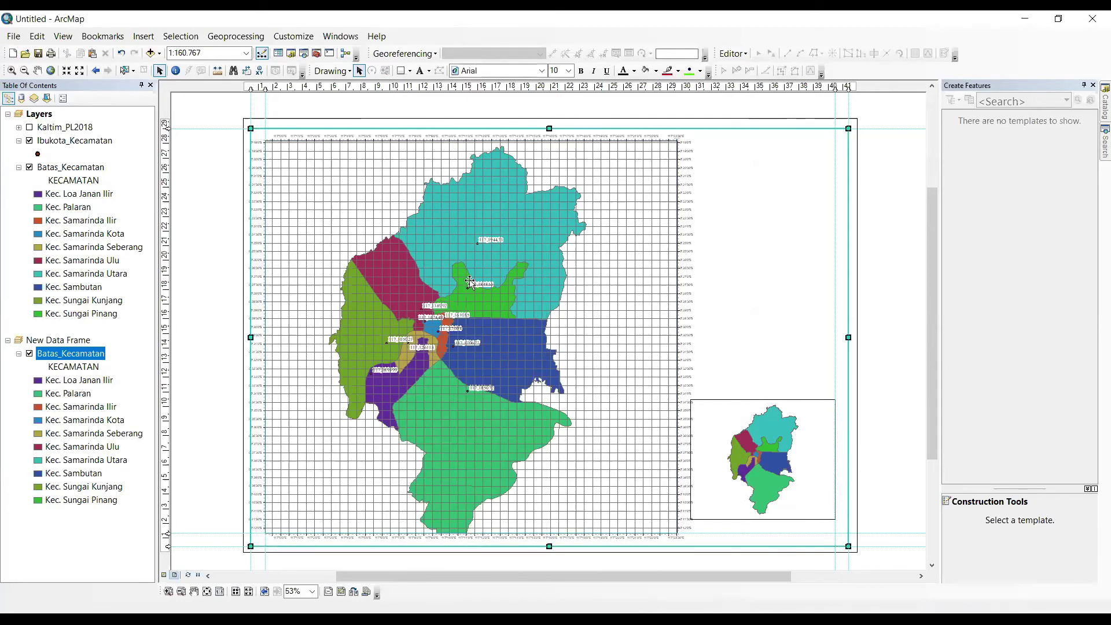
{"action": "right_click", "coordinate": [469, 281]}
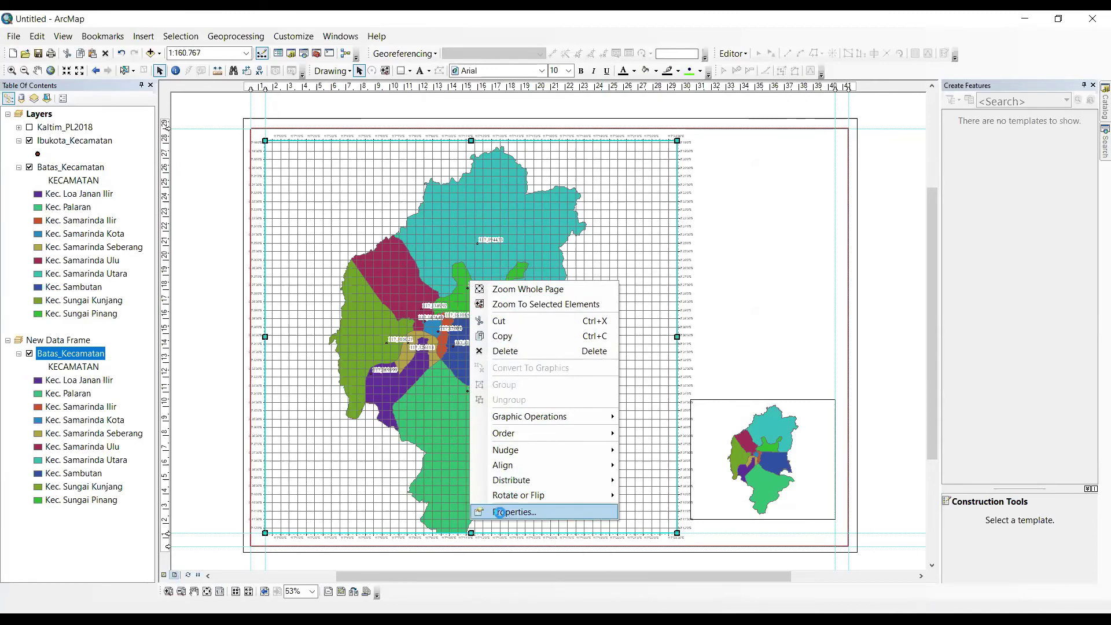
{"action": "left_click", "coordinate": [499, 512]}
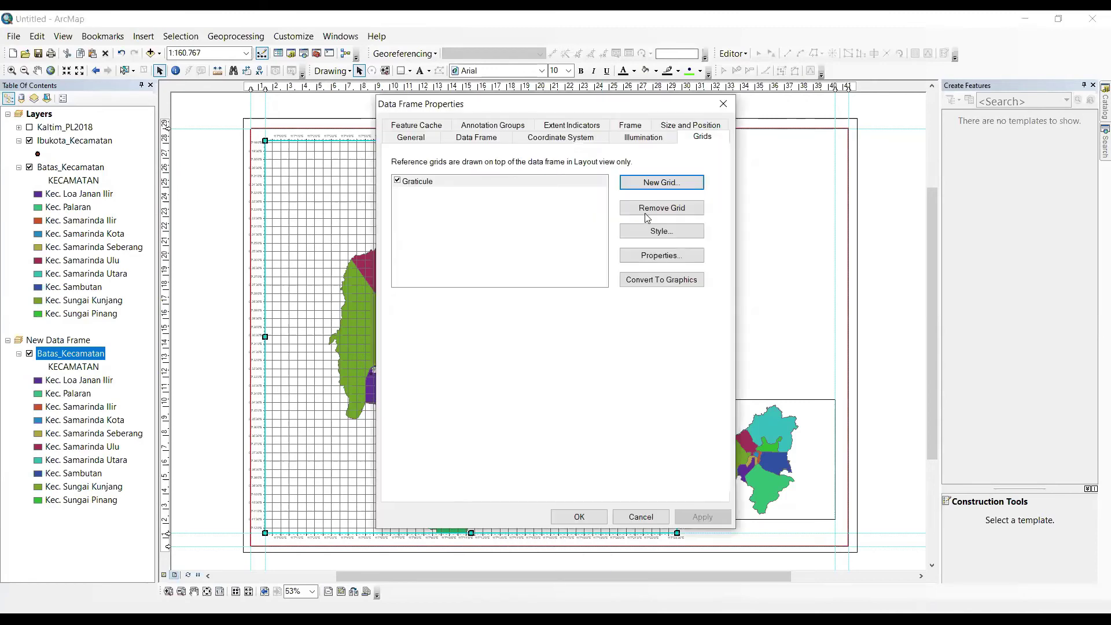
{"action": "left_click", "coordinate": [482, 188]}
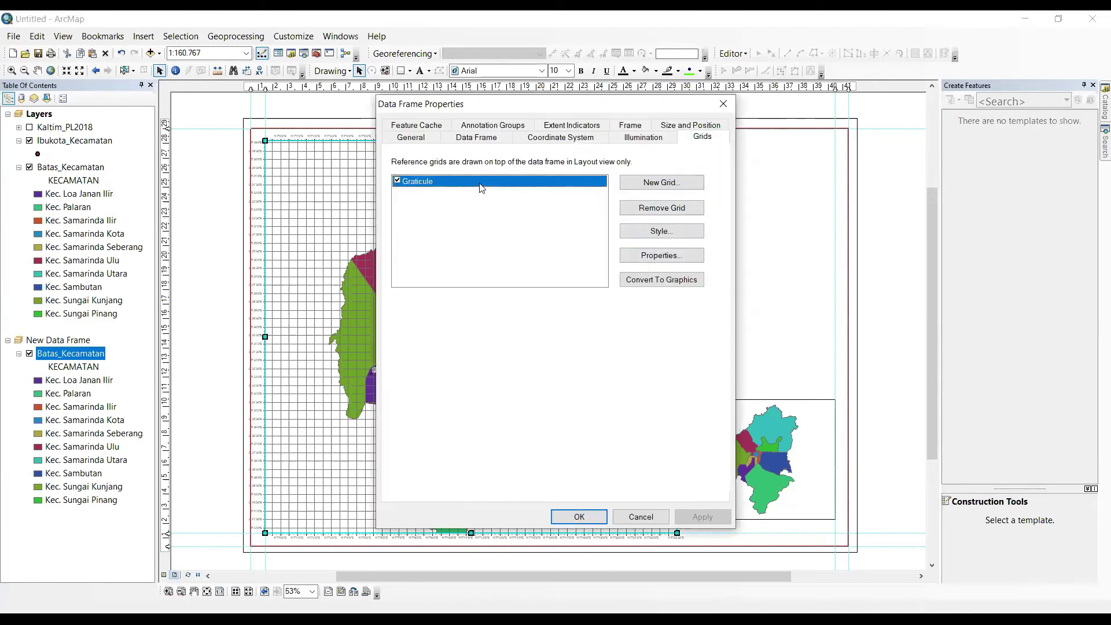
{"action": "left_click", "coordinate": [652, 257]}
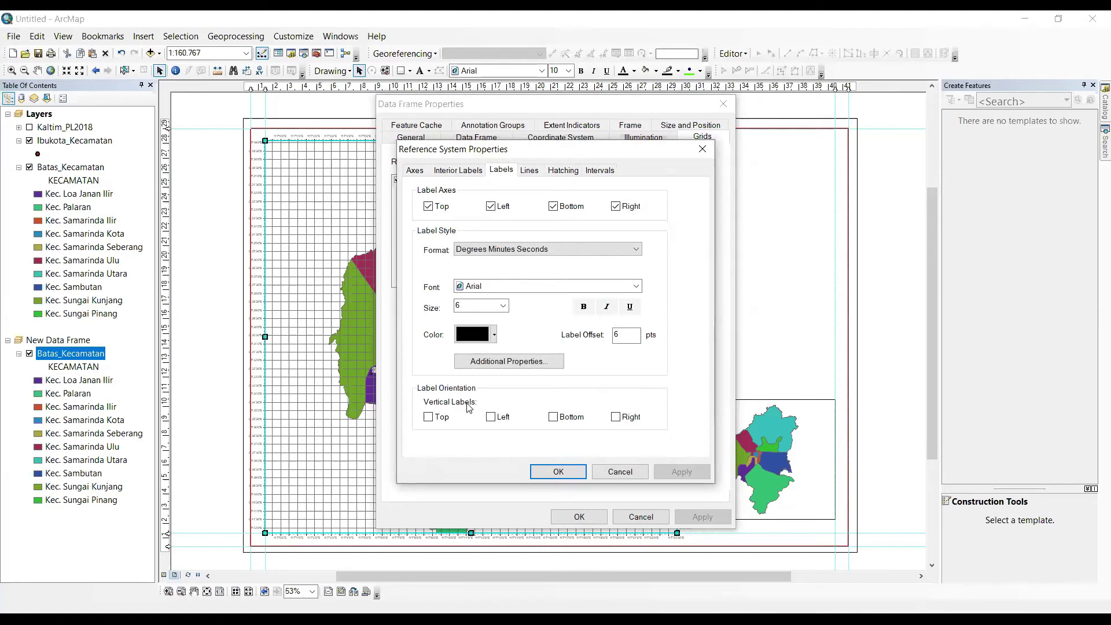
{"action": "left_click", "coordinate": [494, 418]}
Format the graticule labels in Times New Roman, size 8, bold and italic
{"action": "left_click", "coordinate": [517, 288]}
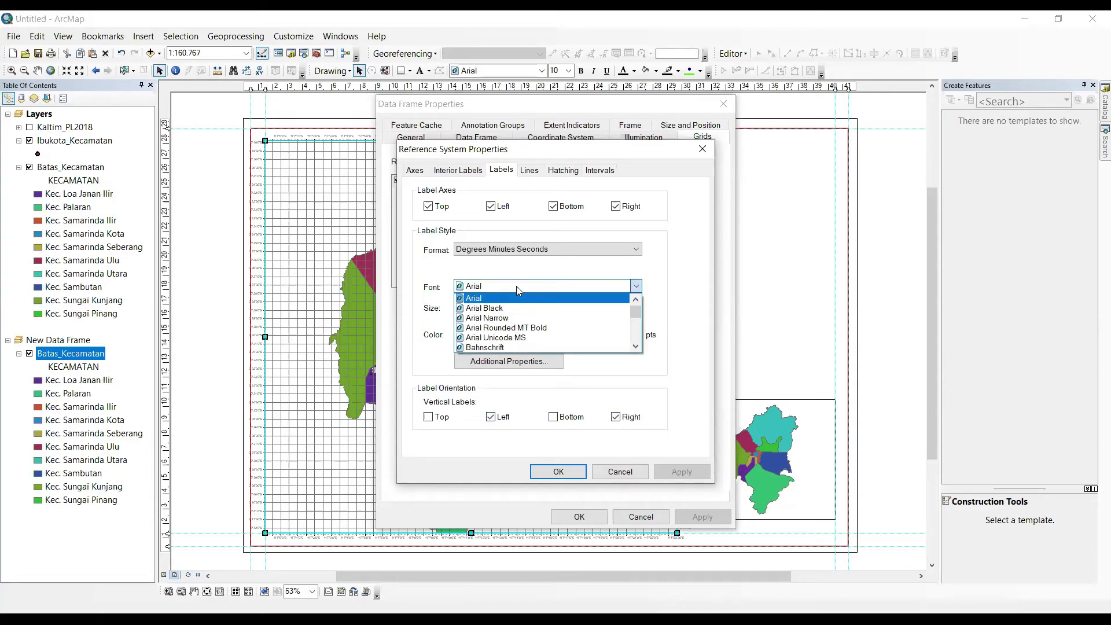
{"action": "key", "text": "t"}
{"action": "key", "text": "t"}
{"action": "key", "text": "t"}
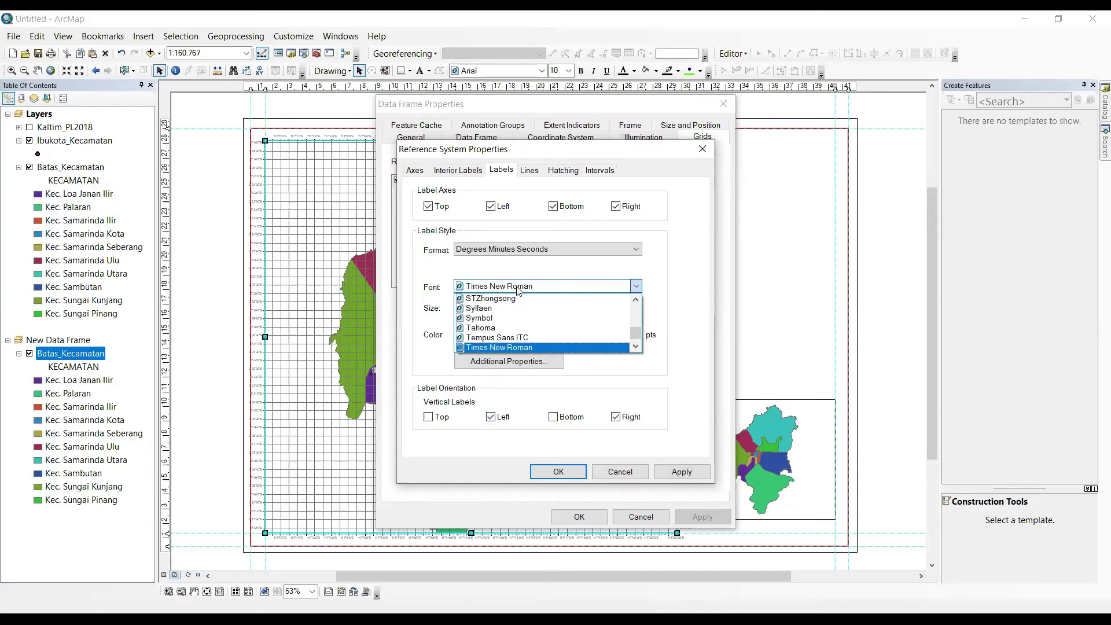
{"action": "left_click", "coordinate": [507, 347]}
{"action": "double_click", "coordinate": [484, 307]}
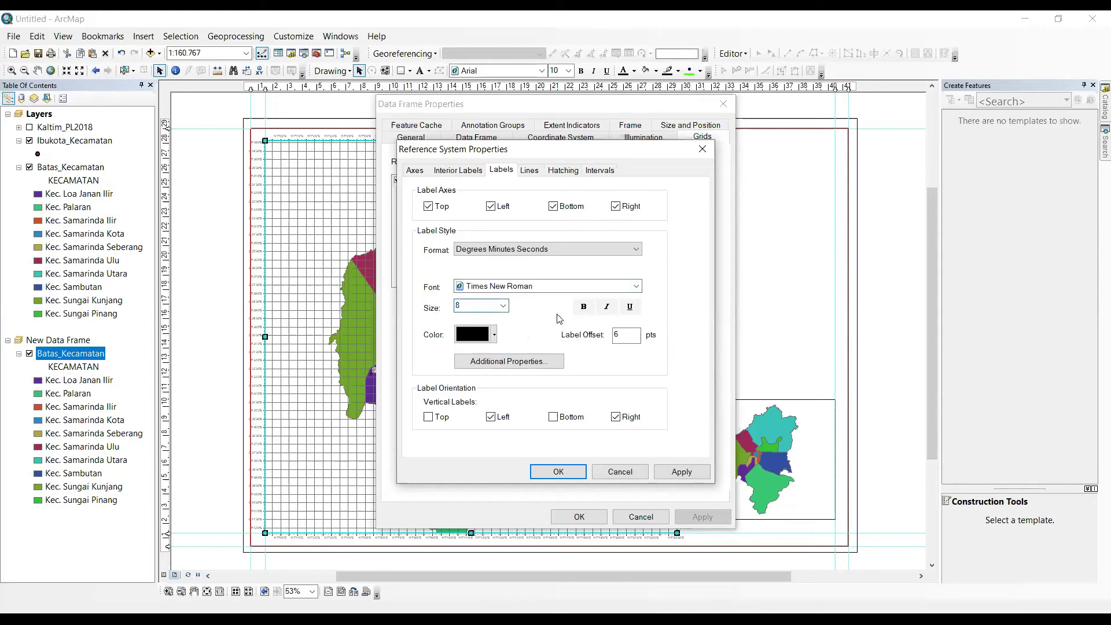
{"action": "left_click", "coordinate": [583, 307]}
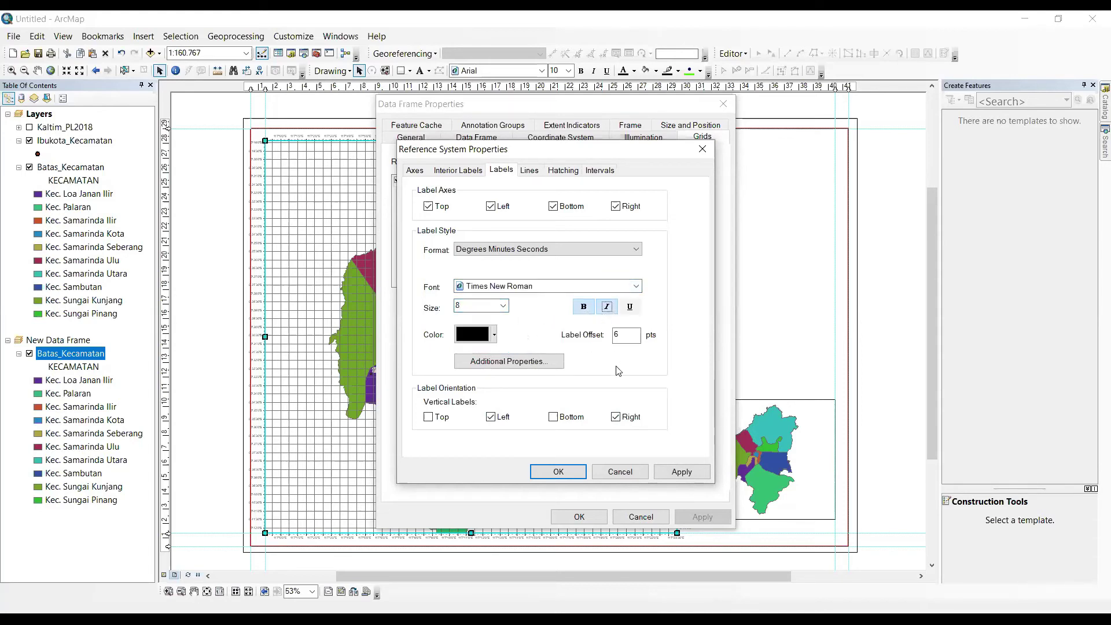
{"action": "double_click", "coordinate": [625, 337]}
Set the graticule's X and Y axis intervals to 5000 seconds
{"action": "left_click", "coordinate": [600, 170]}
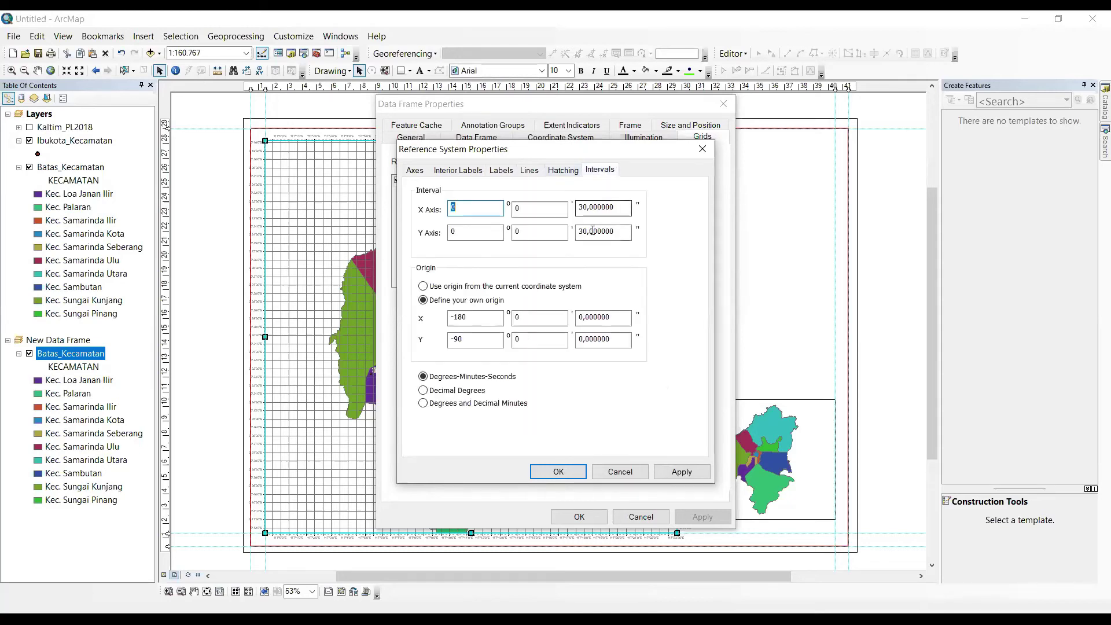
{"action": "left_click", "coordinate": [581, 212]}
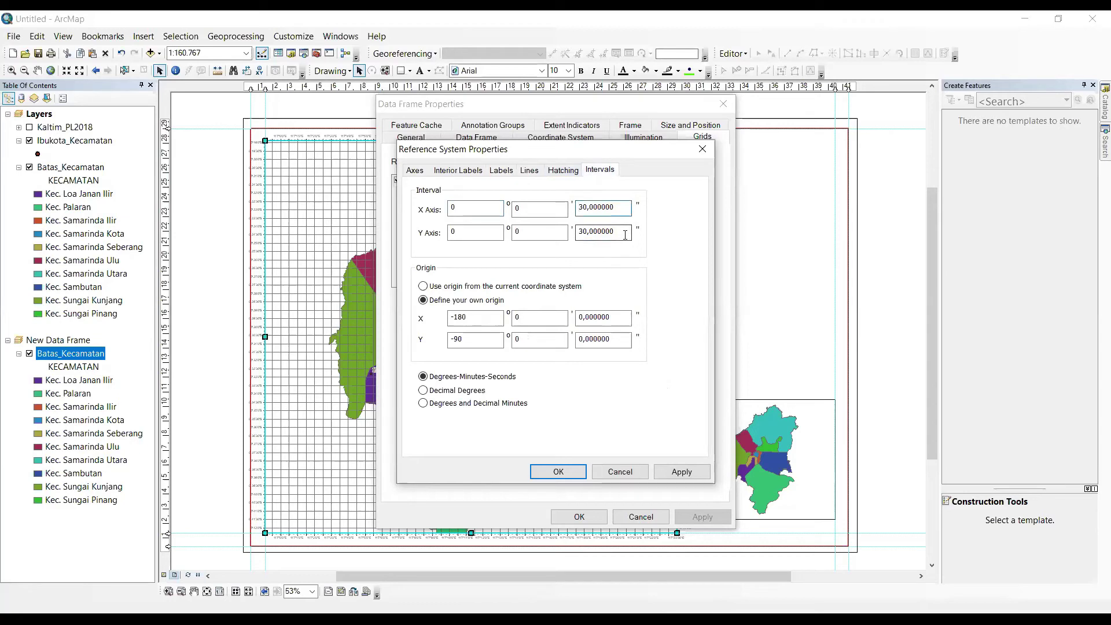
{"action": "type", "text": "500"}
{"action": "left_click", "coordinate": [581, 232]}
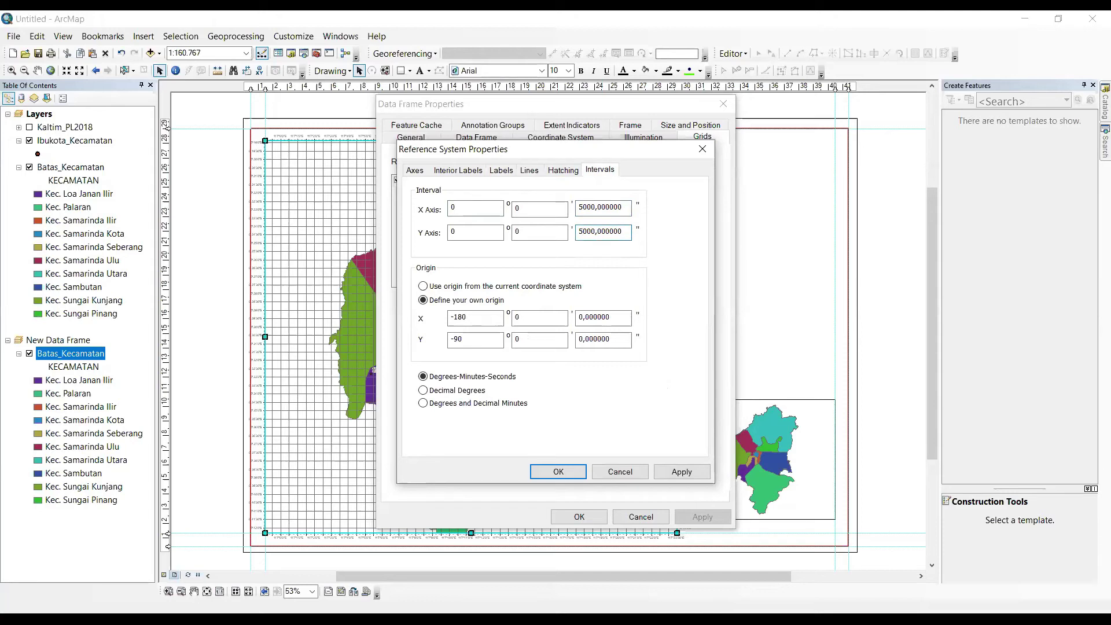
Set the major division tick size to 3 pts and the subdivision tick size to 1 pt, and apply the graticule changes
{"action": "left_click", "coordinate": [415, 170]}
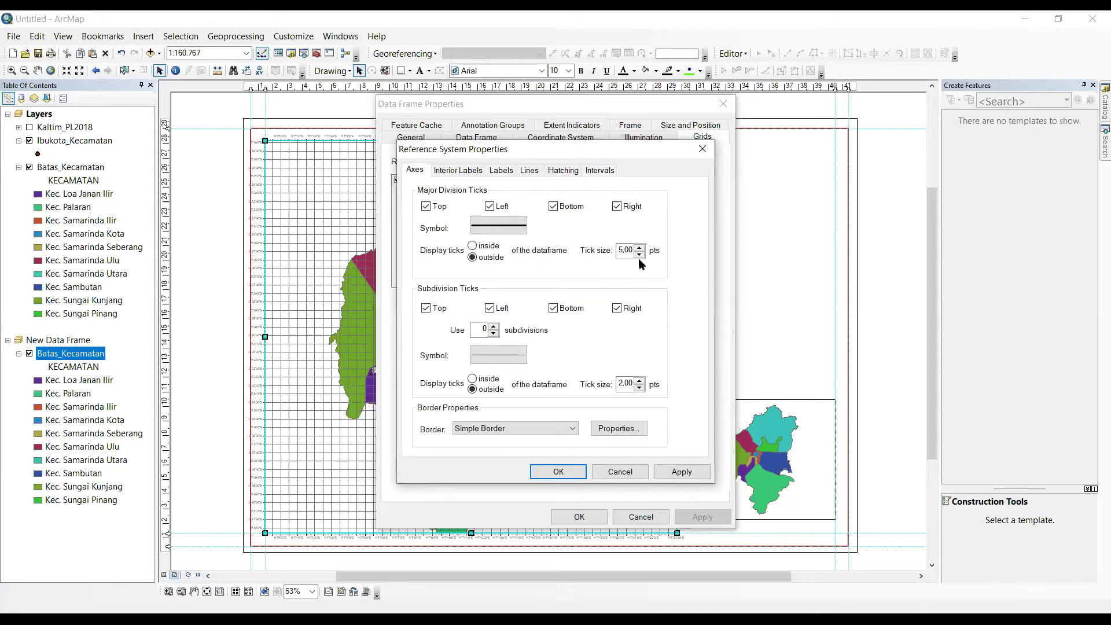
{"action": "left_click", "coordinate": [639, 388]}
{"action": "left_click", "coordinate": [559, 472]}
{"action": "left_click", "coordinate": [579, 517]}
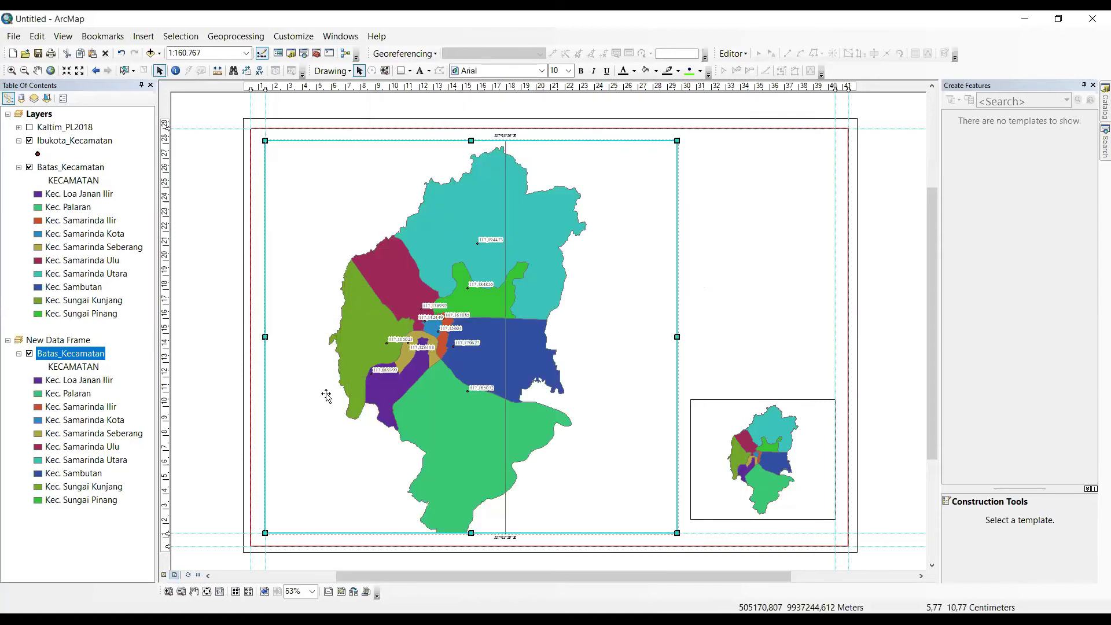
Open the main data frame's graticule properties and set the degrees and minutes of both the X and Y axis intervals to 0
{"action": "right_click", "coordinate": [487, 219]}
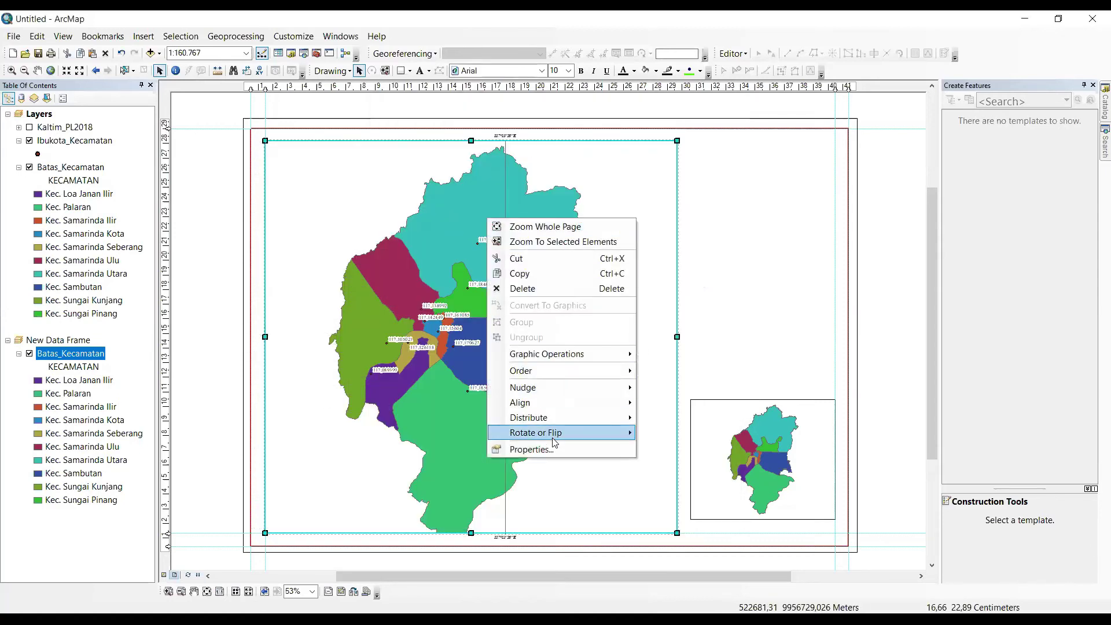
{"action": "left_click", "coordinate": [533, 450]}
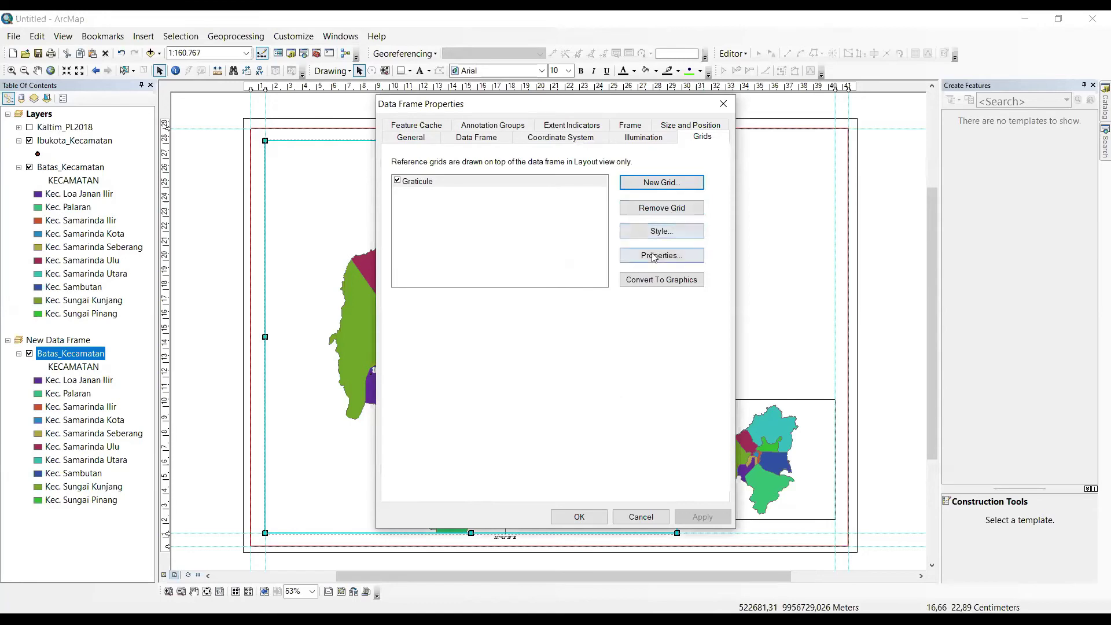
{"action": "left_click", "coordinate": [651, 255]}
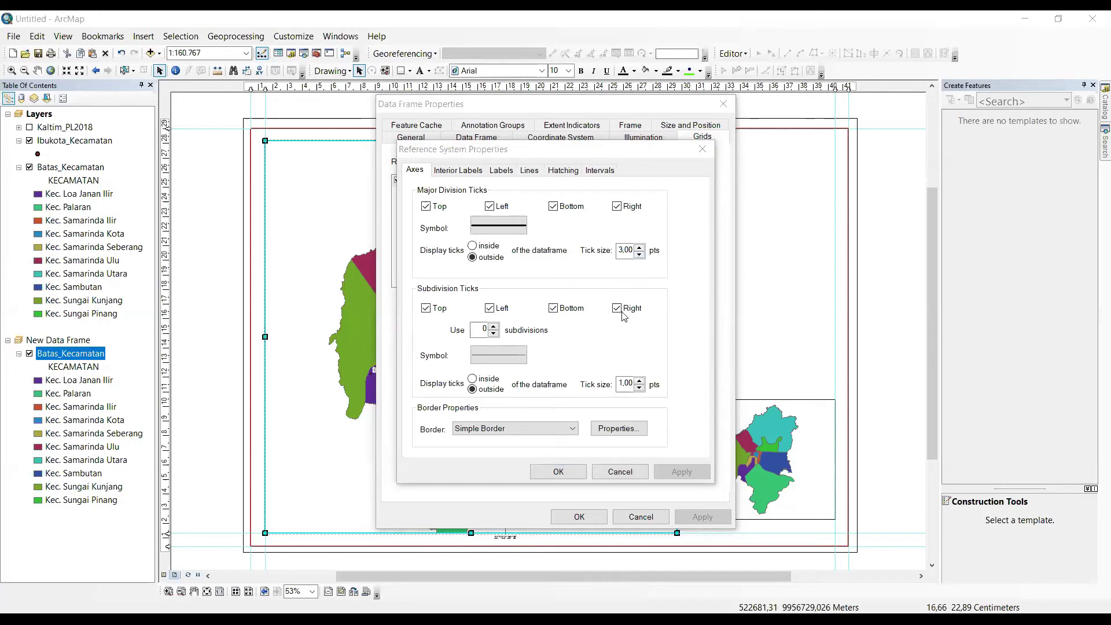
{"action": "left_click", "coordinate": [601, 175]}
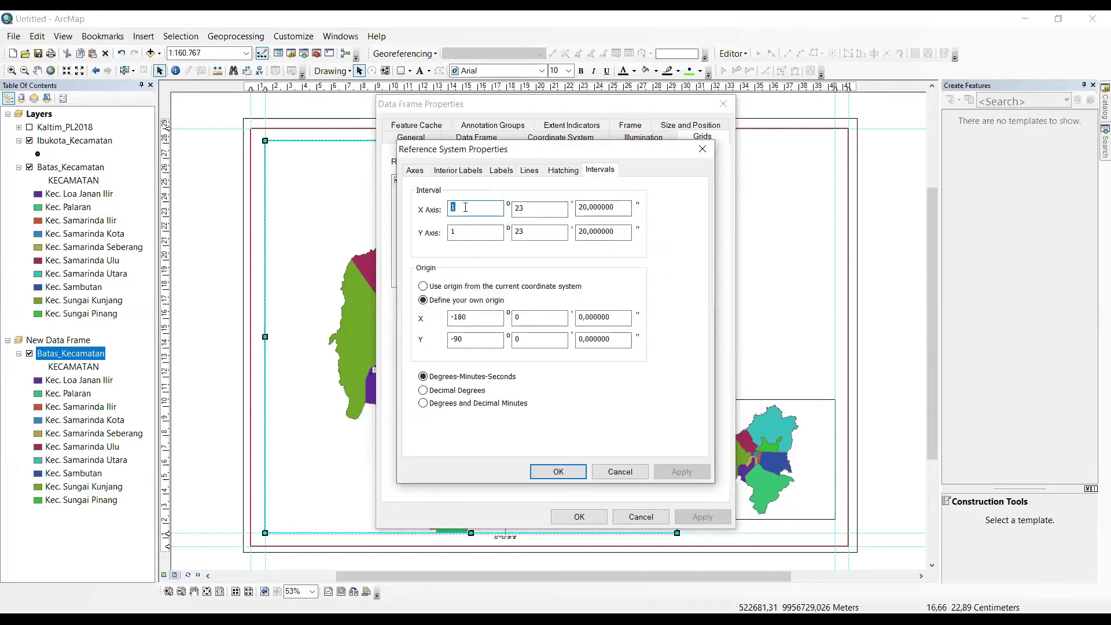
{"action": "type", "text": "0"}
{"action": "left_click", "coordinate": [461, 234]}
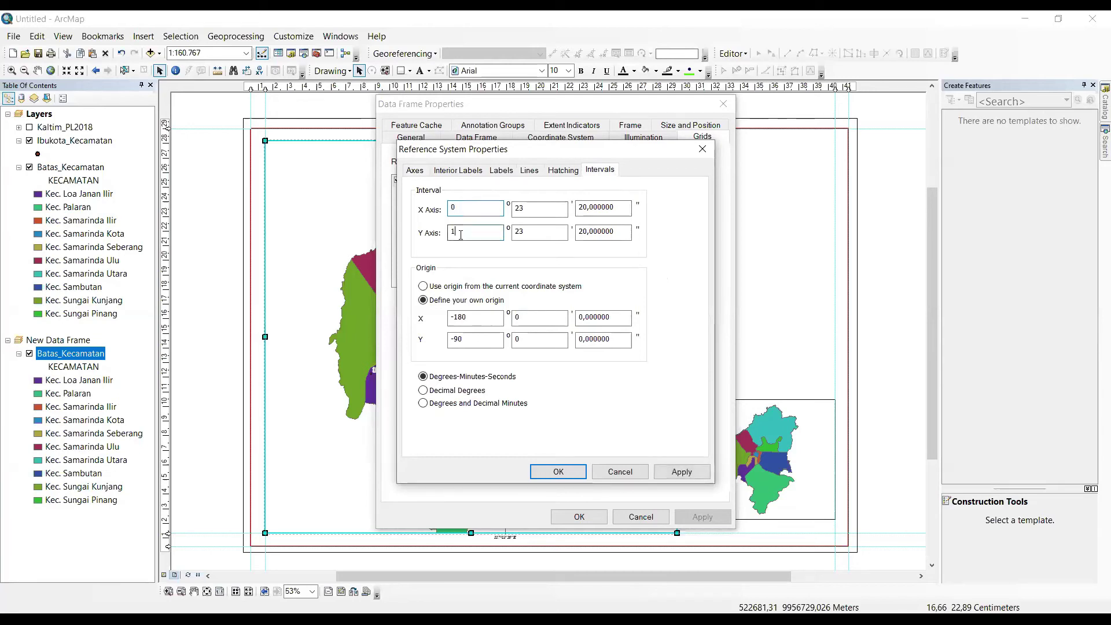
{"action": "double_click", "coordinate": [463, 233]}
{"action": "type", "text": "0"}
{"action": "double_click", "coordinate": [530, 210]}
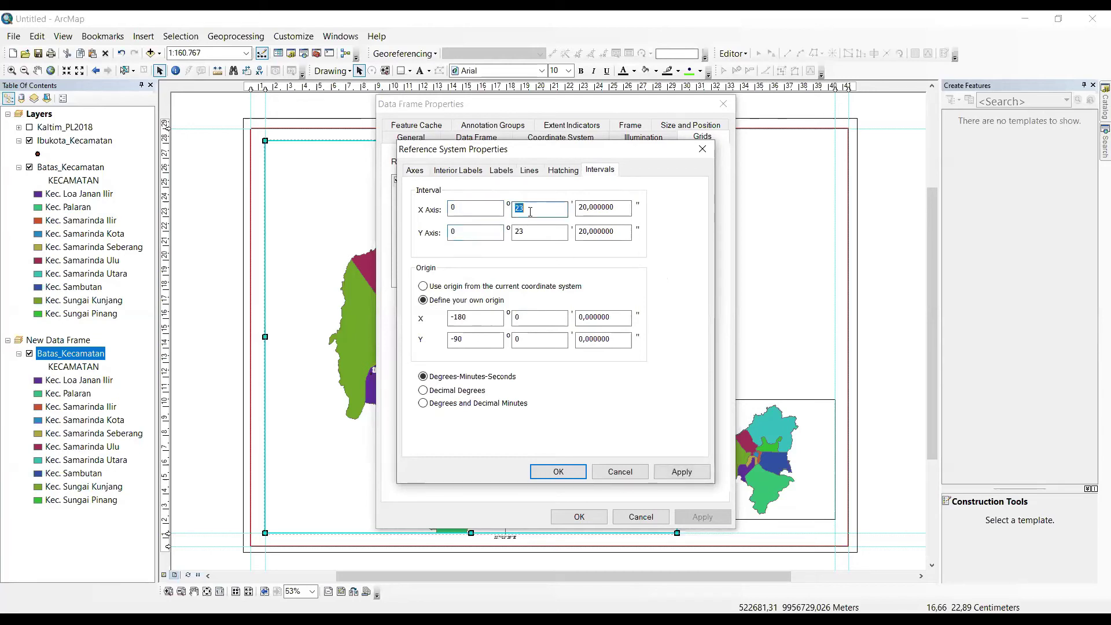
{"action": "type", "text": "0"}
{"action": "double_click", "coordinate": [521, 233]}
{"action": "type", "text": "0"}
Set the seconds of the graticule's X and Y axis intervals to 1000 and apply the changes to the data frame
{"action": "left_click", "coordinate": [582, 207]}
{"action": "key", "text": "BackSpace"}
{"action": "type", "text": "100"}
{"action": "left_click", "coordinate": [582, 231]}
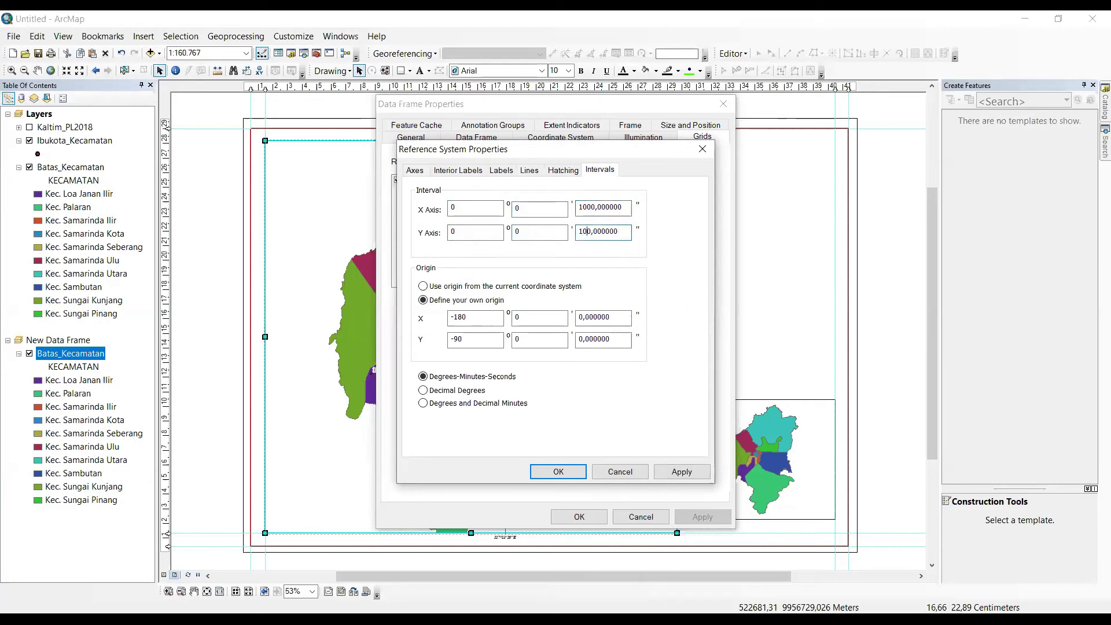
{"action": "left_click", "coordinate": [565, 471]}
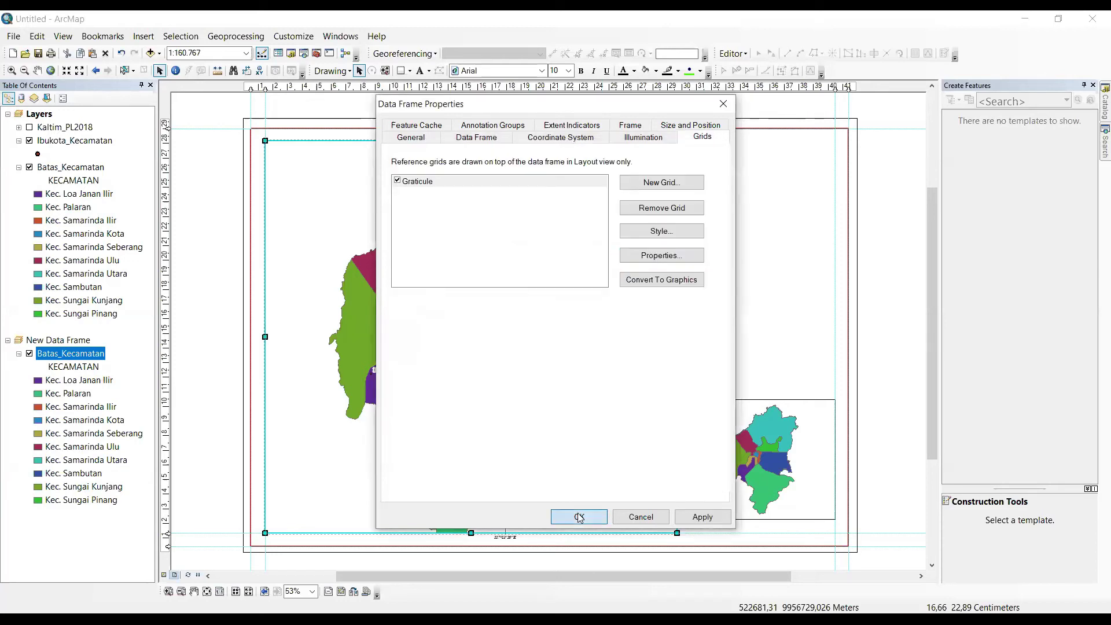
{"action": "left_click", "coordinate": [577, 517]}
Reduce the main graticule's X and Y axis intervals to 0 degrees, 0 minutes and 500 seconds, and apply them
{"action": "right_click", "coordinate": [486, 228]}
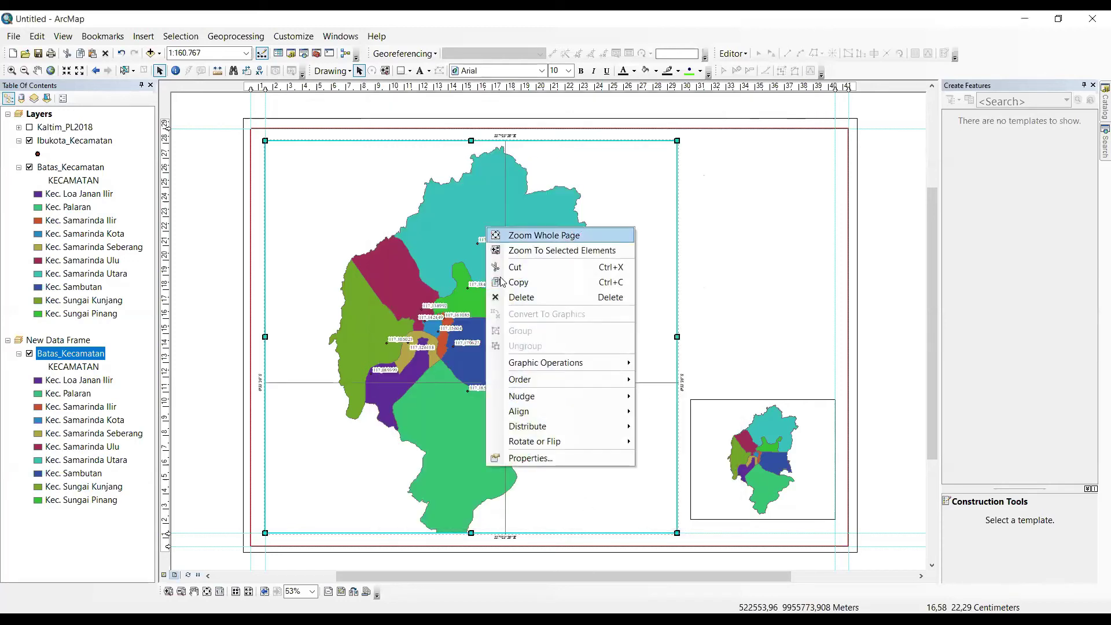
{"action": "left_click", "coordinate": [520, 458]}
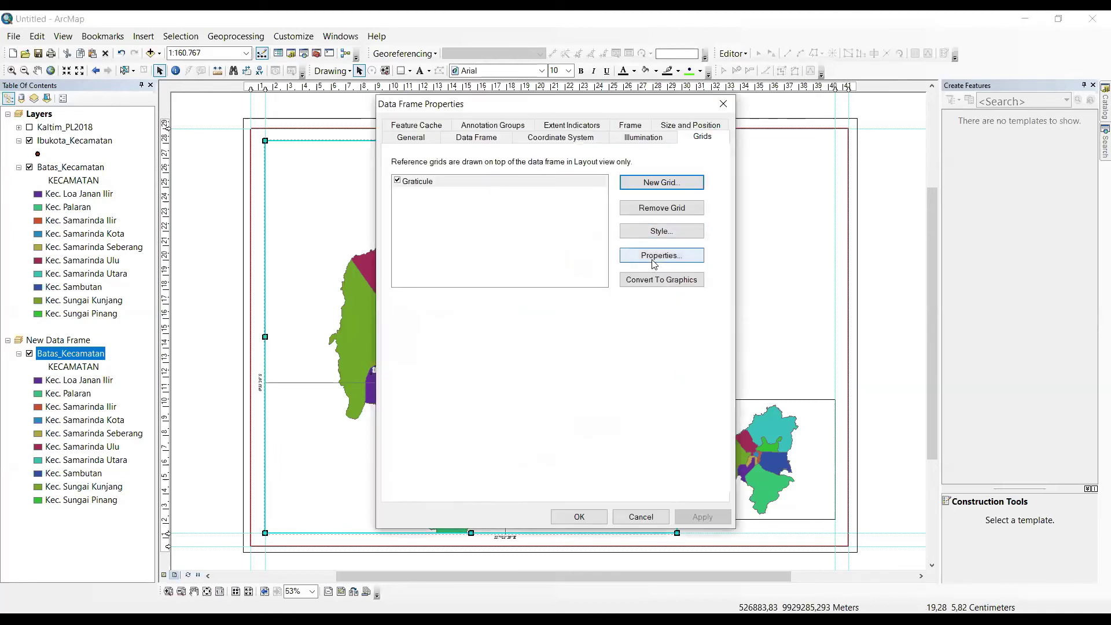
{"action": "left_click", "coordinate": [653, 262]}
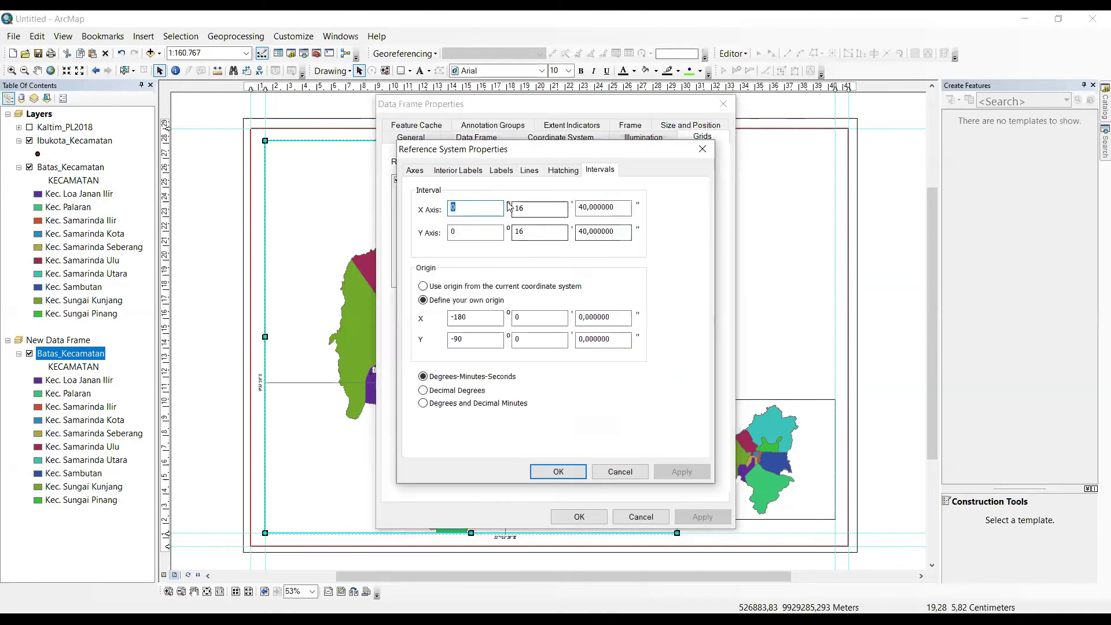
{"action": "double_click", "coordinate": [538, 207]}
{"action": "type", "text": "0"}
{"action": "double_click", "coordinate": [523, 232]}
{"action": "type", "text": "0"}
{"action": "left_click", "coordinate": [595, 213]}
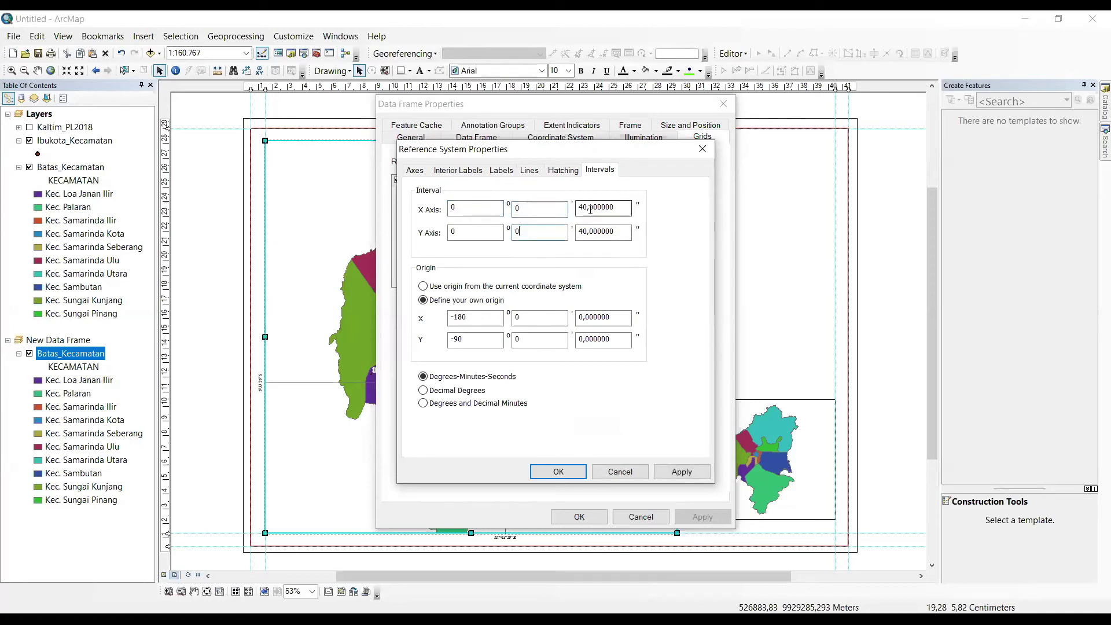
{"action": "key", "text": "BackSpace"}
{"action": "type", "text": "50"}
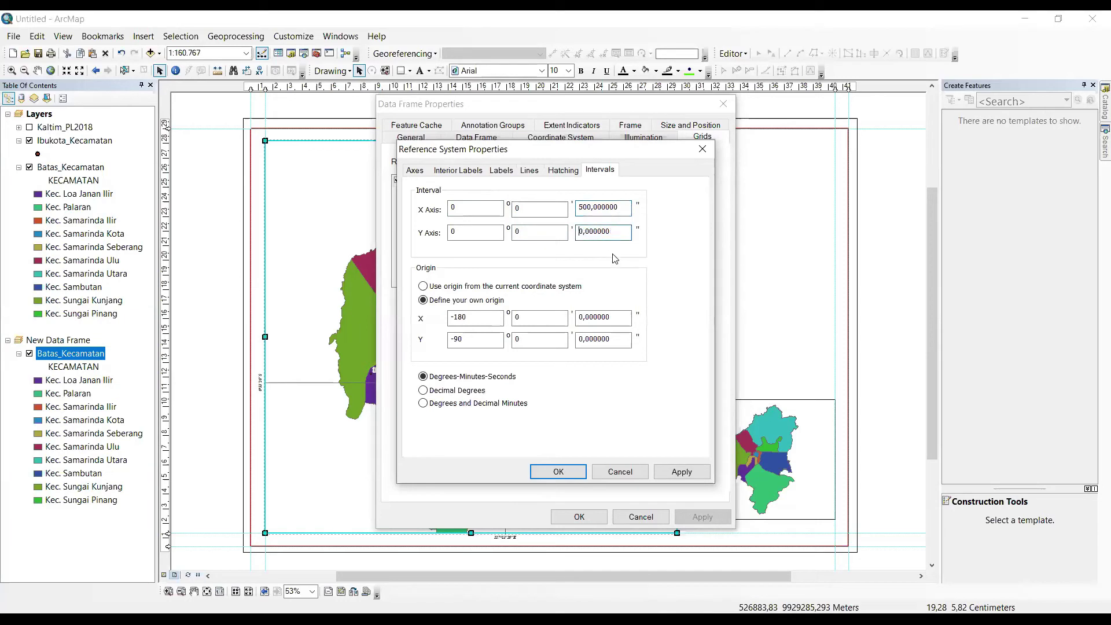
{"action": "type", "text": "0"}
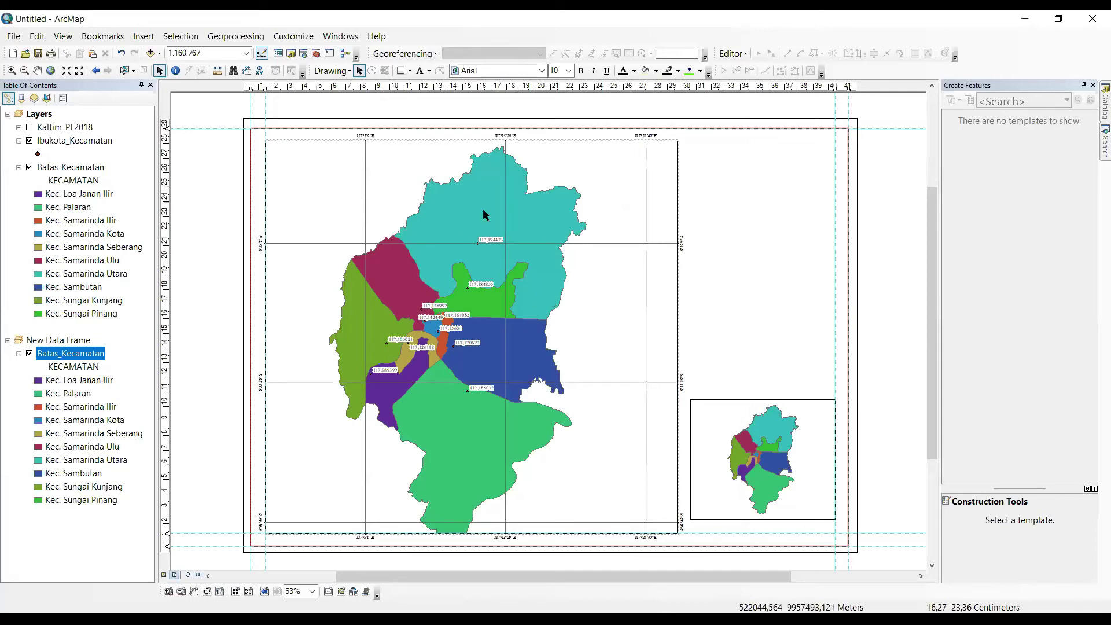
Add the text "Peta Administrasi Kota Samarinda" in the empty upper area of the page, right of the main data frame
{"action": "scroll", "coordinate": [648, 144], "scroll_direction": "up", "scroll_amount": 1}
{"action": "scroll", "coordinate": [649, 145], "scroll_direction": "up", "scroll_amount": 3}
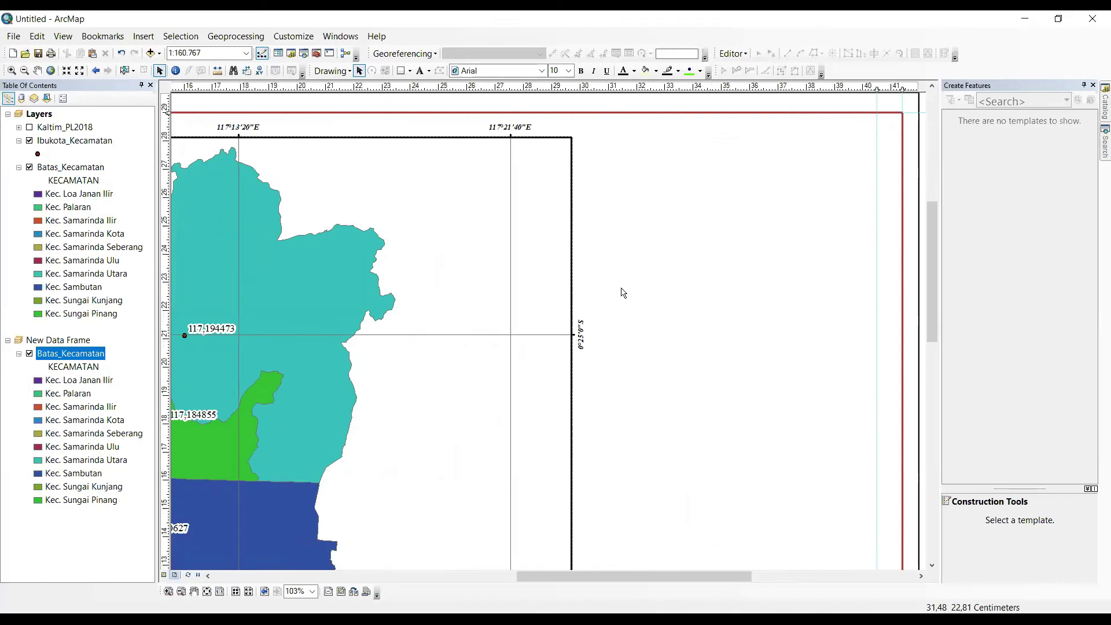
{"action": "scroll", "coordinate": [620, 292], "scroll_direction": "right", "scroll_amount": 3}
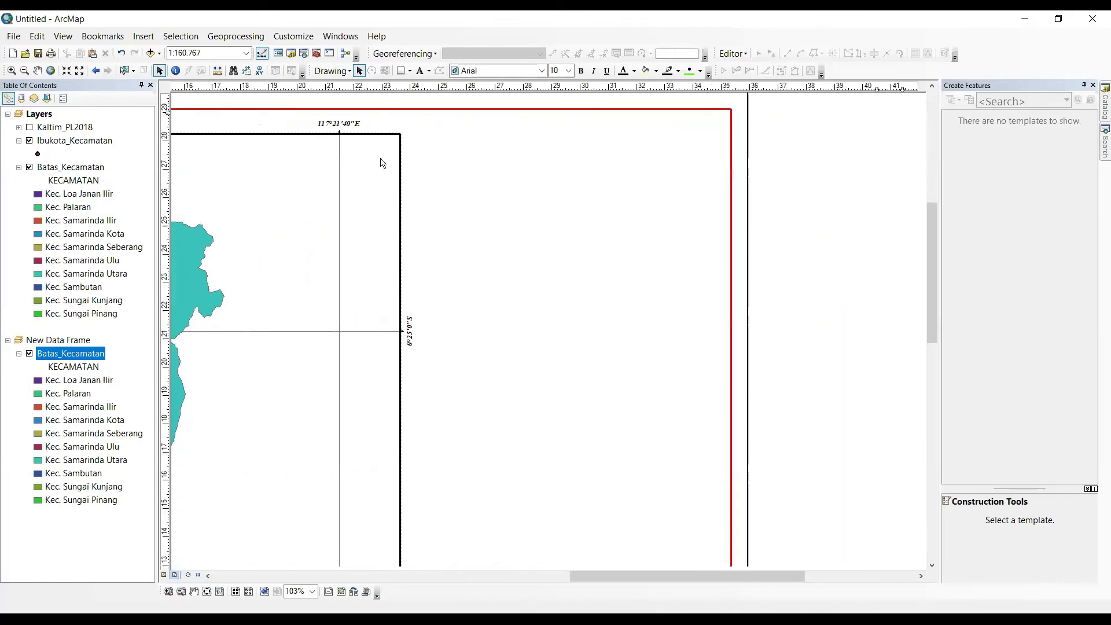
{"action": "left_click", "coordinate": [420, 72]}
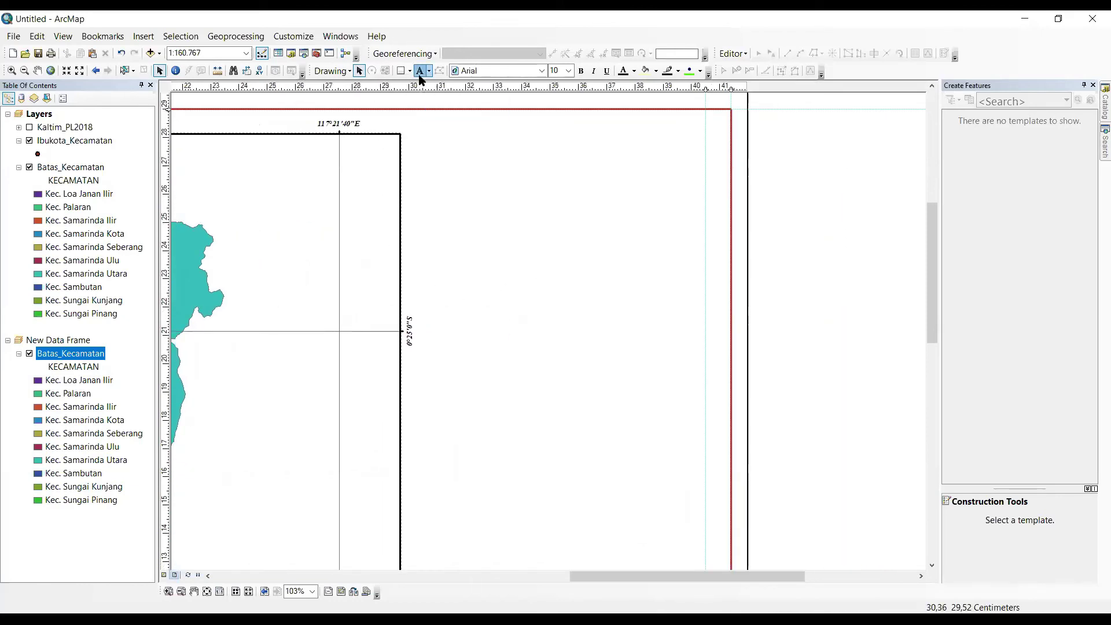
{"action": "left_click", "coordinate": [457, 154]}
{"action": "type", "text": "Peta Adm"}
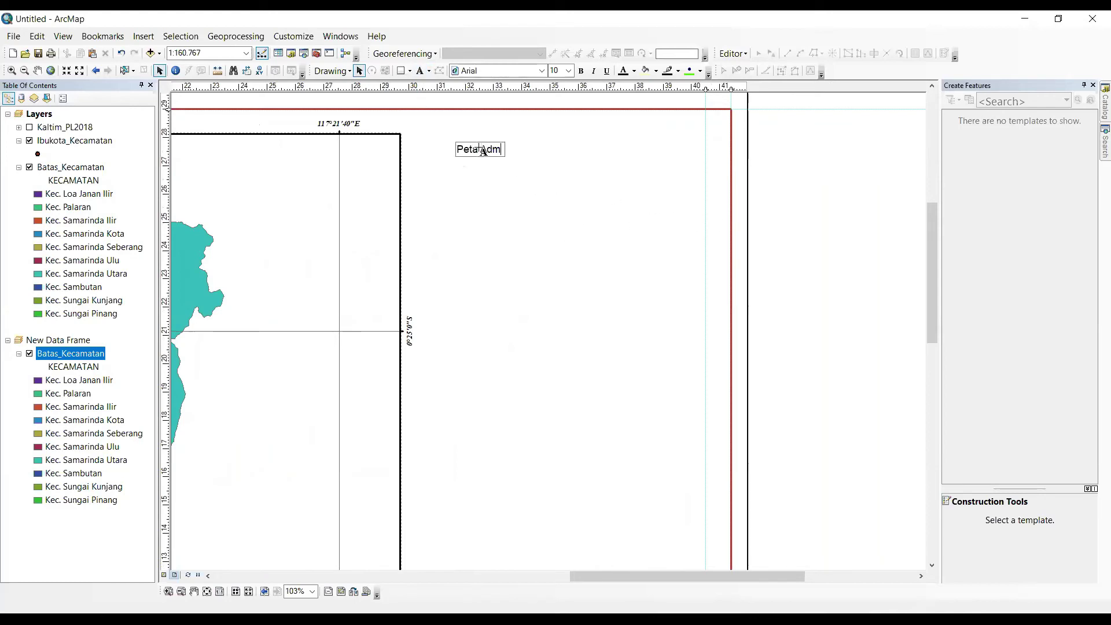
{"action": "type", "text": "inistrasi"}
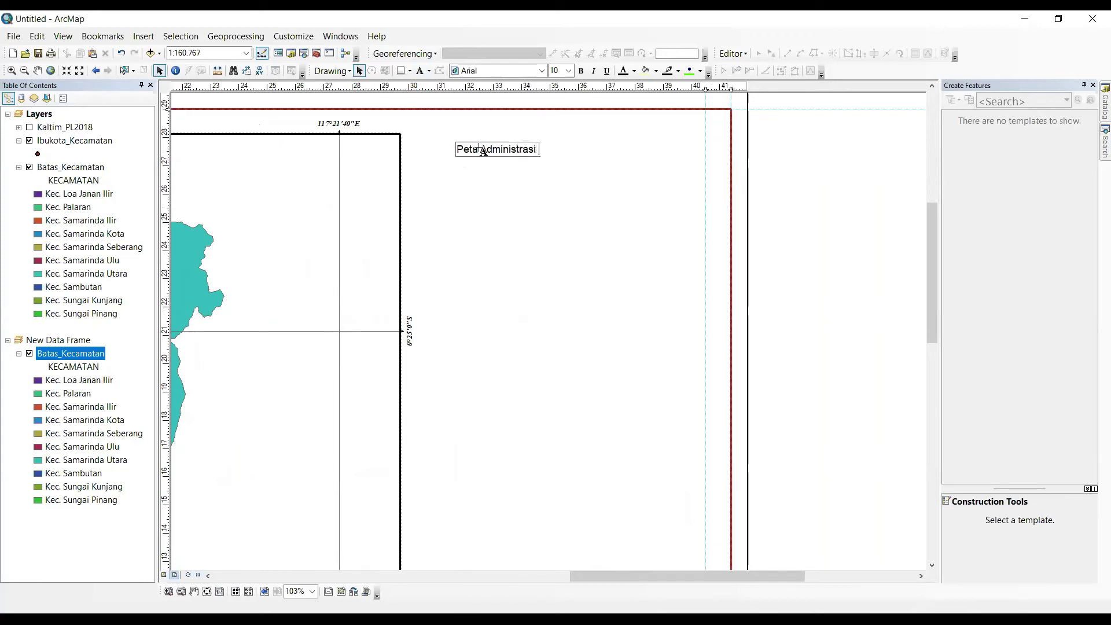
{"action": "type", "text": " Kota Samarinda"}
{"action": "key", "text": "Return"}
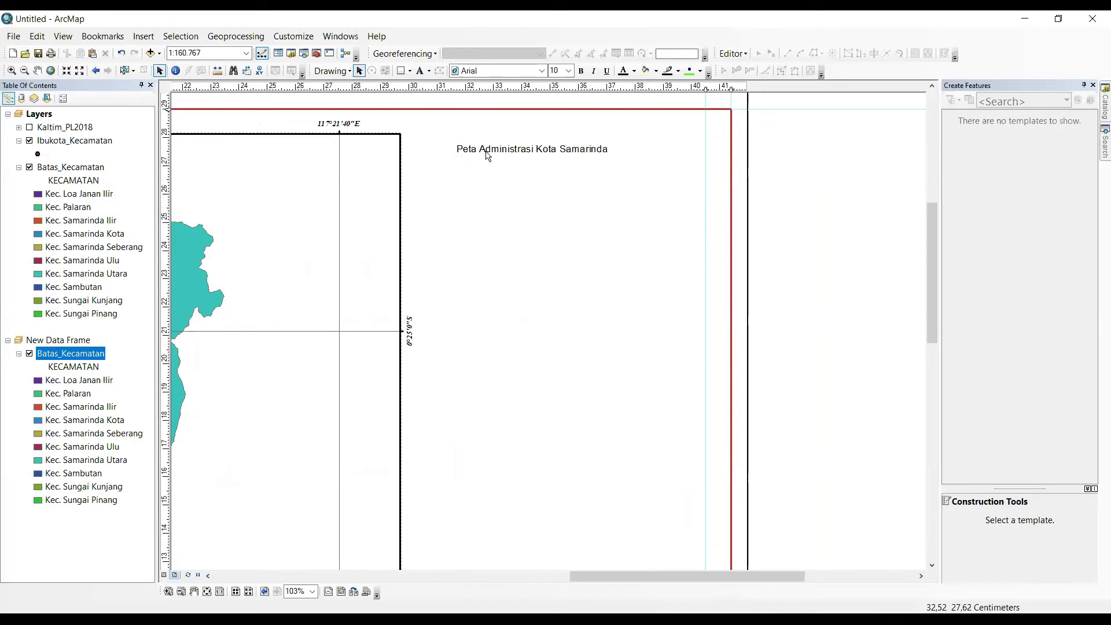
{"action": "left_click", "coordinate": [586, 149]}
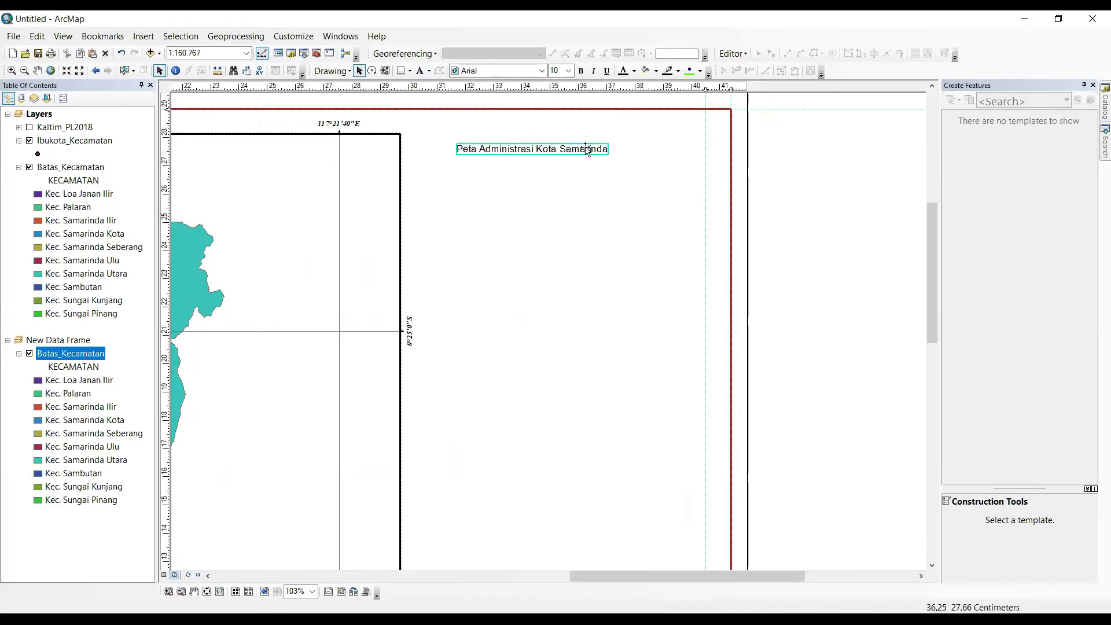
{"action": "right_click", "coordinate": [586, 150]}
{"action": "left_click", "coordinate": [574, 157]}
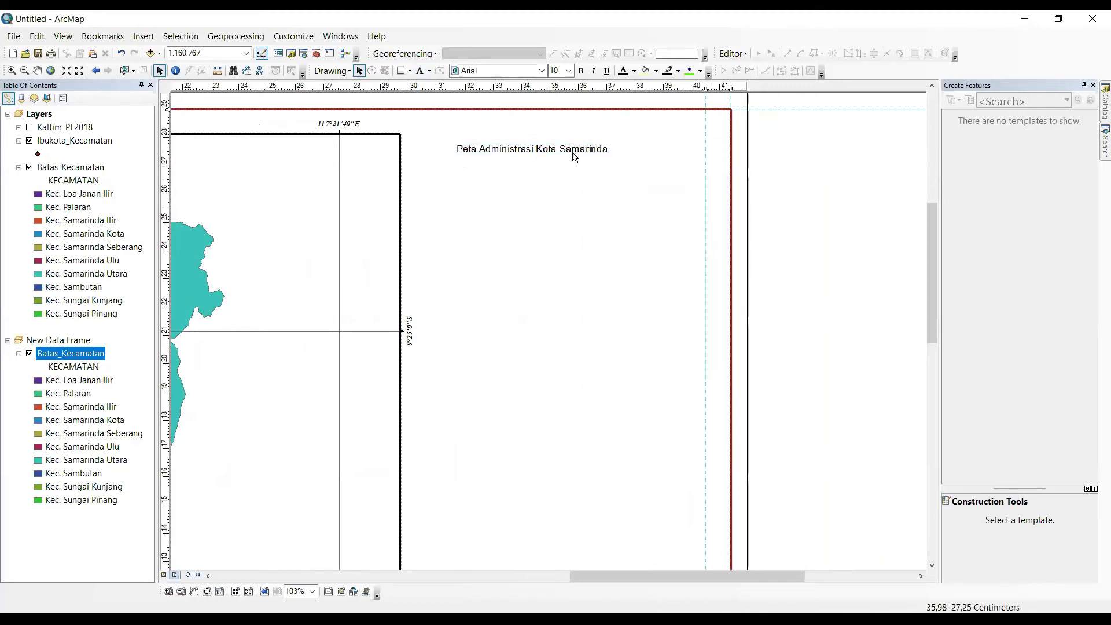
{"action": "left_click", "coordinate": [570, 152]}
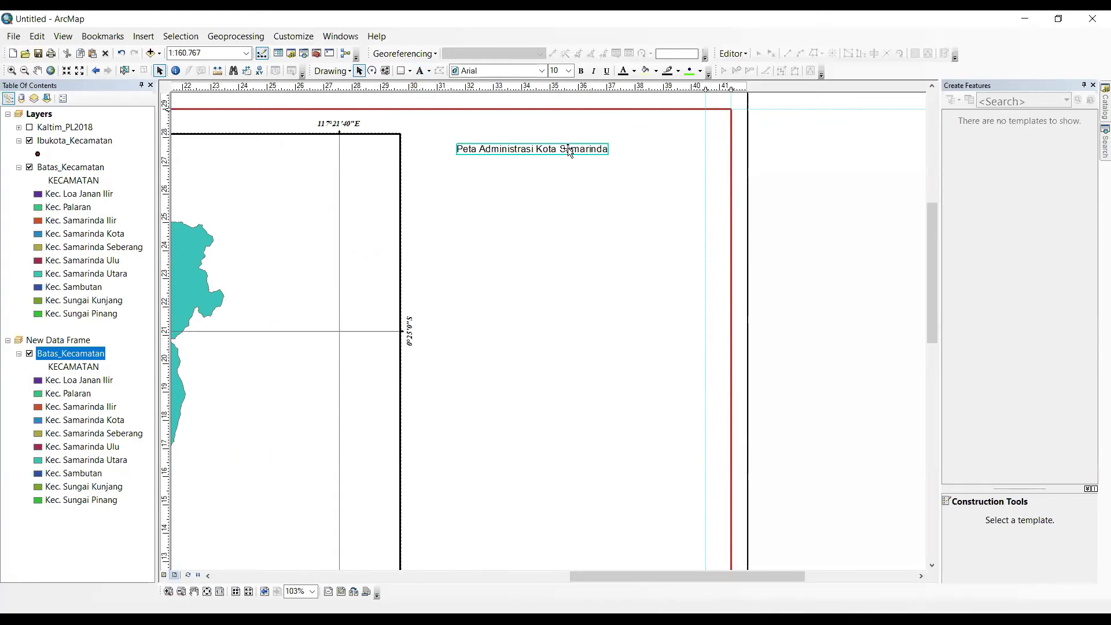
{"action": "right_click", "coordinate": [570, 150]}
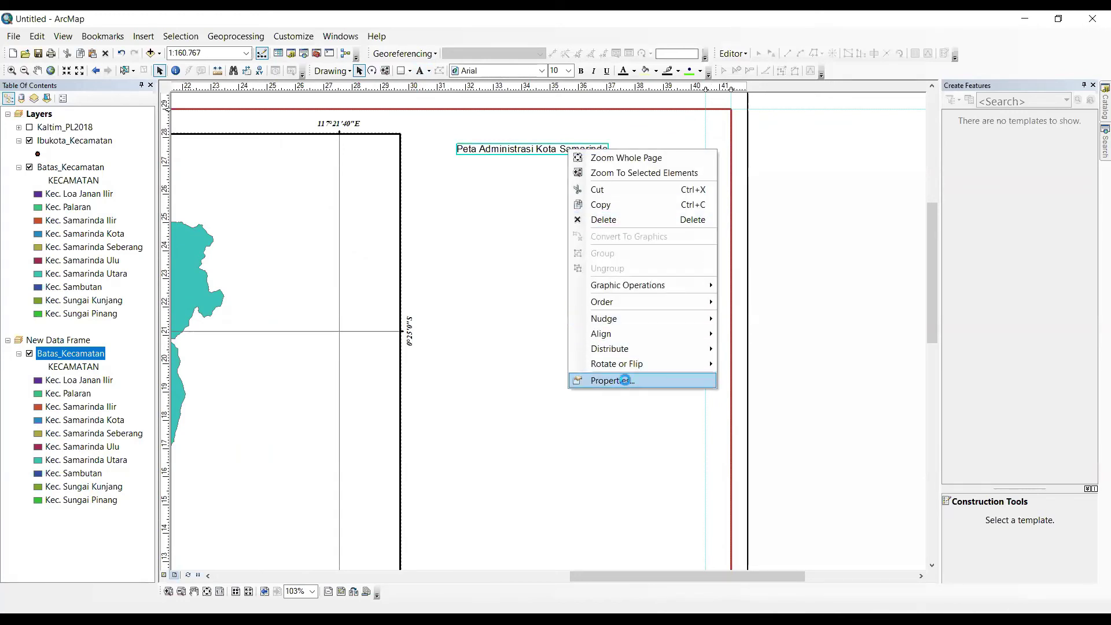
{"action": "left_click", "coordinate": [622, 379]}
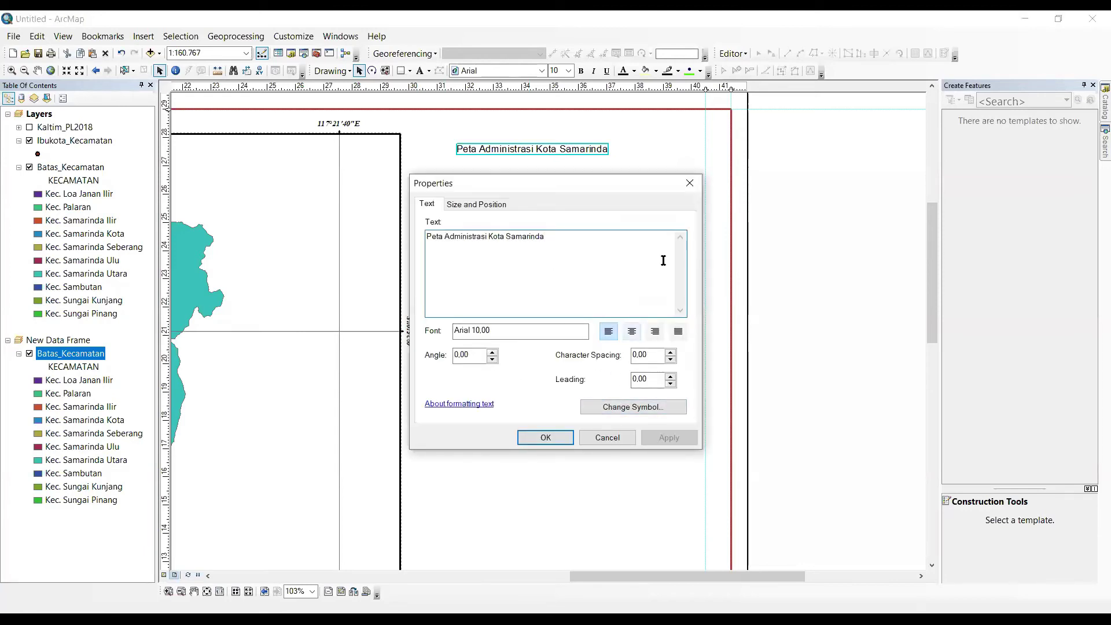
{"action": "left_click", "coordinate": [697, 183]}
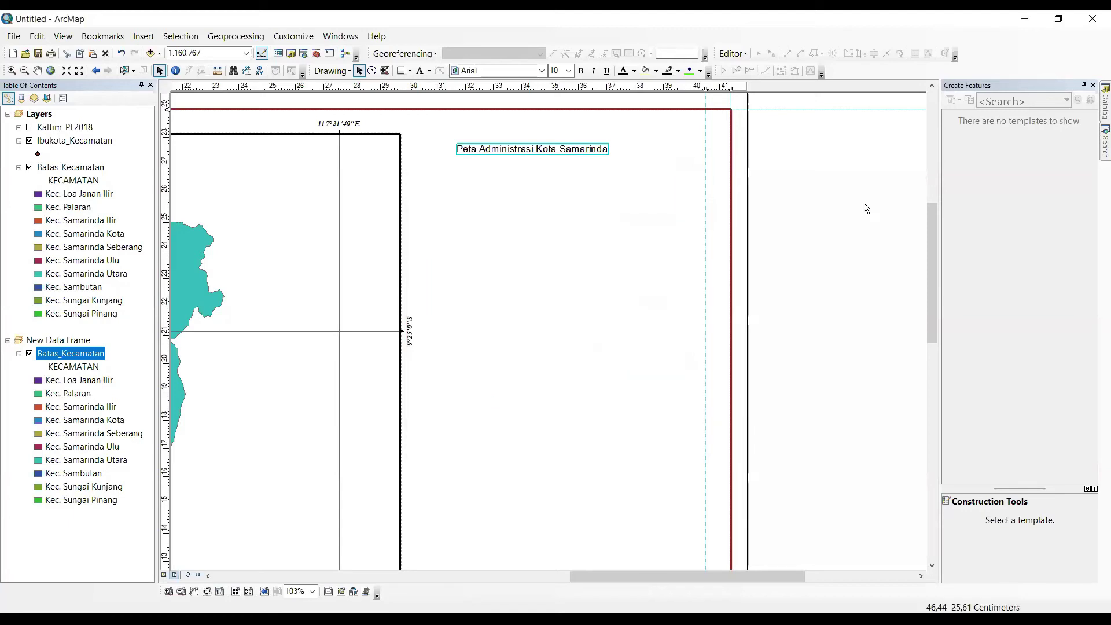
Format the map title text in Times New Roman, size 14
{"action": "left_click", "coordinate": [542, 71]}
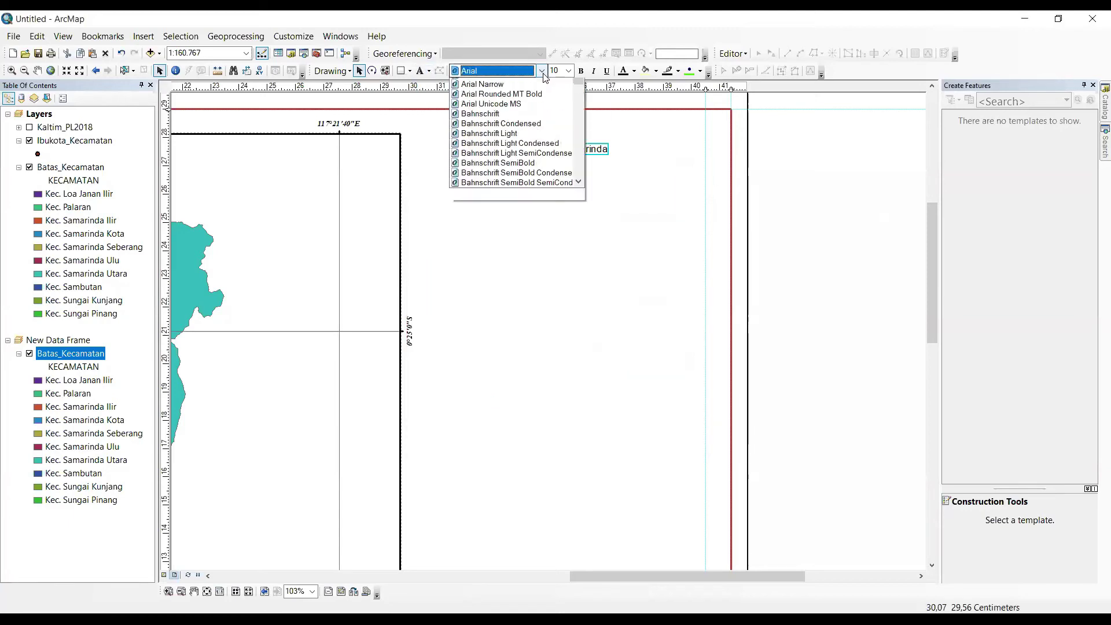
{"action": "left_click", "coordinate": [515, 97]}
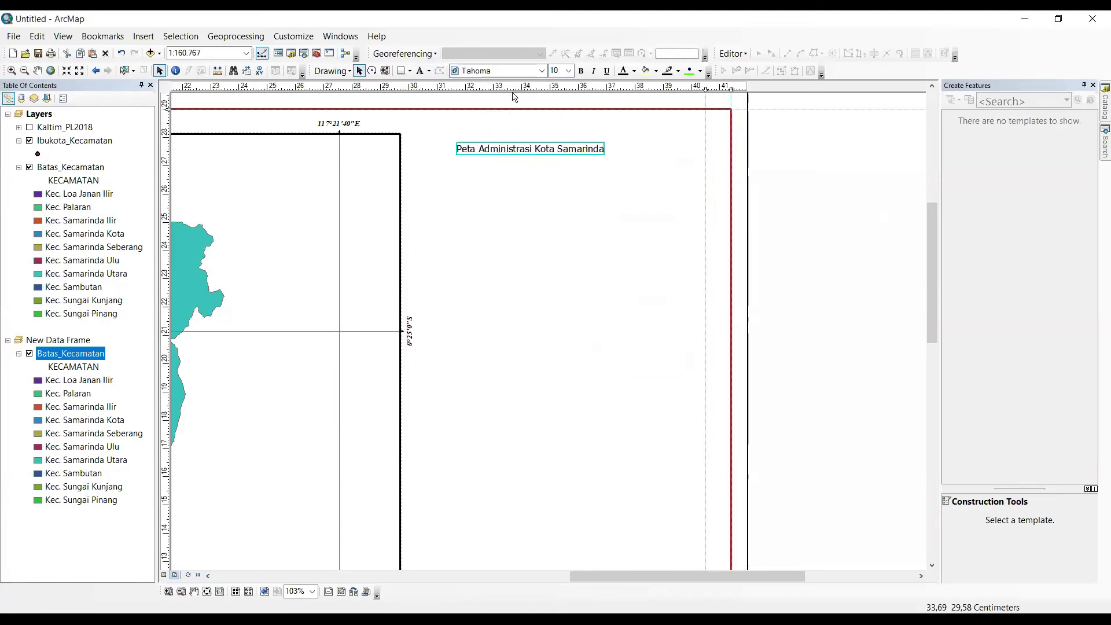
{"action": "left_click", "coordinate": [542, 70]}
{"action": "scroll", "coordinate": [512, 144], "scroll_direction": "down", "scroll_amount": 15}
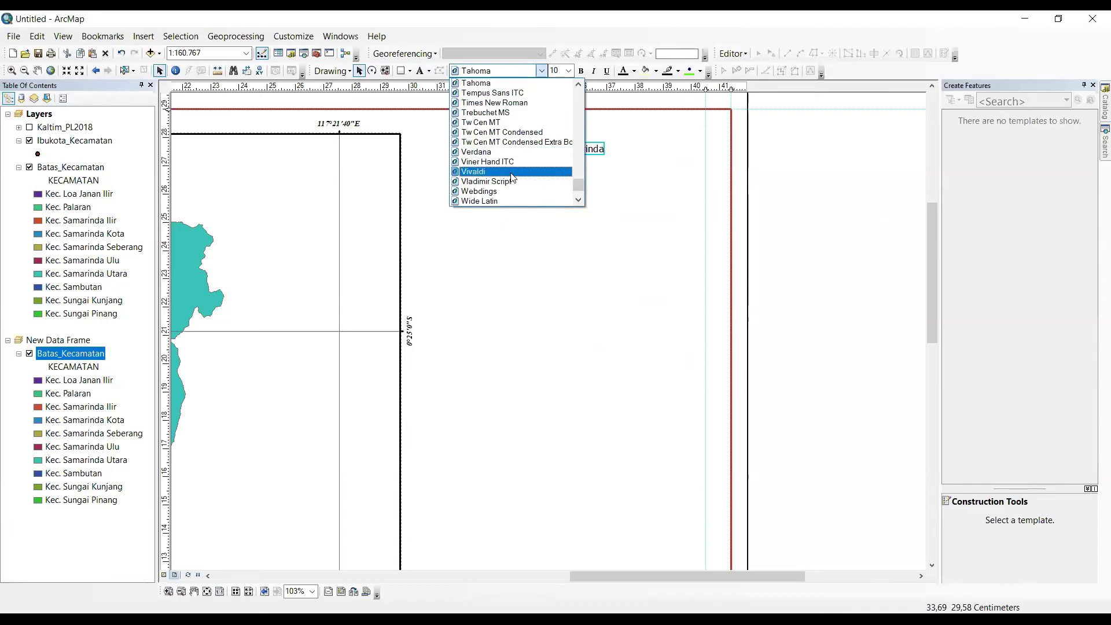
{"action": "left_click", "coordinate": [494, 102]}
{"action": "left_click", "coordinate": [556, 70]}
{"action": "type", "text": "16"}
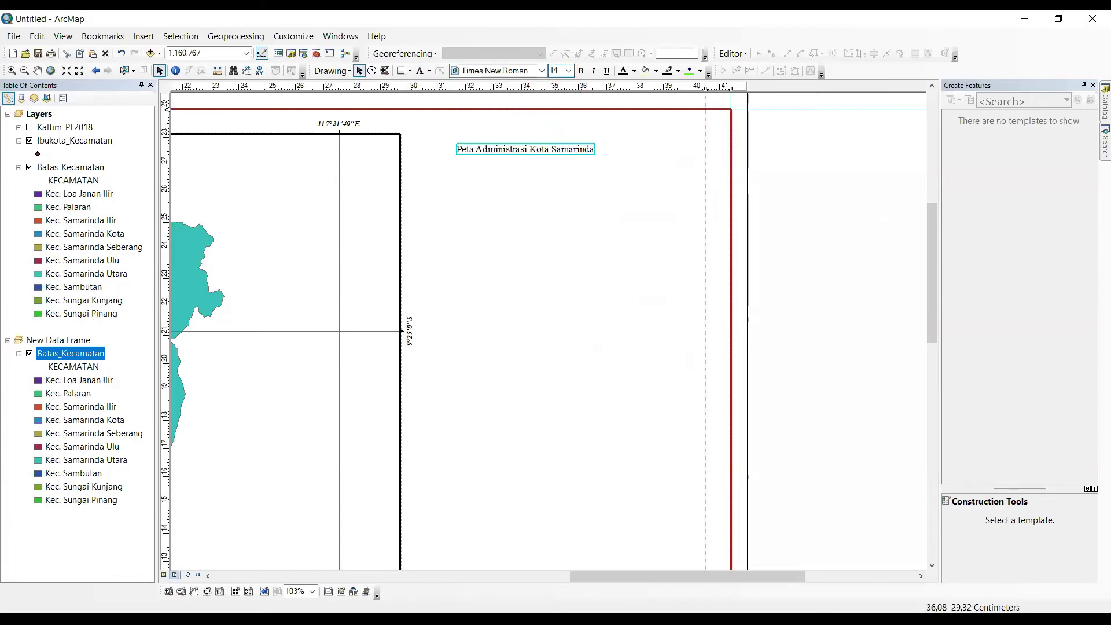
{"action": "key", "text": "Return"}
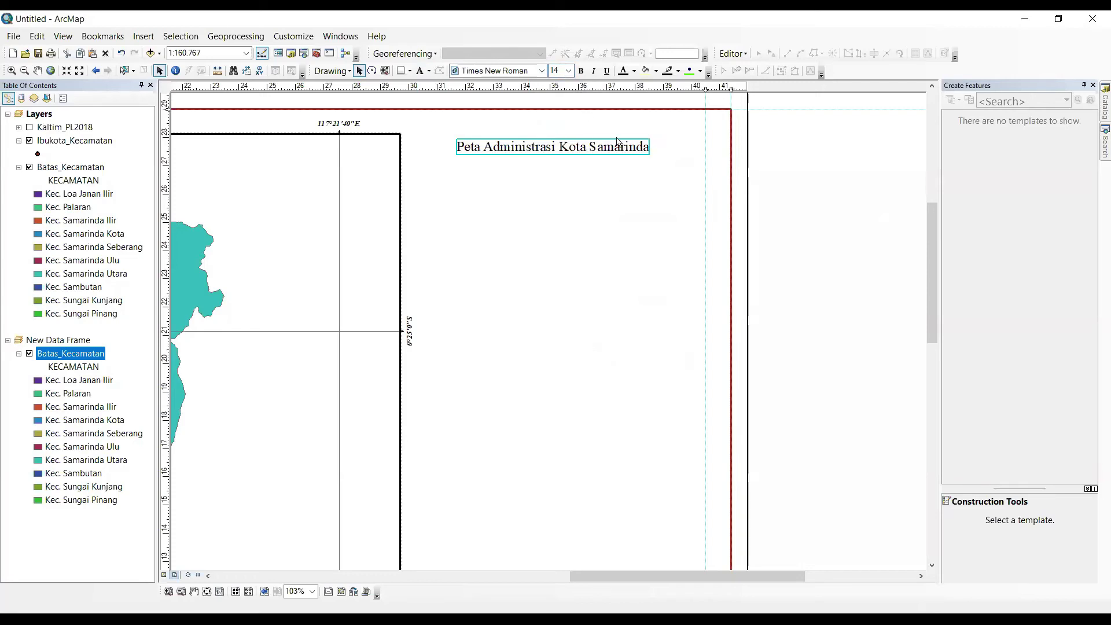
Make the map title bold and shift it slightly to the right within the space beside the main frame
{"action": "left_click", "coordinate": [581, 70]}
{"action": "left_click", "coordinate": [581, 71]}
{"action": "left_click", "coordinate": [582, 71]}
{"action": "left_click", "coordinate": [582, 71]}
{"action": "left_click", "coordinate": [581, 71]}
{"action": "left_click", "coordinate": [581, 71]}
{"action": "left_click", "coordinate": [582, 71]}
{"action": "left_click", "coordinate": [581, 72]}
{"action": "left_click", "coordinate": [582, 71]}
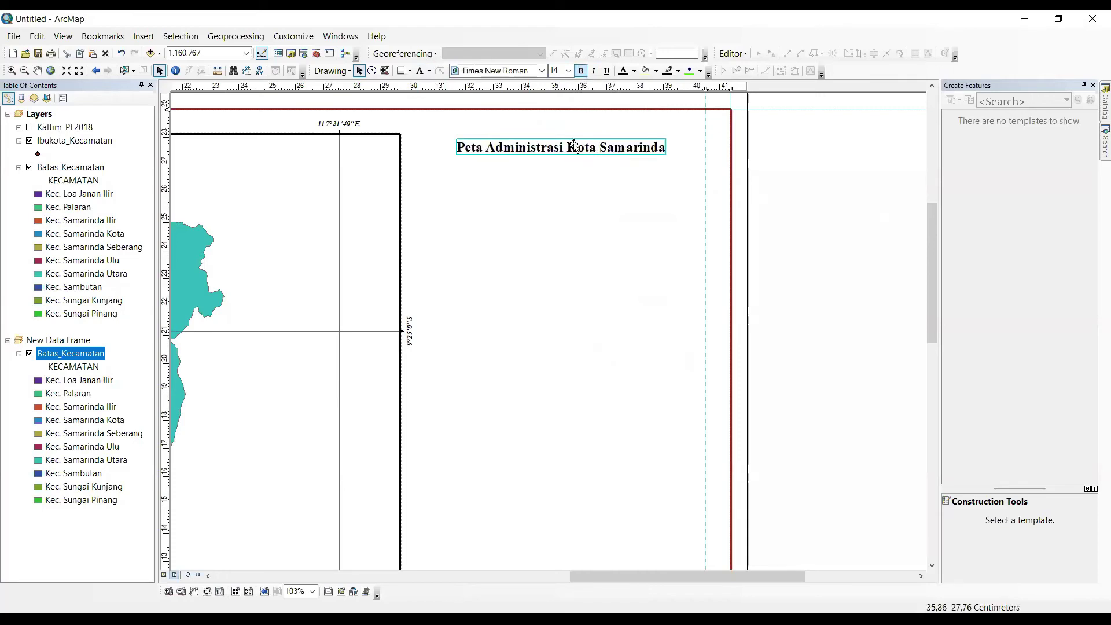
{"action": "left_click_drag", "start_coordinate": [575, 146], "coordinate": [591, 149]}
{"action": "left_click", "coordinate": [788, 213]}
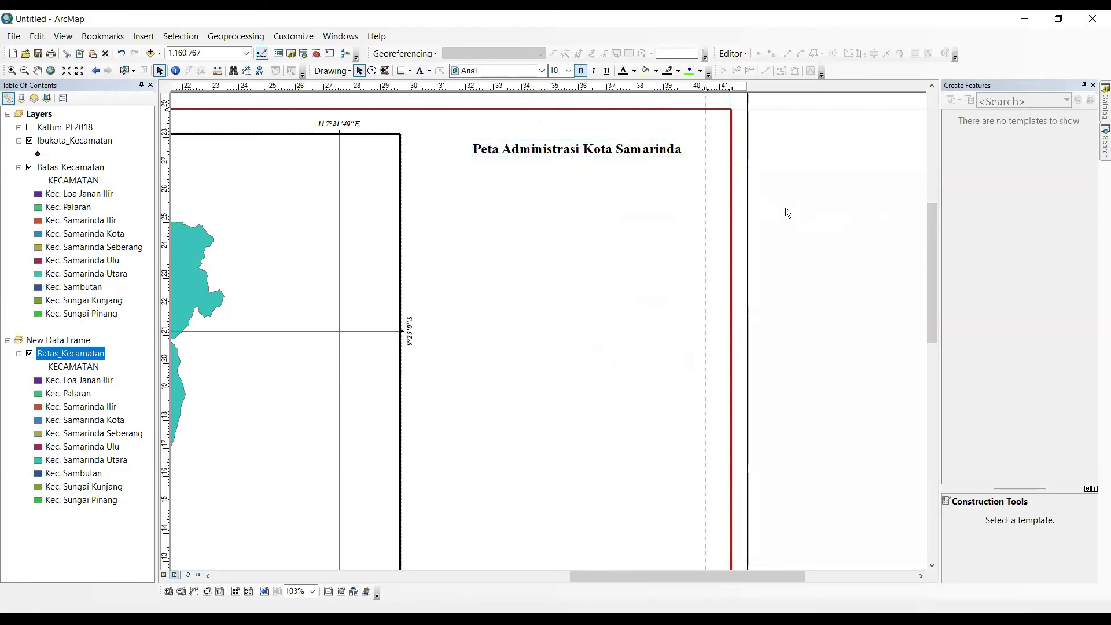
Insert a scale bar in the Alternating Scale Bar 1 style with its division units set to Kilometers
{"action": "left_click", "coordinate": [142, 36]}
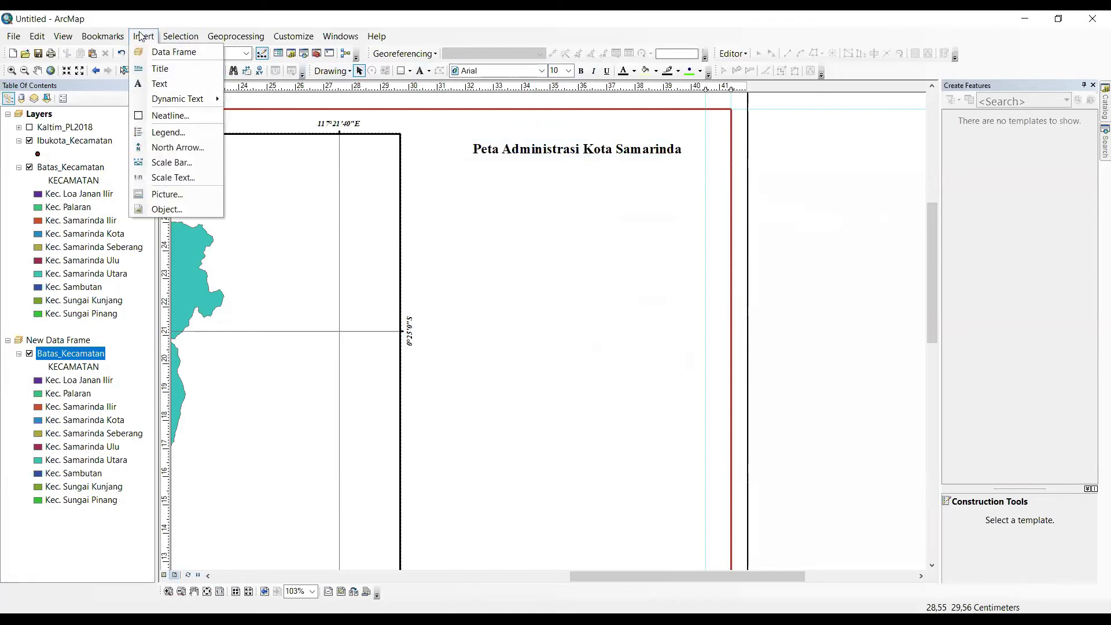
{"action": "left_click", "coordinate": [169, 164]}
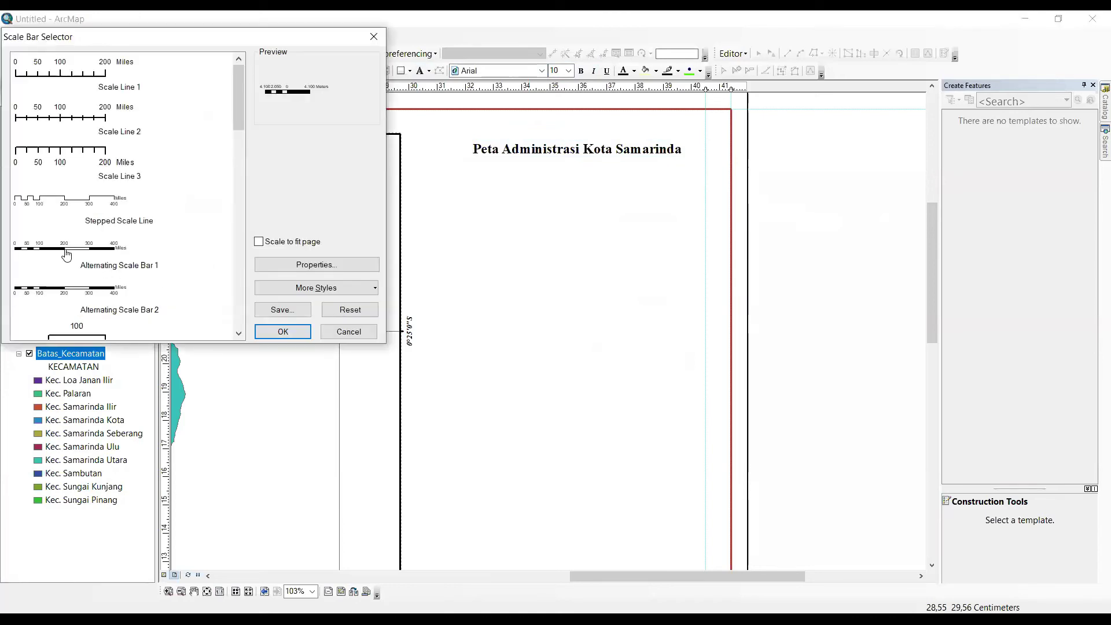
{"action": "left_click", "coordinate": [66, 254]}
{"action": "left_click", "coordinate": [303, 264]}
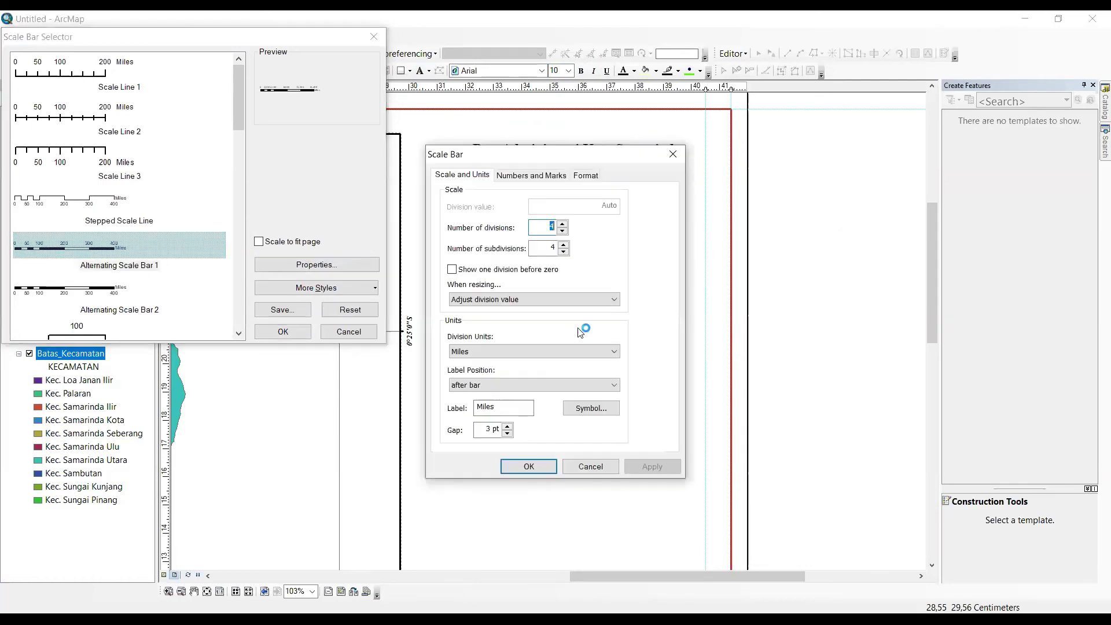
{"action": "left_click", "coordinate": [512, 351]}
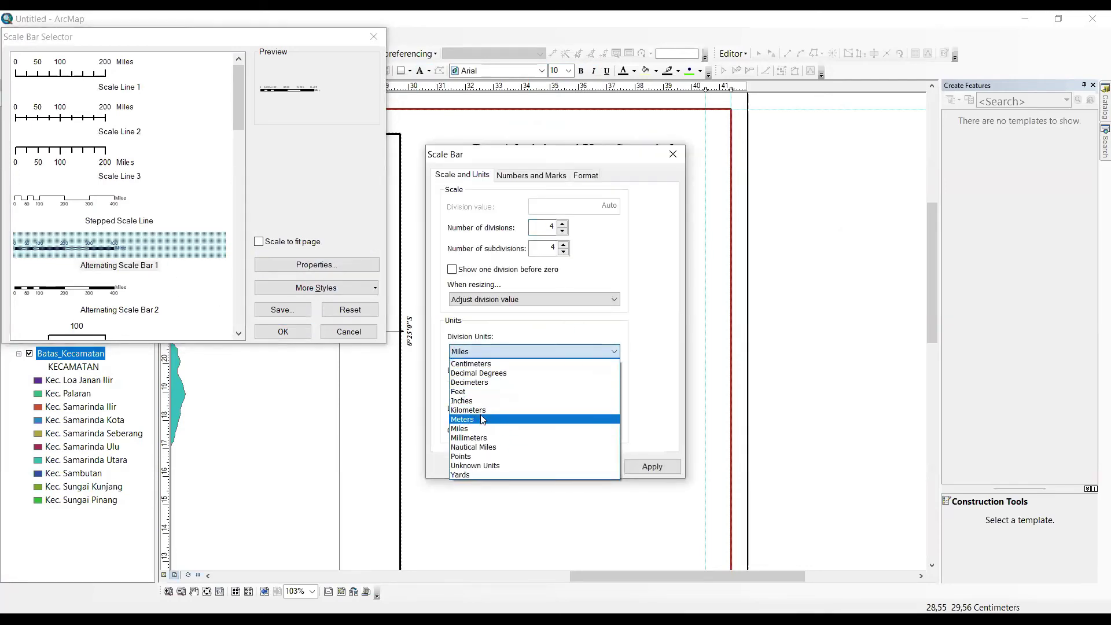
{"action": "left_click", "coordinate": [480, 410]}
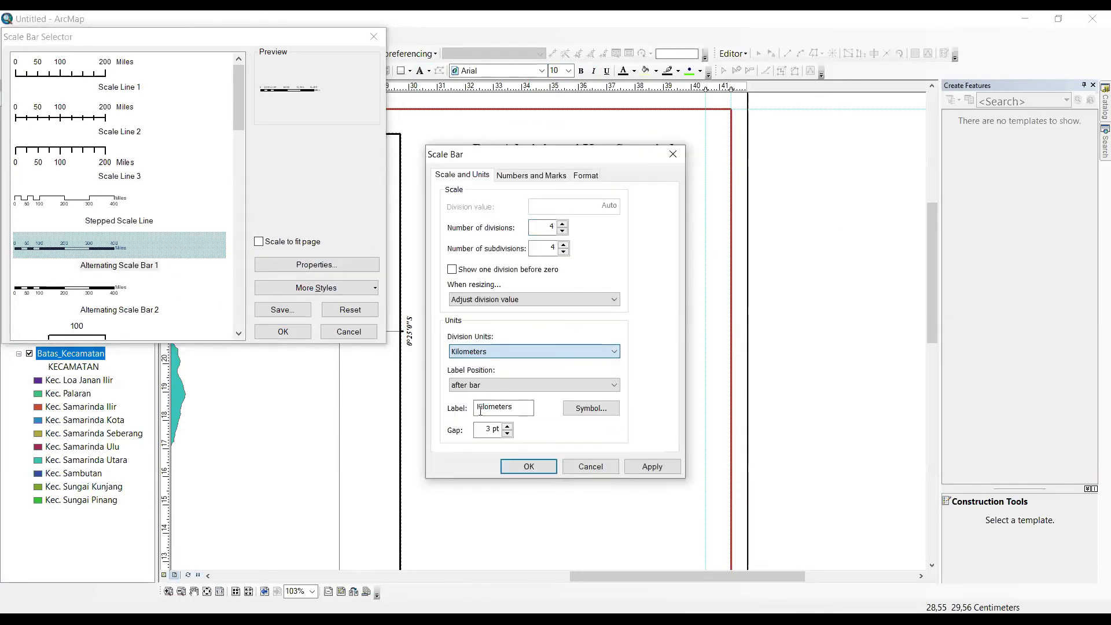
Label the scale bar "Kilometer" at below center, then place it under the map title, shortened to fit inside the red border
{"action": "left_click", "coordinate": [511, 389]}
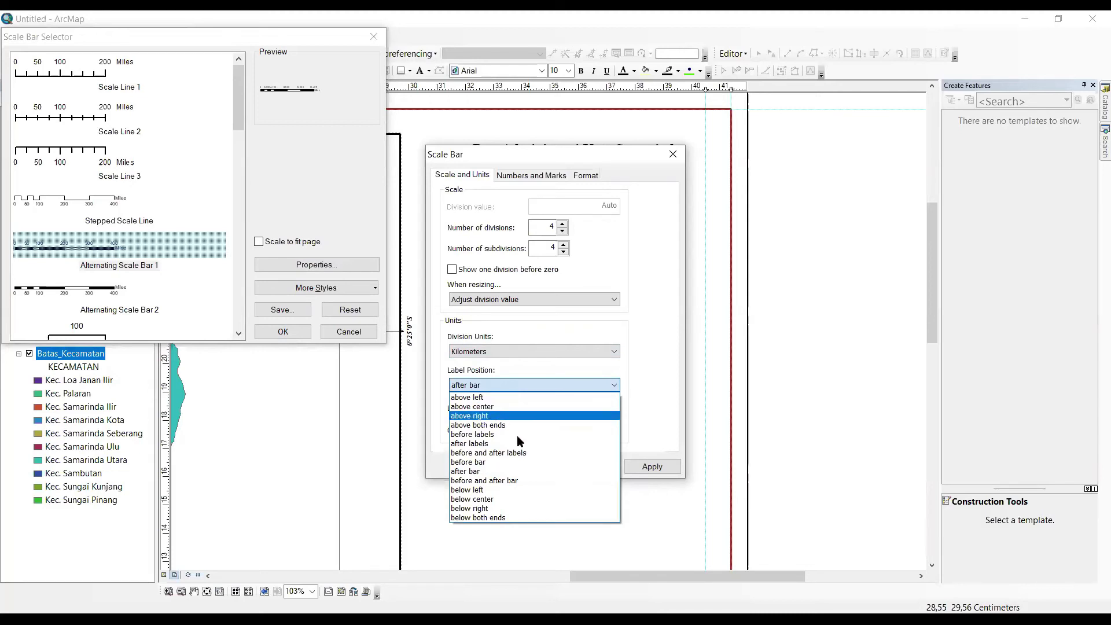
{"action": "left_click", "coordinate": [524, 500]}
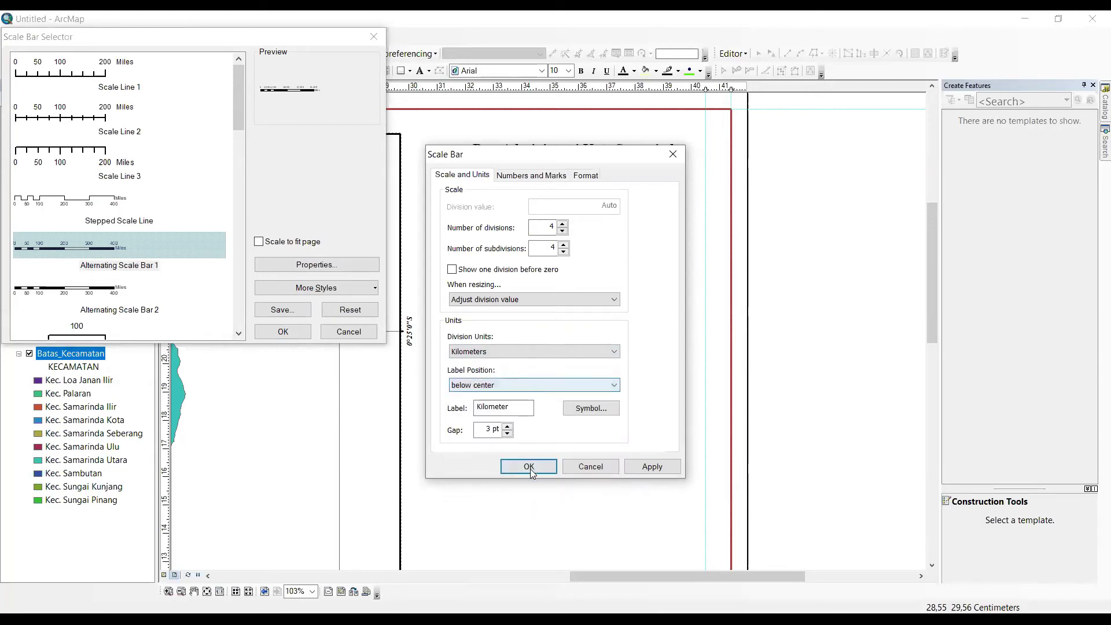
{"action": "left_click", "coordinate": [528, 467]}
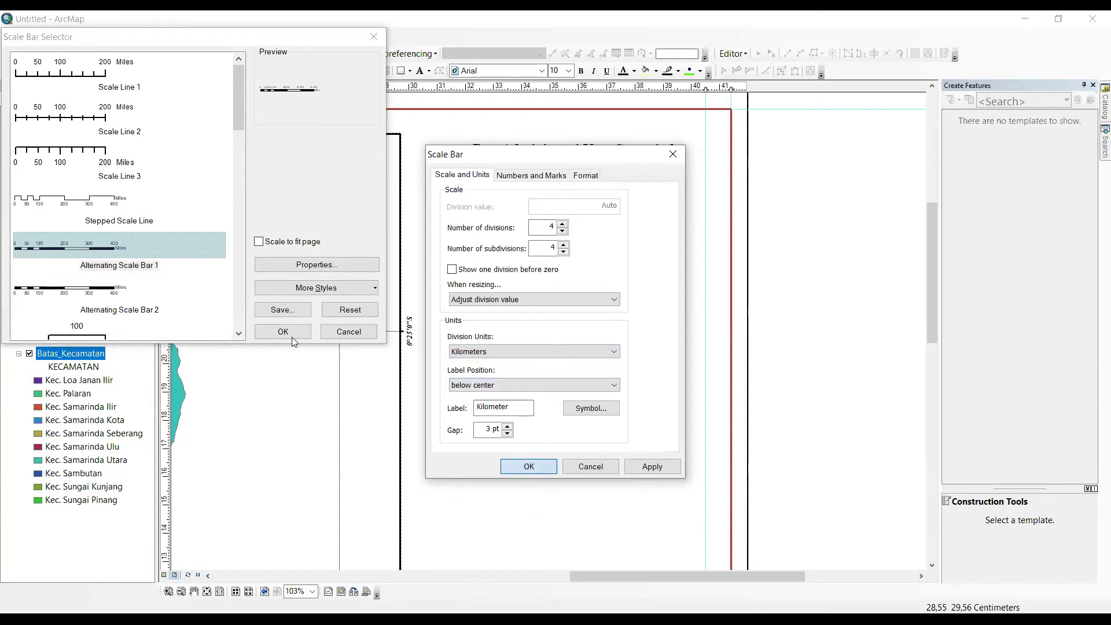
{"action": "key", "text": "Return"}
{"action": "left_click_drag", "start_coordinate": [561, 356], "coordinate": [620, 246]}
{"action": "left_click_drag", "start_coordinate": [776, 239], "coordinate": [706, 239]}
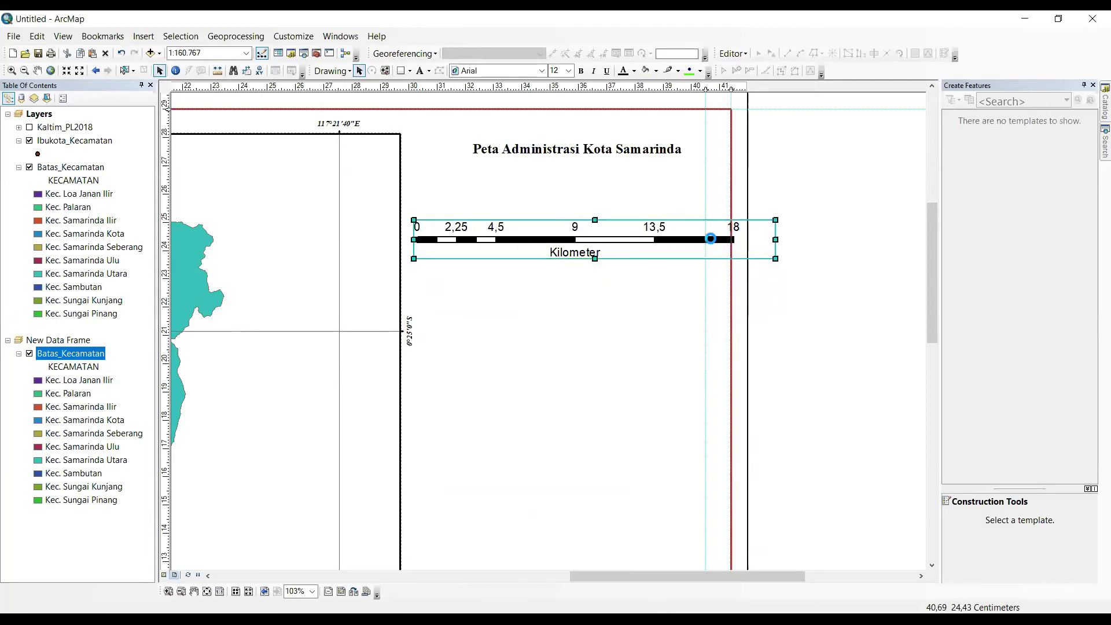
Insert the ESRI North 9 north arrow, enlarged and placed below the scale bar
{"action": "left_click", "coordinate": [143, 37]}
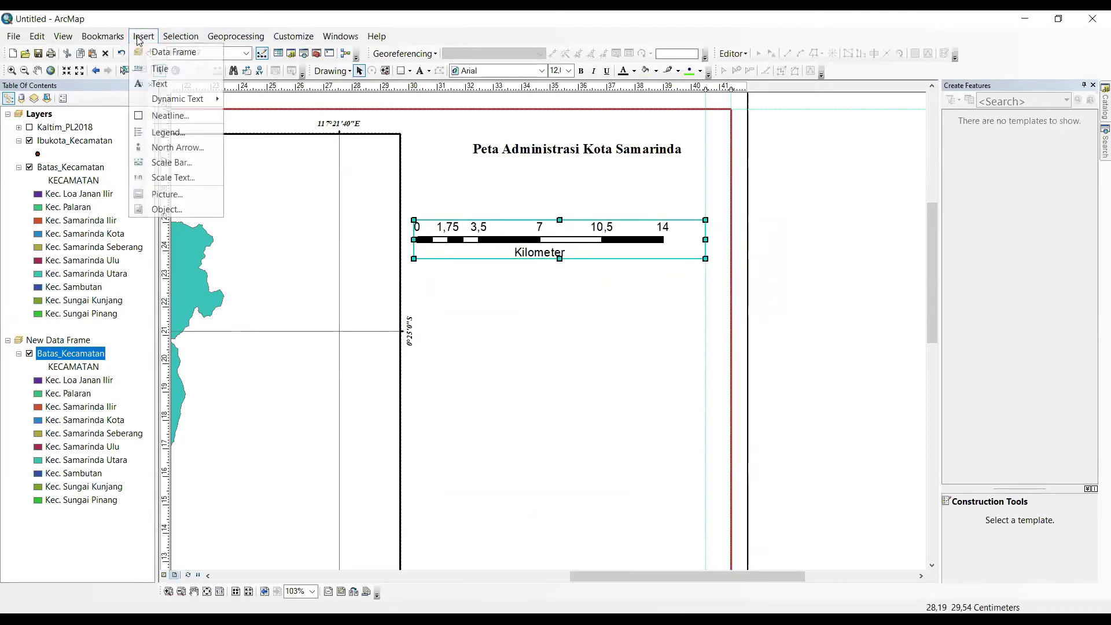
{"action": "left_click", "coordinate": [174, 161]}
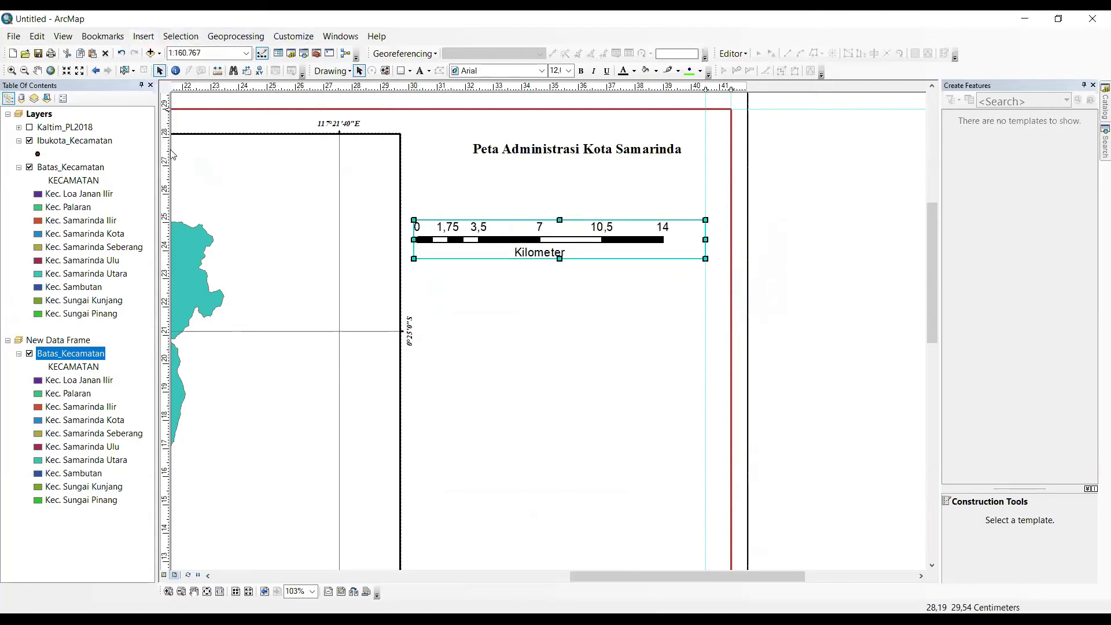
{"action": "scroll", "coordinate": [117, 222], "scroll_direction": "down", "scroll_amount": 3}
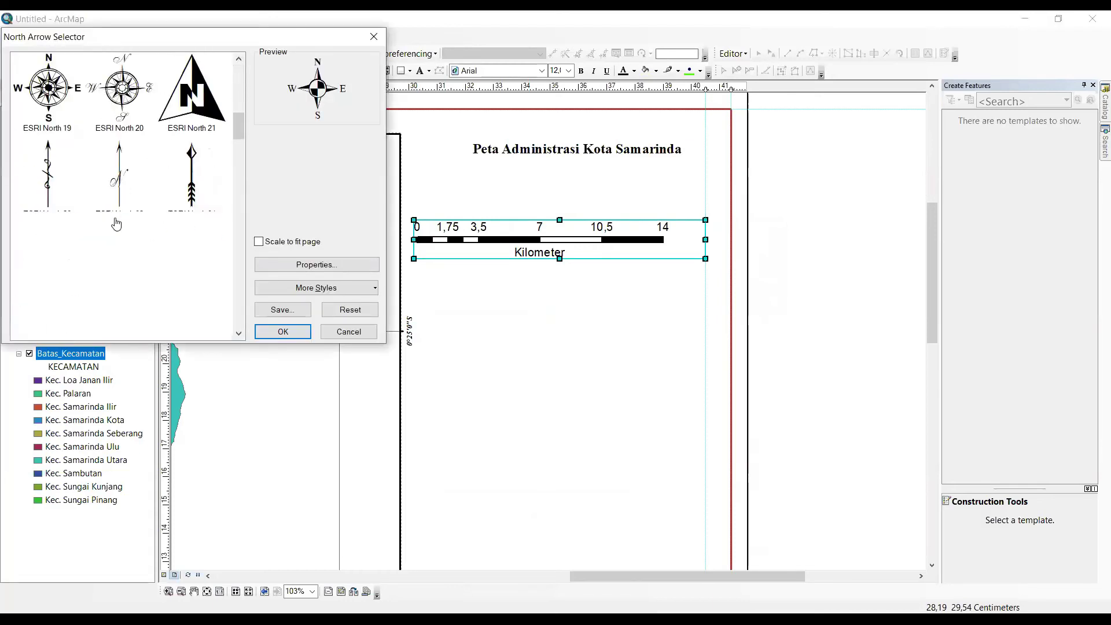
{"action": "scroll", "coordinate": [117, 223], "scroll_direction": "up", "scroll_amount": 3}
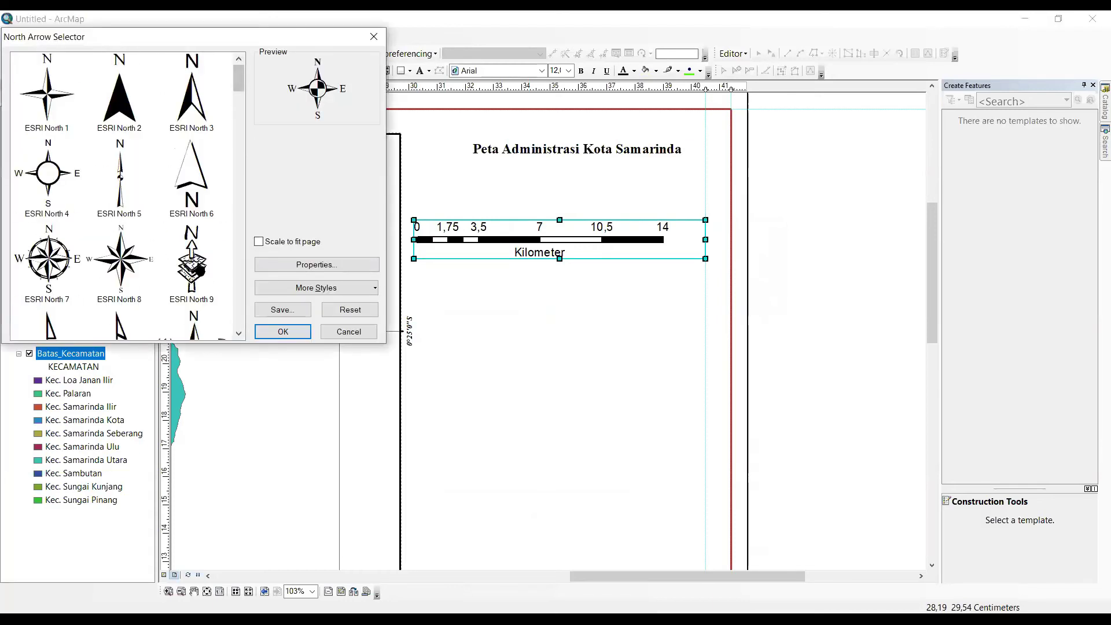
{"action": "left_click", "coordinate": [197, 265]}
{"action": "left_click", "coordinate": [283, 331]}
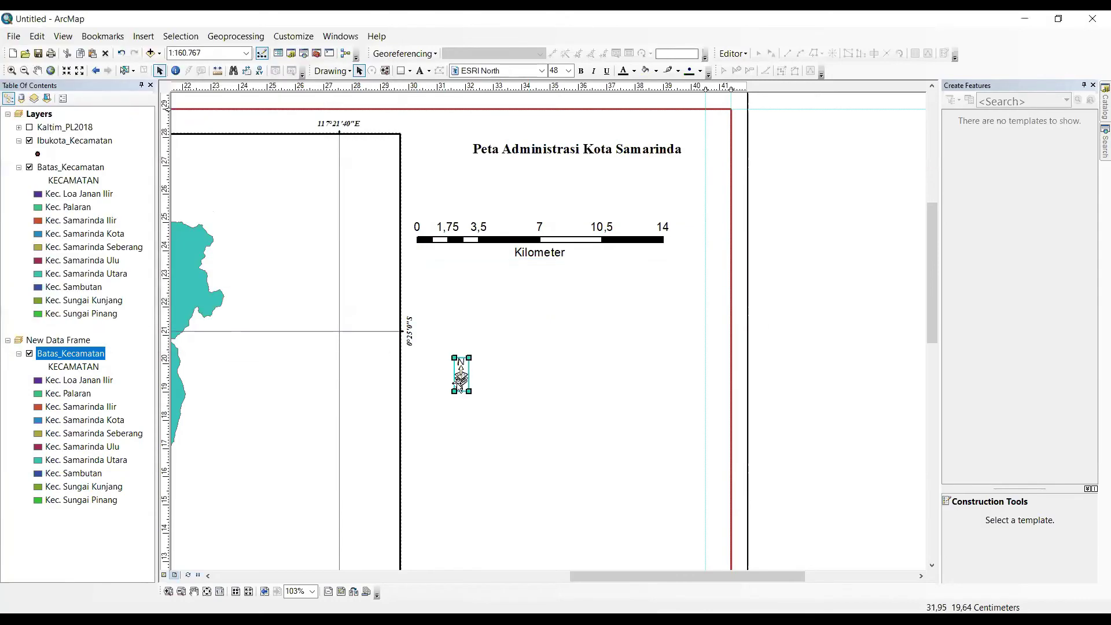
{"action": "left_click_drag", "start_coordinate": [469, 392], "coordinate": [568, 317]}
Shift the scale bar slightly to the right to line it up over the north arrow
{"action": "left_click", "coordinate": [570, 252]}
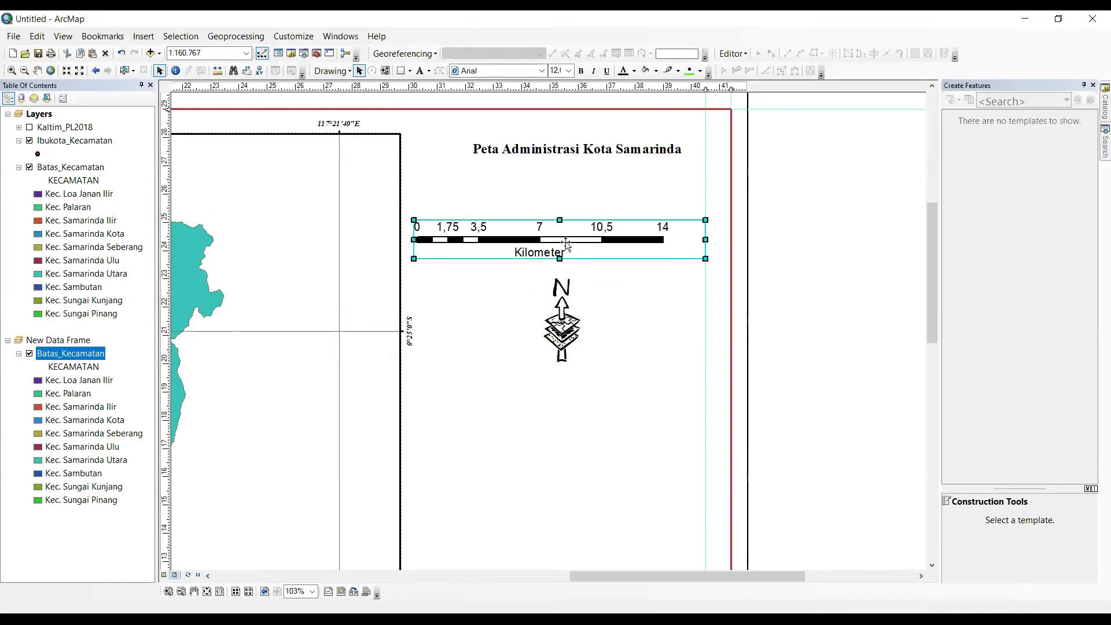
{"action": "left_click_drag", "start_coordinate": [413, 239], "coordinate": [421, 239]}
{"action": "left_click", "coordinate": [820, 303]}
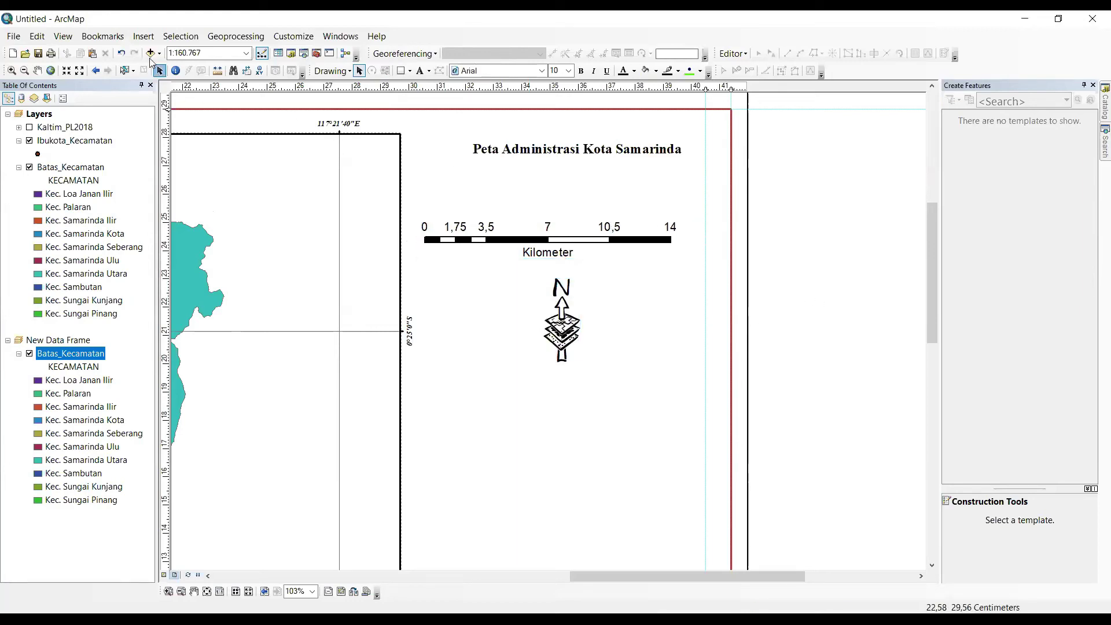
Start a legend that contains only the Batas_Kecamatan layer as its legend item
{"action": "left_click", "coordinate": [142, 38]}
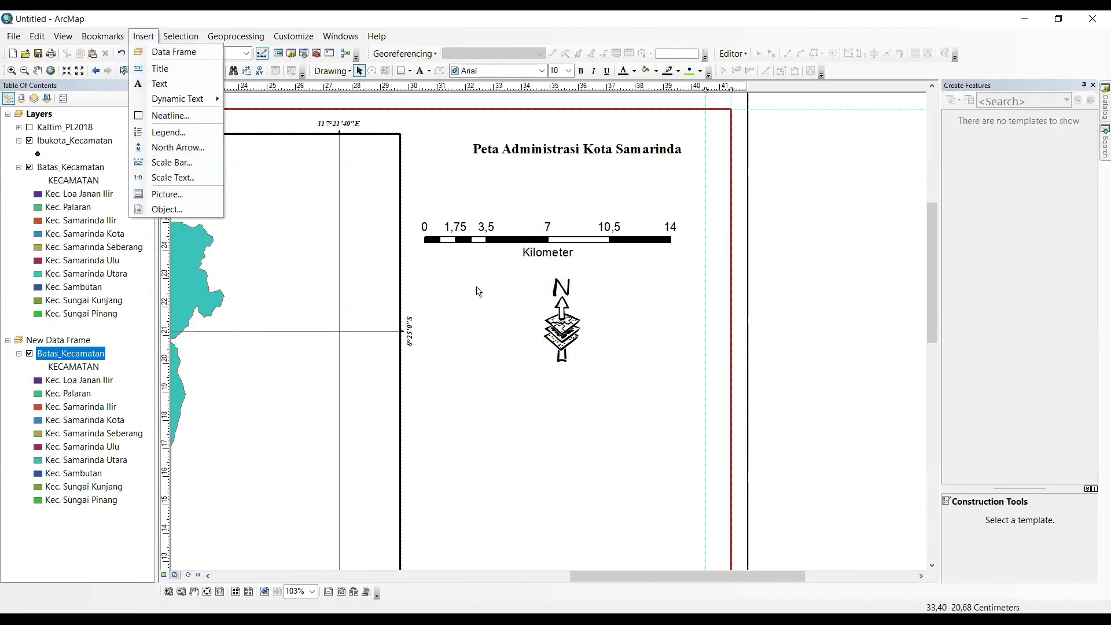
{"action": "left_click", "coordinate": [163, 138]}
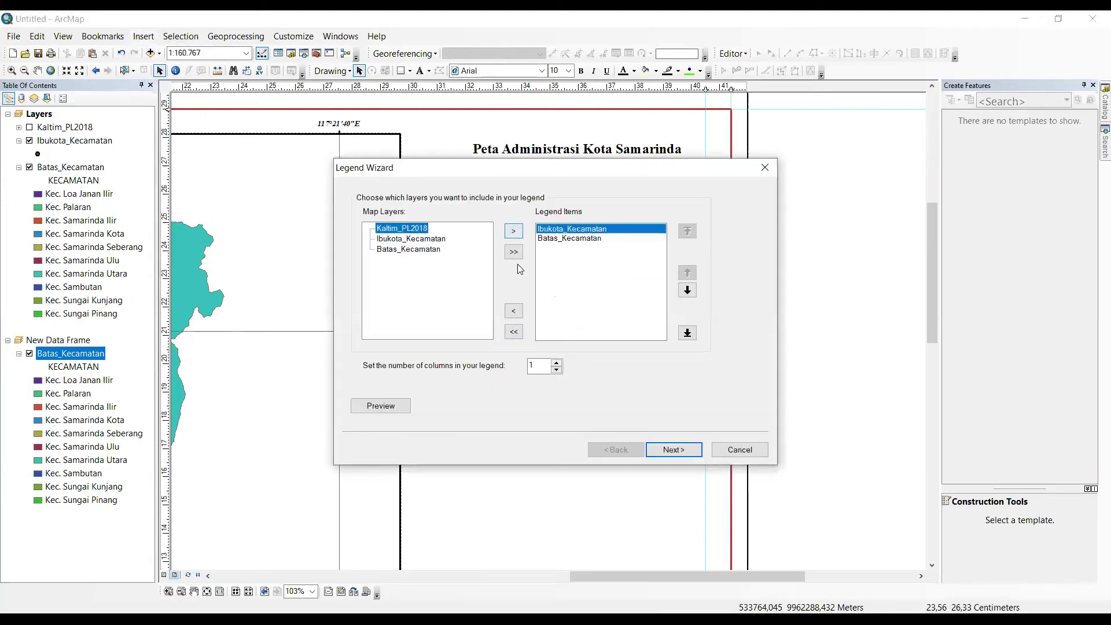
{"action": "left_click", "coordinate": [559, 239]}
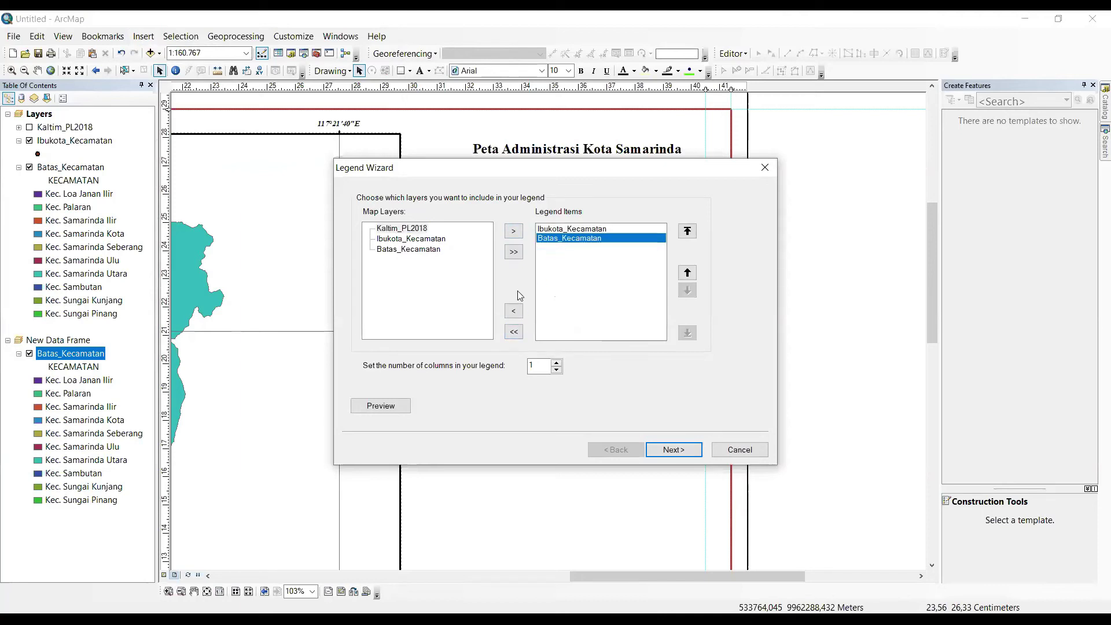
{"action": "left_click", "coordinate": [512, 333]}
{"action": "left_click", "coordinate": [406, 250]}
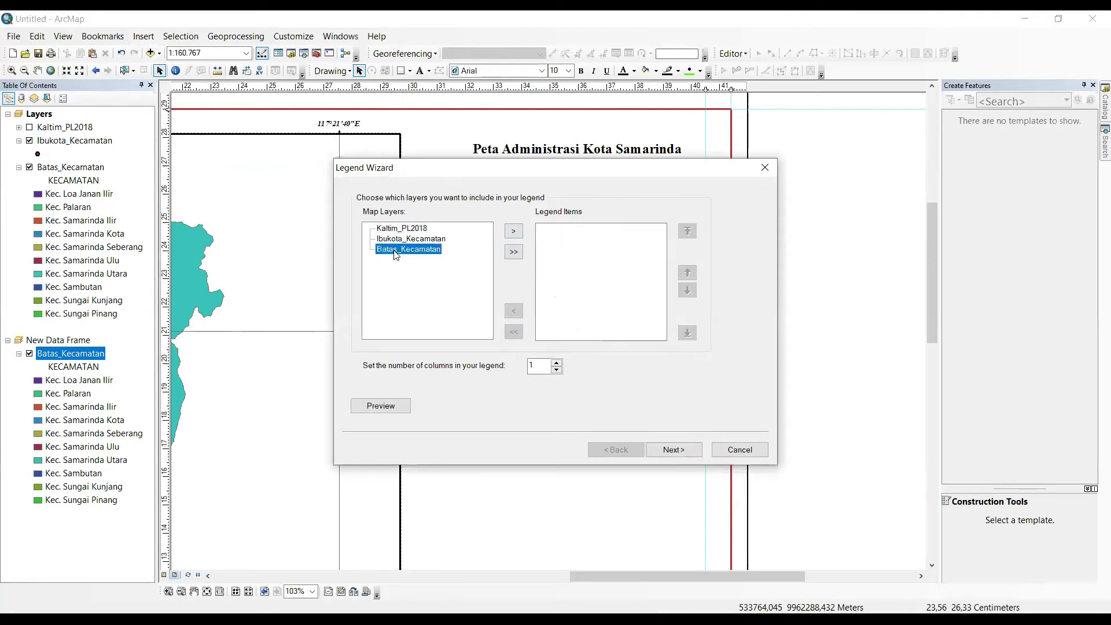
{"action": "left_click", "coordinate": [395, 230]}
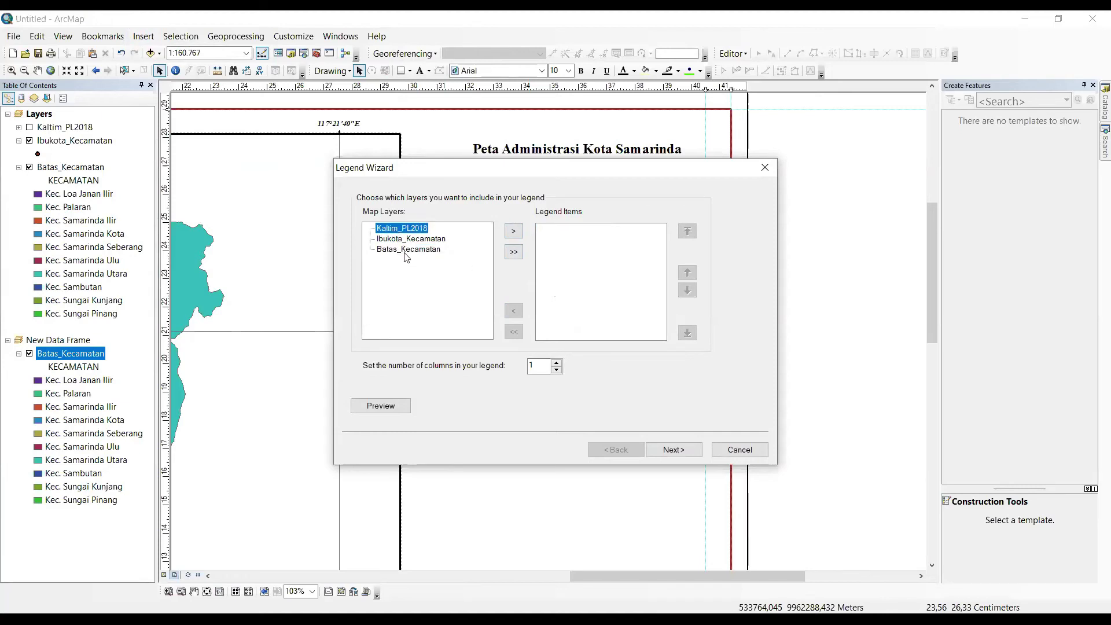
{"action": "left_click", "coordinate": [403, 254]}
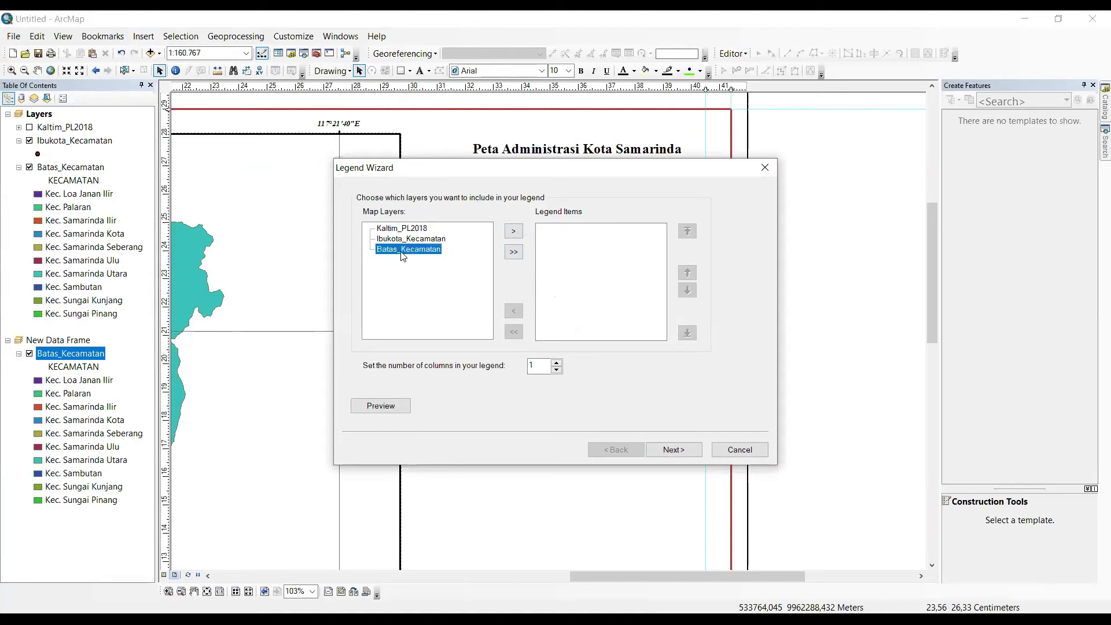
{"action": "left_click", "coordinate": [513, 232]}
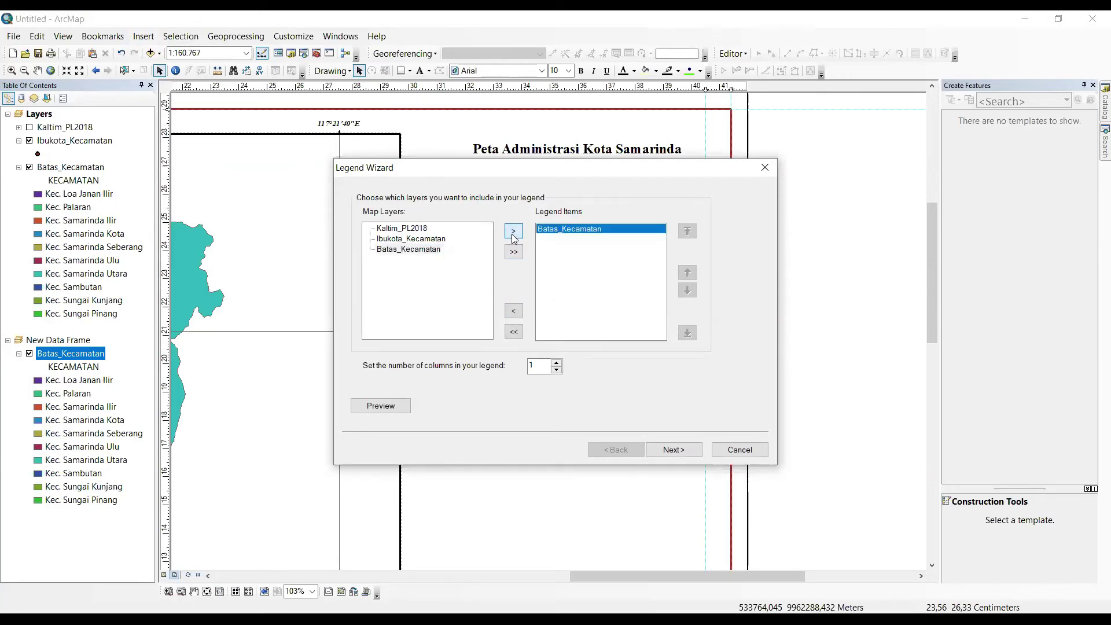
Give the Batas_Kecamatan legend patches the Urbanized Area shape and finish the legend with the default title, frame and spacing
{"action": "left_click", "coordinate": [668, 451]}
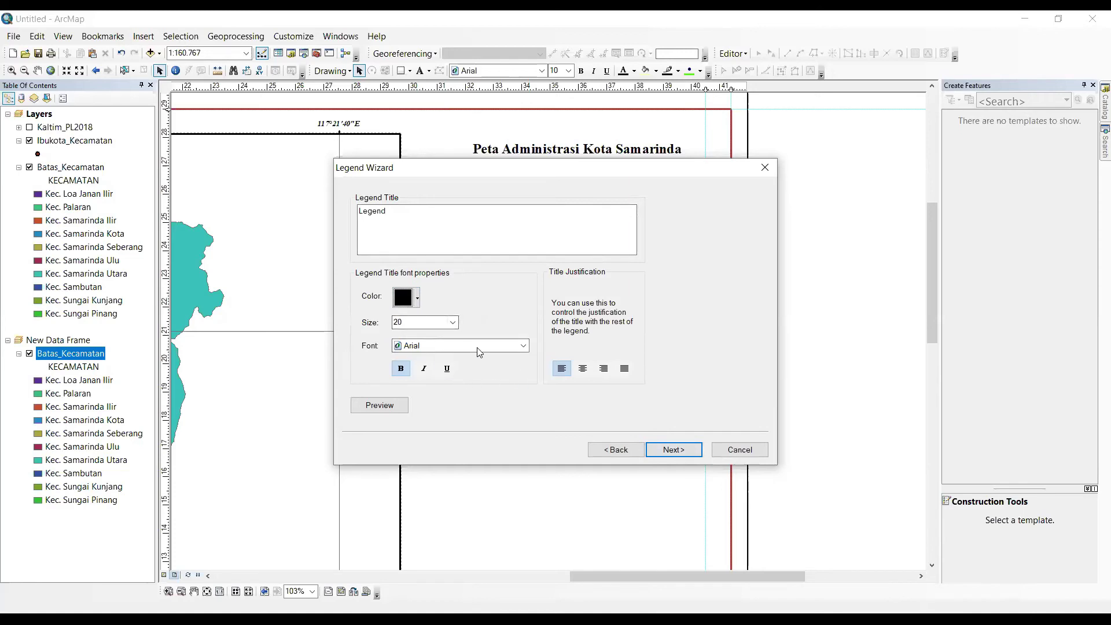
{"action": "left_click", "coordinate": [675, 450]}
{"action": "left_click", "coordinate": [674, 451]}
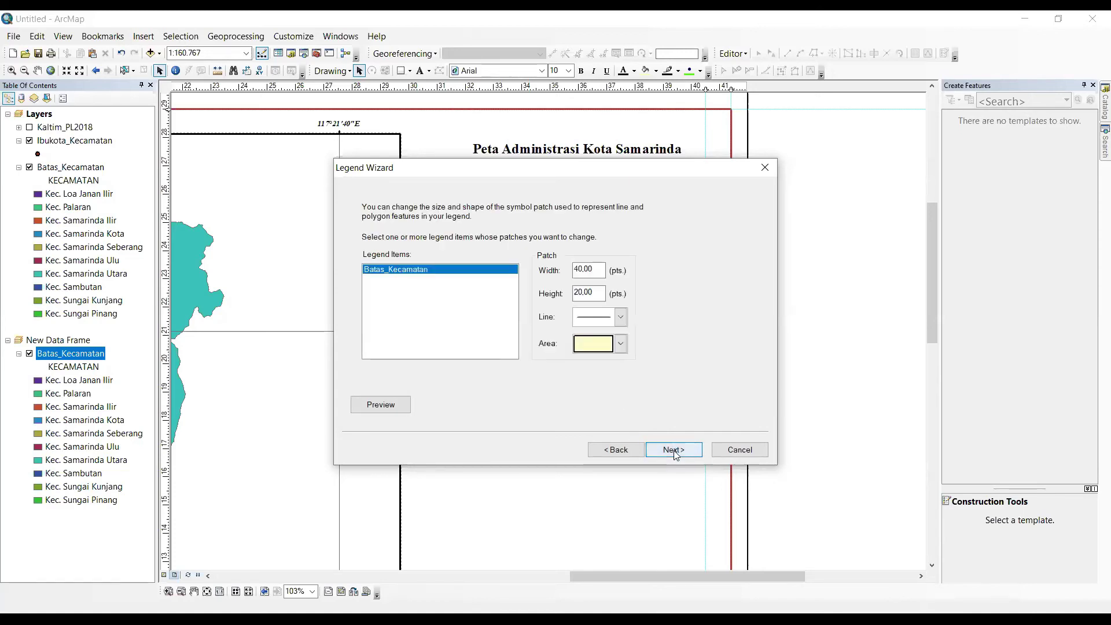
{"action": "left_click", "coordinate": [621, 344]}
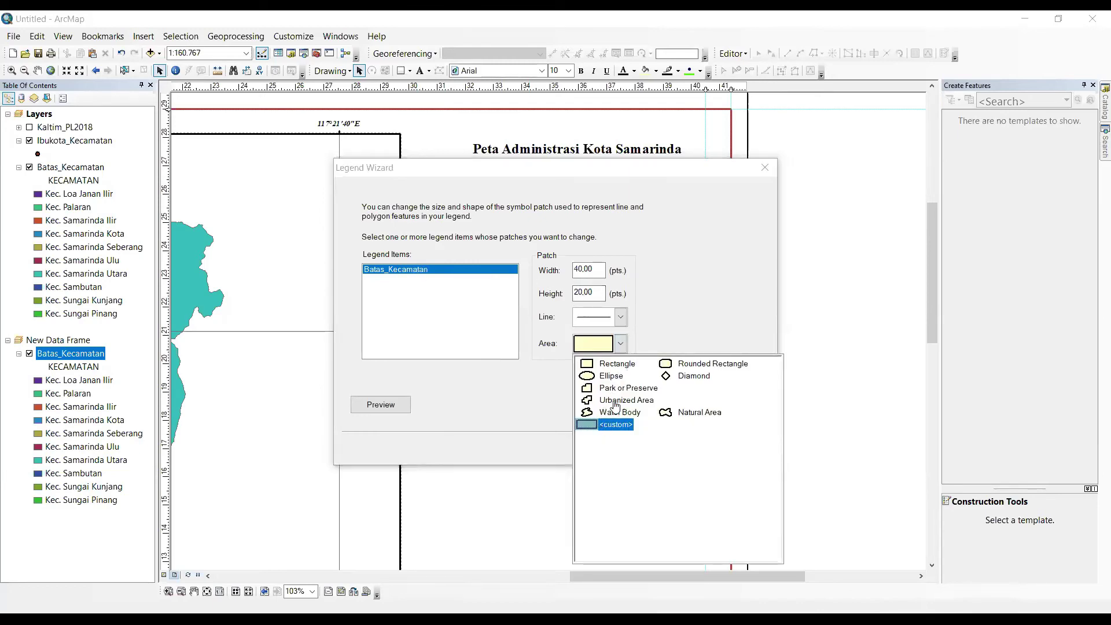
{"action": "left_click", "coordinate": [645, 430]}
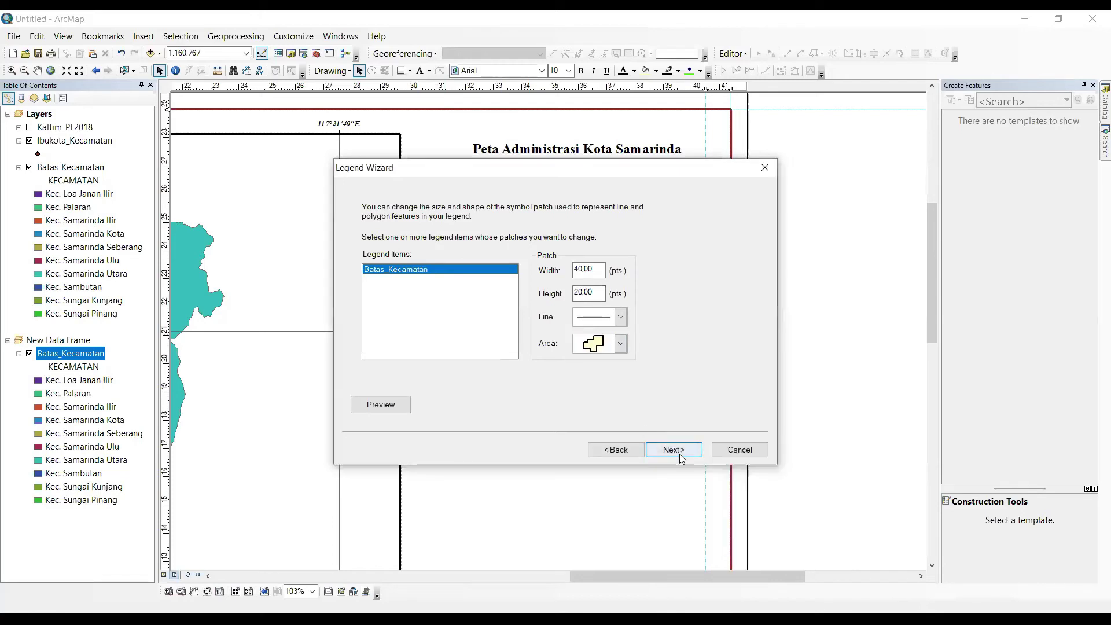
{"action": "left_click", "coordinate": [674, 449]}
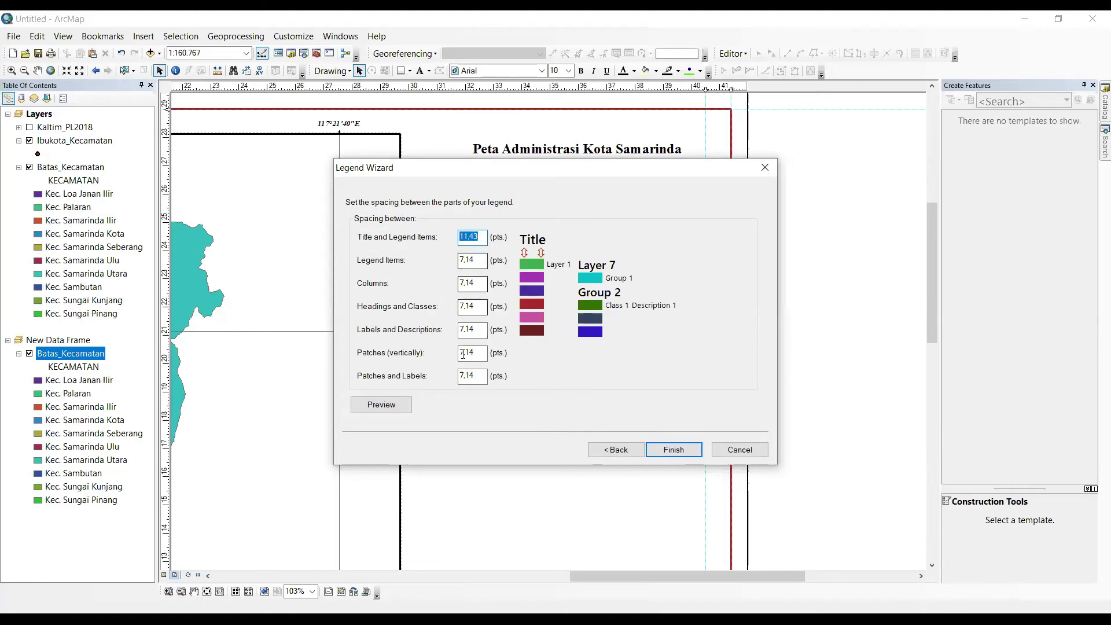
{"action": "left_click", "coordinate": [672, 452]}
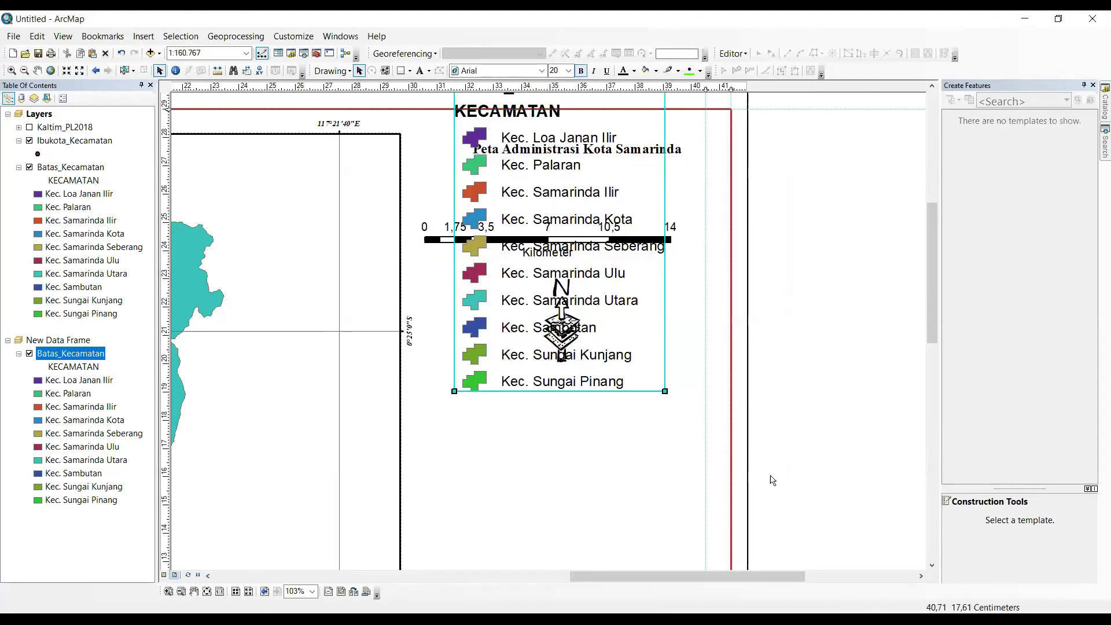
Move the legend below the scale bar, into the empty space beside the main data frame
{"action": "left_click_drag", "start_coordinate": [484, 214], "coordinate": [463, 512]}
{"action": "scroll", "coordinate": [573, 496], "scroll_direction": "up", "scroll_amount": 1}
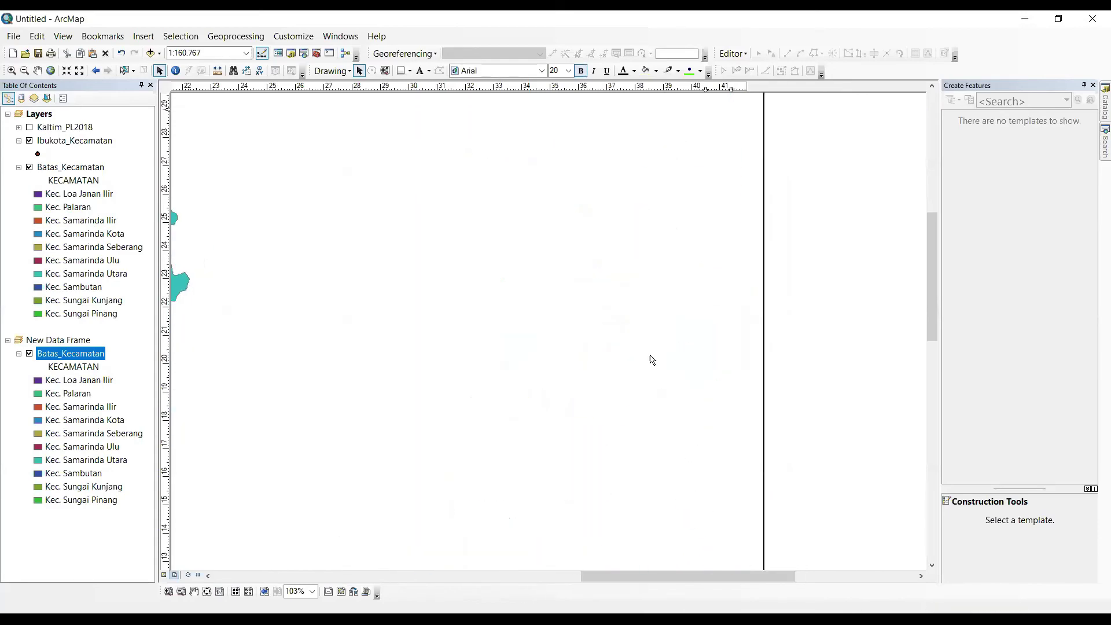
{"action": "left_click", "coordinate": [836, 384]}
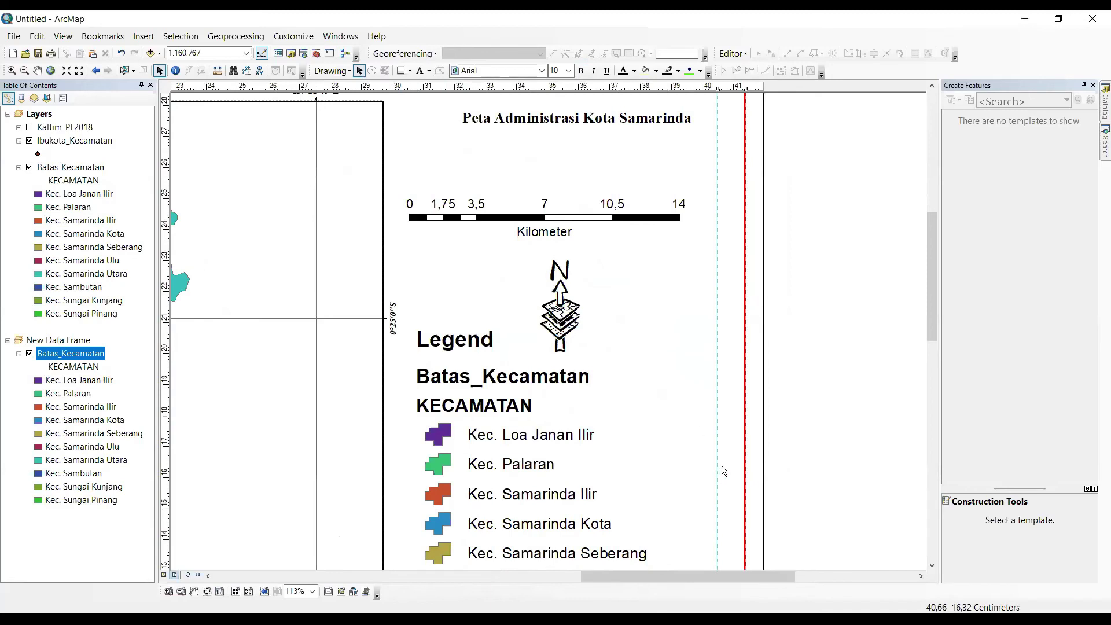
Shrink the legend so it fits above the inset map, and nudge it slightly downward
{"action": "scroll", "coordinate": [722, 469], "scroll_direction": "down", "scroll_amount": 3}
{"action": "left_click", "coordinate": [579, 505]}
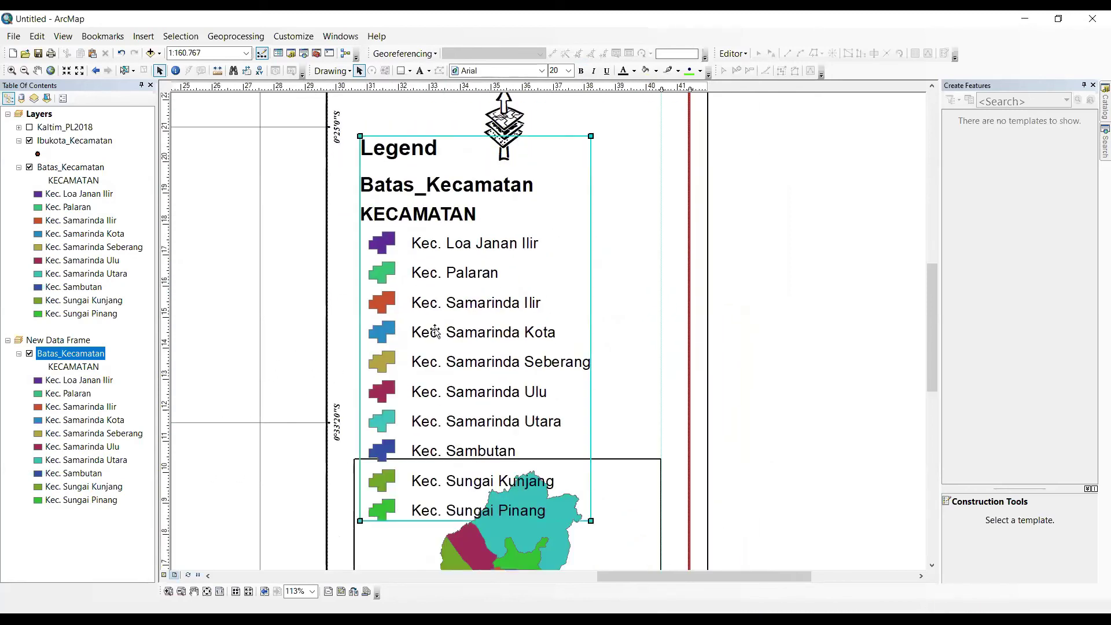
{"action": "left_click_drag", "start_coordinate": [591, 521], "coordinate": [524, 409]}
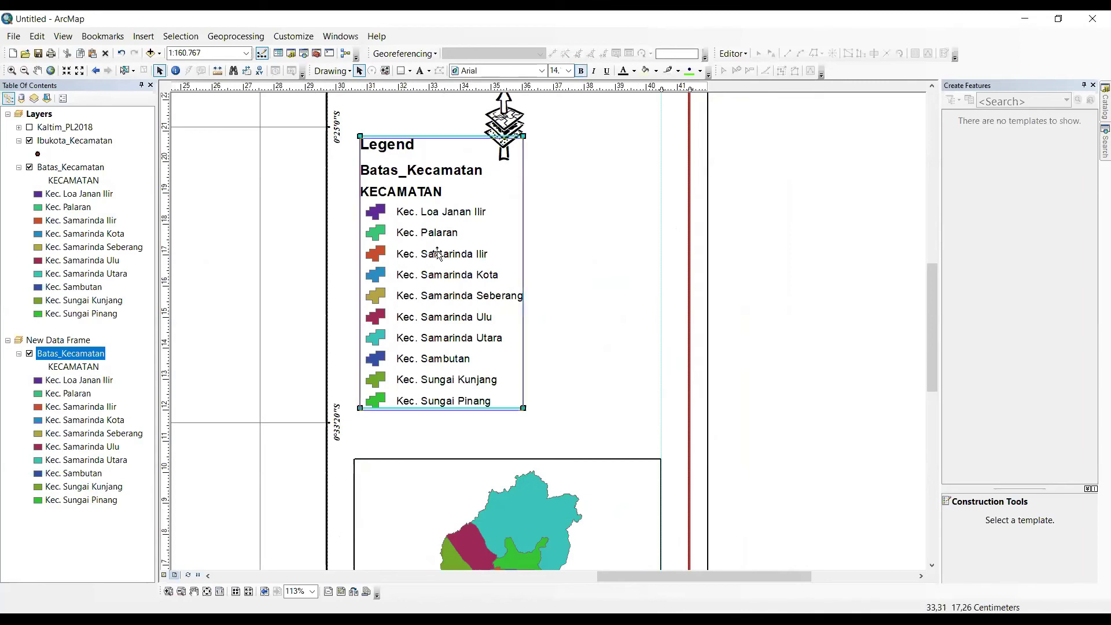
{"action": "left_click_drag", "start_coordinate": [438, 256], "coordinate": [437, 265]}
{"action": "left_click", "coordinate": [673, 307]}
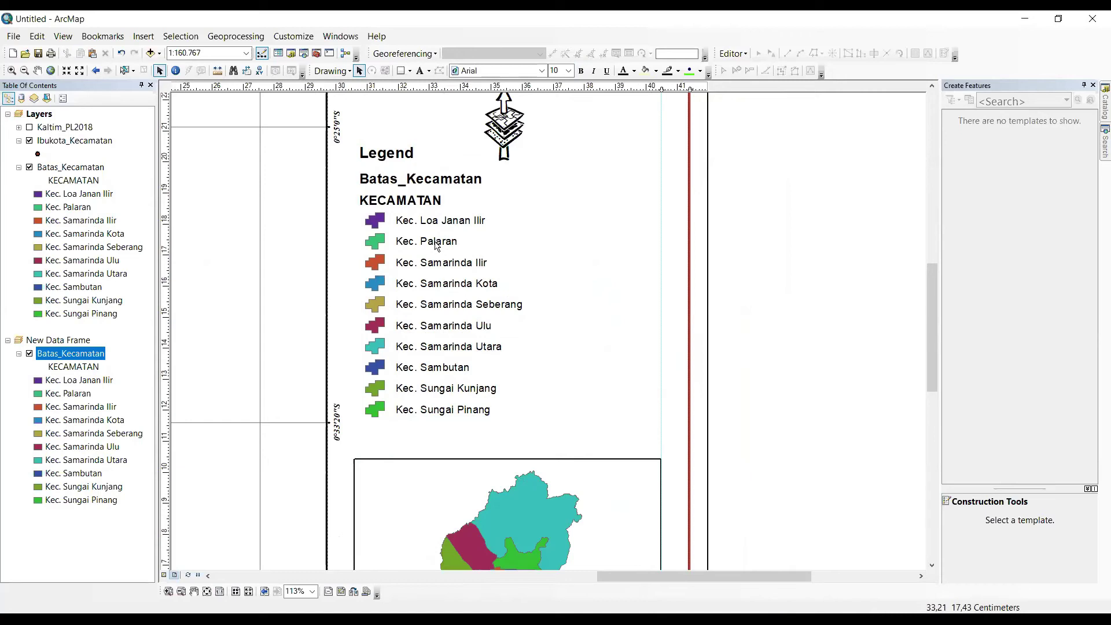
{"action": "left_click", "coordinate": [437, 246]}
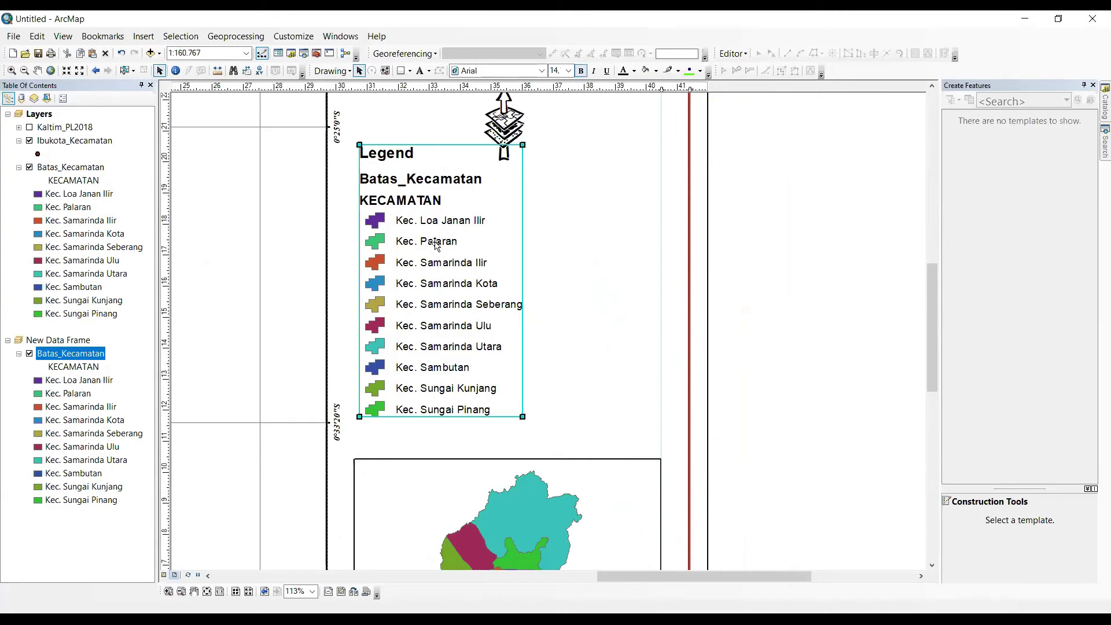
Convert the legend to graphics and ungroup it into separate elements
{"action": "right_click", "coordinate": [435, 245]}
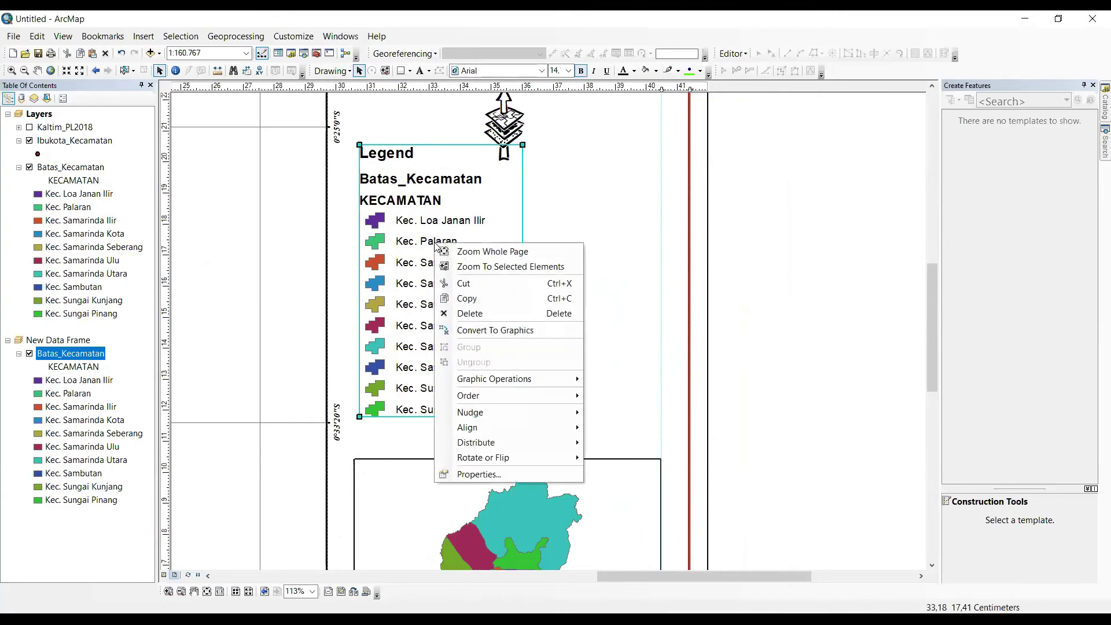
{"action": "left_click", "coordinate": [479, 330]}
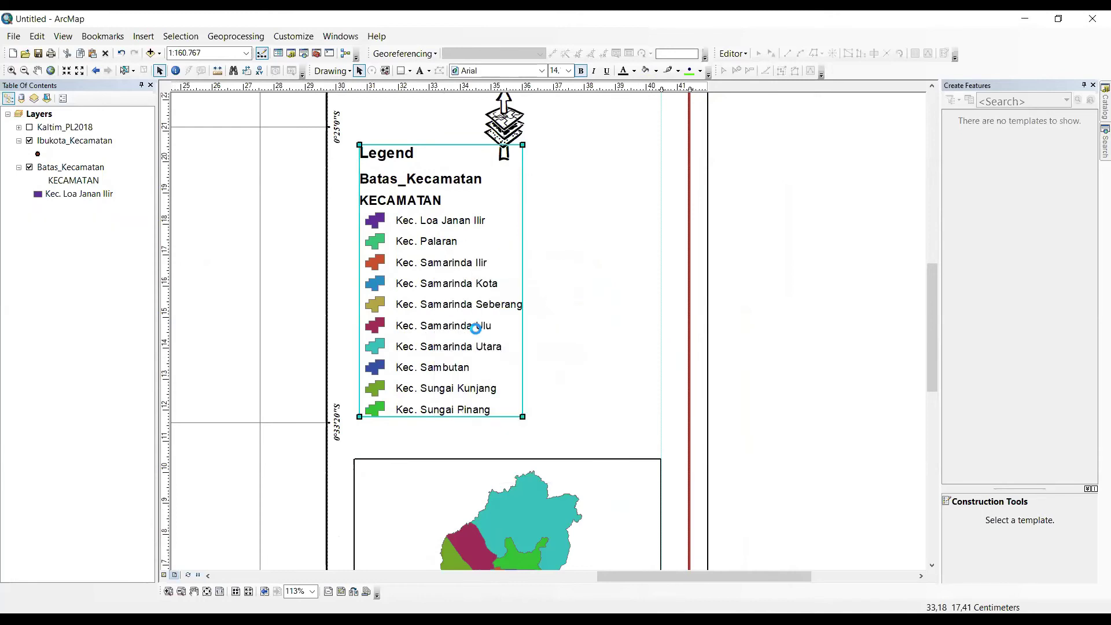
{"action": "right_click", "coordinate": [445, 261]}
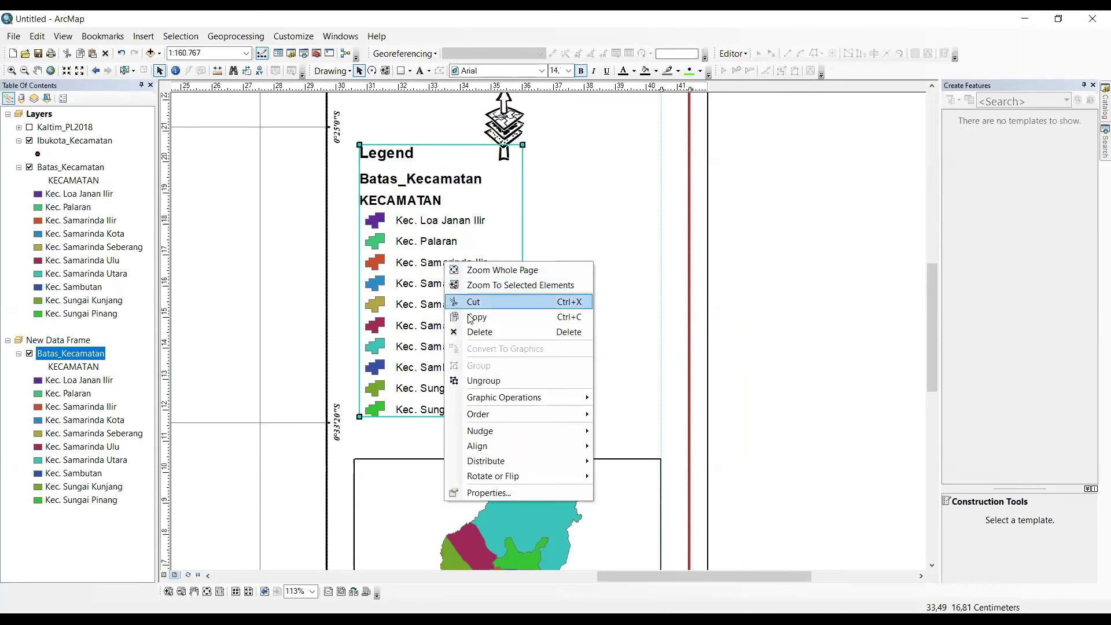
{"action": "left_click", "coordinate": [495, 383]}
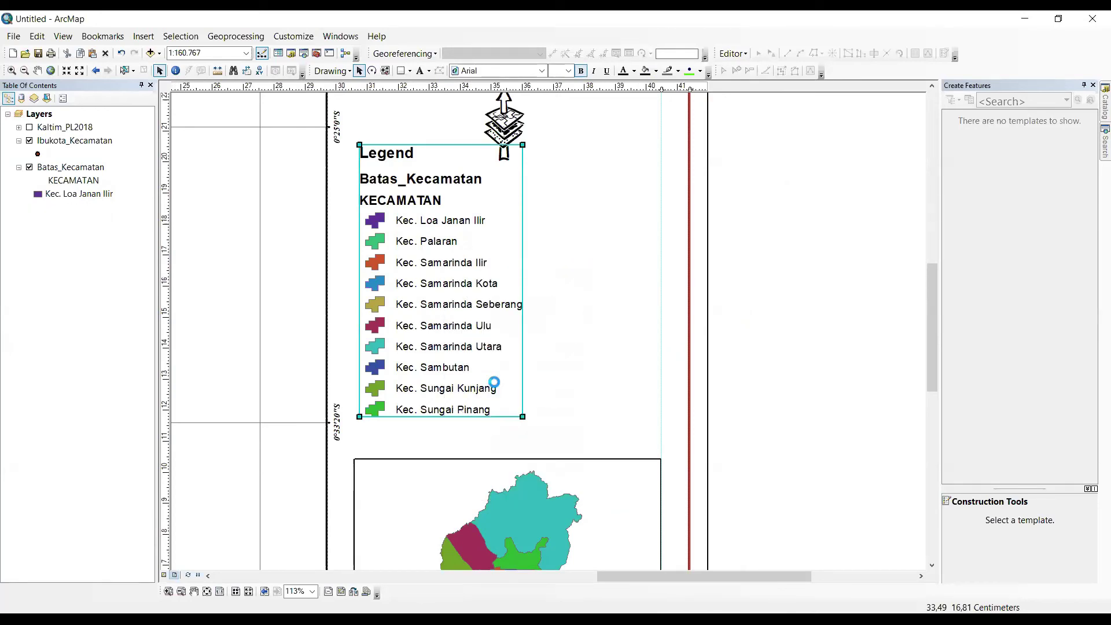
{"action": "left_click", "coordinate": [554, 231]}
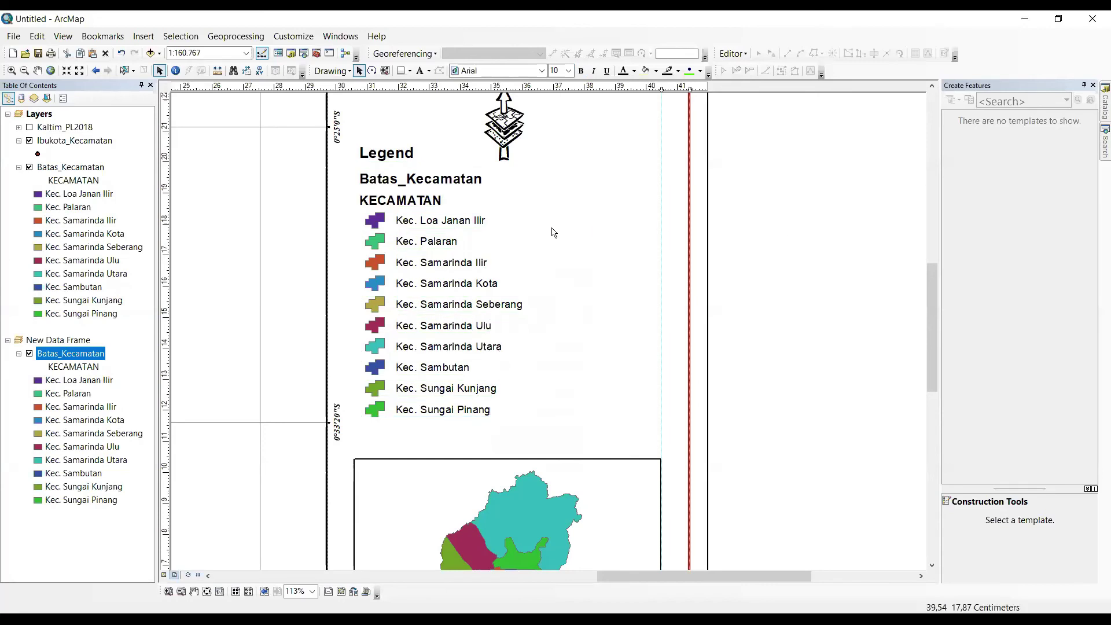
Move the KECAMATAN heading above the Legend title, and bring the Batas_Kecamatan heading up directly beneath the title
{"action": "left_click", "coordinate": [383, 155]}
{"action": "left_click", "coordinate": [405, 179]}
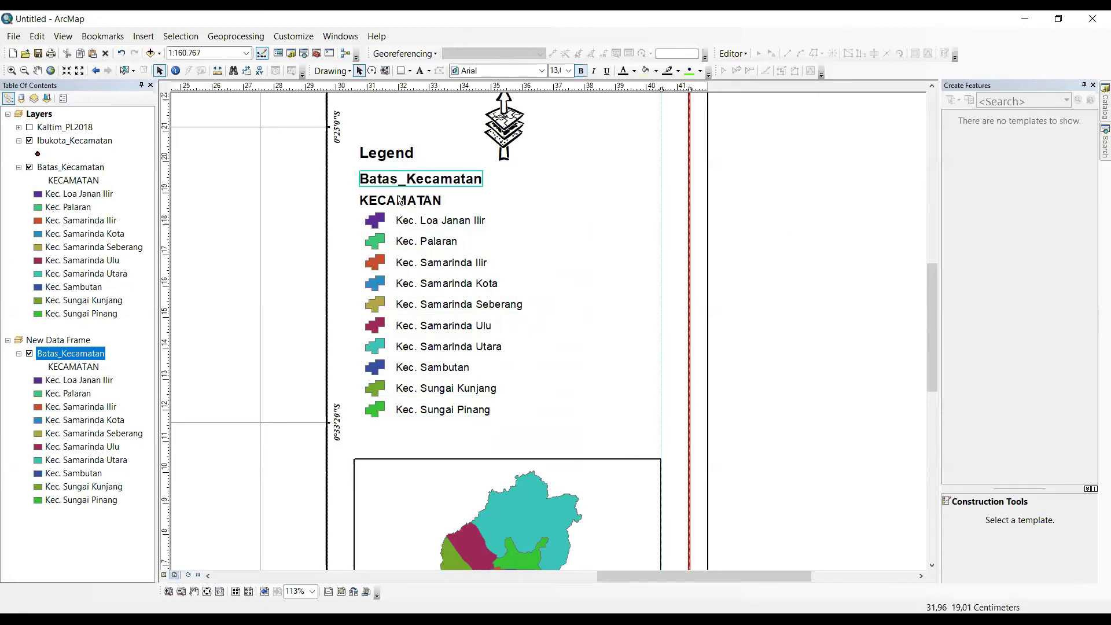
{"action": "left_click", "coordinate": [403, 200]}
{"action": "left_click_drag", "start_coordinate": [405, 197], "coordinate": [405, 136]}
{"action": "left_click_drag", "start_coordinate": [420, 182], "coordinate": [419, 169]}
{"action": "left_click", "coordinate": [809, 254]}
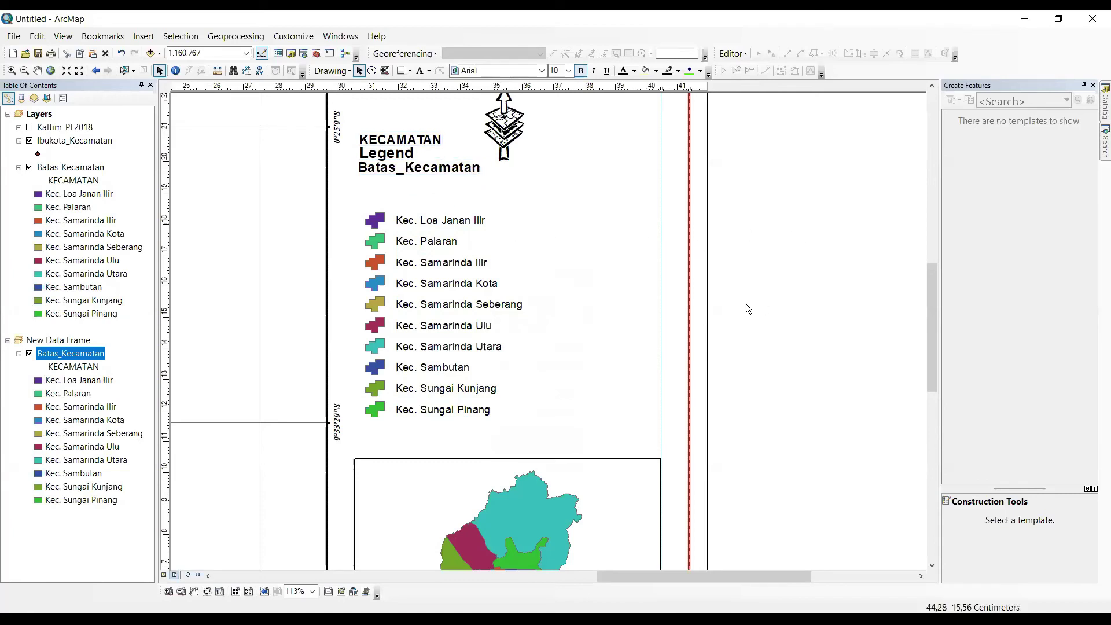
Ungroup the Kec. Loa Janan Ilir legend entry to separate its patch from its label
{"action": "left_click", "coordinate": [405, 225]}
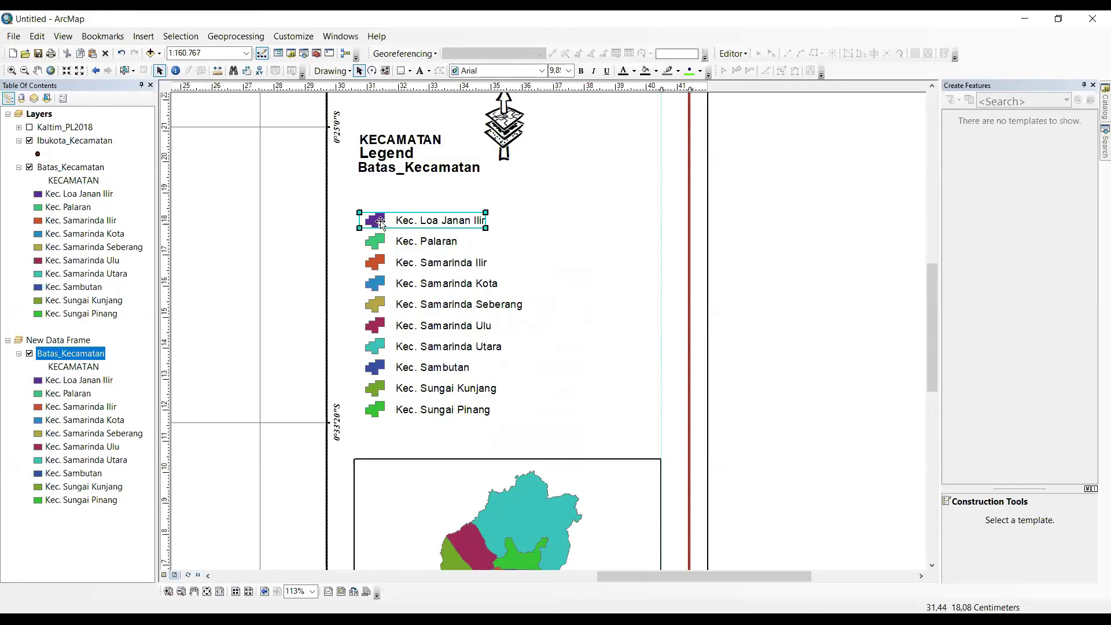
{"action": "scroll", "coordinate": [380, 223], "scroll_direction": "down", "scroll_amount": 5}
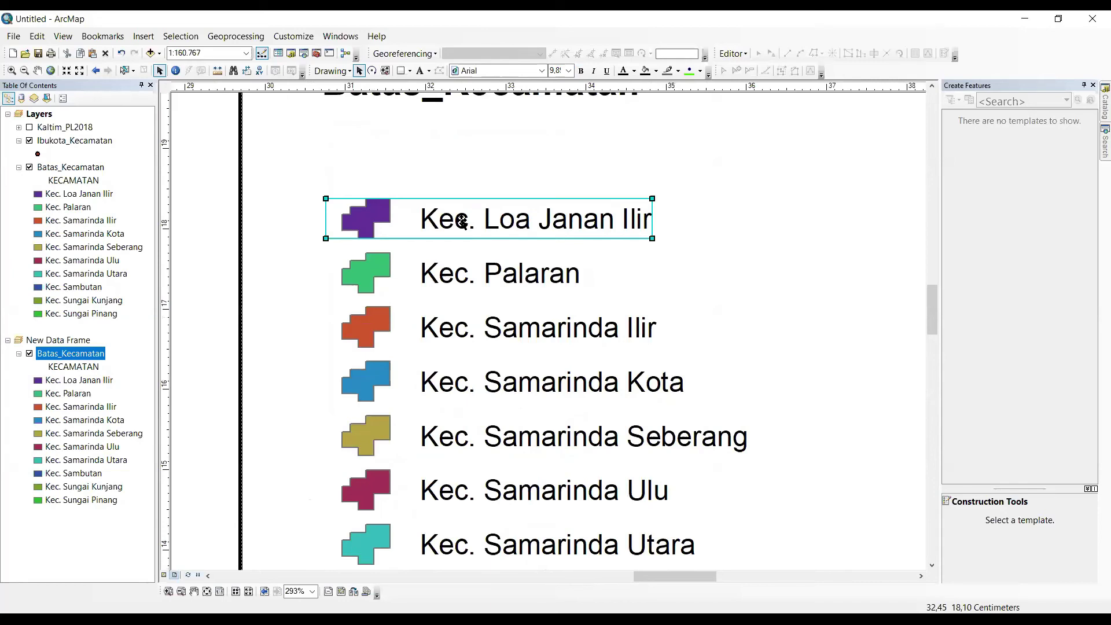
{"action": "right_click", "coordinate": [461, 221]}
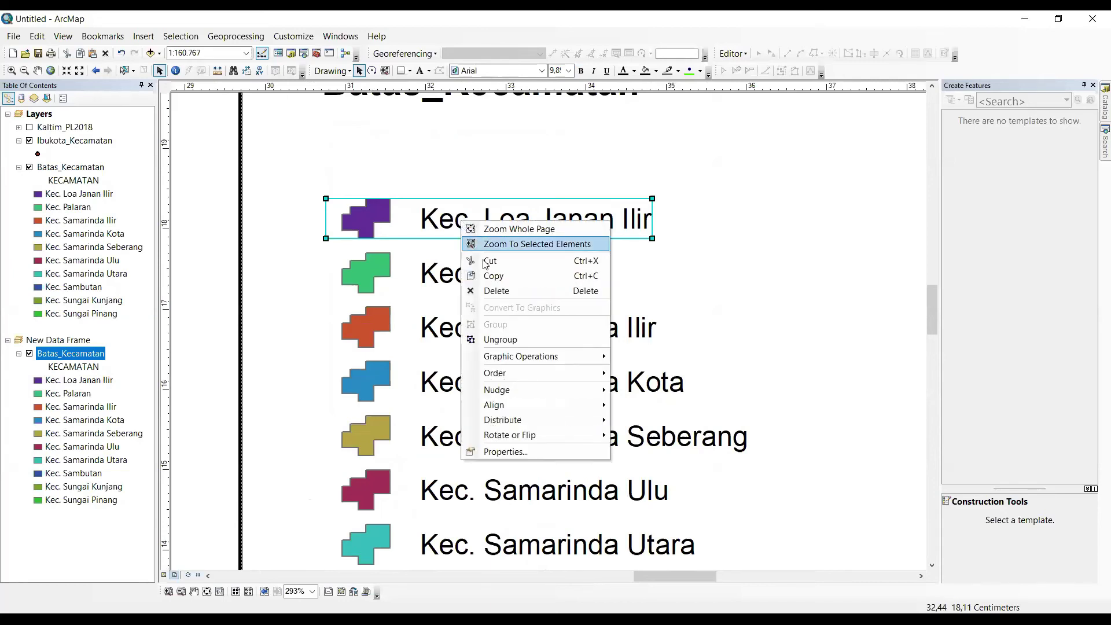
{"action": "left_click", "coordinate": [509, 336]}
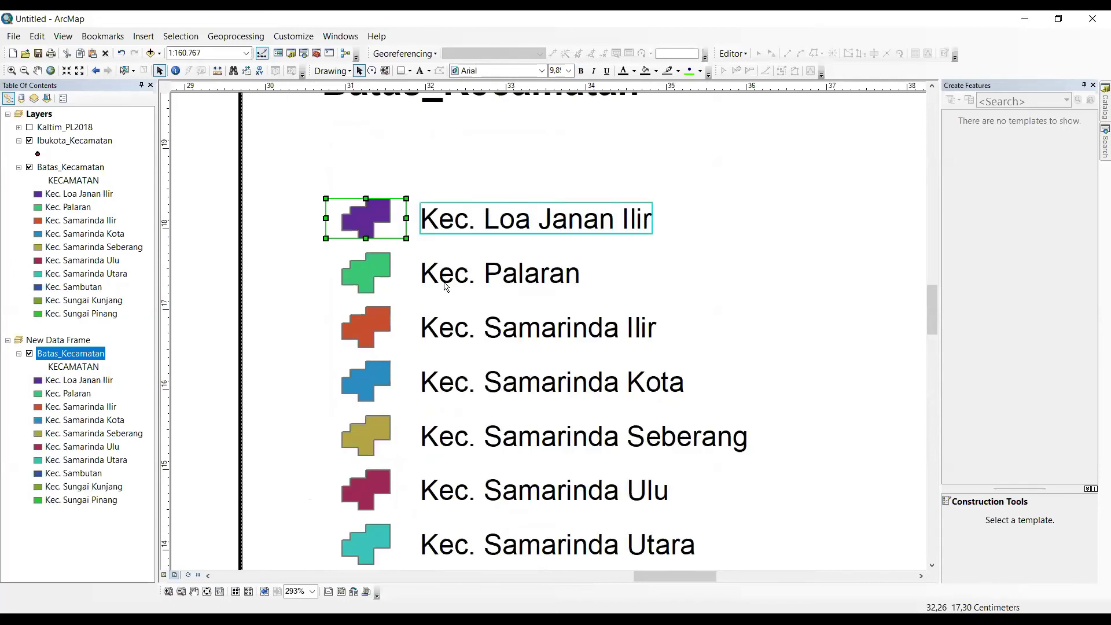
{"action": "left_click", "coordinate": [418, 255]}
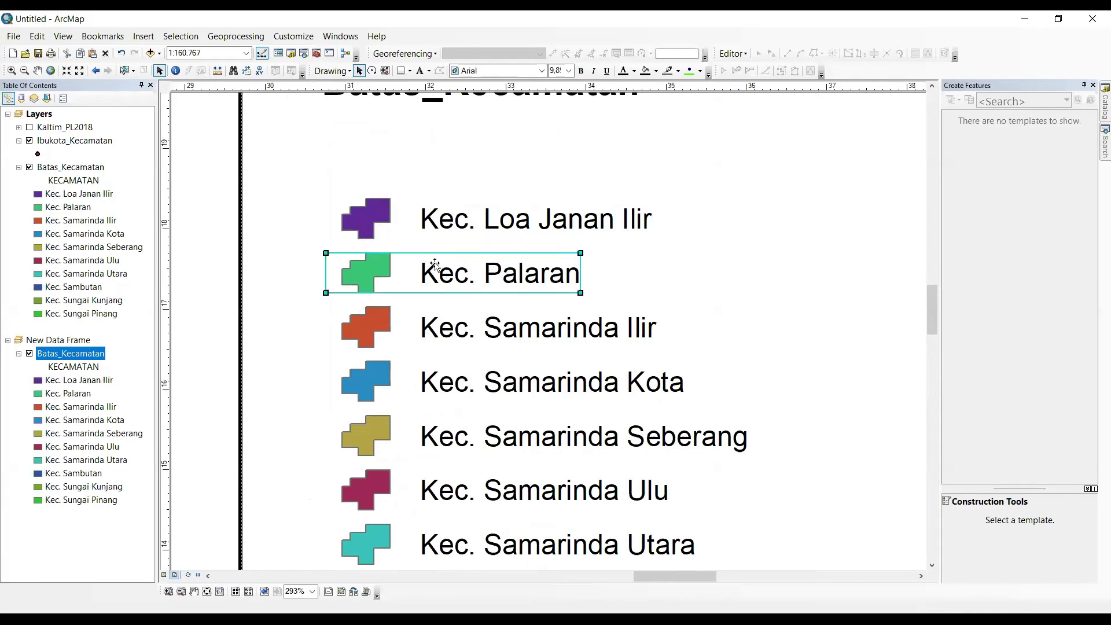
Ungroup the Kec. Loa Janan Ilir patch to reach its bare polygon shape, and select that shape
{"action": "double_click", "coordinate": [365, 220]}
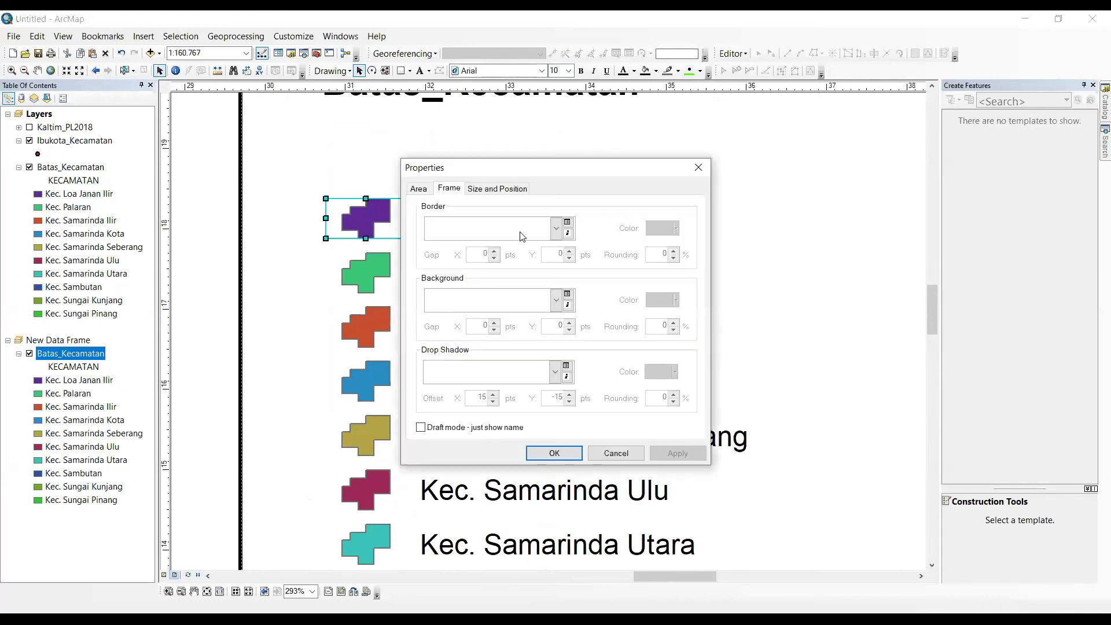
{"action": "left_click", "coordinate": [698, 167]}
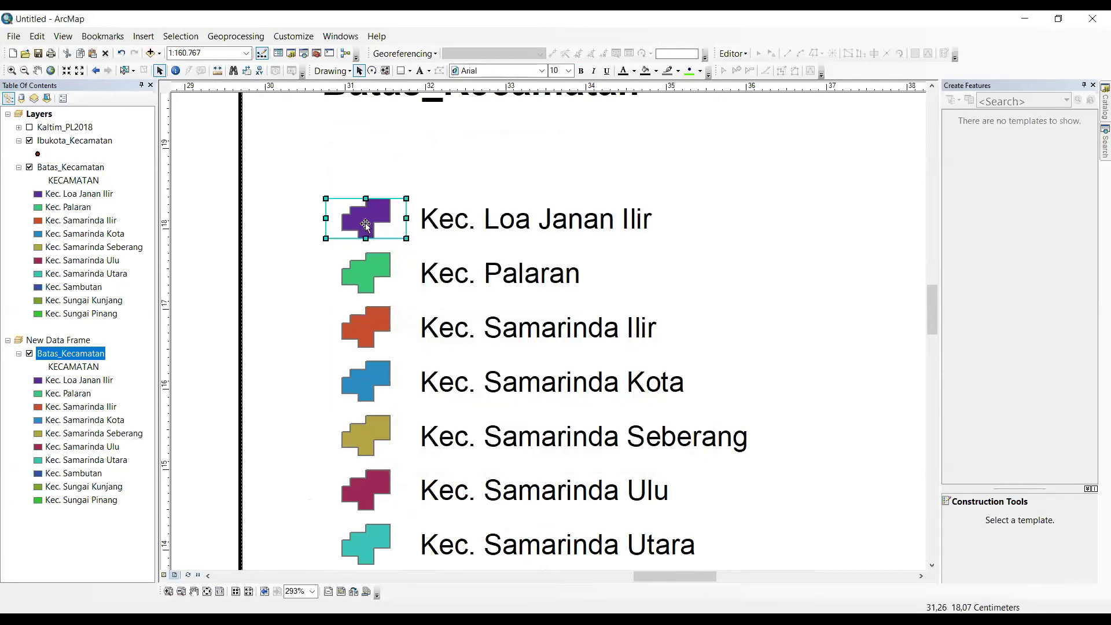
{"action": "right_click", "coordinate": [366, 223]}
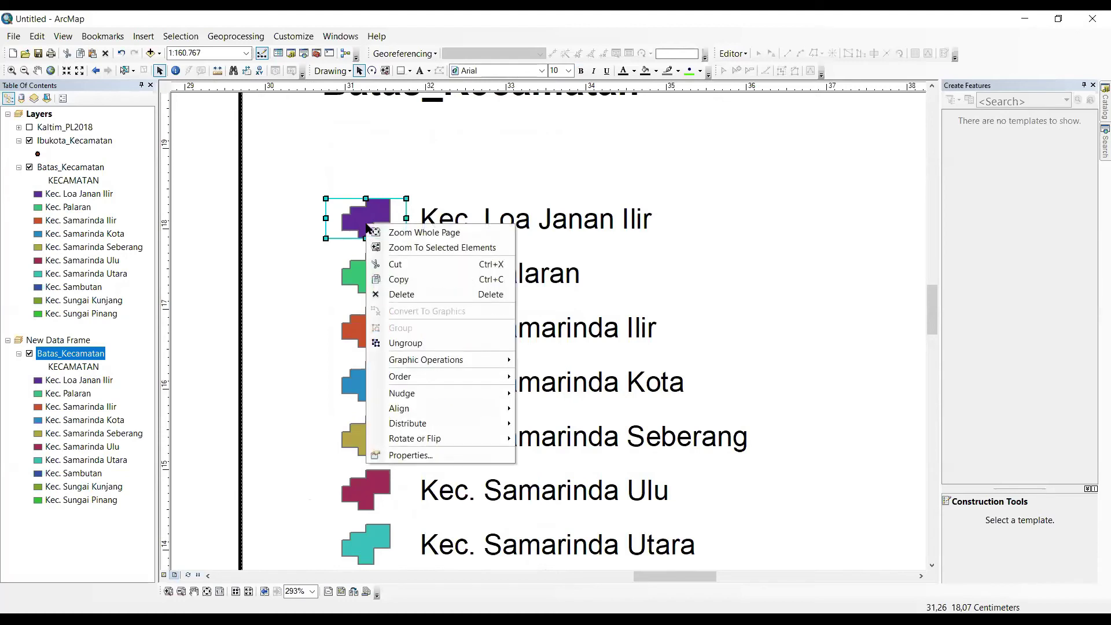
{"action": "left_click", "coordinate": [416, 340]}
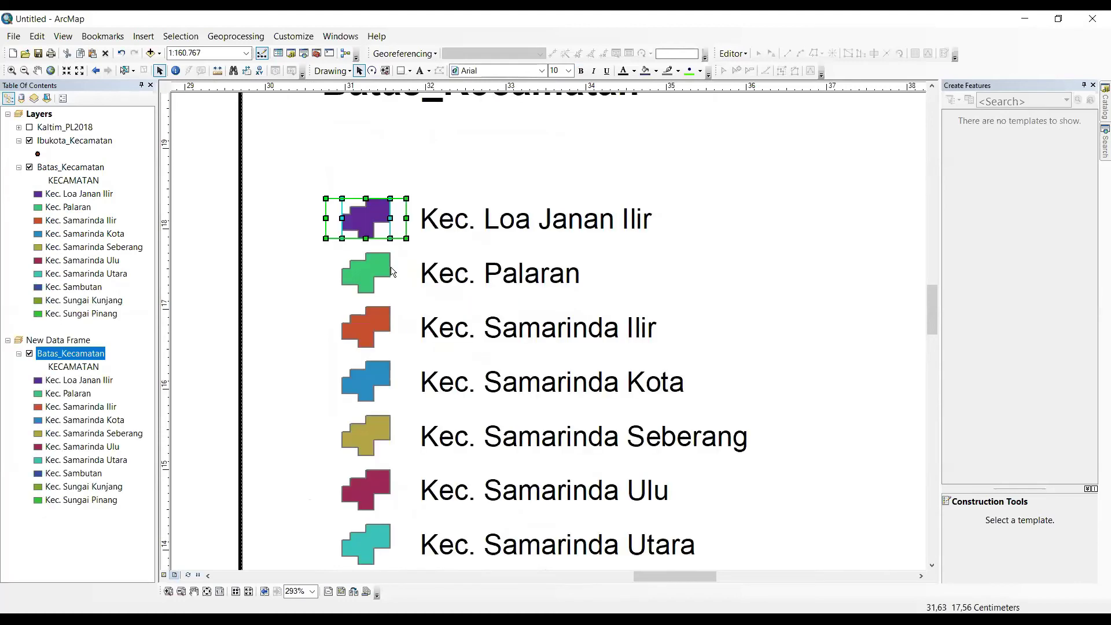
{"action": "key", "text": "Tab"}
{"action": "left_click", "coordinate": [367, 224]}
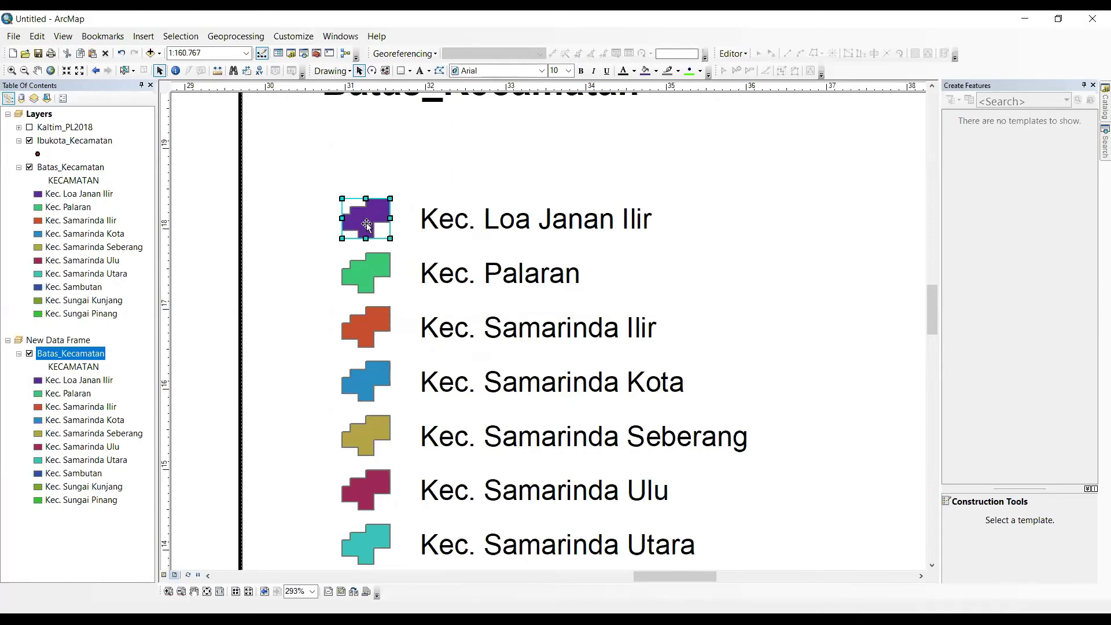
Set the fill color of the Kec. Loa Janan Ilir legend patch to light yellow
{"action": "right_click", "coordinate": [366, 224]}
{"action": "left_click", "coordinate": [426, 456]}
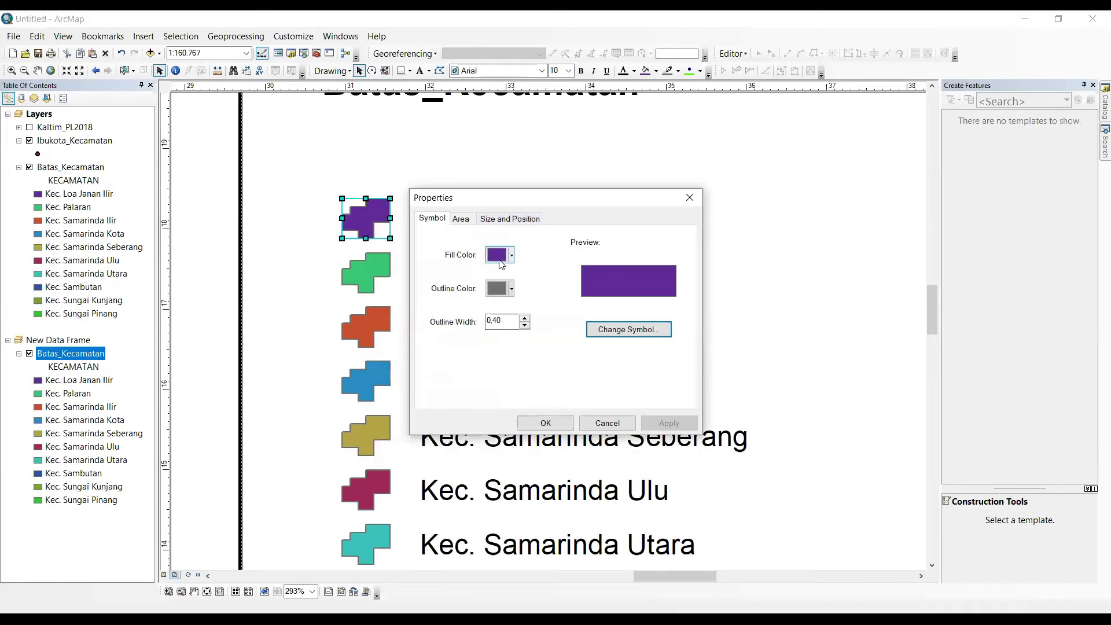
{"action": "left_click", "coordinate": [501, 255]}
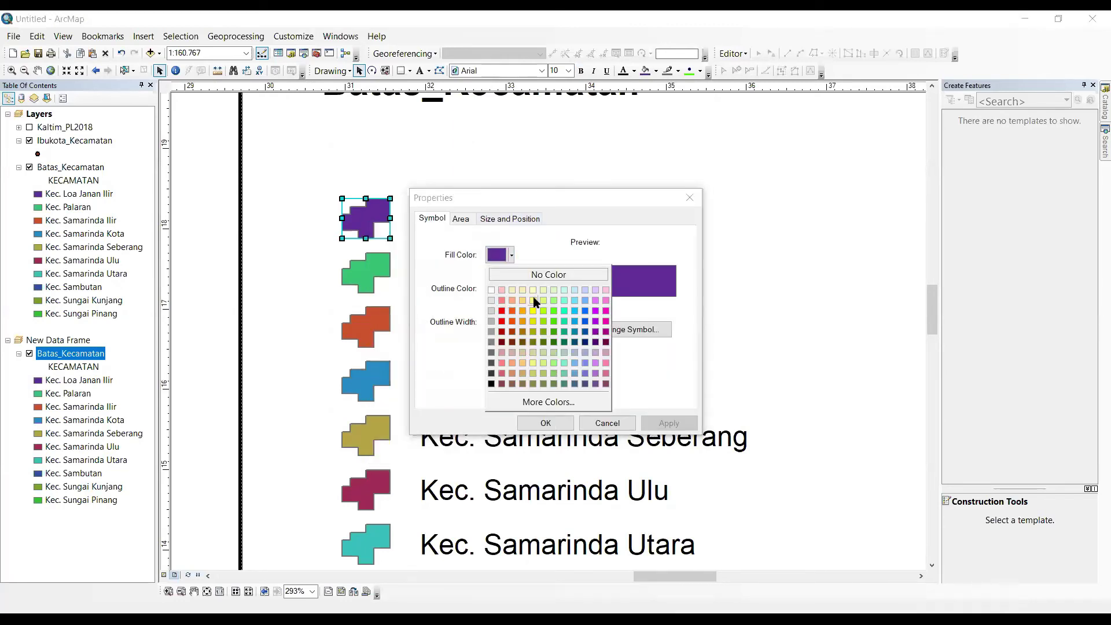
{"action": "left_click", "coordinate": [533, 299]}
{"action": "left_click", "coordinate": [552, 422]}
Review the edited legend close up and within the whole page layout
{"action": "left_click_drag", "start_coordinate": [248, 317], "coordinate": [560, 334]}
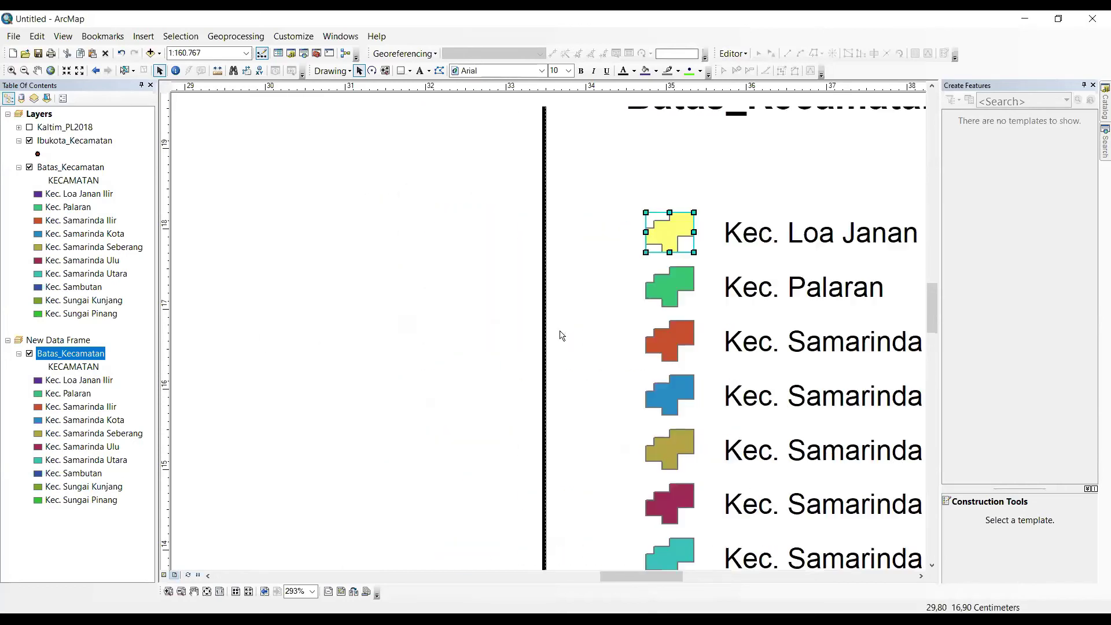
{"action": "left_click_drag", "start_coordinate": [262, 231], "coordinate": [475, 219]}
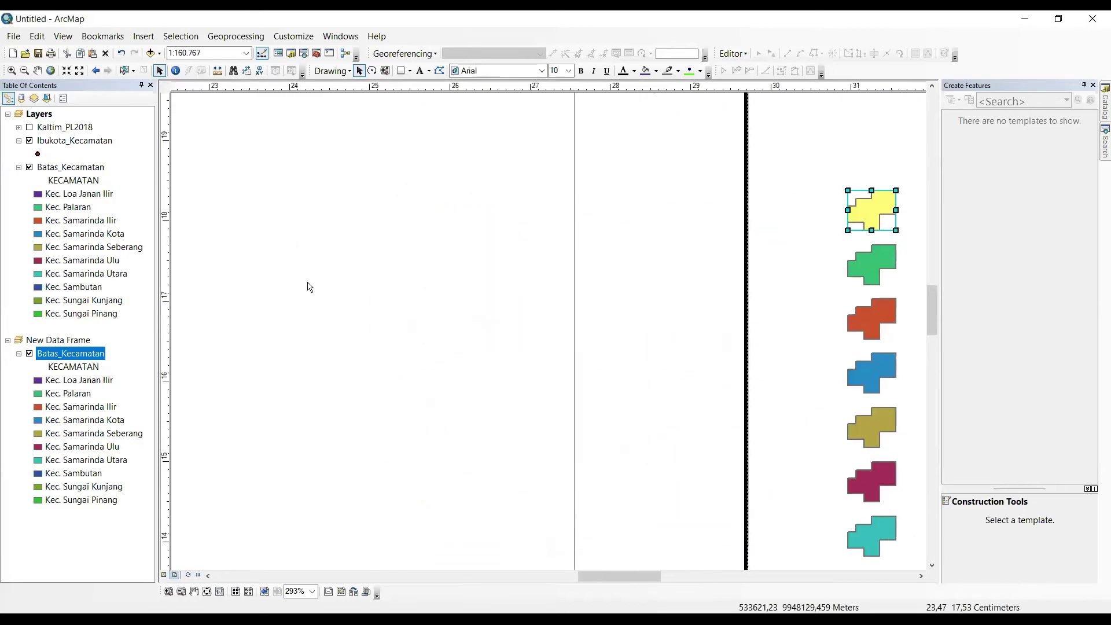
{"action": "left_click_drag", "start_coordinate": [652, 287], "coordinate": [160, 296]}
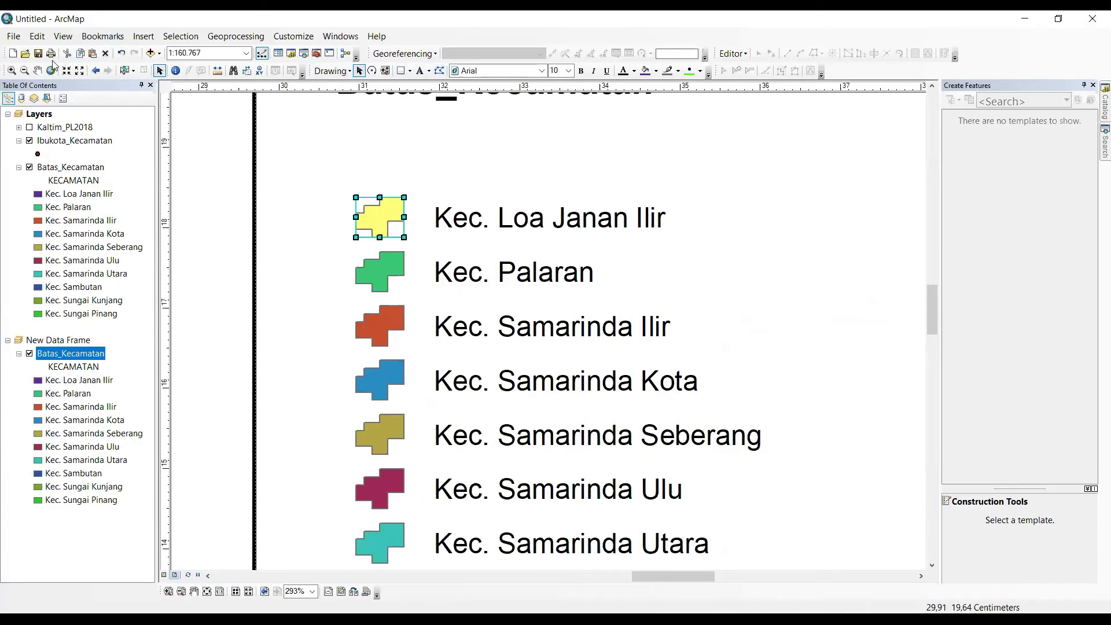
{"action": "left_click", "coordinate": [207, 592]}
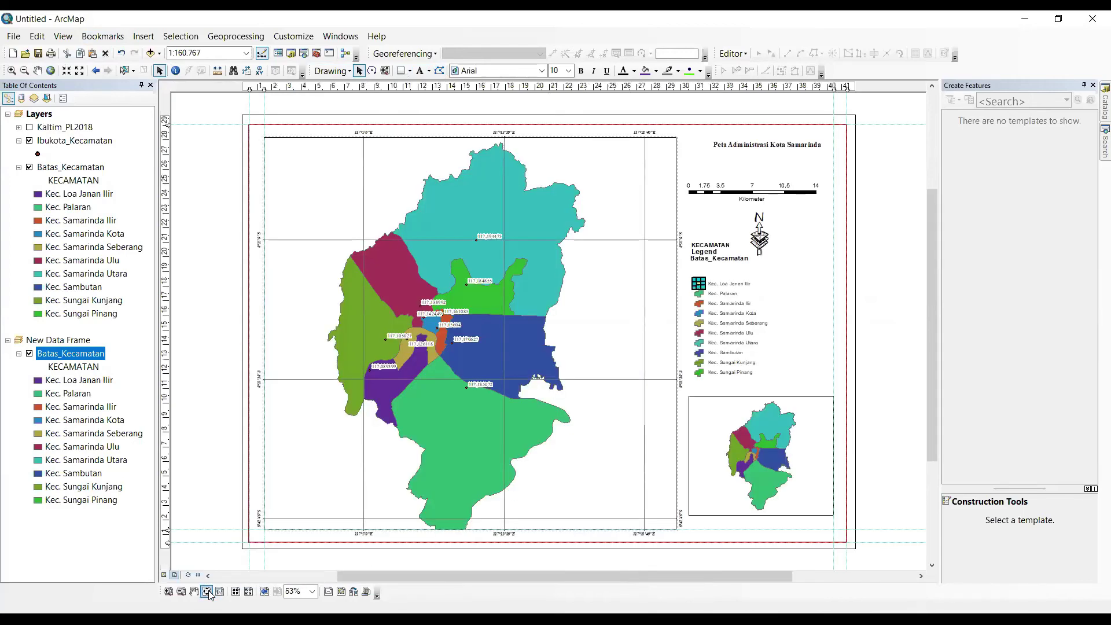
{"action": "left_click", "coordinate": [168, 592]}
{"action": "left_click_drag", "start_coordinate": [701, 250], "coordinate": [751, 324]}
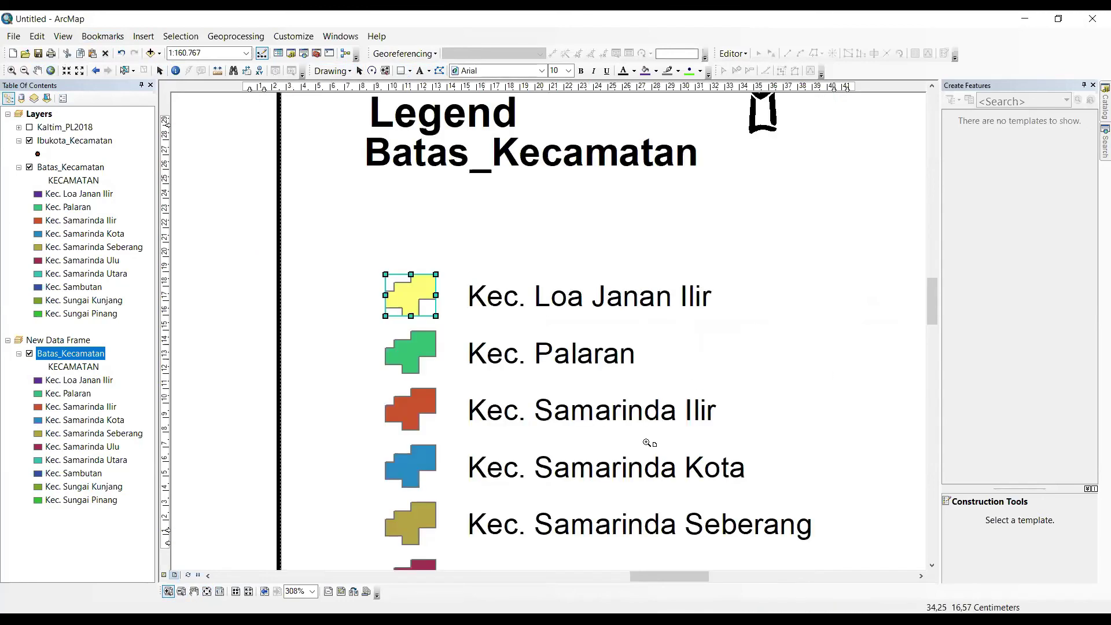
{"action": "left_click", "coordinate": [207, 592]}
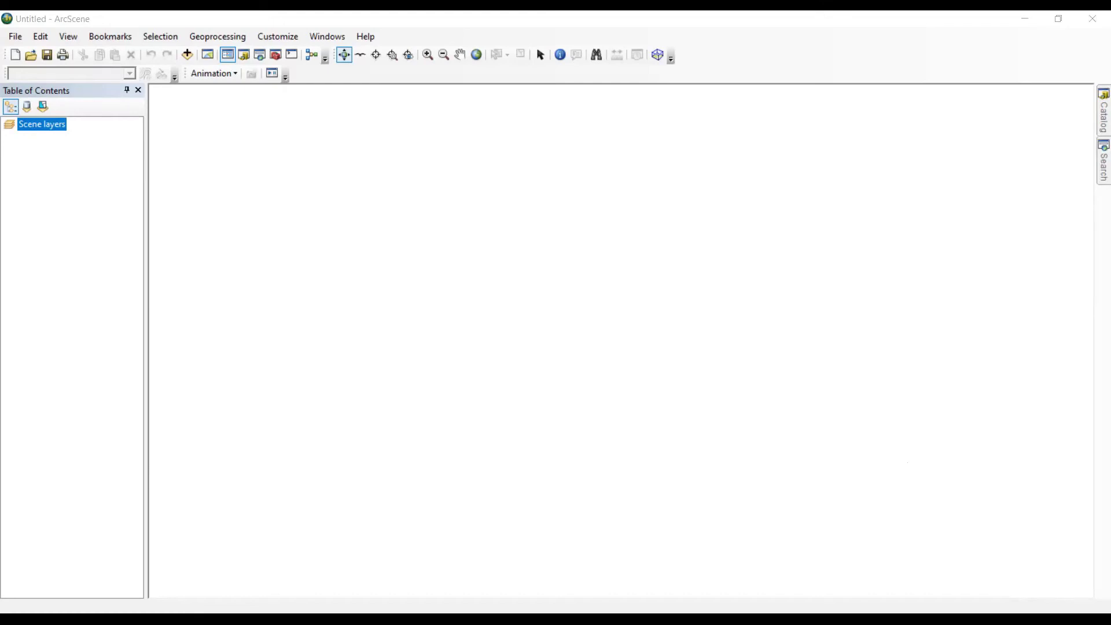
Switch to ArcScene and open the Arcscane scene document
{"action": "left_click", "coordinate": [15, 37]}
{"action": "left_click", "coordinate": [33, 69]}
{"action": "left_click", "coordinate": [492, 235]}
{"action": "left_click", "coordinate": [724, 408]}
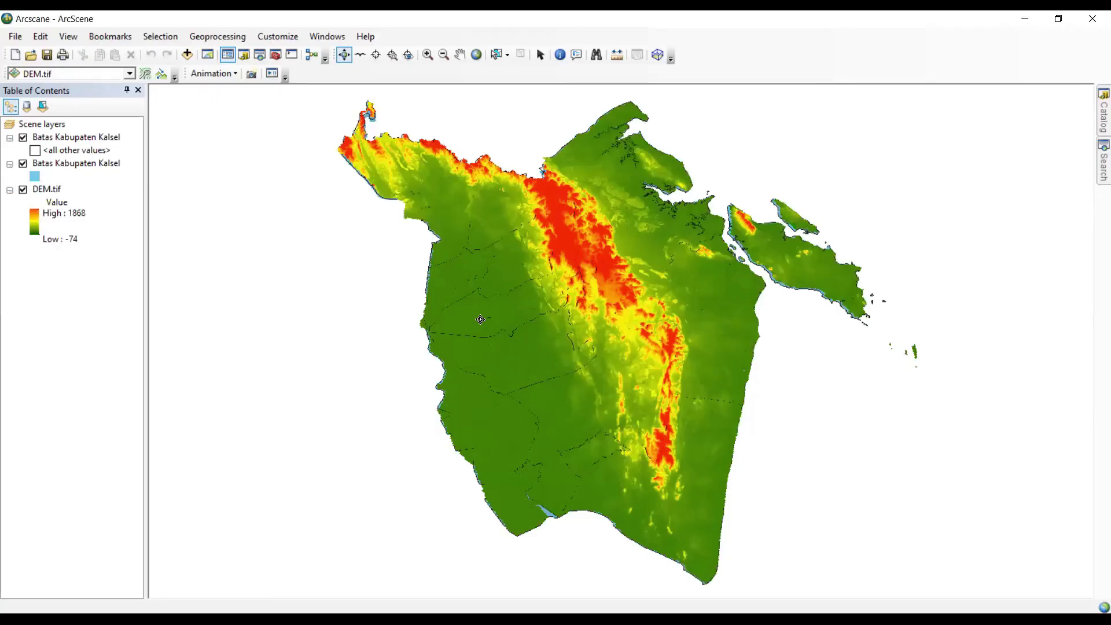
Compare the scene with both Batas Kabupaten Kalsel layers hidden and shown, and leave only DEM.tif displayed
{"action": "left_click", "coordinate": [23, 137]}
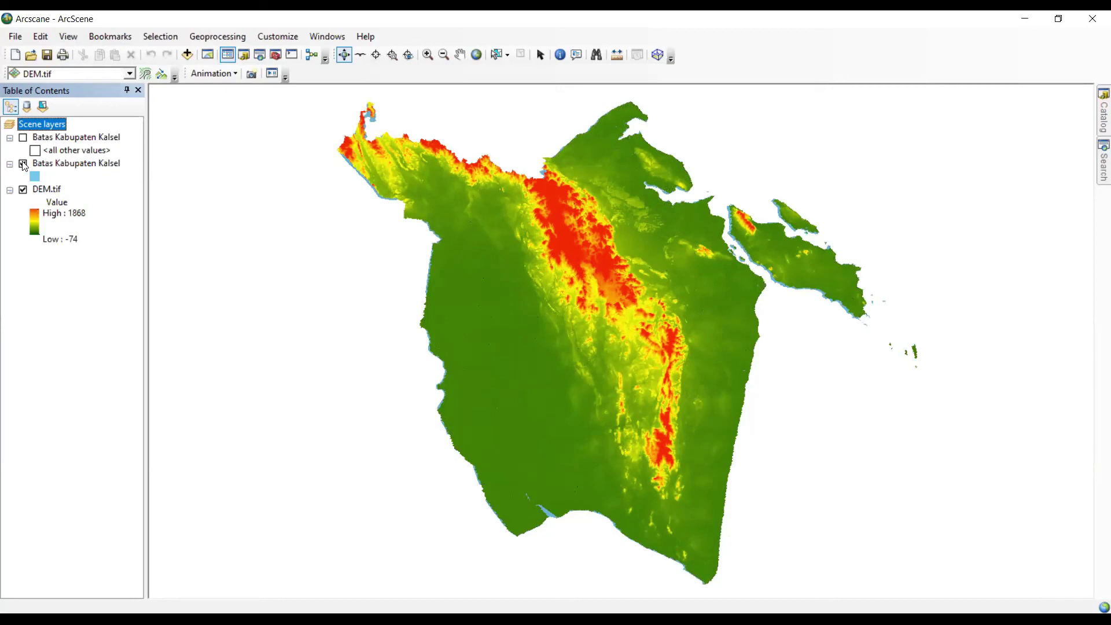
{"action": "left_click", "coordinate": [23, 164]}
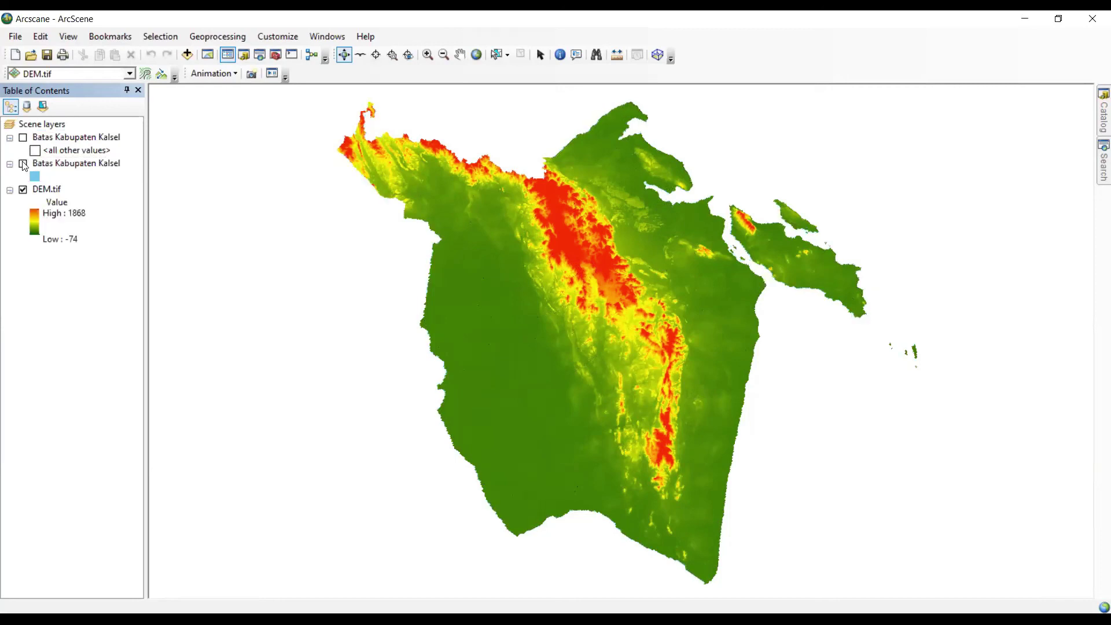
{"action": "left_click", "coordinate": [22, 138]}
{"action": "left_click", "coordinate": [24, 163]}
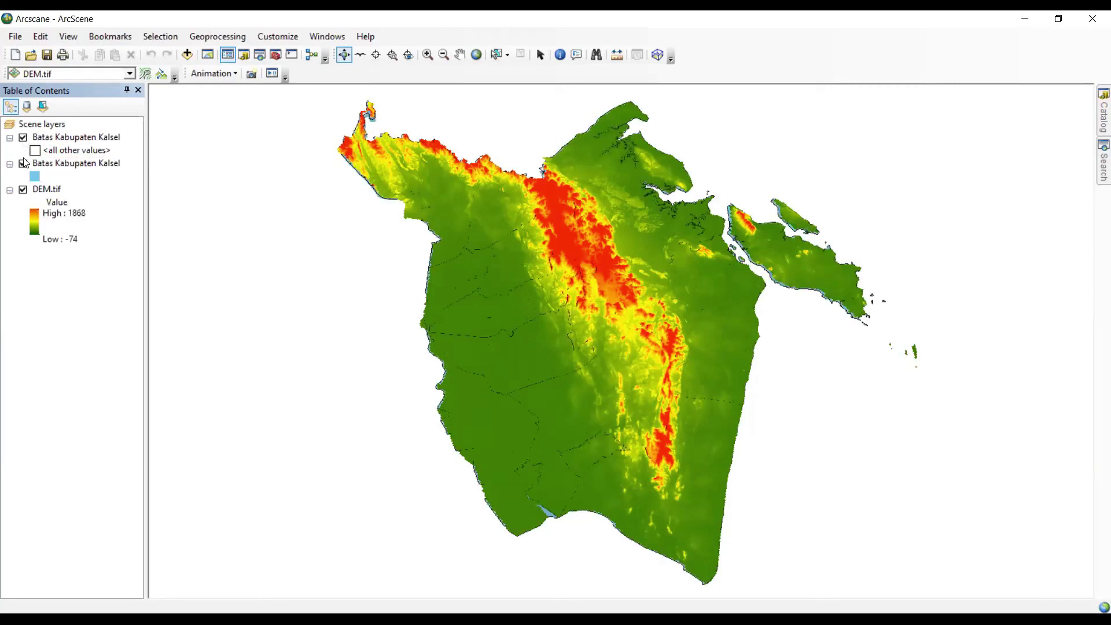
{"action": "left_click_drag", "start_coordinate": [528, 374], "coordinate": [589, 409]}
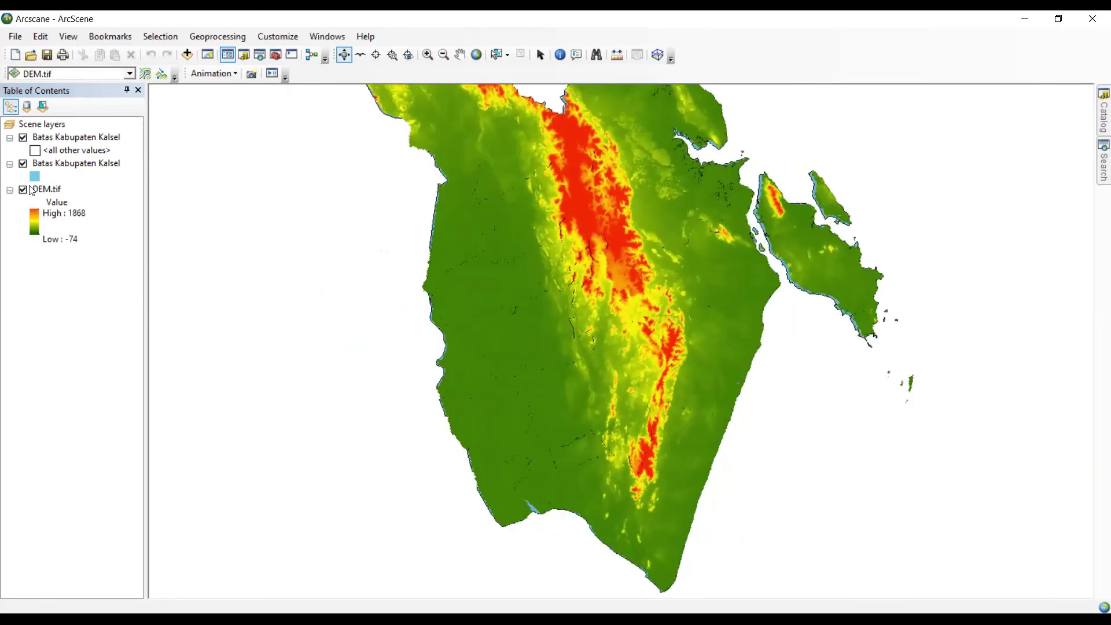
{"action": "left_click", "coordinate": [22, 164]}
{"action": "left_click", "coordinate": [23, 138]}
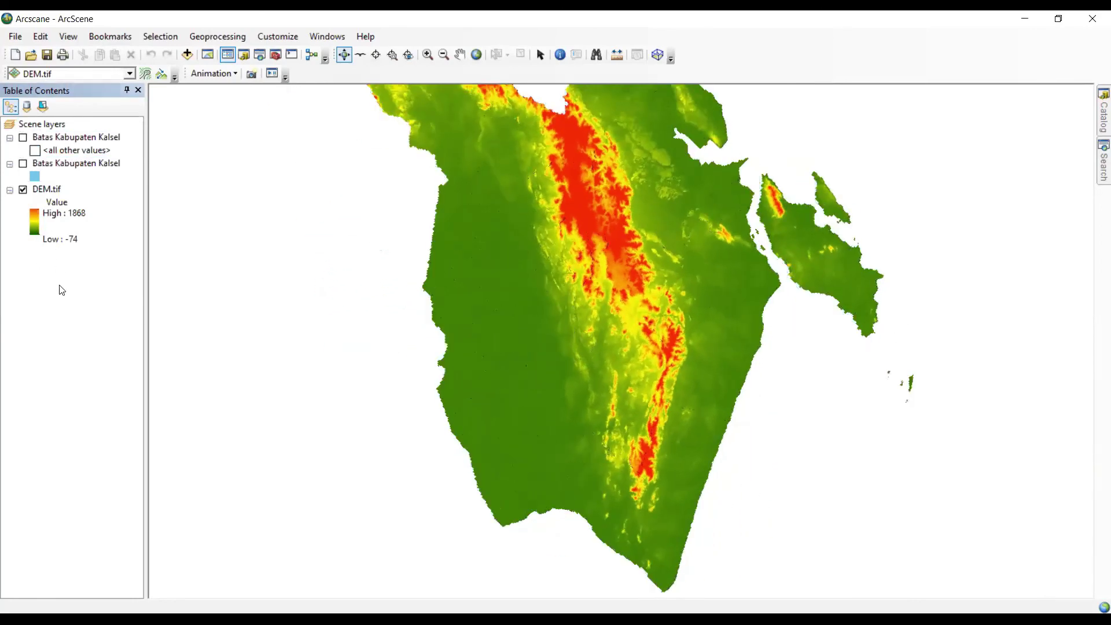
Check the scene's coordinate system in its properties
{"action": "right_click", "coordinate": [26, 124]}
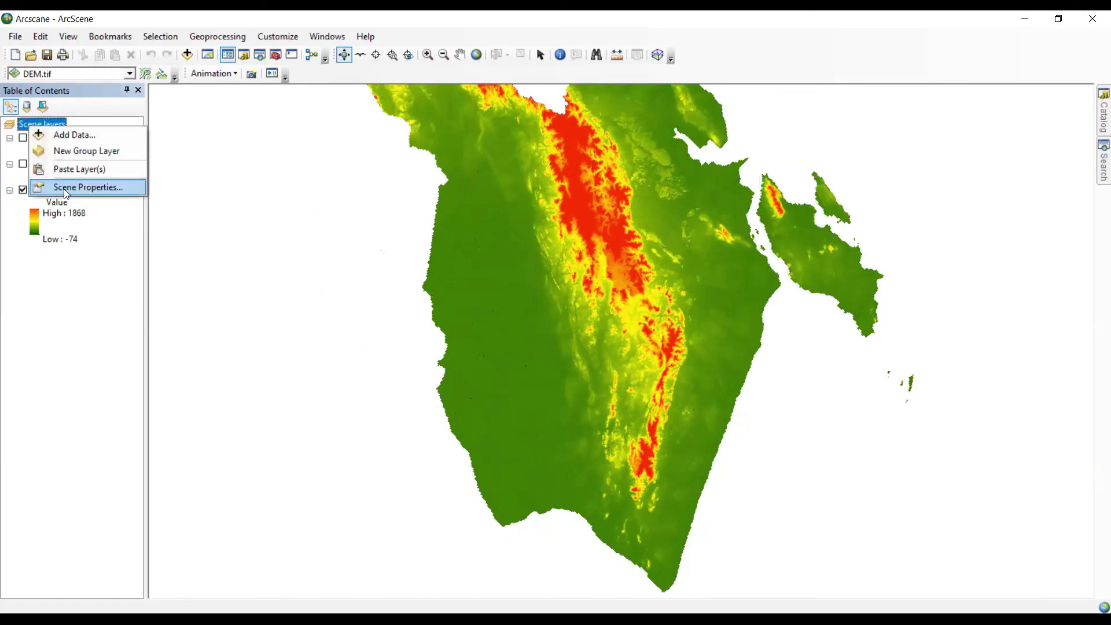
{"action": "left_click", "coordinate": [65, 187]}
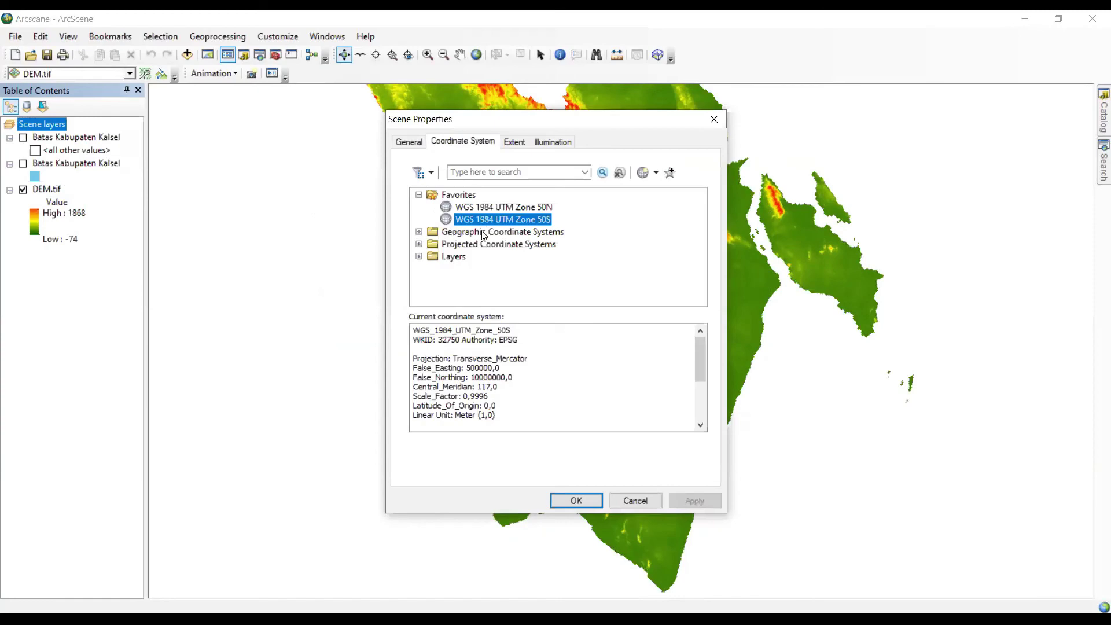
{"action": "left_click", "coordinate": [713, 121]}
Examine the DEM's mountain relief up close from a tilted perspective
{"action": "scroll", "coordinate": [615, 275], "scroll_direction": "up", "scroll_amount": 5}
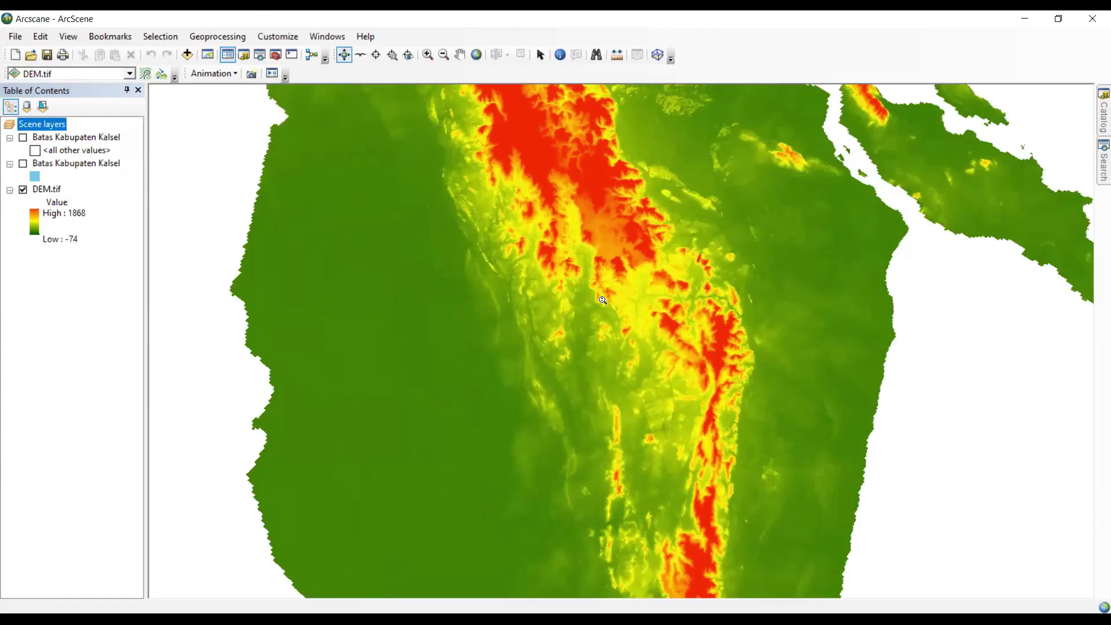
{"action": "left_click_drag", "start_coordinate": [602, 299], "coordinate": [599, 217]}
{"action": "scroll", "coordinate": [621, 353], "scroll_direction": "up", "scroll_amount": 5}
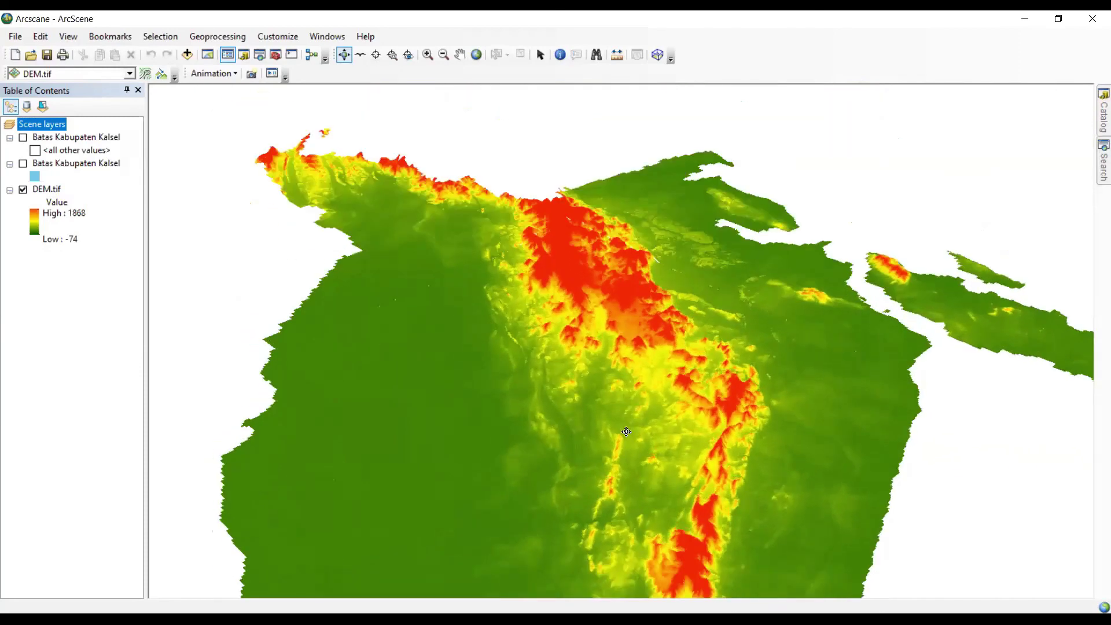
Examine the DEM's mountain range and surrounding lowlands from opposite sides, at both low and steep viewing angles
{"action": "scroll", "coordinate": [620, 357], "scroll_direction": "up", "scroll_amount": 3}
{"action": "scroll", "coordinate": [620, 343], "scroll_direction": "down", "scroll_amount": 6}
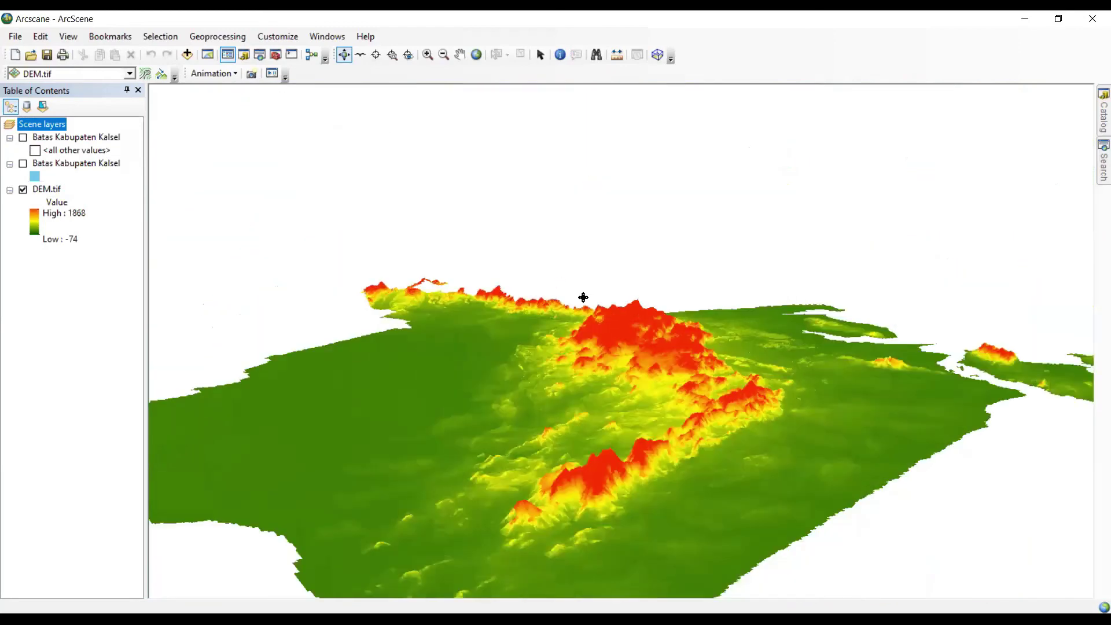
{"action": "left_click_drag", "start_coordinate": [583, 298], "coordinate": [613, 454]}
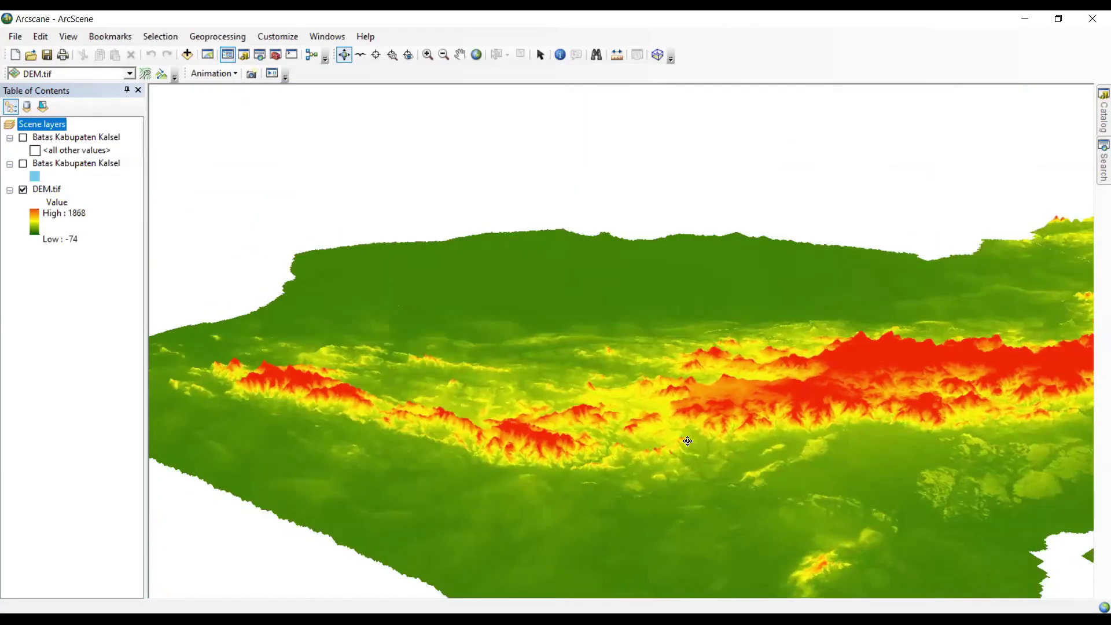
{"action": "left_click_drag", "start_coordinate": [688, 441], "coordinate": [618, 479]}
{"action": "left_click_drag", "start_coordinate": [550, 466], "coordinate": [630, 464]}
{"action": "scroll", "coordinate": [630, 464], "scroll_direction": "up", "scroll_amount": 6}
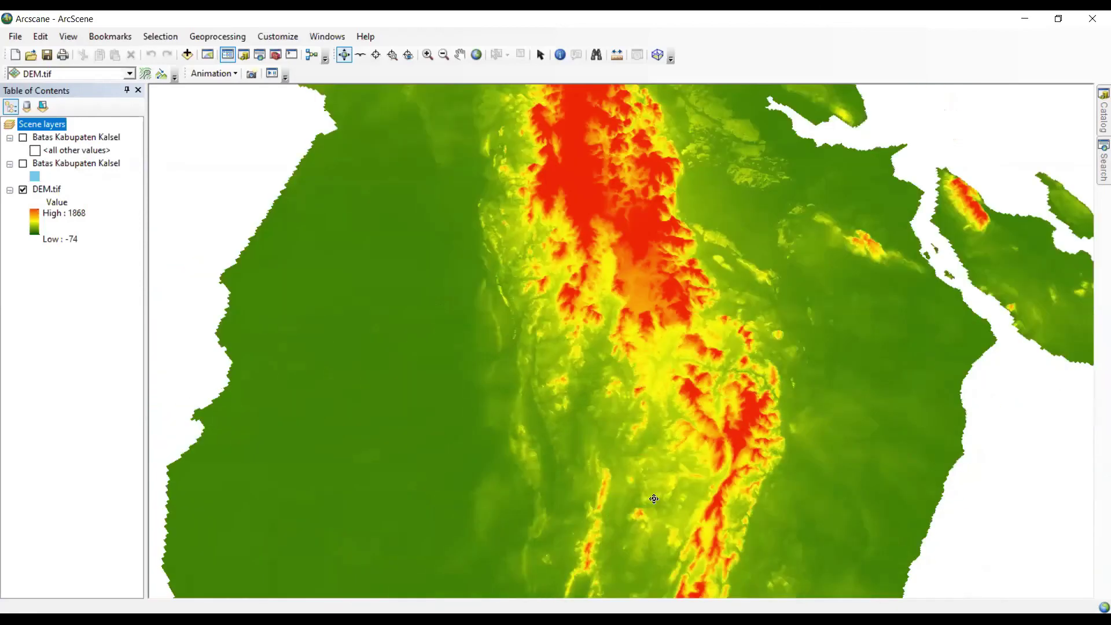
{"action": "scroll", "coordinate": [622, 448], "scroll_direction": "down", "scroll_amount": 5}
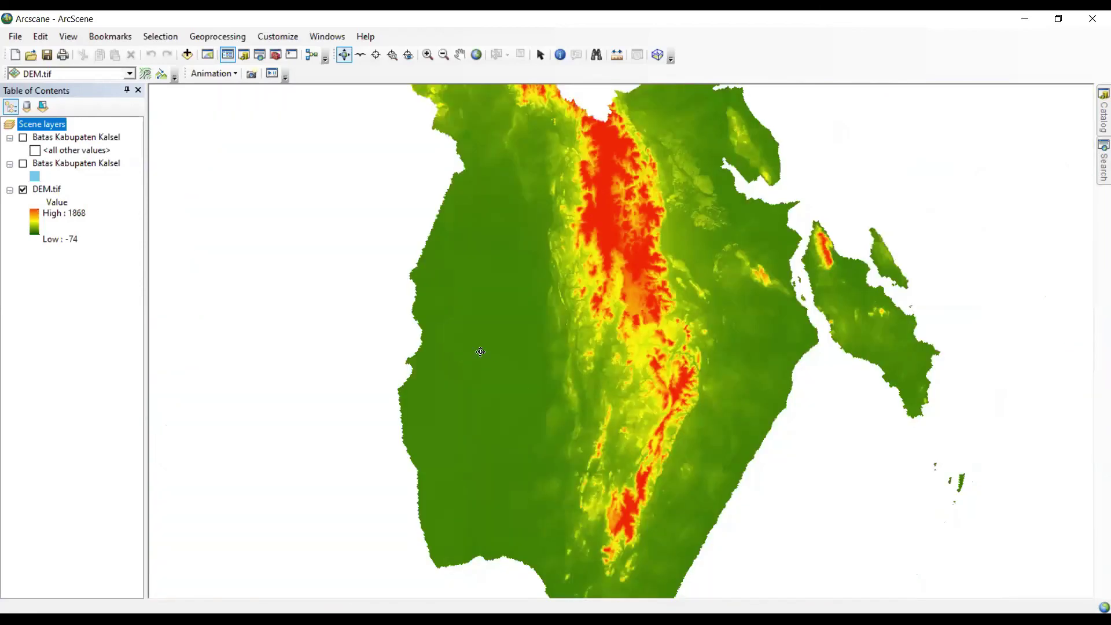
{"action": "left_click_drag", "start_coordinate": [445, 387], "coordinate": [633, 400]}
{"action": "left_click_drag", "start_coordinate": [556, 394], "coordinate": [657, 365]}
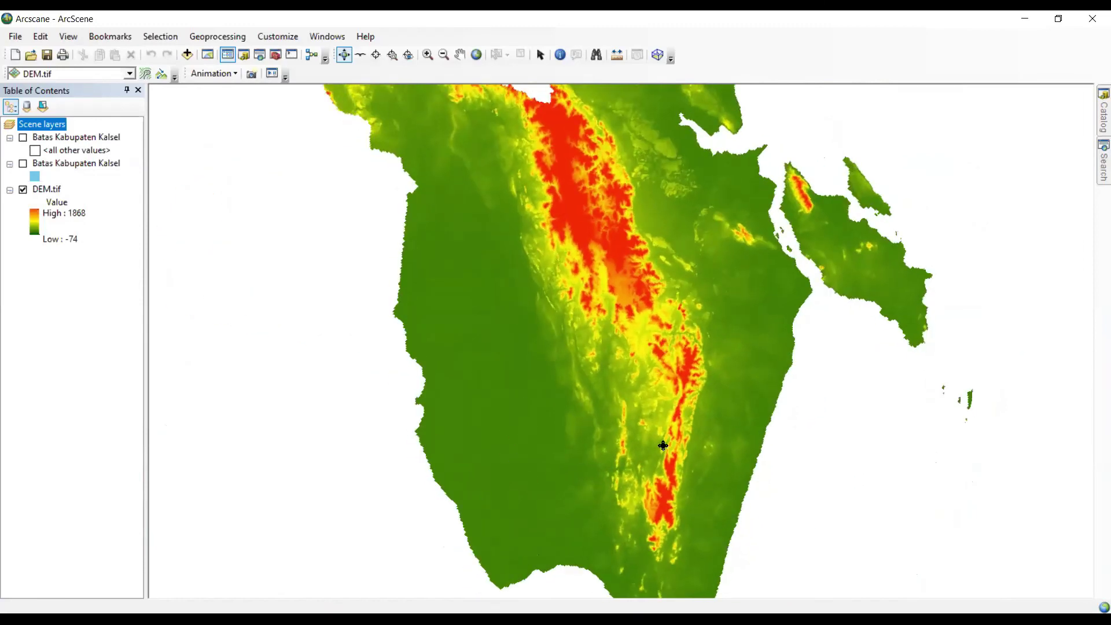
{"action": "scroll", "coordinate": [665, 449], "scroll_direction": "up", "scroll_amount": 5}
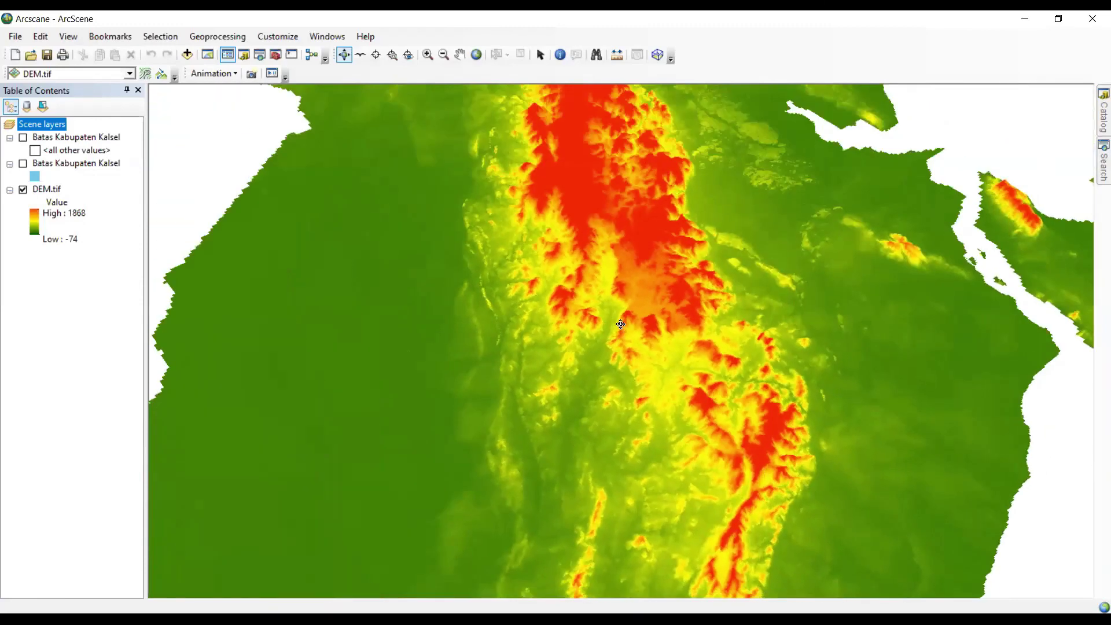
{"action": "left_click_drag", "start_coordinate": [621, 325], "coordinate": [644, 314]}
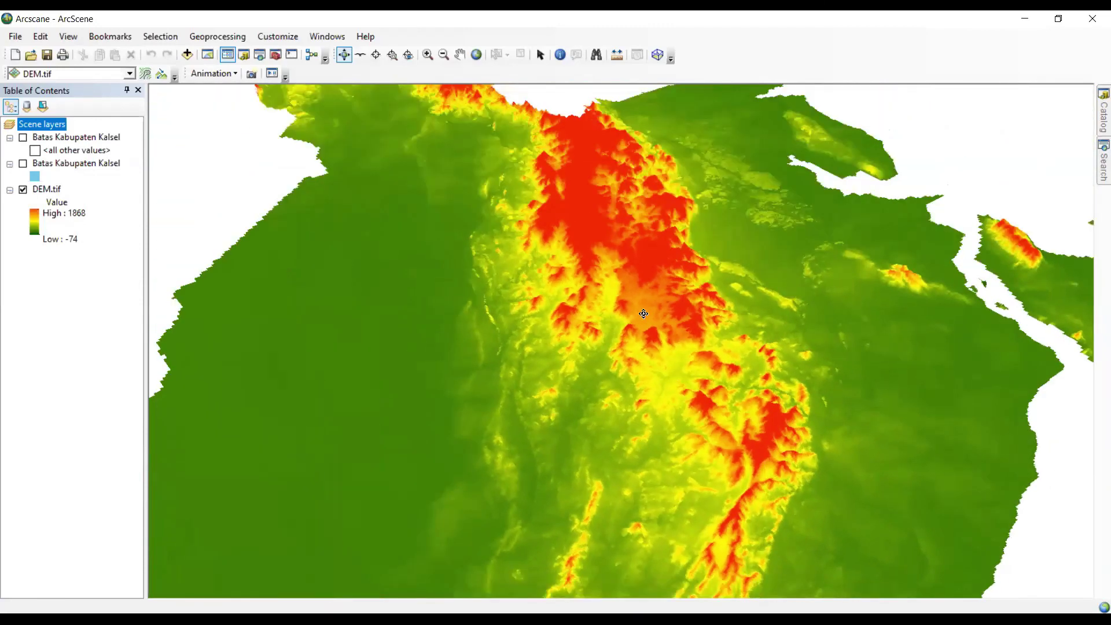
Display the blue Batas Kabupaten Kalsel layer and review the Layer track 1 keyframes in the Animation Manager
{"action": "left_click", "coordinate": [23, 164]}
{"action": "left_click_drag", "start_coordinate": [443, 282], "coordinate": [479, 277]}
{"action": "left_click", "coordinate": [214, 74]}
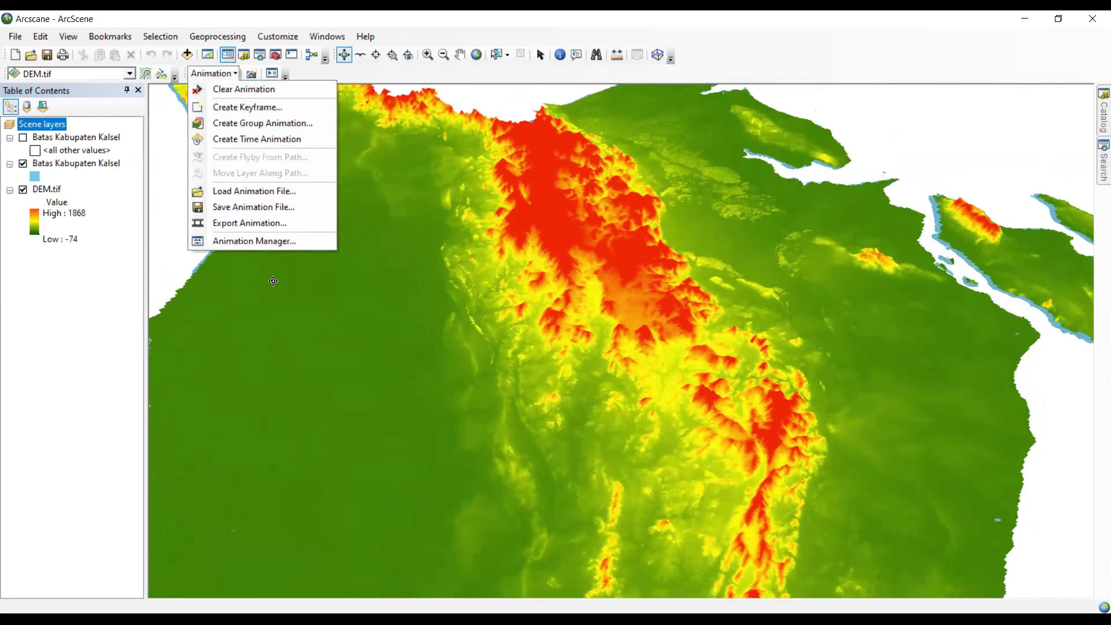
{"action": "left_click", "coordinate": [262, 244]}
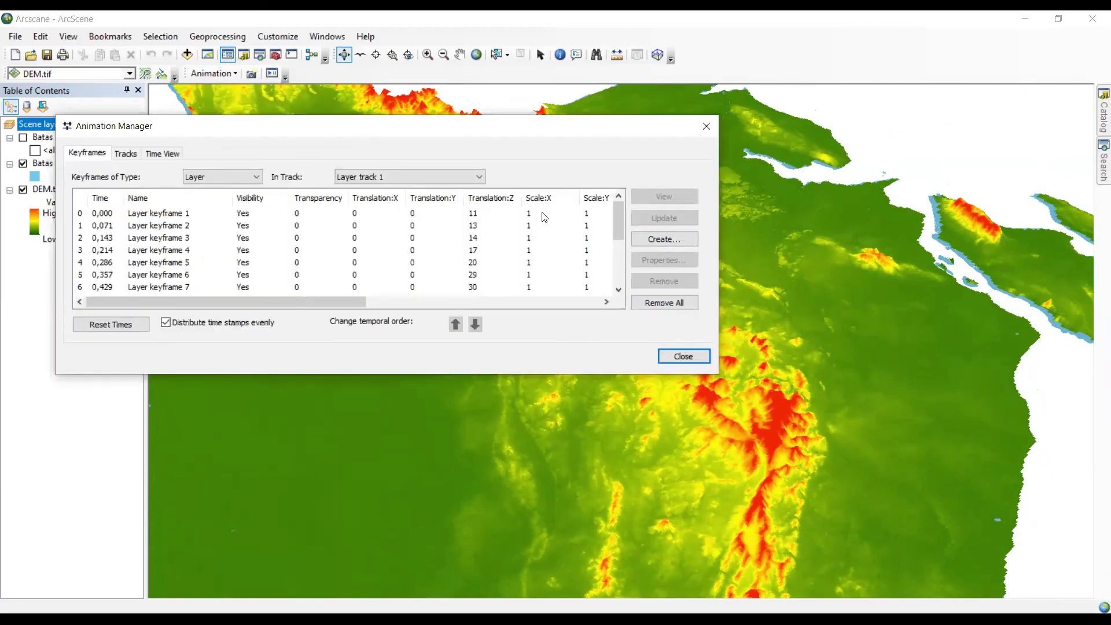
{"action": "left_click", "coordinate": [707, 126]}
Display the outlined Batas Kabupaten Kalsel layer and play the scene's animation
{"action": "scroll", "coordinate": [656, 293], "scroll_direction": "up", "scroll_amount": 3}
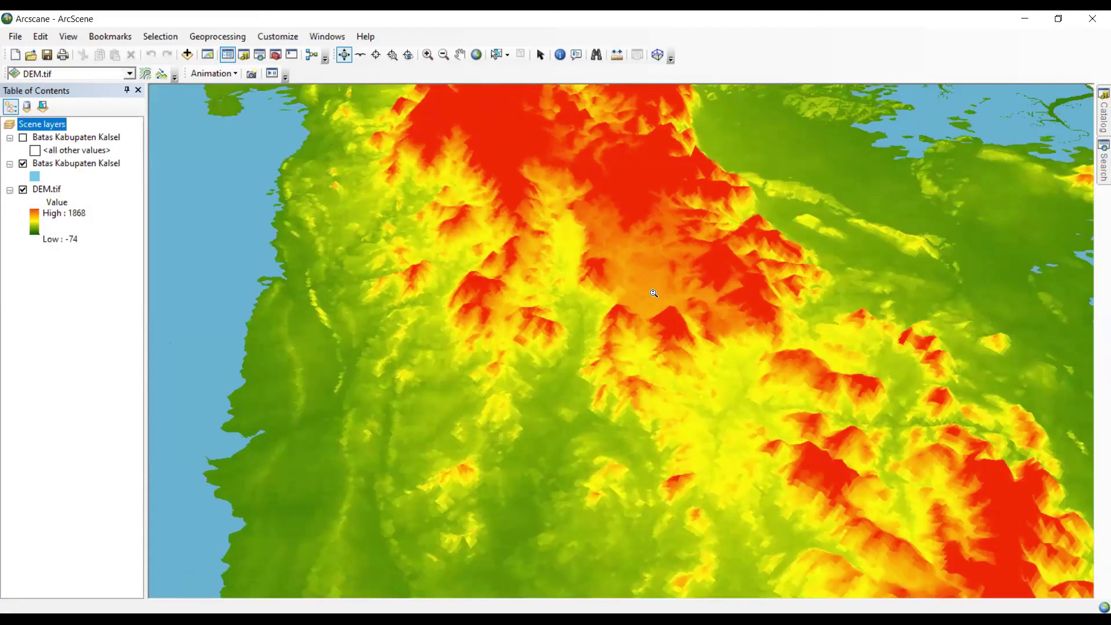
{"action": "scroll", "coordinate": [654, 294], "scroll_direction": "up", "scroll_amount": 2}
{"action": "scroll", "coordinate": [653, 294], "scroll_direction": "down", "scroll_amount": 5}
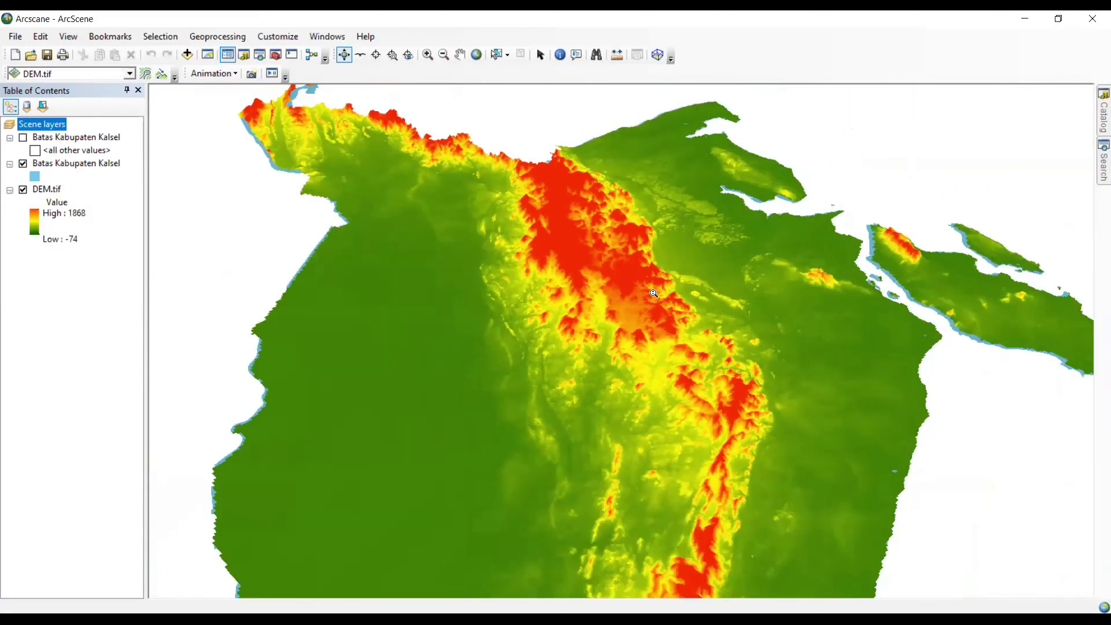
{"action": "left_click", "coordinate": [23, 138]}
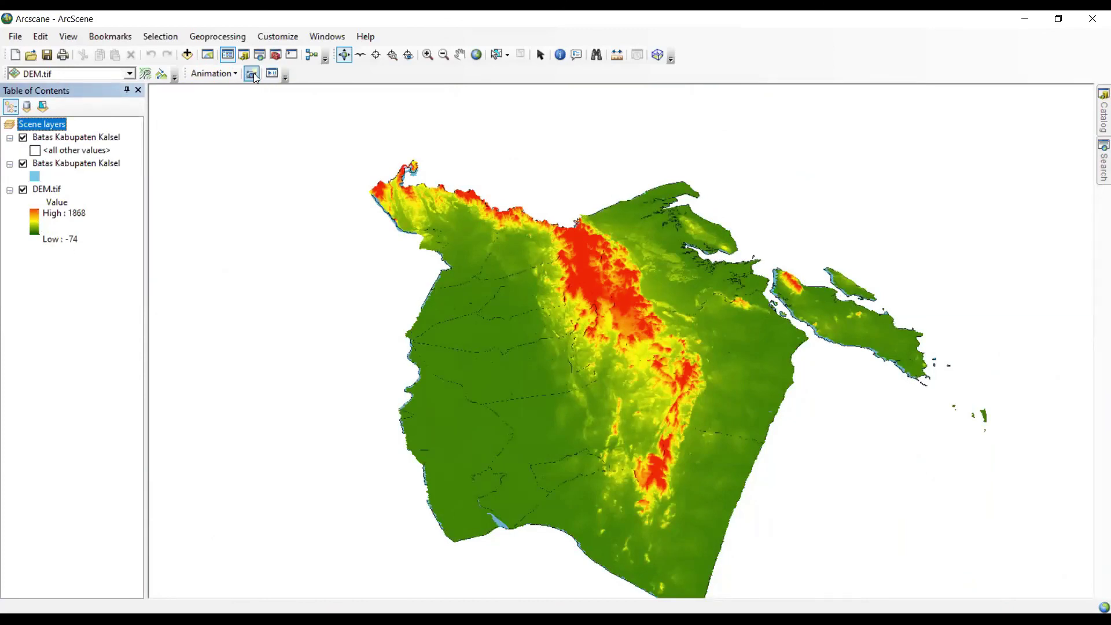
{"action": "left_click", "coordinate": [271, 74]}
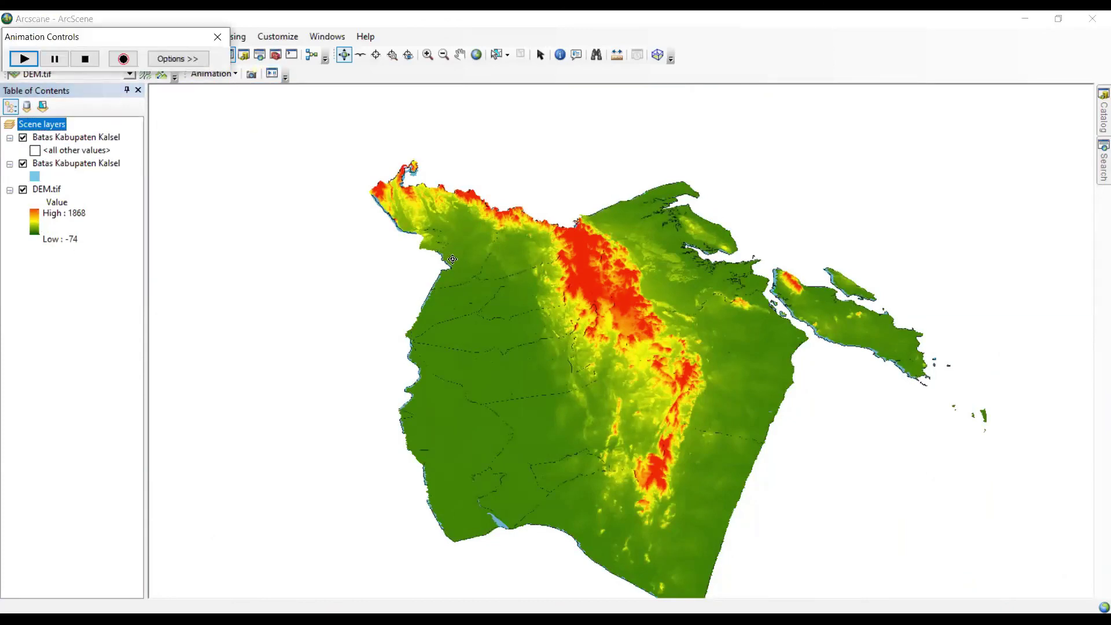
{"action": "left_click", "coordinate": [32, 60]}
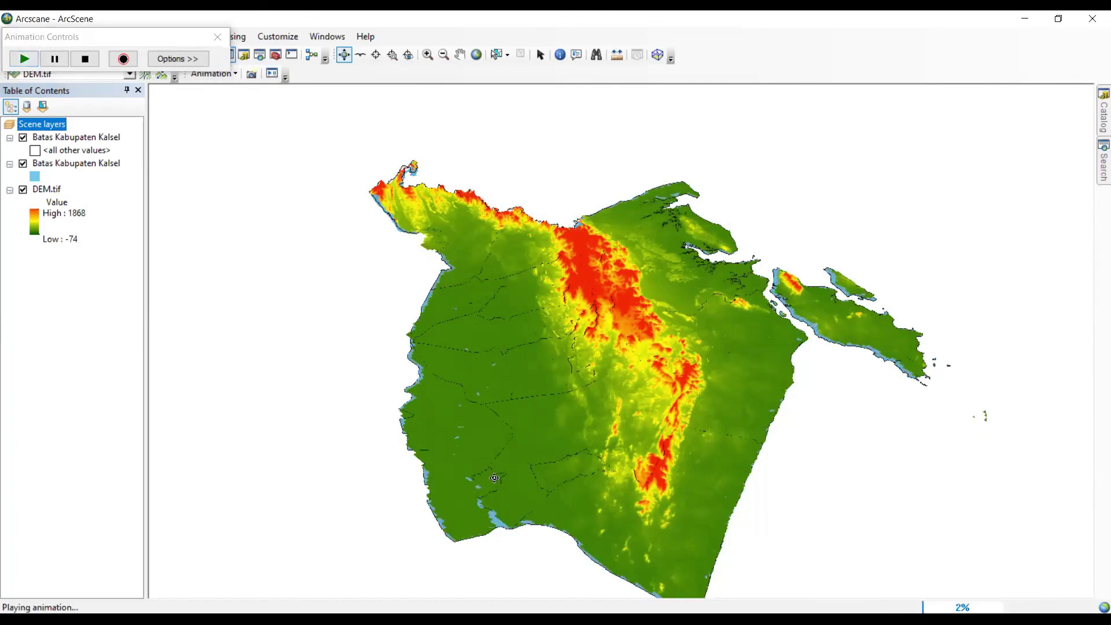
Replay the animation with a duration of 40 seconds, and close the animation controls
{"action": "left_click", "coordinate": [152, 60]}
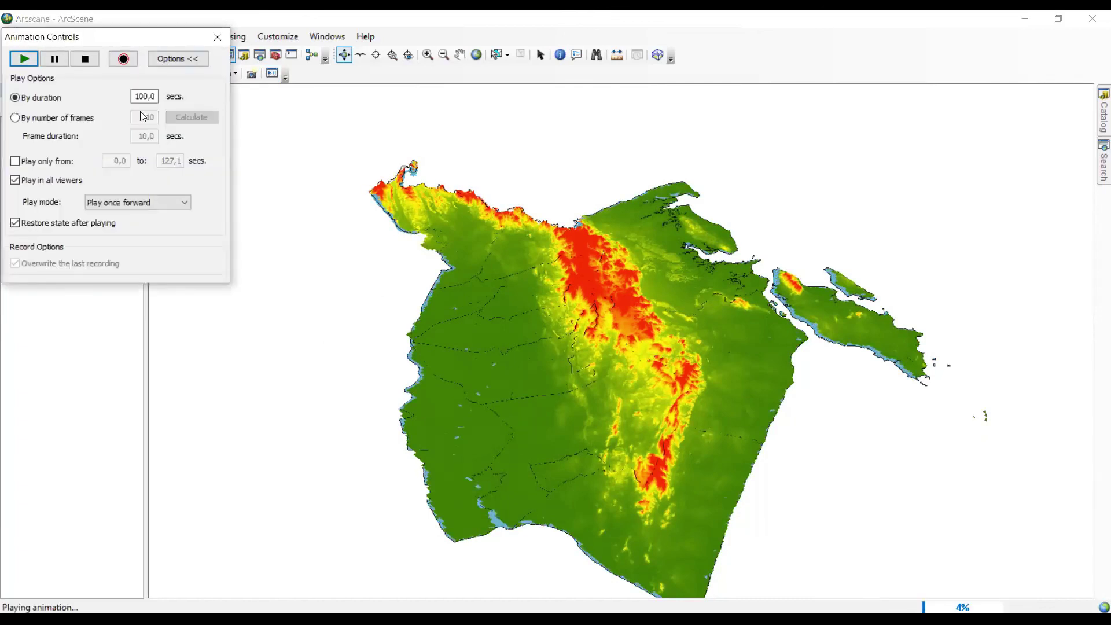
{"action": "double_click", "coordinate": [143, 96]}
{"action": "type", "text": "40"}
{"action": "left_click", "coordinate": [24, 65]}
{"action": "left_click", "coordinate": [25, 63]}
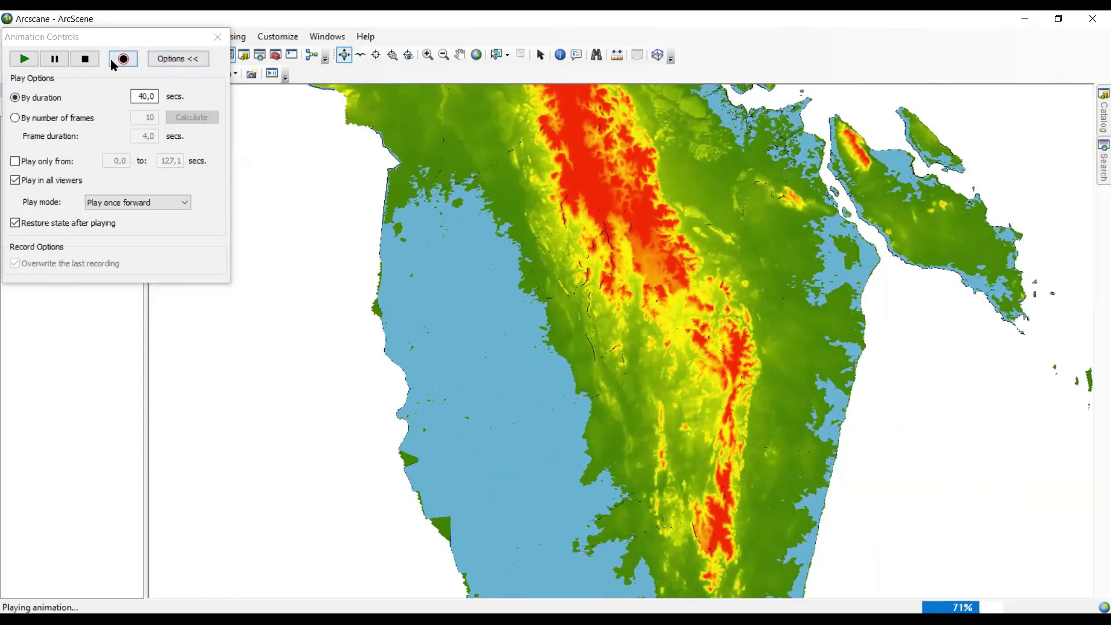
{"action": "left_click", "coordinate": [85, 58]}
{"action": "left_click", "coordinate": [218, 36]}
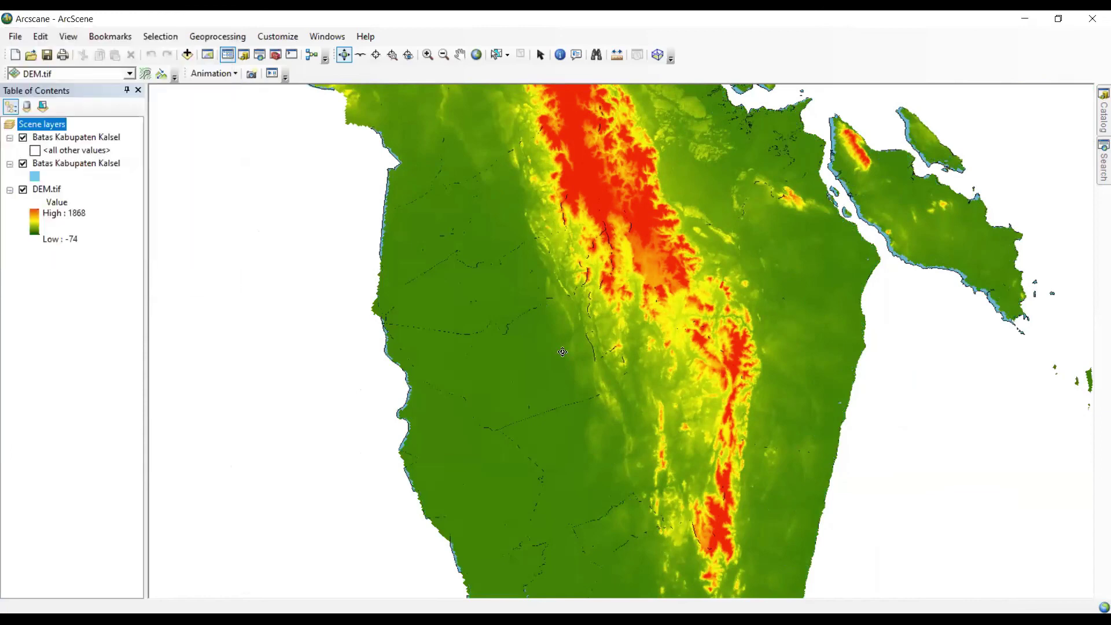
Examine the whole DEM scene with both district boundary layers displayed, from low, close-up and overhead perspectives
{"action": "scroll", "coordinate": [562, 352], "scroll_direction": "up", "scroll_amount": 3}
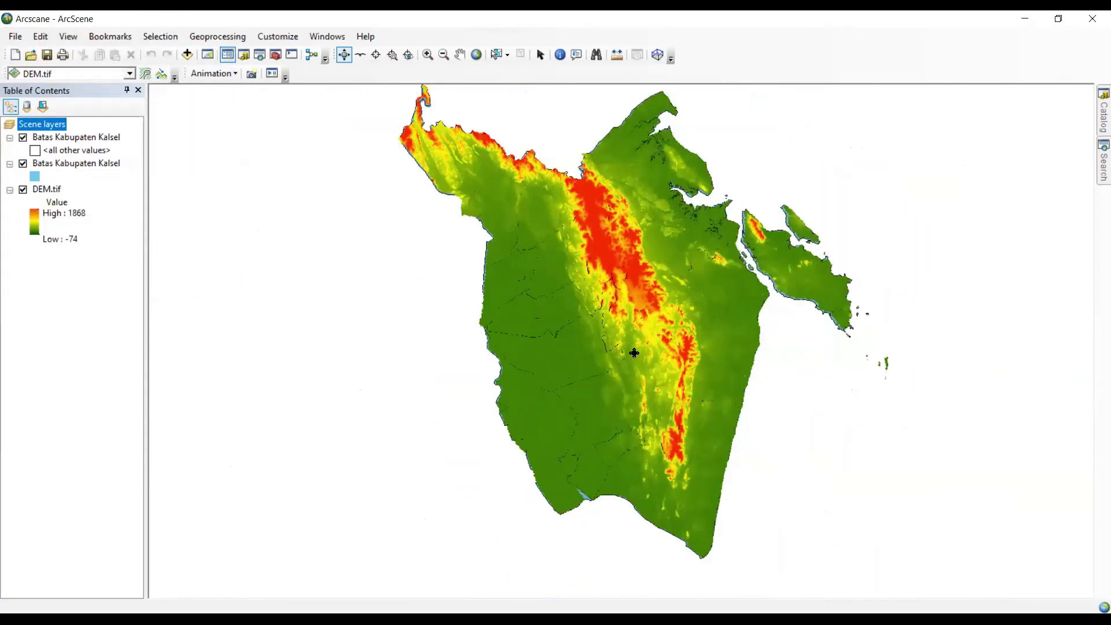
{"action": "left_click_drag", "start_coordinate": [686, 493], "coordinate": [615, 301]}
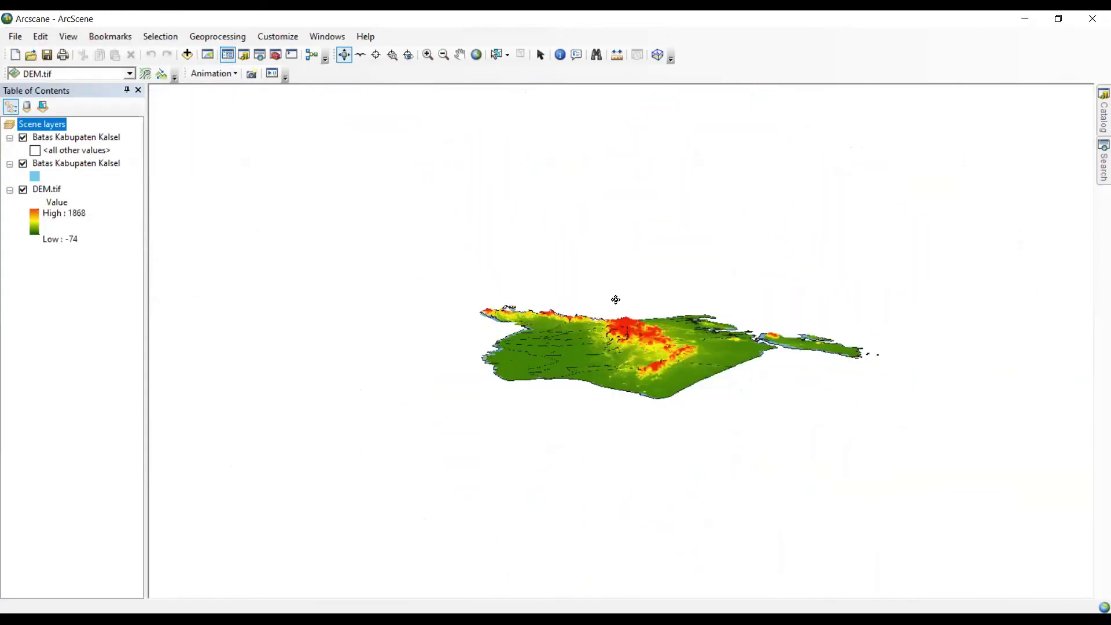
{"action": "scroll", "coordinate": [657, 357], "scroll_direction": "down", "scroll_amount": 3}
{"action": "scroll", "coordinate": [658, 356], "scroll_direction": "down", "scroll_amount": 5}
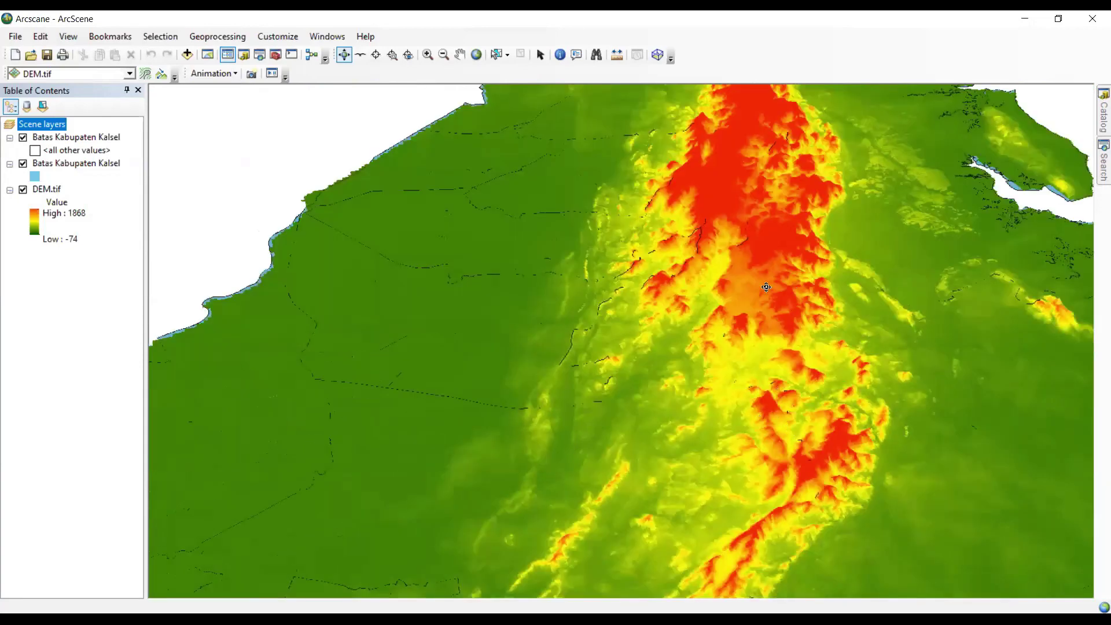
{"action": "left_click_drag", "start_coordinate": [766, 287], "coordinate": [561, 334]}
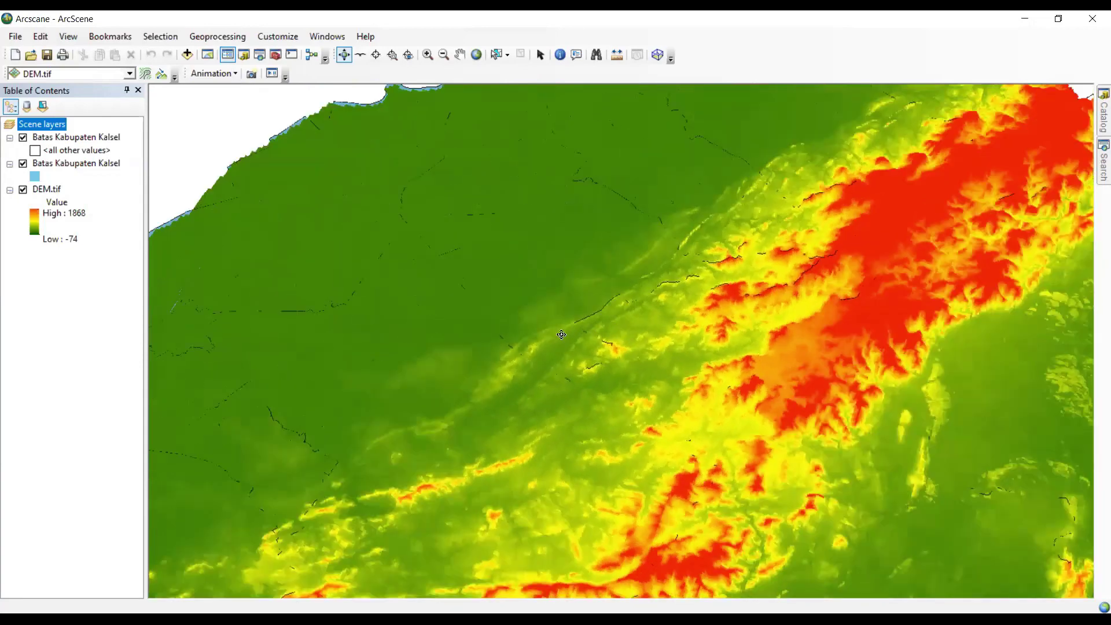
{"action": "scroll", "coordinate": [556, 272], "scroll_direction": "up", "scroll_amount": 4}
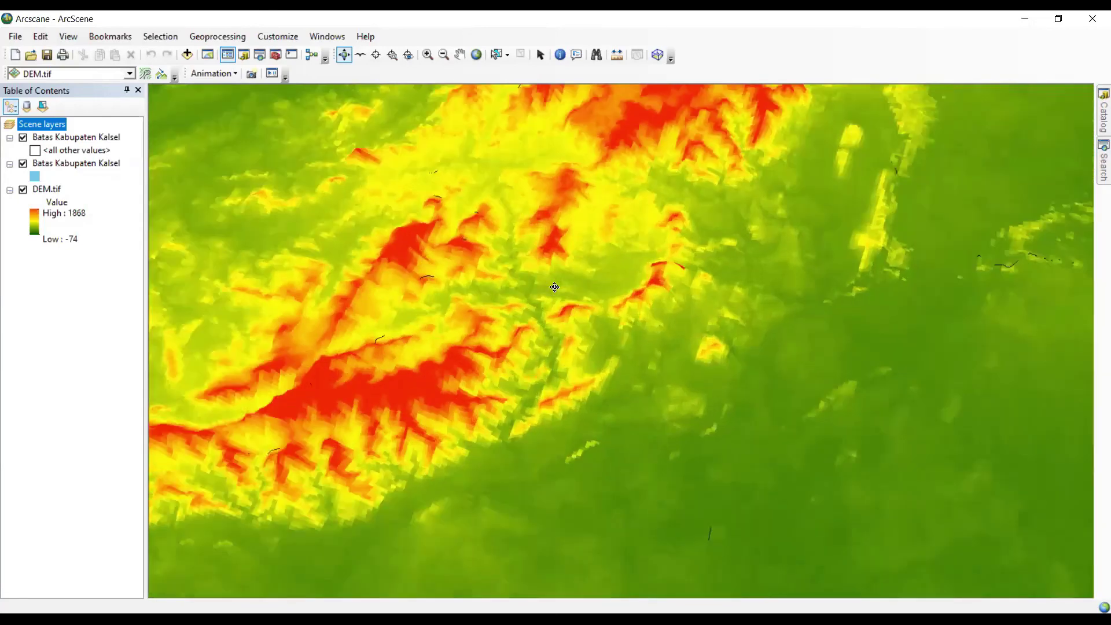
{"action": "scroll", "coordinate": [466, 396], "scroll_direction": "up", "scroll_amount": 3}
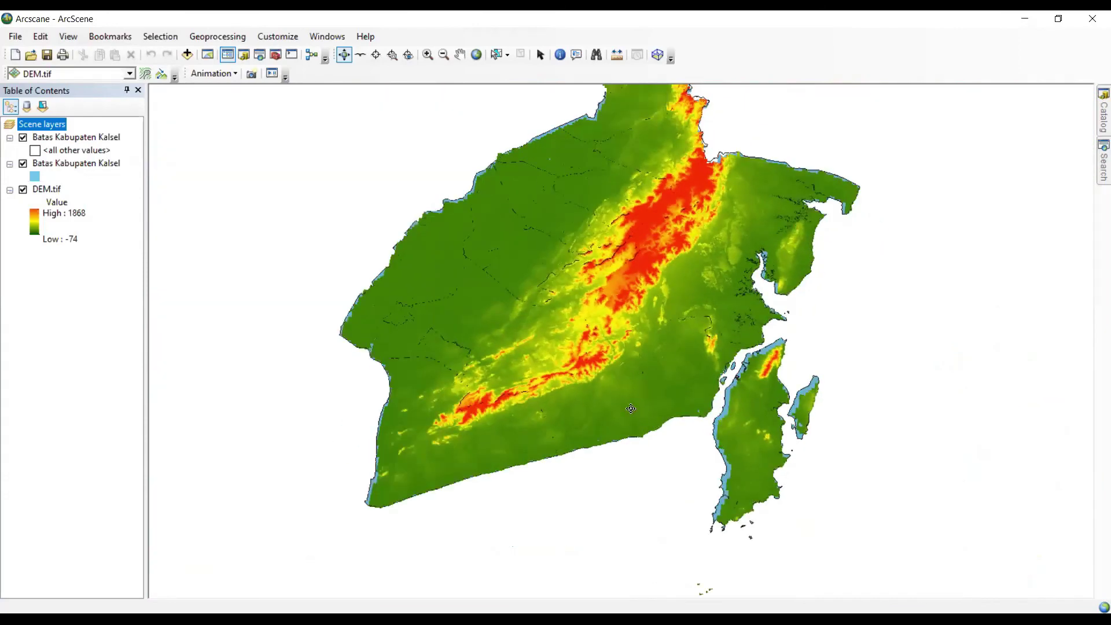
{"action": "left_click_drag", "start_coordinate": [633, 410], "coordinate": [526, 410]}
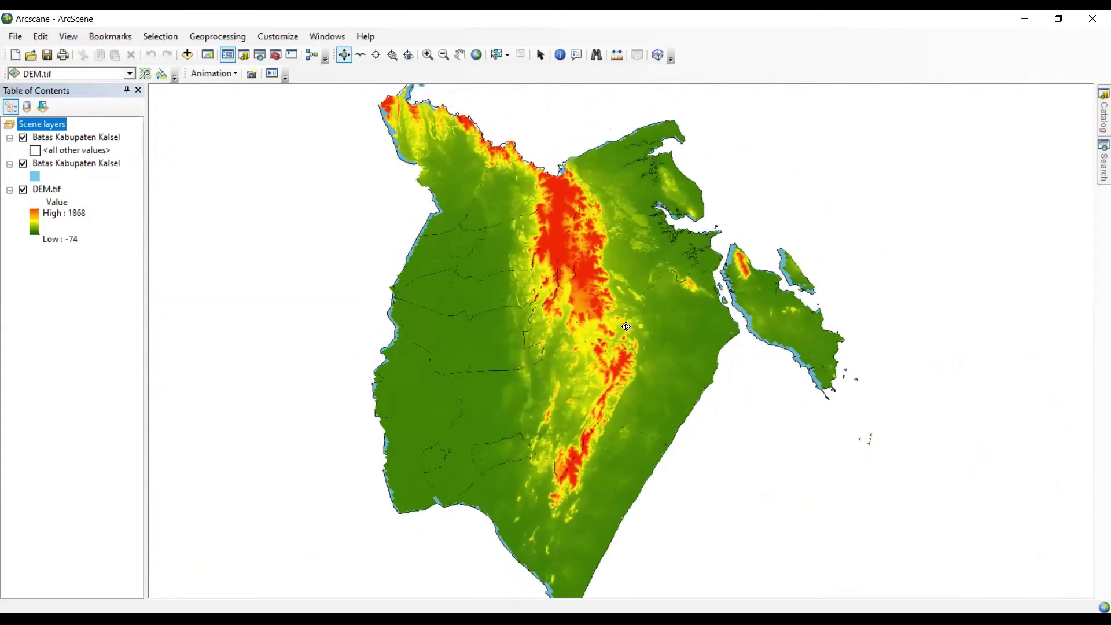
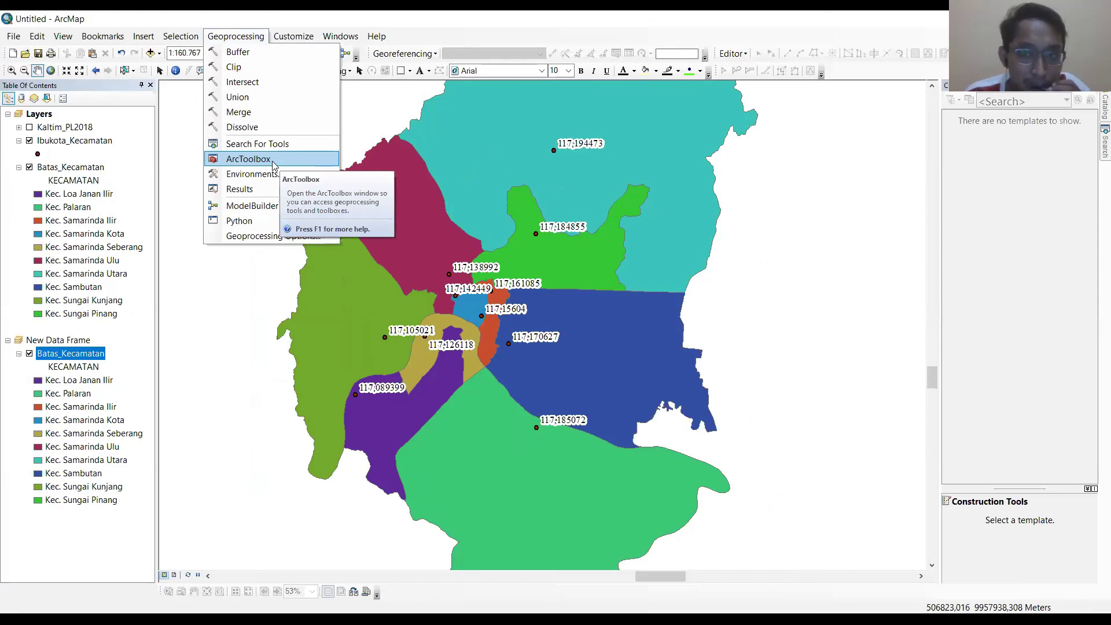
Open ArcToolbox in ArcMap and dock it beside the table of contents as an auto-hiding window
{"action": "left_click", "coordinate": [271, 161]}
{"action": "scroll", "coordinate": [579, 197], "scroll_direction": "up", "scroll_amount": 6}
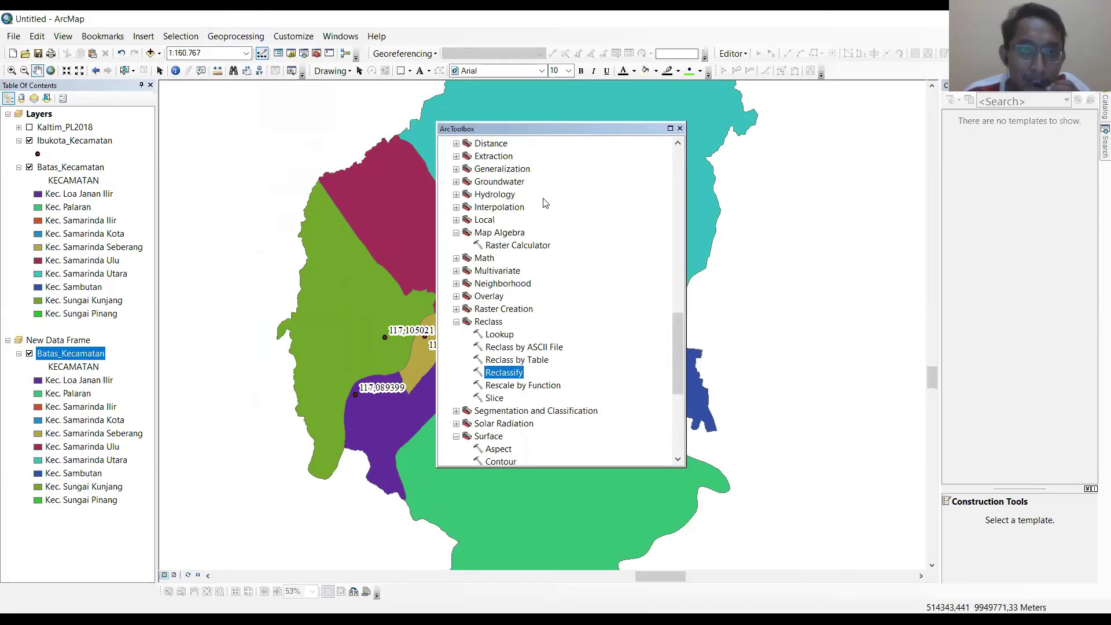
{"action": "scroll", "coordinate": [544, 203], "scroll_direction": "up", "scroll_amount": 15}
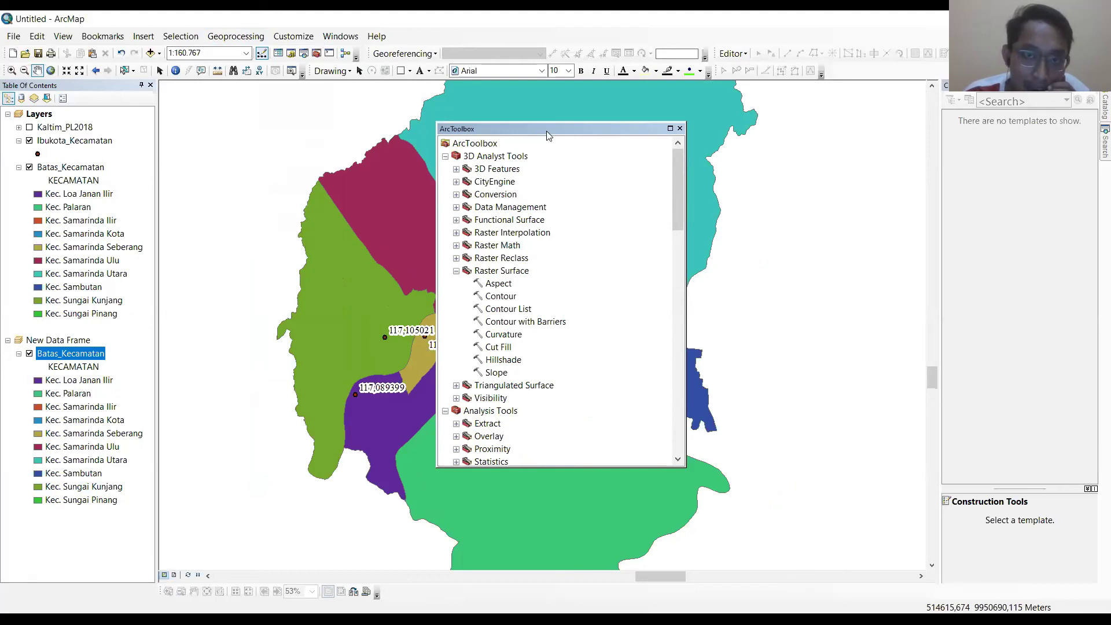
{"action": "left_click_drag", "start_coordinate": [547, 131], "coordinate": [21, 333]}
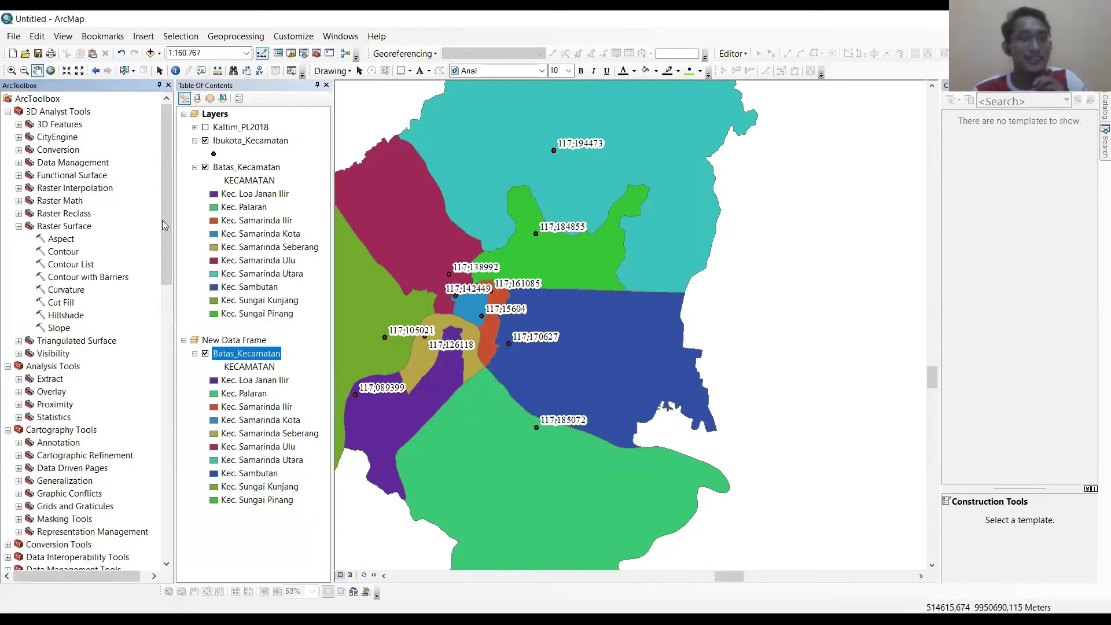
{"action": "left_click", "coordinate": [160, 85]}
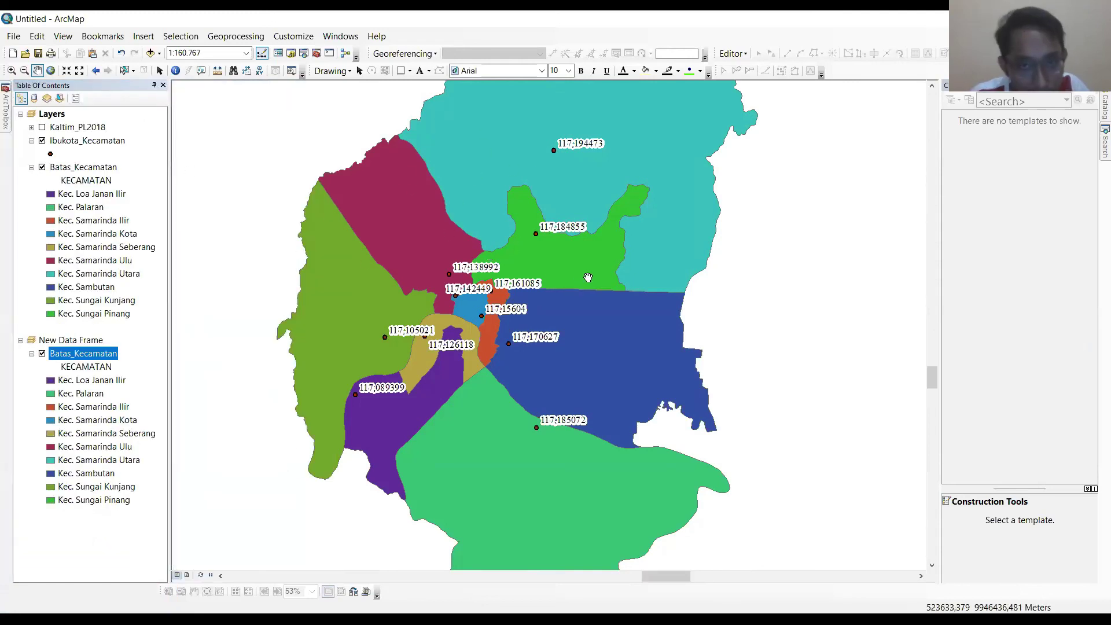
{"action": "scroll", "coordinate": [592, 256], "scroll_direction": "down", "scroll_amount": 3}
{"action": "scroll", "coordinate": [593, 255], "scroll_direction": "up", "scroll_amount": 2}
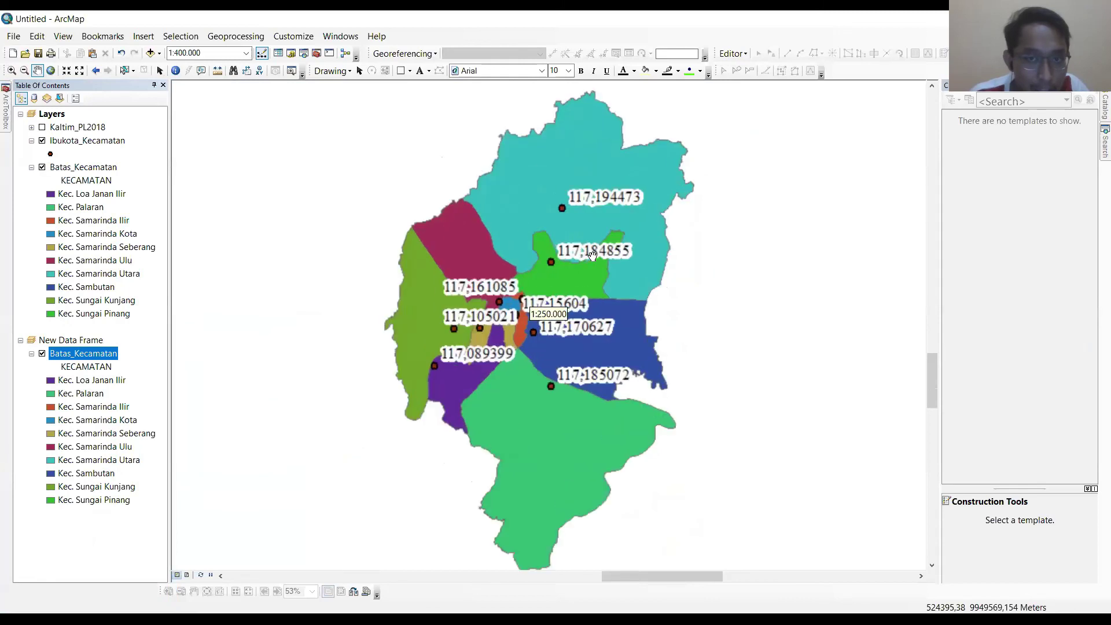
{"action": "mouse_move", "coordinate": [3, 126]}
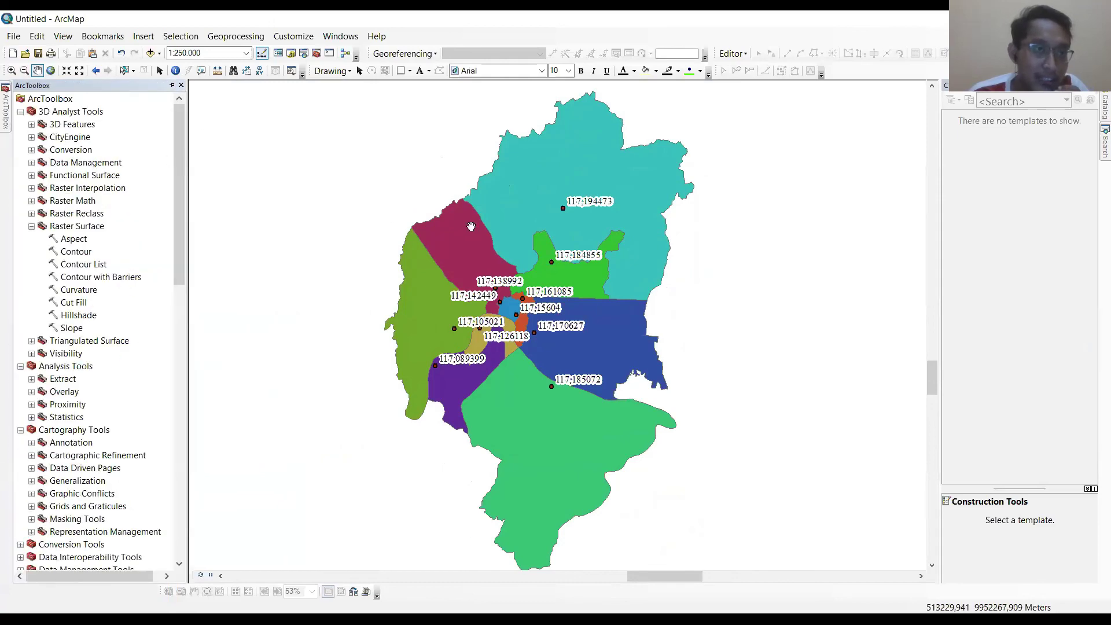
{"action": "left_click_drag", "start_coordinate": [466, 230], "coordinate": [404, 247]}
Collapse every expanded toolbox in ArcToolbox, including 3D Analyst, Analysis, Cartography and Spatial Analyst Tools
{"action": "mouse_move", "coordinate": [6, 108]}
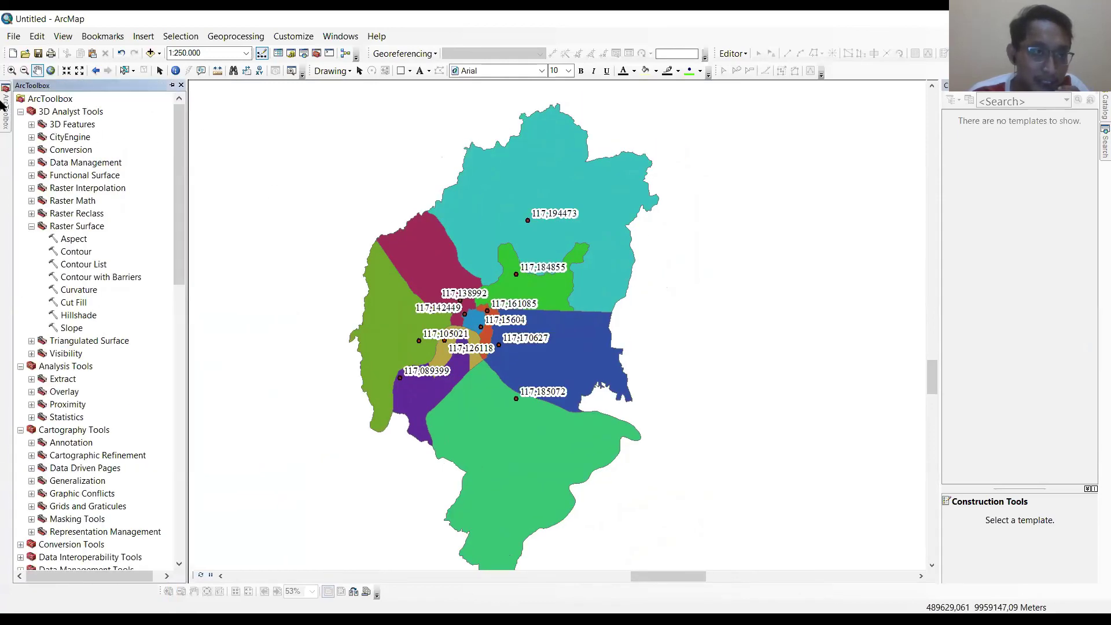
{"action": "scroll", "coordinate": [102, 329], "scroll_direction": "down", "scroll_amount": 7}
{"action": "scroll", "coordinate": [101, 329], "scroll_direction": "up", "scroll_amount": 7}
{"action": "left_click", "coordinate": [20, 111]}
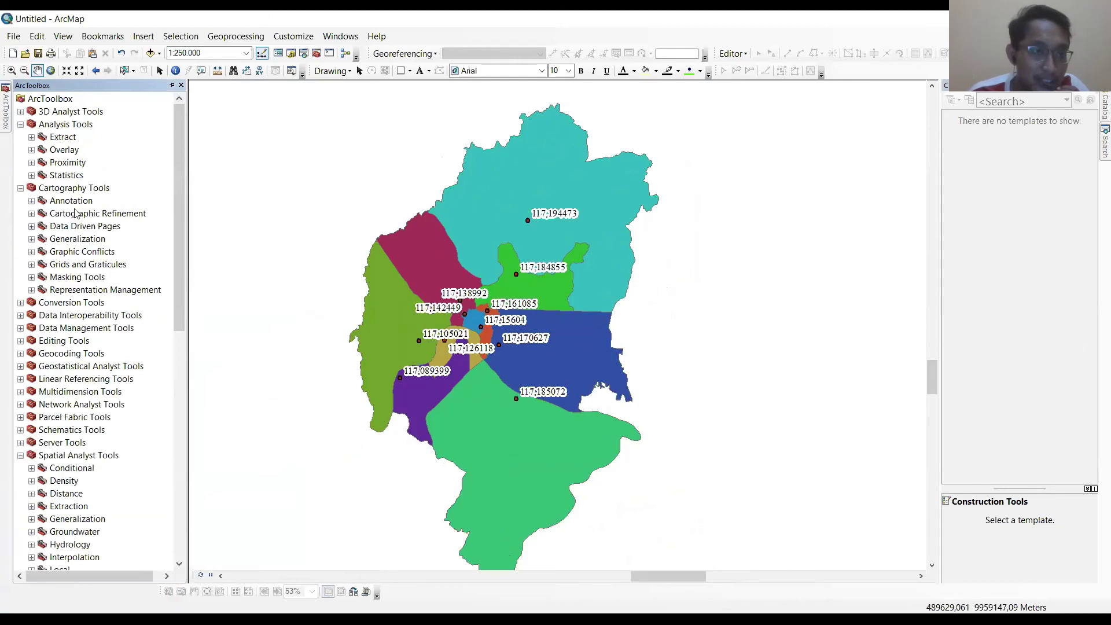
{"action": "left_click", "coordinate": [20, 124]}
{"action": "left_click", "coordinate": [21, 137]}
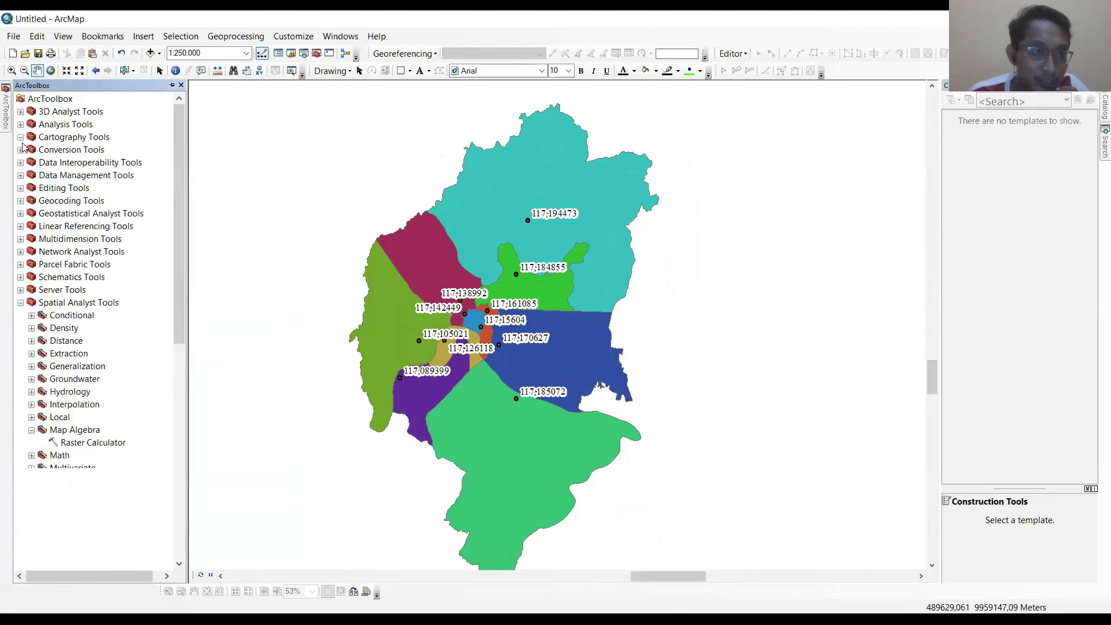
{"action": "left_click", "coordinate": [20, 302]}
{"action": "left_click", "coordinate": [20, 328]}
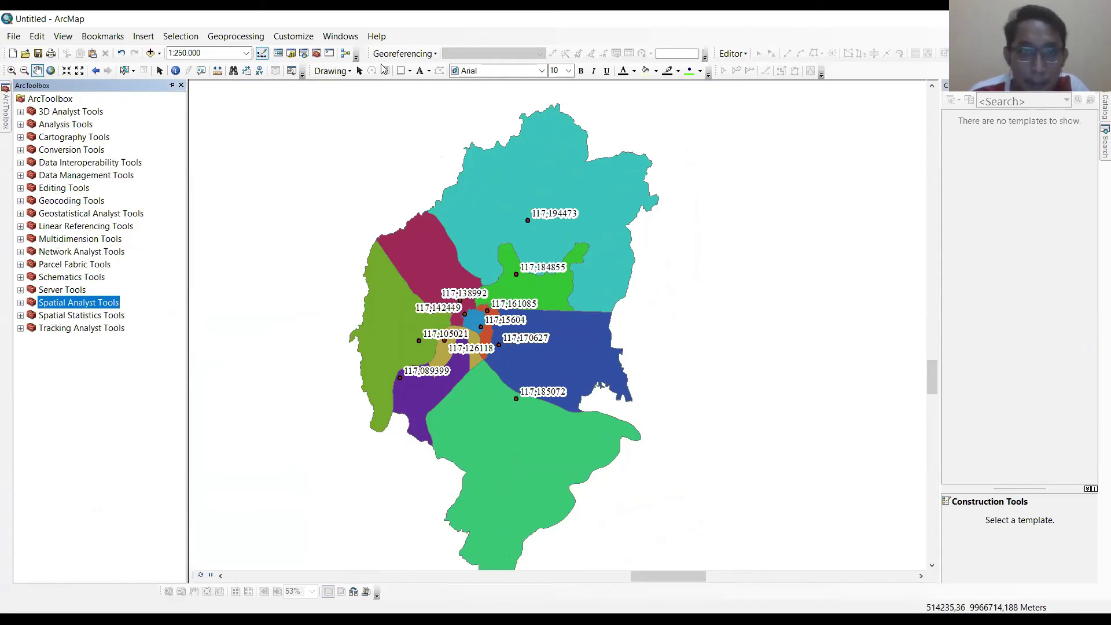
Bring the auto-hidden ArcToolbox window back into view to show its list of toolboxes
{"action": "left_click", "coordinate": [248, 36]}
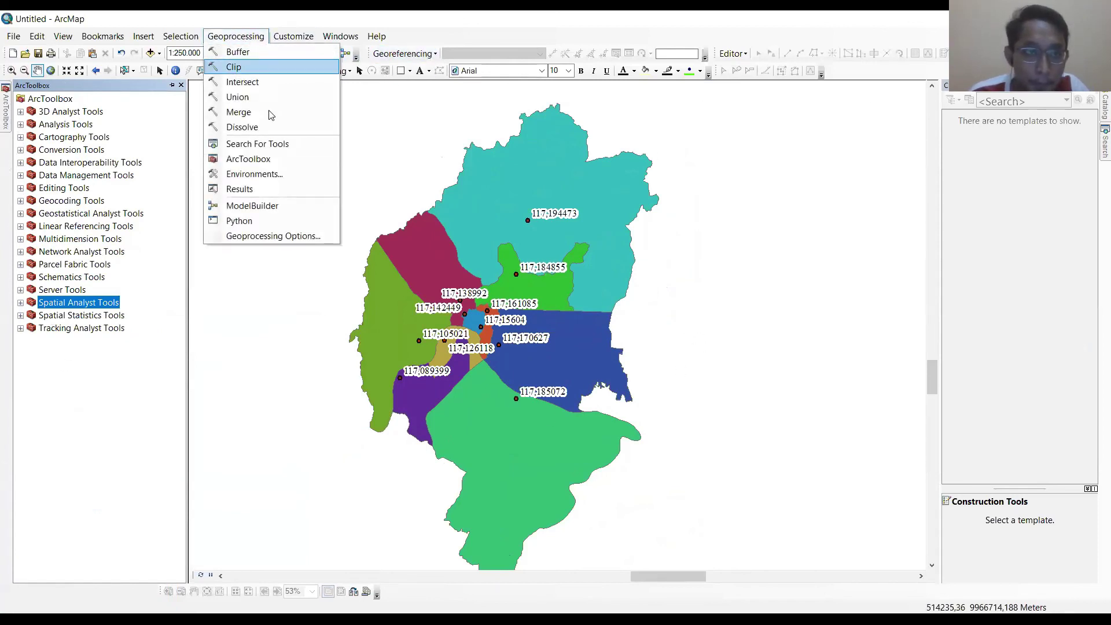
{"action": "left_click", "coordinate": [250, 159]}
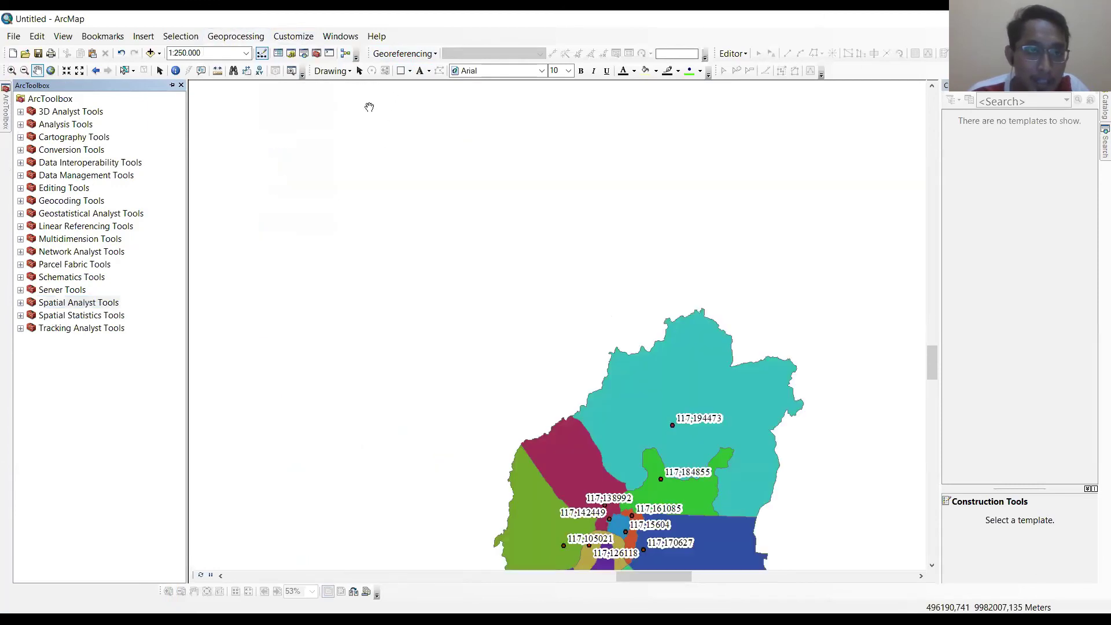
{"action": "left_click", "coordinate": [249, 37]}
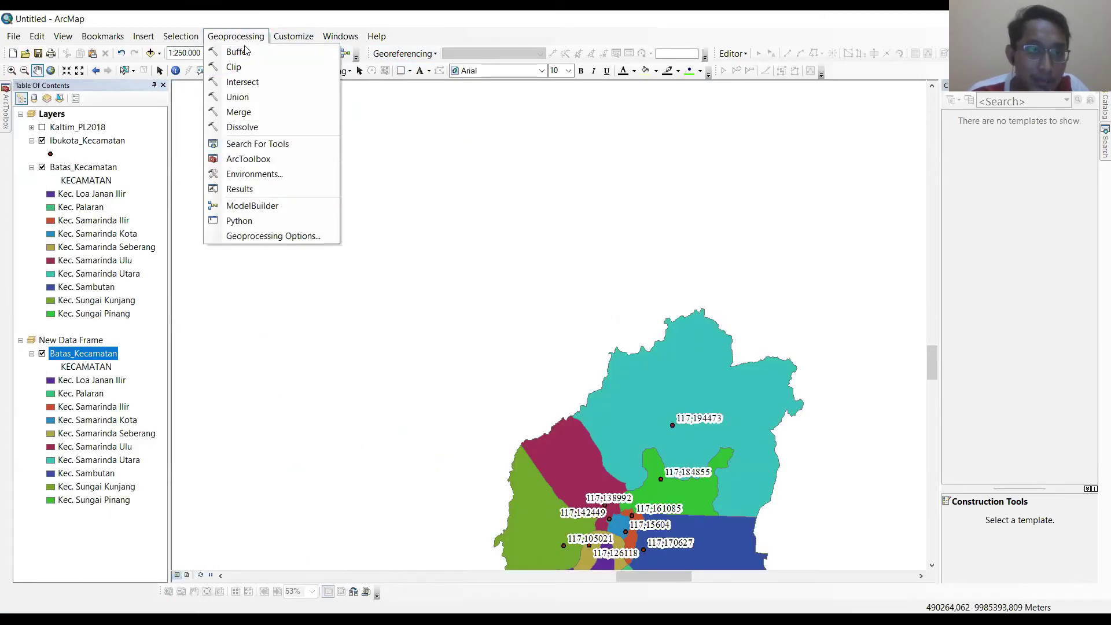
{"action": "left_click", "coordinate": [243, 159]}
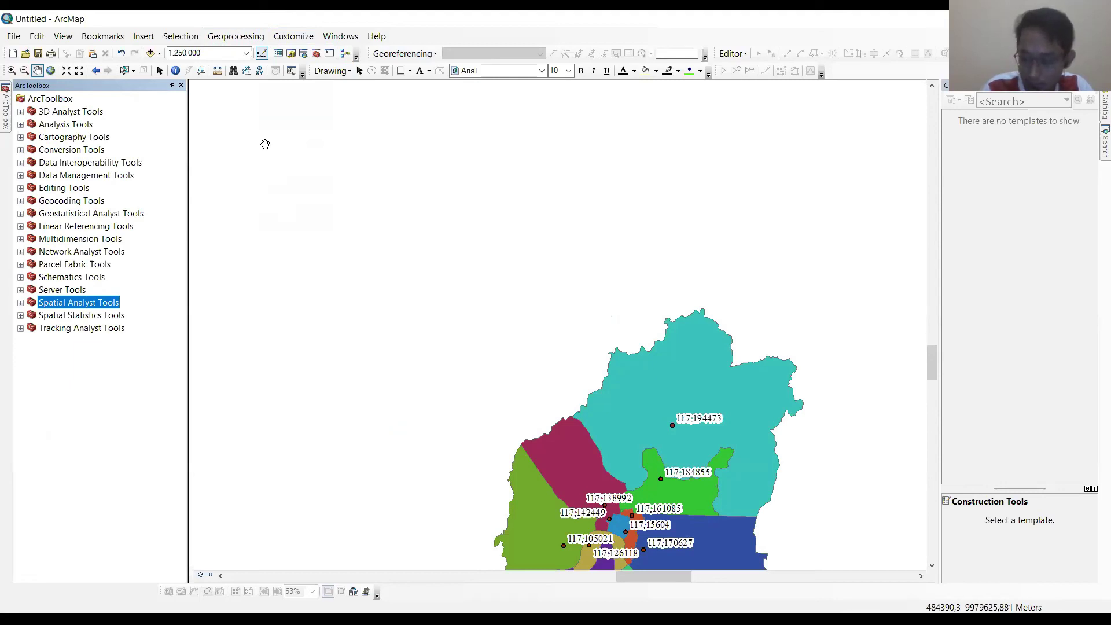
{"action": "left_click_drag", "start_coordinate": [573, 318], "coordinate": [451, 105]}
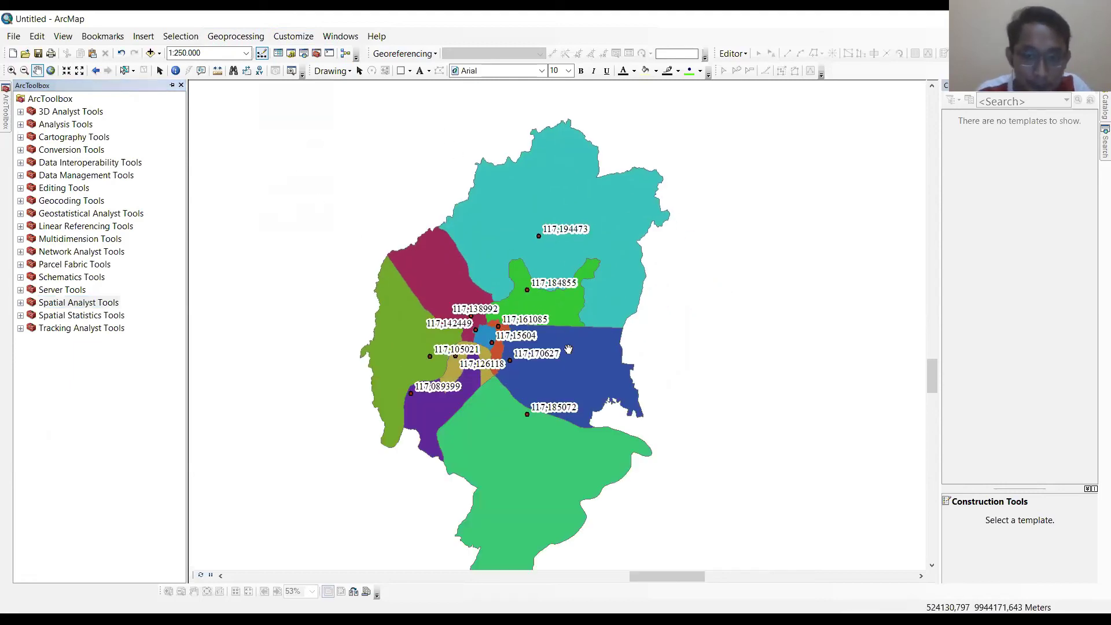
{"action": "scroll", "coordinate": [526, 335], "scroll_direction": "down", "scroll_amount": 4}
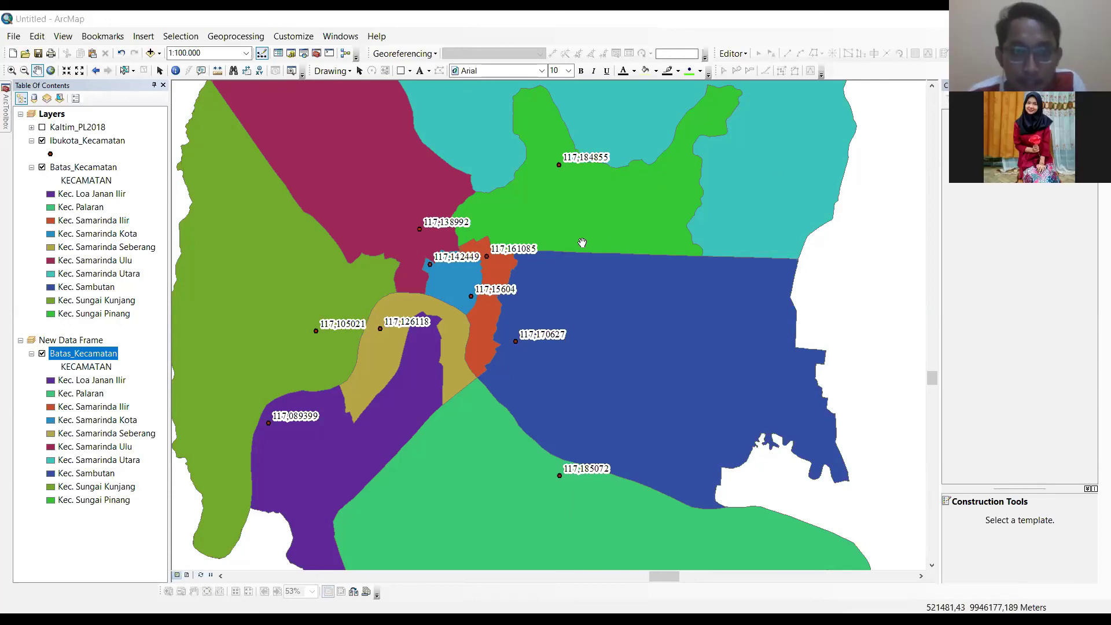
{"action": "left_click_drag", "start_coordinate": [610, 297], "coordinate": [661, 294]}
{"action": "scroll", "coordinate": [661, 295], "scroll_direction": "up", "scroll_amount": 1}
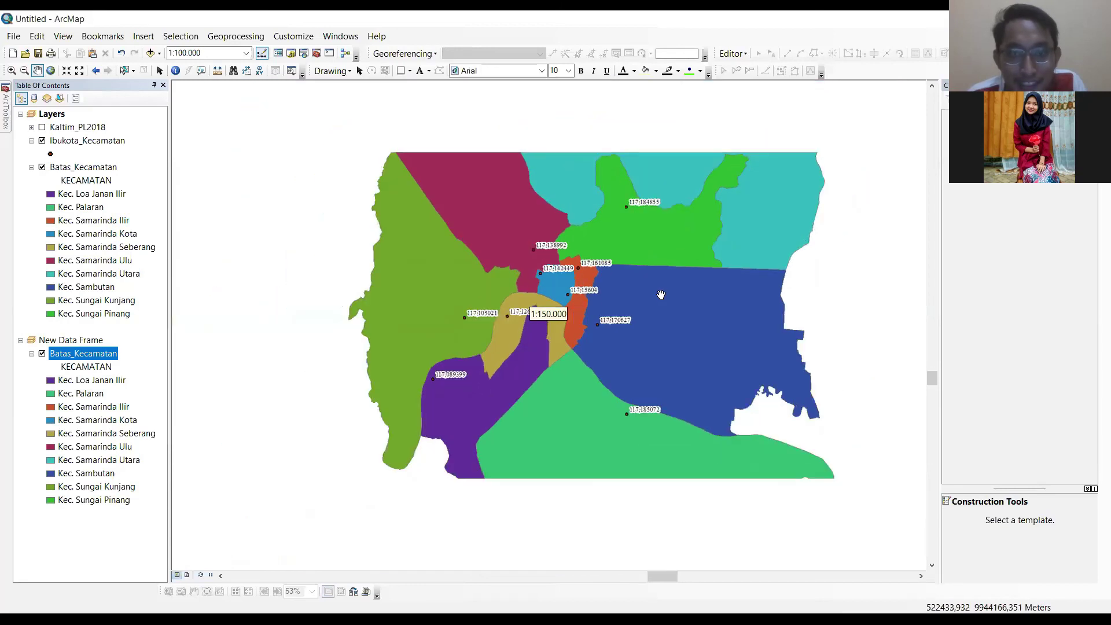
{"action": "scroll", "coordinate": [661, 295], "scroll_direction": "up", "scroll_amount": 1}
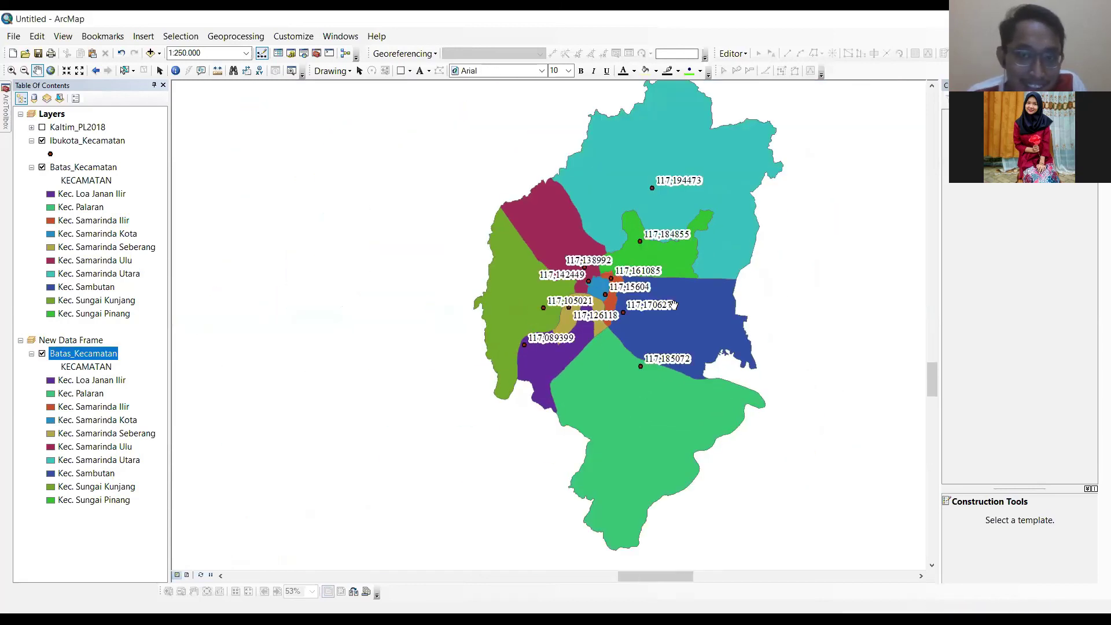
{"action": "left_click_drag", "start_coordinate": [658, 315], "coordinate": [633, 322]}
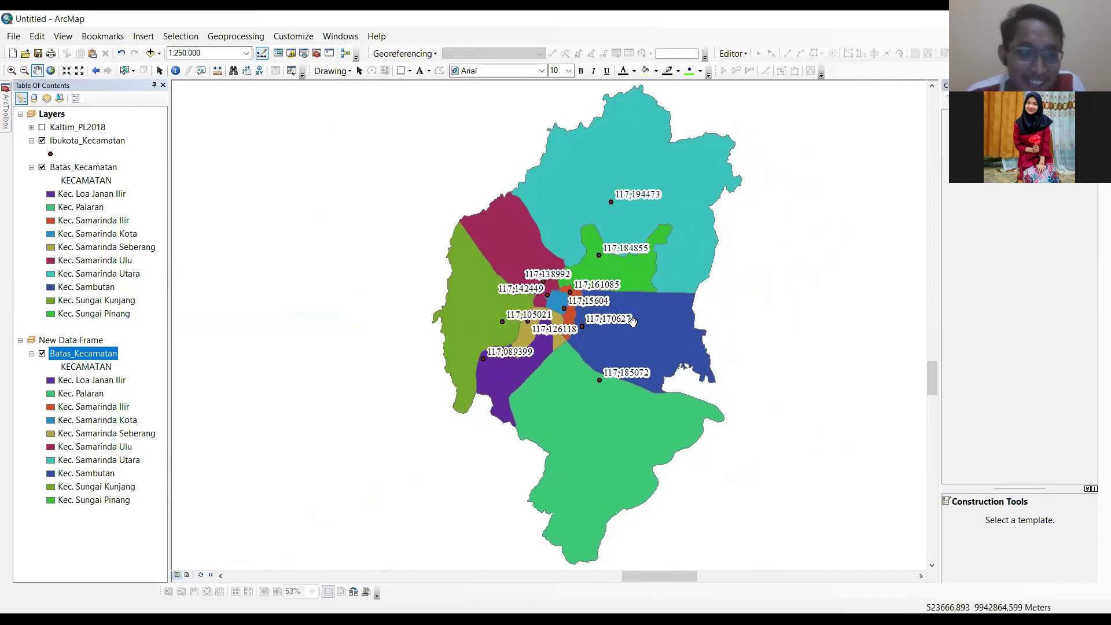
Collapse the legends of Ibukota_Kecamatan and both Batas_Kecamatan layers in the table of contents, and clear the layer selection
{"action": "left_click", "coordinate": [32, 167]}
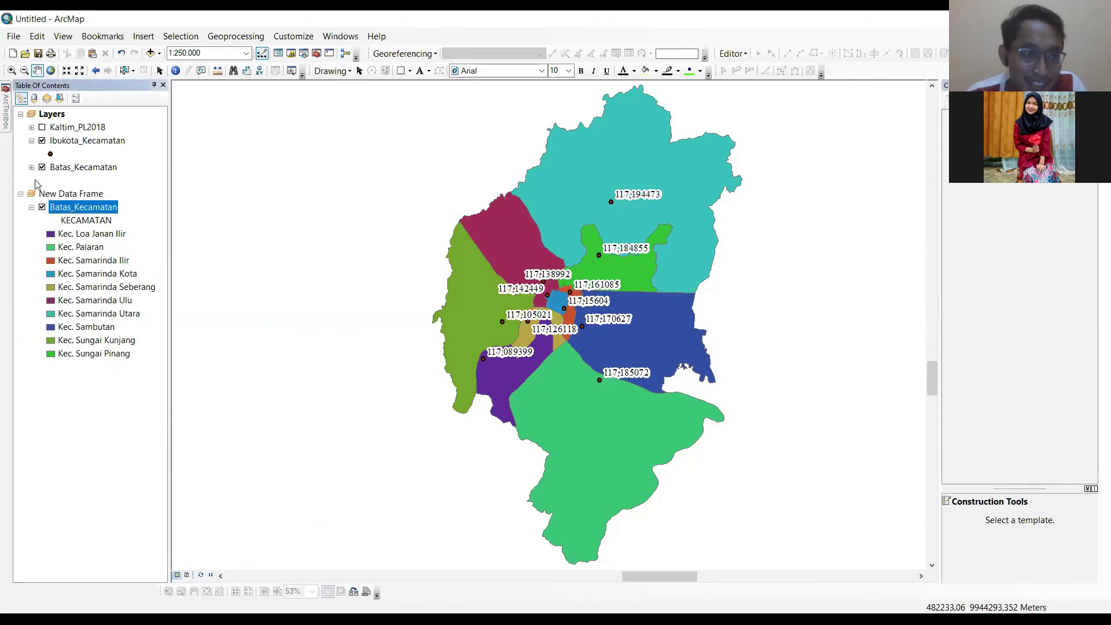
{"action": "left_click", "coordinate": [31, 207]}
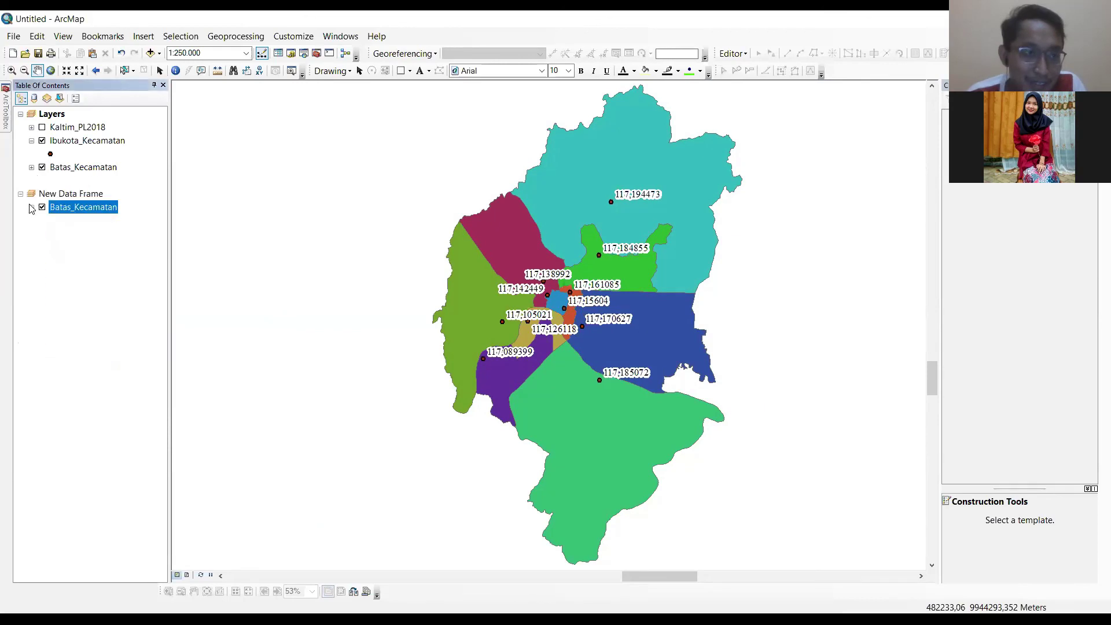
{"action": "left_click", "coordinate": [32, 142]}
{"action": "left_click", "coordinate": [67, 260]}
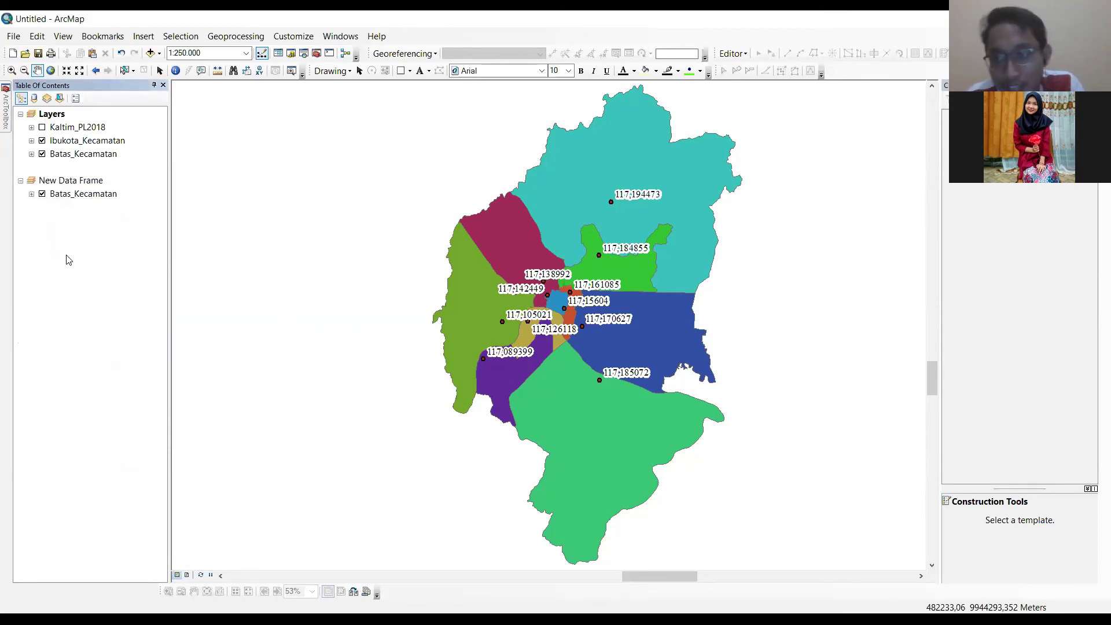